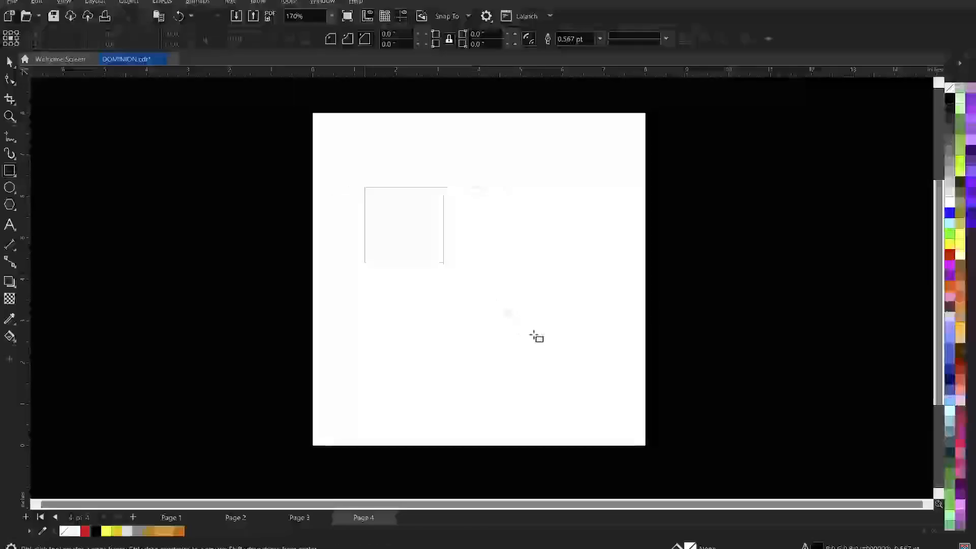
- Resize the drawn rectangle to a 5 by 5 inch square and centre it on the page
left_click(132, 36)
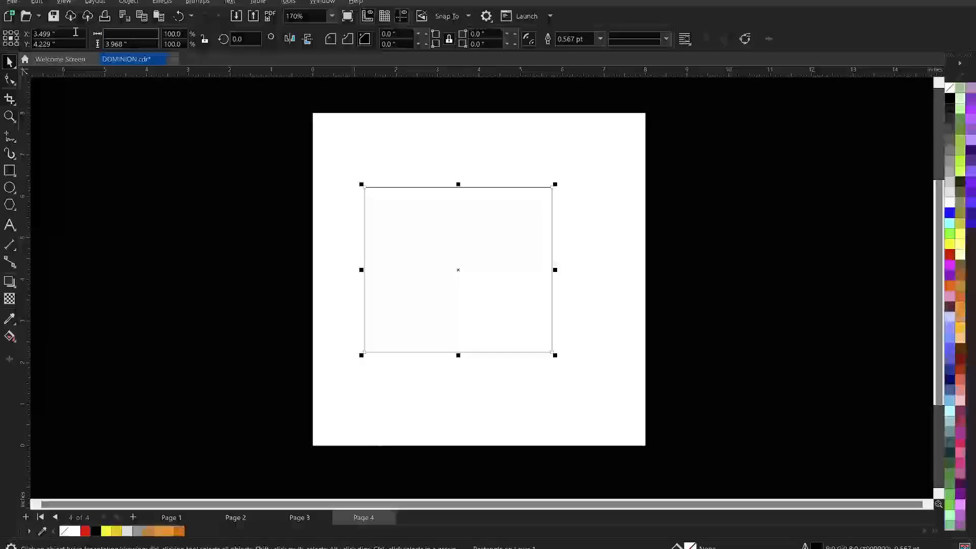
type("5")
key("Tab")
type("5")
key("Return")
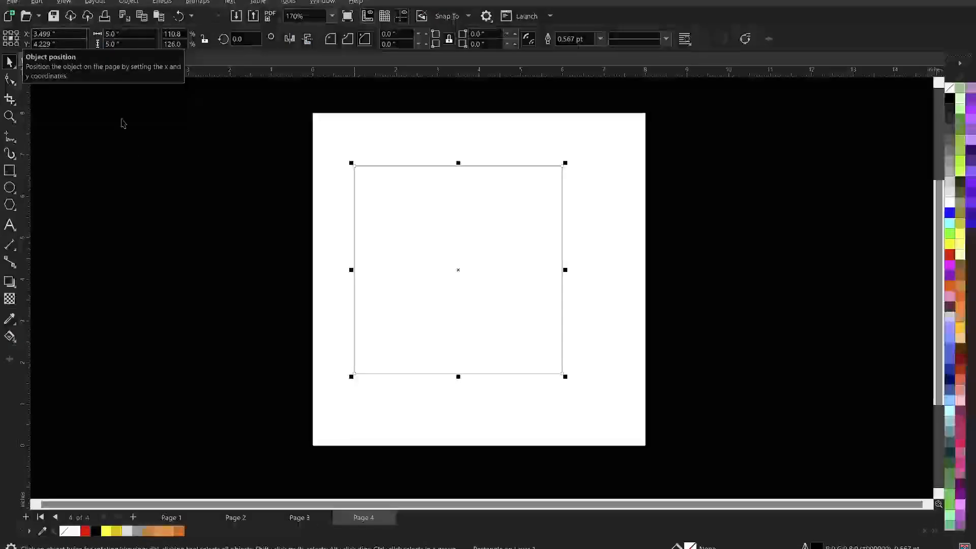
key("p")
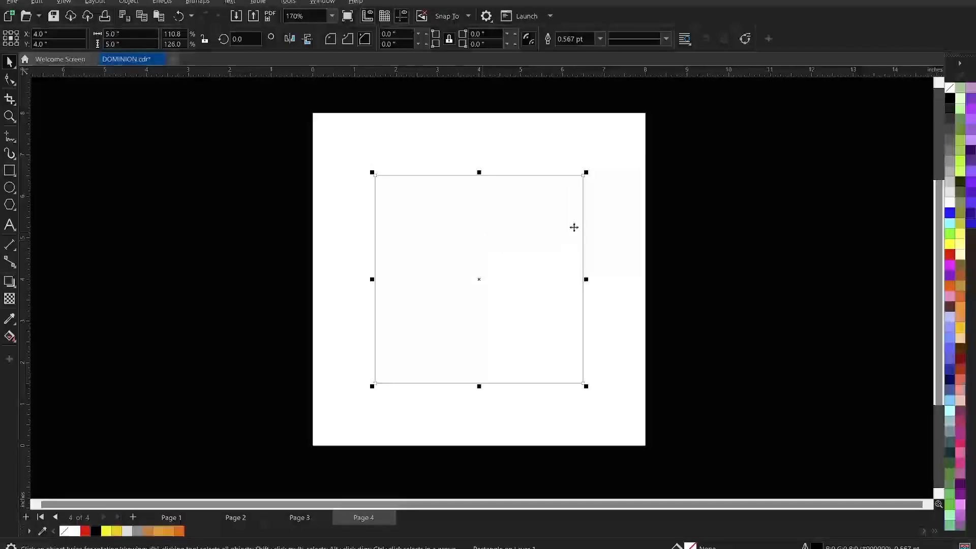
left_click(617, 228)
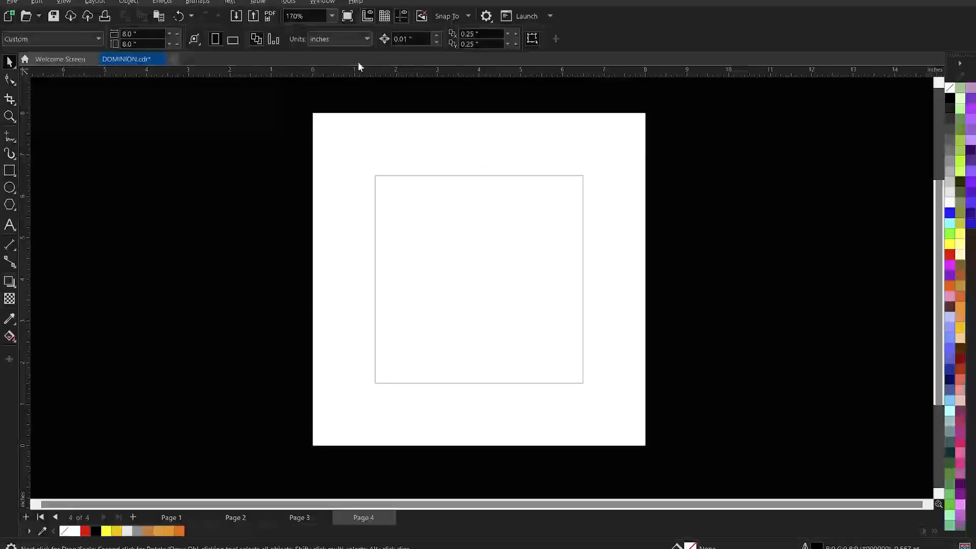
- Check the square's size in pixels by switching the document units, and return the units to inches
left_click(343, 41)
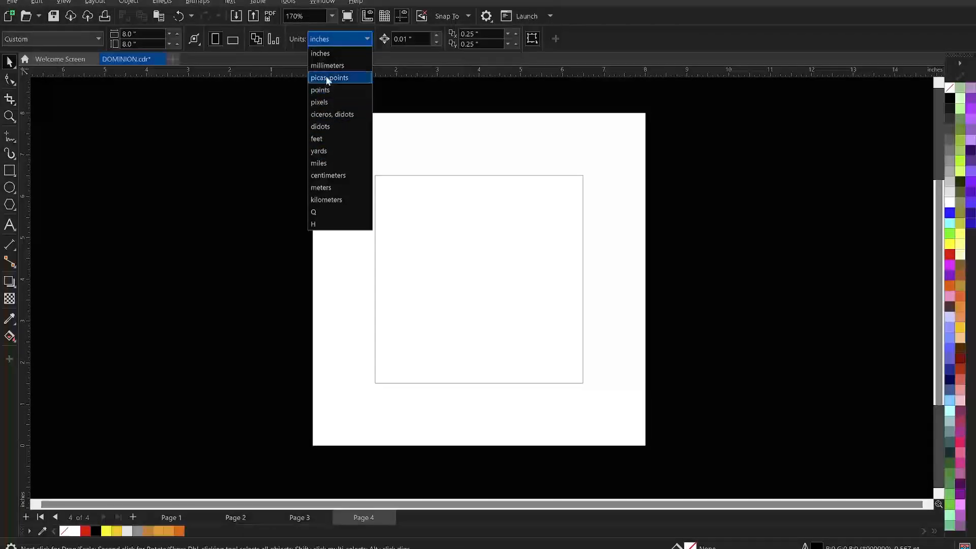
left_click(334, 102)
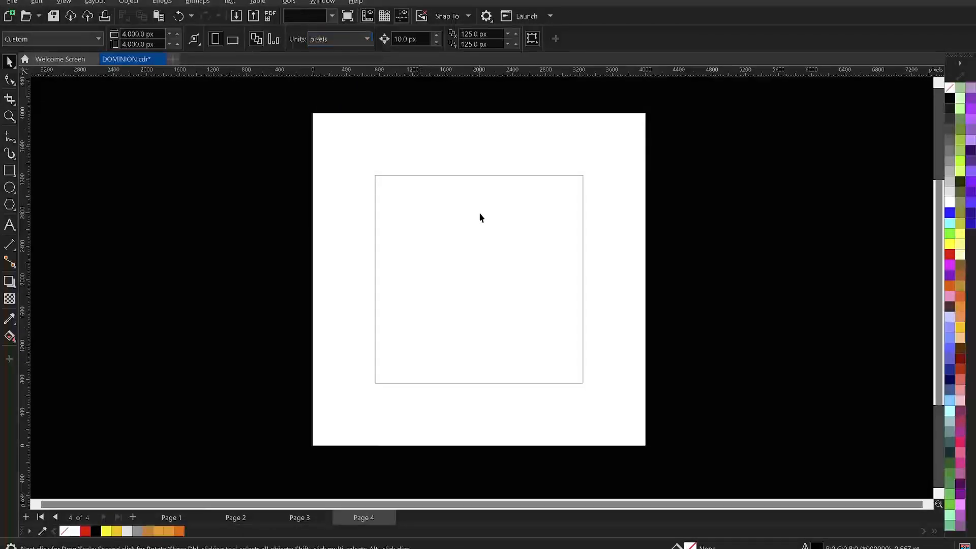
left_click(478, 213)
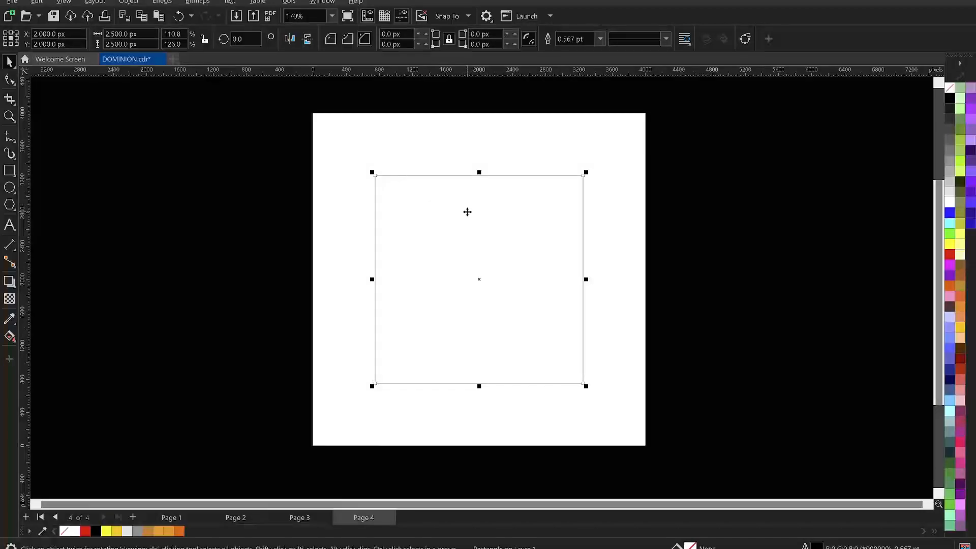
left_click(665, 203)
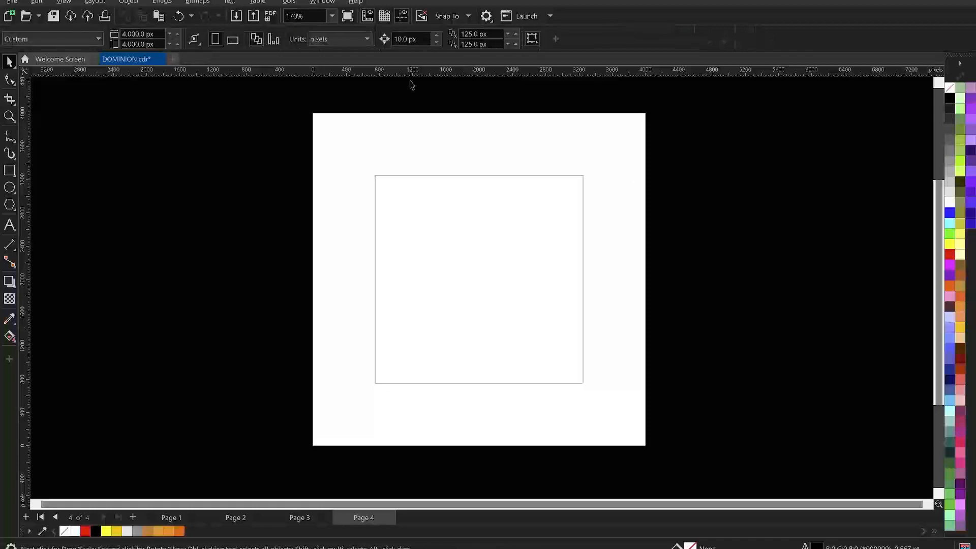
left_click(338, 39)
left_click(333, 55)
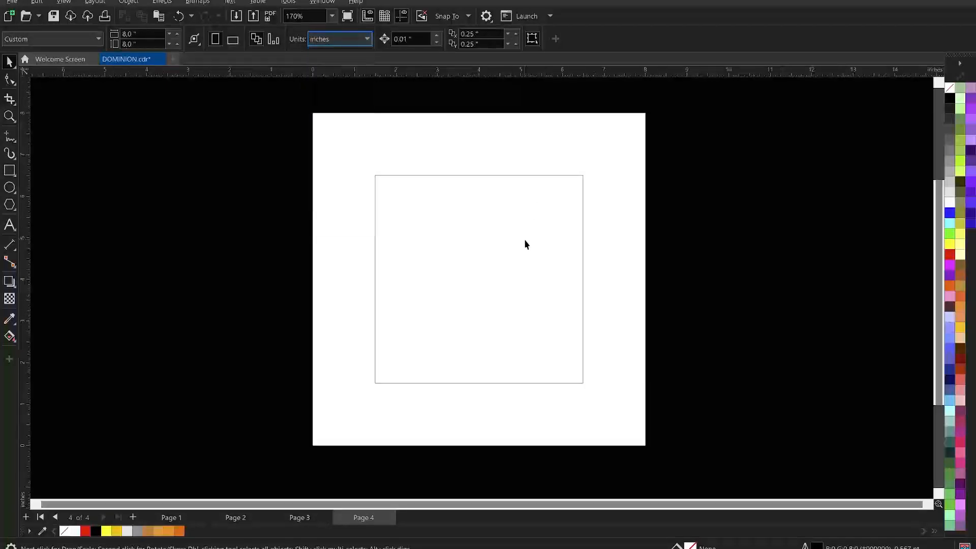
left_click(493, 233)
left_click(719, 231)
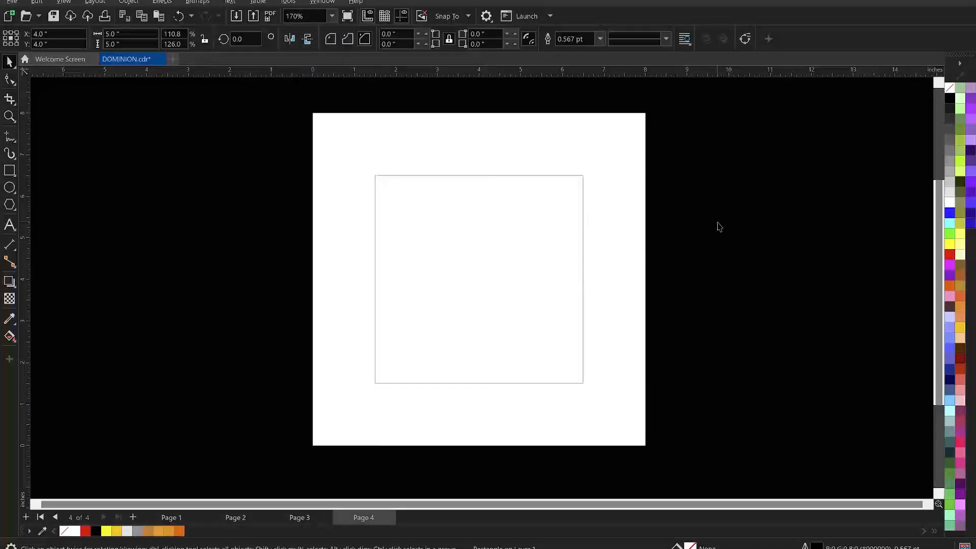
- Fill the centred square with white and remove its outline
left_click(513, 255)
scroll(516, 260, "up", 1)
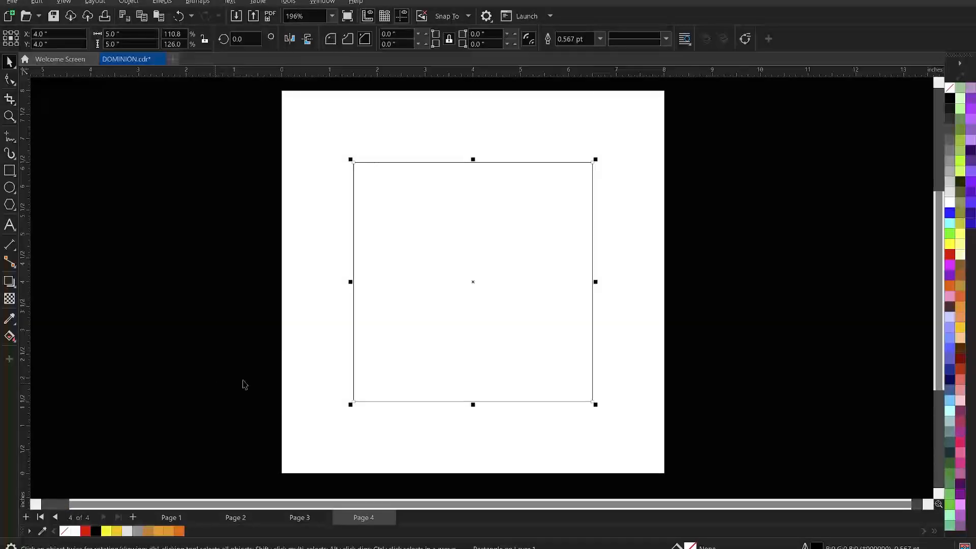
scroll(477, 224, "up", 1)
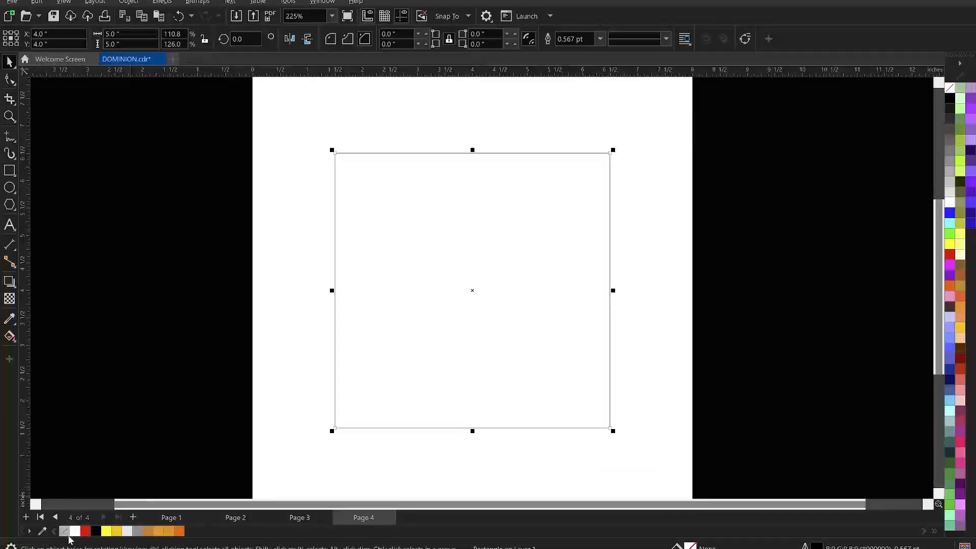
left_click(75, 532)
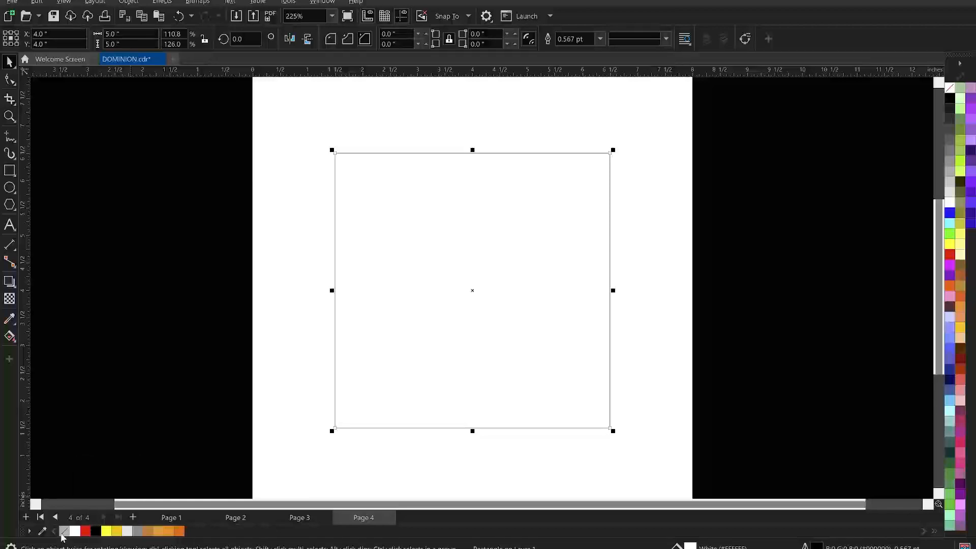
right_click(63, 531)
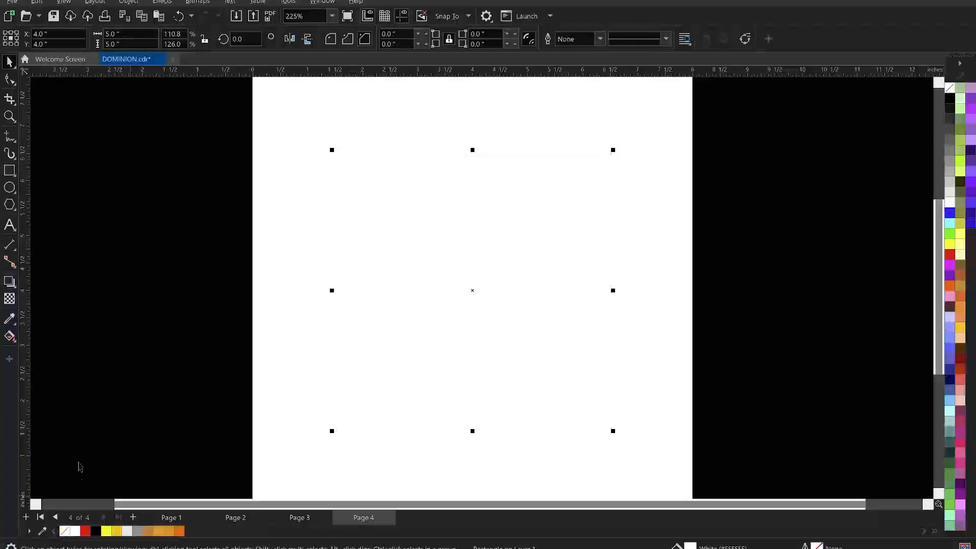
- Apply a black Multiply drop shadow around the white square with opacity 50 and feather 15
left_click(9, 282)
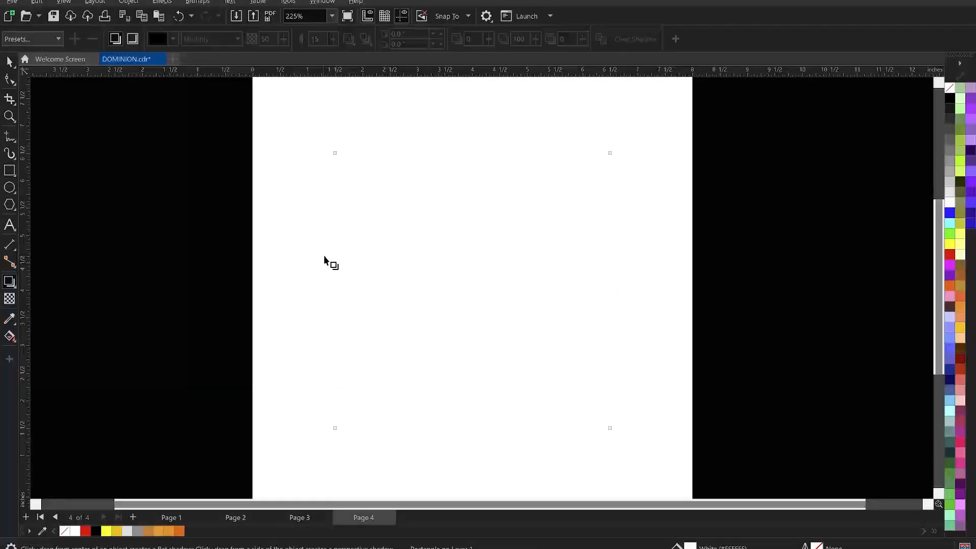
left_click_drag(340, 270, 610, 270)
key("space")
key("Escape")
left_click(622, 221)
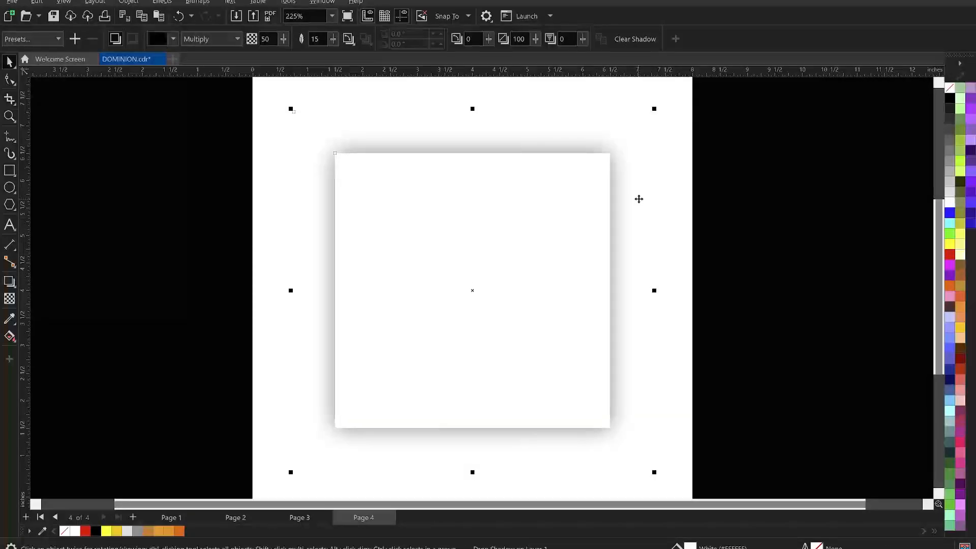
left_click(783, 192)
left_click_drag(549, 257, 327, 252)
key("ctrl+z")
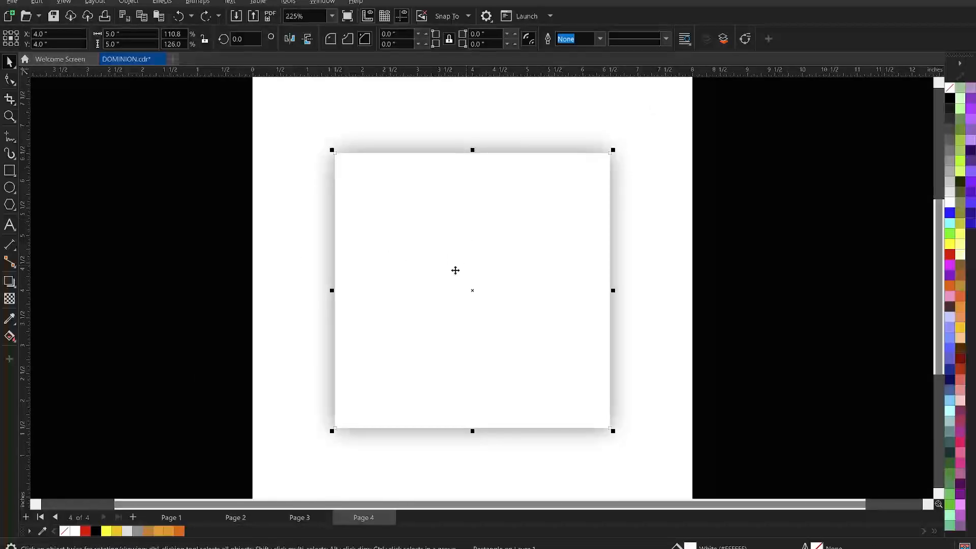
- Create a concentric, scaled-down copy of the white square, about 4.79 inches wide
scroll(445, 286, "up", 1)
scroll(453, 288, "up", 1)
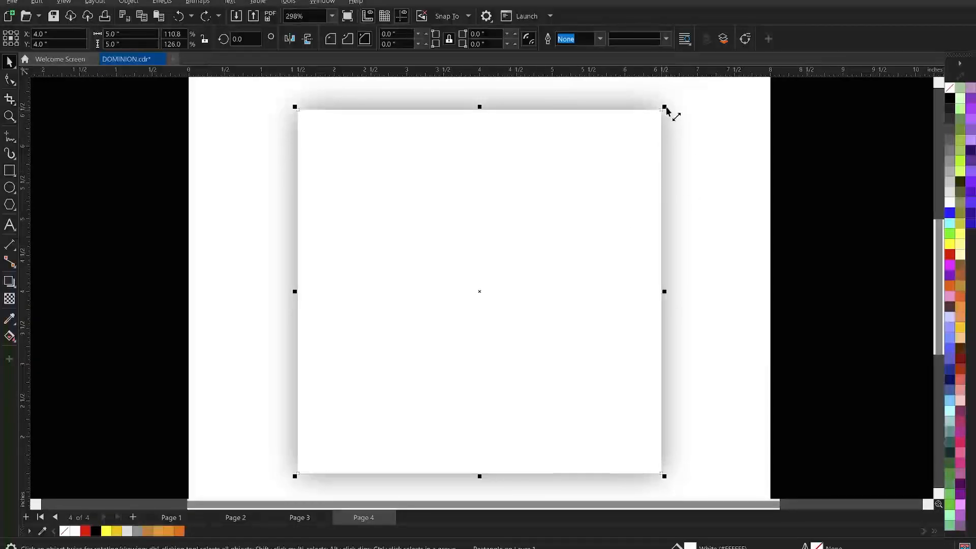
left_click_drag(667, 108, 667, 114)
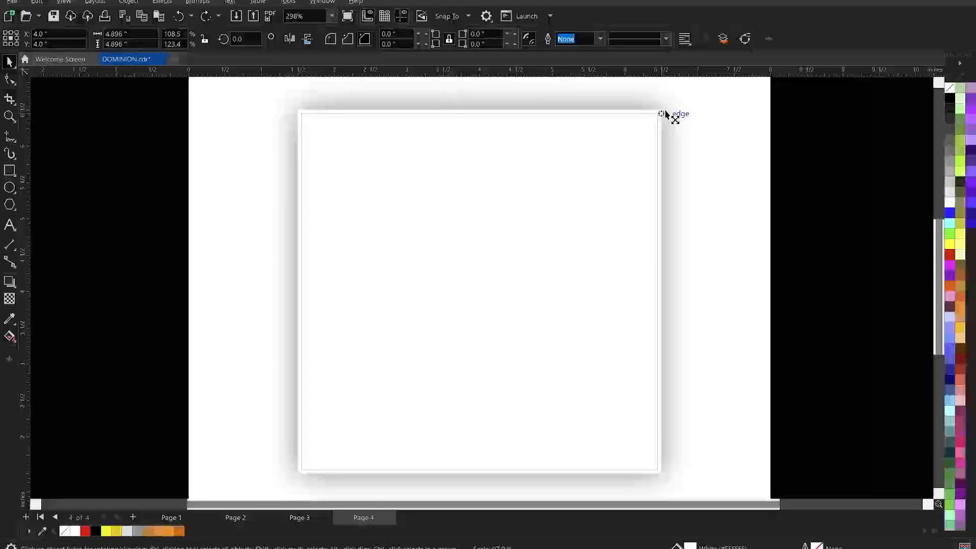
left_click_drag(664, 111, 664, 113)
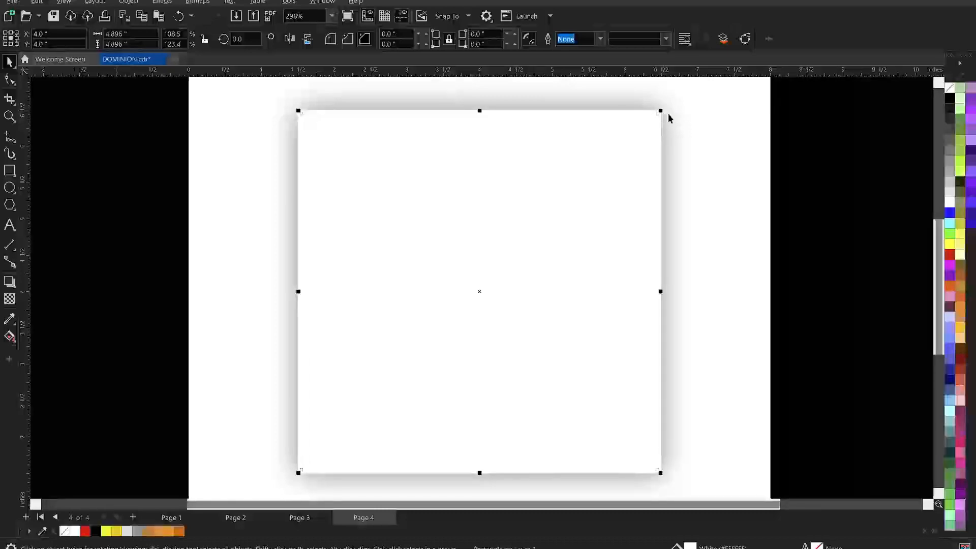
key("ctrl+z")
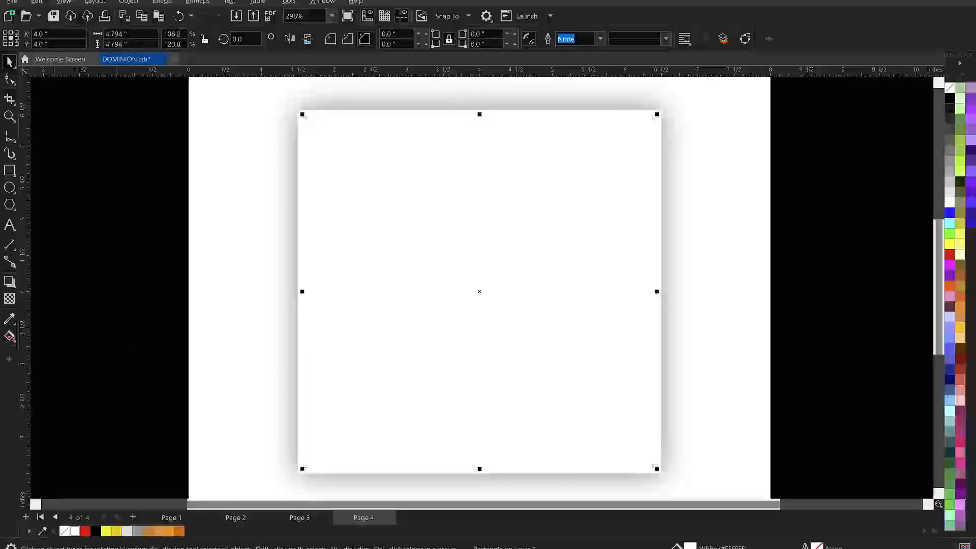
- Try a yellow fill on the inner square, undo it, and fill the square with black
left_click(106, 530)
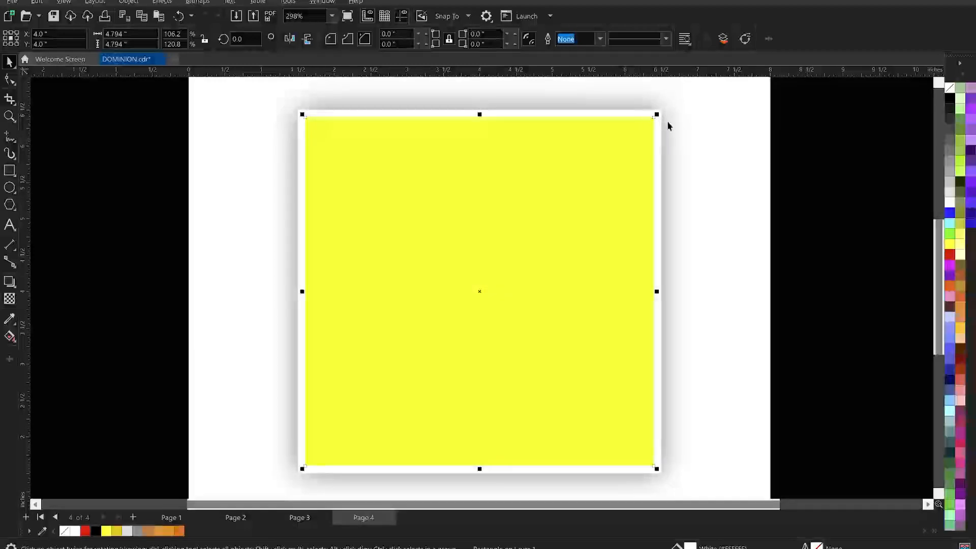
key("ctrl+z")
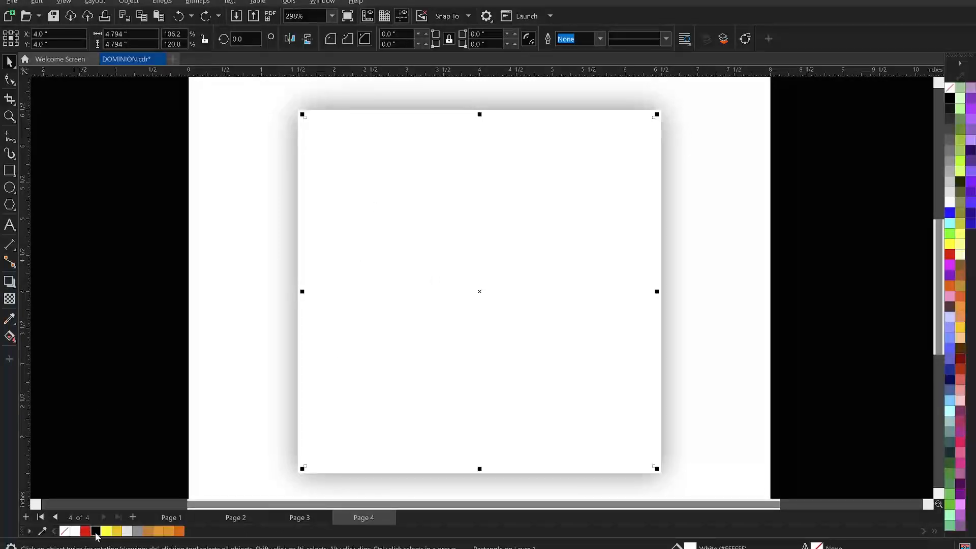
left_click(96, 531)
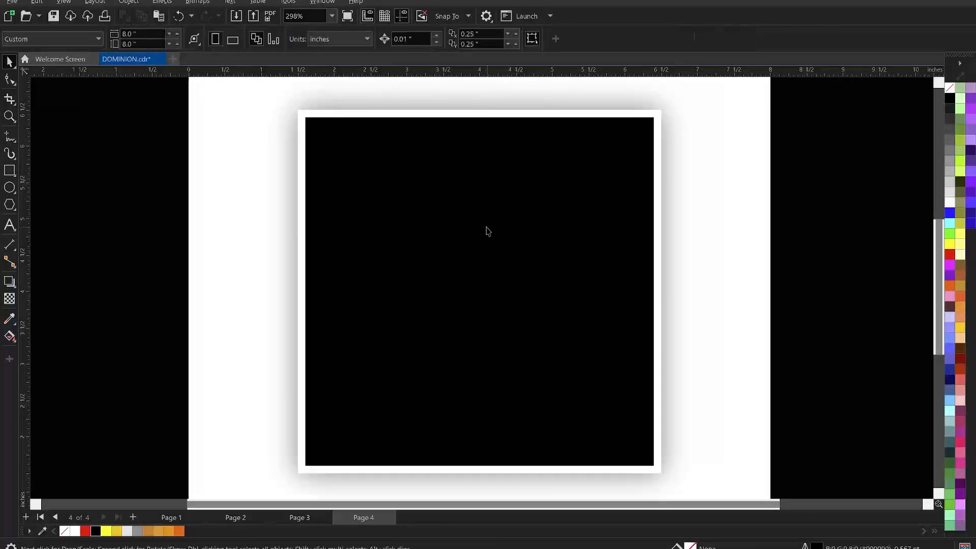
- Enlarge the black inner square about its centre to about 4.9 inches, leaving a thinner white border
scroll(655, 109, "up", 3)
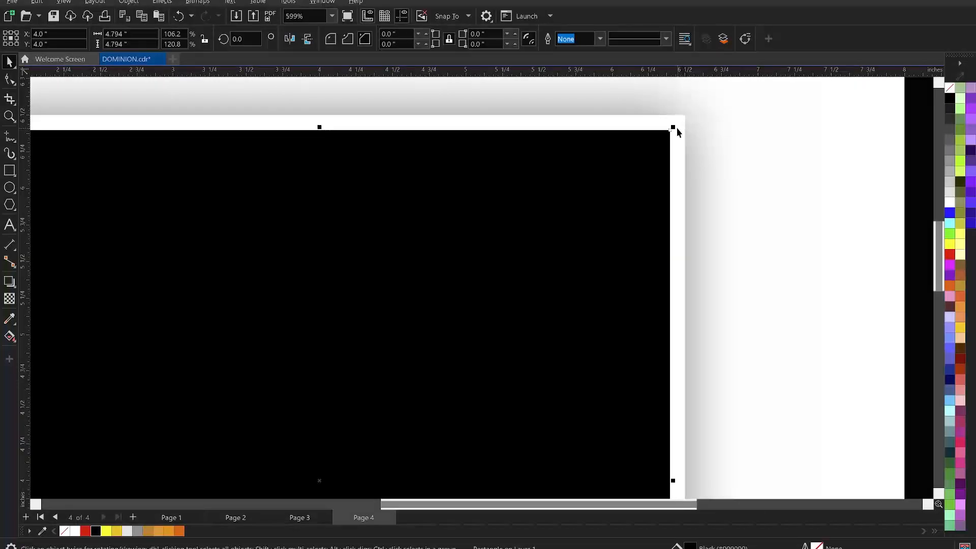
mouse_move(673, 128)
left_mouse_down()
mouse_move(687, 129)
mouse_move(678, 125)
left_mouse_up()
scroll(623, 144, "down", 3)
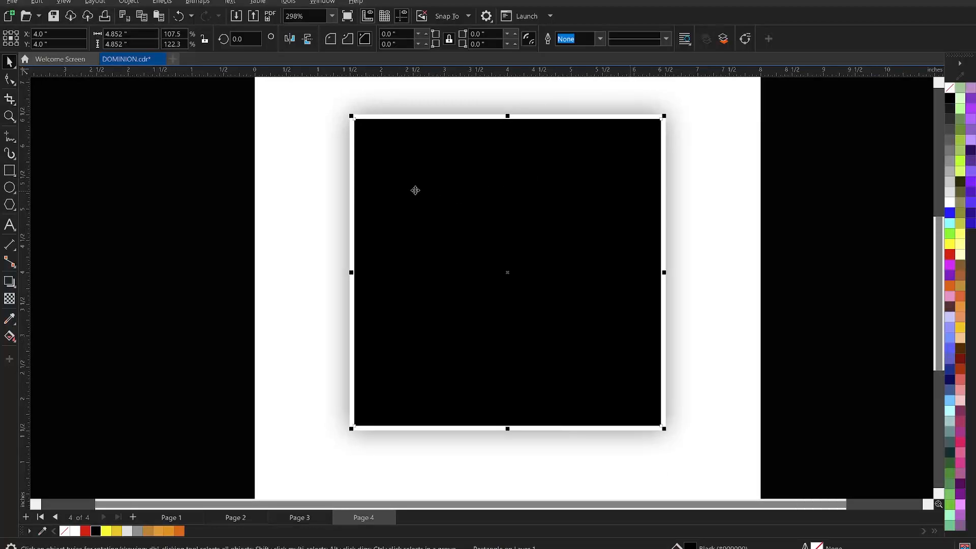
scroll(606, 128, "up", 5)
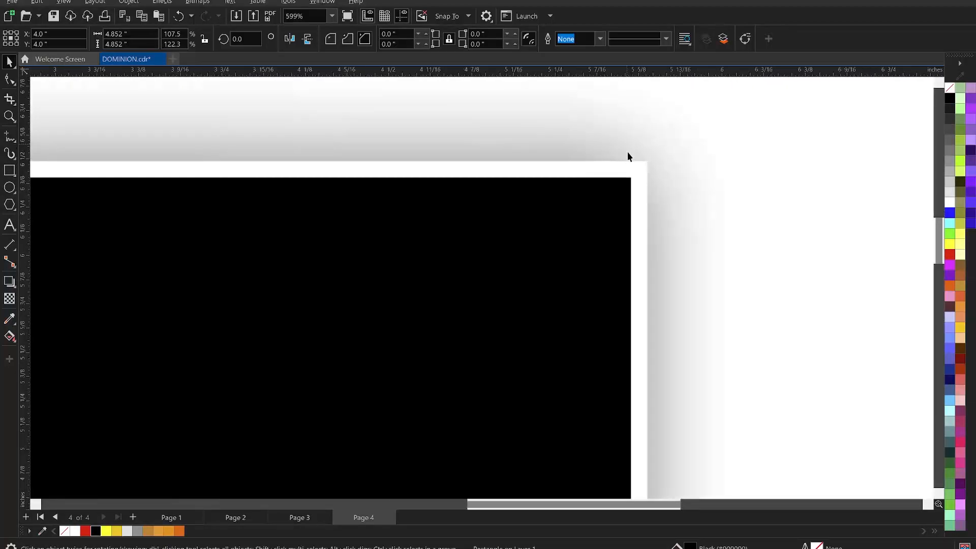
mouse_move(630, 175)
left_mouse_down()
mouse_move(645, 174)
mouse_move(635, 167)
left_mouse_up()
scroll(610, 152, "down", 7)
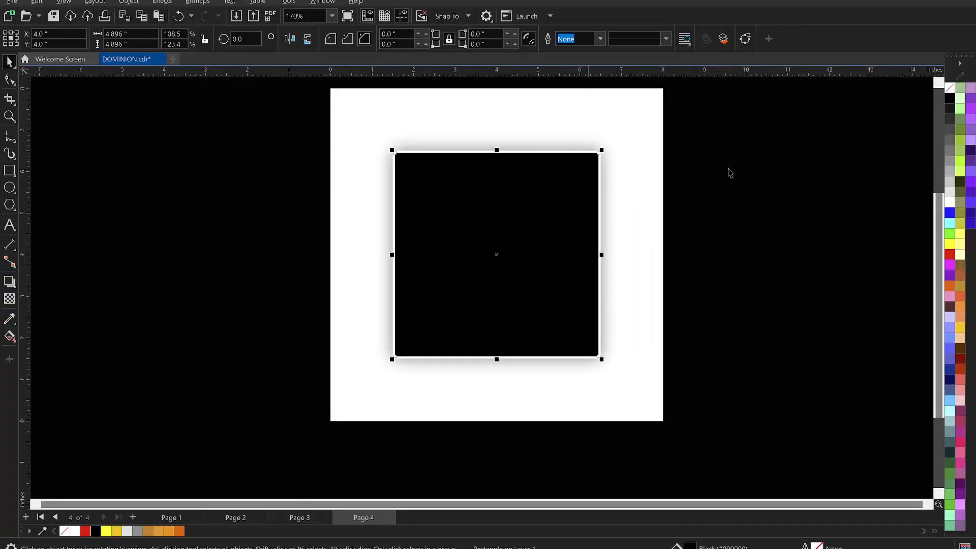
left_click(663, 211)
scroll(663, 211, "down", 1)
key("z")
left_click_drag(384, 98, 698, 426)
key("space")
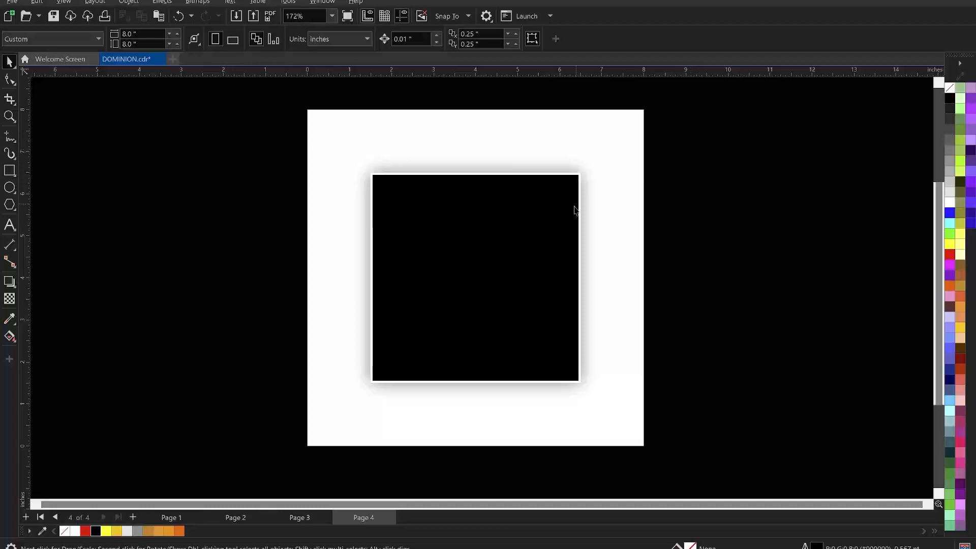
scroll(508, 261, "up", 1)
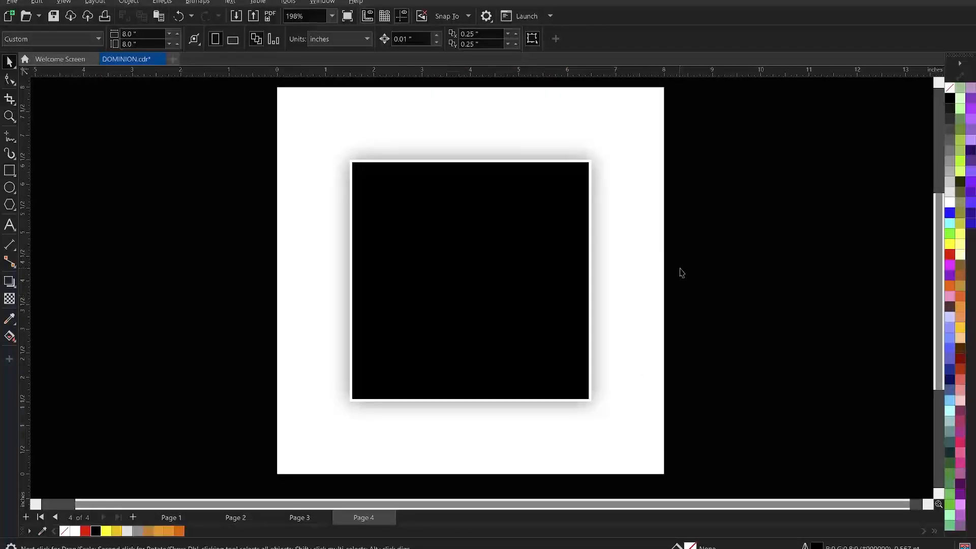
- Start importing files and open the CHURCH EFLYER folder inside MY PROJECTS > TUTORIALS
right_click(724, 185)
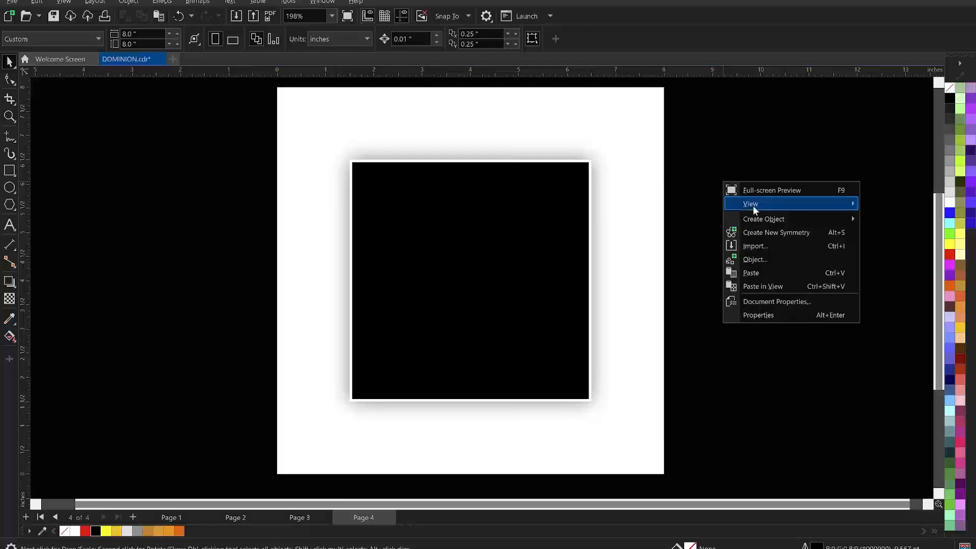
left_click(768, 246)
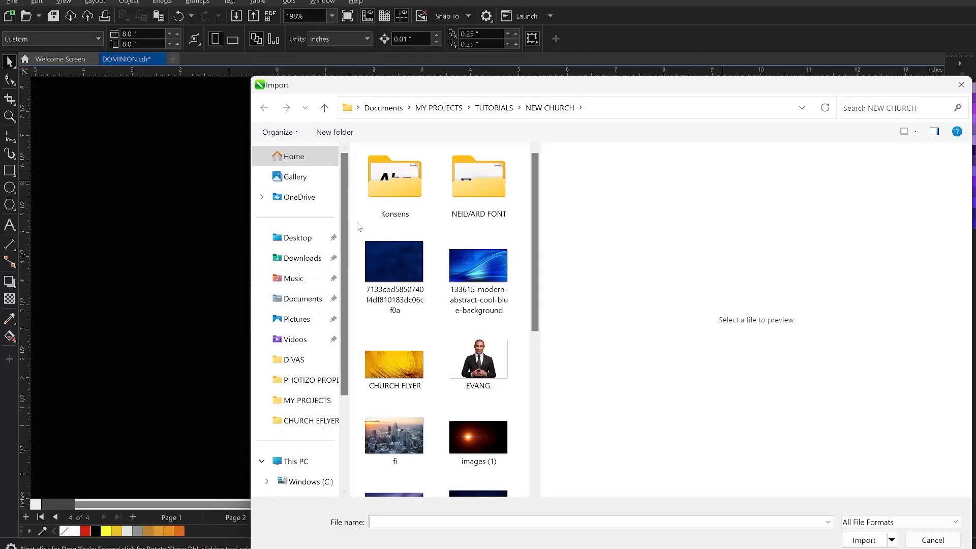
left_click(440, 108)
scroll(412, 257, "up", 1)
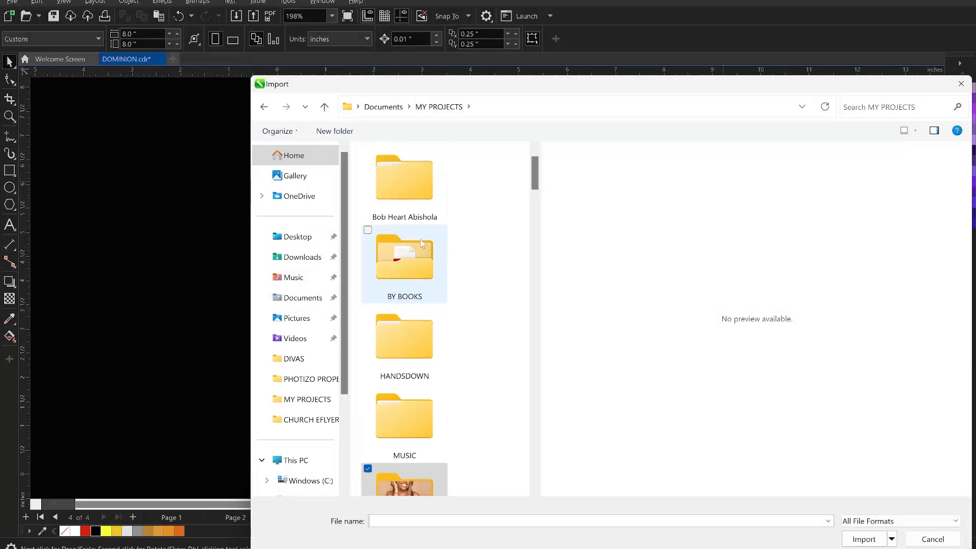
scroll(404, 476, "down", 1)
double_click(406, 457)
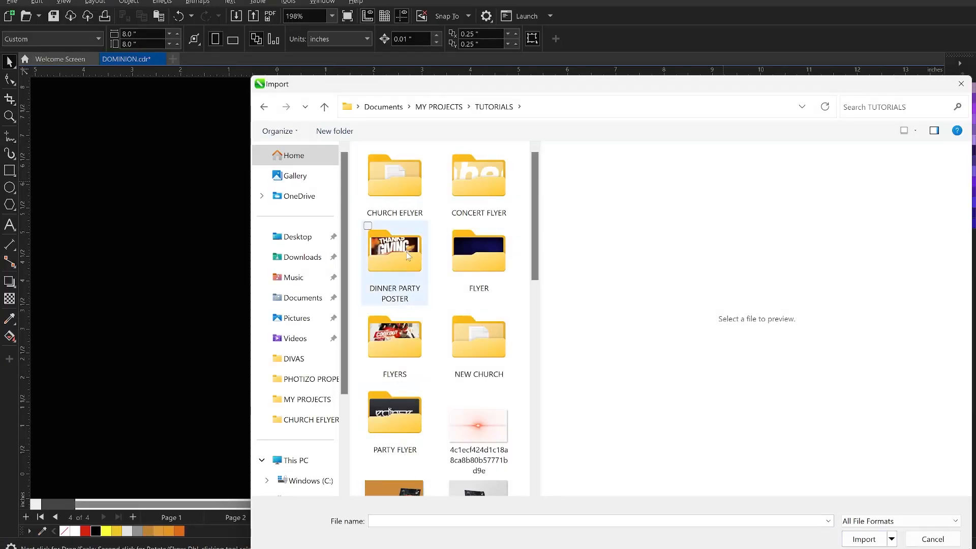
double_click(405, 194)
- Import the orange crowd, gold wave, purple neon stripes, purple cross, YouTube logo and worship crowd images from the CHURCH EFLYER folder
left_click(403, 190)
left_click(473, 209, "ctrl")
left_click(483, 288, "ctrl")
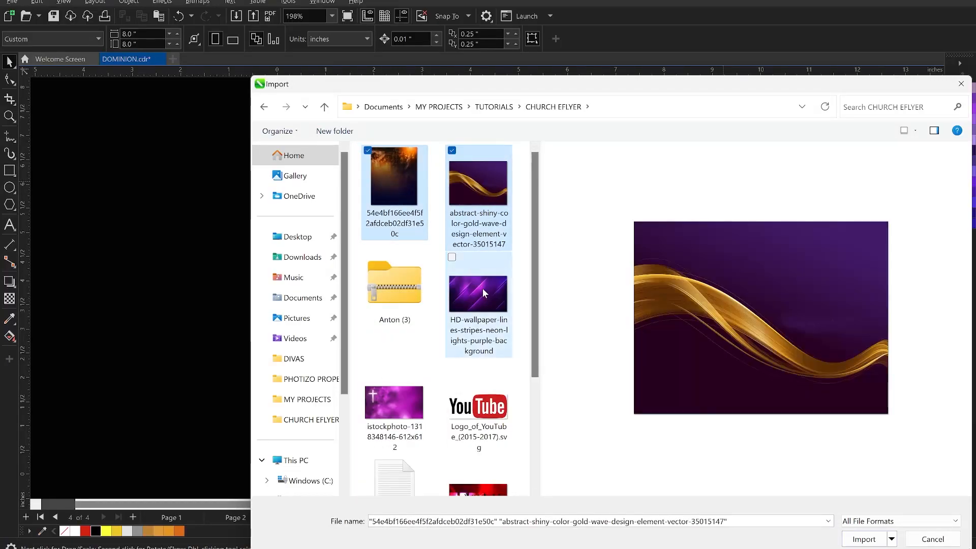
left_click(389, 404, "ctrl")
scroll(473, 391, "down", 2)
left_click(478, 267, "ctrl")
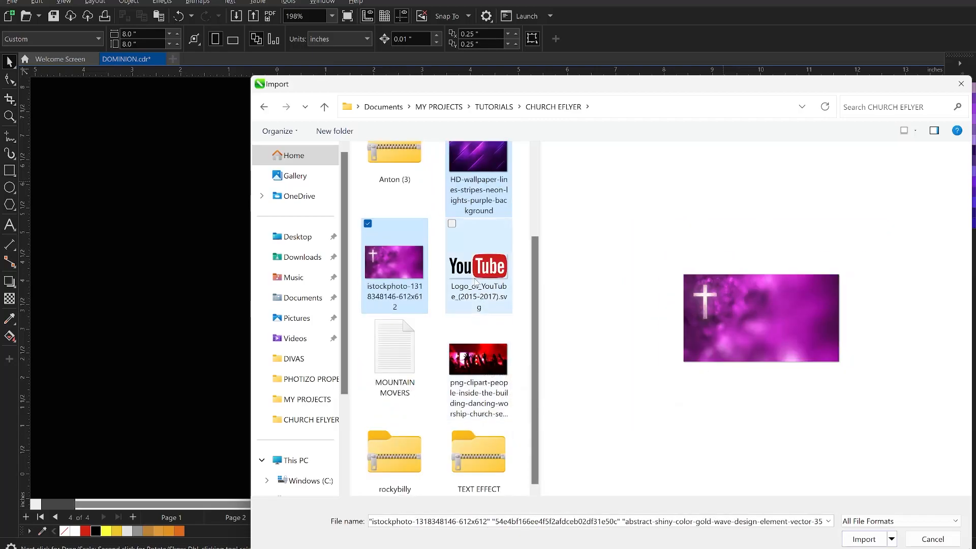
left_click(454, 341, "ctrl")
scroll(429, 343, "up", 3)
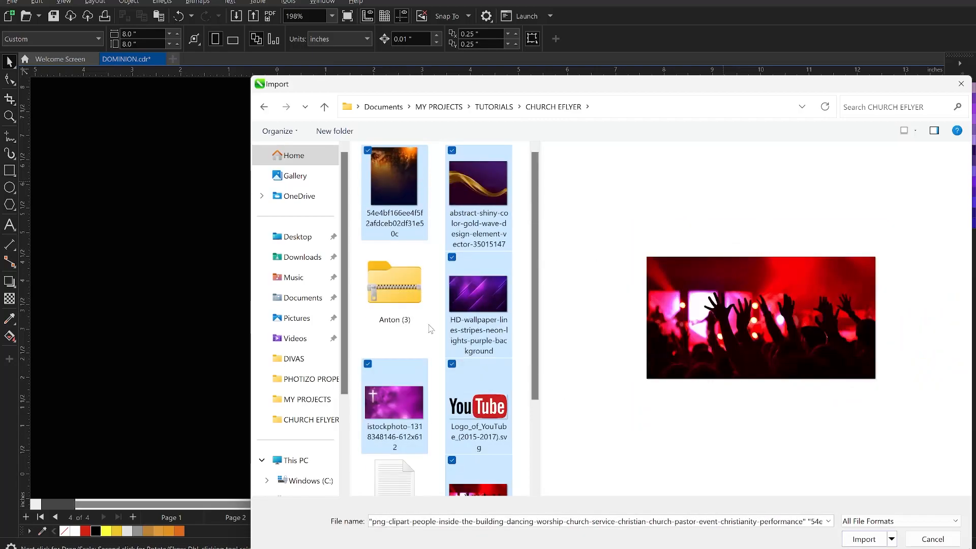
scroll(397, 289, "down", 3)
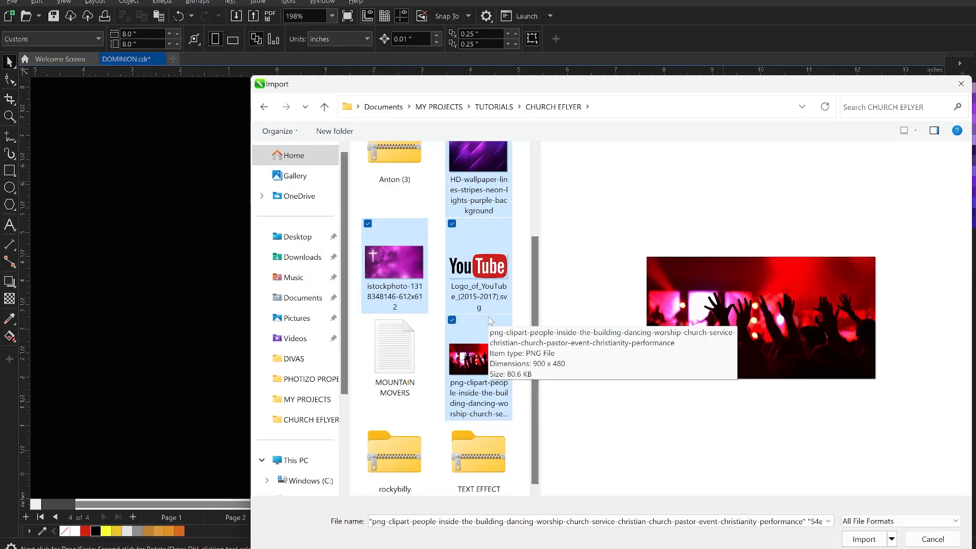
left_click(861, 538)
- Place the six imported images small beside the page, the red worship crowd on its left and the other five on its right
left_click_drag(786, 284, 781, 282)
left_click_drag(708, 298, 813, 366)
left_click_drag(820, 202, 907, 305)
left_click_drag(844, 334, 917, 412)
left_click_drag(732, 424, 805, 478)
left_click_drag(84, 147, 216, 219)
left_click_drag(127, 258, 159, 316)
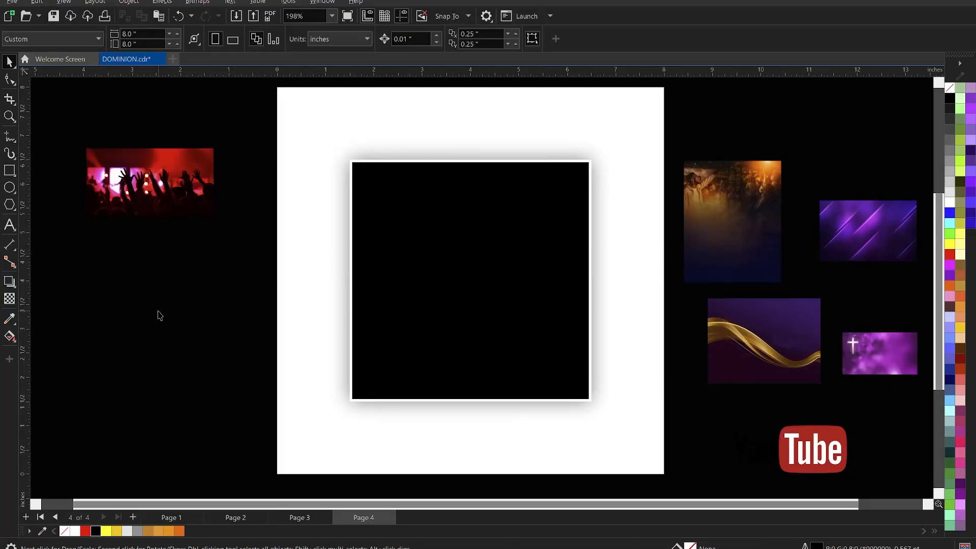
- Remove the inner square's fill and PowerClip the purple neon stripes image, enlarged to about 3.5 inches wide, inside it
left_click(439, 238)
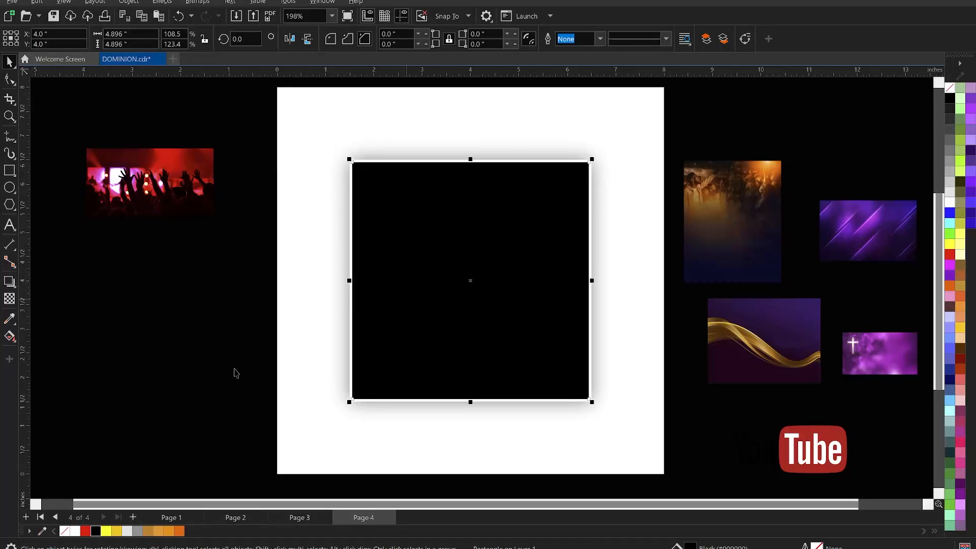
left_click(65, 532)
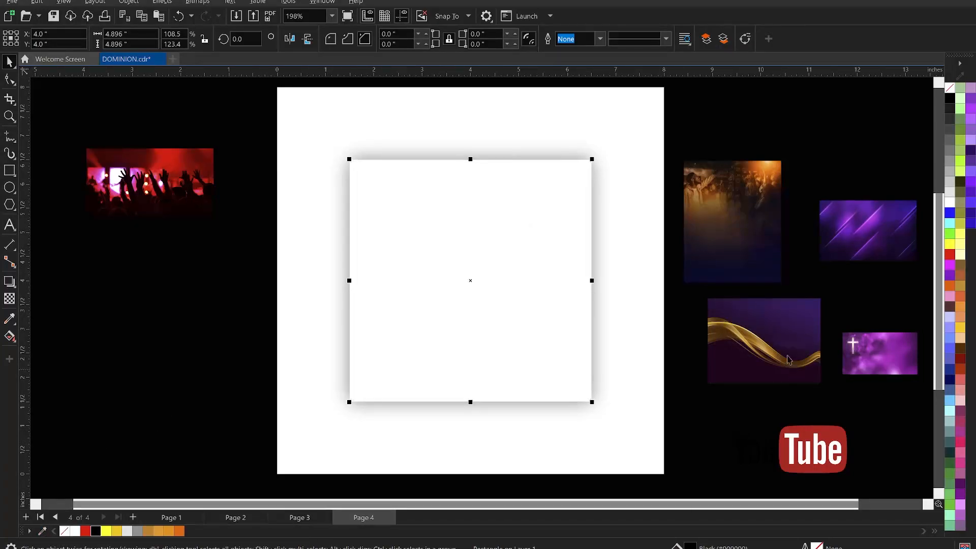
left_click(866, 233)
left_click_drag(873, 234, 806, 143)
mouse_move(750, 172)
left_mouse_down()
mouse_move(708, 212)
mouse_move(676, 216)
left_mouse_up()
left_click_drag(786, 171, 488, 270)
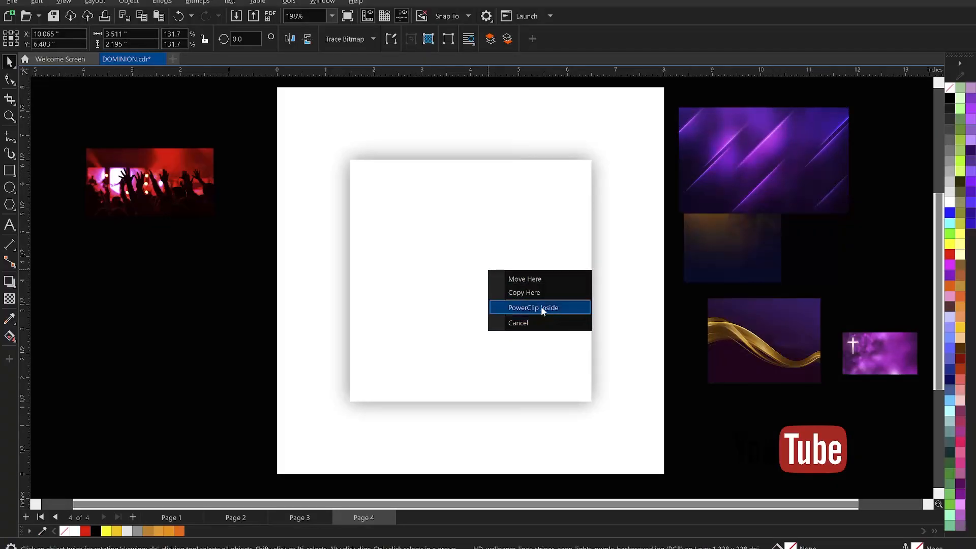
left_click(541, 307)
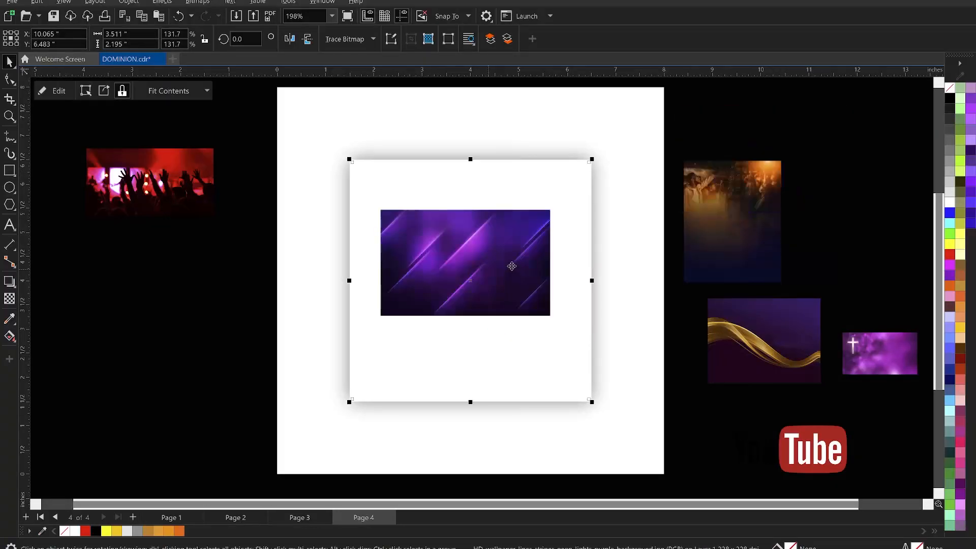
- Edit the PowerClip, enlarging the purple stripes image to about 8.6 by 5.4 inches and moving it to cover the square
right_click(485, 255)
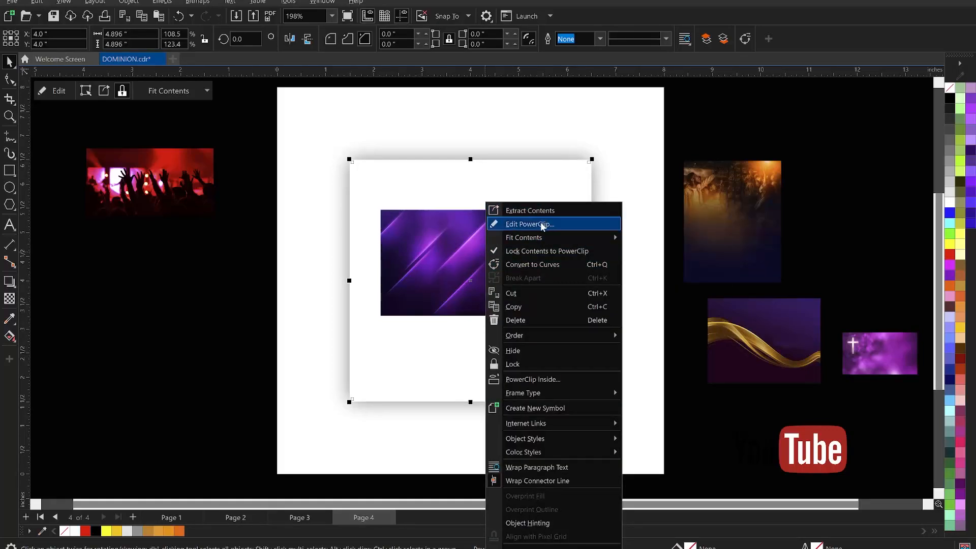
left_click(542, 224)
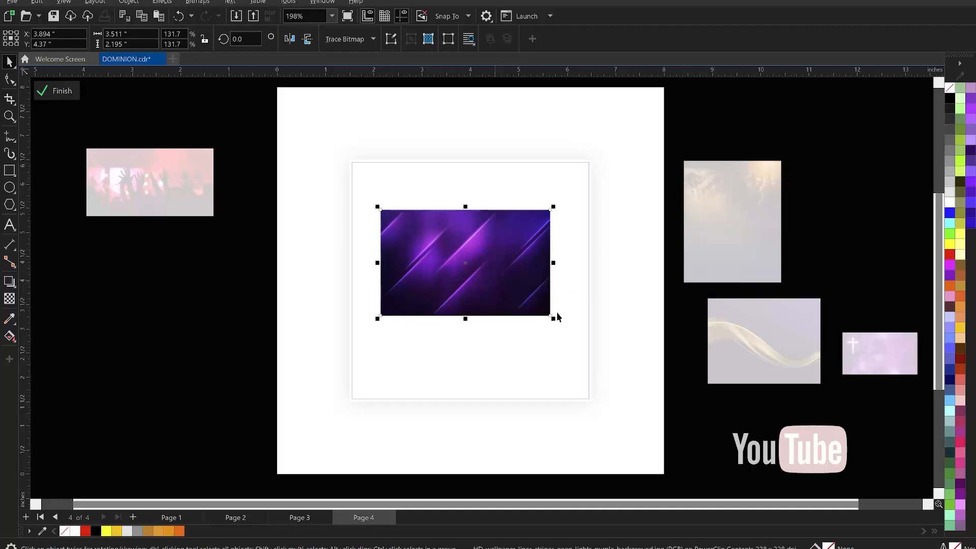
left_click_drag(553, 320, 678, 401)
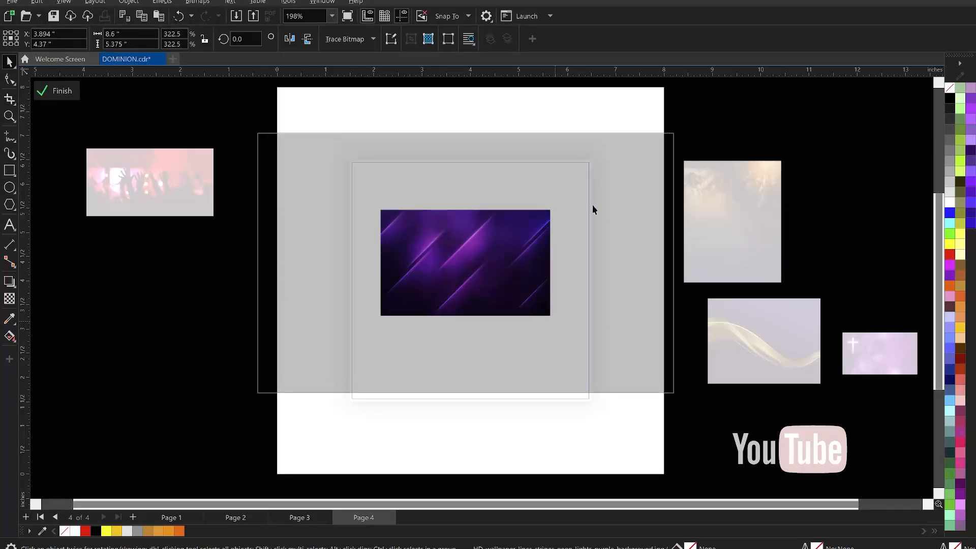
left_click_drag(580, 192, 551, 248)
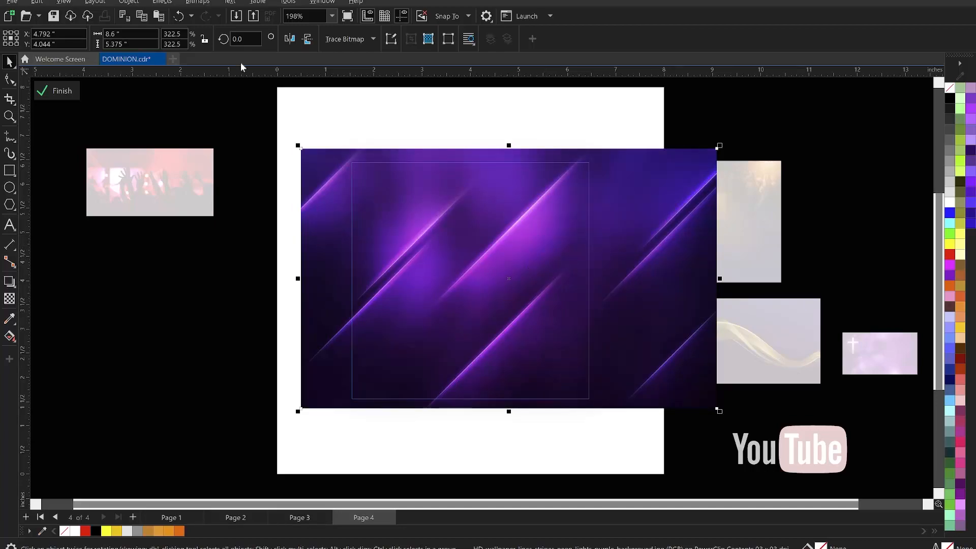
- Apply a Gaussian Blur with a 27.1-pixel radius to the purple stripes image
left_click(162, 2)
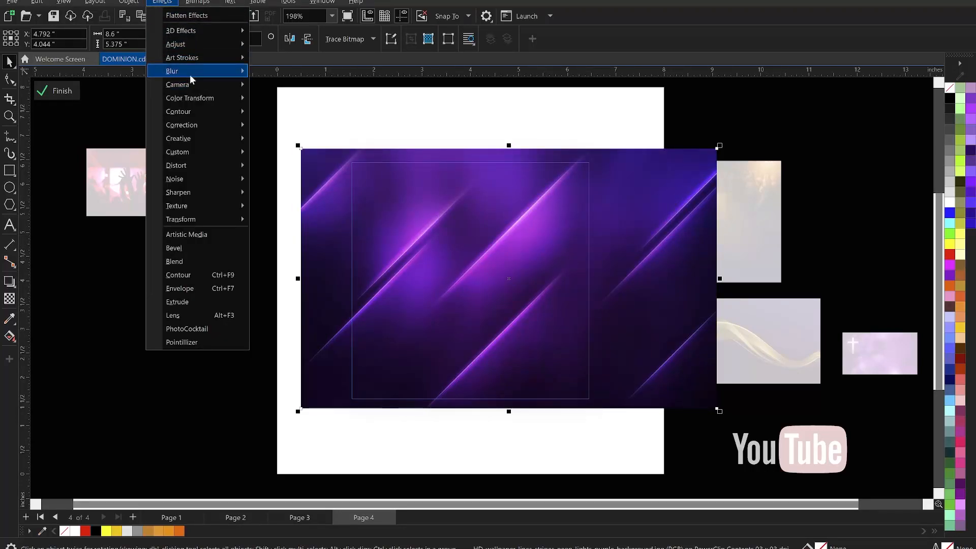
mouse_move(191, 73)
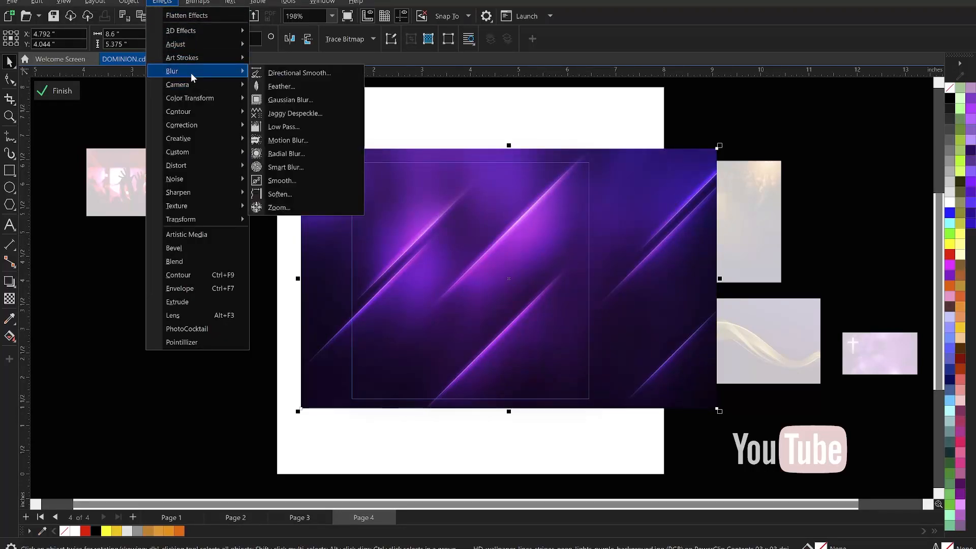
left_click(300, 100)
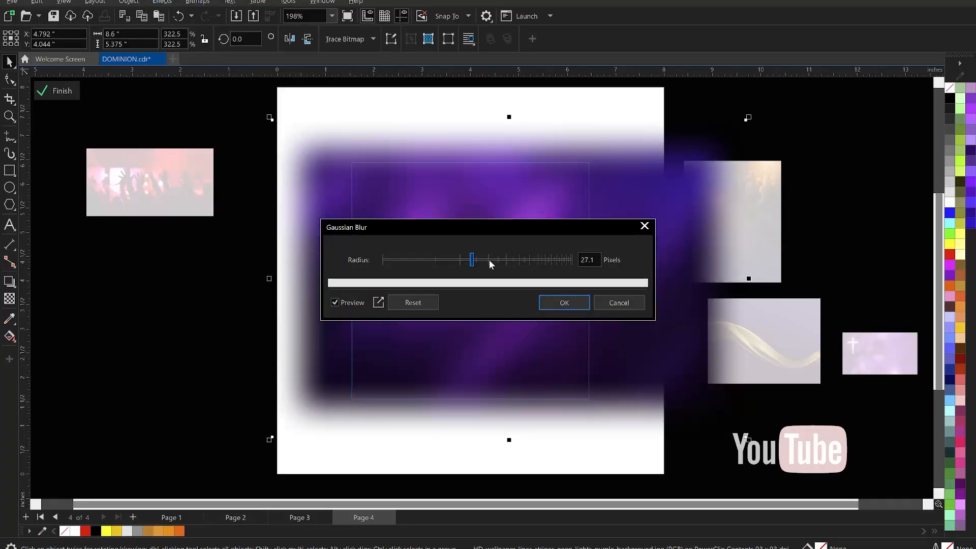
left_click_drag(532, 229, 797, 138)
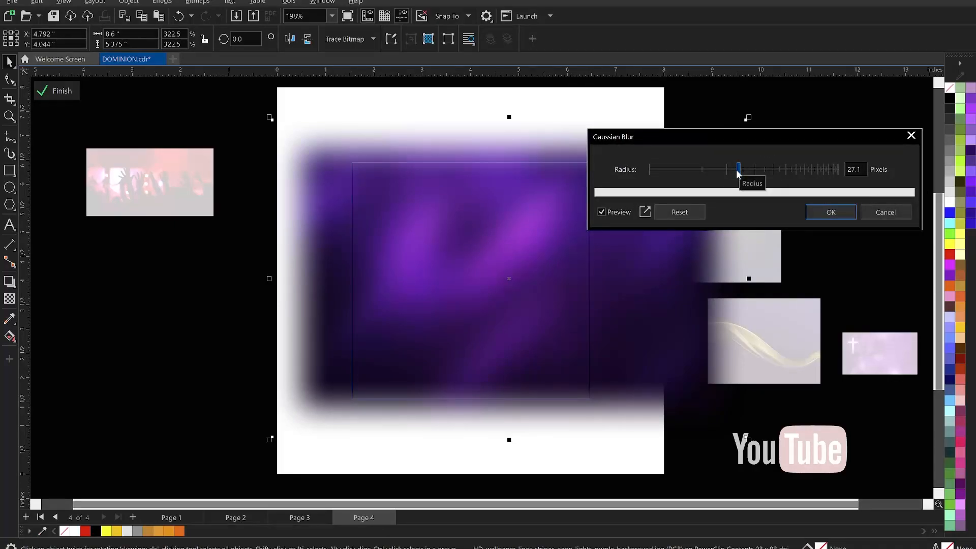
left_click(830, 213)
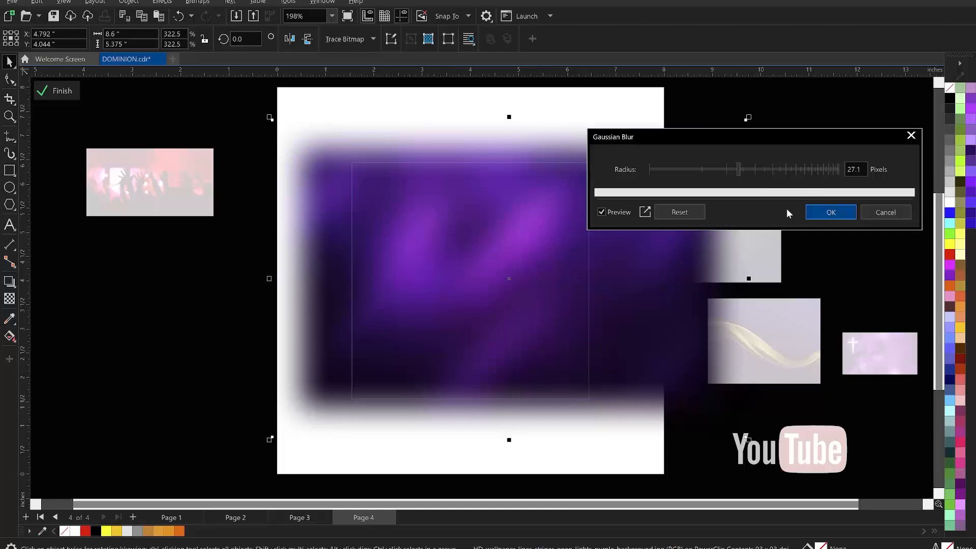
- Enlarge the blurred background image to about 10.5 inches wide and finish editing the PowerClip
left_click_drag(751, 118, 767, 106)
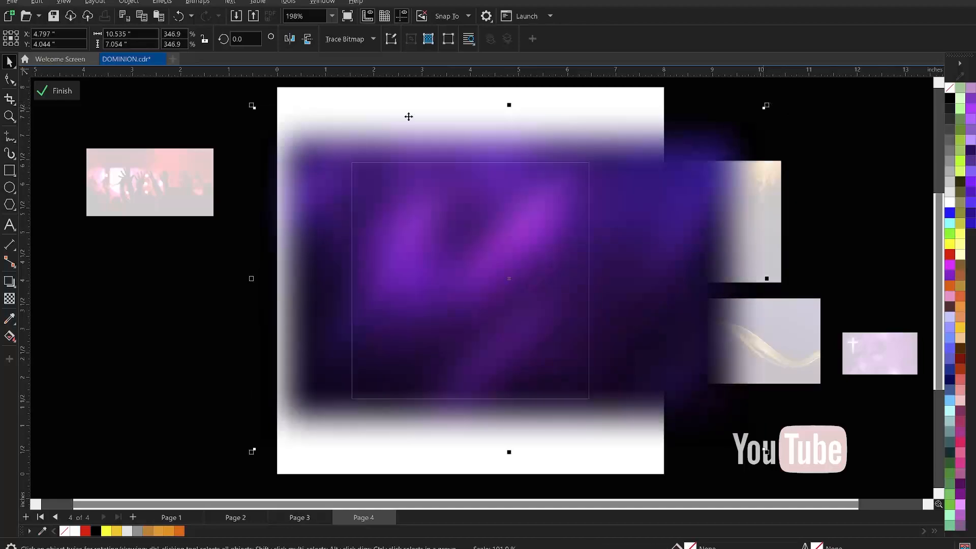
left_click(60, 92)
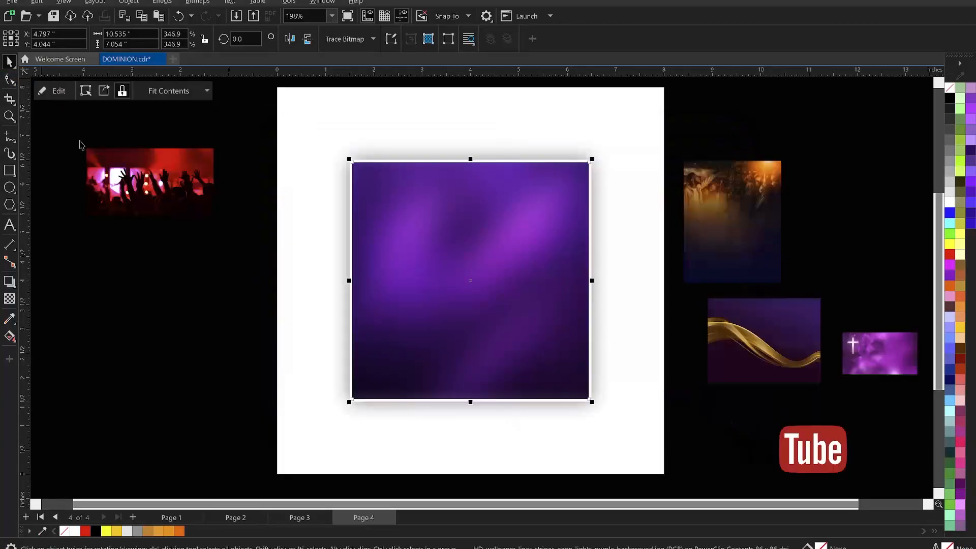
left_click(171, 302)
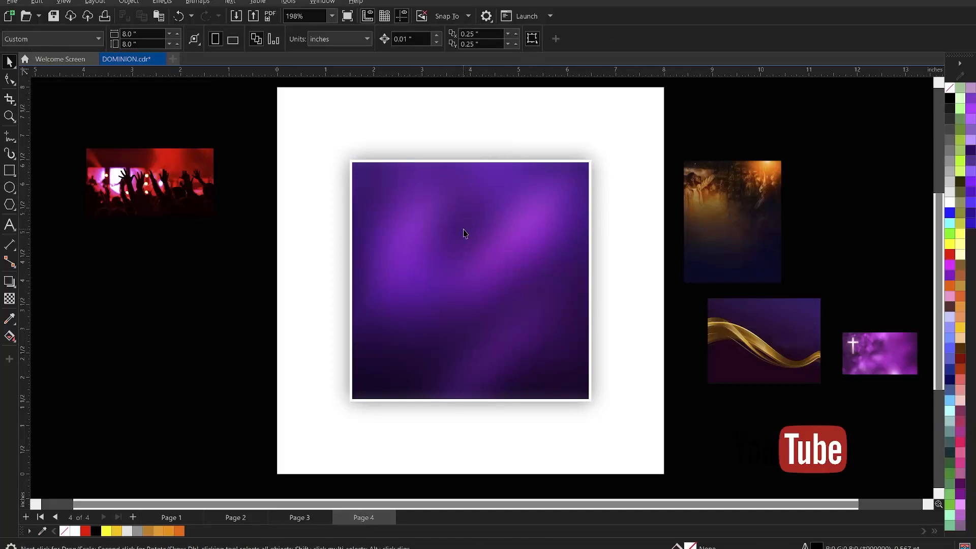
- Place the worship crowd image across the square's upper half at about 5.4 inches wide and mirror it horizontally
left_click_drag(108, 187, 421, 224)
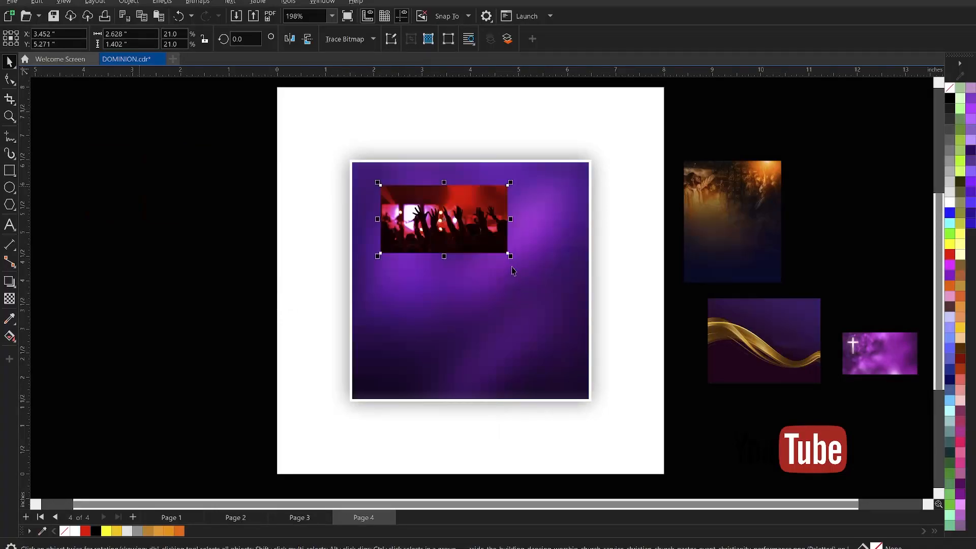
left_click_drag(512, 259, 599, 310)
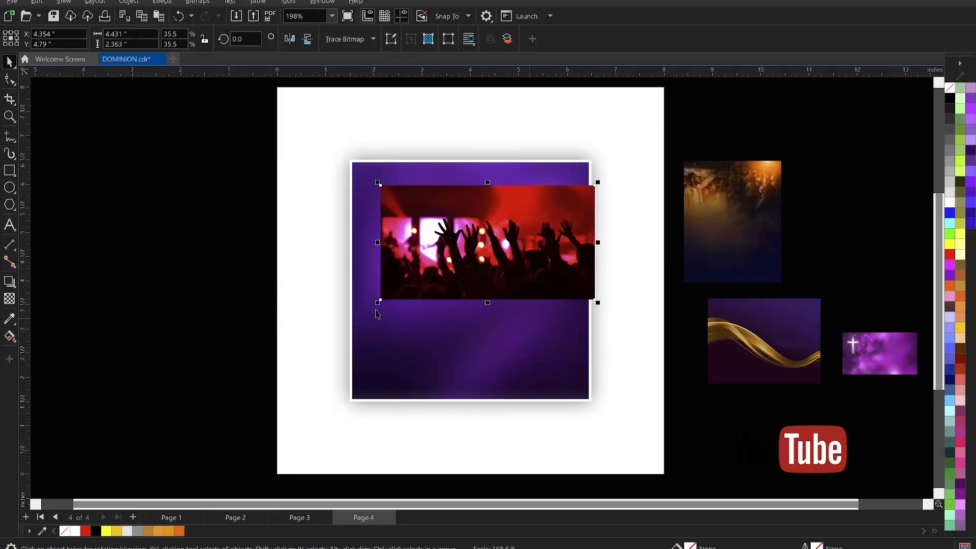
left_click_drag(379, 304, 335, 323)
left_click_drag(471, 284, 479, 242)
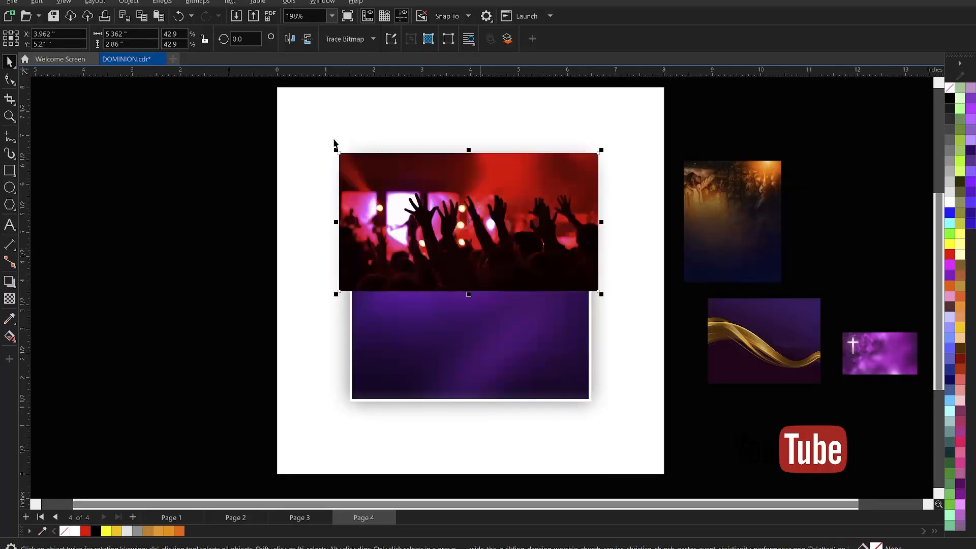
left_click(290, 40)
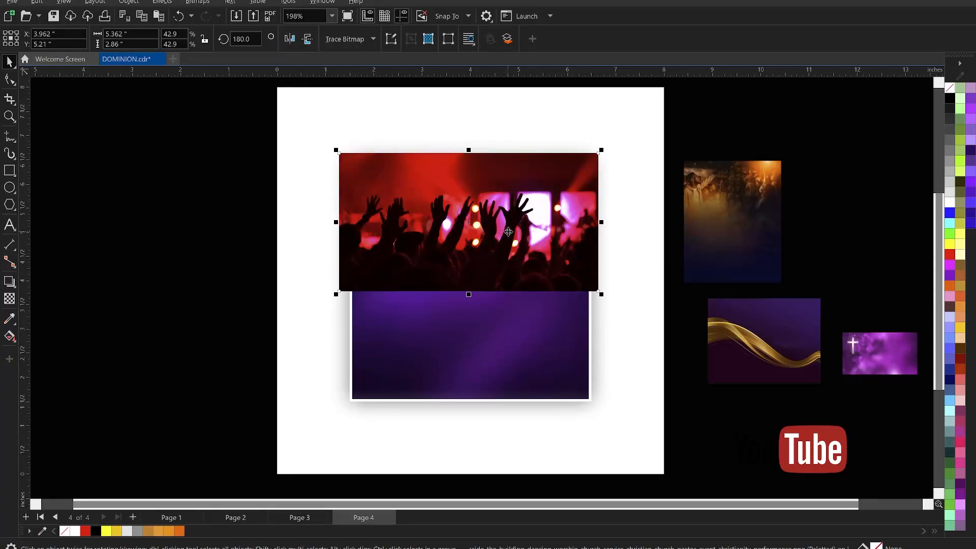
left_click_drag(508, 232, 501, 233)
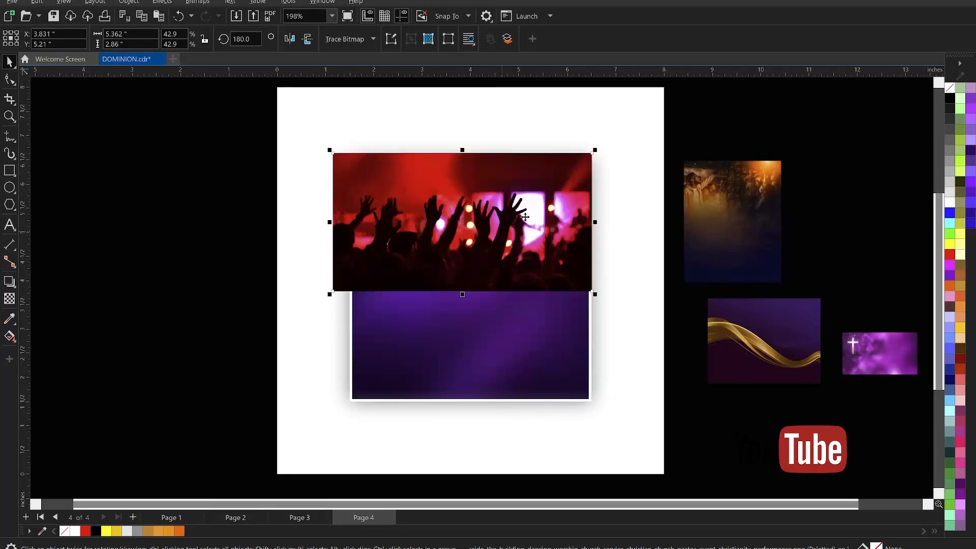
- Fade out the crowd image's right side with a linear transparency and convert the result to a bitmap
left_click(10, 298)
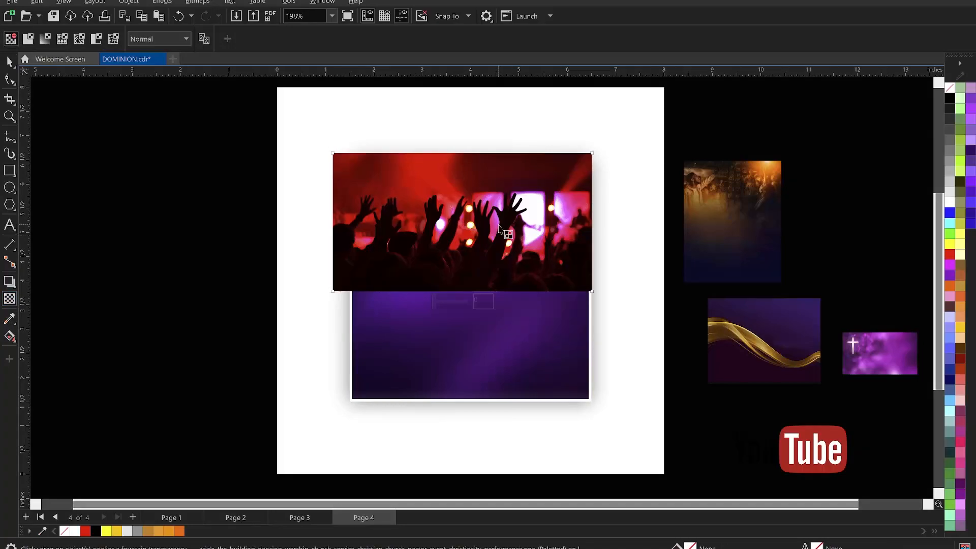
left_click_drag(498, 225, 563, 224)
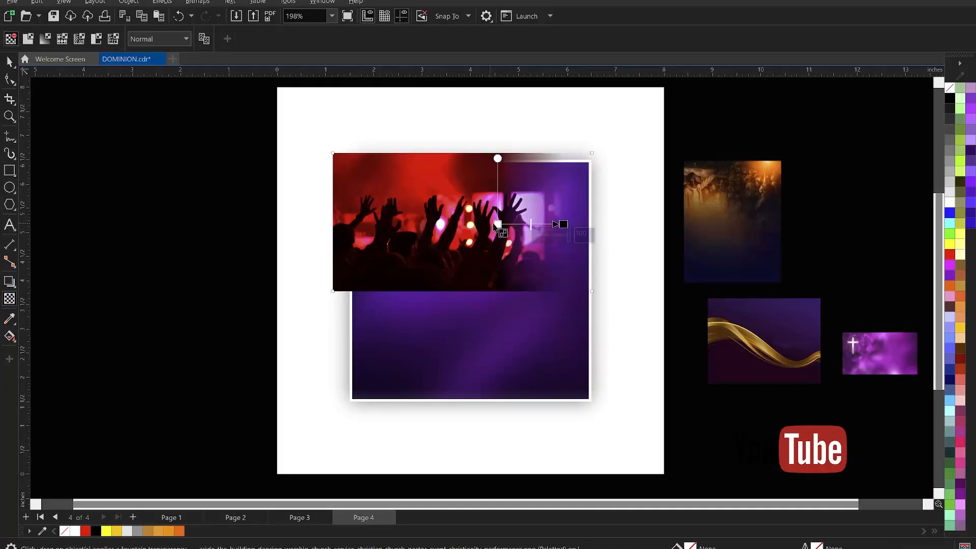
key("space")
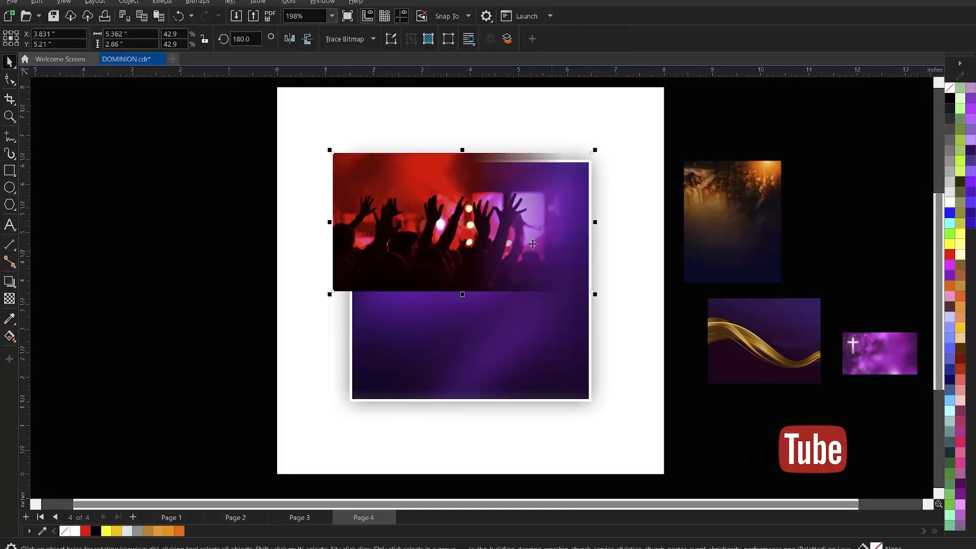
left_click(189, 5)
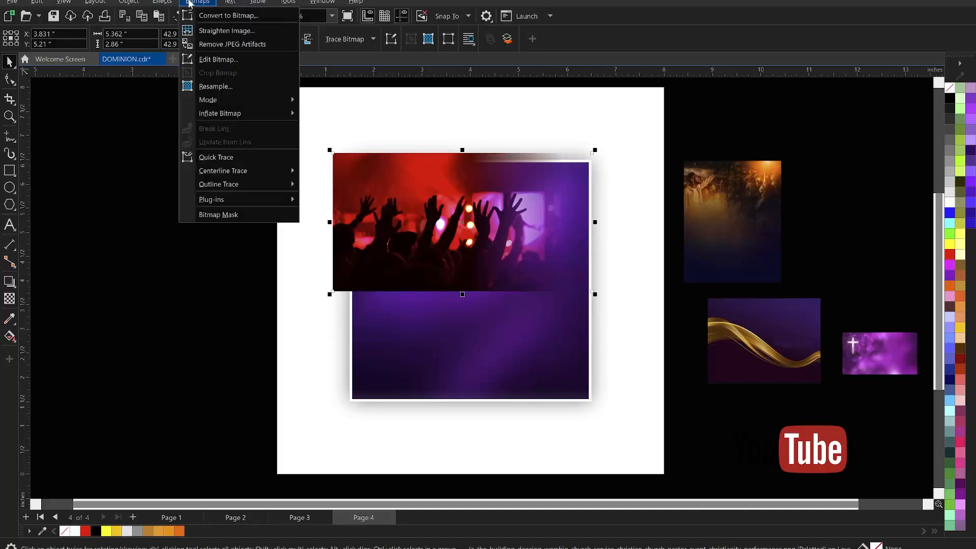
left_click(212, 16)
left_click(509, 344)
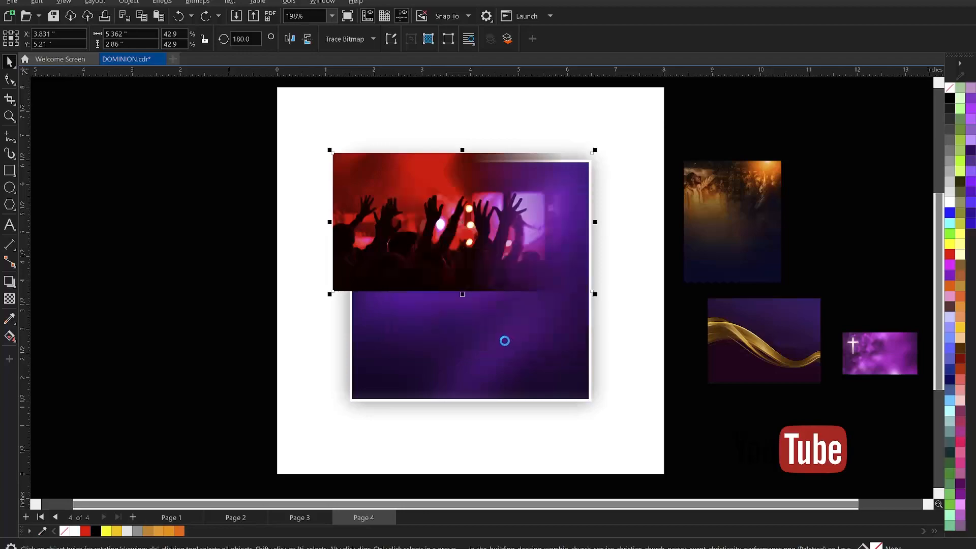
- Fade out the crowd image's lower edge with a vertical linear transparency and set its merge mode to Soft Light
left_click(9, 298)
left_click_drag(436, 258, 435, 289)
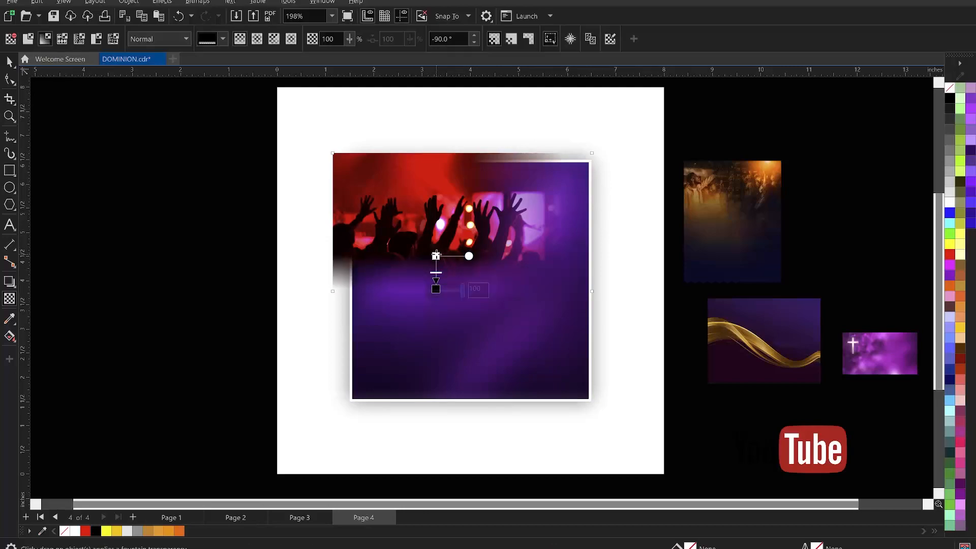
left_click_drag(436, 249, 436, 244)
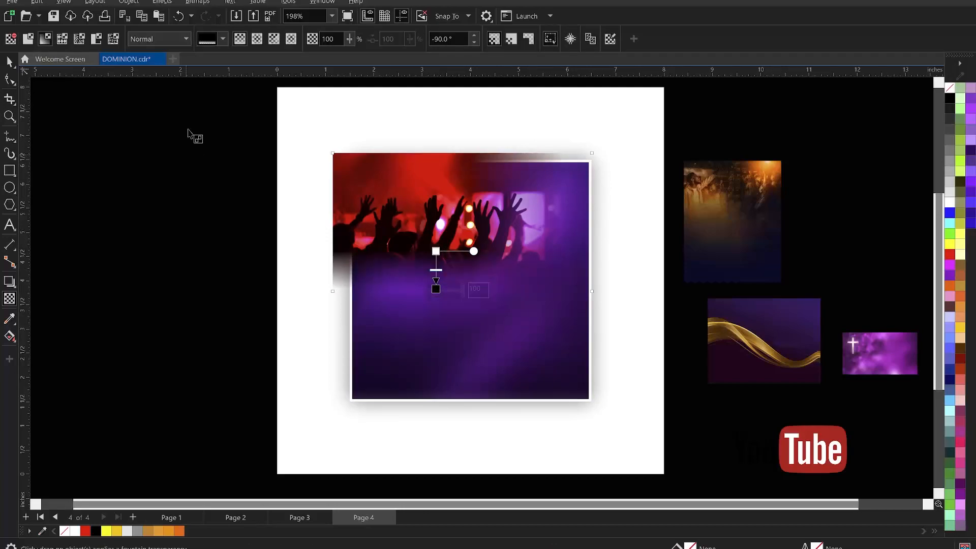
left_click(157, 40)
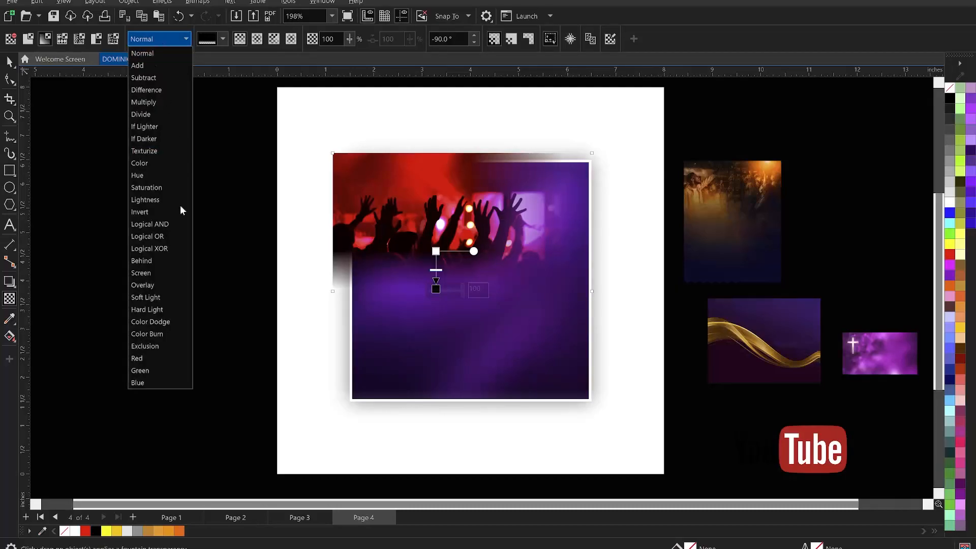
left_click(162, 296)
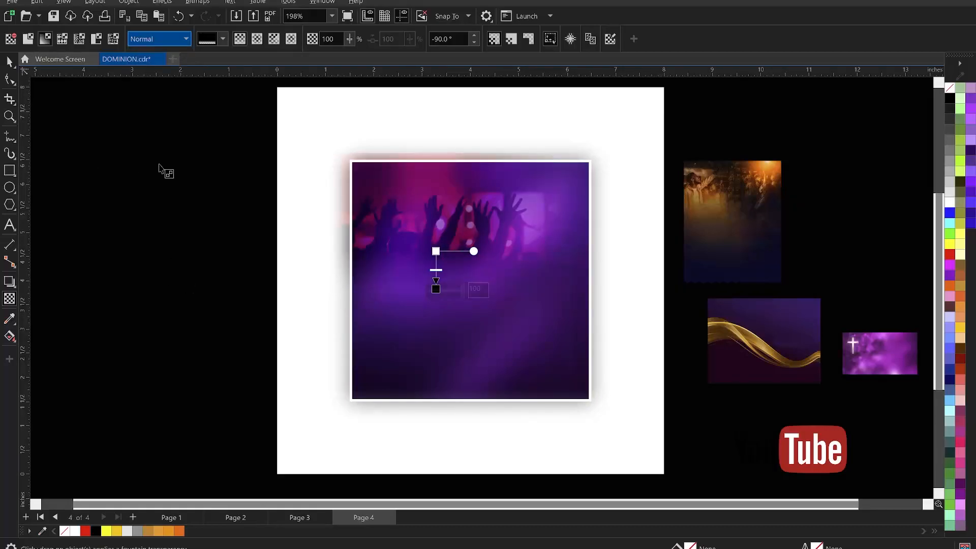
- Nudge the faded crowd image slightly downward and PowerClip it inside the white-framed square
key("space")
left_click_drag(436, 216, 436, 221)
key("Escape")
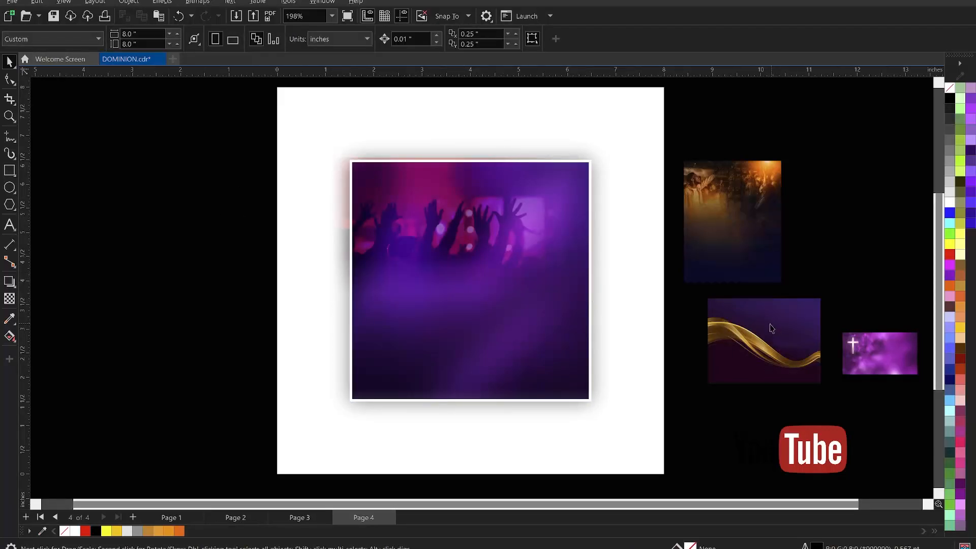
left_click(433, 204)
right_click(429, 209)
left_click(480, 372)
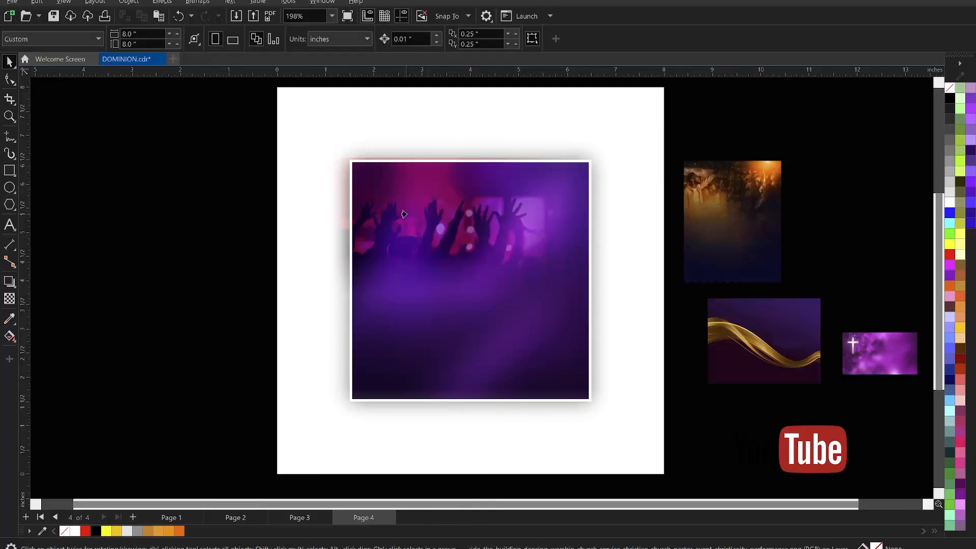
left_click(450, 350)
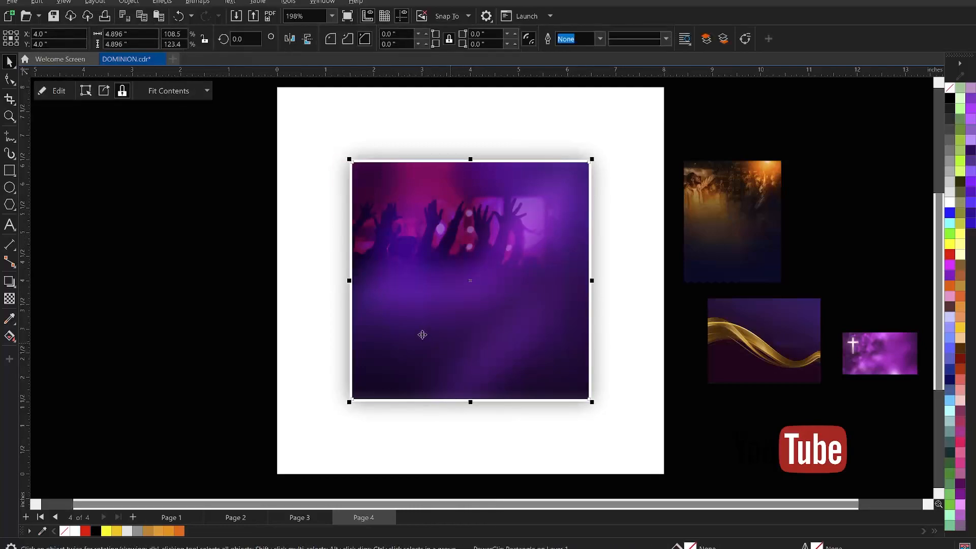
left_click(273, 269)
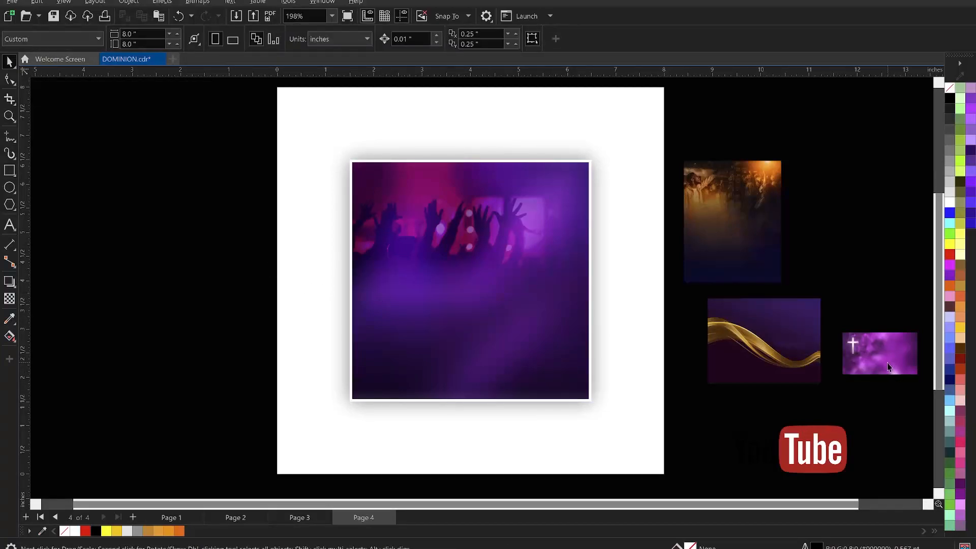
- Place the purple cross image in the square's upper right corner, mirrored horizontally and enlarged to about 4.26 inches wide
left_click(874, 360)
left_click_drag(874, 361, 496, 234)
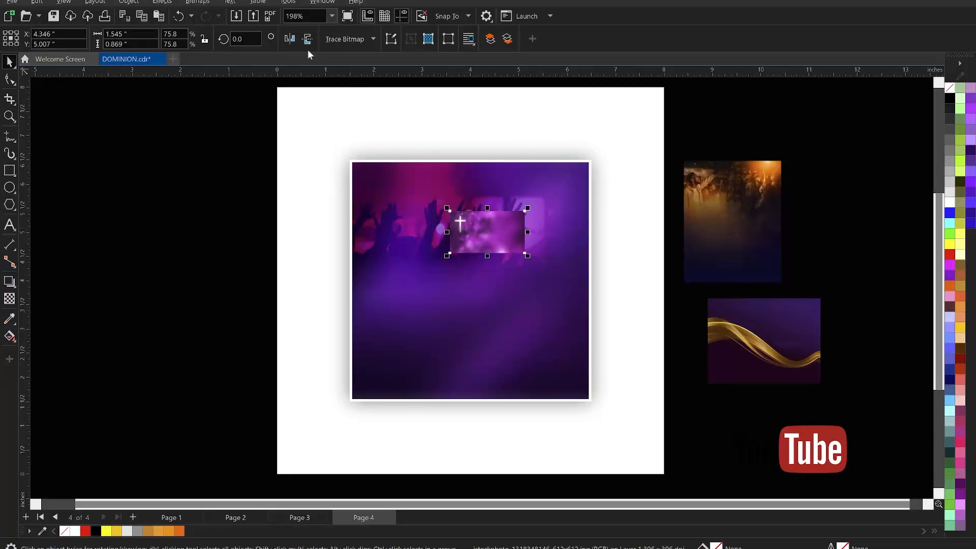
left_click(290, 39)
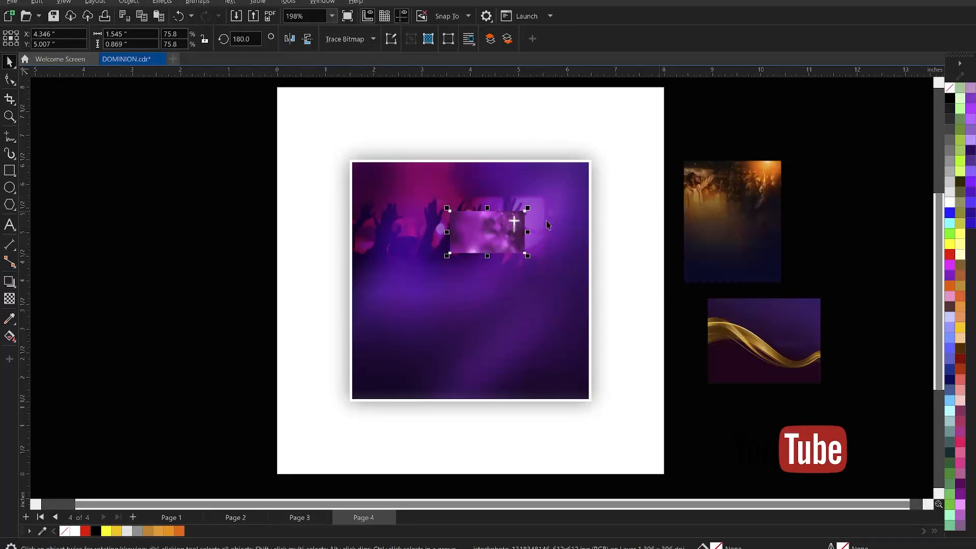
scroll(547, 224, "up", 1)
left_click_drag(526, 206, 633, 147)
left_click_drag(584, 196, 545, 206)
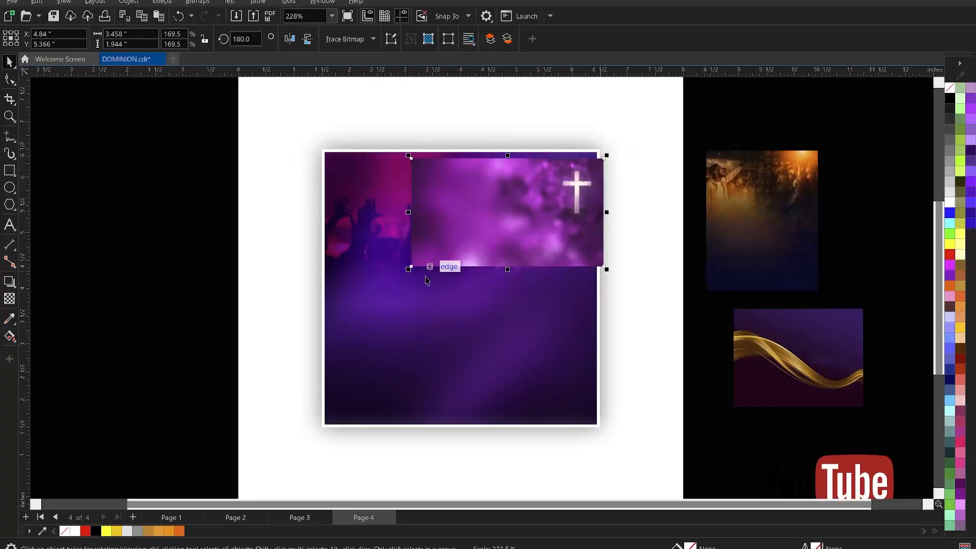
left_click_drag(409, 274, 386, 278)
left_click_drag(480, 223, 473, 220)
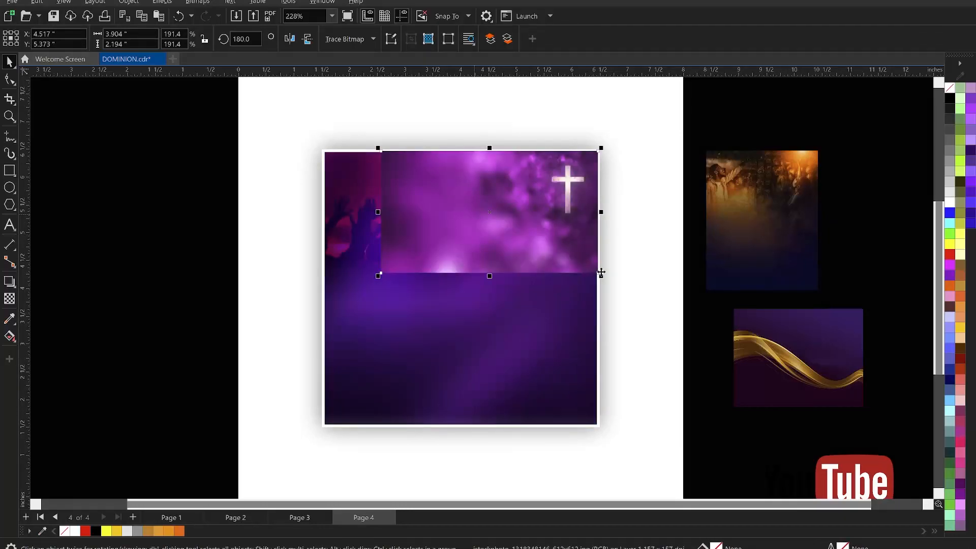
left_click_drag(604, 278, 615, 290)
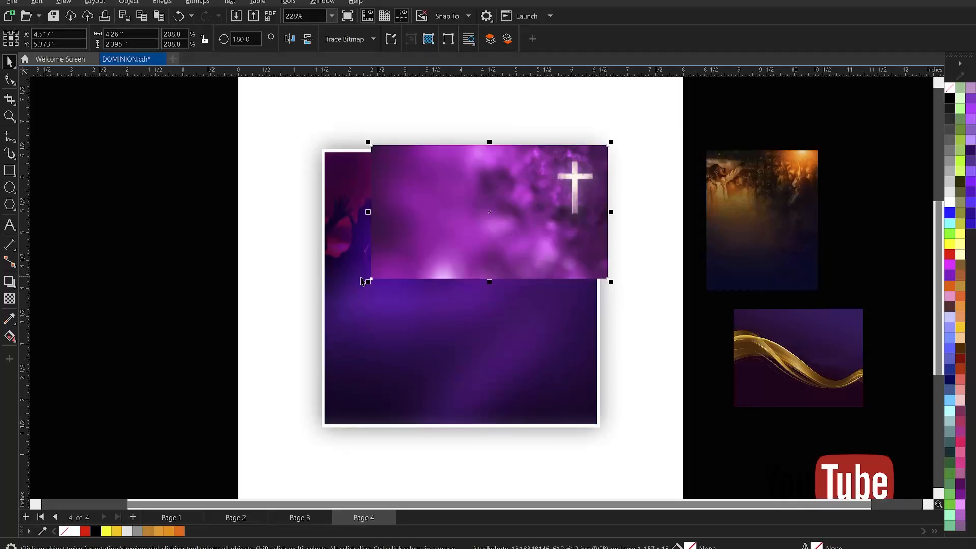
mouse_move(570, 239)
left_mouse_down()
mouse_move(563, 247)
mouse_move(573, 247)
left_mouse_up()
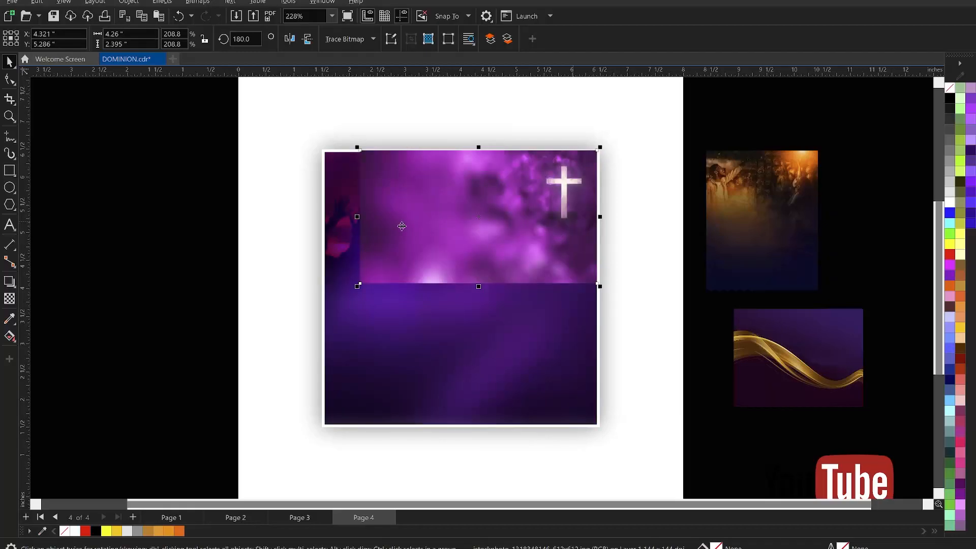
- Fade out the cross image's lower edge with a vertical linear transparency and convert the result to a bitmap
left_click(10, 300)
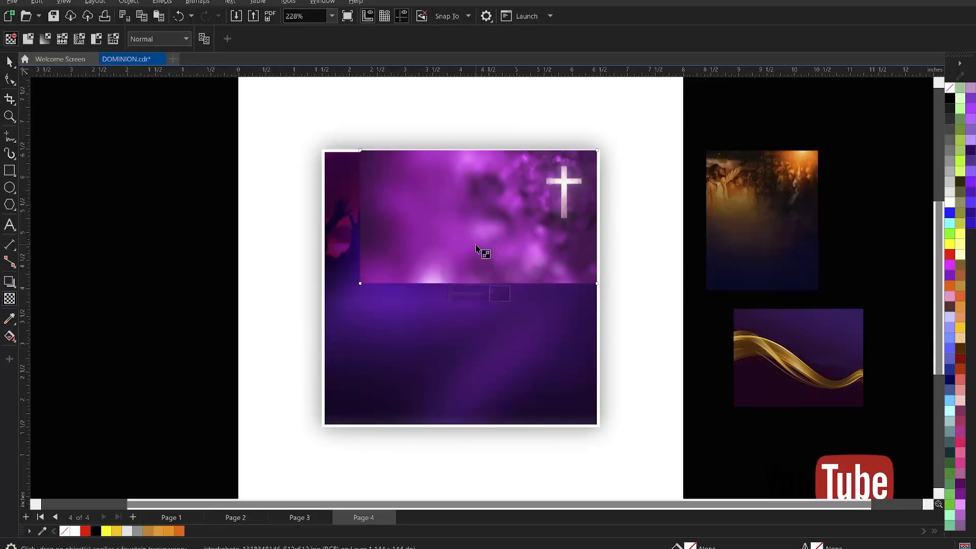
mouse_move(469, 250)
left_mouse_down()
mouse_move(470, 280)
mouse_move(469, 238)
left_mouse_up()
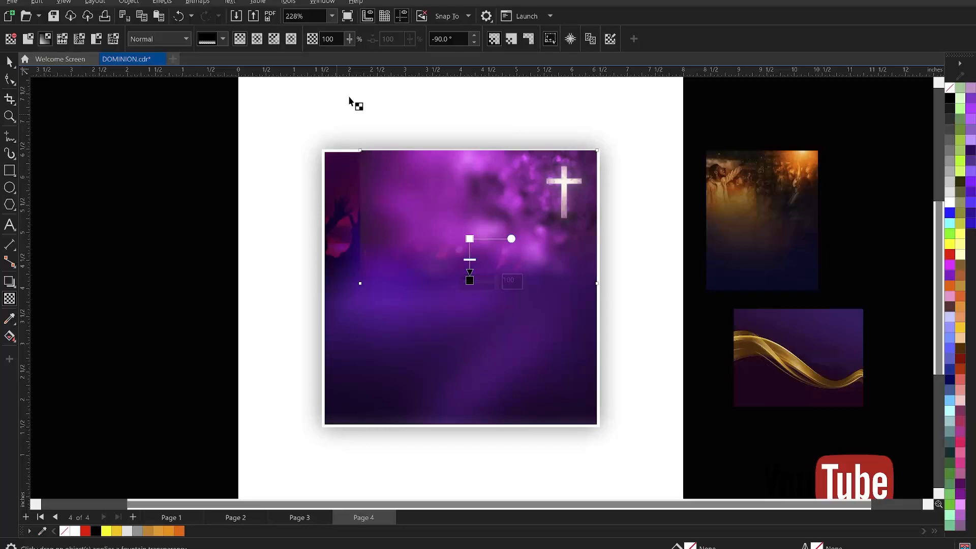
left_click(197, 3)
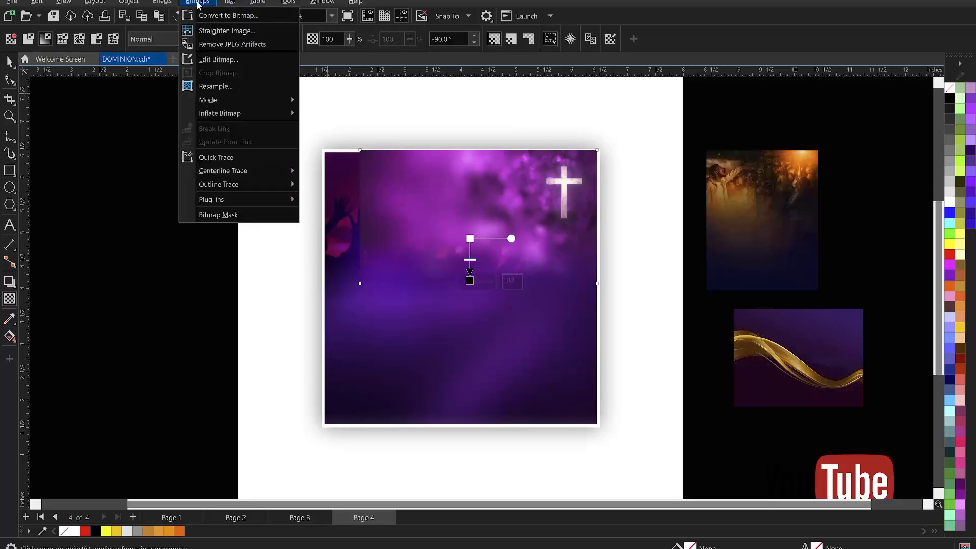
left_click(223, 19)
left_click(501, 342)
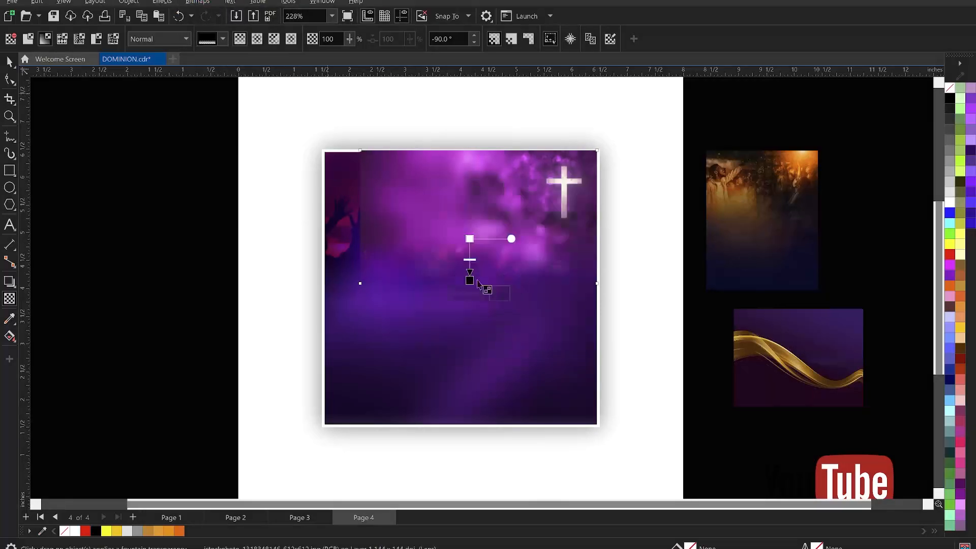
- Fade out the cross image's left side with a horizontal linear transparency and set its merge mode to Soft Light
left_click_drag(470, 209, 392, 208)
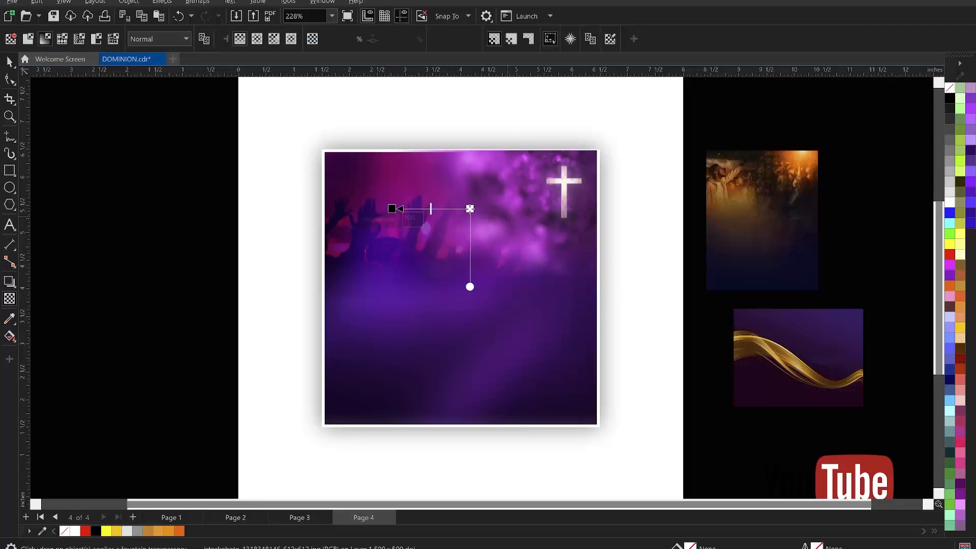
left_click_drag(390, 208, 413, 208)
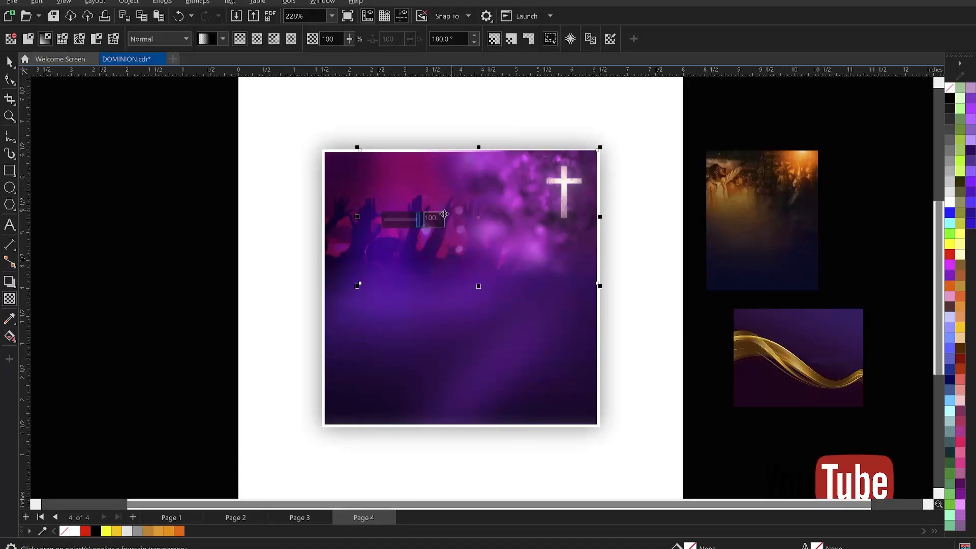
left_click(151, 37)
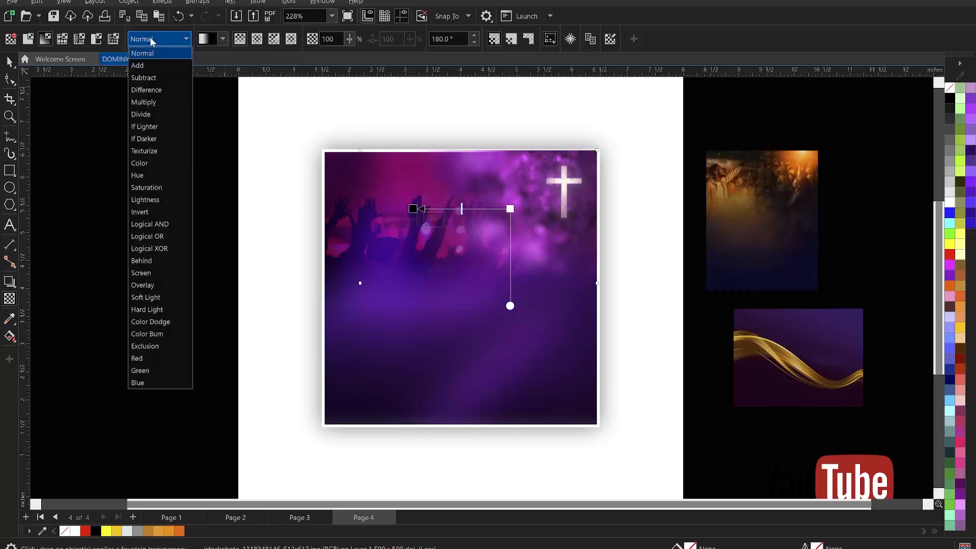
left_click(149, 296)
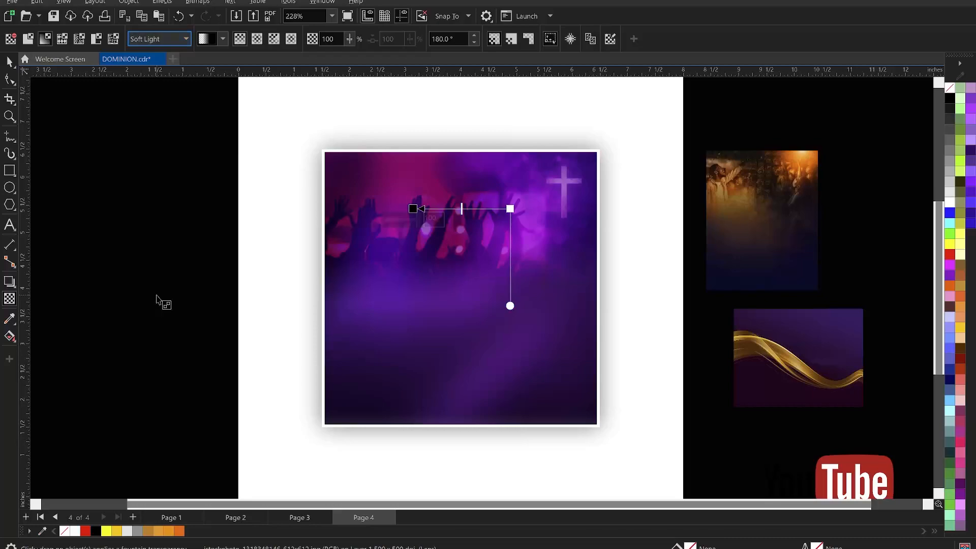
left_click(10, 61)
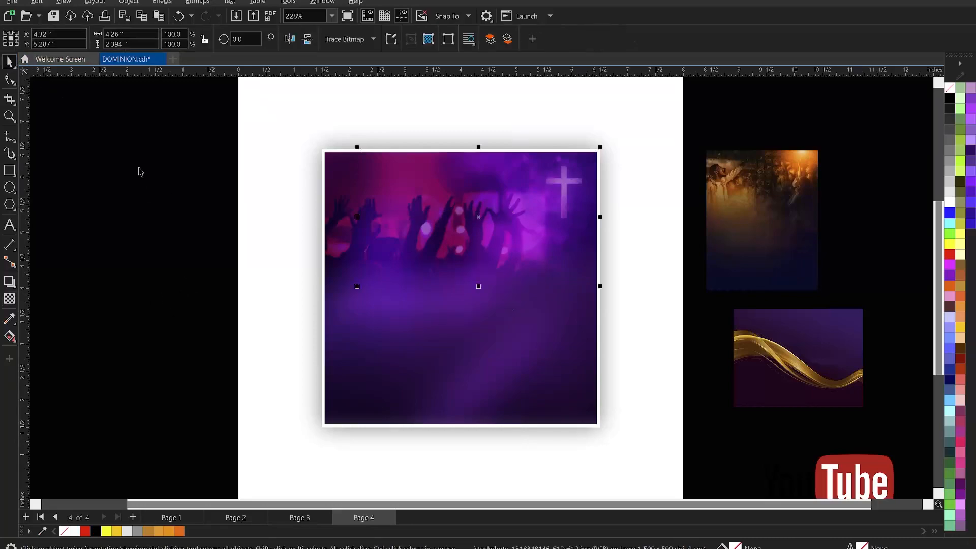
key("Escape")
- Nudge the blended cross image slightly into position and PowerClip it inside the white-framed square
left_click_drag(568, 200, 566, 180)
right_click(566, 181)
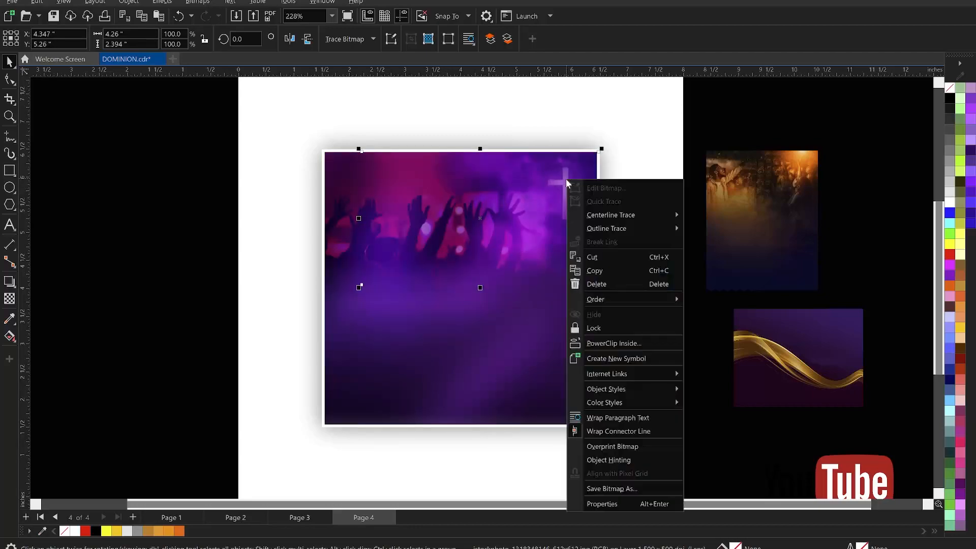
left_click(614, 343)
left_click(459, 384)
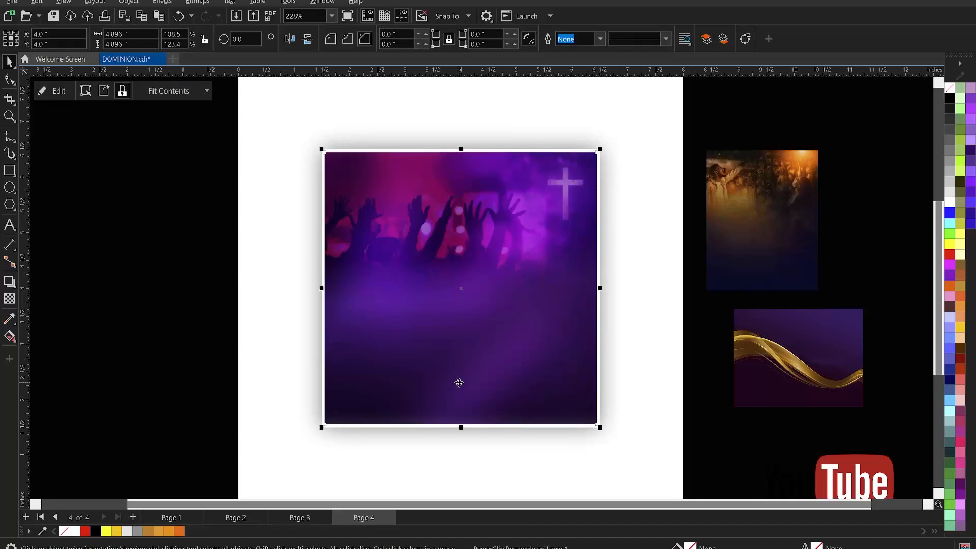
left_click(239, 189)
- Place the orange worship image over the square at about 5.13 inches wide and set its merge mode to Soft Light
left_click_drag(761, 198, 376, 193)
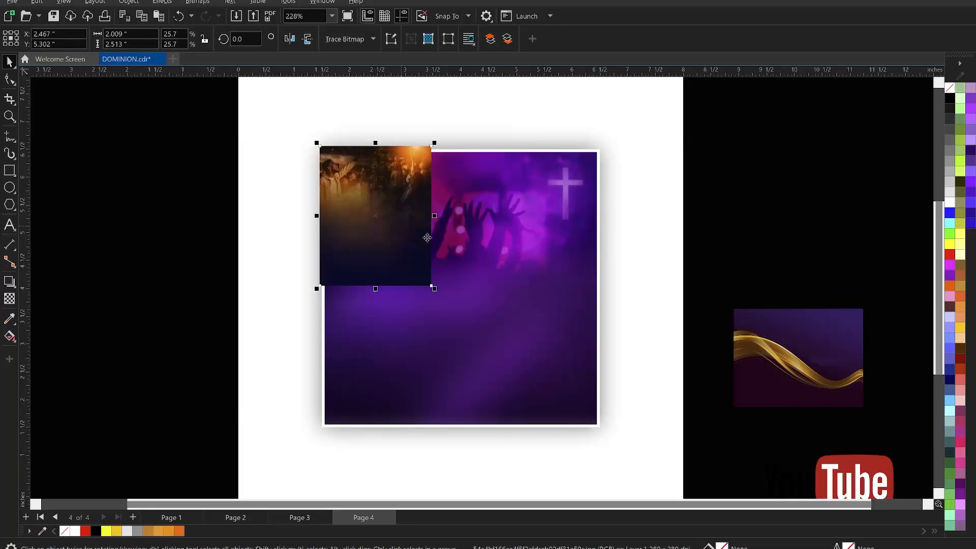
left_click_drag(435, 291, 683, 477)
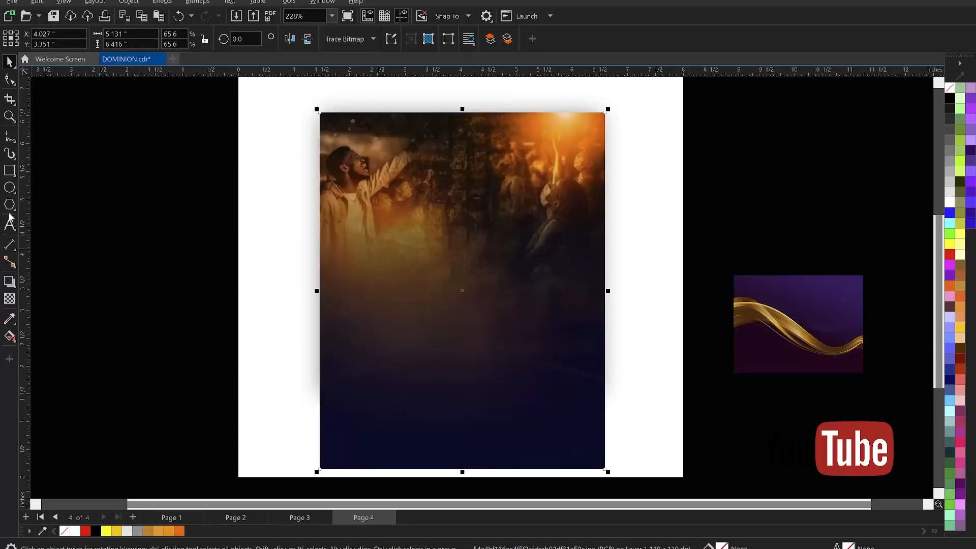
left_click(10, 298)
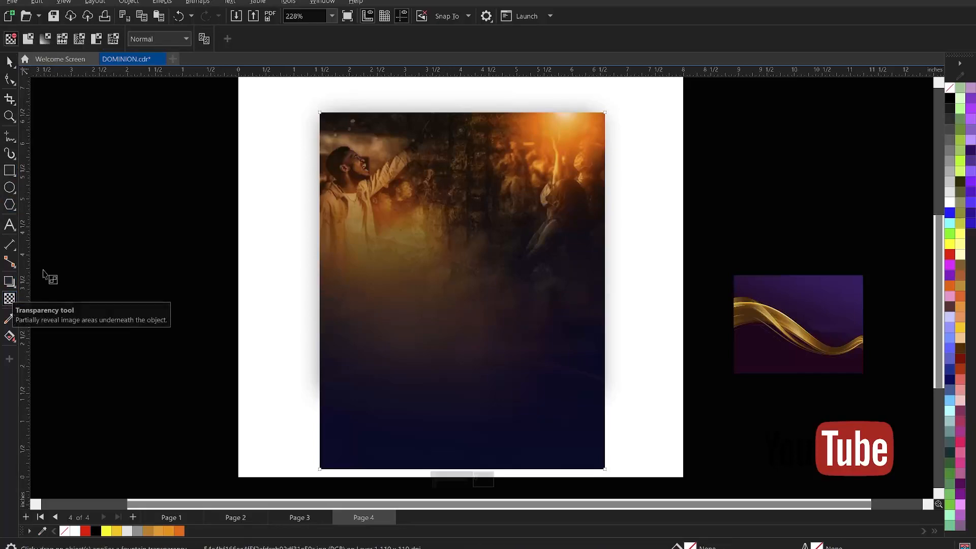
left_click(155, 38)
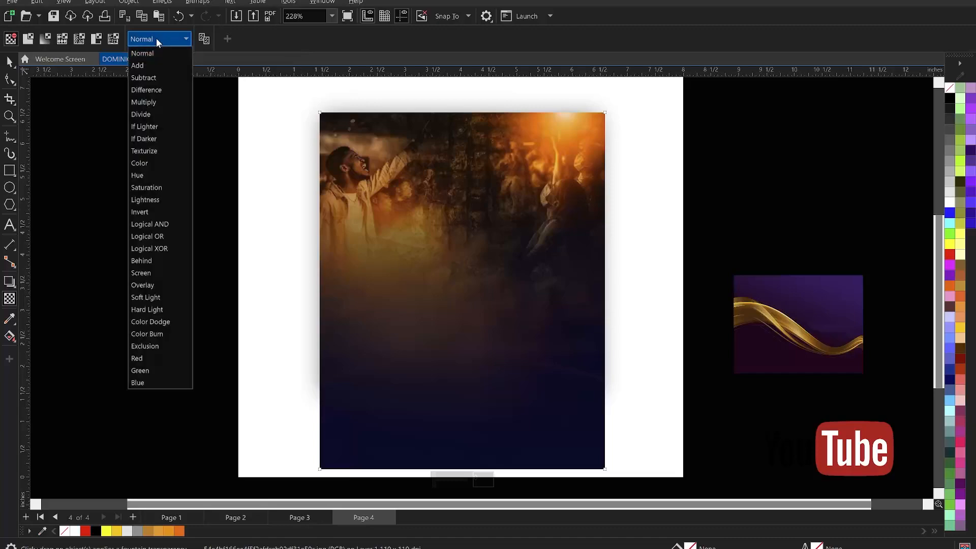
left_click(154, 298)
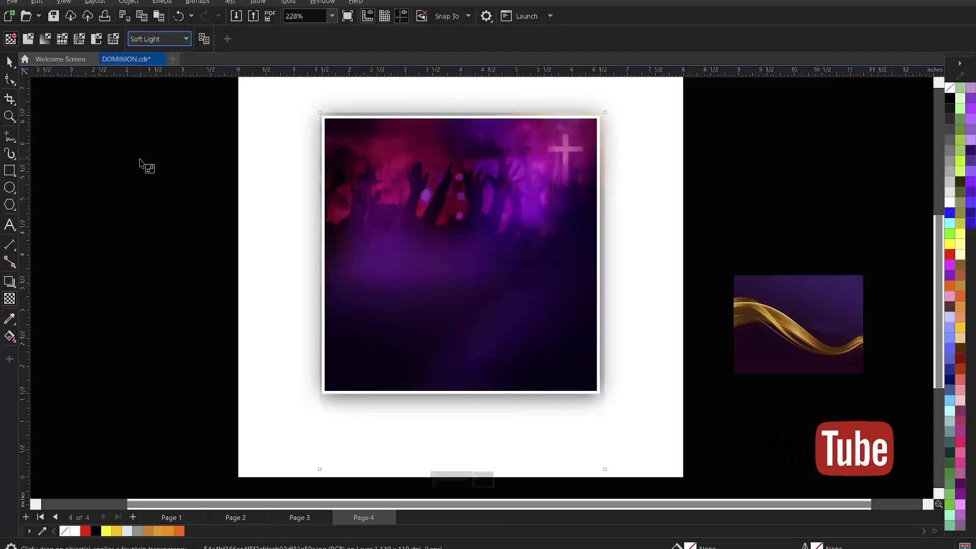
left_click(9, 61)
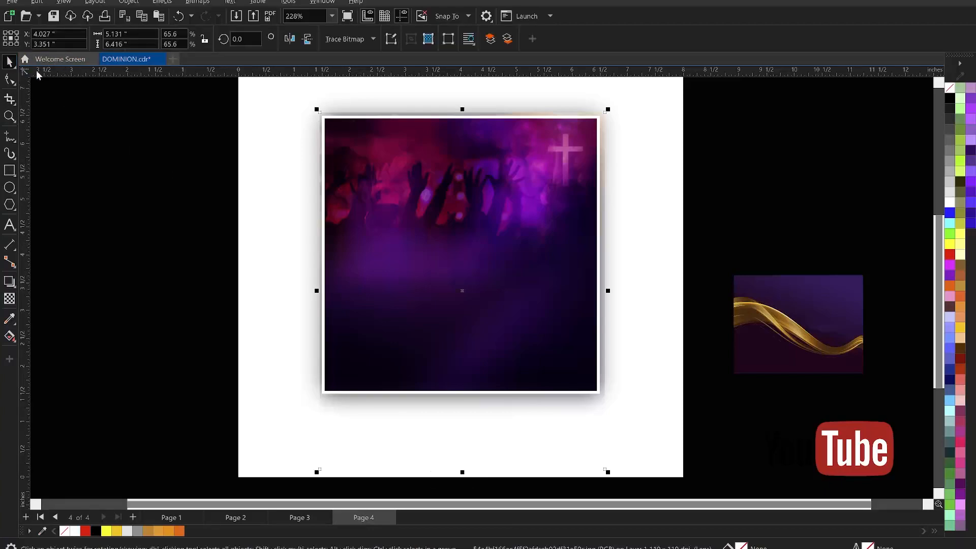
- Cut the Soft Light worship image, paste it among the square's PowerClip contents and finish editing the PowerClip
left_click(452, 300)
double_click(473, 280)
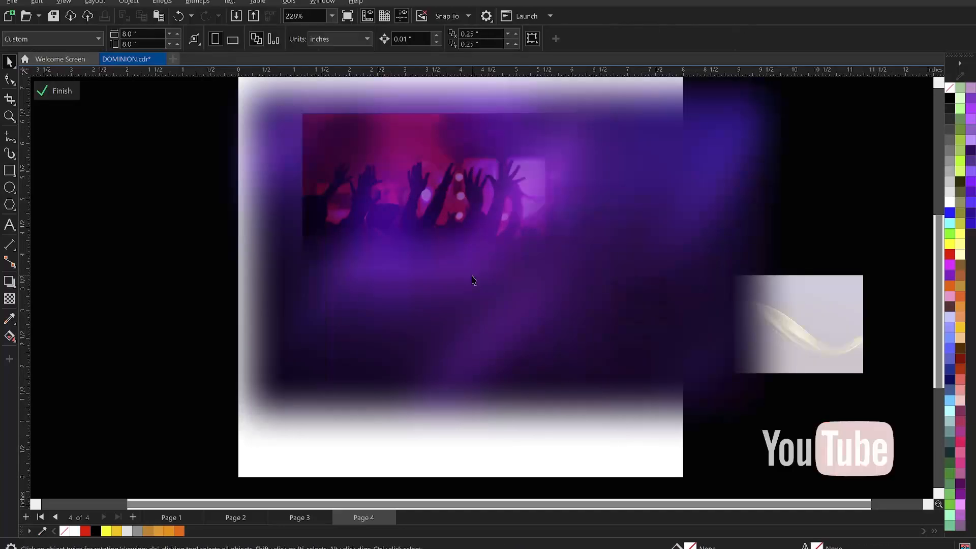
left_click(166, 215)
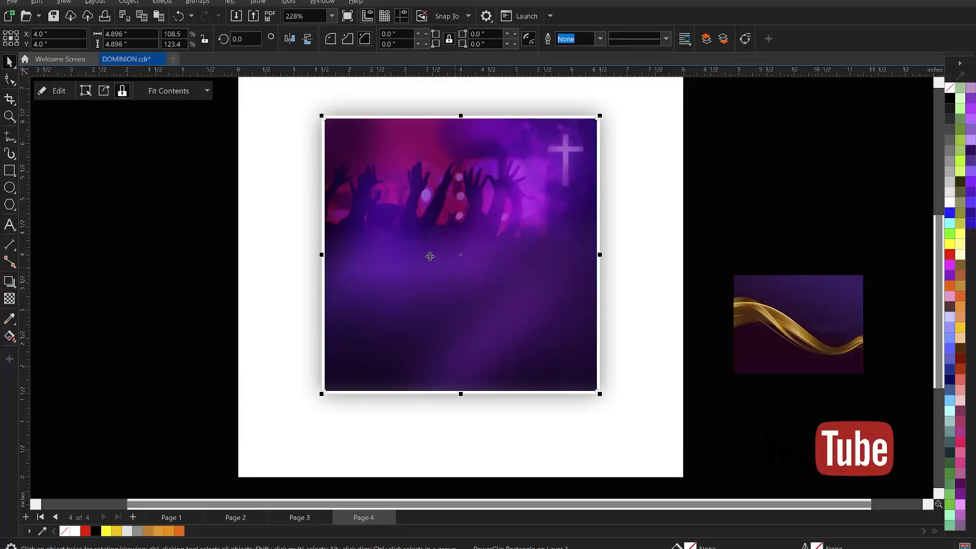
right_click(424, 203)
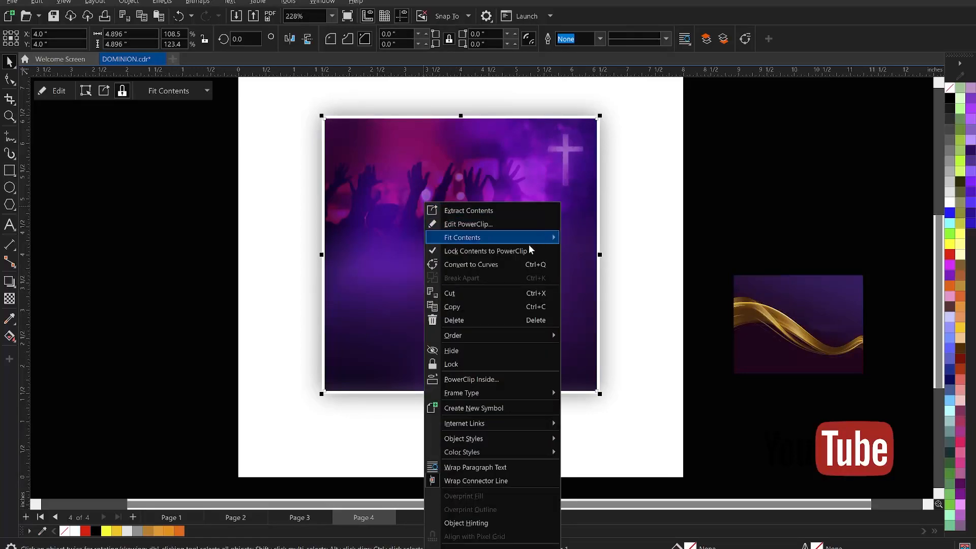
left_click(480, 224)
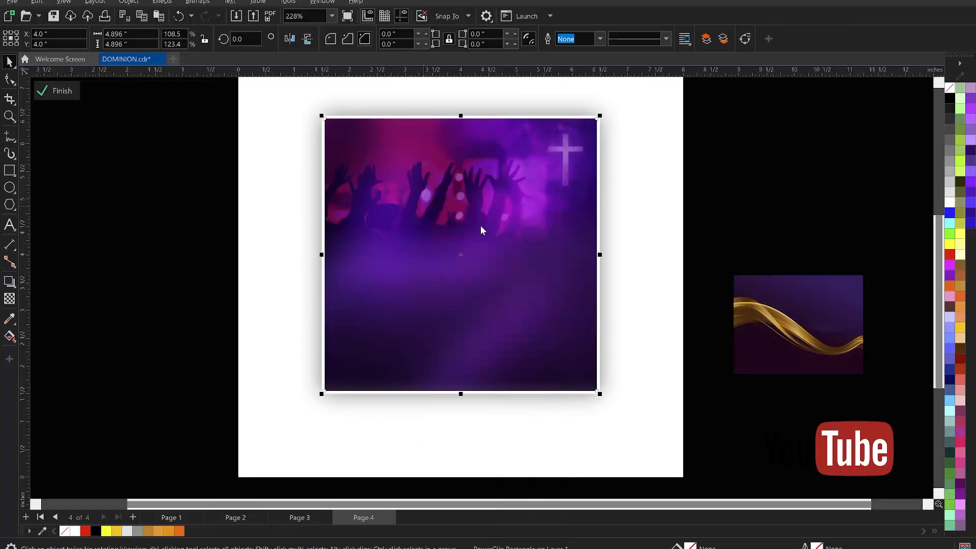
left_click(482, 226)
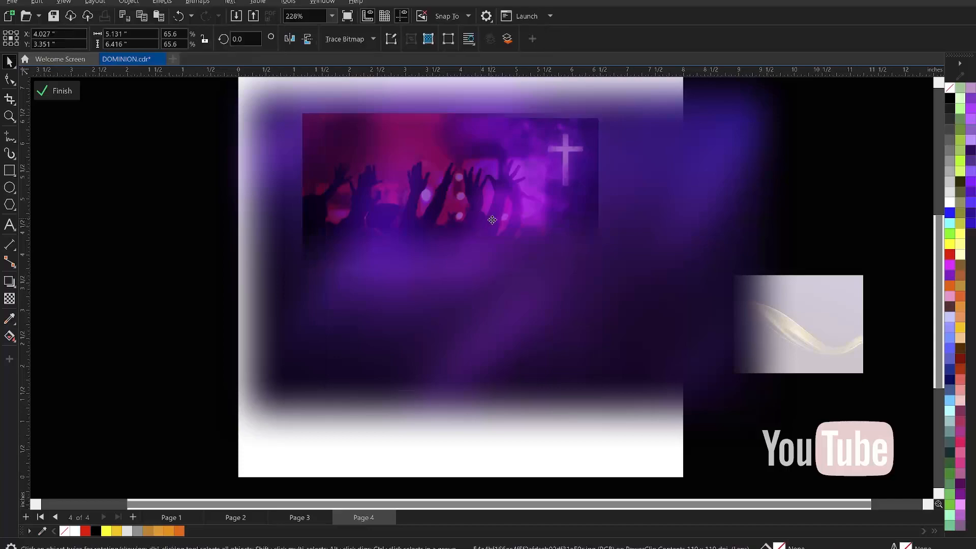
left_click(170, 207, "ctrl")
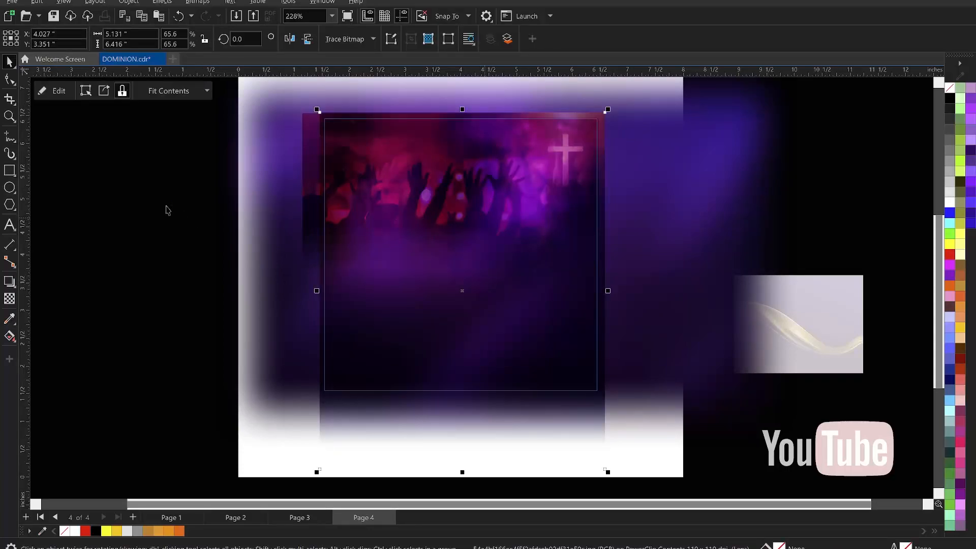
left_click(170, 207)
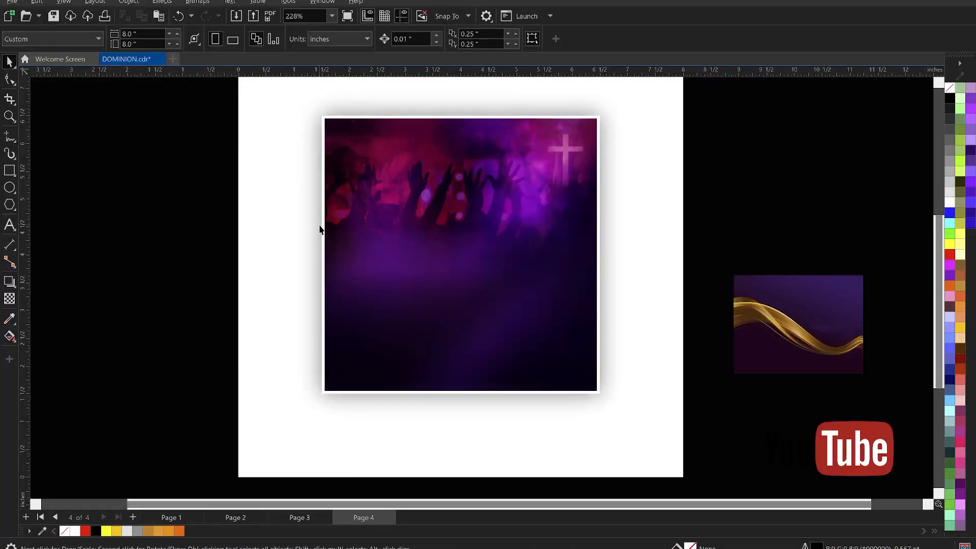
scroll(442, 205, "up", 3)
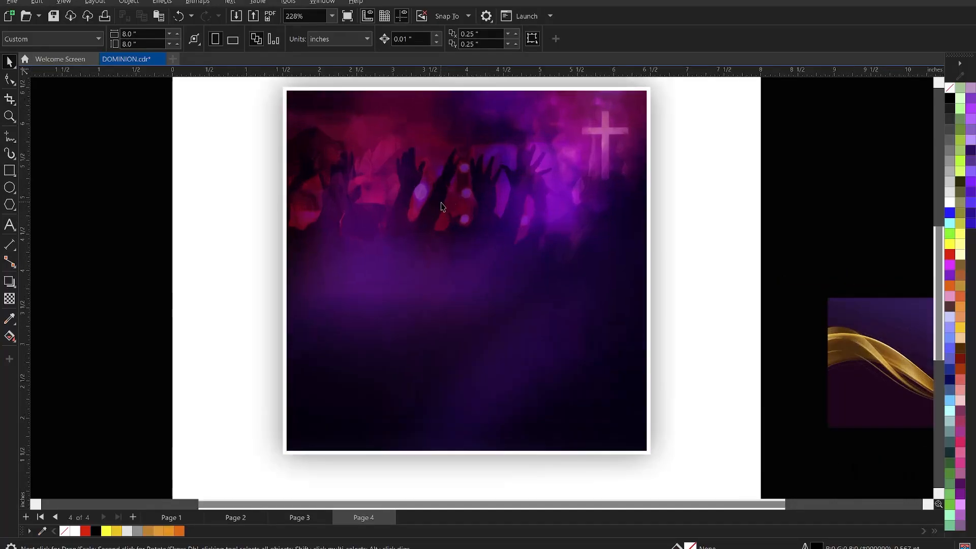
- Examine the blended crowd and cross artwork inside the white-framed square, close up and as a whole
scroll(447, 168, "down", 3)
scroll(453, 124, "up", 4)
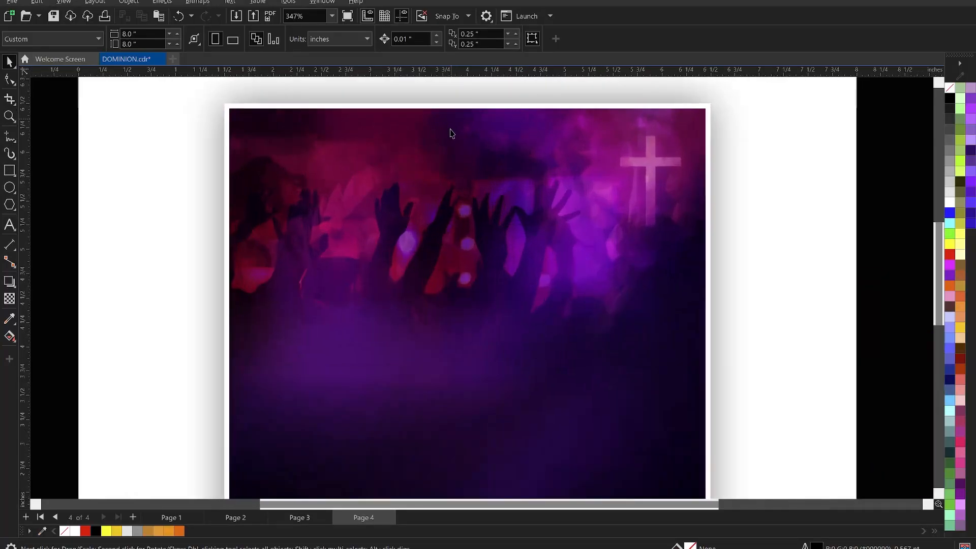
scroll(471, 289, "down", 1)
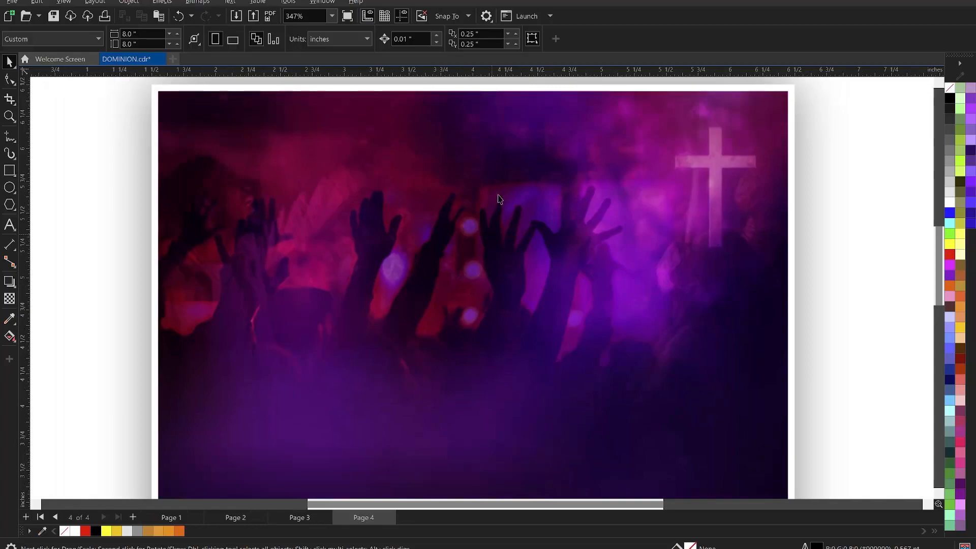
scroll(489, 165, "up", 1)
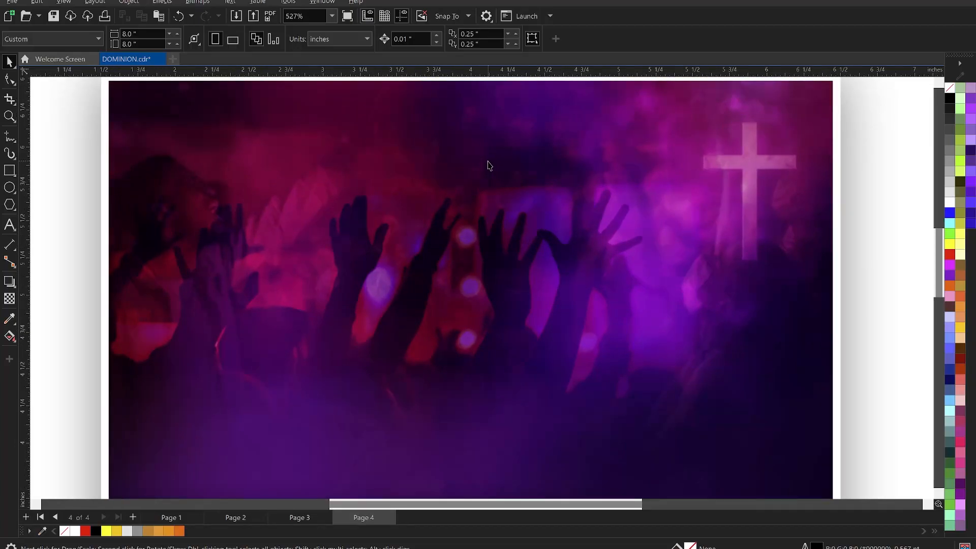
scroll(642, 208, "down", 3)
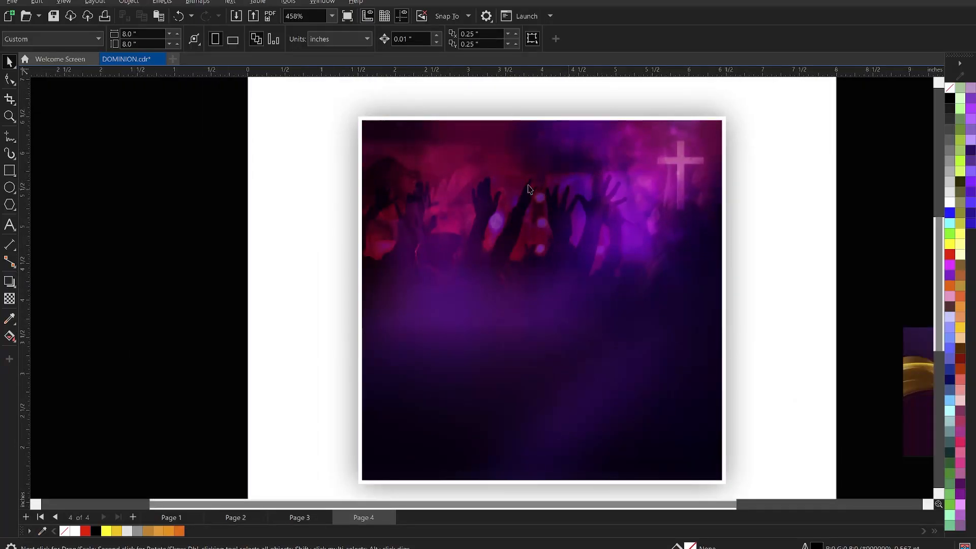
scroll(542, 275, "up", 1)
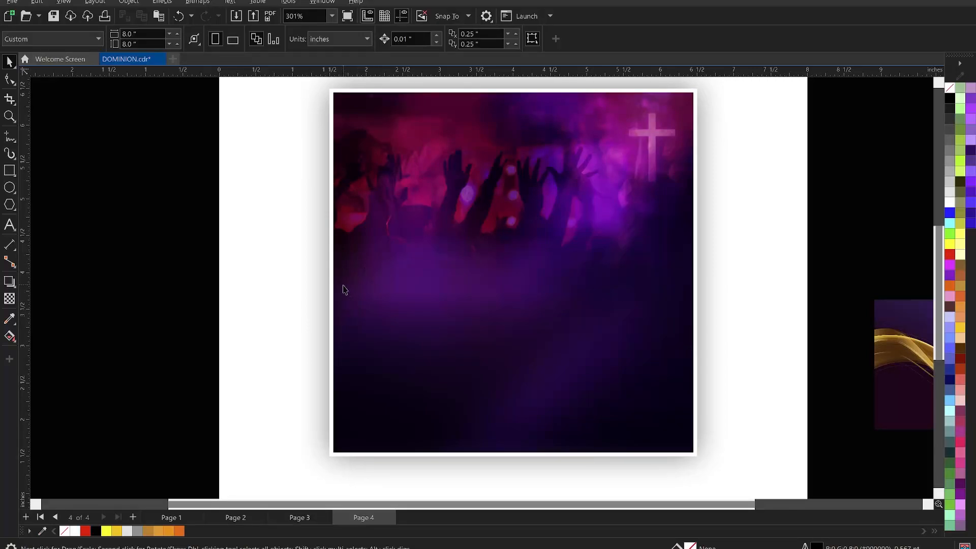
scroll(261, 247, "down", 1)
scroll(364, 188, "down", 4)
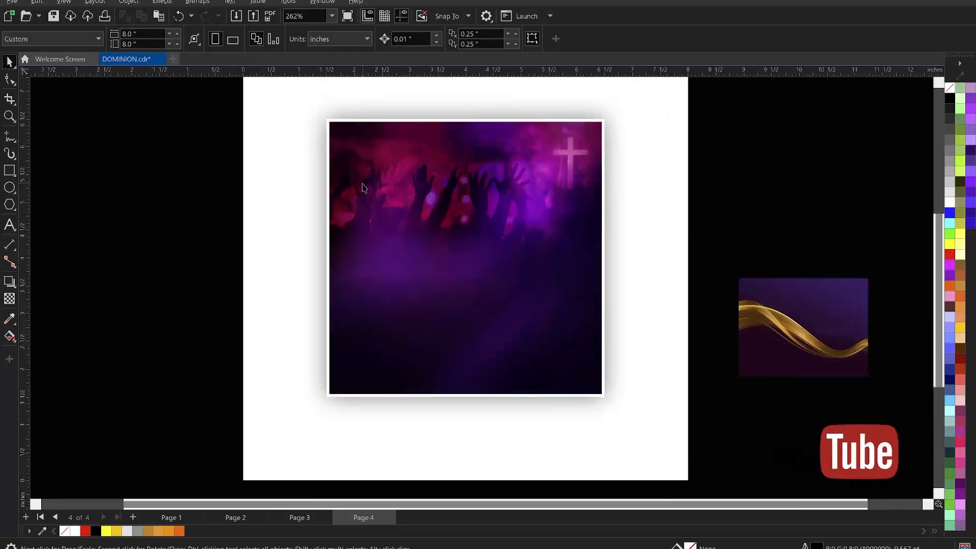
- Move the gold wave image and the YouTube logo higher beside the page, keeping both outside it, and deselect them
left_click_drag(625, 248, 608, 184)
left_click_drag(657, 329, 674, 272)
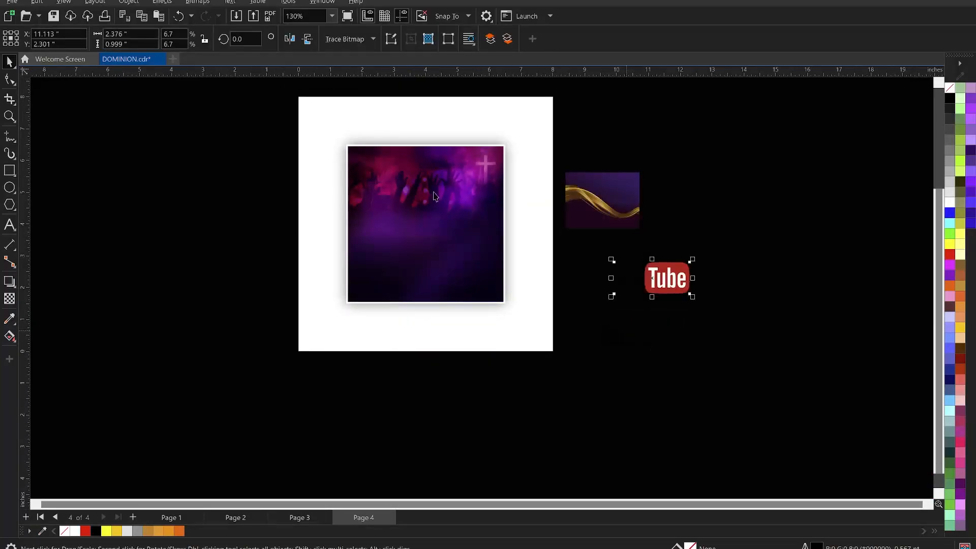
scroll(374, 170, "up", 3)
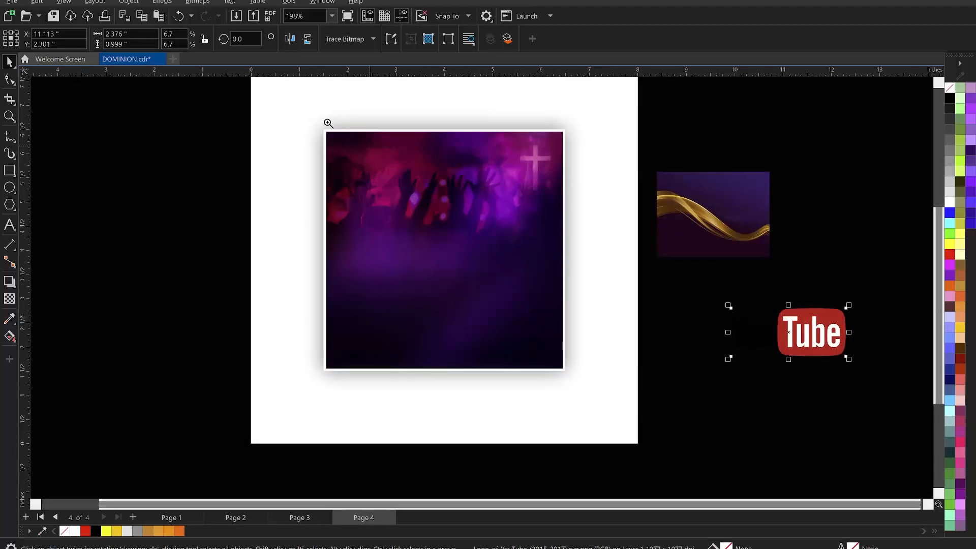
key("z")
left_click_drag(234, 93, 677, 406)
key("space")
left_click(732, 350)
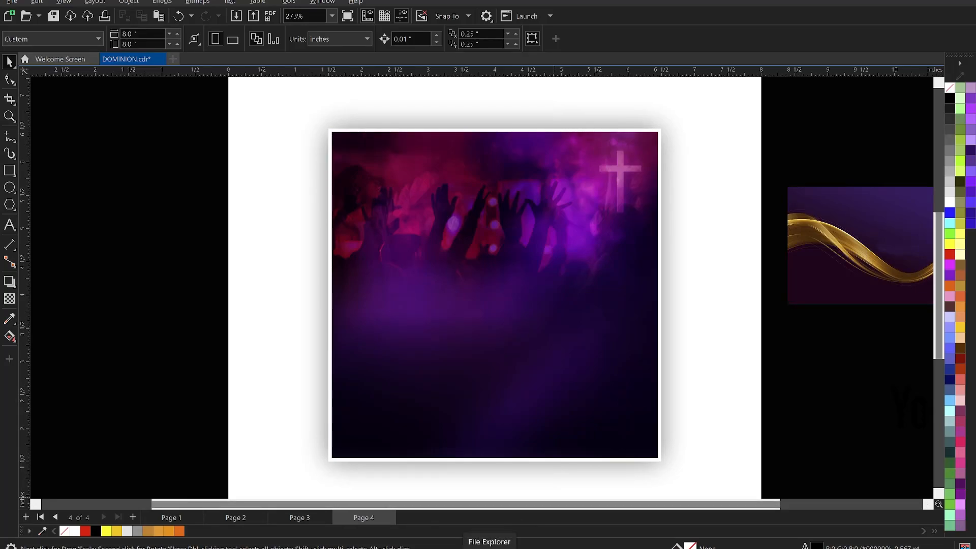
- Switch to File Explorer and open the MOUNTAIN MOVERS text file from MY PROJECTS > TUTORIALS > CHURCH EFLYER
left_click(489, 548)
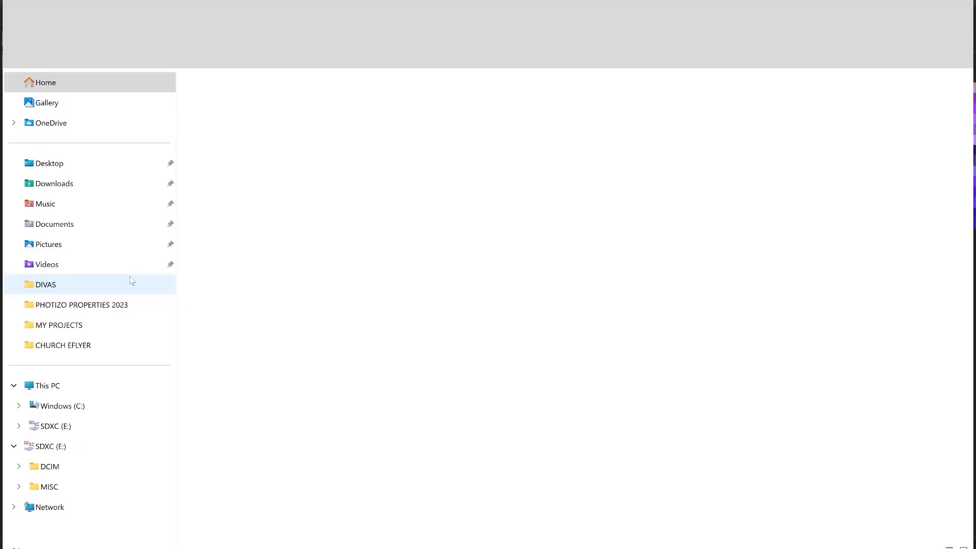
left_click(74, 324)
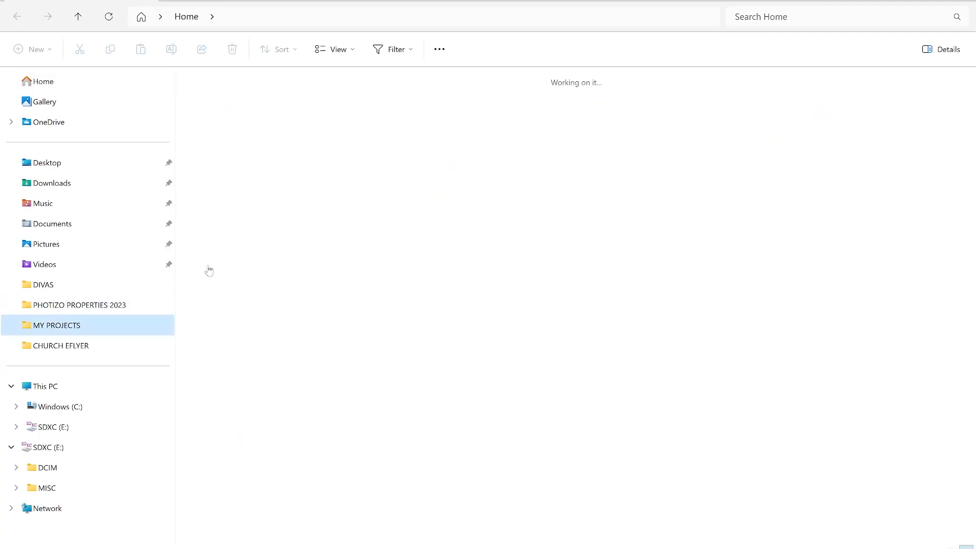
left_click(506, 105)
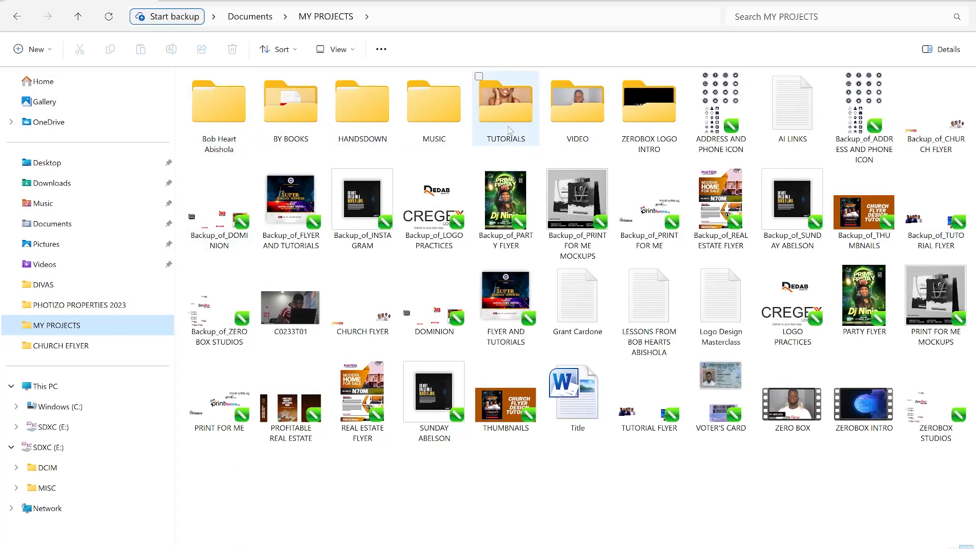
double_click(506, 104)
double_click(216, 128)
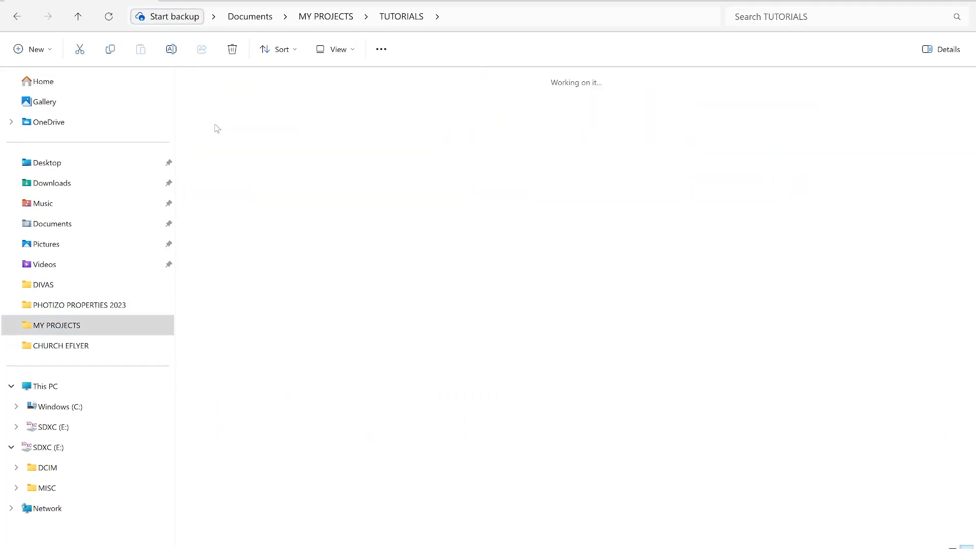
double_click(656, 122)
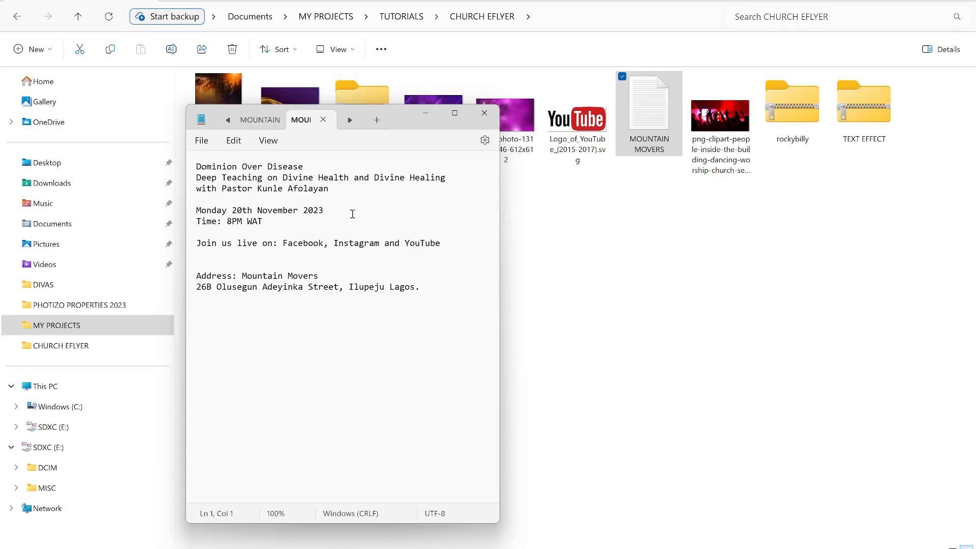
- Copy all of the event text from the MOUNTAIN MOVERS file and return to the CorelDRAW document
left_click_drag(429, 293, 193, 166)
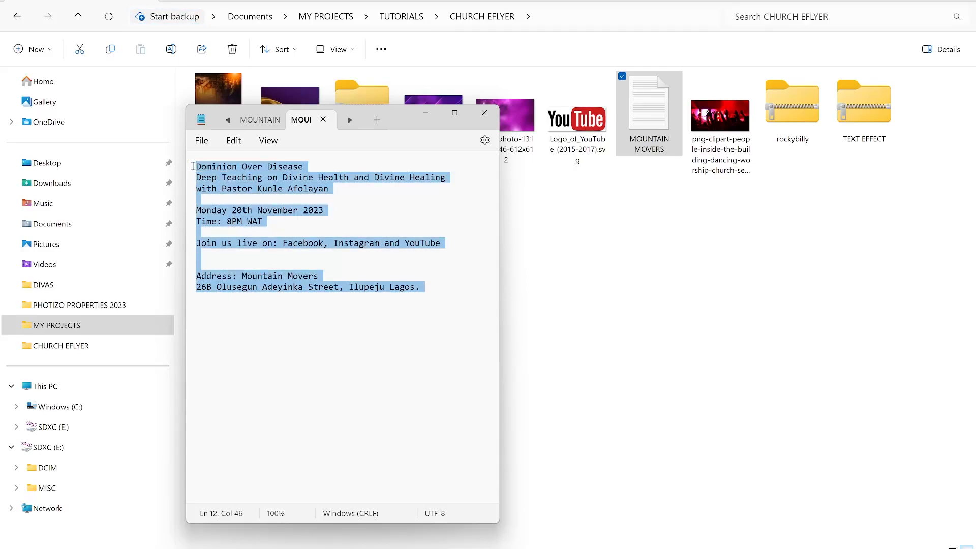
left_click(655, 249)
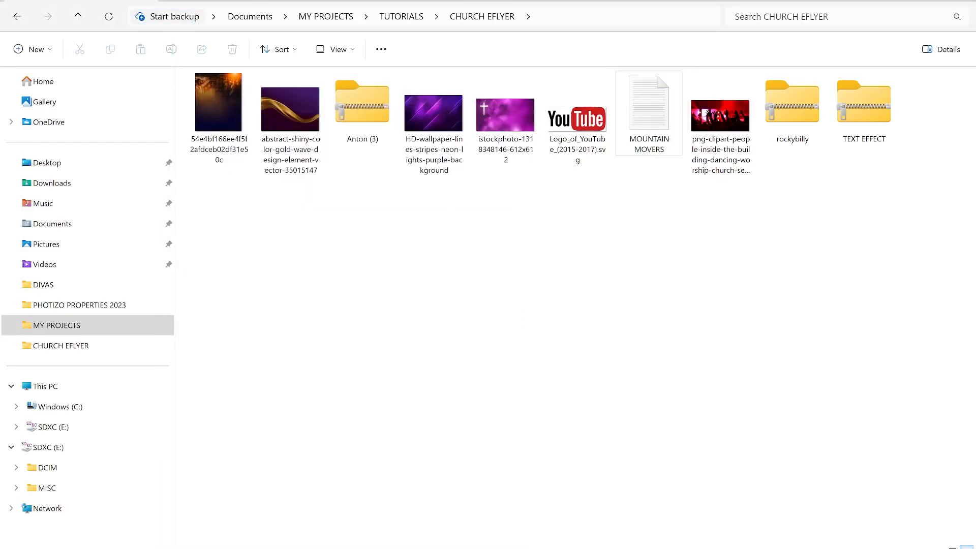
left_click(866, 2)
left_click(781, 117)
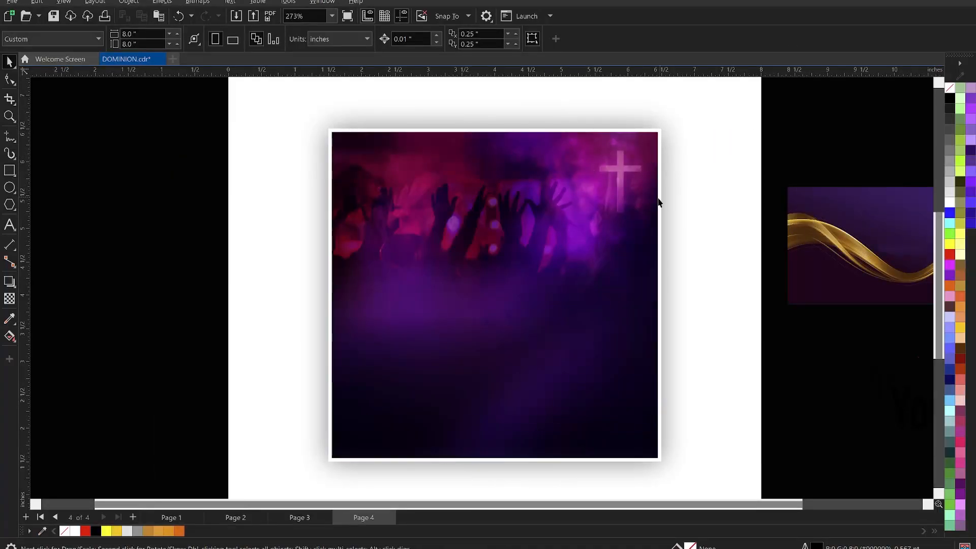
- Create a paragraph text frame about 4.84 by 5.62 inches on the empty area beside the page and paste the event text into it
scroll(654, 199, "down", 2)
left_click(10, 225)
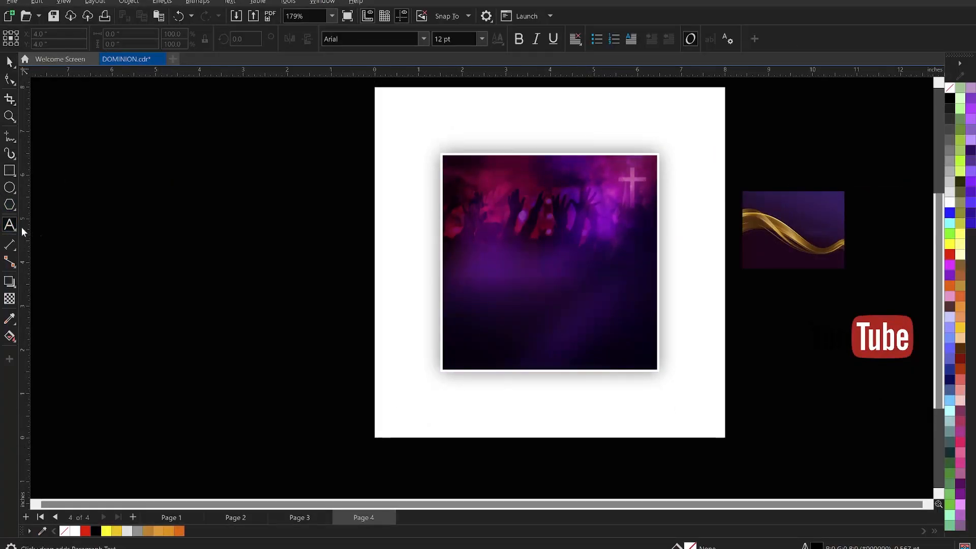
left_click_drag(110, 125, 321, 372)
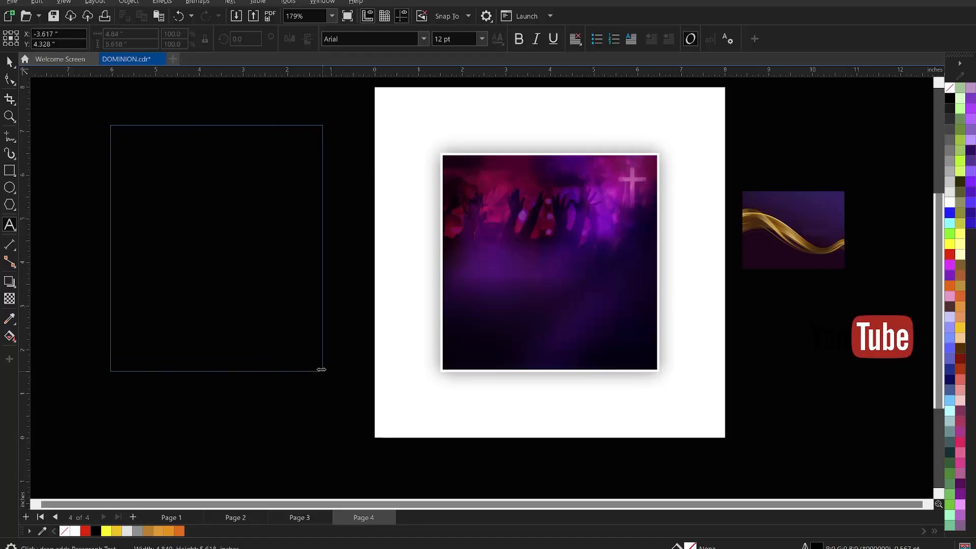
key("ctrl+v")
- Fill all the text in the pasted event details frame with white and deselect the frame
key("ctrl+a")
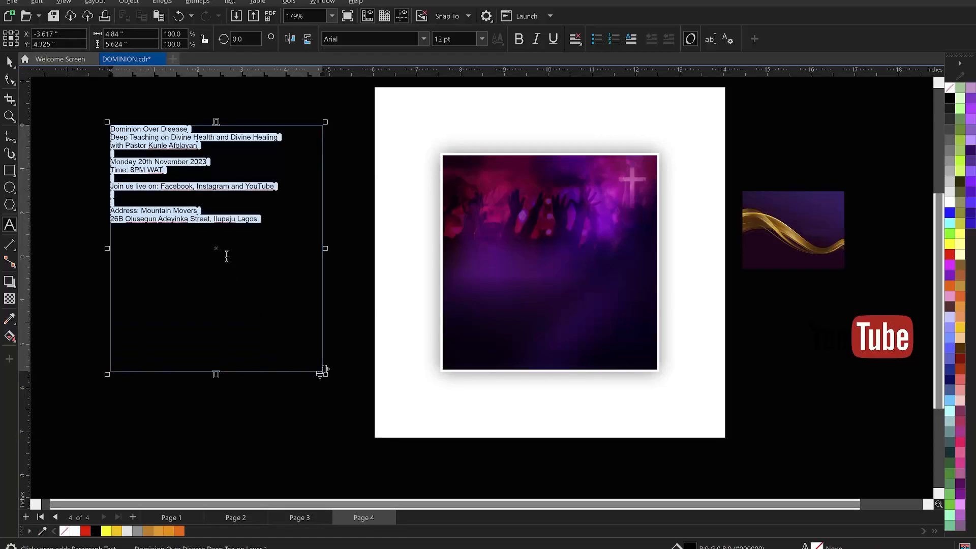
left_click(74, 532)
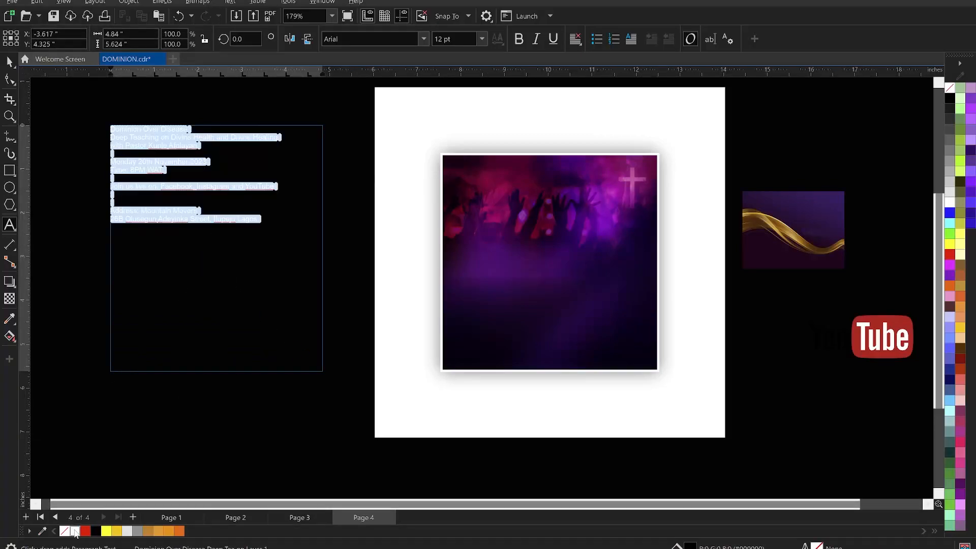
left_click(10, 63)
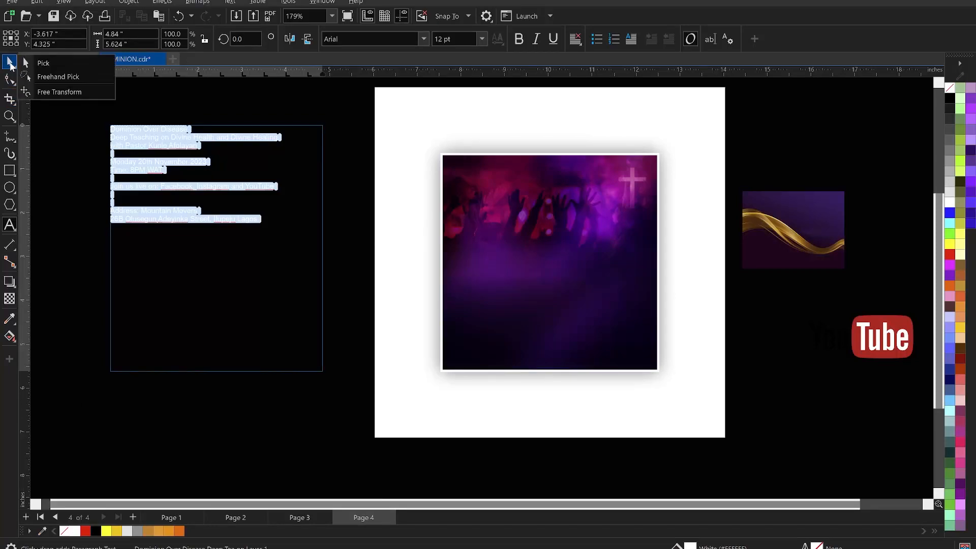
left_click(53, 58)
key("Escape")
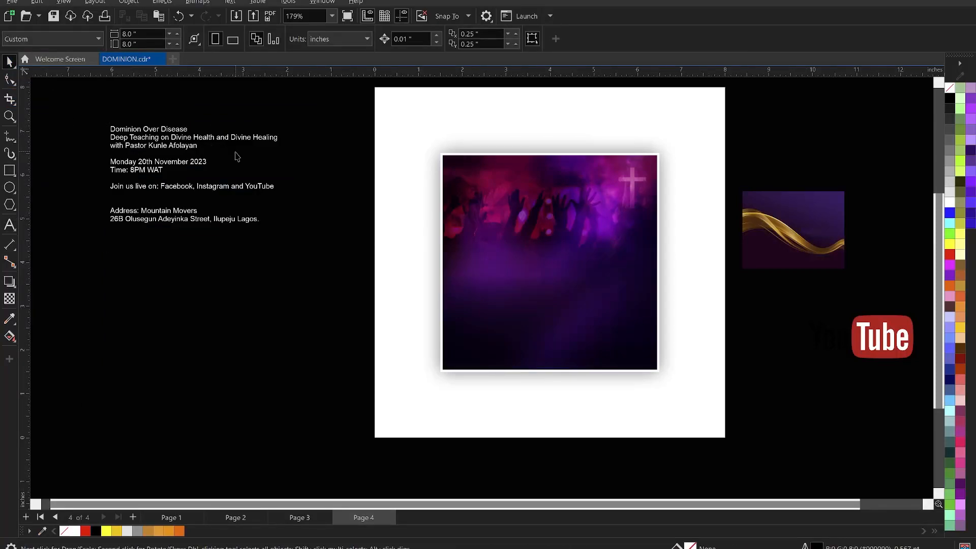
- Move the event text frame closer to the page and slightly lower, and deselect it
scroll(238, 155, "up", 1)
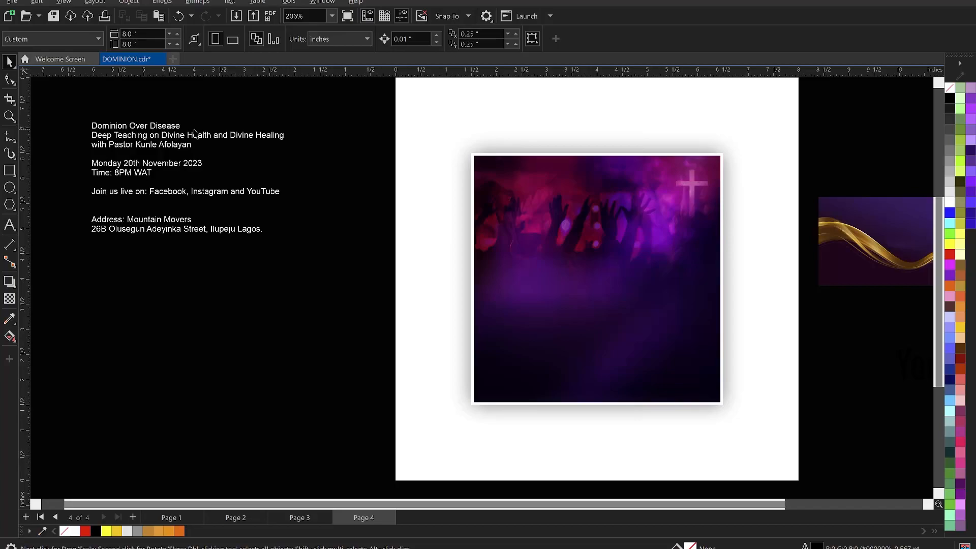
left_click(195, 133)
left_click_drag(201, 139, 259, 214)
left_click(255, 144)
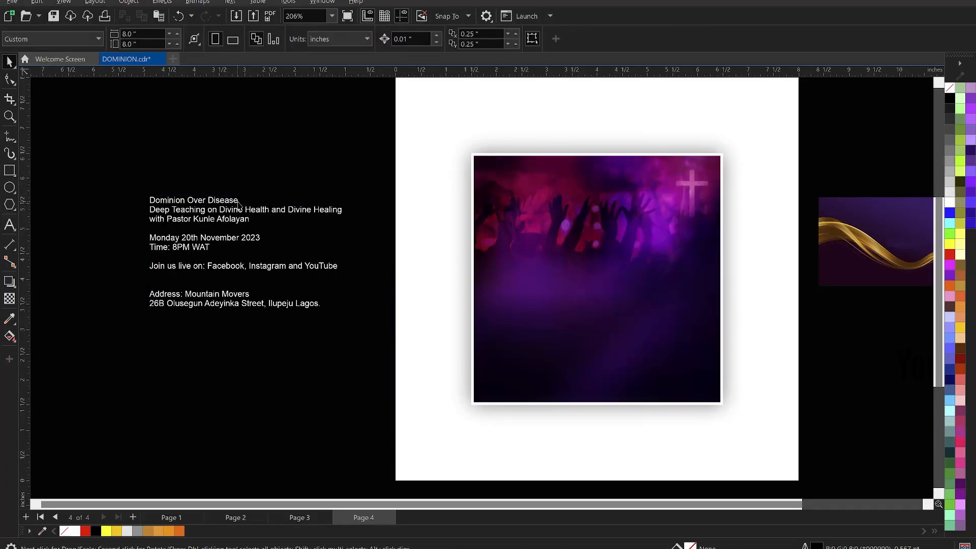
- Copy the line "Dominion Over Disease" from the event text frame and delete it there
double_click(239, 202)
left_click_drag(238, 200, 151, 196)
key("ctrl+c")
key("Delete")
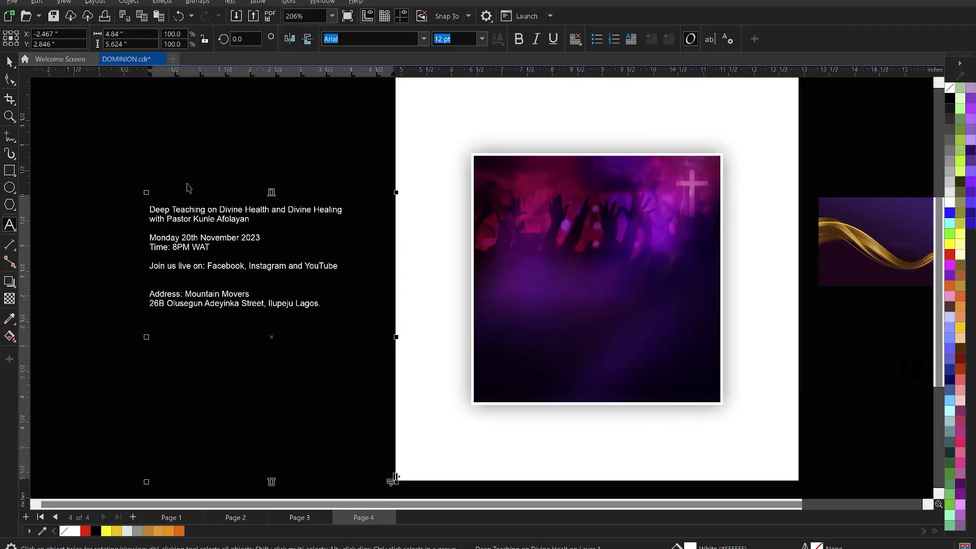
key("Escape")
- Paste "Dominion Over Disease" as separate artistic text, place it below the white-framed square and fill it black
key("F8")
scroll(457, 249, "down", 3)
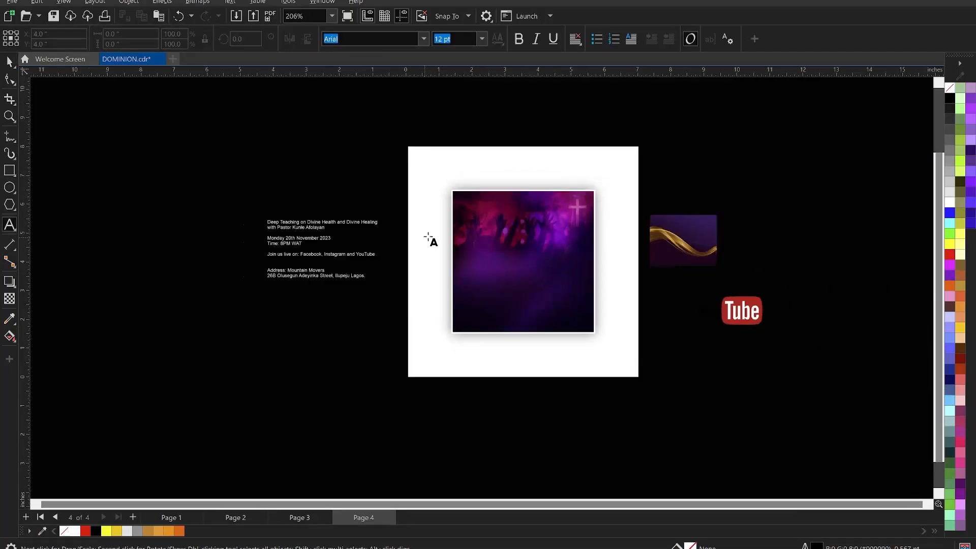
scroll(558, 234, "up", 2)
left_click(500, 217)
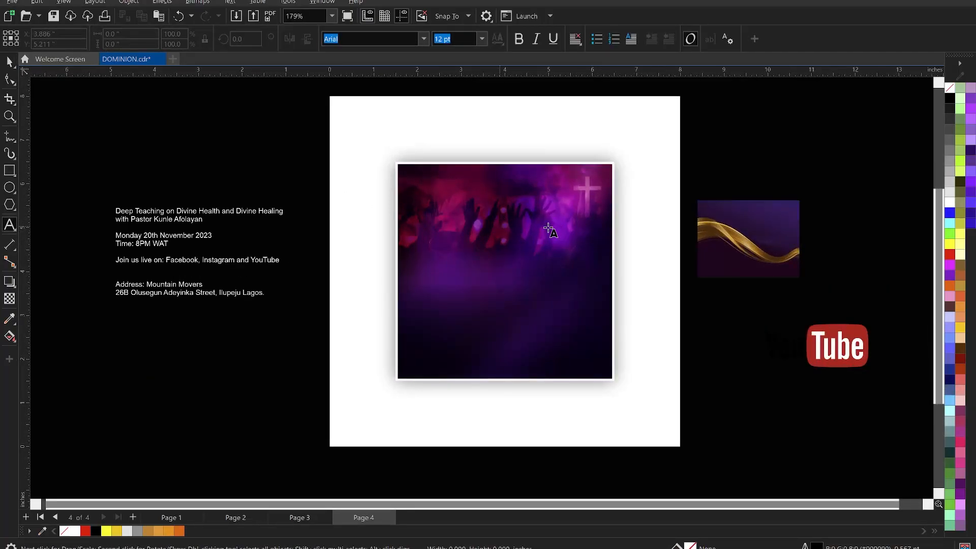
key("ctrl+v")
key("ctrl+space")
left_click_drag(541, 217, 536, 403)
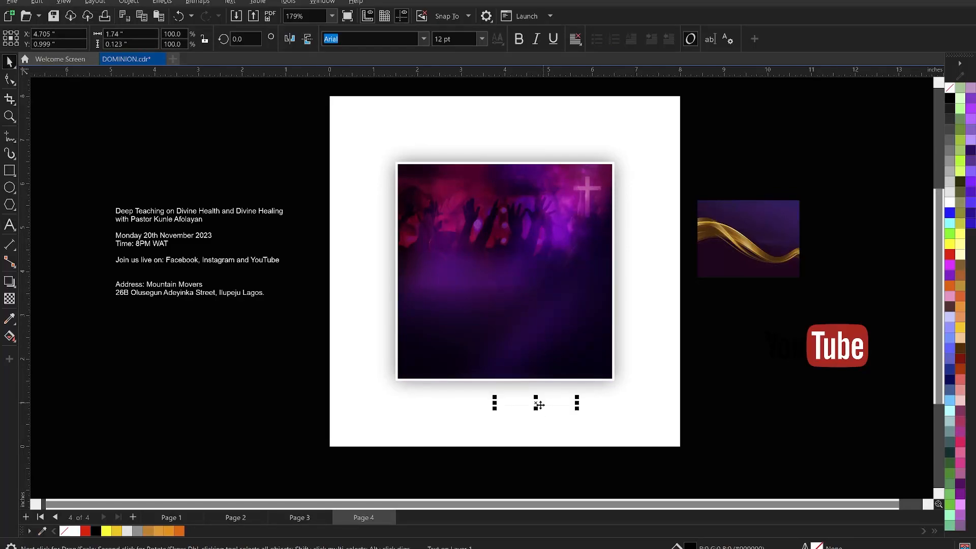
left_click(97, 531)
- Change the "Dominion Over Disease" title to uppercase and break it onto two lines before OVER
scroll(496, 327, "down", 2)
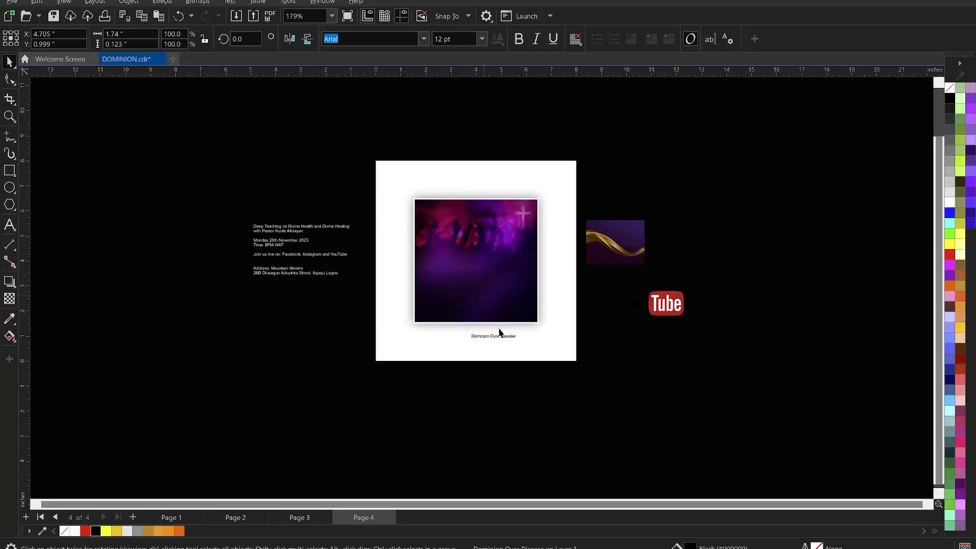
scroll(508, 356, "up", 5)
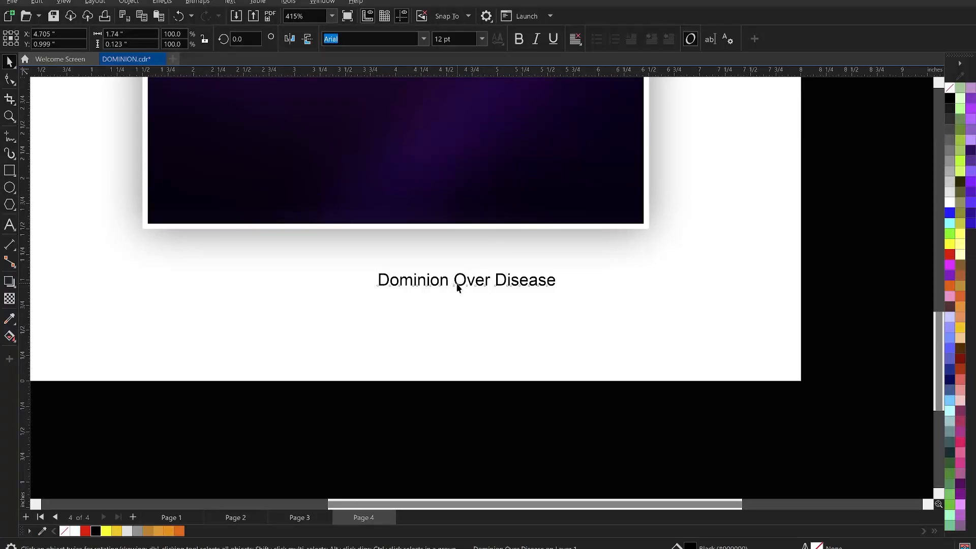
double_click(457, 283)
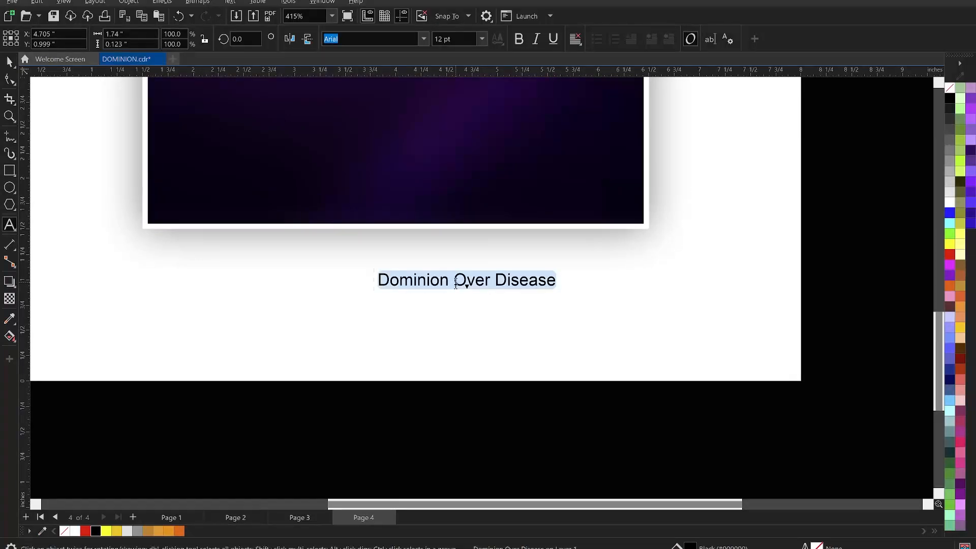
right_click(455, 283)
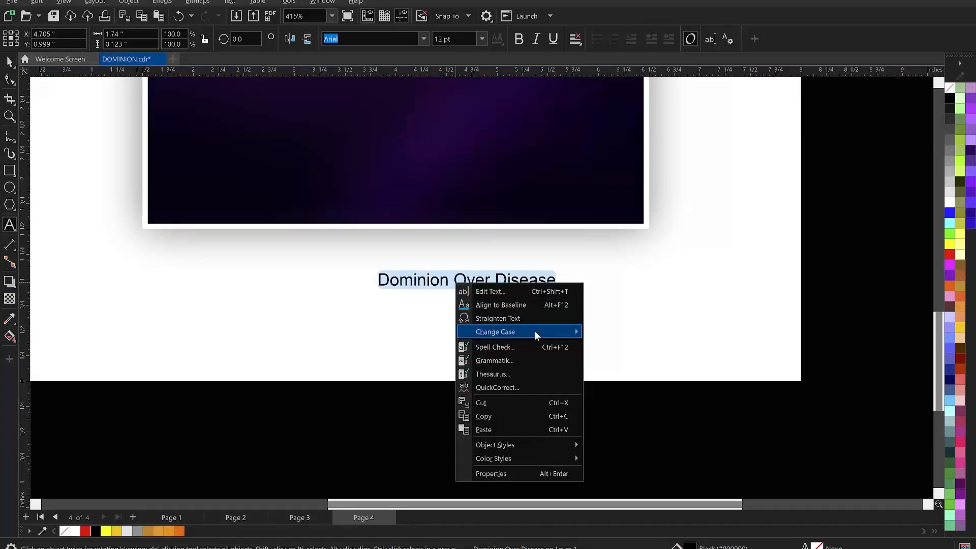
mouse_move(535, 331)
left_click(637, 361)
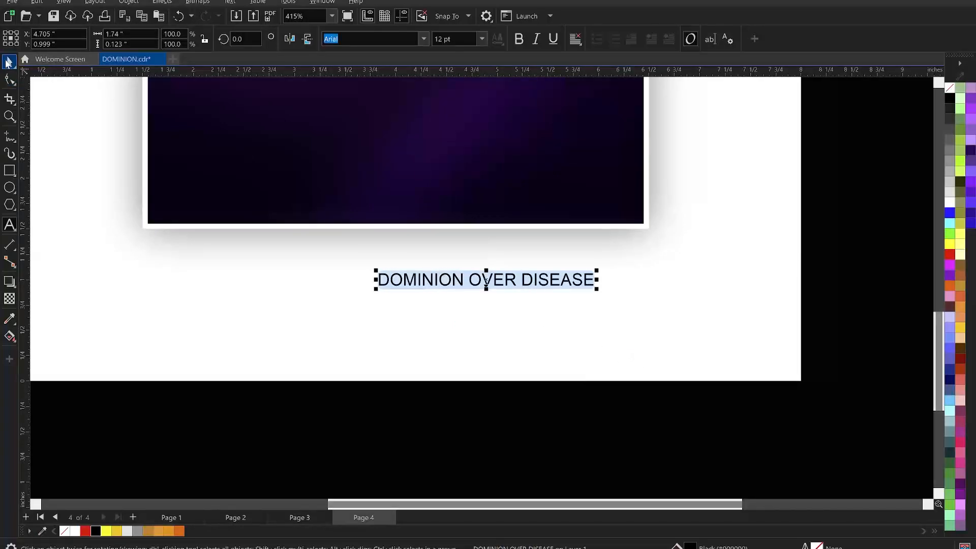
left_click(9, 61)
double_click(470, 281)
key("Return")
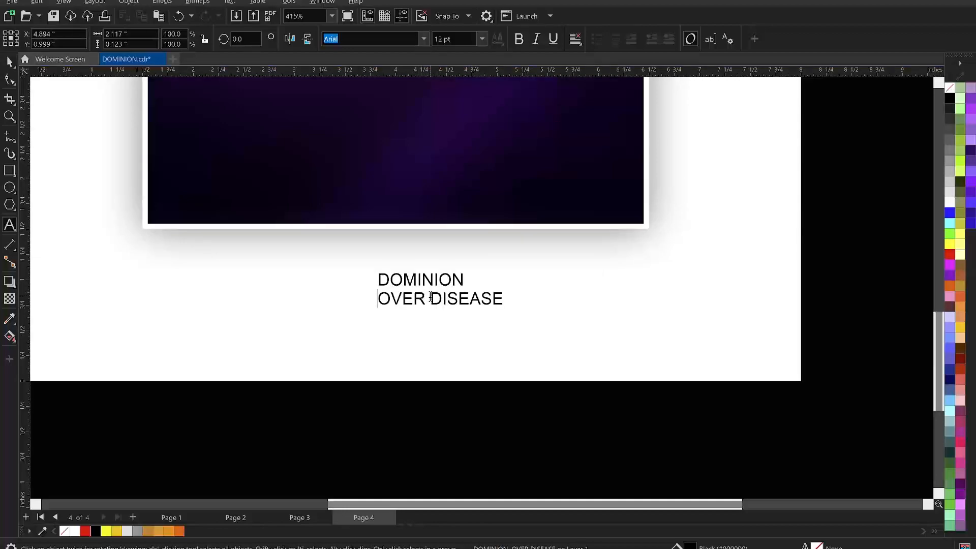
- Put DISEASE on its own line, break the title into separate one-word text objects, and move DISEASE away to the right
key("Return")
key("ctrl+space")
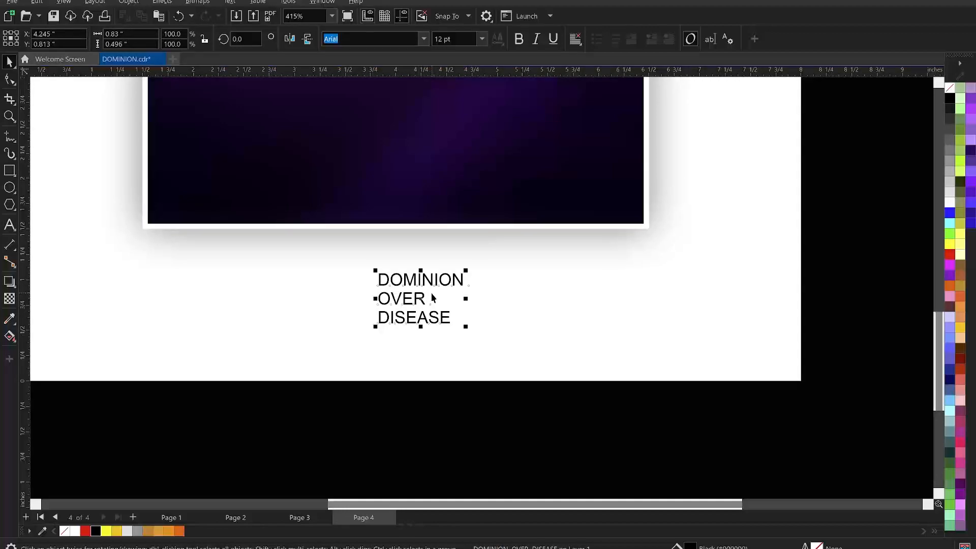
key("ctrl+k")
left_click_drag(431, 324, 694, 306)
- Enlarge the word OVER to about 52 pt and set its font to Anton
left_click(420, 315)
left_click(423, 302)
left_click_drag(430, 309, 584, 395)
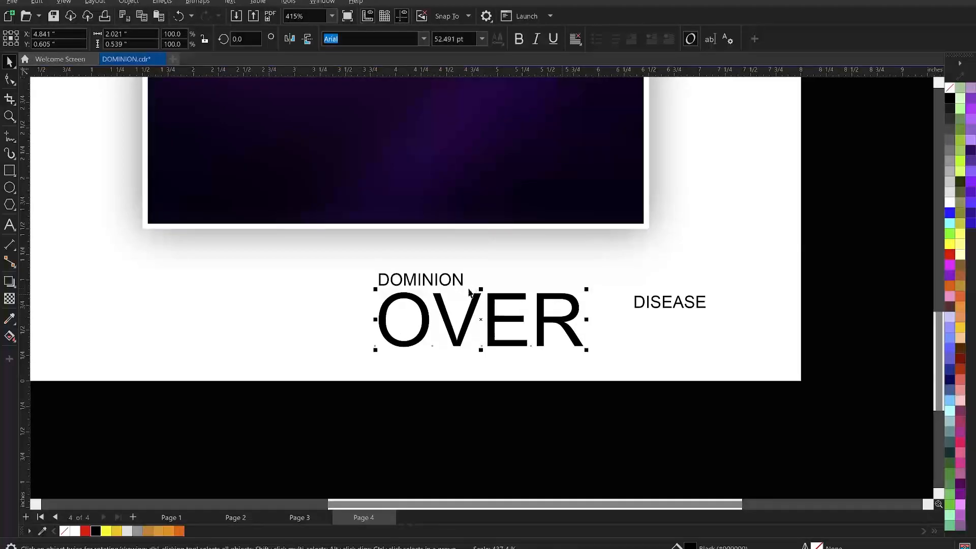
left_click(438, 282)
left_click(442, 304)
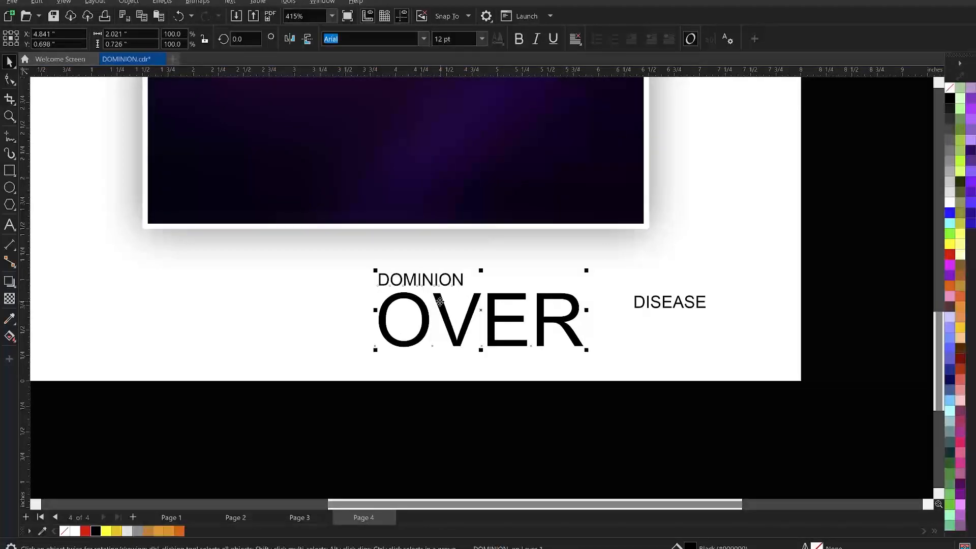
left_click(505, 407)
left_click(496, 334)
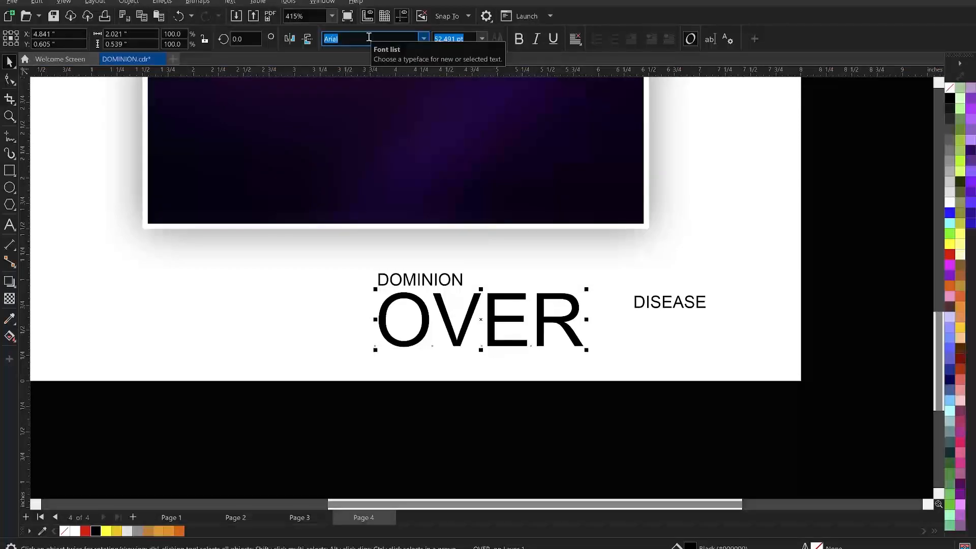
type("Anton")
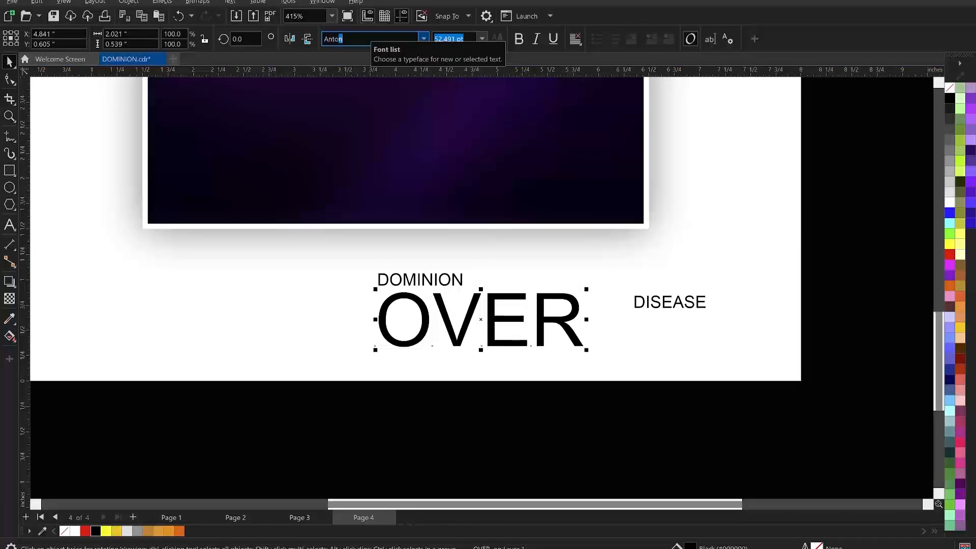
key("Return")
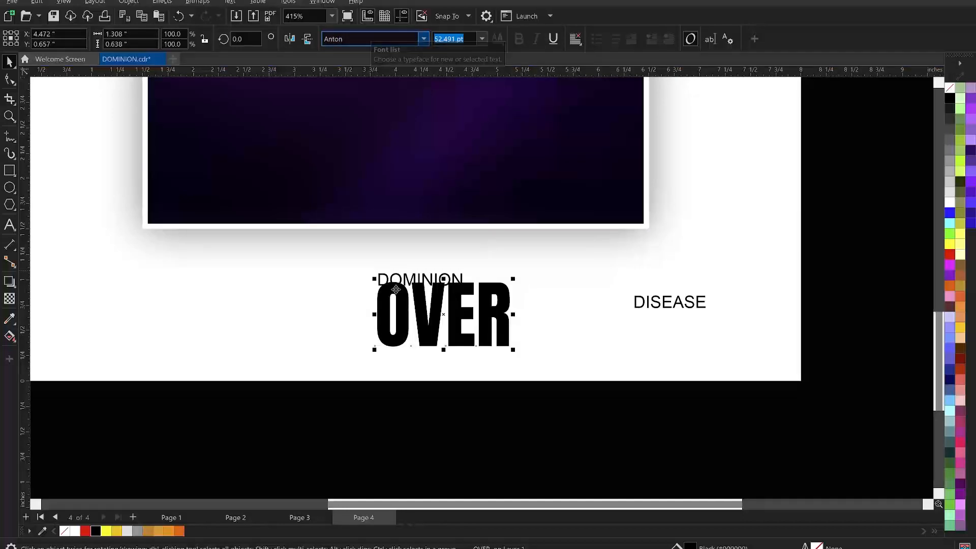
- Enlarge OVER to about 103 pt just below the white frame and move DOMINION directly above it
left_click_drag(516, 354, 643, 416)
left_click_drag(527, 323, 500, 276)
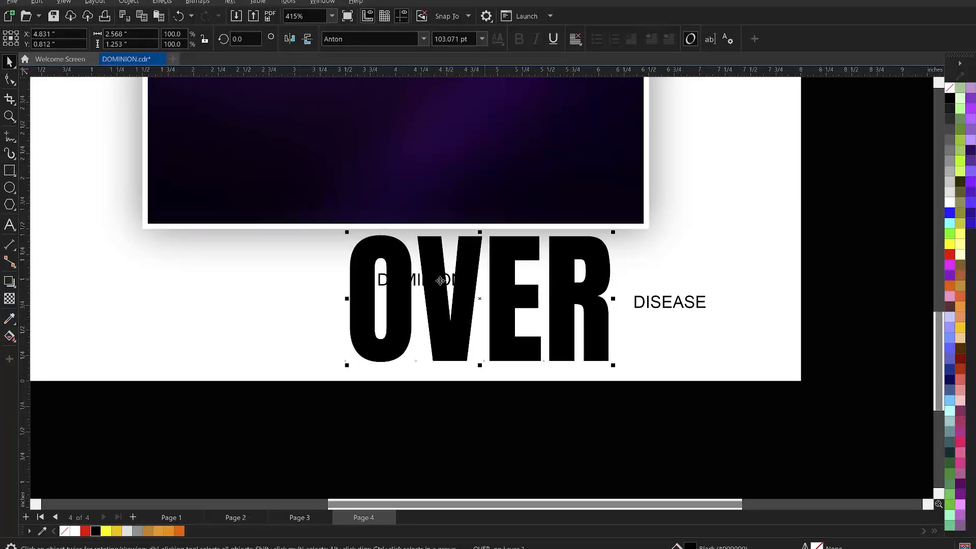
left_click(419, 280)
left_click_drag(418, 280, 476, 227)
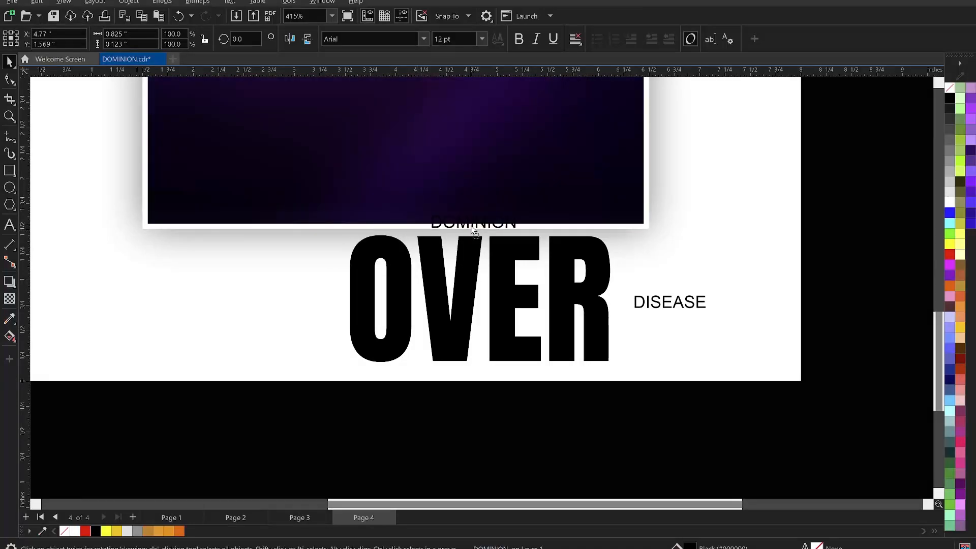
- Move DOMINION and OVER together onto the lower part of the purple background and fill both white
left_click(465, 254, "shift")
scroll(486, 303, "down", 2)
left_click_drag(486, 303, 431, 237)
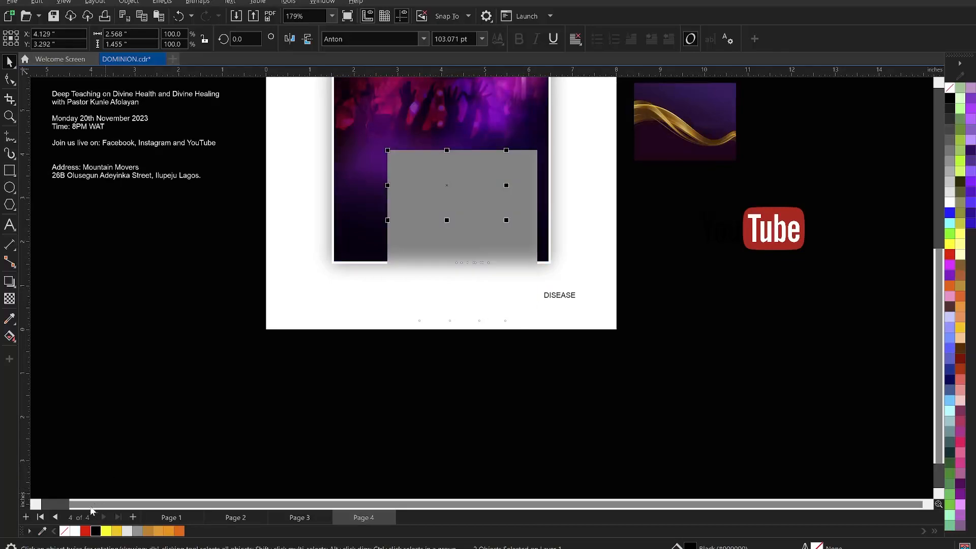
left_click(75, 531)
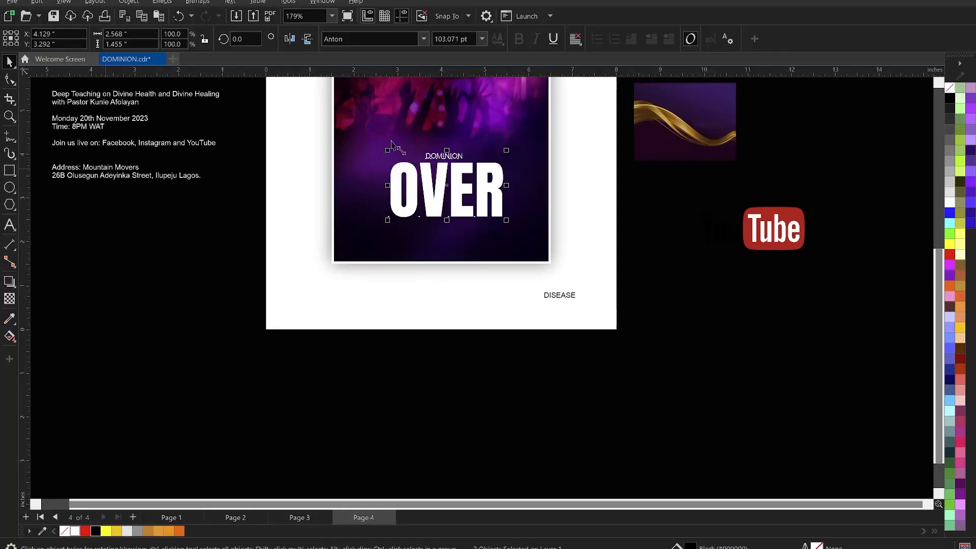
- Move DOMINION slightly to the left above OVER
scroll(461, 266, "down", 1)
key("z")
left_click_drag(334, 134, 593, 276)
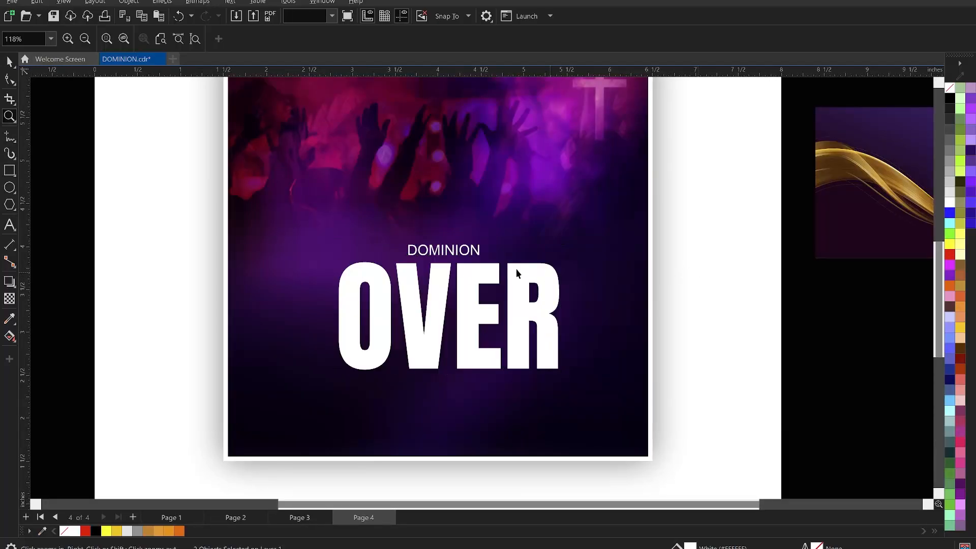
key("space")
left_click(459, 250)
left_click_drag(458, 251, 457, 248)
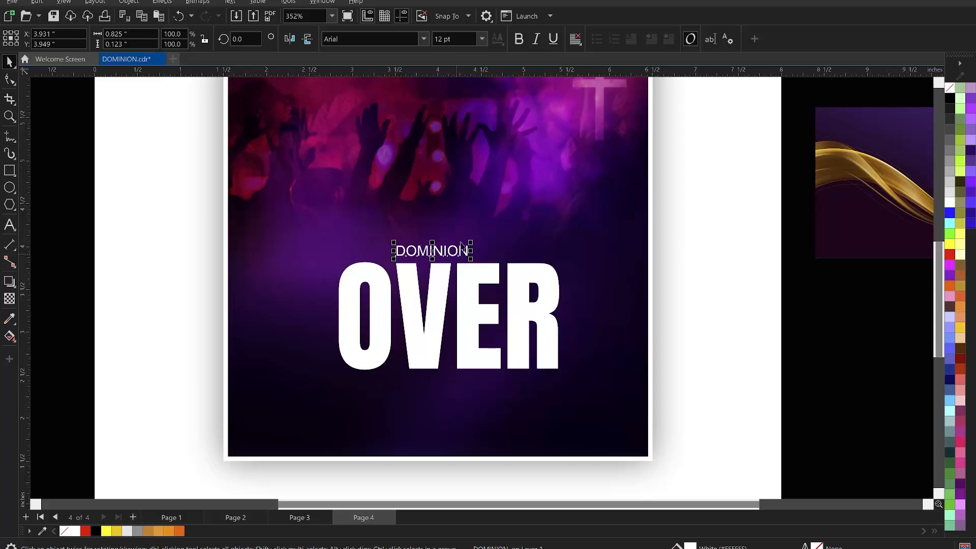
- Set the font of DOMINION to Metropolis Black
scroll(456, 253, "up", 1)
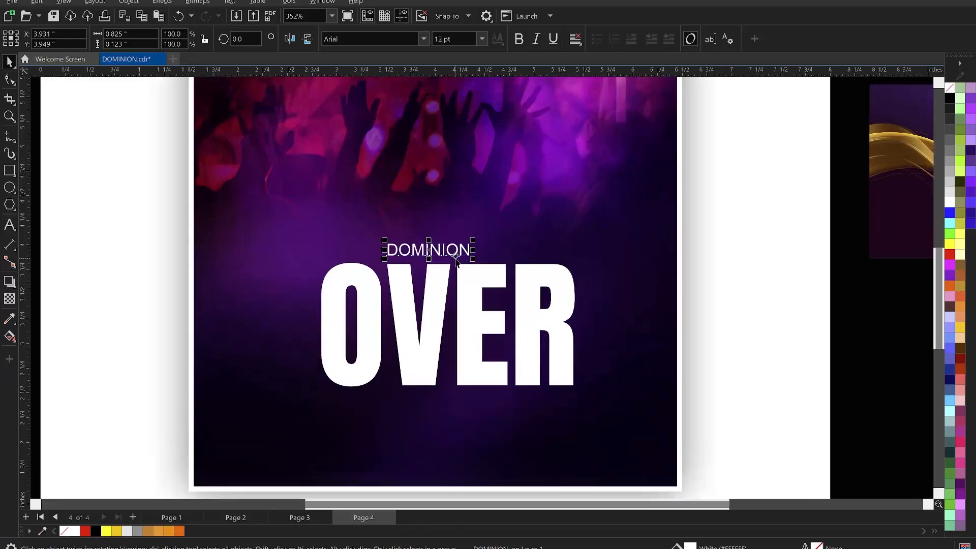
left_click(400, 38)
type("Metropolis")
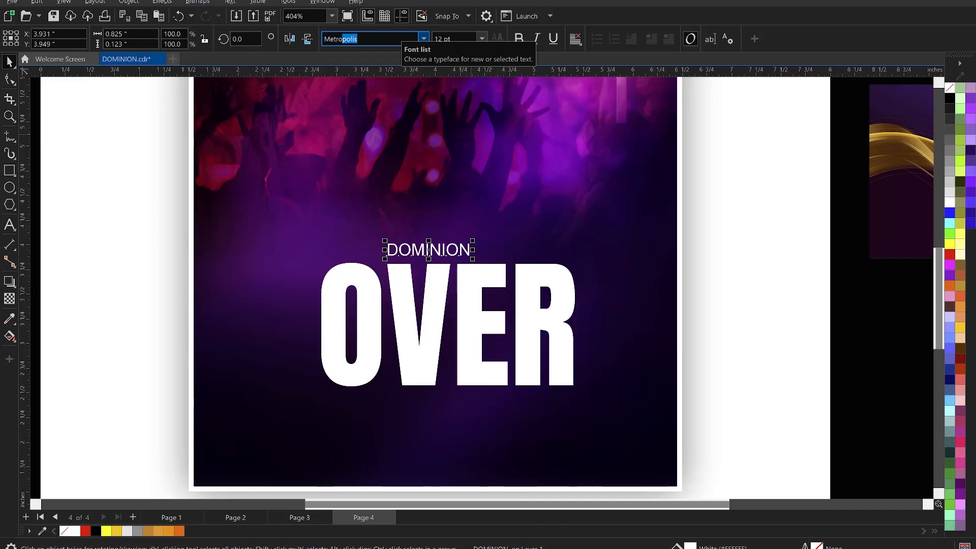
key("Return")
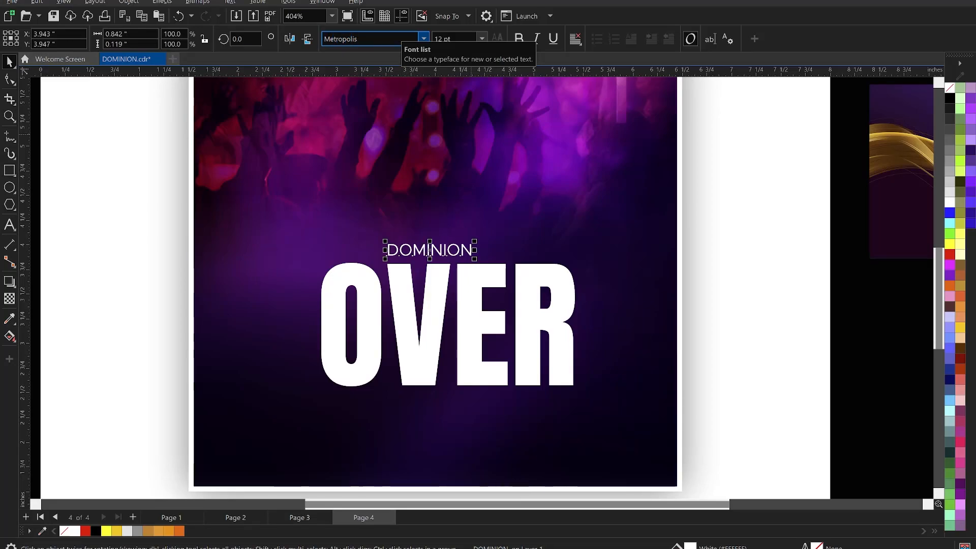
left_click(423, 38)
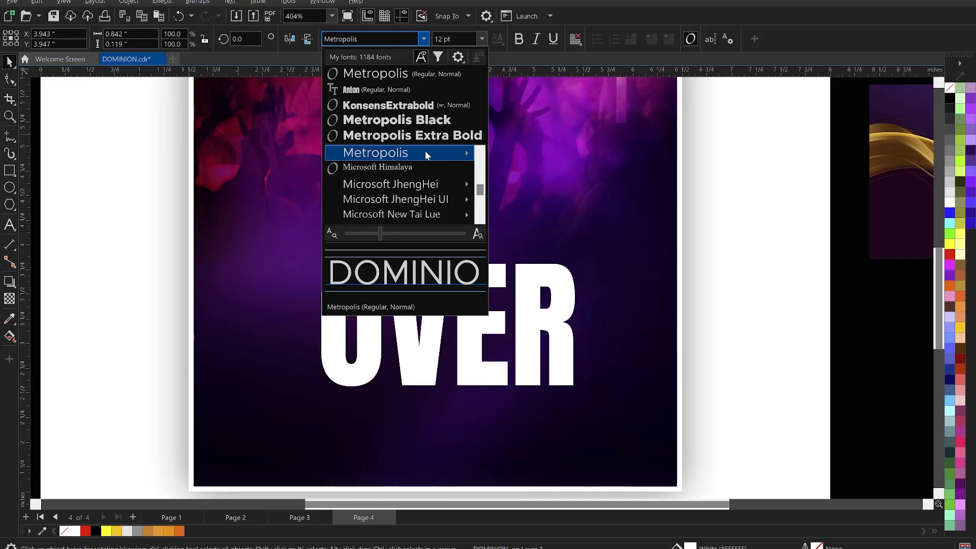
mouse_move(425, 151)
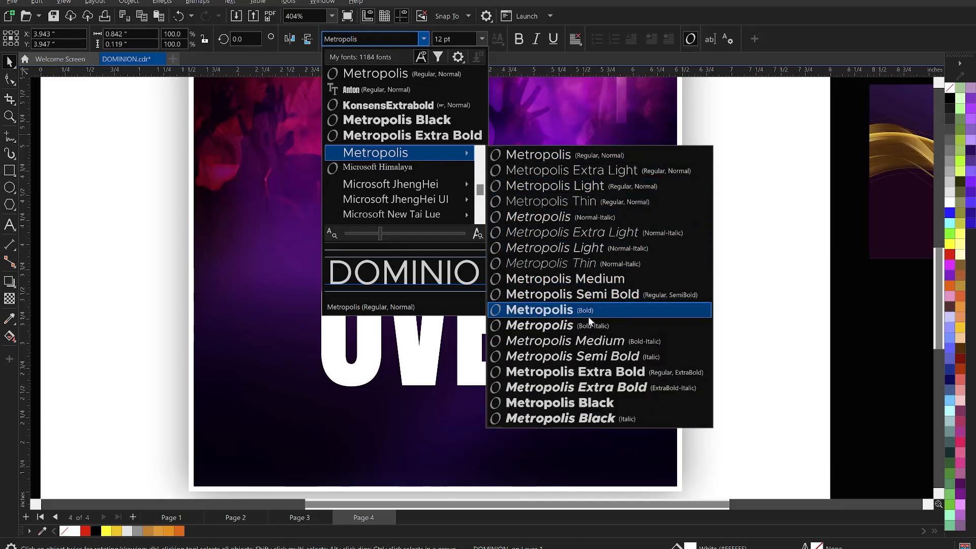
left_click(601, 404)
- Enlarge DOMINION to about 22.5 pt, position it just above the right-hand letters of OVER, and deselect it
left_click_drag(480, 244, 554, 218)
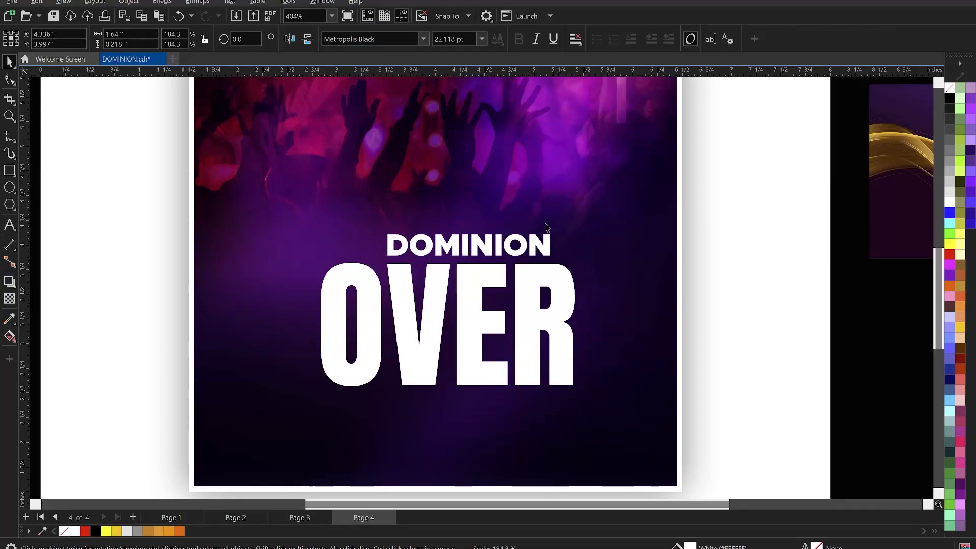
left_click_drag(525, 249, 569, 227)
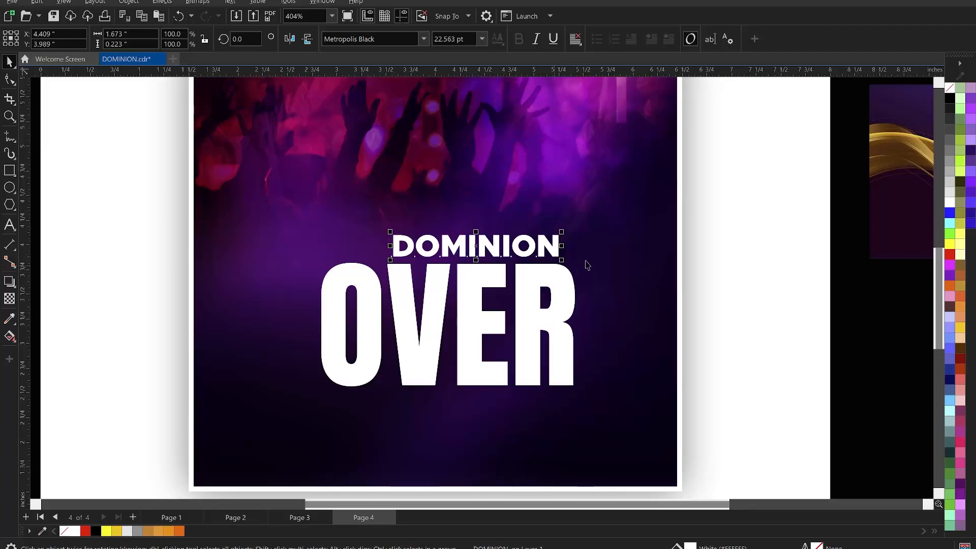
scroll(610, 251, "down", 1)
left_click(813, 293)
- Break OVER apart into single letters and convert the letter O to curves
left_click(442, 323)
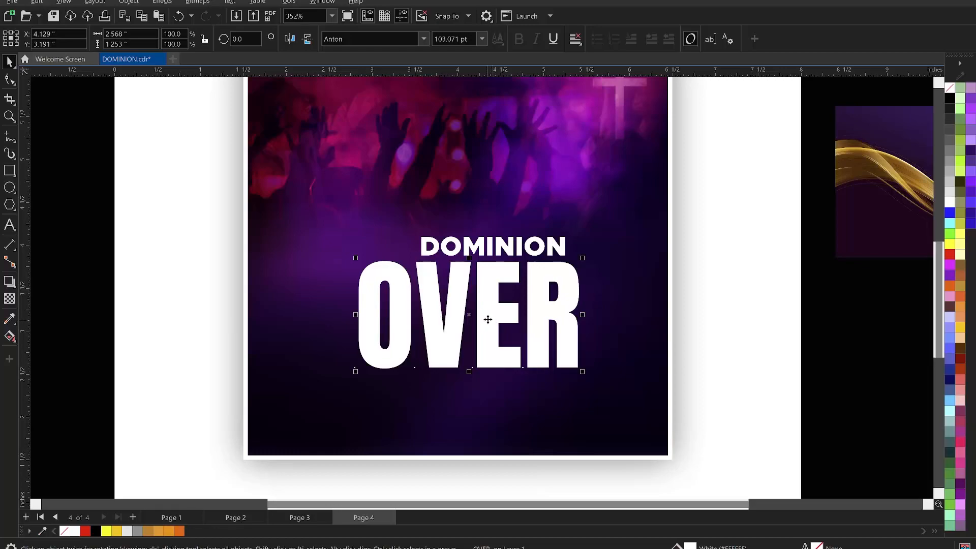
key("ctrl+k")
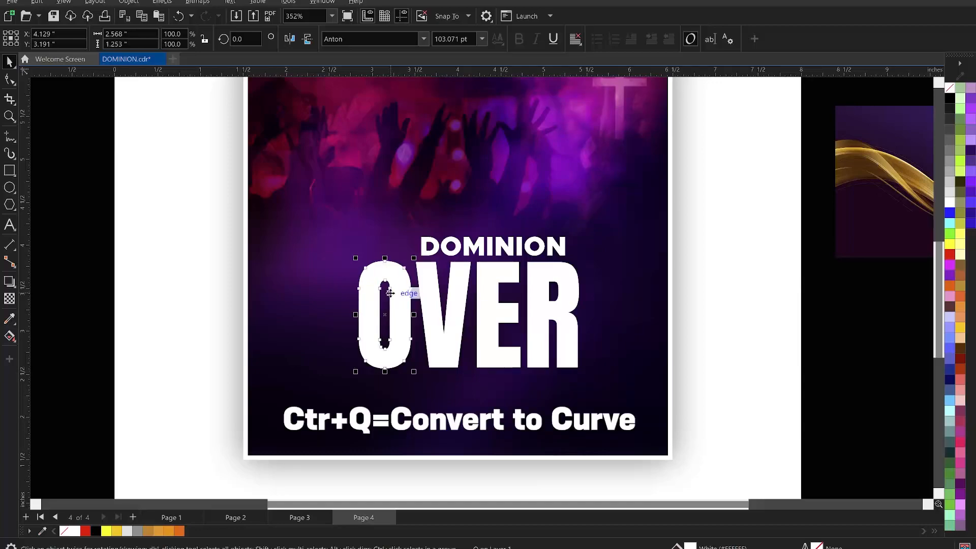
key("ctrl+q")
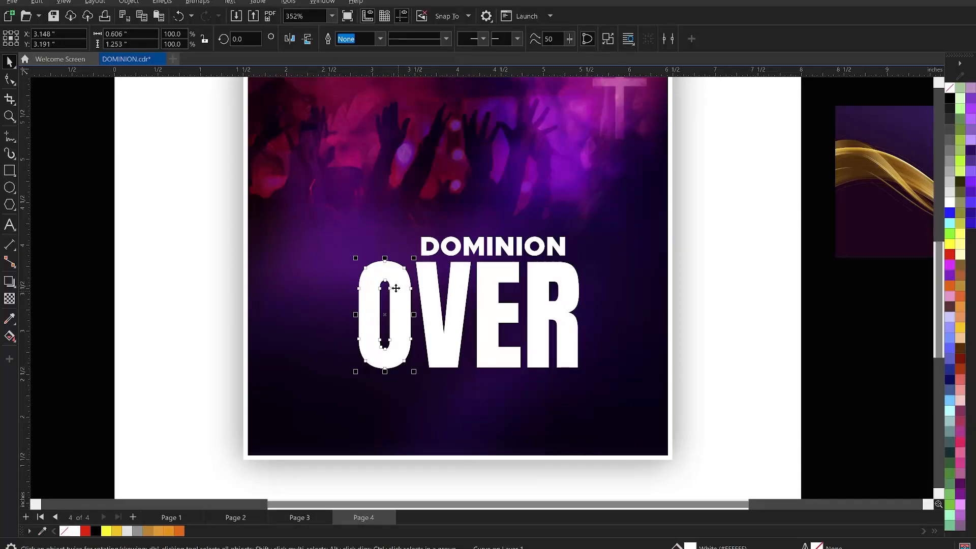
- Stretch the O of OVER upward by moving its upper nodes until the letter rises above DOMINION
scroll(399, 303, "up", 1)
key("F10")
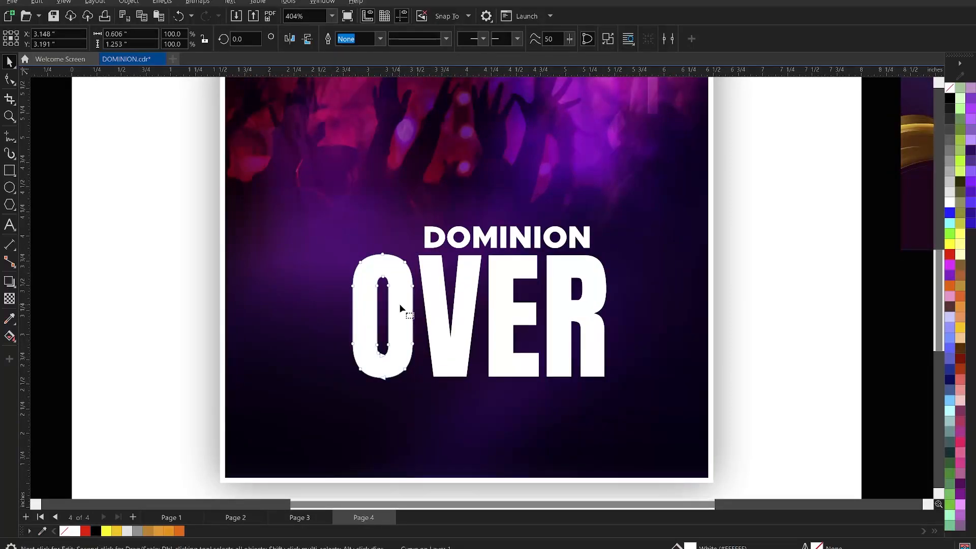
left_click_drag(284, 224, 411, 303)
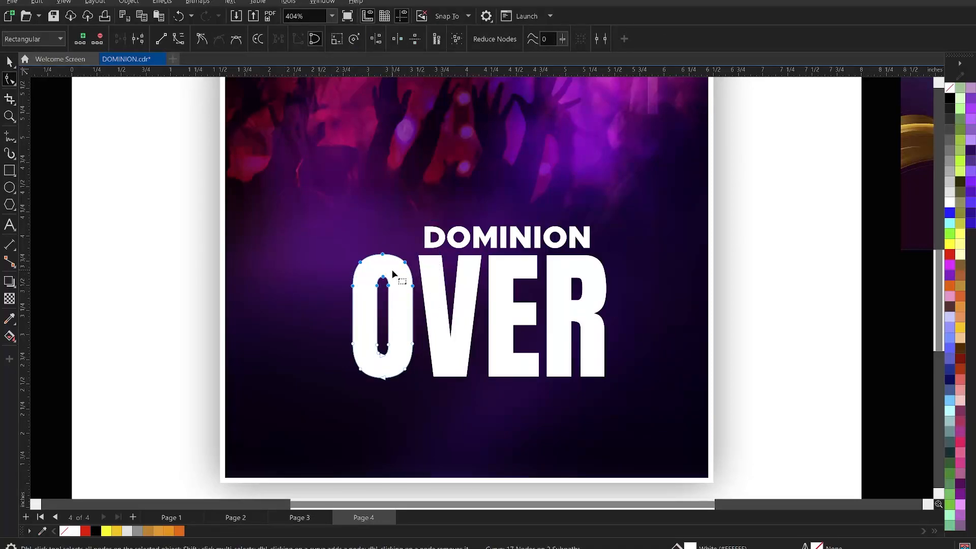
key("Up")
key("Up")
key("Up")
key("Up")
key("Up")
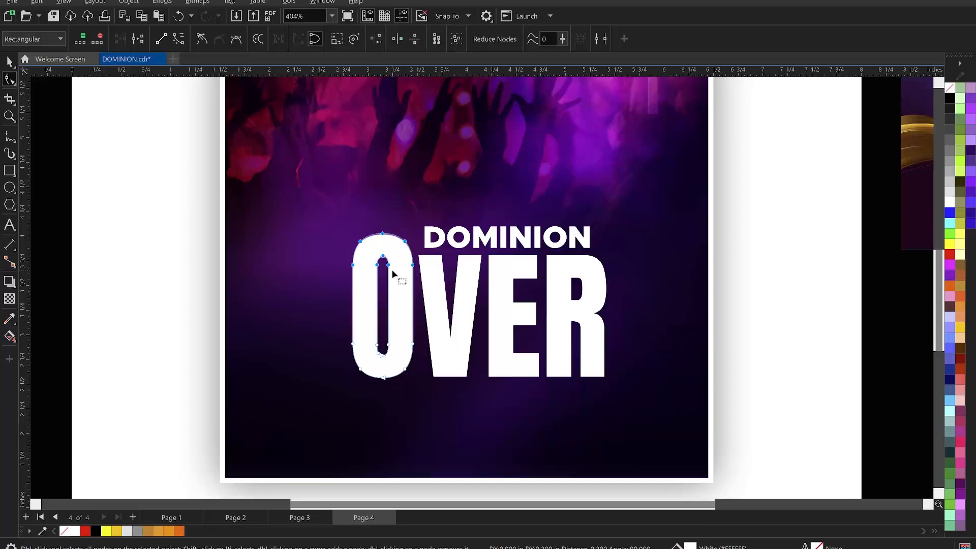
key("Up")
key("Up")
key("Up")
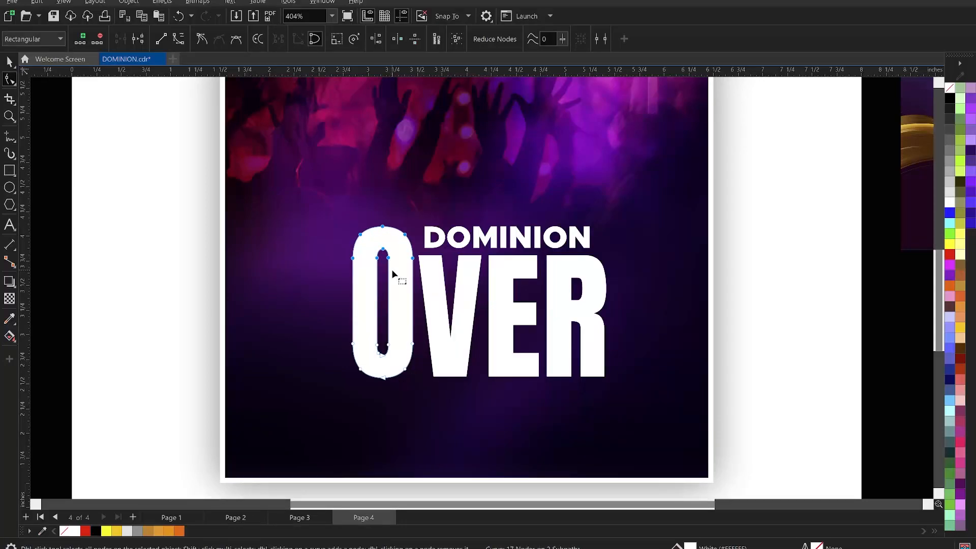
key("Up")
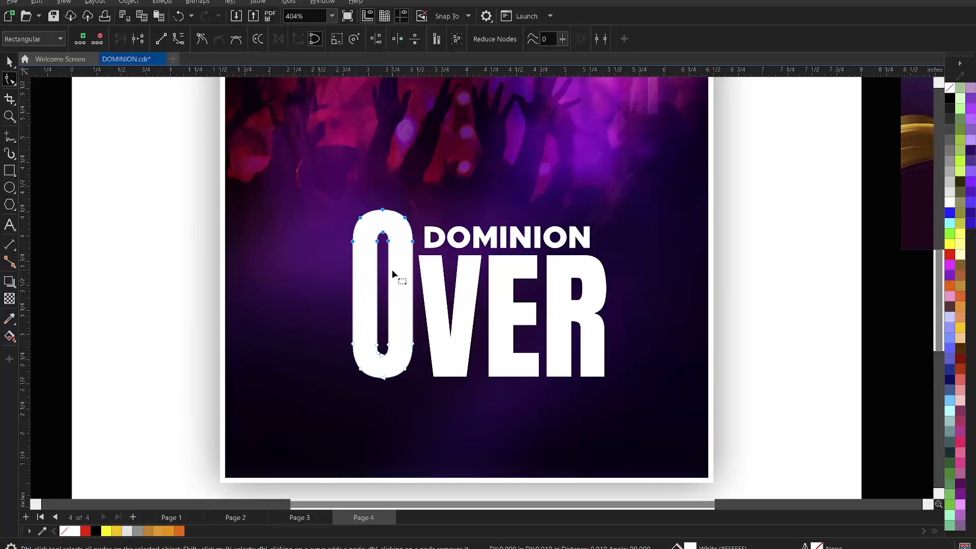
- Enlarge DOMINION to about 23 pt and nudge it right so it sits beside the tall O and above VER
key("space")
left_click_drag(451, 245, 419, 222)
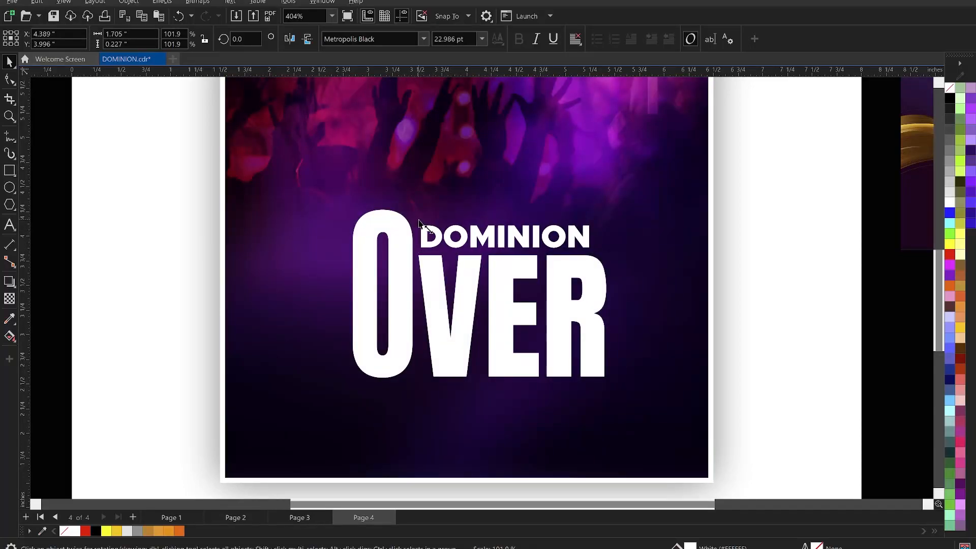
left_click_drag(566, 234, 568, 234)
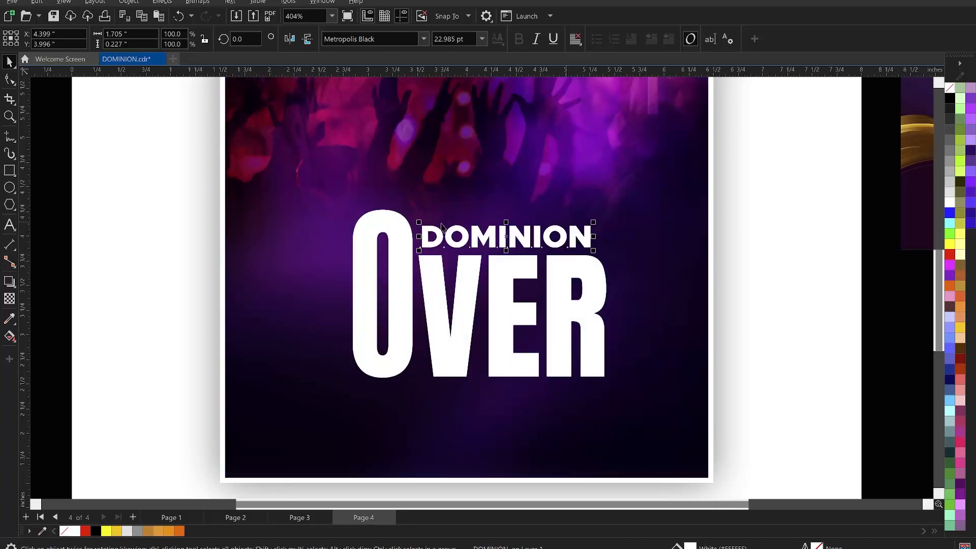
scroll(441, 228, "down", 4)
left_click(214, 232)
- Draw a chevron arrow from the Common Shapes, about 1.44 in wide and 1.02 in high, below the O of OVER
scroll(382, 225, "up", 1)
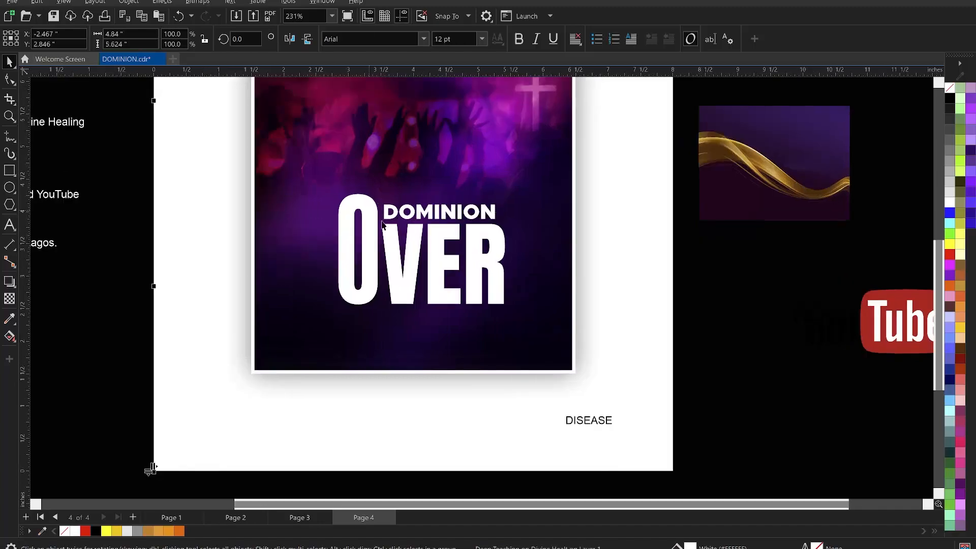
scroll(382, 225, "up", 1)
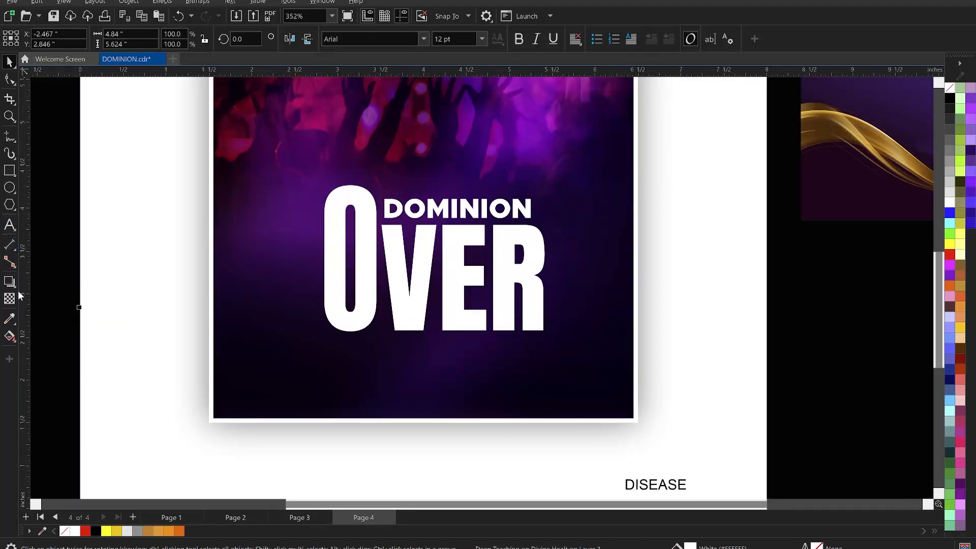
left_click(10, 206)
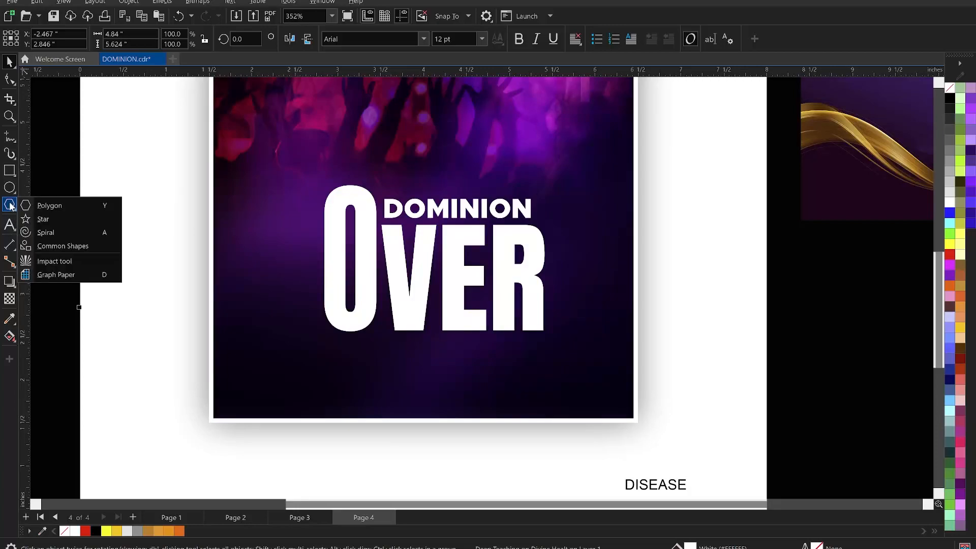
left_click(65, 246)
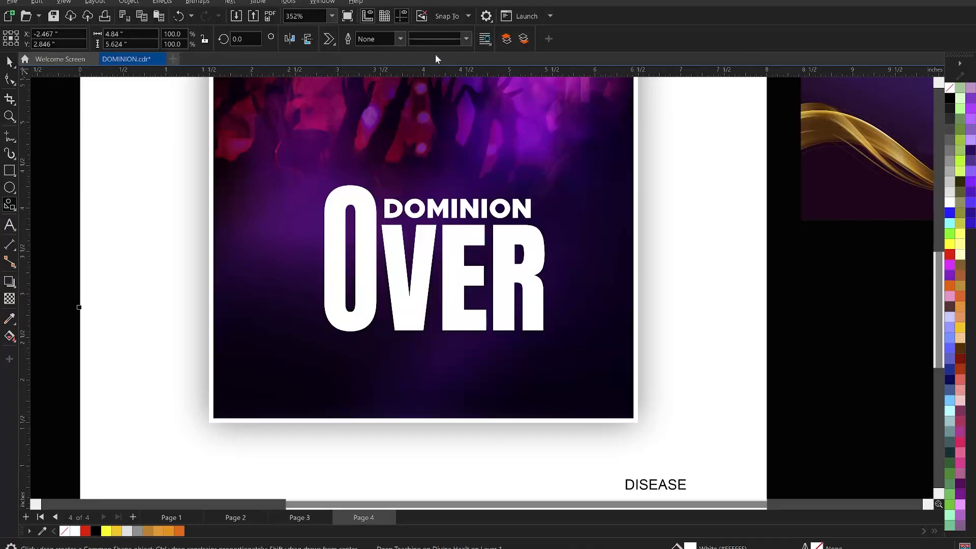
left_click(334, 41)
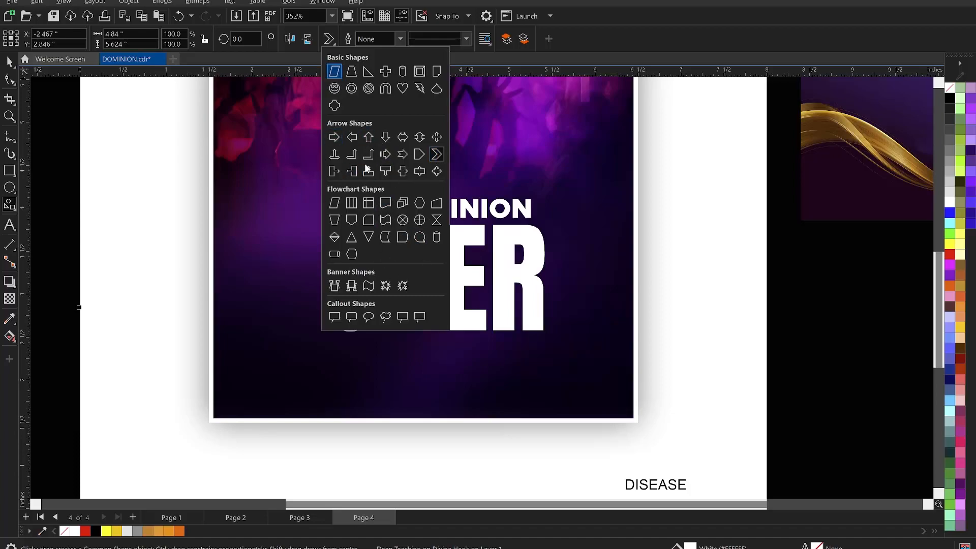
left_click(436, 155)
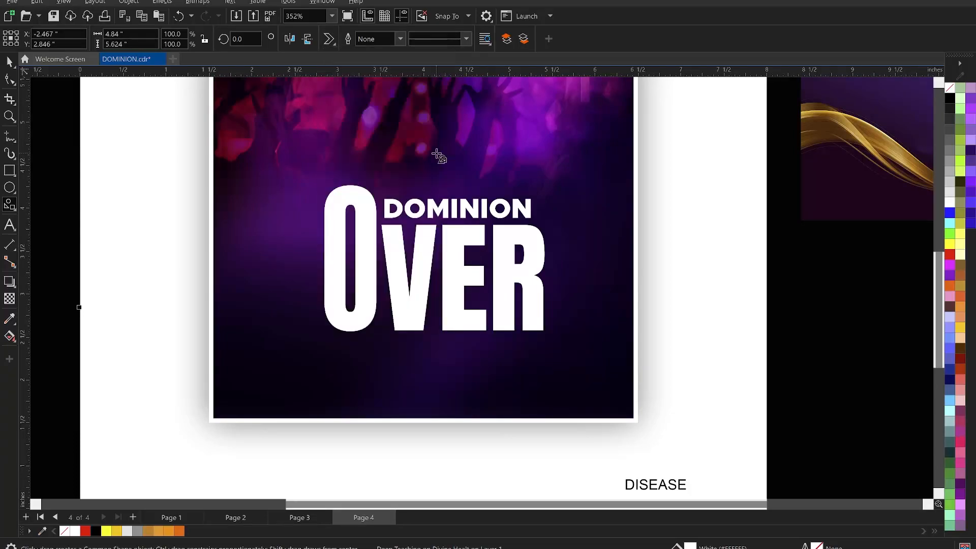
scroll(342, 272, "down", 2)
scroll(342, 272, "up", 1)
left_click_drag(281, 278, 393, 359)
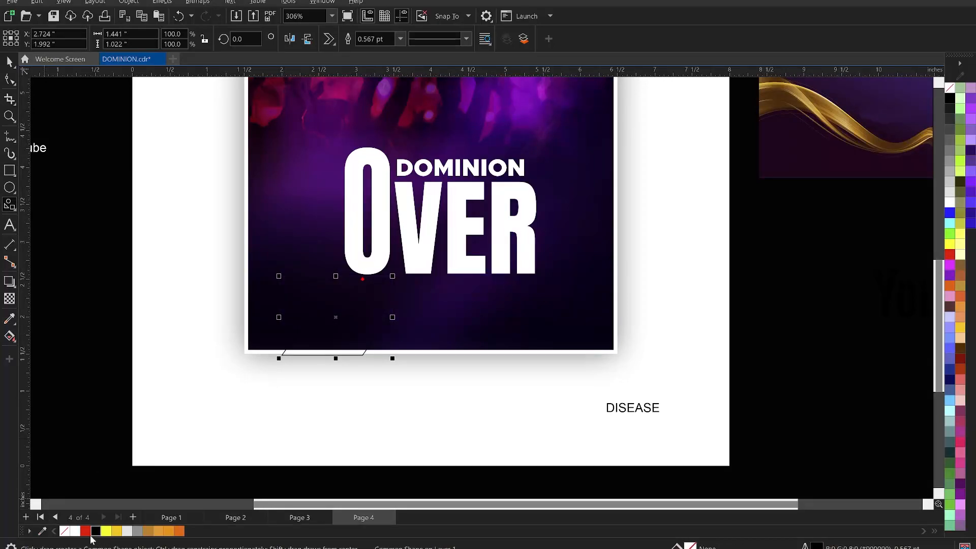
- Give the chevron a white outline 1.0 pt thick
right_click(76, 531)
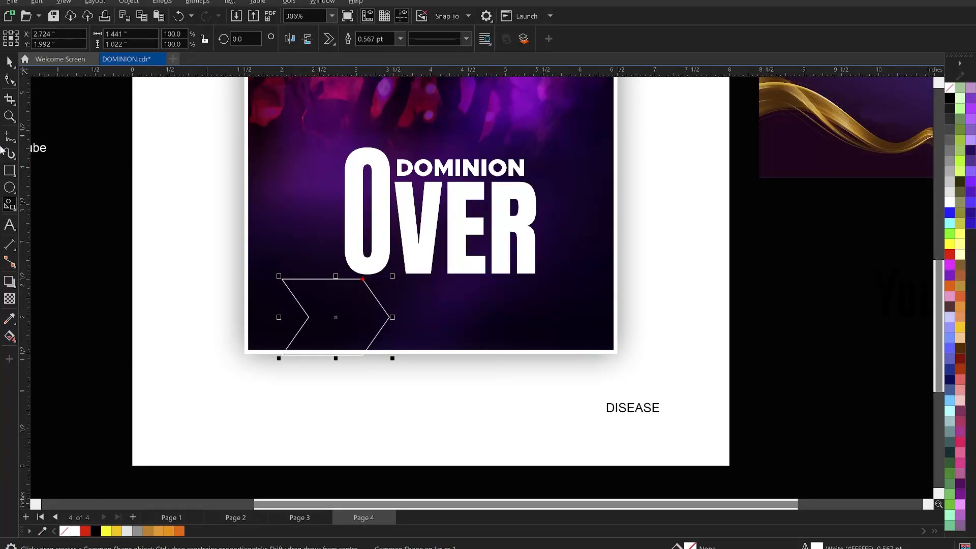
left_click(9, 61)
left_click(399, 39)
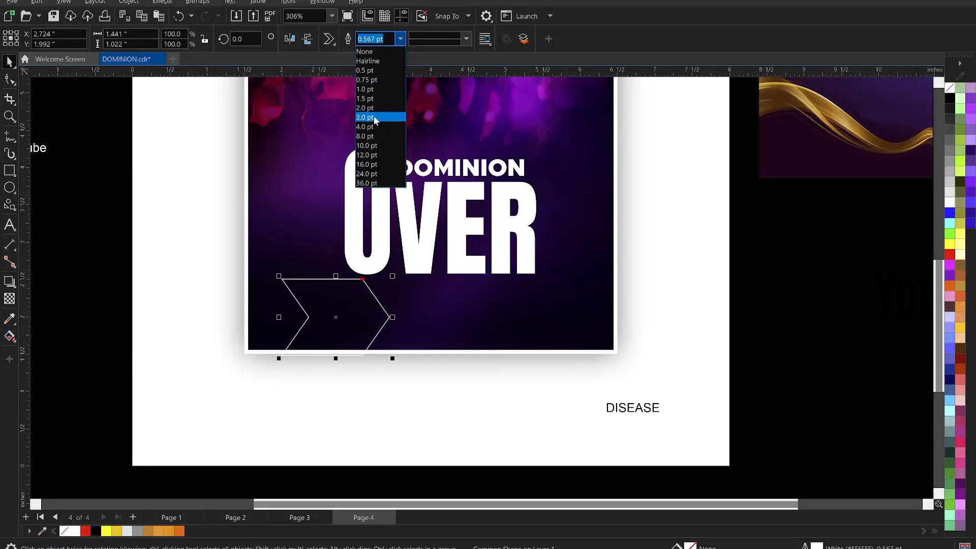
left_click(369, 89)
- Move the chevron onto the blank page area below the flyer and recolour its outline black
left_click_drag(340, 317, 319, 291)
scroll(353, 283, "down", 2)
scroll(353, 284, "up", 3)
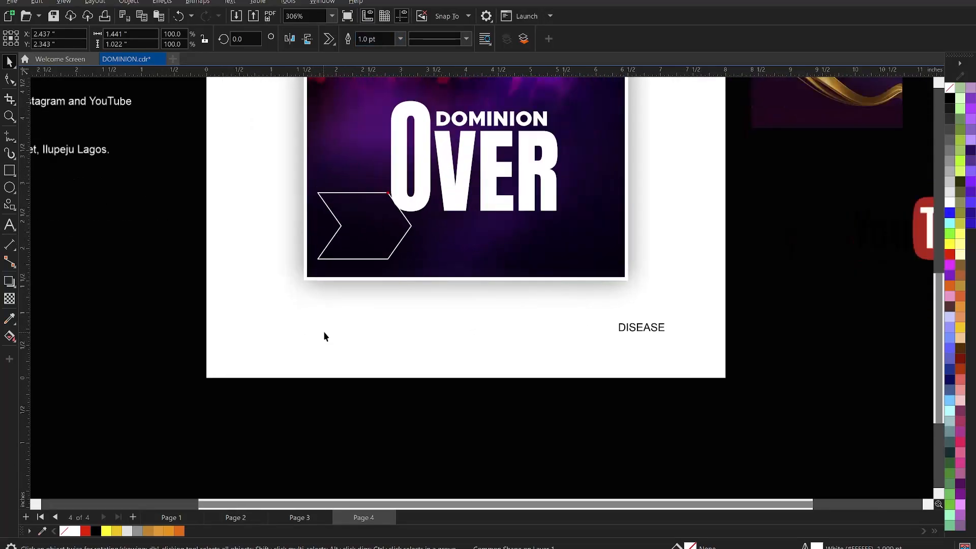
left_click_drag(374, 200, 365, 343)
scroll(349, 394, "up", 2)
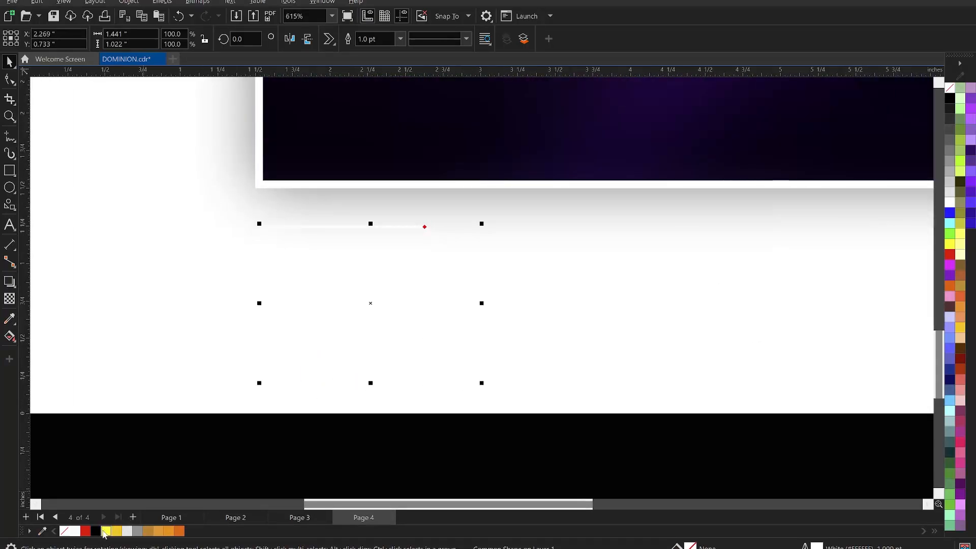
right_click(95, 531)
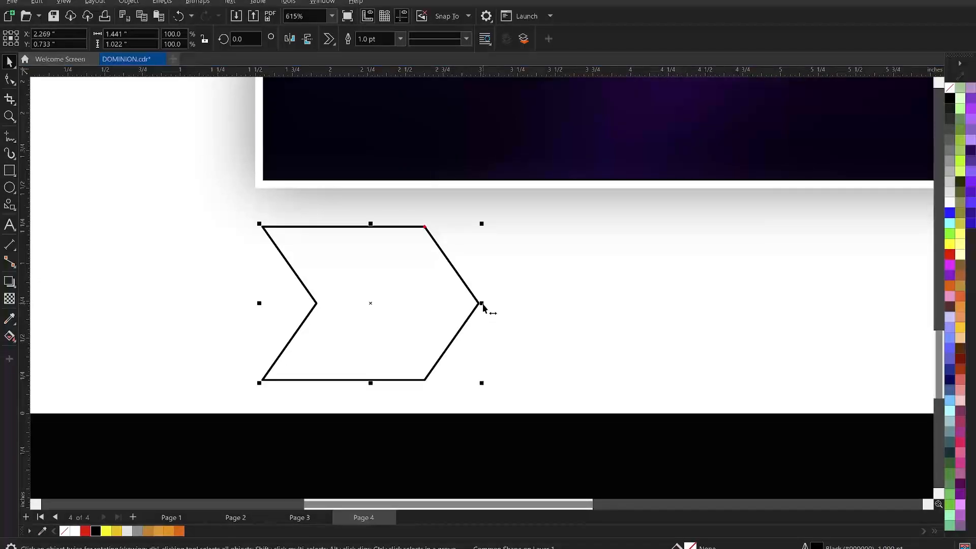
- Narrow the chevron to about 0.59 in wide and thin its arms by deepening the notch
left_click_drag(482, 304, 412, 284)
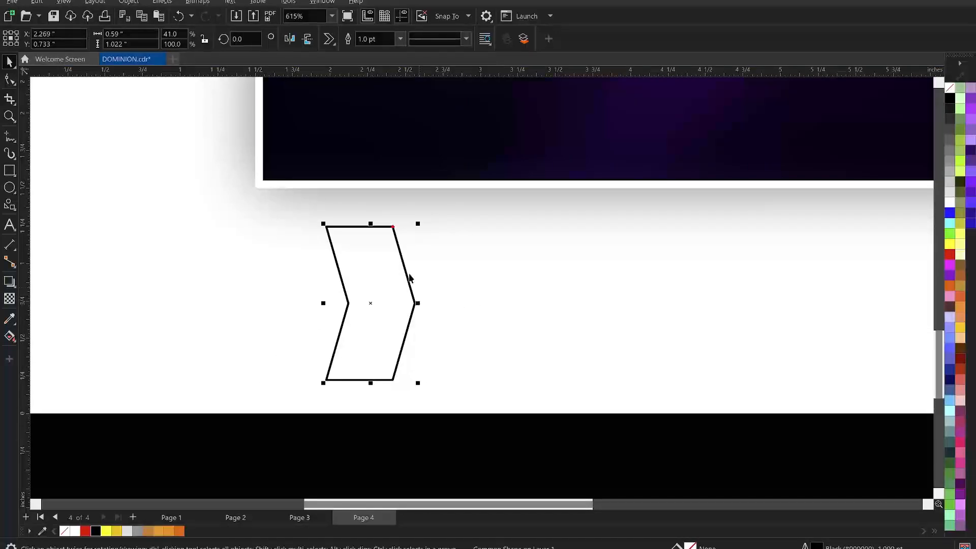
left_click(10, 78)
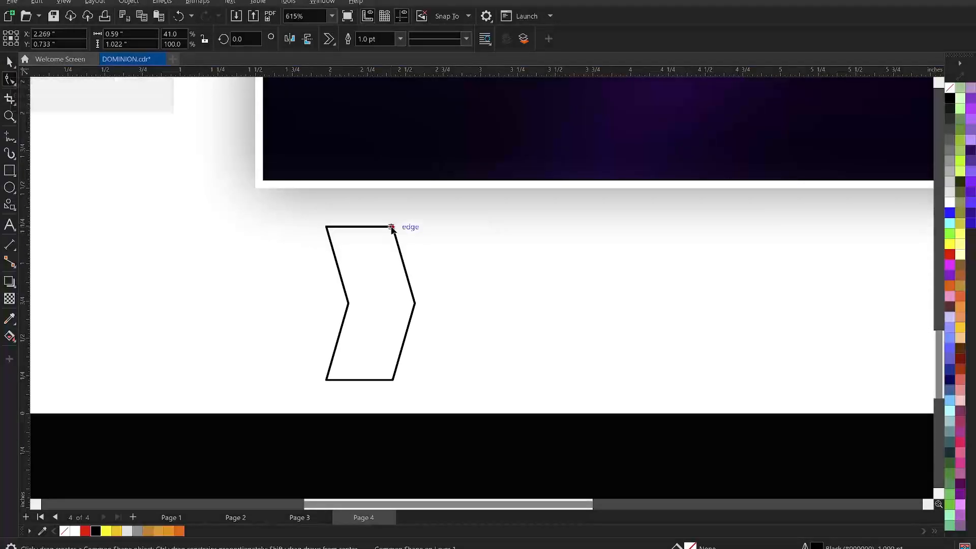
left_click_drag(394, 226, 372, 227)
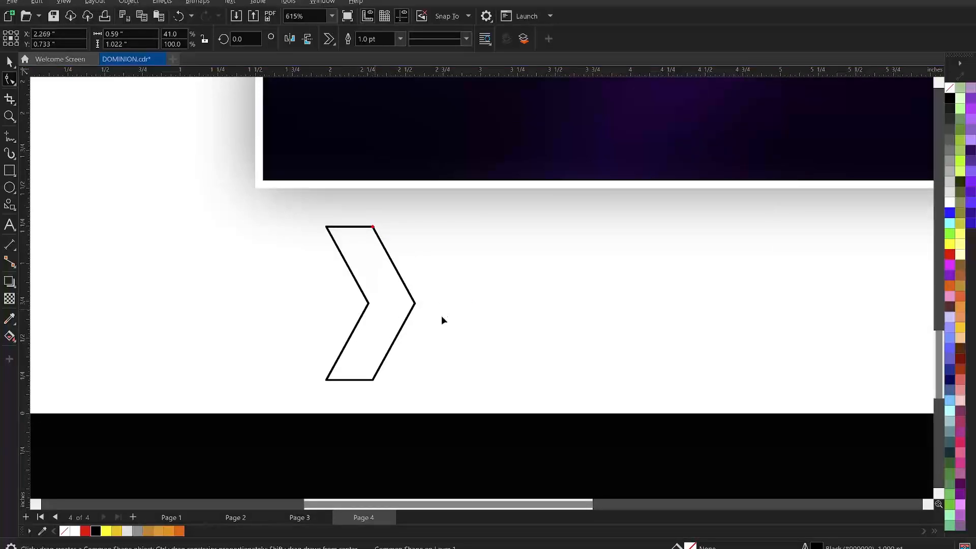
- Widen the chevron to about 0.82 in and readjust the thickness of its arms, undoing the last excess stretch
key("space")
left_click_drag(420, 302, 447, 304)
key("space")
left_click_drag(392, 226, 379, 228)
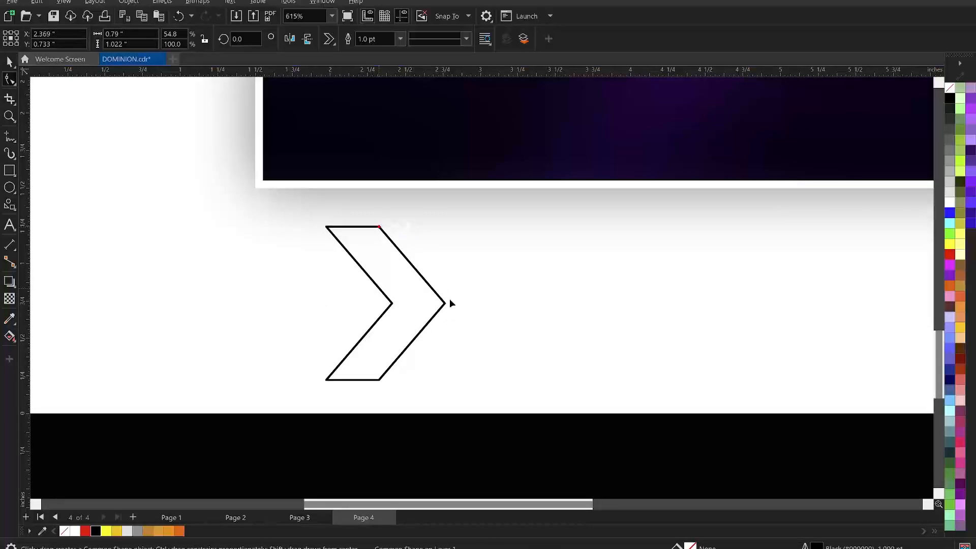
key("space")
mouse_move(453, 306)
left_mouse_down()
mouse_move(467, 310)
mouse_move(454, 303)
left_mouse_up()
key("ctrl+z")
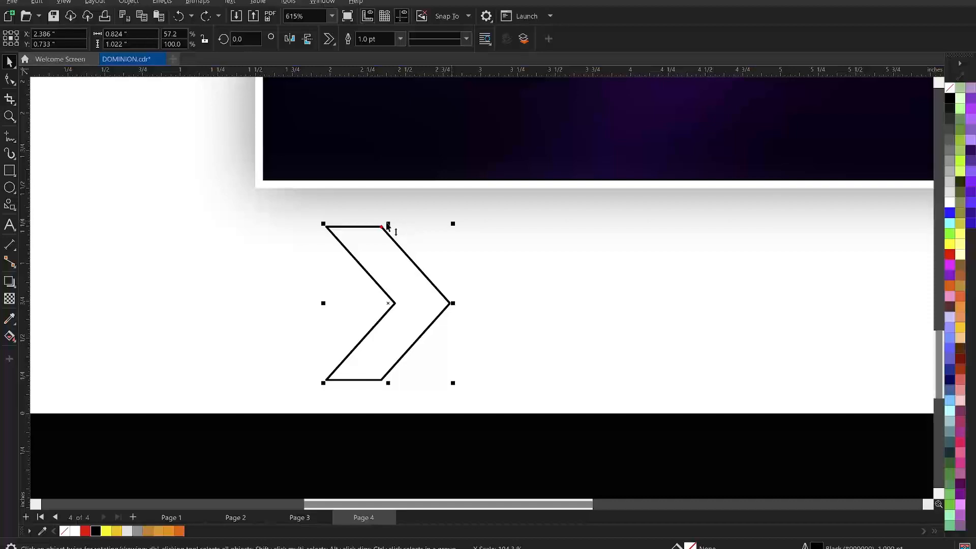
key("space")
key("space")
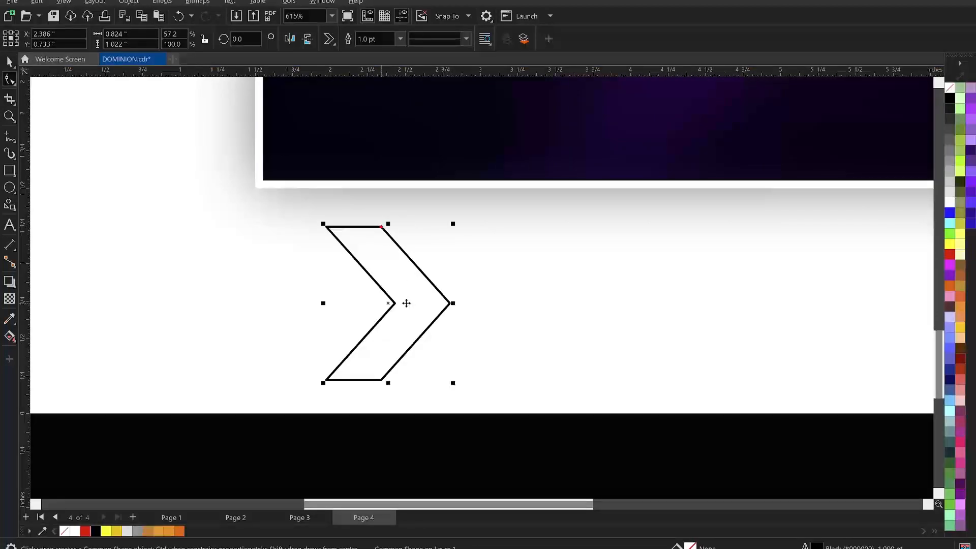
- Scale the chevron down to about 0.54 in high, widen it to about 0.54 in, and thicken its arms
left_click_drag(453, 382, 418, 346)
key("space")
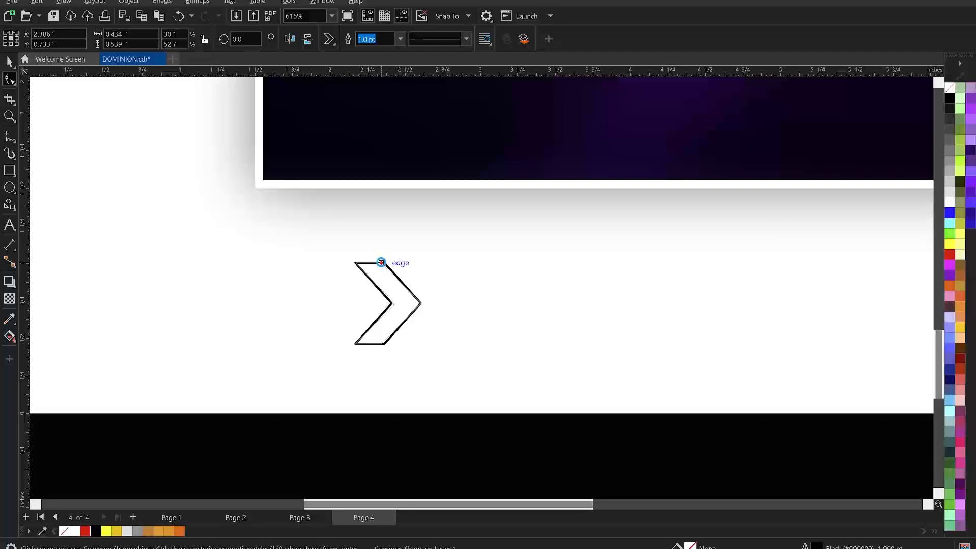
key("space")
left_click_drag(423, 304, 439, 304)
key("space")
left_click_drag(387, 263, 397, 263)
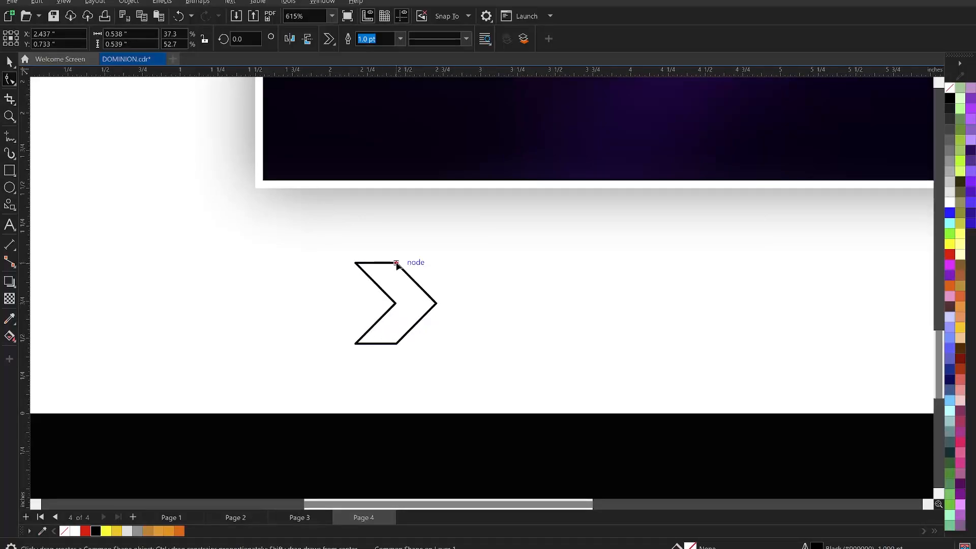
key("space")
- Move the chevron onto the flyer beside the O of OVER and make its outline white
scroll(414, 300, "down", 5)
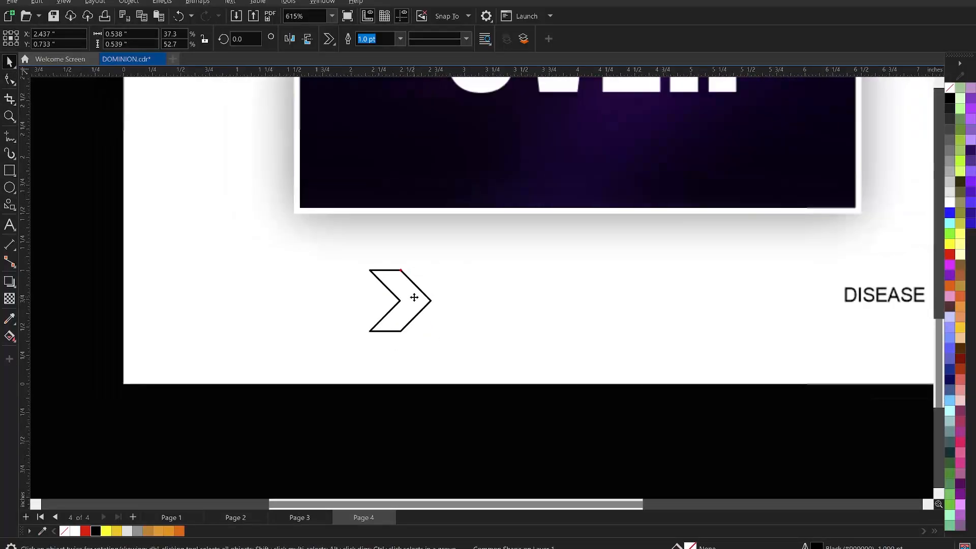
left_click_drag(414, 305, 400, 163)
scroll(390, 146, "up", 3)
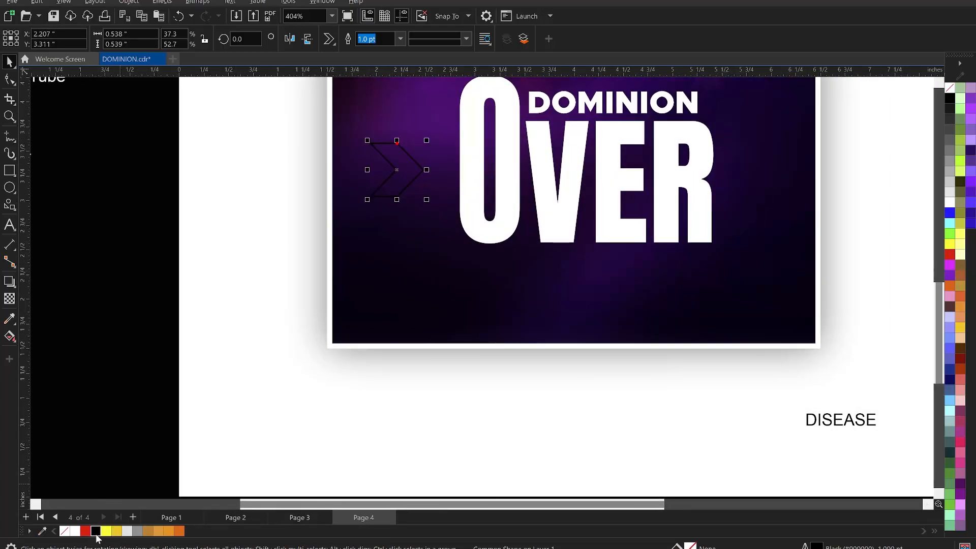
right_click(75, 531)
scroll(327, 288, "down", 1)
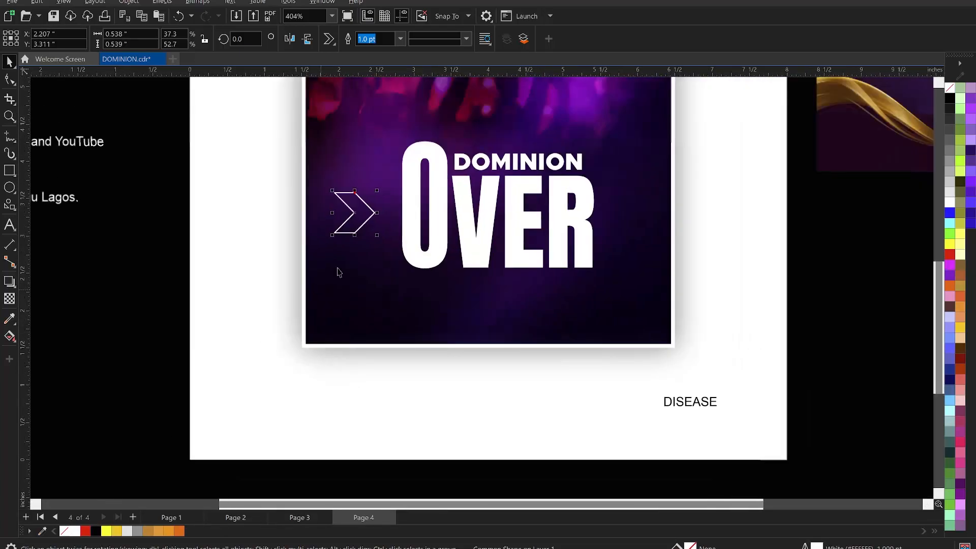
- Rotate the chevron to exactly 270 degrees so it points downward, and keep it selected
scroll(376, 188, "up", 3)
scroll(370, 127, "up", 2)
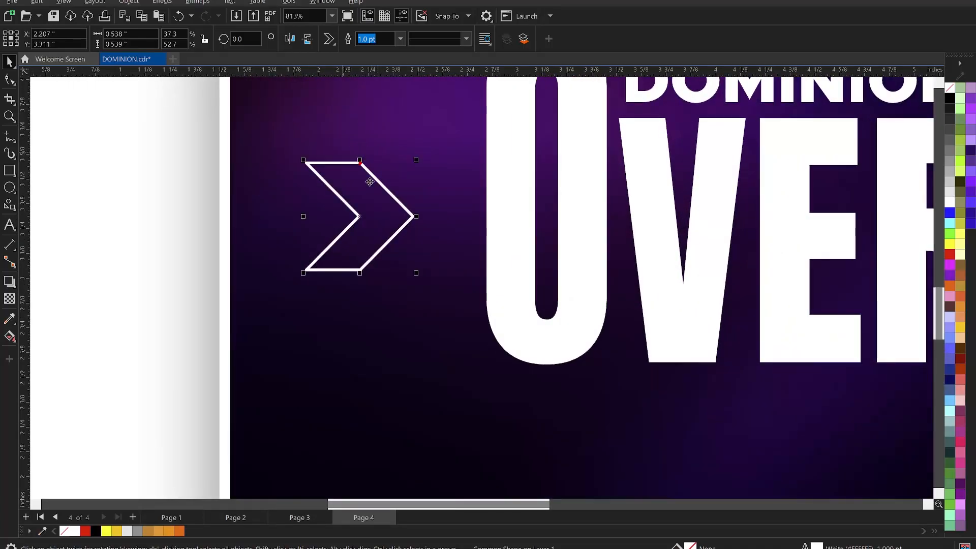
left_click(373, 192)
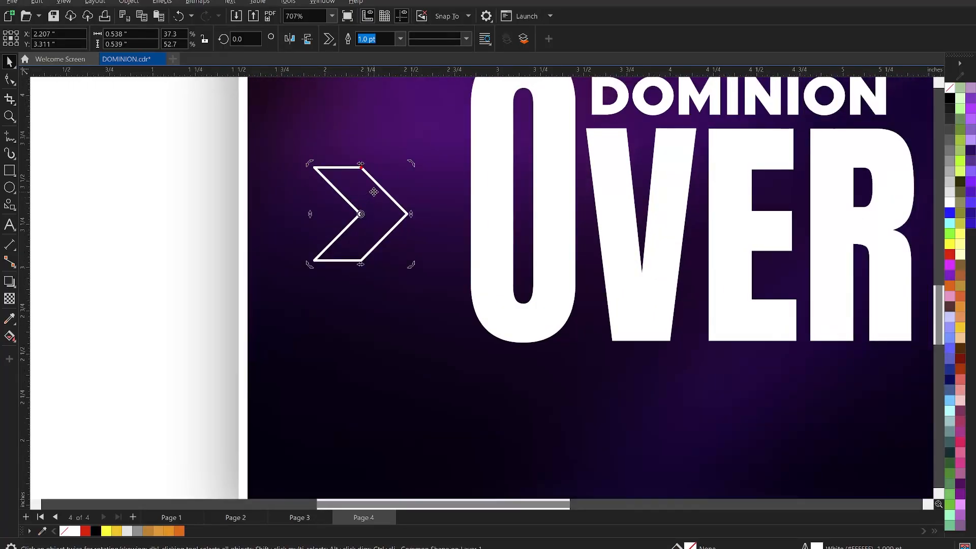
left_click(358, 165)
left_click(370, 176)
left_click_drag(414, 165, 417, 271)
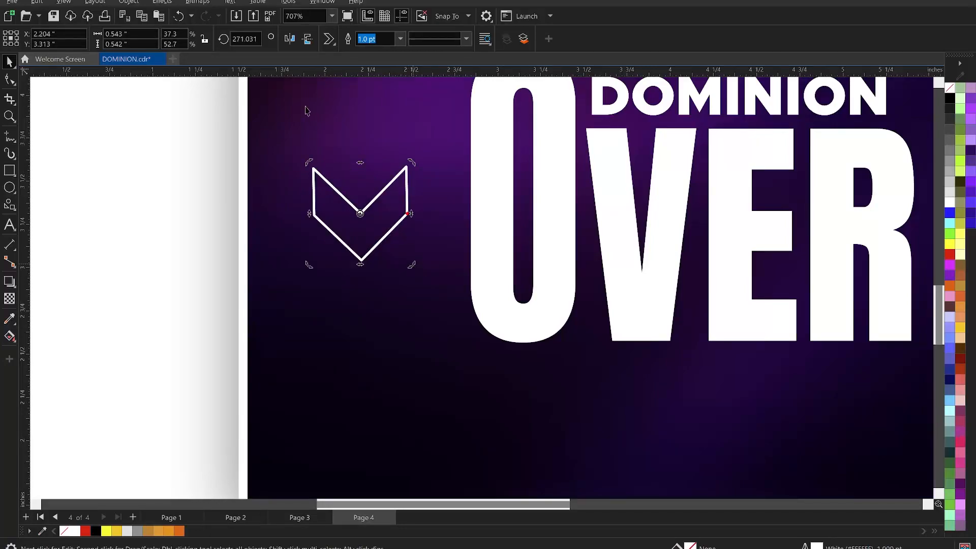
left_click(259, 37)
type("2")
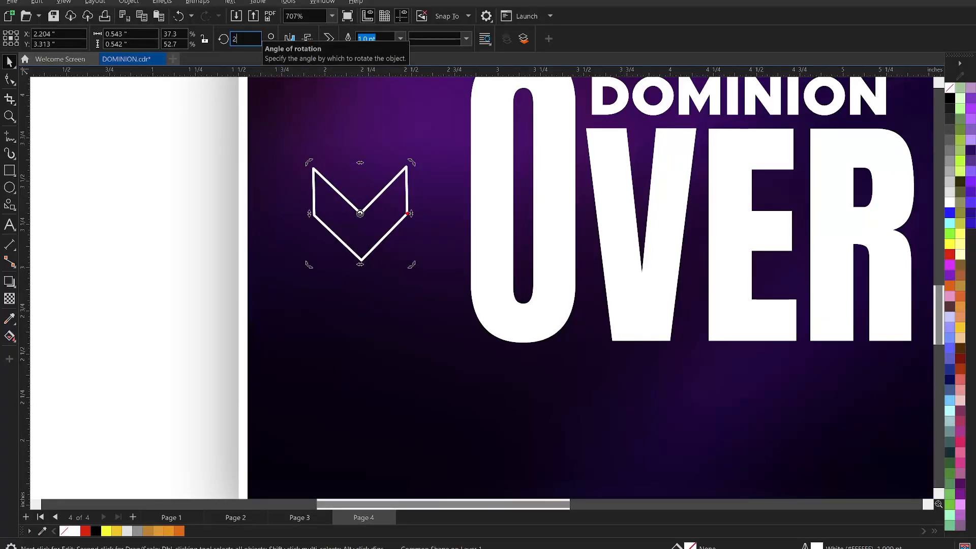
type("70")
key("Return")
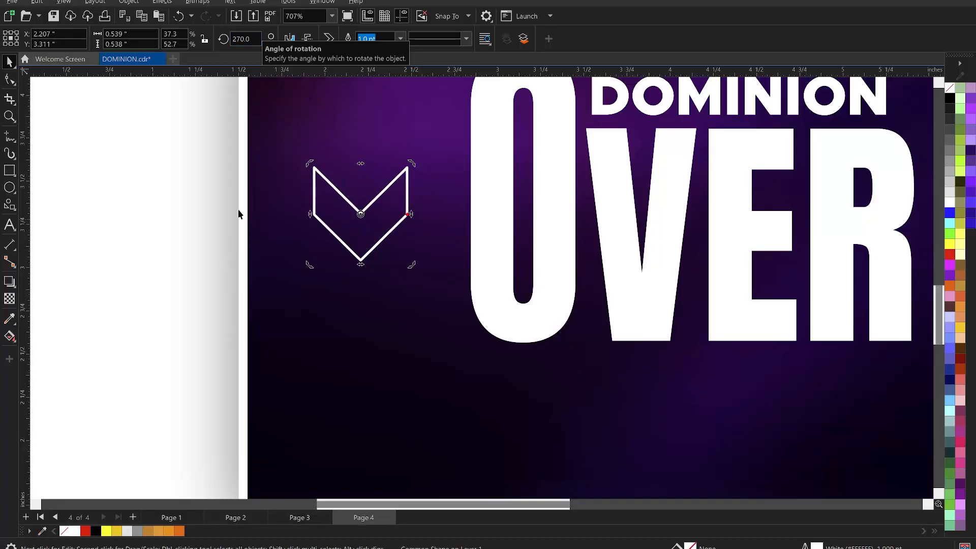
left_click(254, 213)
left_click(397, 223)
- Place the chevron over the left stem of the O and fill it with yellow
scroll(399, 224, "down", 1)
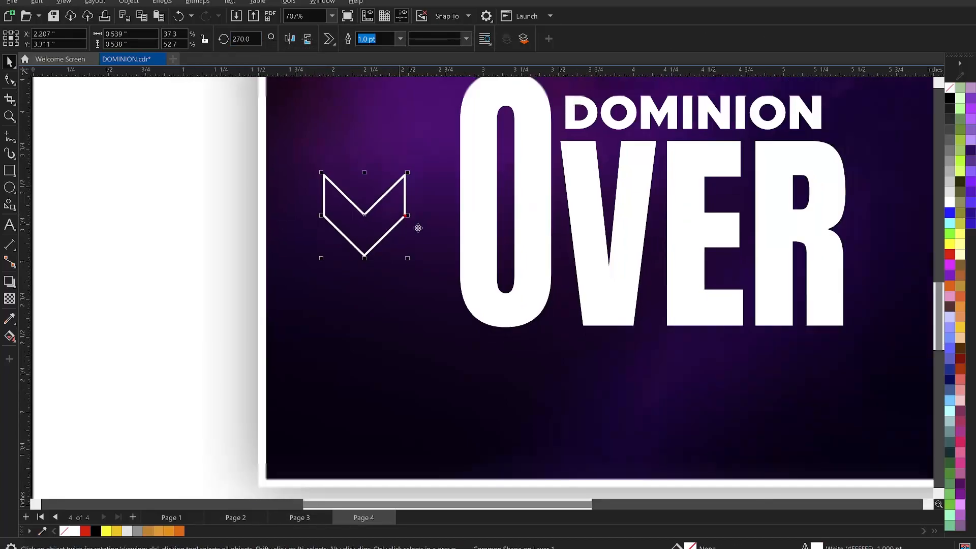
scroll(503, 239, "down", 2)
scroll(505, 244, "up", 4)
left_click_drag(298, 201, 455, 220)
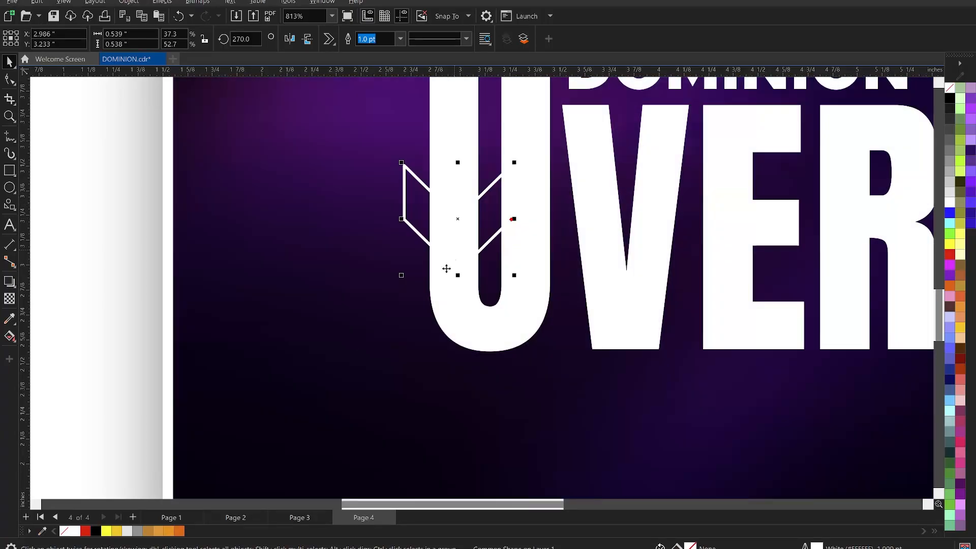
left_click(96, 530)
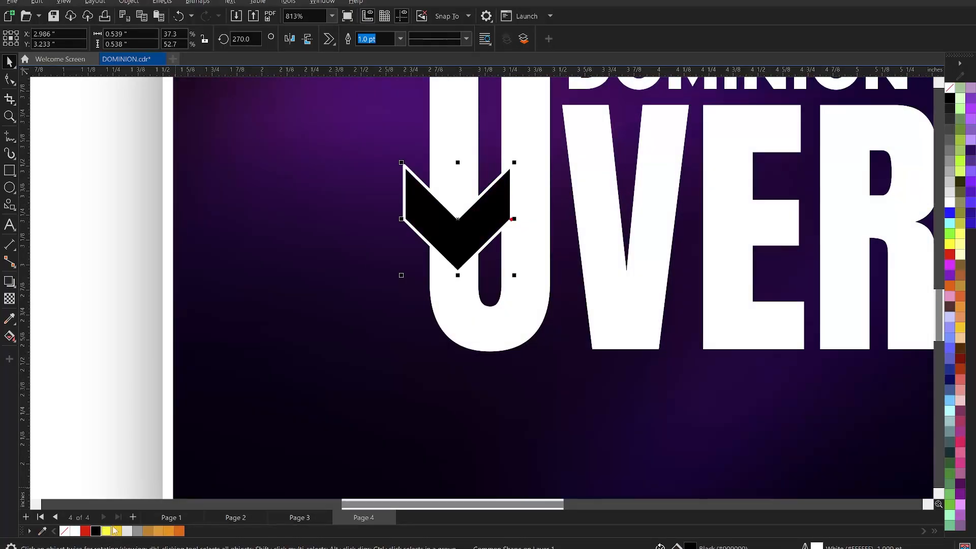
left_click(113, 529)
- Shrink the yellow chevron to about 0.23 in wide, align it within the O's left stem, and remove its outline
left_click_drag(518, 281, 540, 279)
scroll(540, 279, "up", 3)
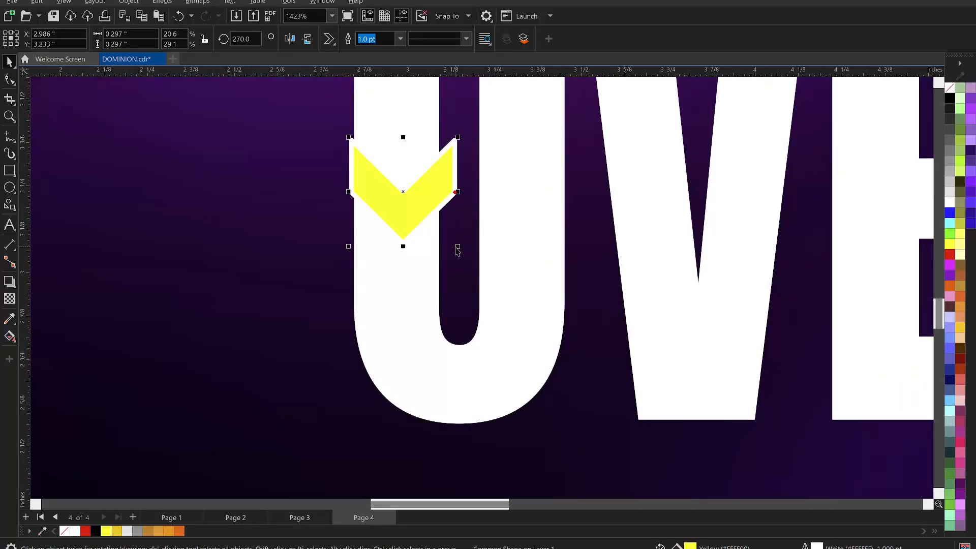
left_click_drag(461, 252, 444, 248)
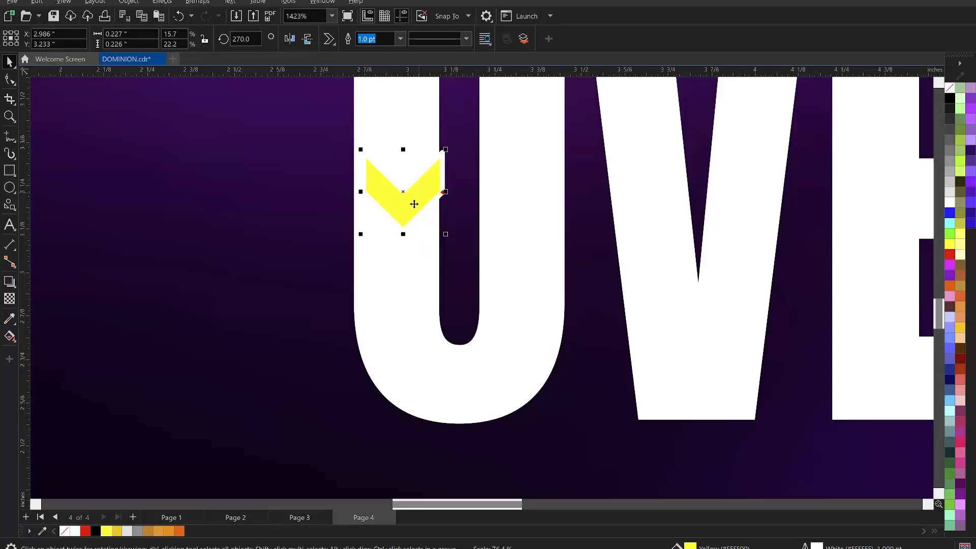
left_click_drag(425, 199, 413, 199)
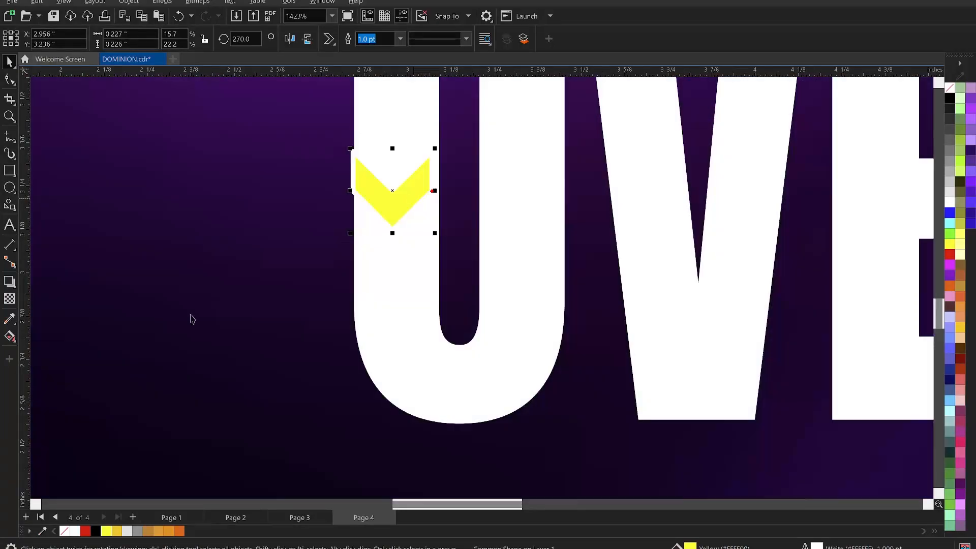
right_click(64, 531)
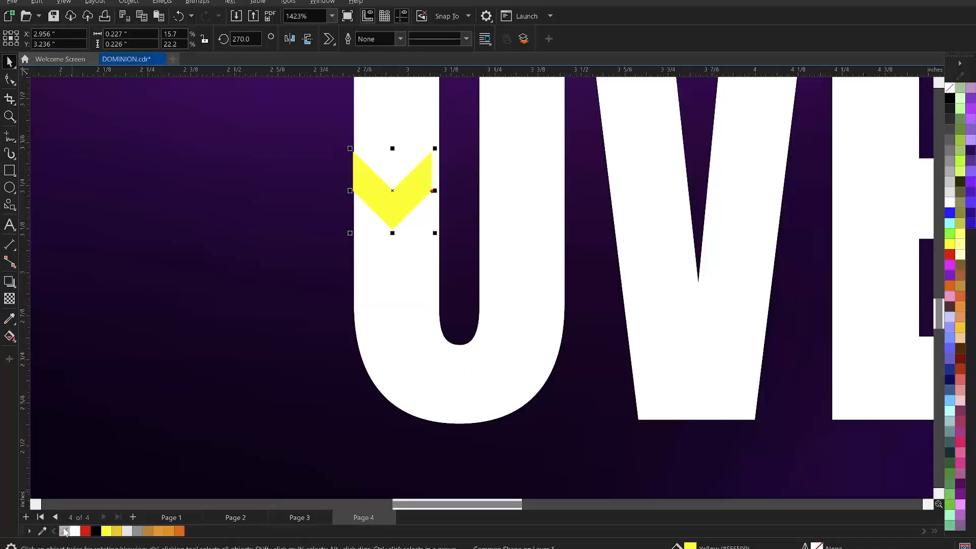
- Enlarge the yellow chevron to about 0.245 in to span the O's left stem, and move it down to about Y 3.04 in
left_click_drag(436, 234, 442, 241)
left_click_drag(349, 243, 351, 247)
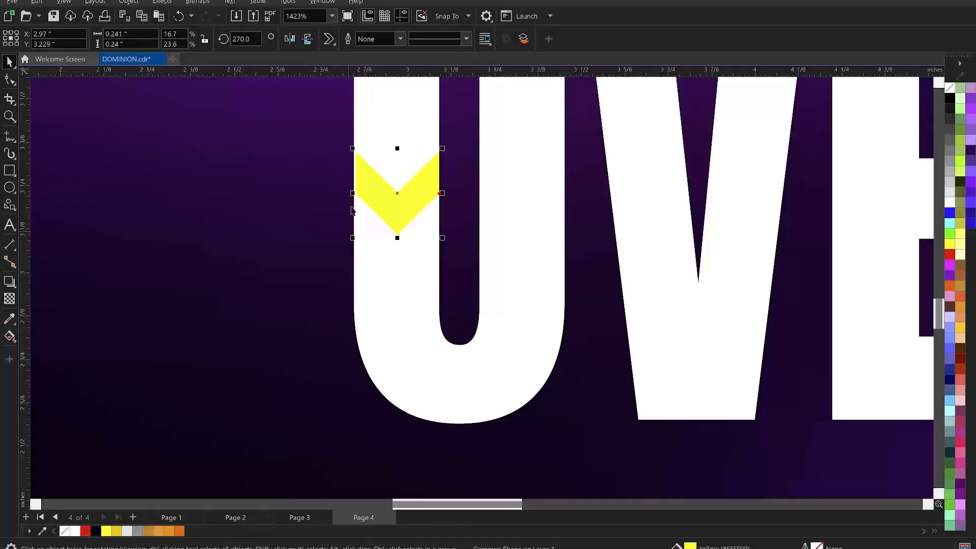
left_click_drag(352, 149, 350, 145)
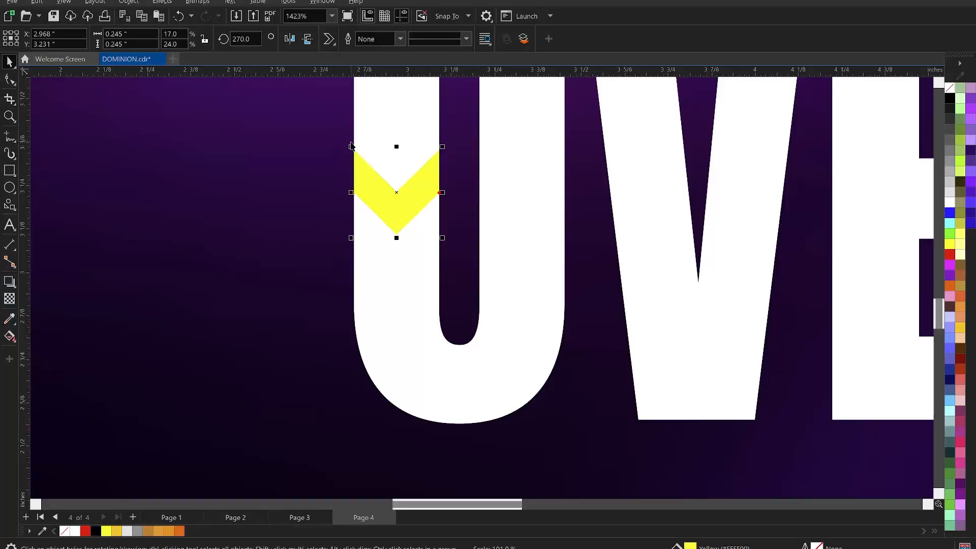
scroll(404, 216, "up", 1)
left_click_drag(407, 211, 407, 285)
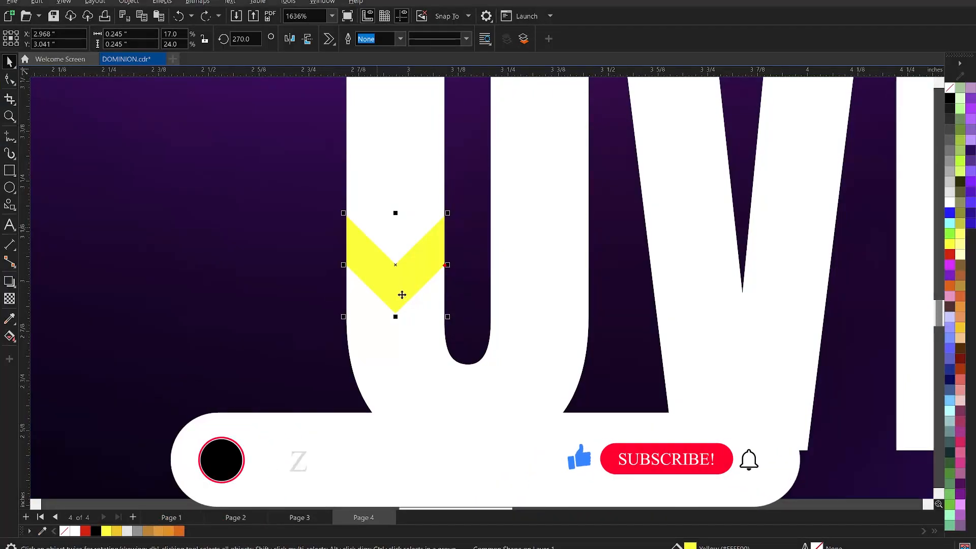
- Convert the yellow chevron to curves and trim its shape out of the O's left stem
scroll(401, 292, "up", 2)
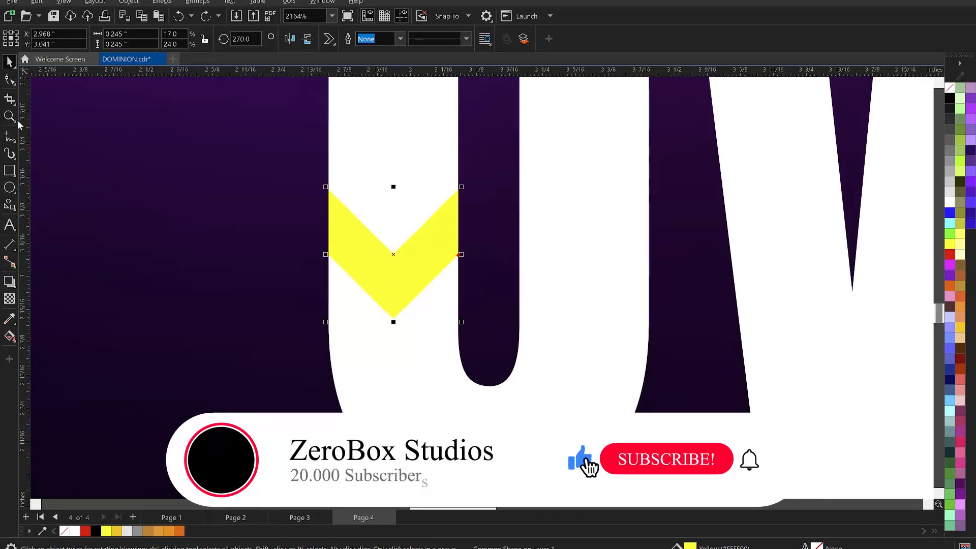
left_click(10, 79)
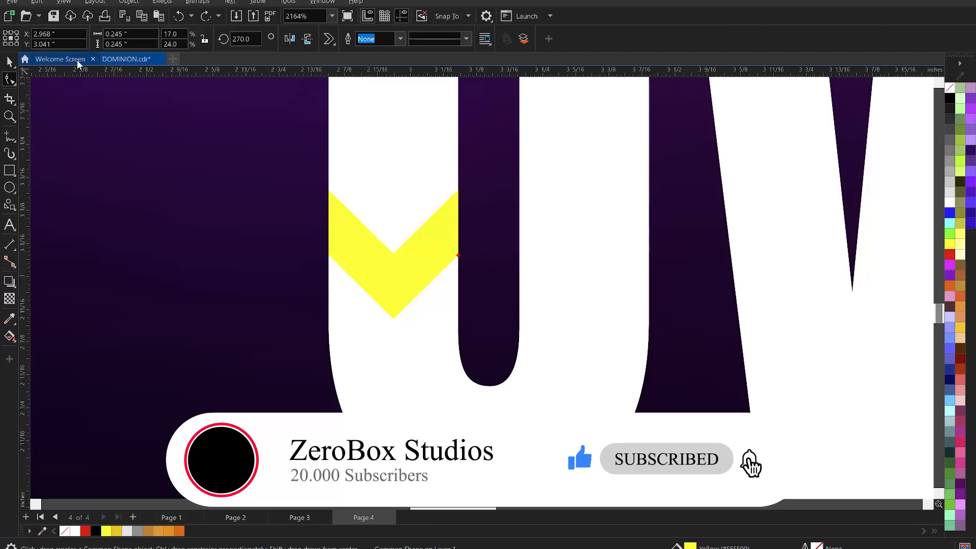
right_click(398, 270)
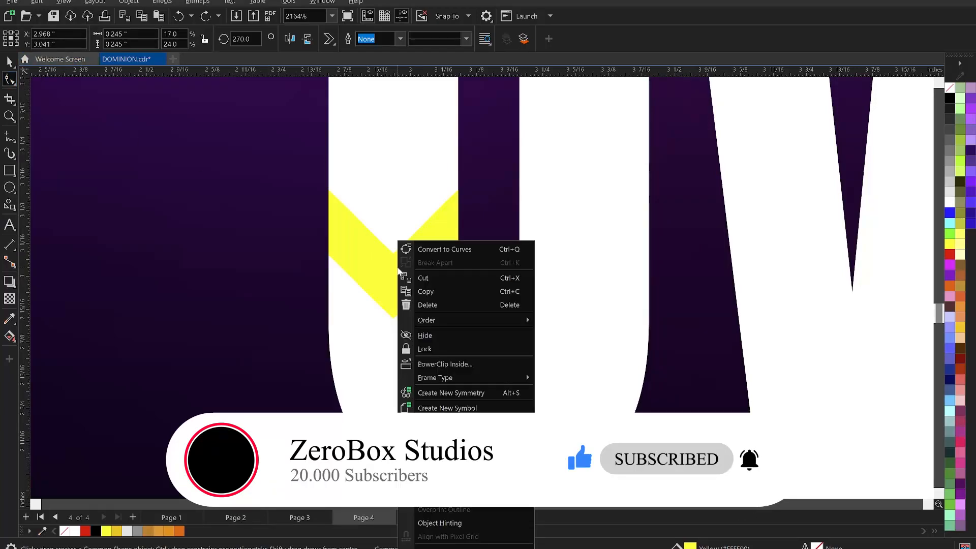
left_click(462, 251)
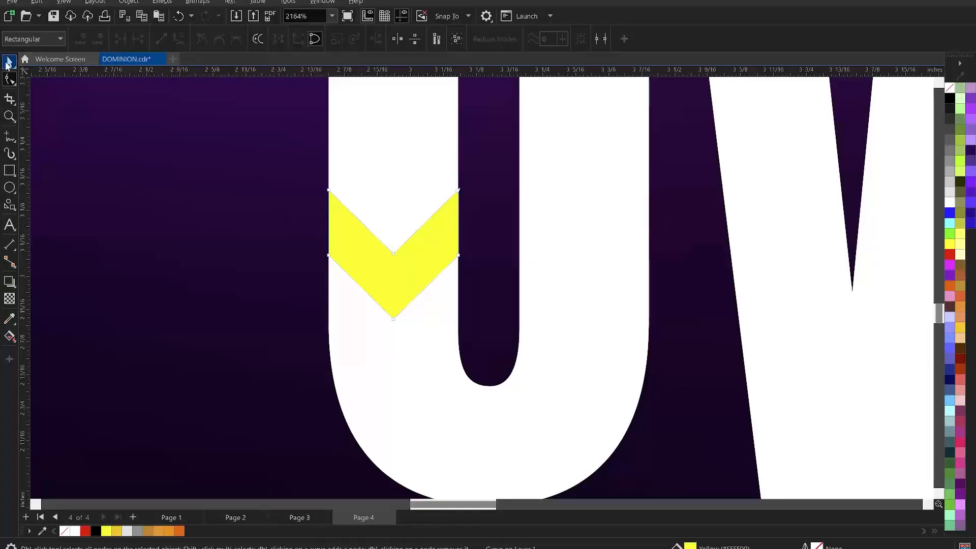
left_click(8, 62)
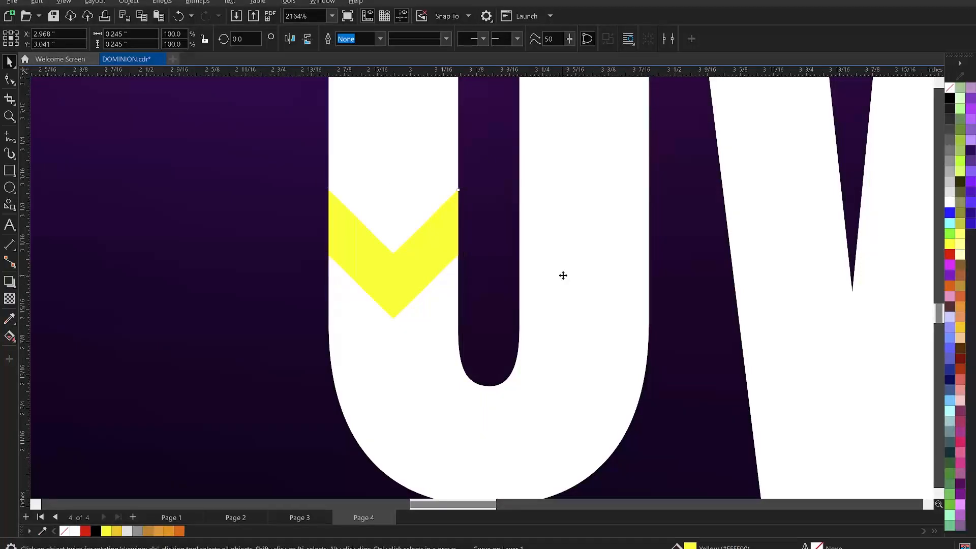
left_click(562, 275, "shift")
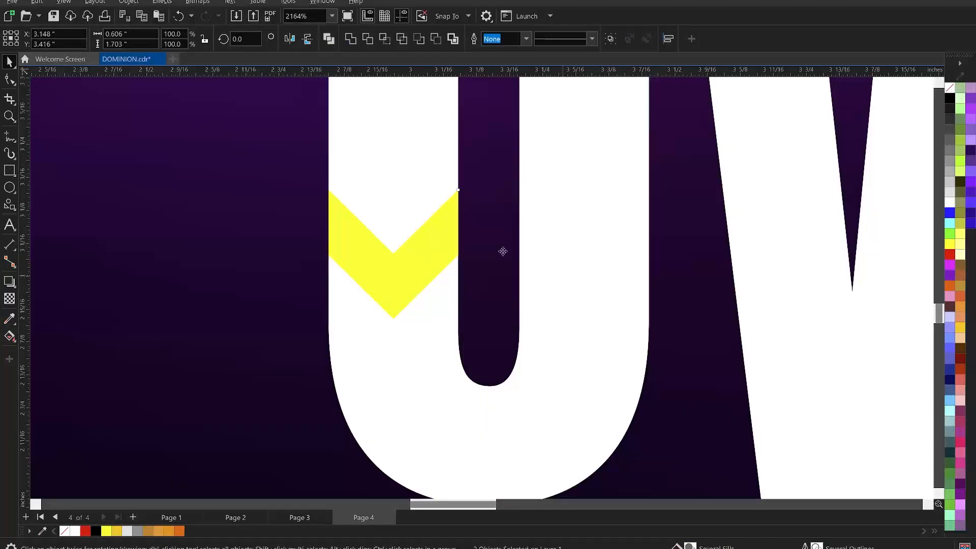
left_click(368, 40)
- Move the yellow chevron straight up the O's stem so it sits just above the cut notch with a narrow gap
left_click(324, 218)
left_click_drag(392, 279, 392, 224)
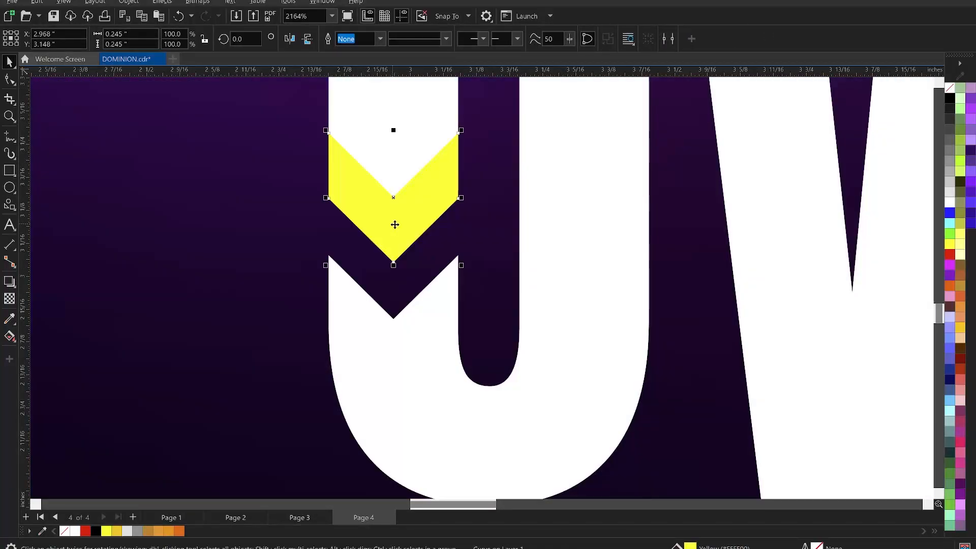
mouse_move(410, 222)
left_mouse_down()
mouse_move(409, 185)
mouse_move(412, 214)
left_mouse_up()
scroll(382, 320, "down", 2)
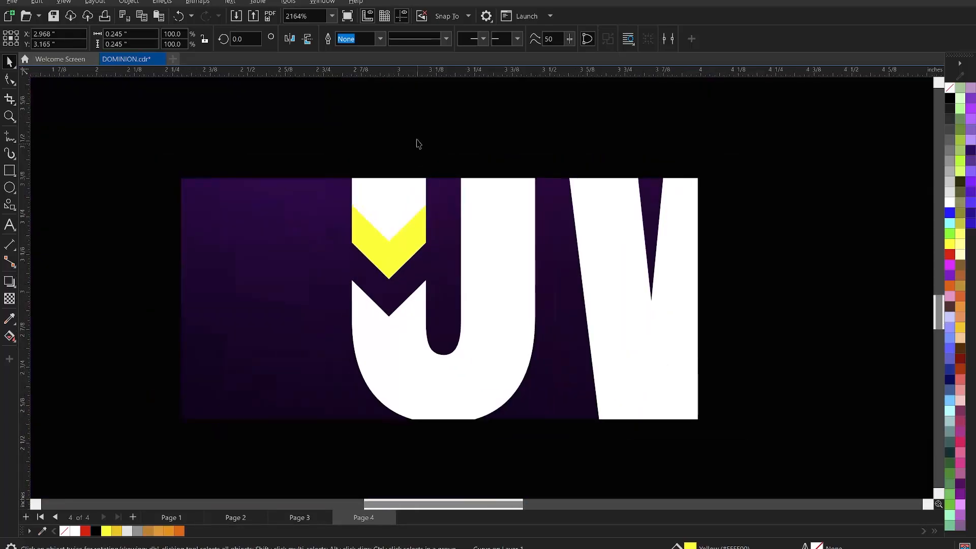
scroll(400, 300, "down", 2)
scroll(404, 178, "up", 2)
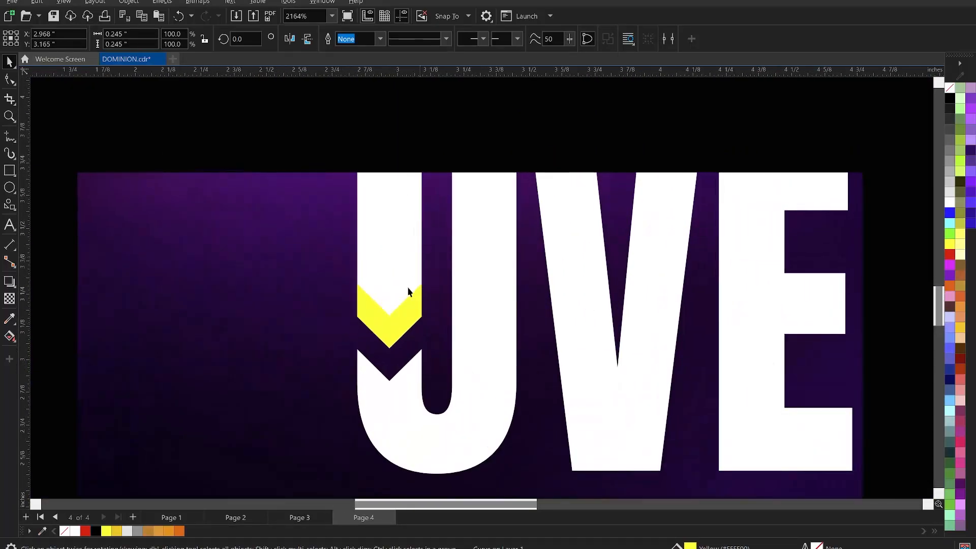
scroll(398, 322, "up", 2)
scroll(390, 349, "up", 2)
- Copy the chevron straight up the O's stem and repeat the duplication at equal spacing for four chevrons in total
left_click_drag(394, 329, 401, 297)
scroll(400, 350, "down", 1)
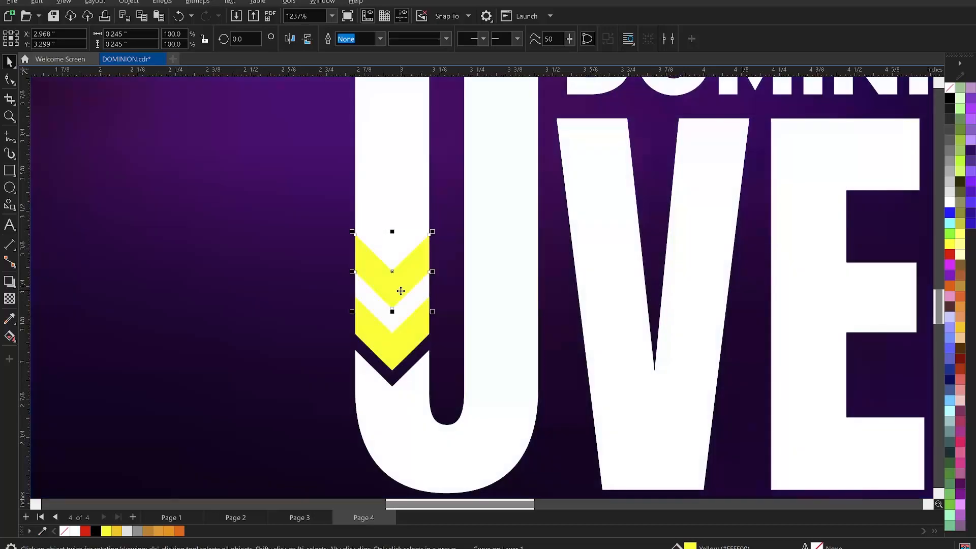
scroll(459, 288, "down", 3)
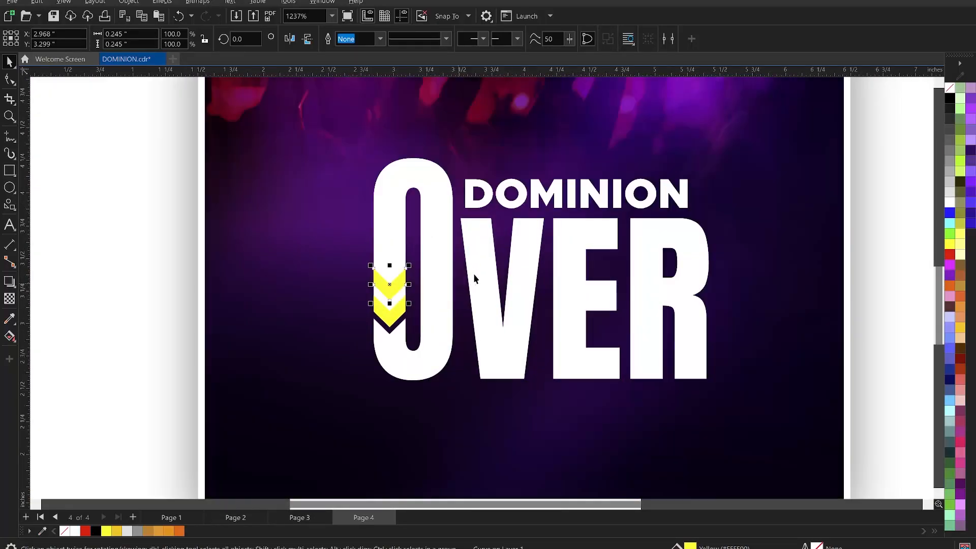
key("ctrl+d")
key("ctrl+d")
key("ctrl+d")
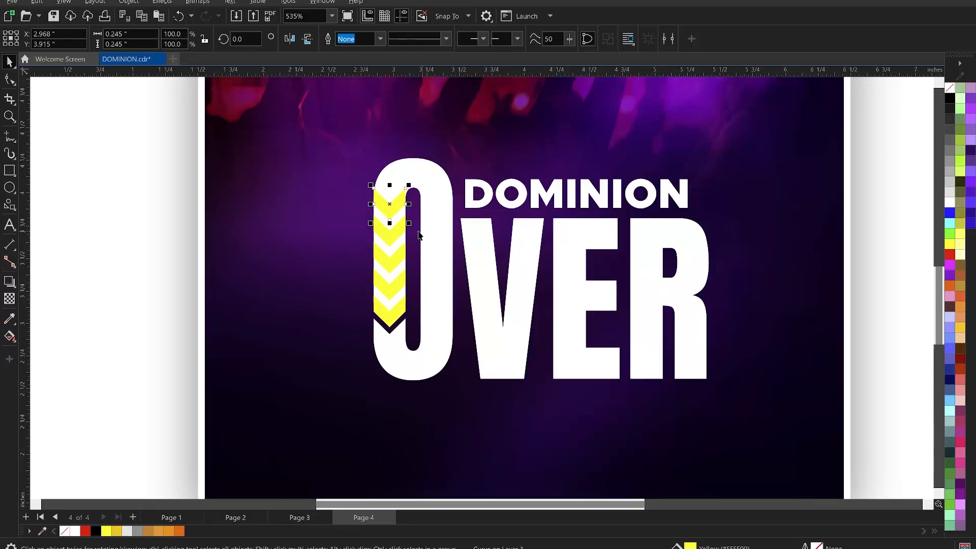
- Copy the topmost chevron up to about Y 3.78 in, trim it out of the O, and remove the copy
scroll(396, 237, "up", 3)
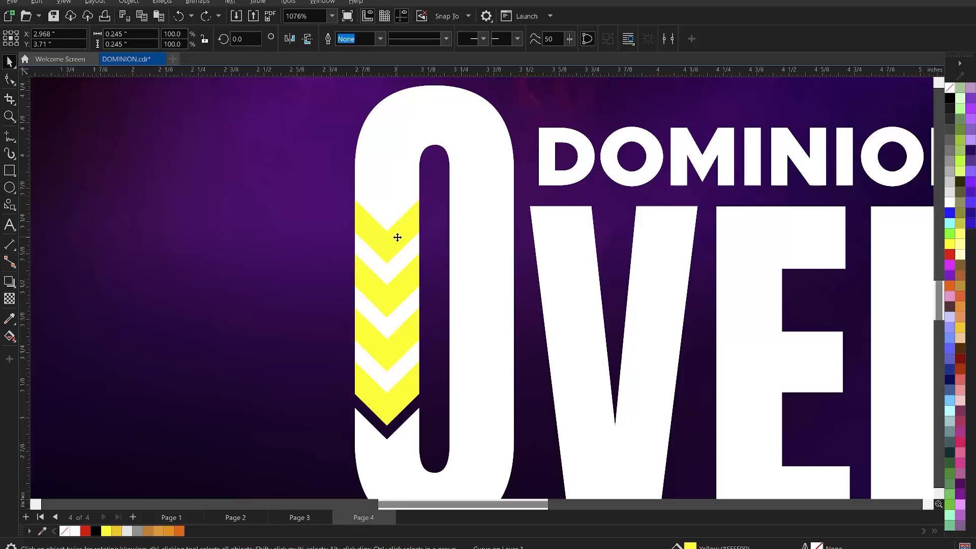
left_click_drag(397, 238, 396, 218)
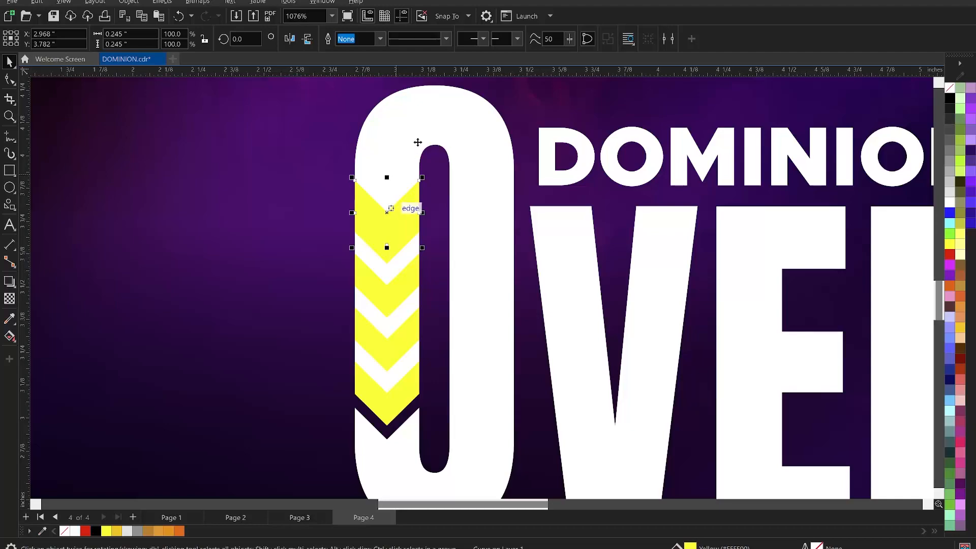
left_click(426, 128, "shift")
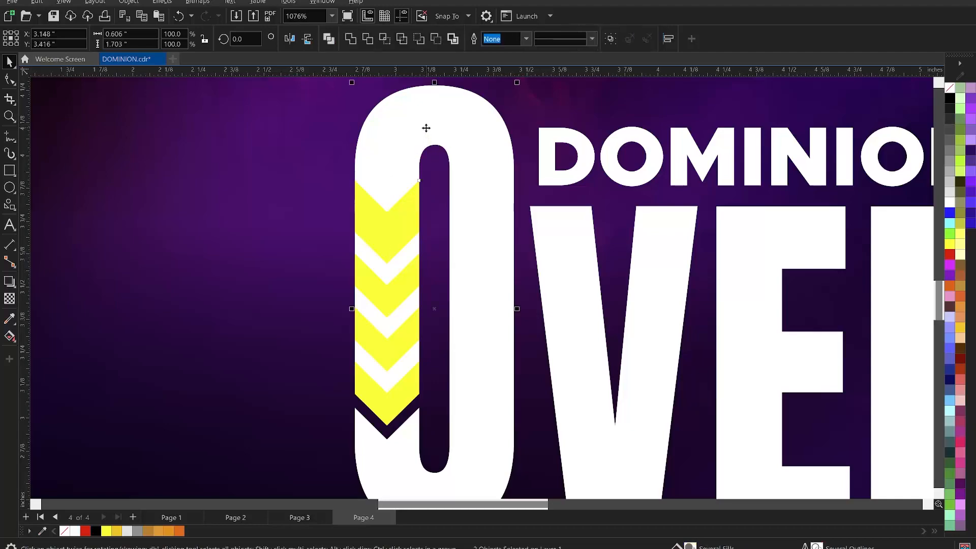
left_click(399, 222)
left_click(400, 220)
key("Escape")
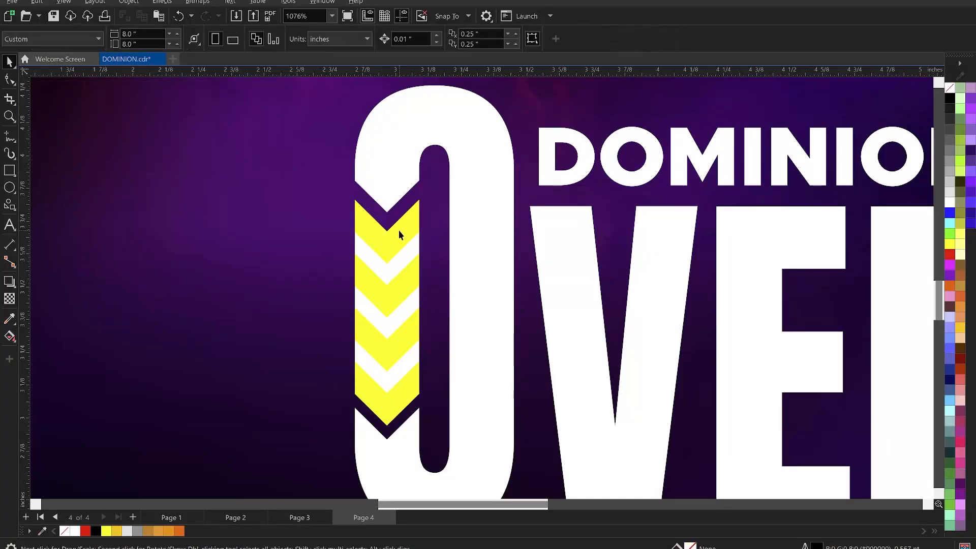
- Delete the O's nodes between the upper and lower notches to remove the white piece of stem behind the chevrons
scroll(401, 255, "down", 1)
left_click(402, 256)
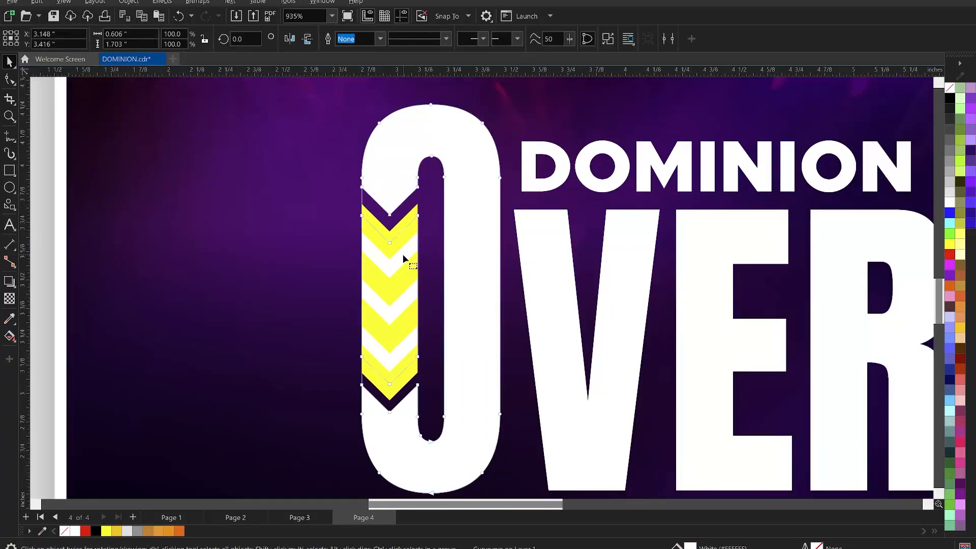
key("F10")
scroll(385, 275, "up", 2)
left_click_drag(343, 193, 439, 253)
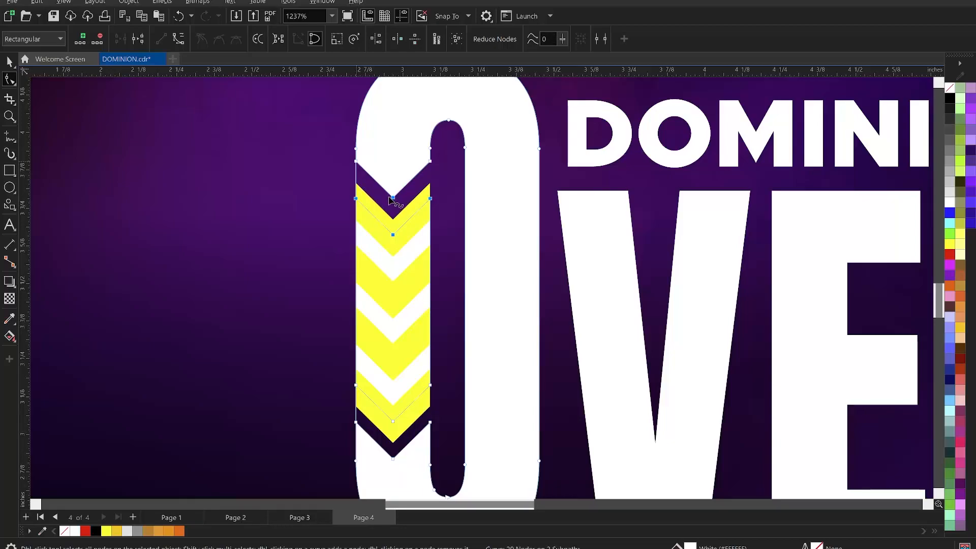
left_click(393, 197, "shift")
key("Delete")
left_click_drag(340, 273, 435, 416)
left_click(393, 422, "shift")
key("Delete")
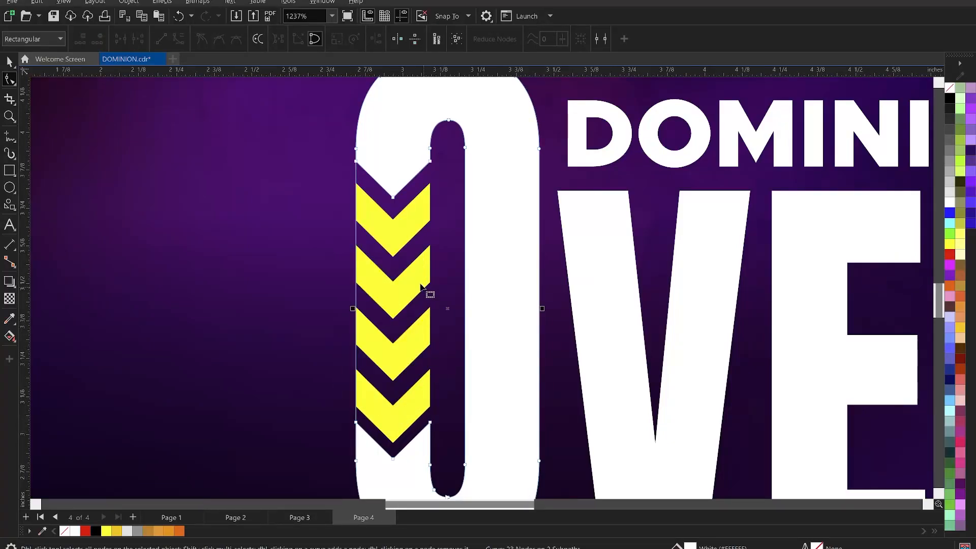
key("space")
scroll(356, 224, "down", 4)
scroll(352, 234, "down", 1)
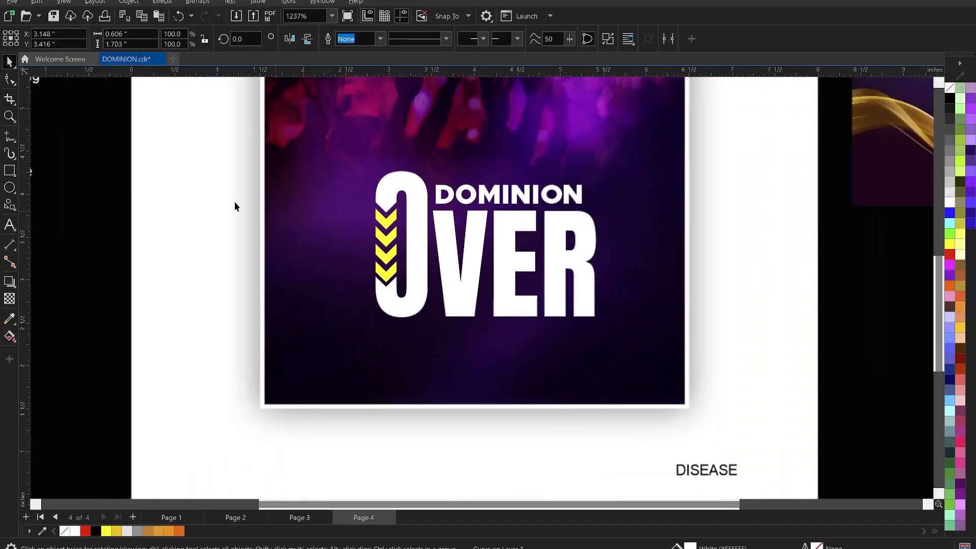
left_click(115, 190)
left_click_drag(121, 146, 264, 260)
key("ctrl+z")
left_click_drag(112, 179, 109, 211)
key("ctrl+z")
- Select all four yellow chevrons in the O's stem and fill them with white
left_click_drag(117, 178, 435, 312)
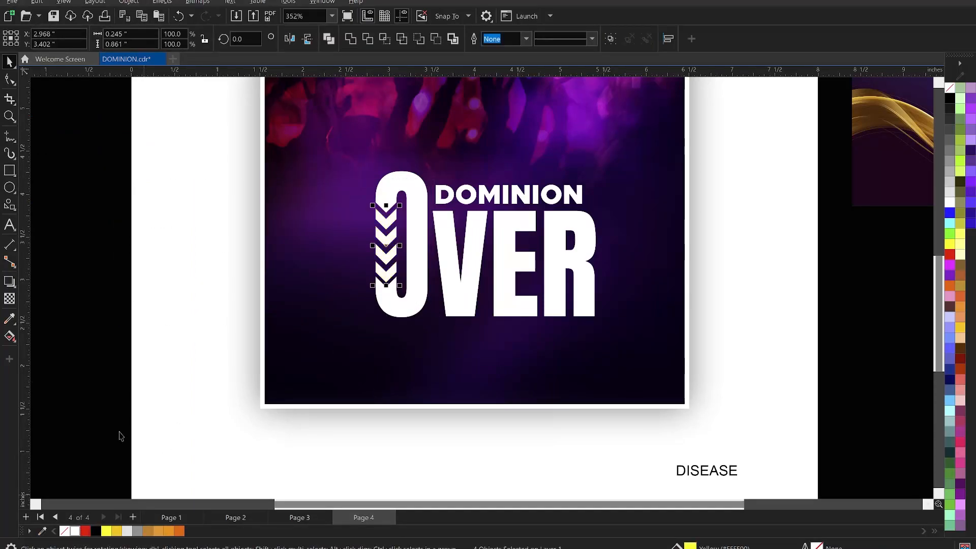
left_click(127, 277)
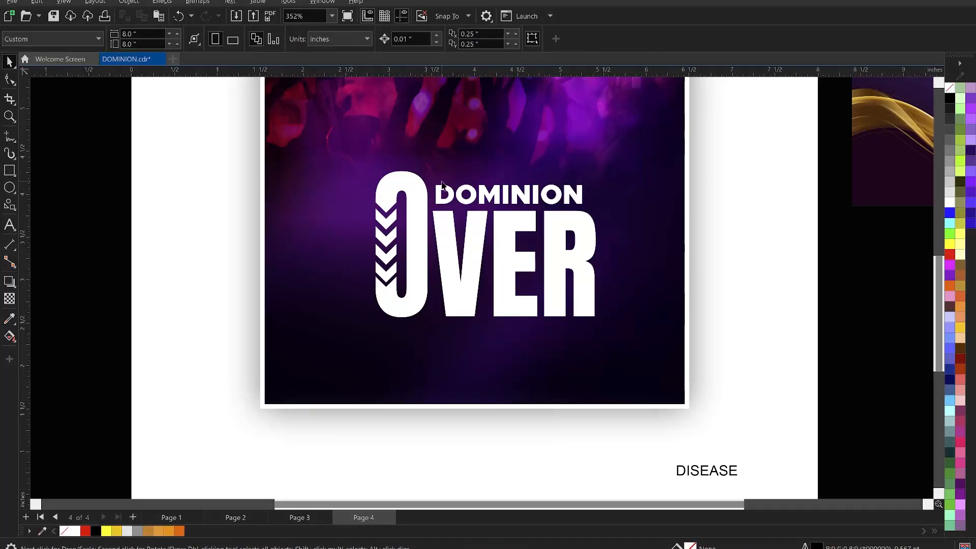
scroll(465, 218, "down", 1)
scroll(465, 218, "up", 1)
- Convert the R of OVER to curves and extend its right leg downward until the letter is about 1.61 in tall
left_click(579, 294)
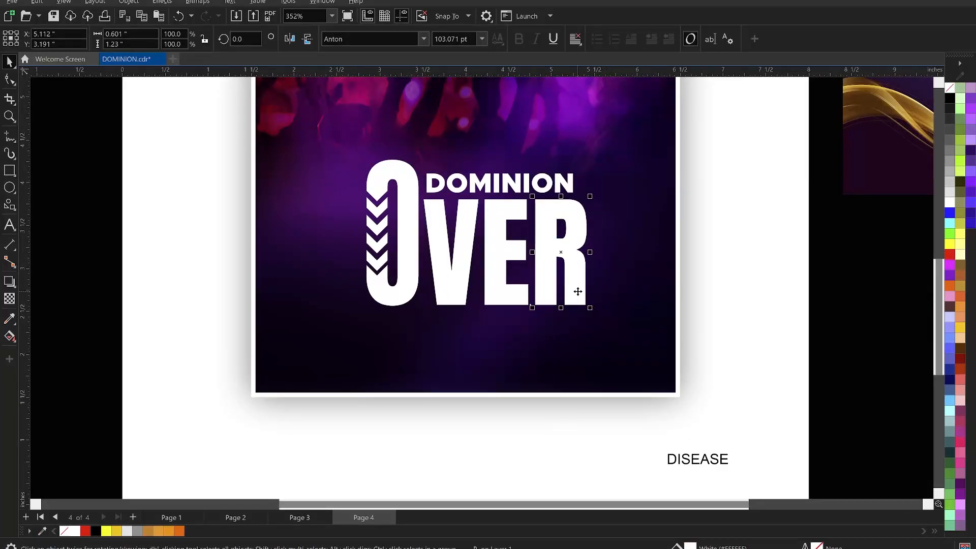
key("ctrl+q")
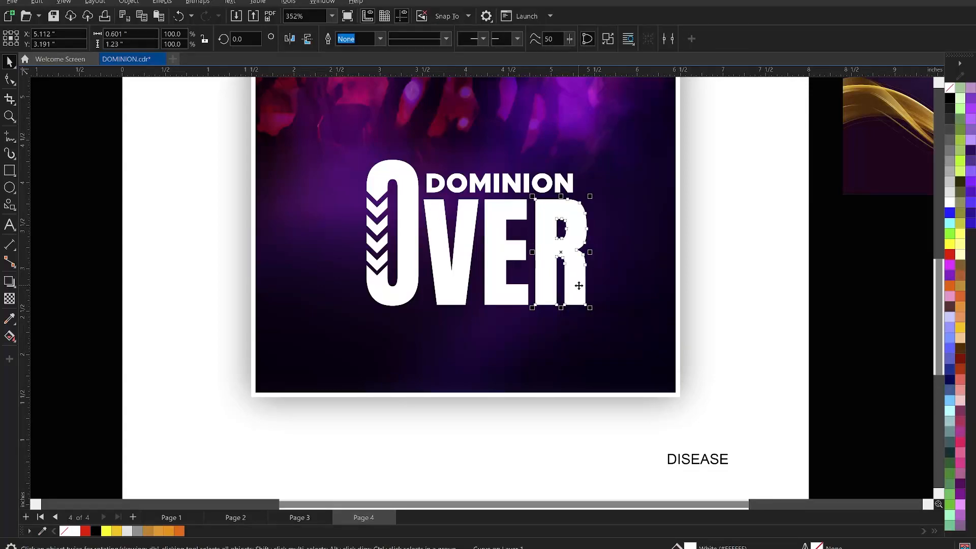
key("F10")
left_click_drag(610, 288, 564, 329)
key("ctrl+Down")
key("ctrl+Down")
key("ctrl+Down")
key("ctrl+Down")
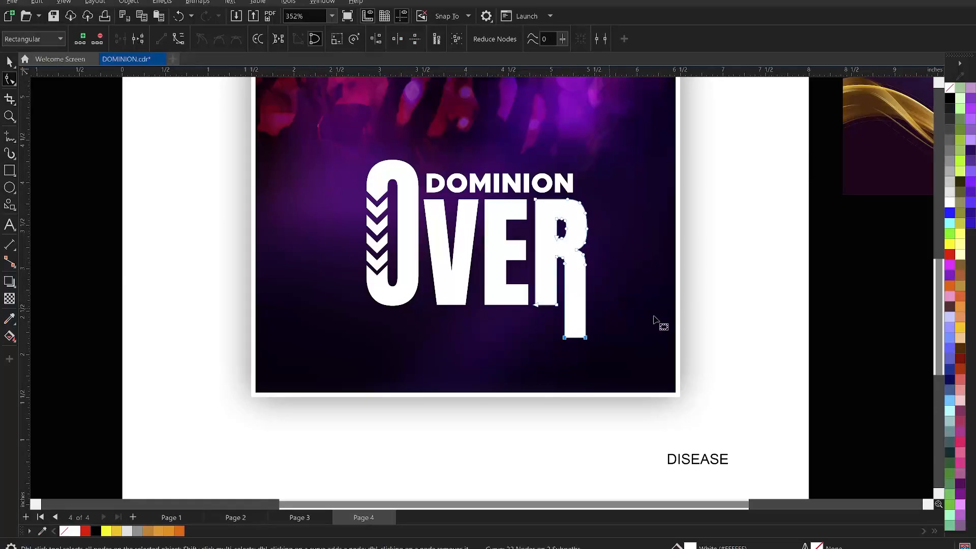
left_click(860, 285)
key("space")
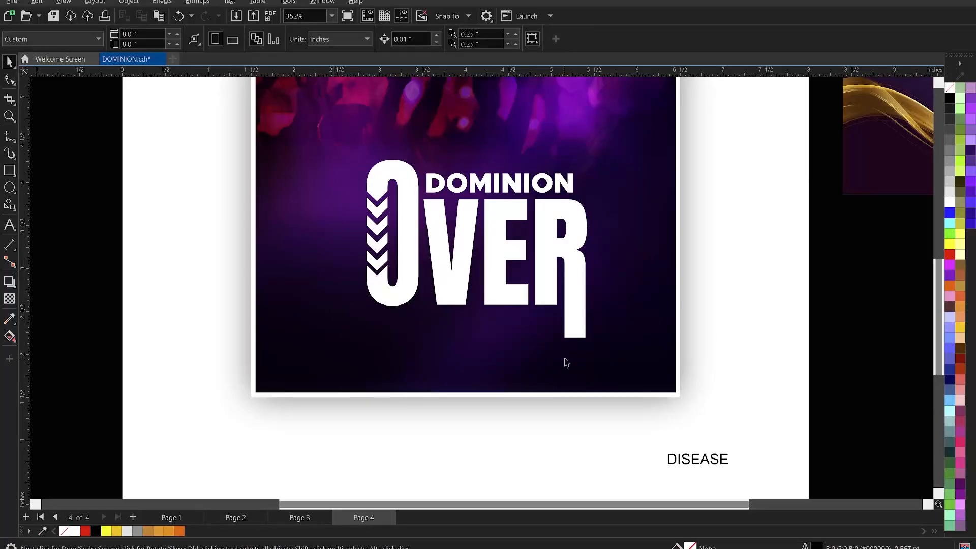
- Draw a rectangle about 2.12 by 0.36 in beneath OVER, ending beside the R's extended leg, with white fill and no outline
left_click(579, 321)
key("space")
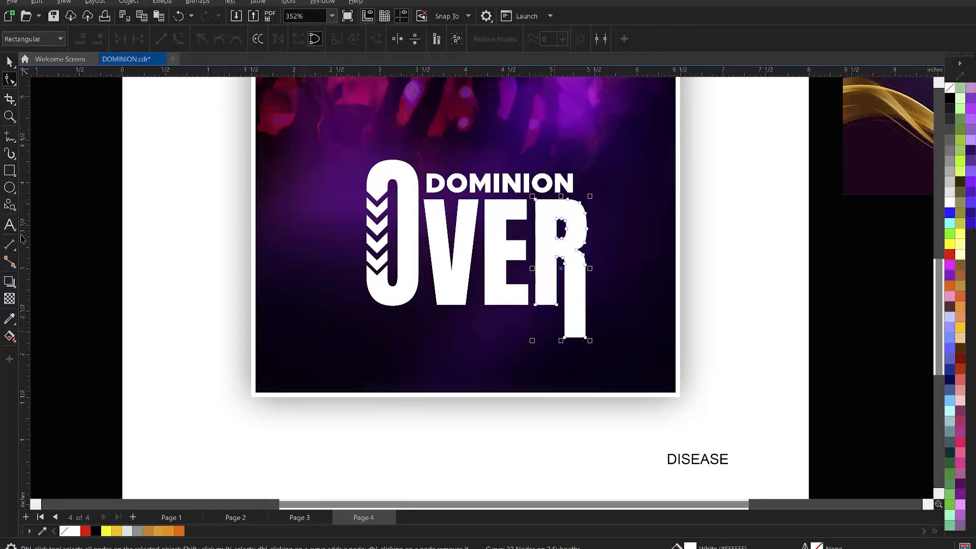
key("space")
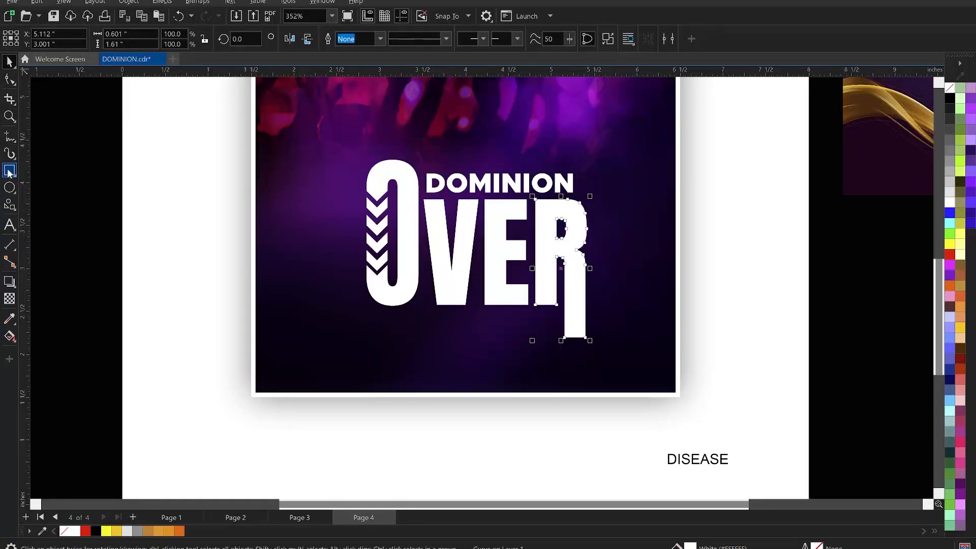
left_click(9, 172)
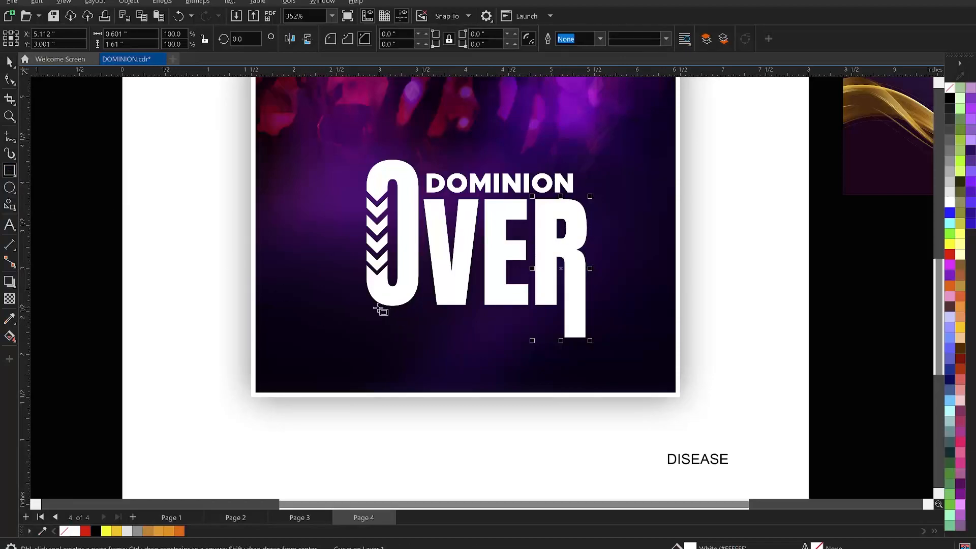
left_click_drag(378, 307, 561, 338)
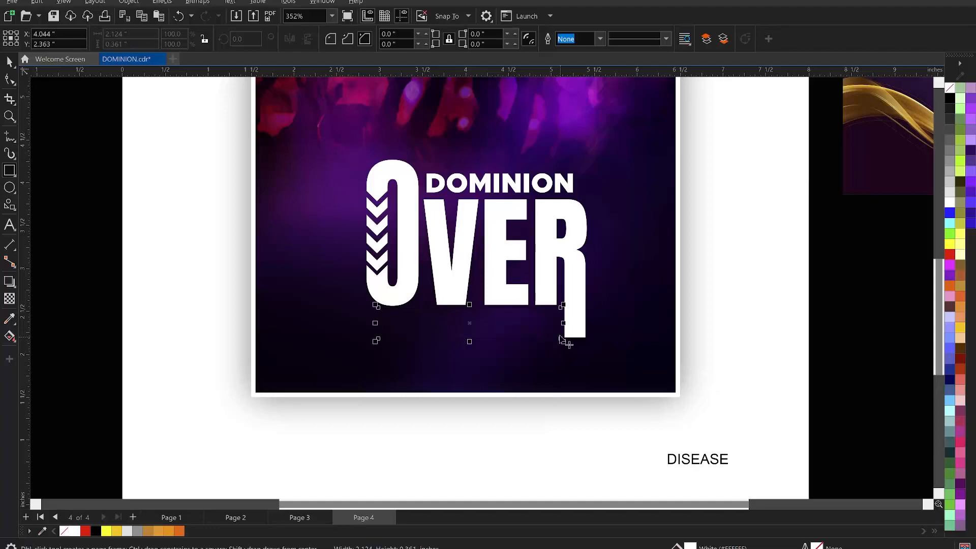
key("space")
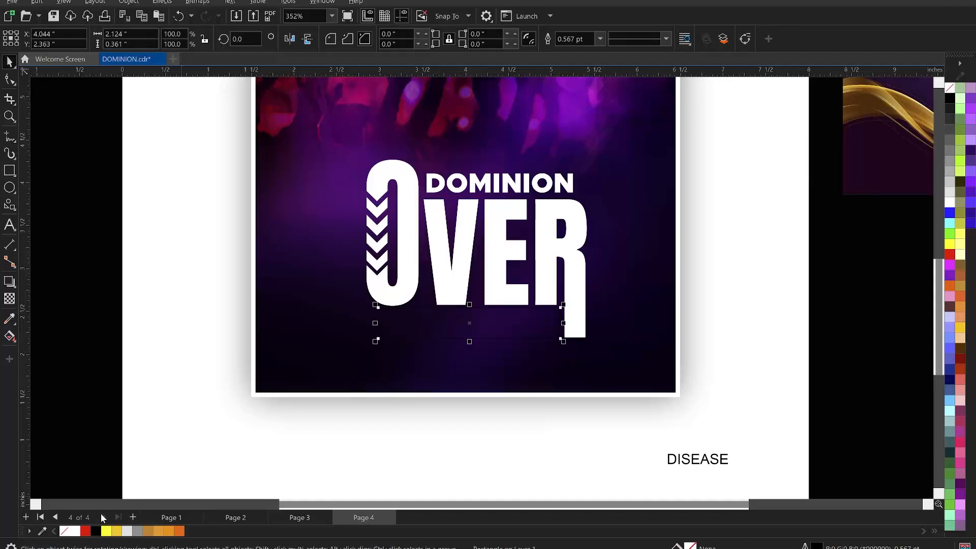
left_click(74, 532)
left_click(259, 416)
left_click(448, 323)
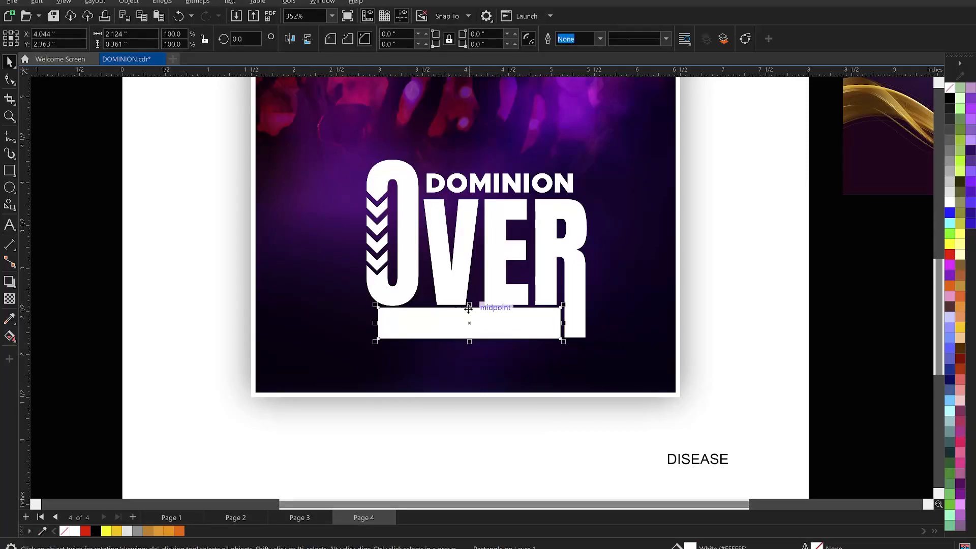
- Select the DOMINION OVER lettering with its chevrons, excluding the rectangle below, and fill it with black
scroll(468, 311, "down", 1)
left_click(272, 197)
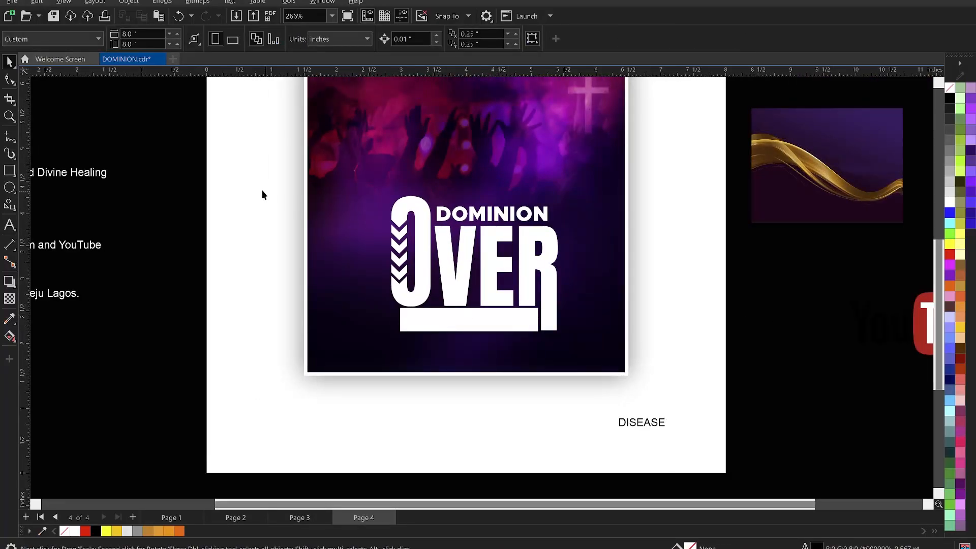
left_click_drag(191, 171, 624, 376)
left_click_drag(434, 320, 436, 243)
left_click_drag(479, 158, 476, 228)
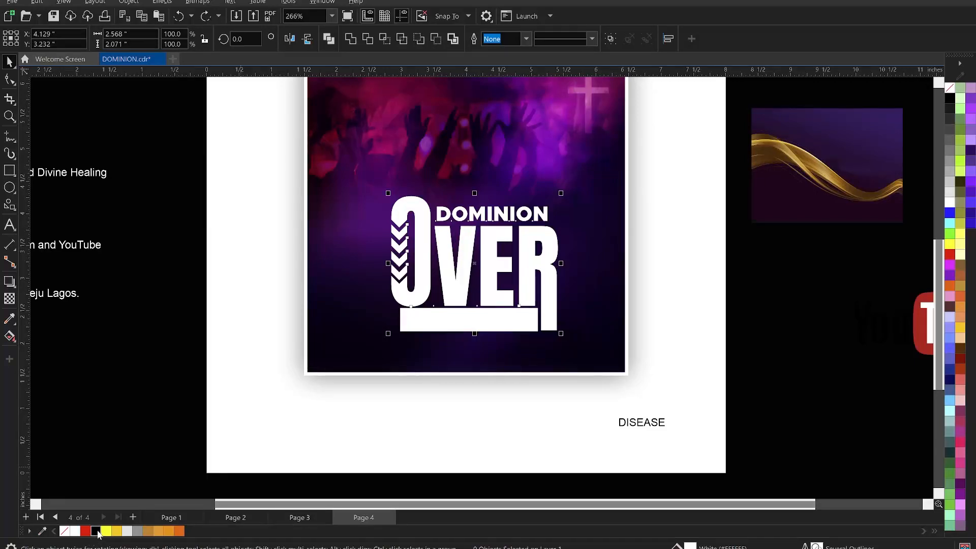
left_click(96, 531)
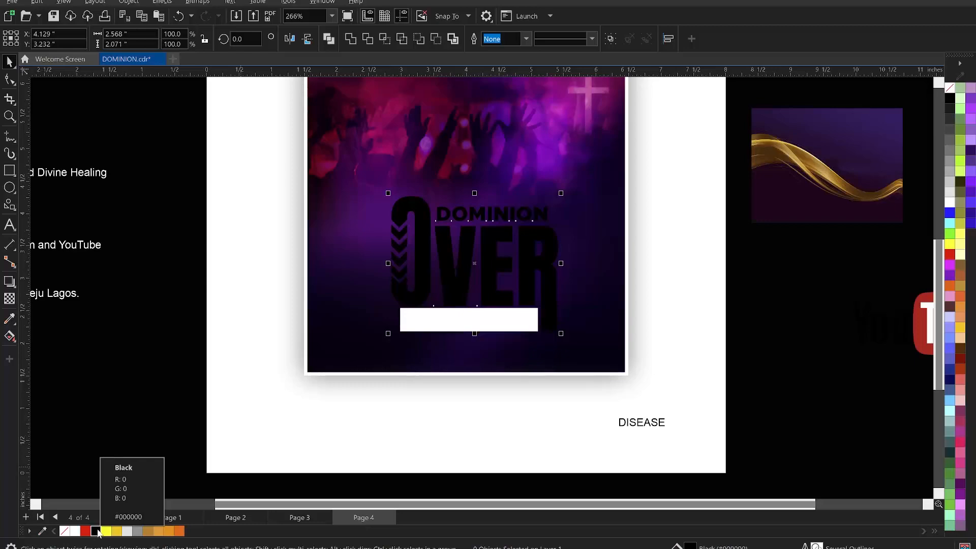
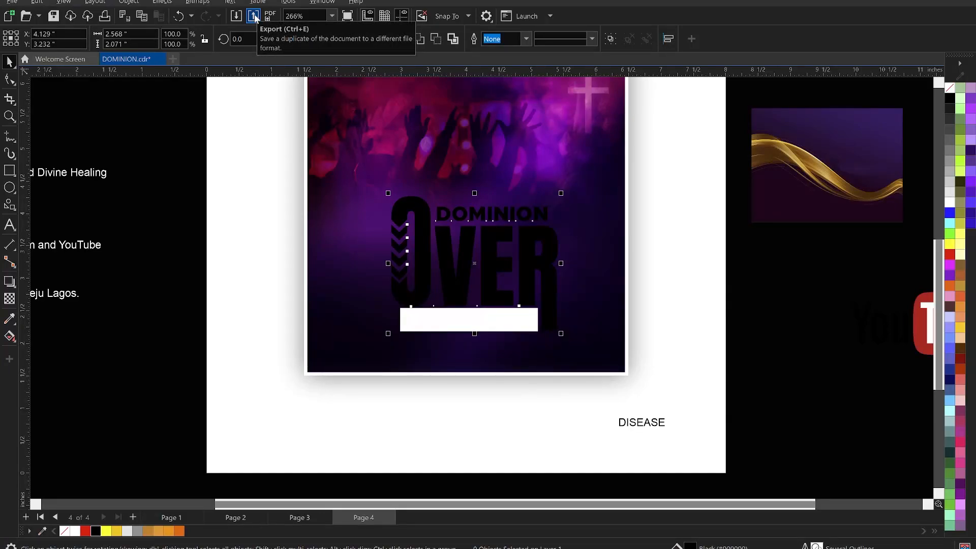
- Export only the selected lettering to Downloads as a transparent RGB PNG named DOMINION
left_click(254, 16)
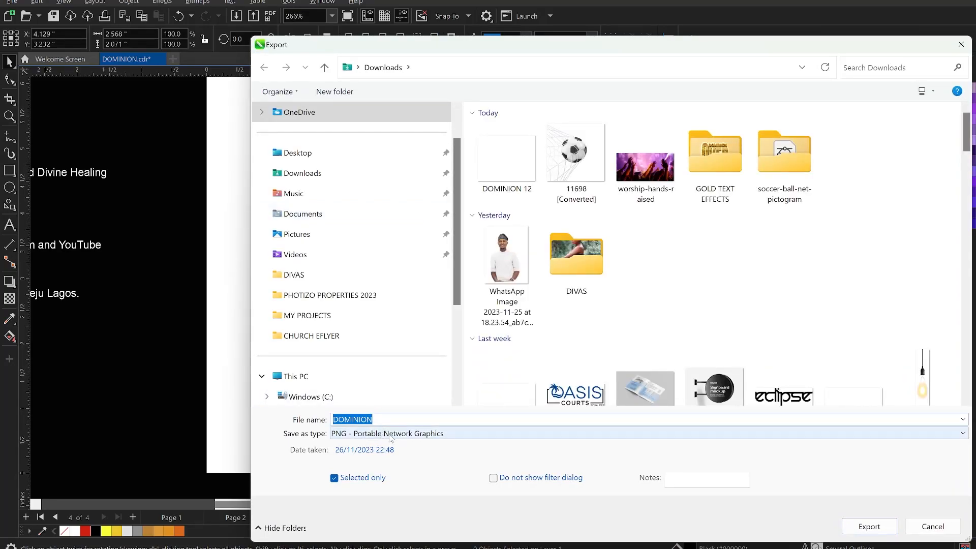
left_click(384, 436)
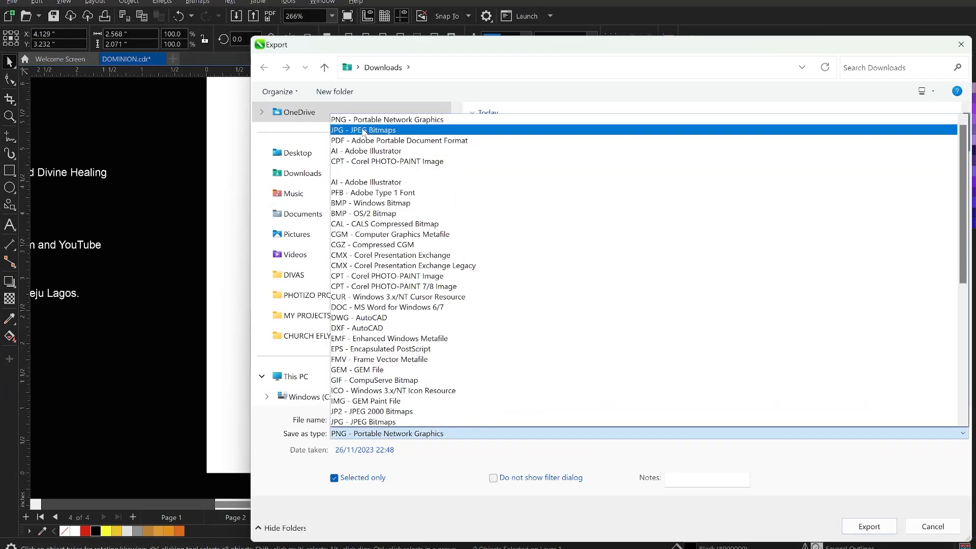
left_click(364, 119)
left_click(867, 527)
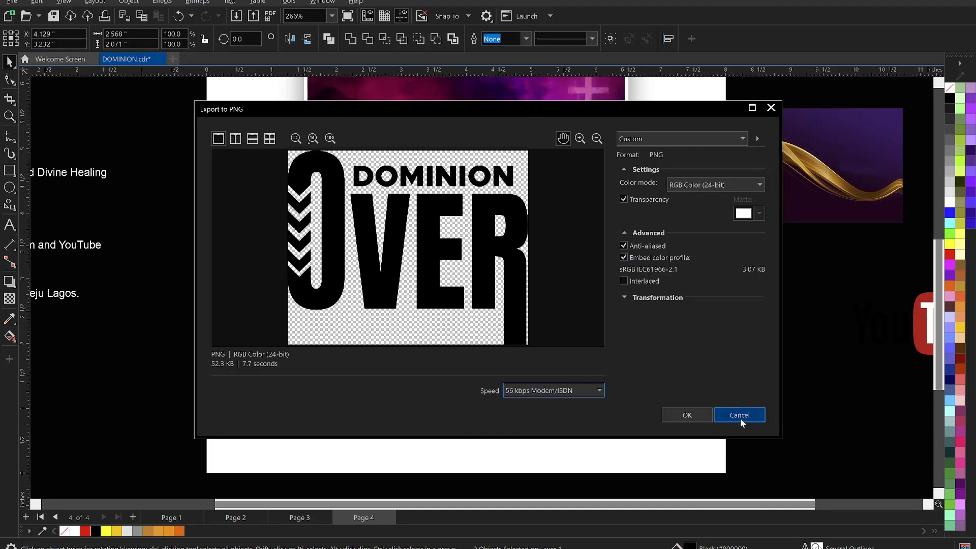
left_click(691, 415)
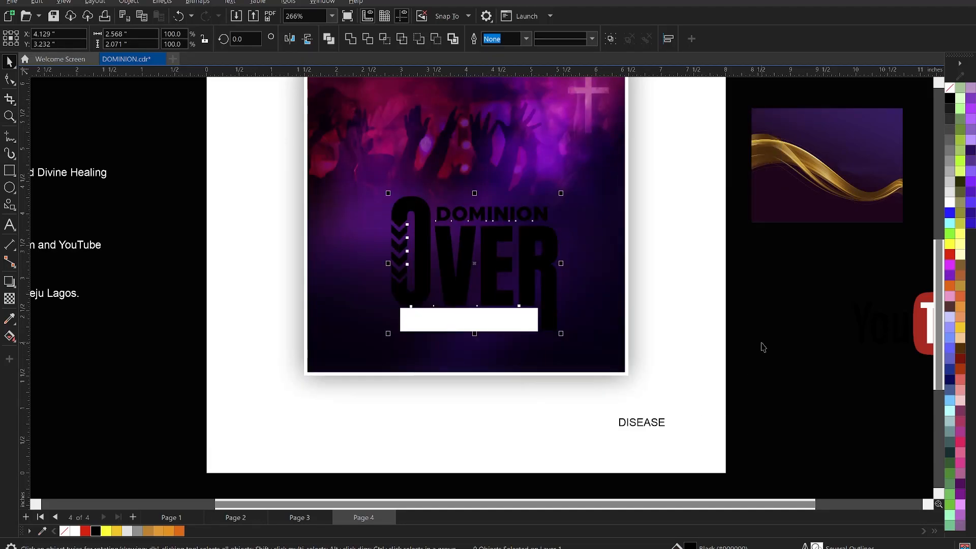
left_click(763, 347)
- Switch to File Explorer and open the 017_3d Photoshop file from the TEXT EFFECT archive in the CHURCH EFLYER folder
mouse_move(488, 547)
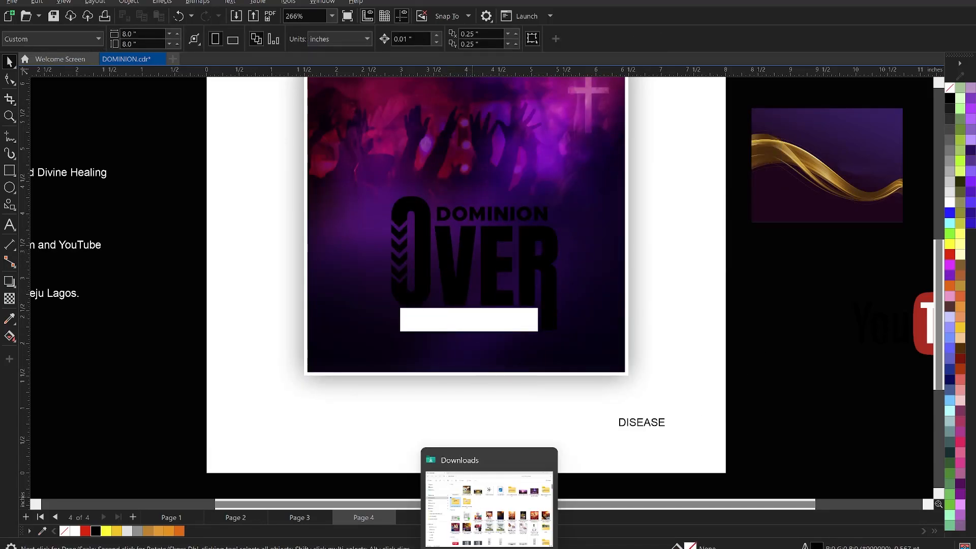
left_click(509, 521)
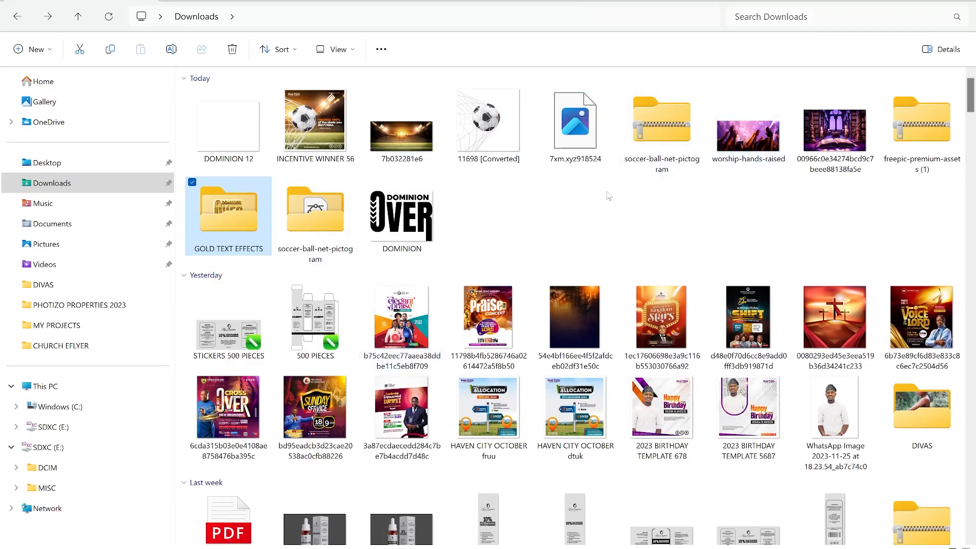
left_click(88, 346)
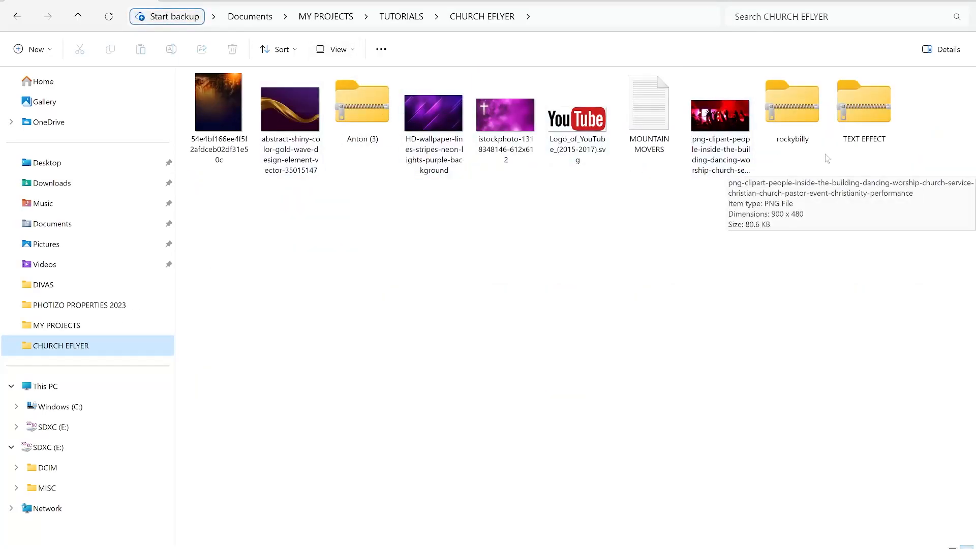
double_click(868, 113)
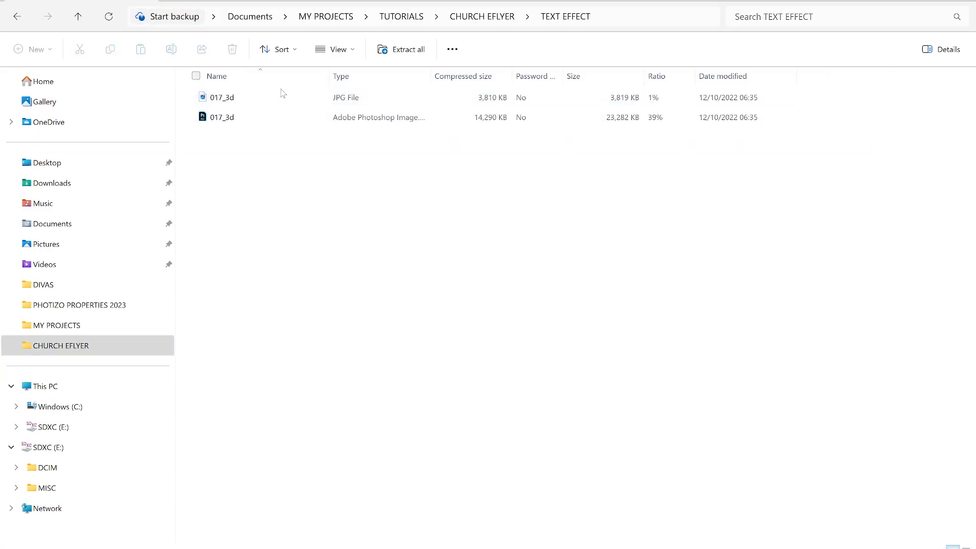
double_click(270, 97)
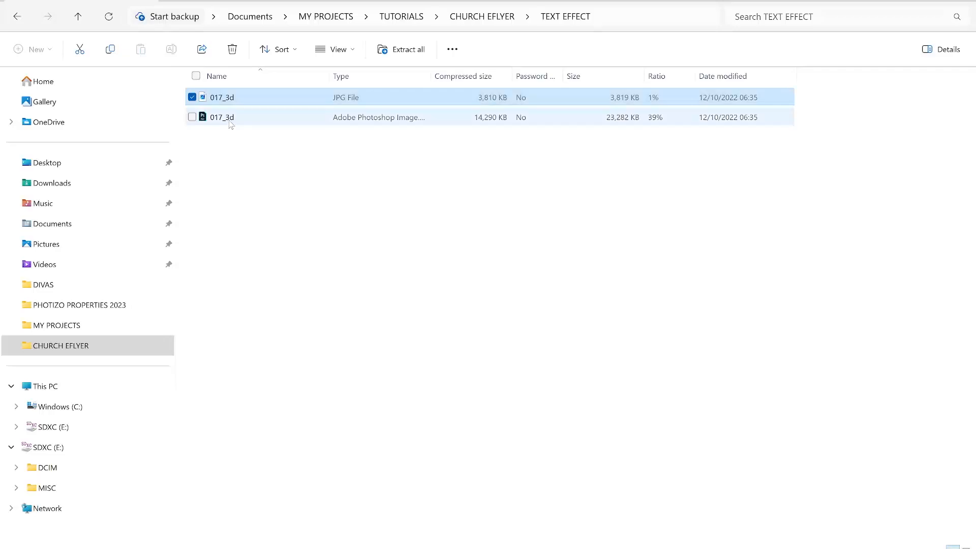
left_click(229, 118)
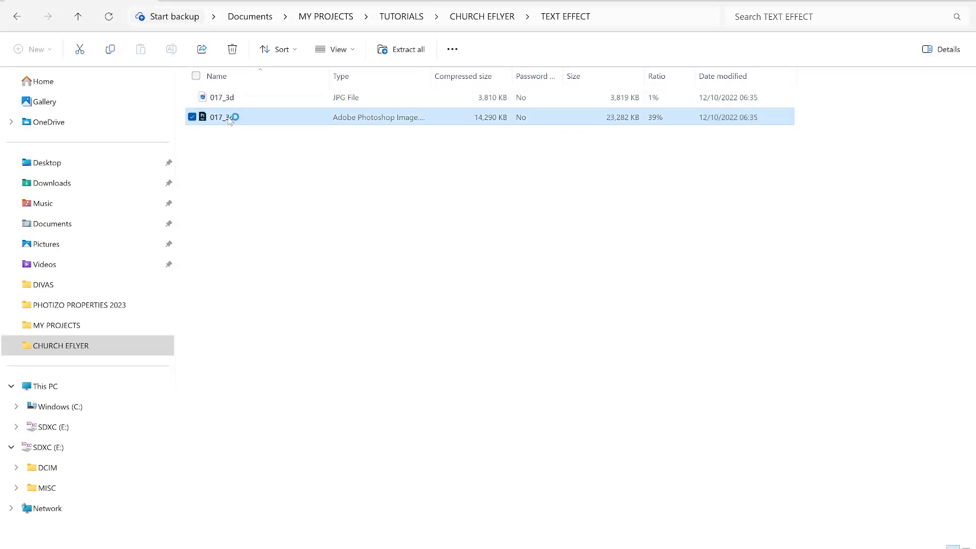
double_click(228, 117)
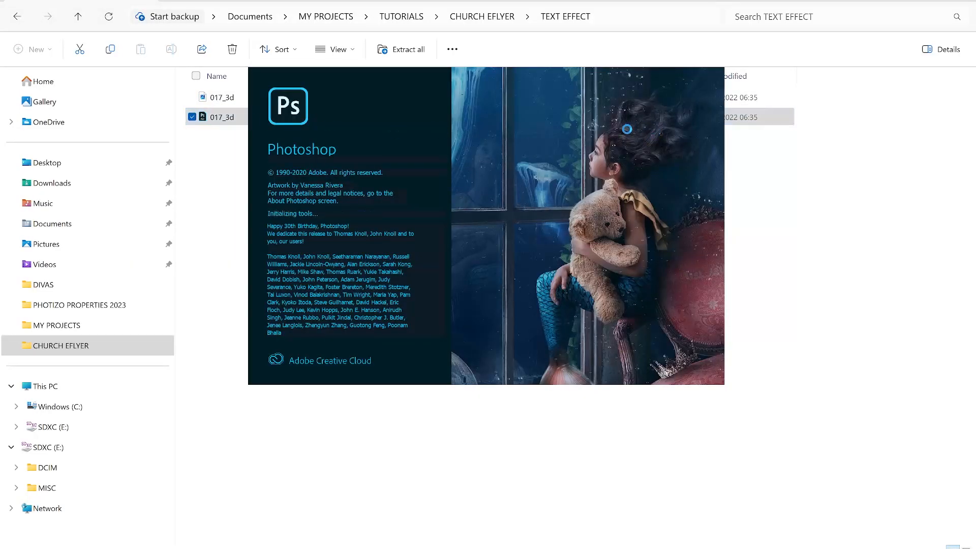
left_click(417, 303)
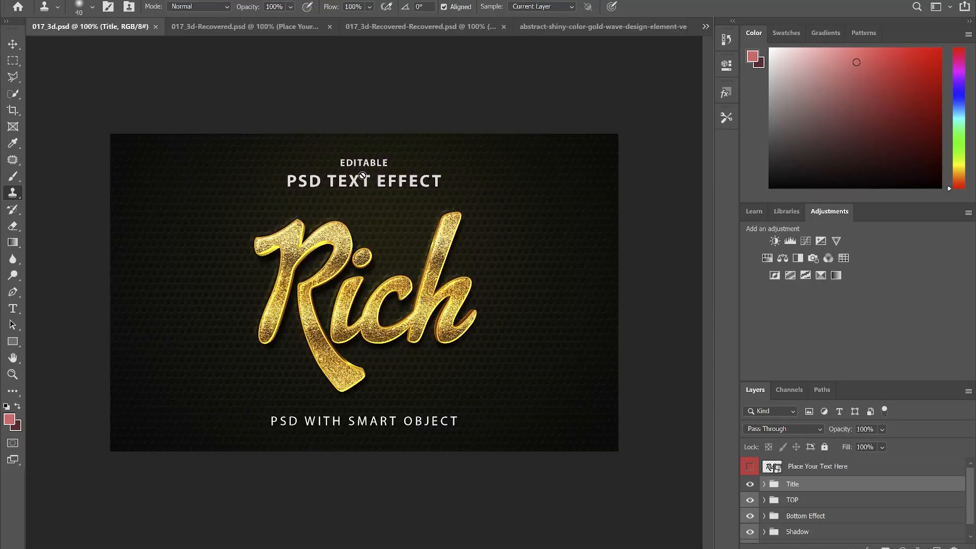
- Hide the Background and Title groups of the gold text effect, leaving only the gold lettering and its shadow visible
left_click(12, 45)
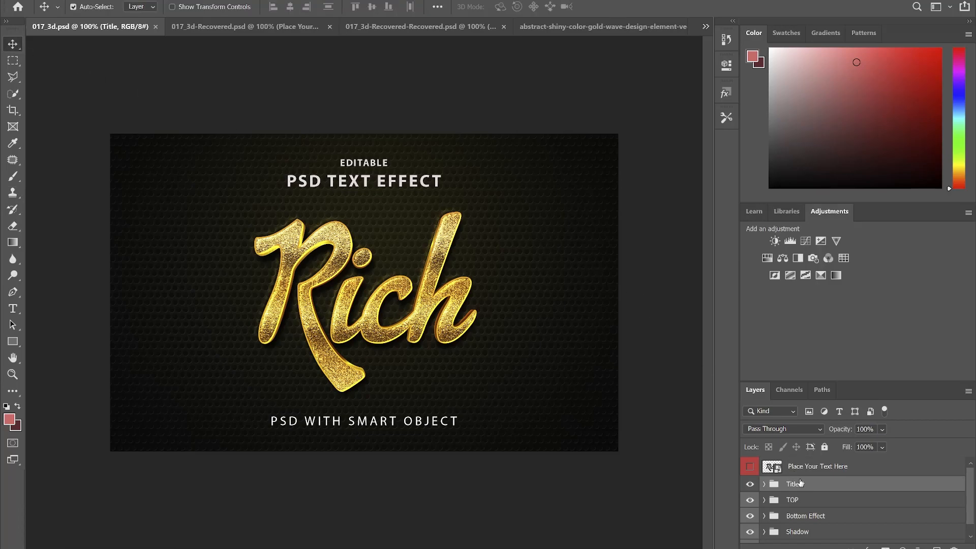
scroll(813, 498, "down", 1)
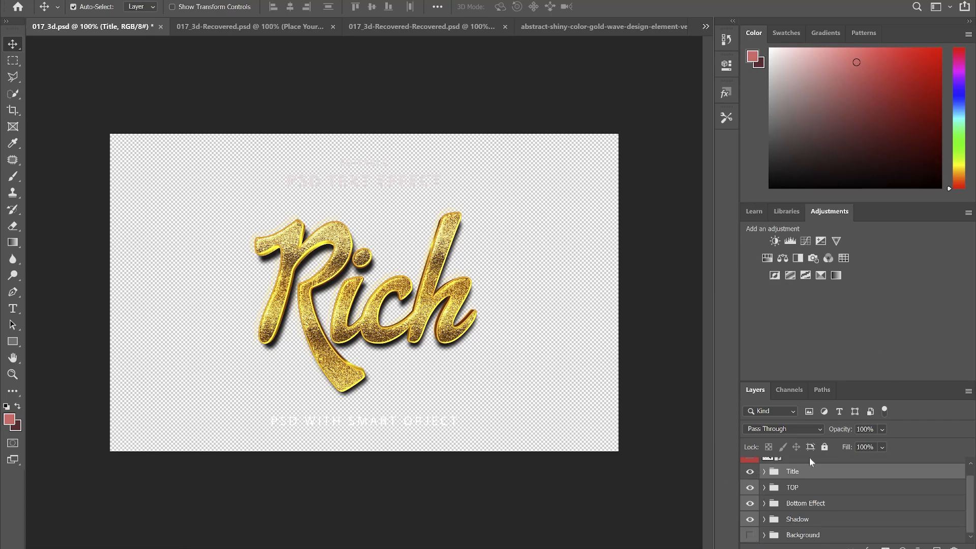
left_click(750, 471)
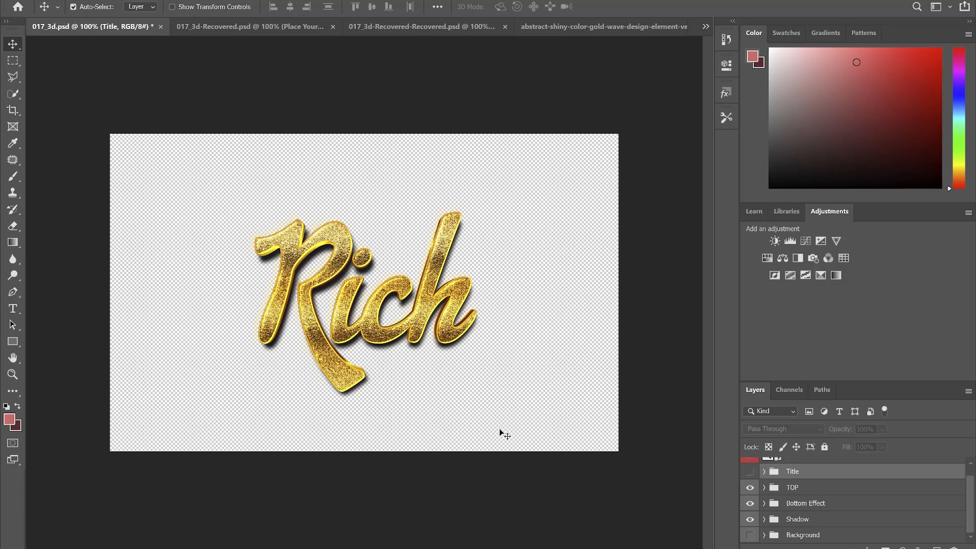
scroll(795, 507, "up", 1)
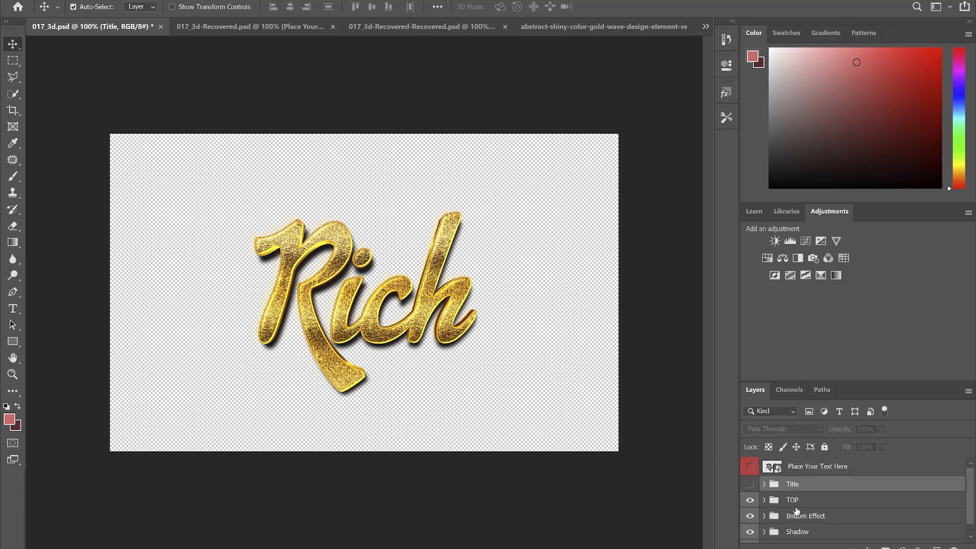
- Open the contents of the Place Your Text Here smart object and dismiss the font replacement
left_click(818, 467)
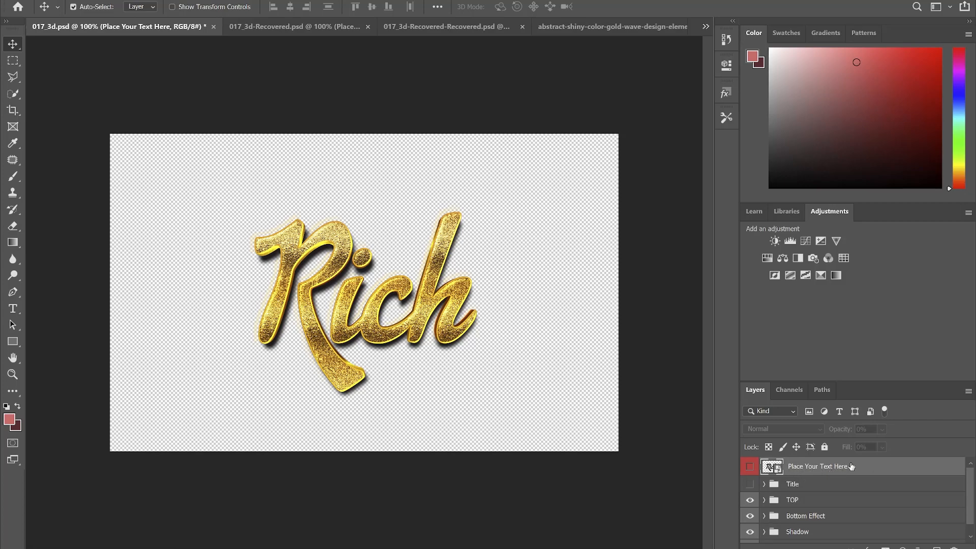
double_click(772, 466)
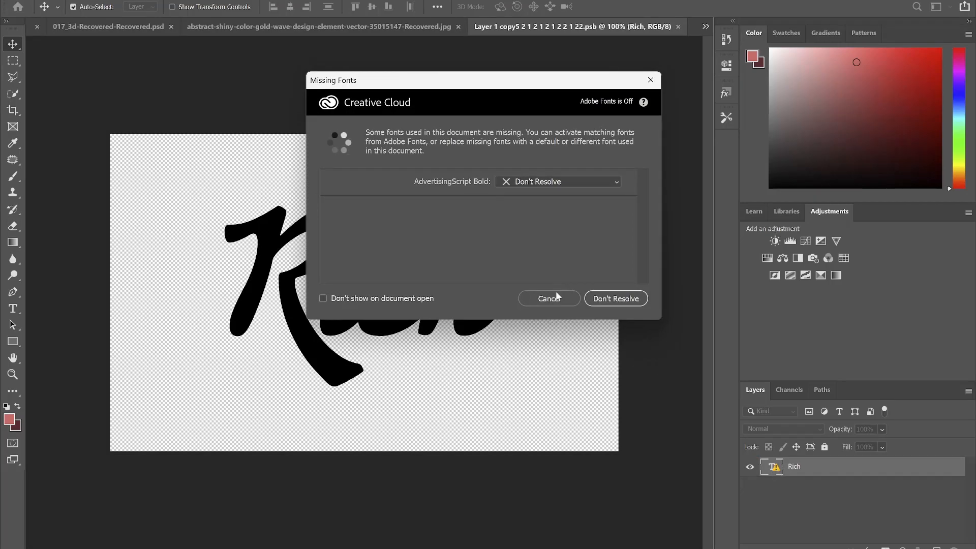
left_click(557, 295)
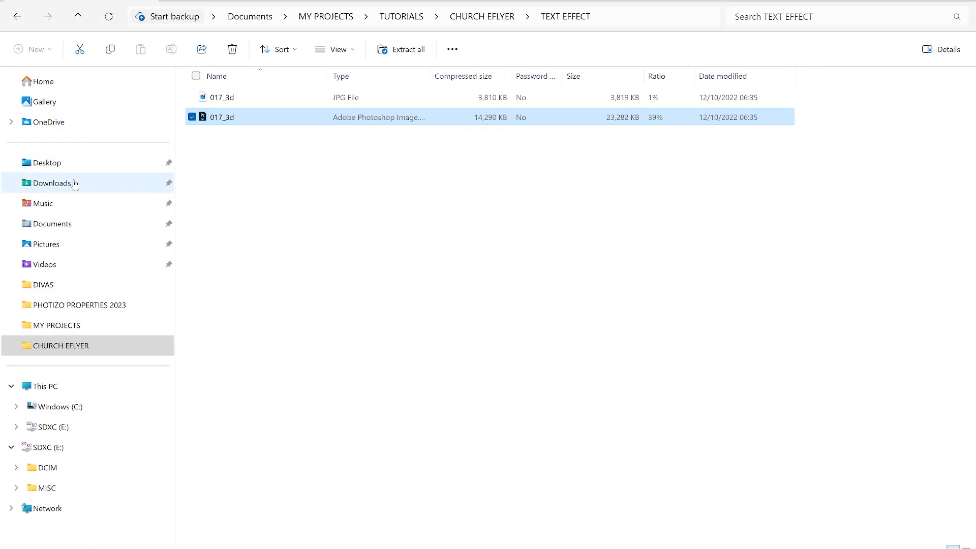
- Place the DOMINION PNG from Downloads into the smart object, scaled to about 146%, and hide the Rich text layer
left_click(74, 184)
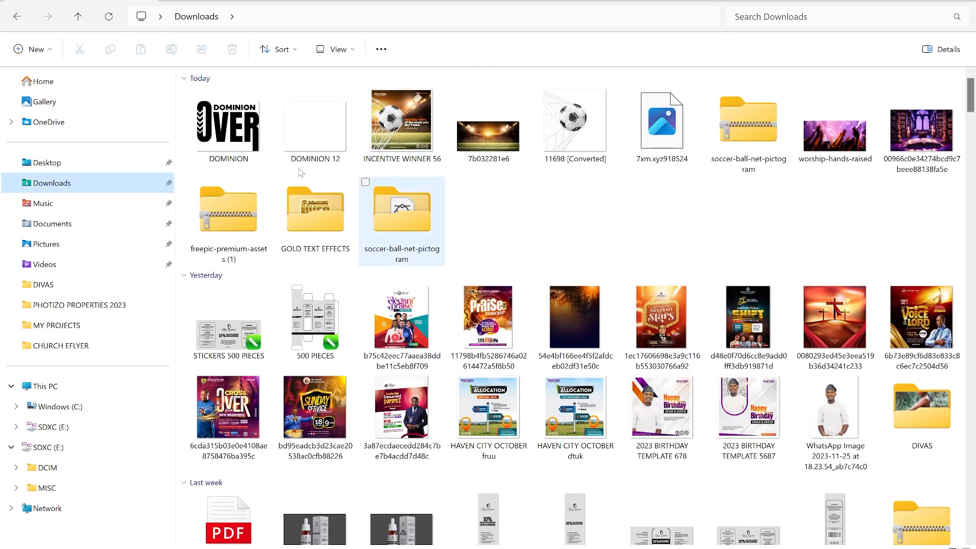
left_click(230, 130)
left_click_drag(218, 127, 339, 274)
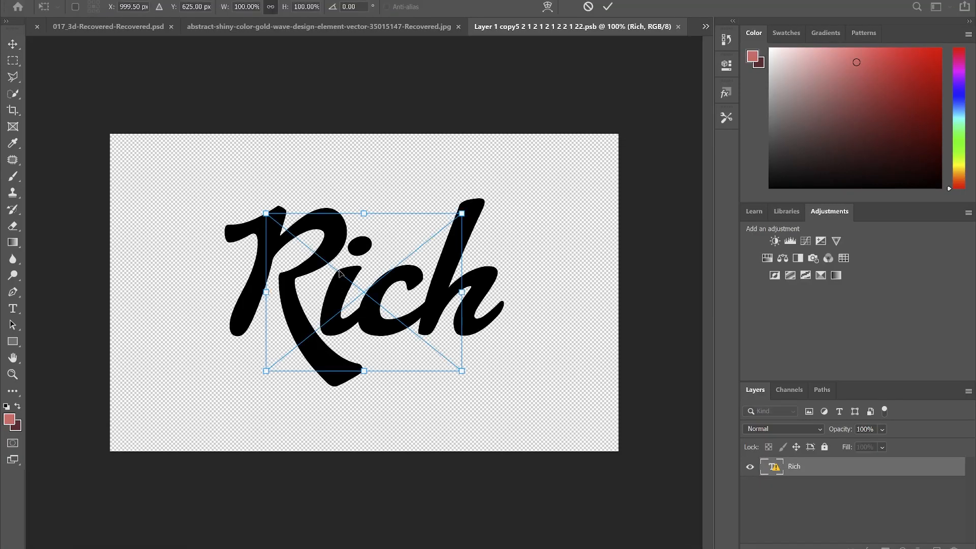
left_click_drag(462, 370, 511, 401)
key("Return")
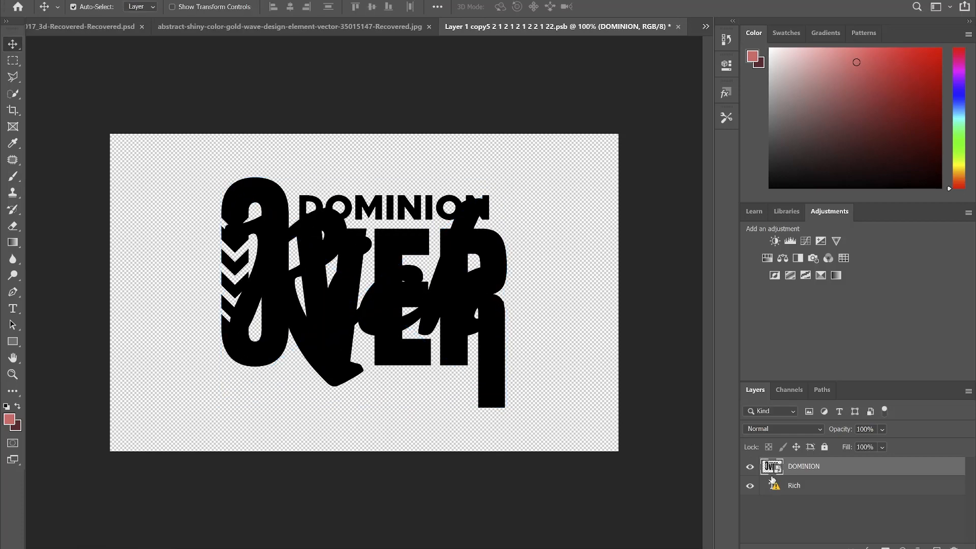
left_click(751, 487)
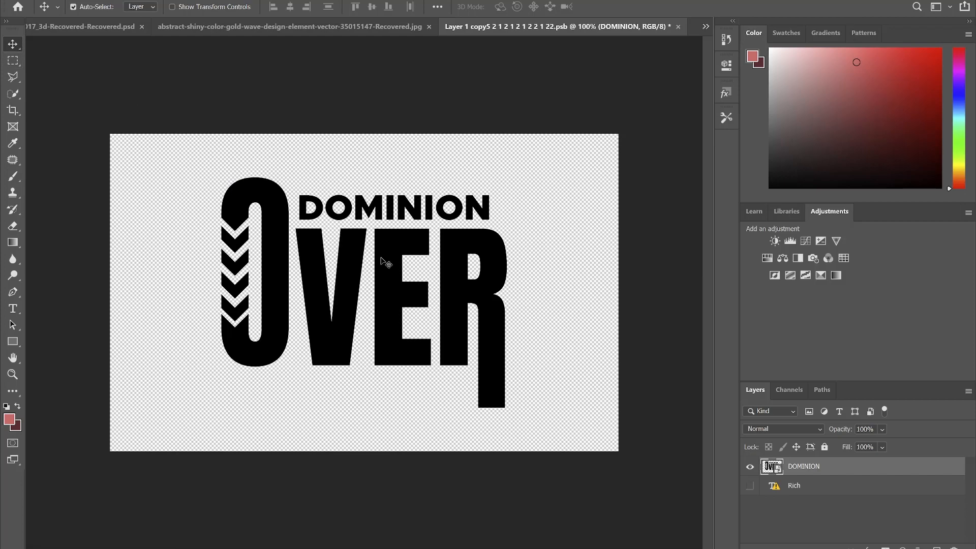
- Enlarge the DOMINION lettering further about its centre within the canvas, and save and close the smart object's document
key("ctrl")
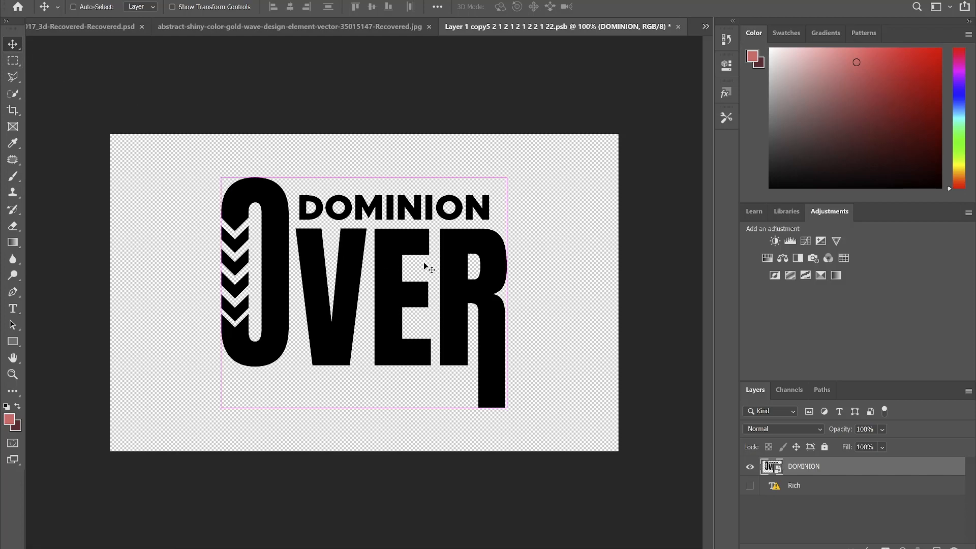
key("ctrl+t")
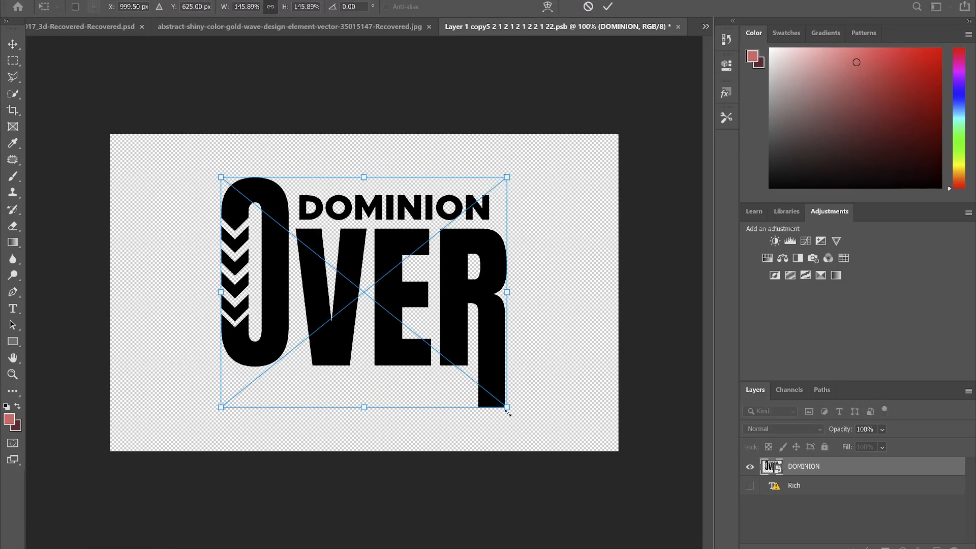
left_click_drag(509, 410, 530, 432)
key("Return")
key("ctrl+s")
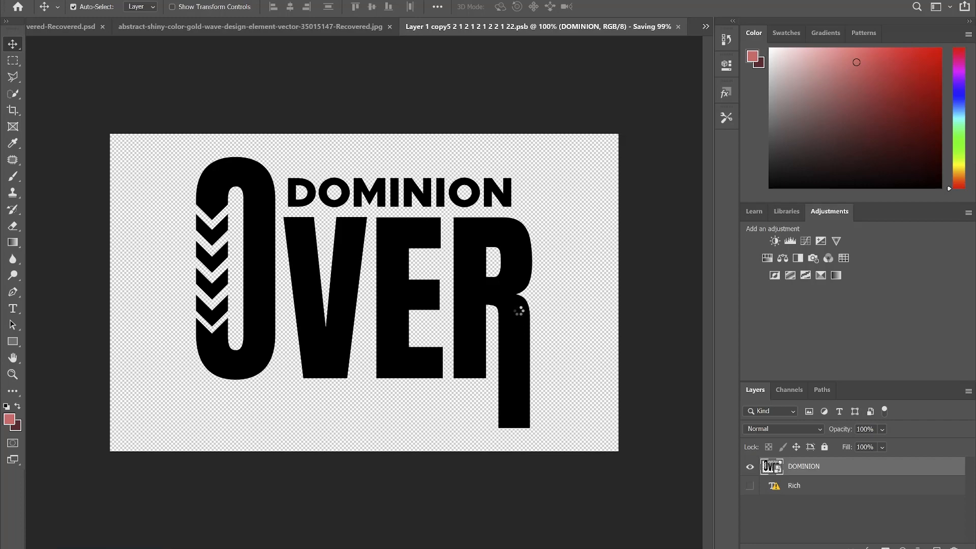
left_click(679, 25)
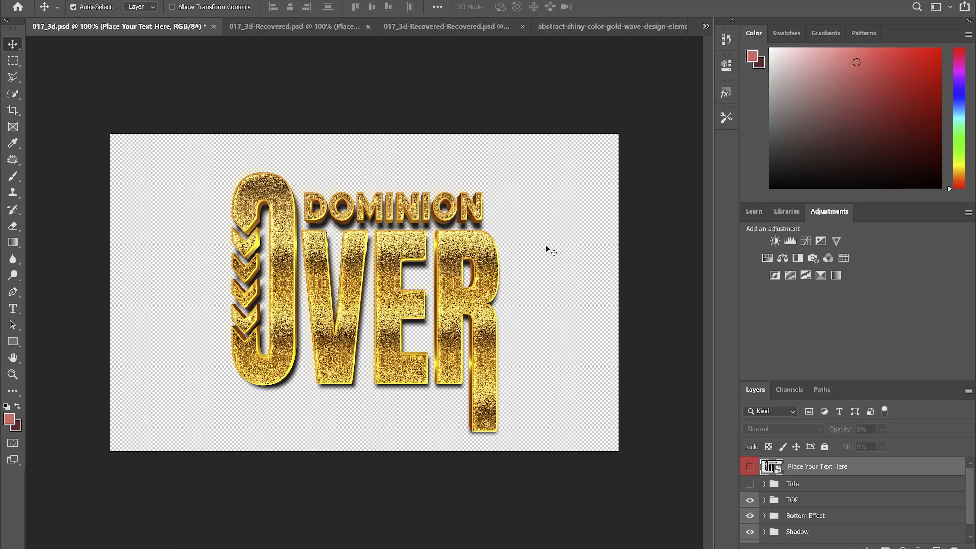
- Save a PNG copy of the gold DOMINION OVER artwork as 017_3d DEE in Downloads, using the large file size option
key("ctrl+shift+s")
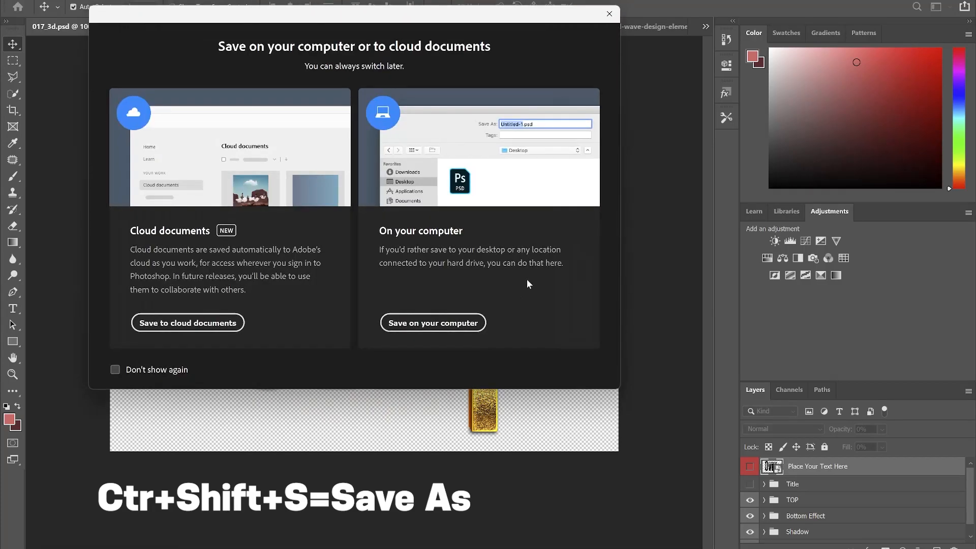
left_click(467, 324)
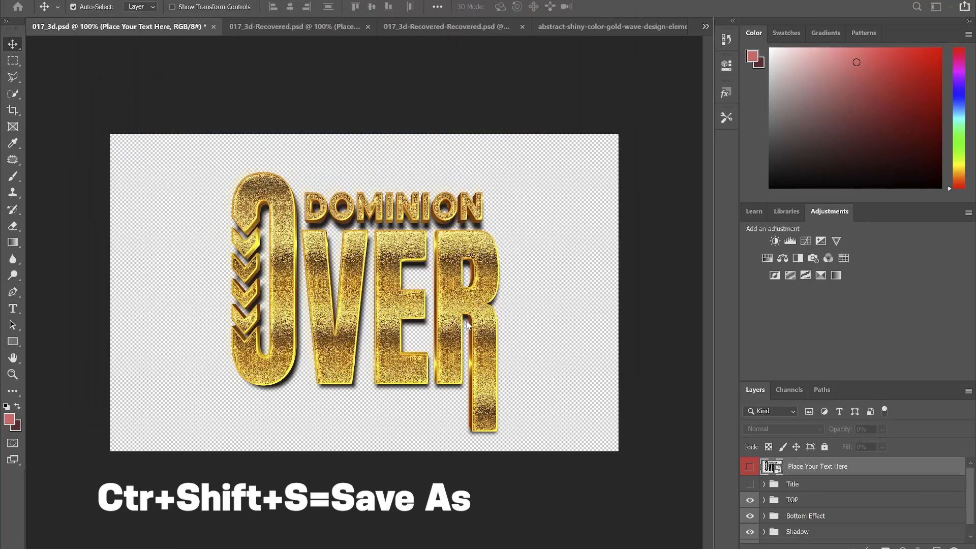
left_click(144, 219)
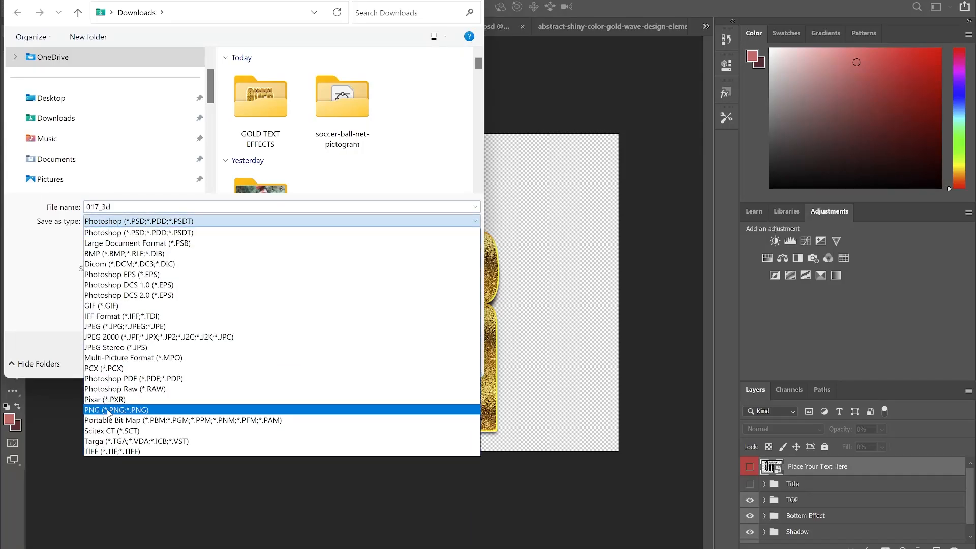
left_click(108, 410)
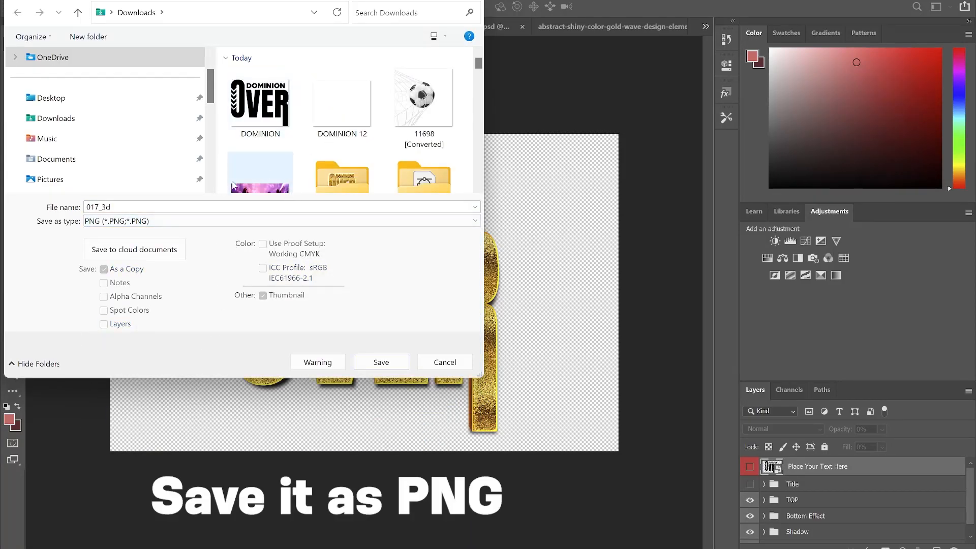
left_click(136, 206)
left_click(136, 206)
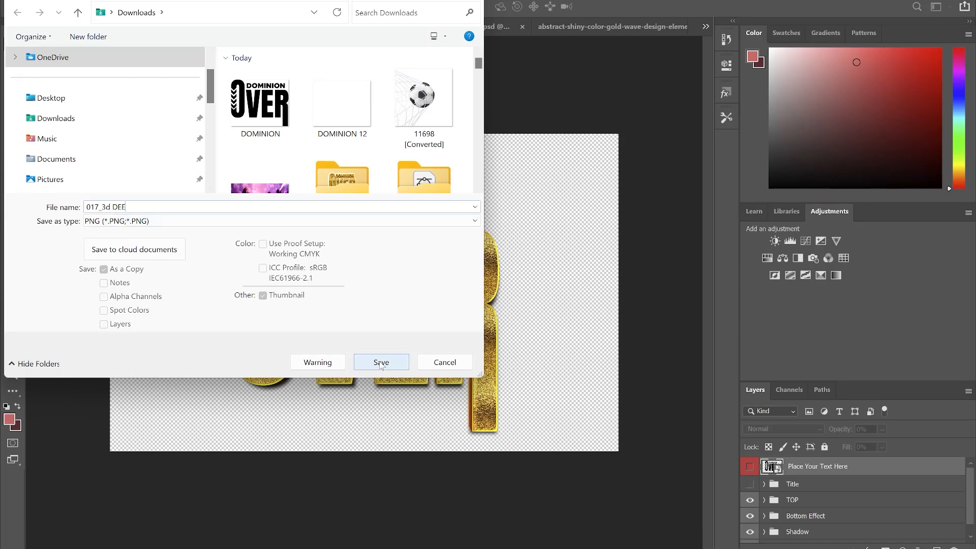
left_click(381, 362)
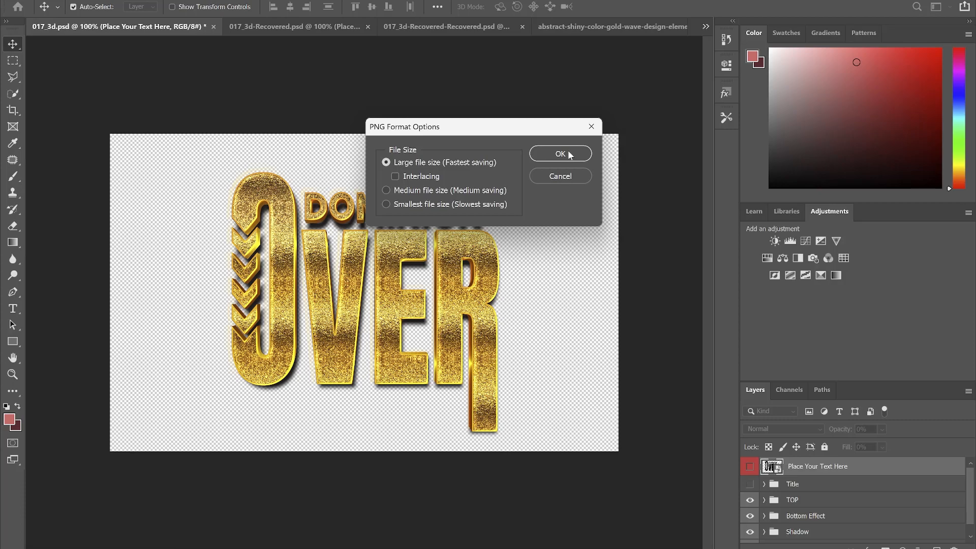
left_click(569, 154)
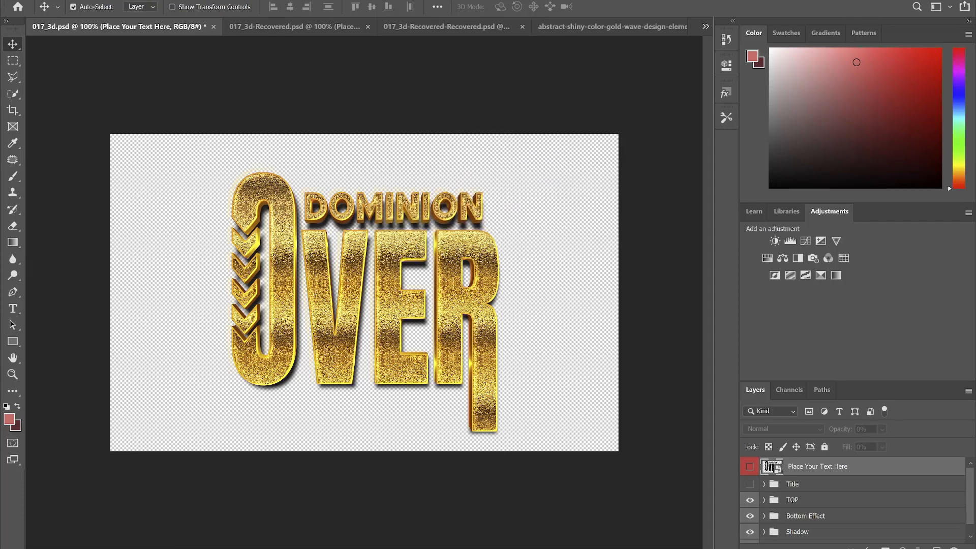
- Switch to CorelDRAW, recolour the flat DOMINION O-V-E part of the title white, and move the whole title off the page
left_click(918, 2)
left_click(918, 2)
scroll(478, 209, "down", 1)
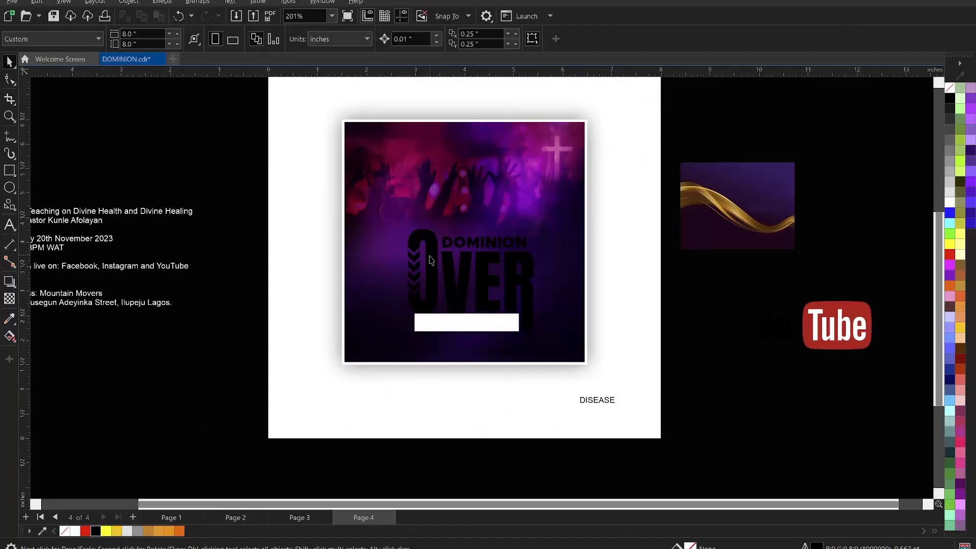
left_click_drag(240, 192, 570, 330)
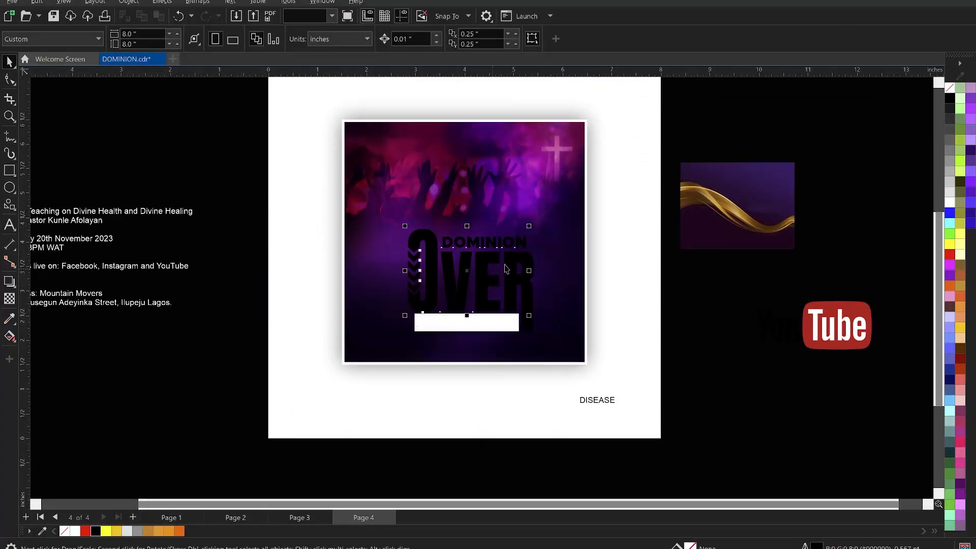
left_click(75, 531)
left_click(516, 281, "shift")
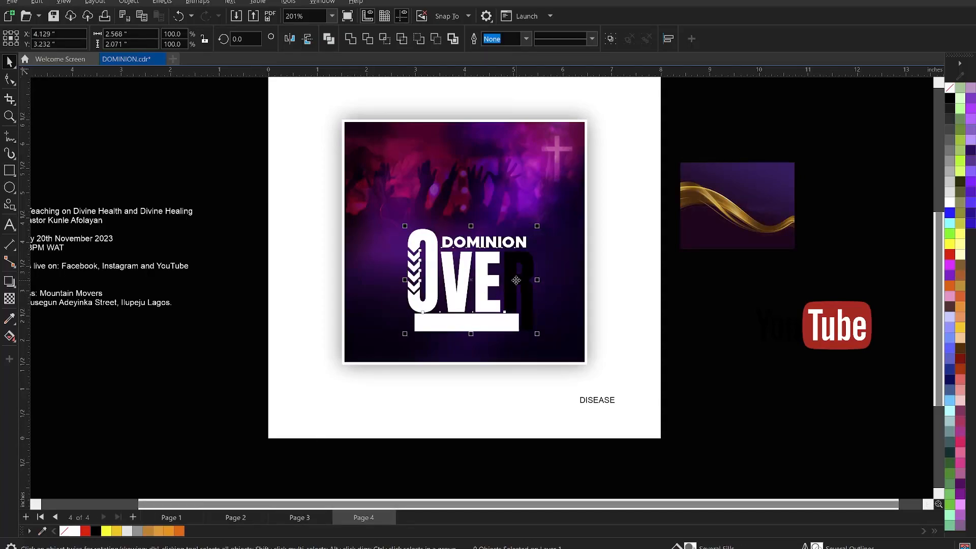
left_click_drag(515, 280, 879, 421)
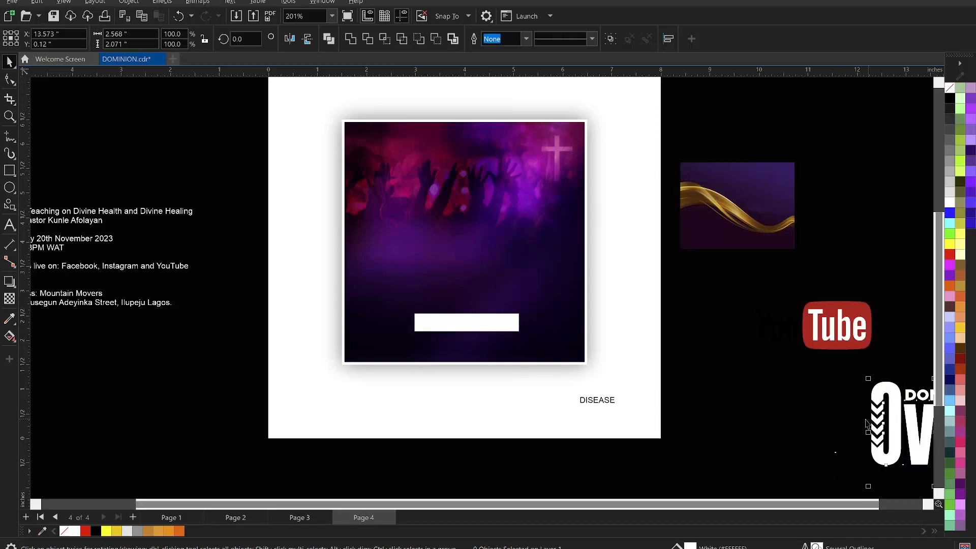
- Import 017_3d-Recovered from the GOLD TEXT EFFECTS folder in Downloads and place it over the flyer about 3.9 inches wide
right_click(687, 288)
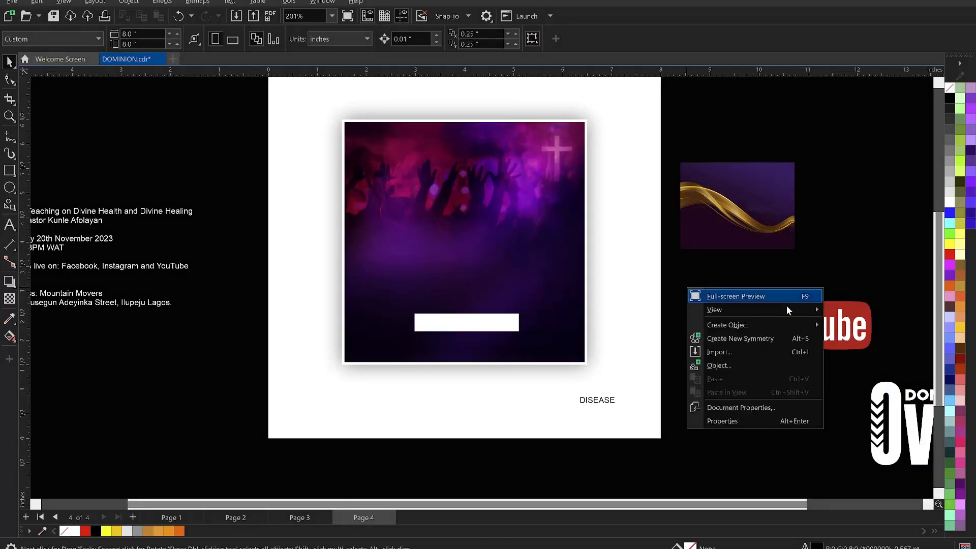
left_click(730, 352)
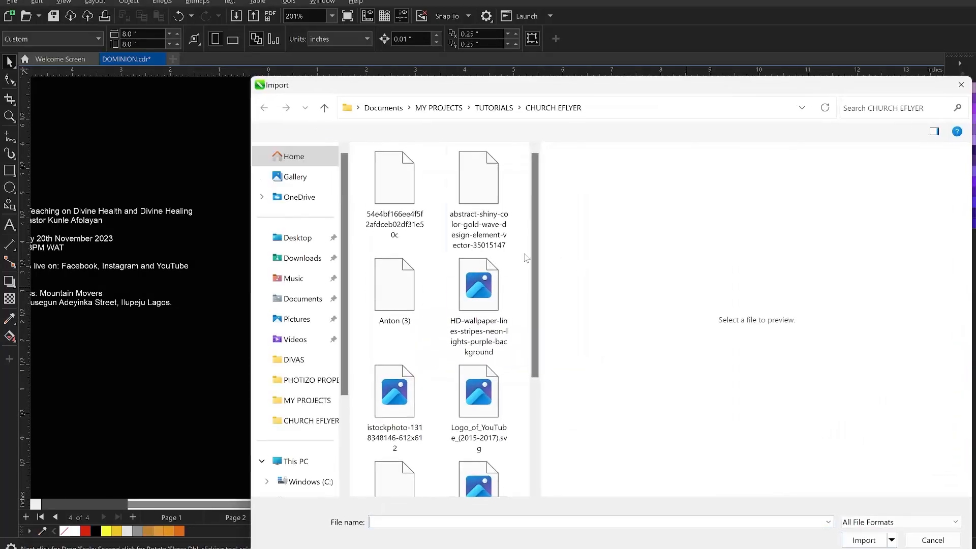
scroll(418, 242, "down", 3)
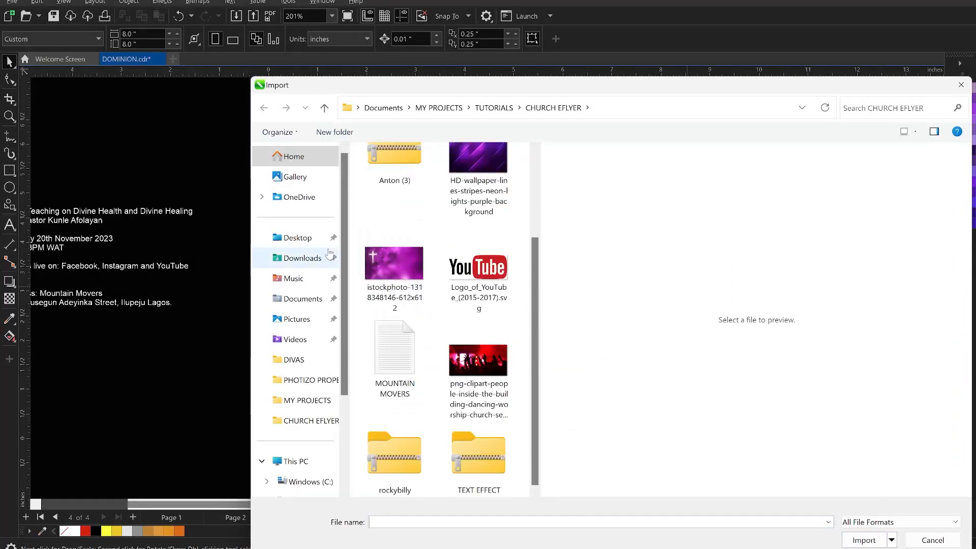
left_click(305, 259)
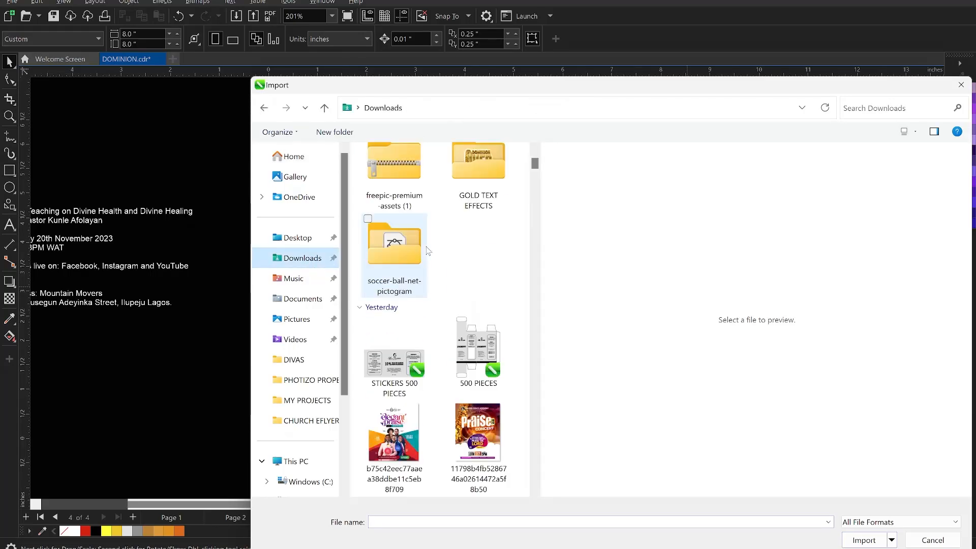
double_click(479, 163)
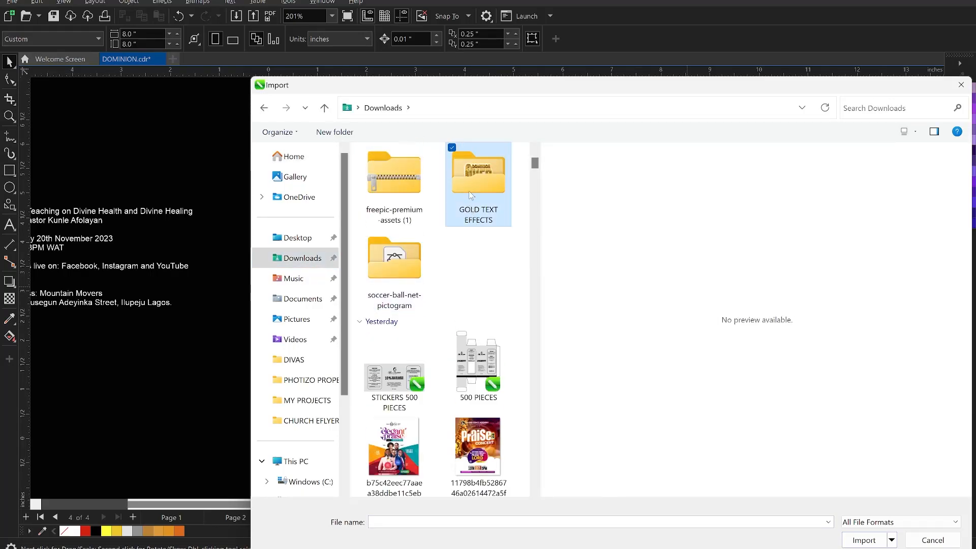
left_click(422, 188)
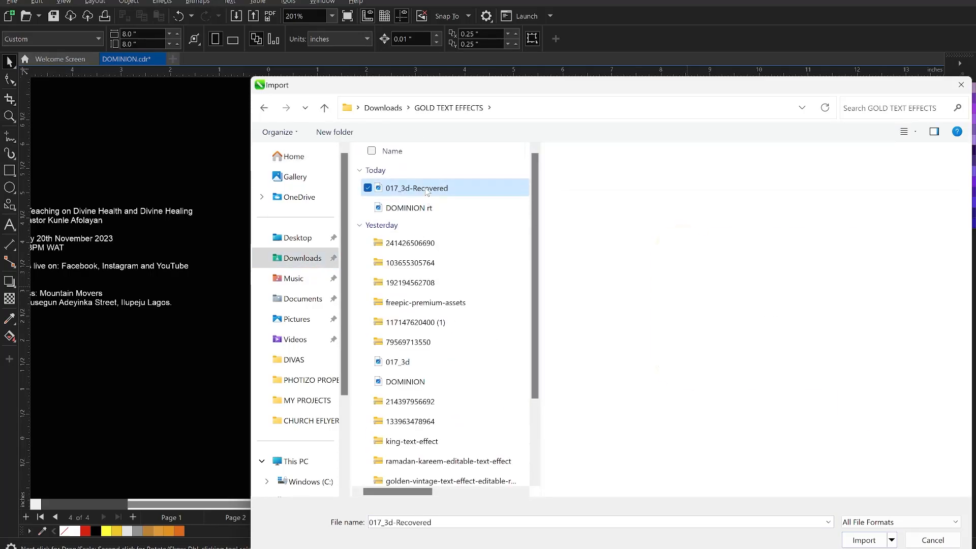
left_click(864, 539)
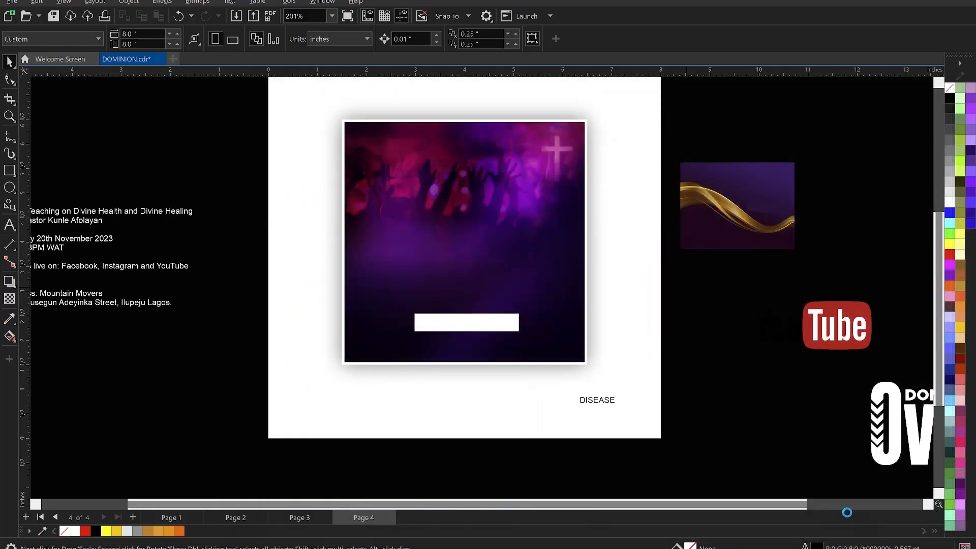
left_click_drag(442, 173, 630, 290)
- Enlarge the gold title image to about 64.6% and reposition it near the flyer's centre above the white bar
scroll(522, 203, "up", 1)
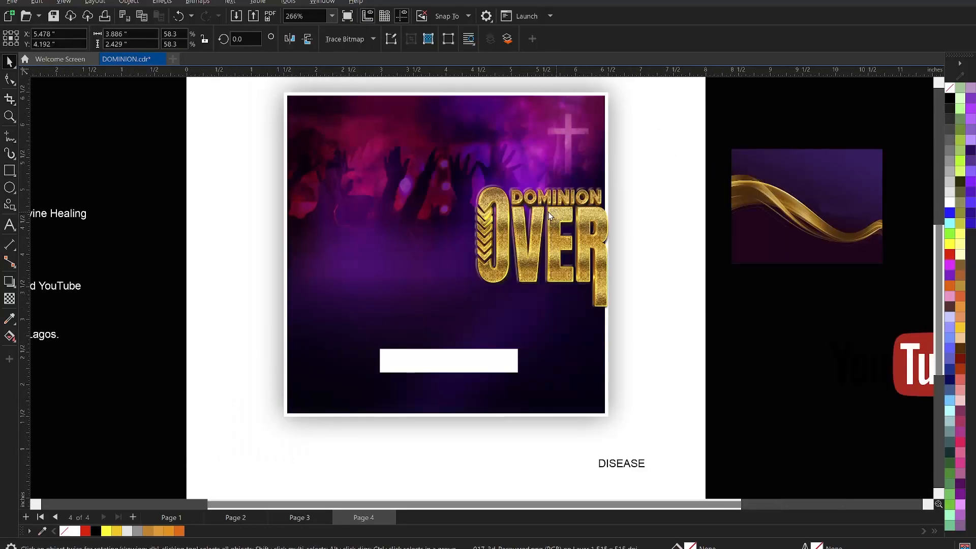
left_click_drag(559, 220, 538, 210)
left_click_drag(369, 311, 343, 332)
left_click_drag(529, 220, 522, 218)
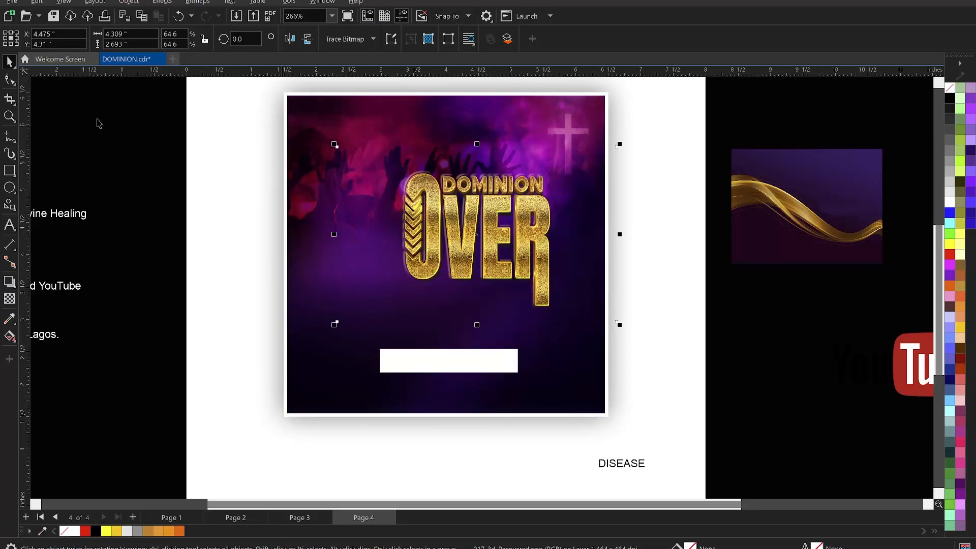
- Crop the empty left and right margins of the gold title image by moving its edge nodes inward with the Shape tool
left_click(10, 80)
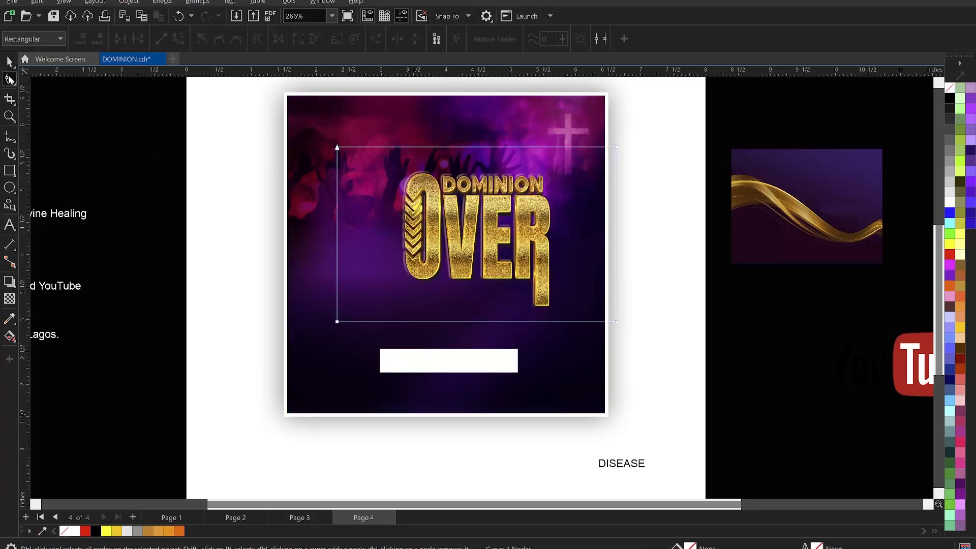
left_click_drag(315, 117, 388, 358)
left_click_drag(342, 321, 387, 320)
left_click_drag(565, 112, 692, 386)
left_click_drag(616, 322, 571, 322)
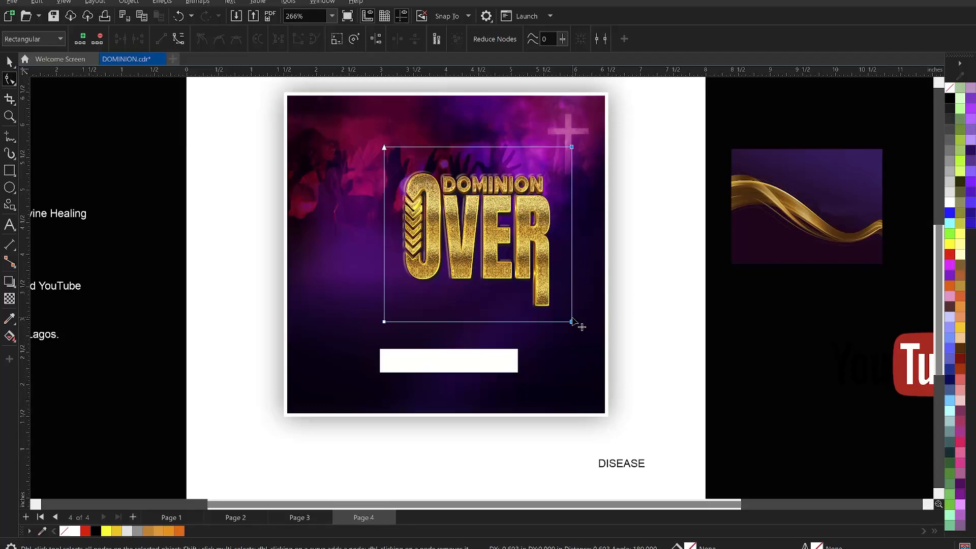
- Move the white bar up directly beneath the OVER lettering and bring the gold title image in front of it
left_click(501, 359)
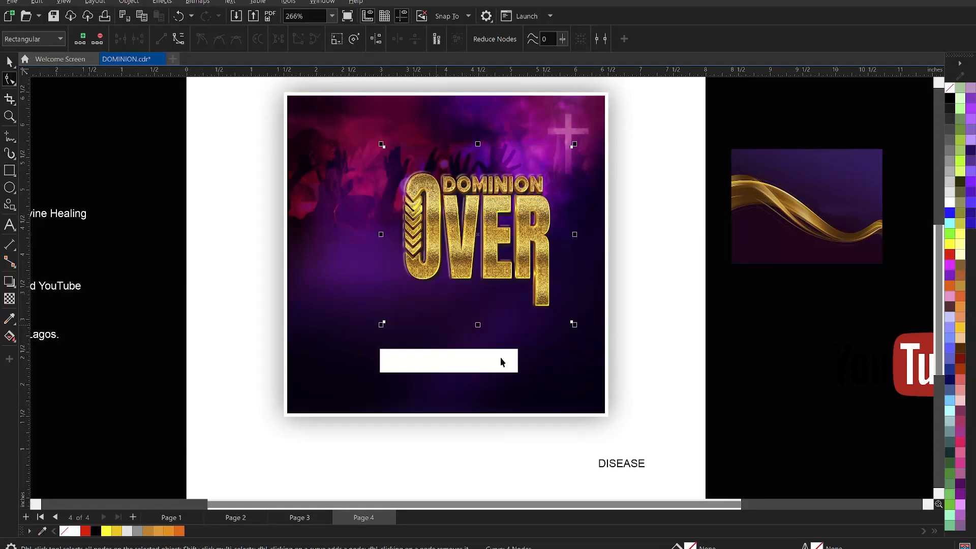
key("space")
left_click_drag(489, 366, 508, 287)
scroll(501, 297, "up", 3)
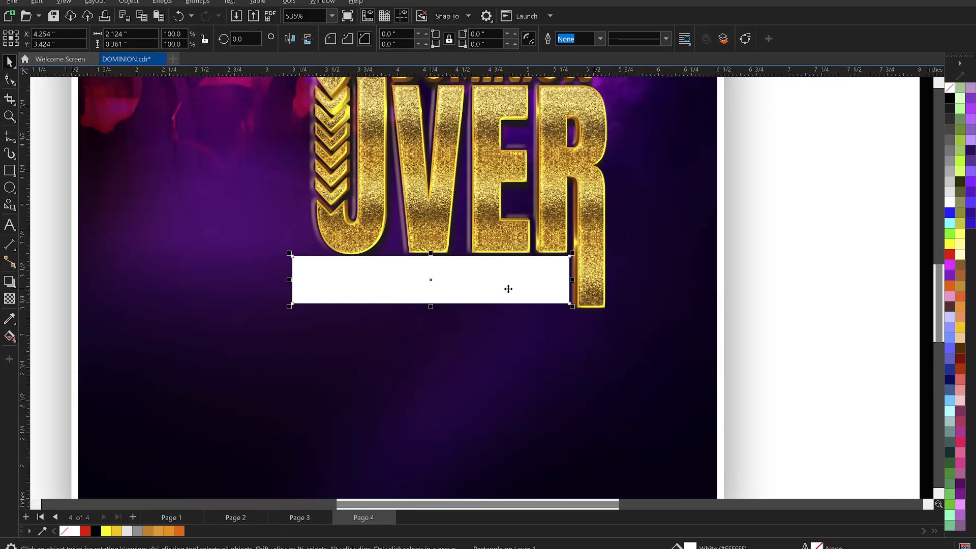
left_click(509, 239)
key("shift+Page_Up")
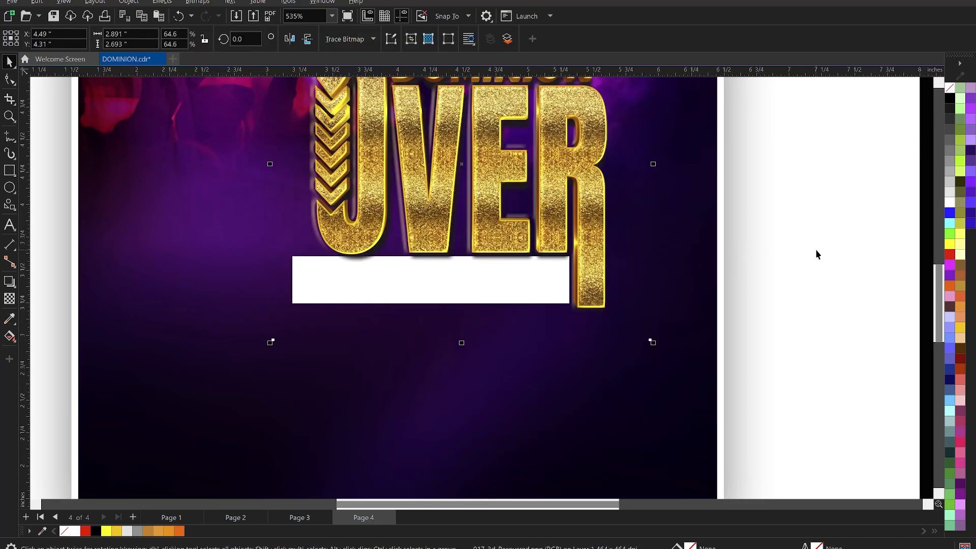
- Narrow the white bar from its left end to about 1.88 inches, keeping its right end beside the R's long leg
key("Tab")
scroll(482, 261, "up", 4)
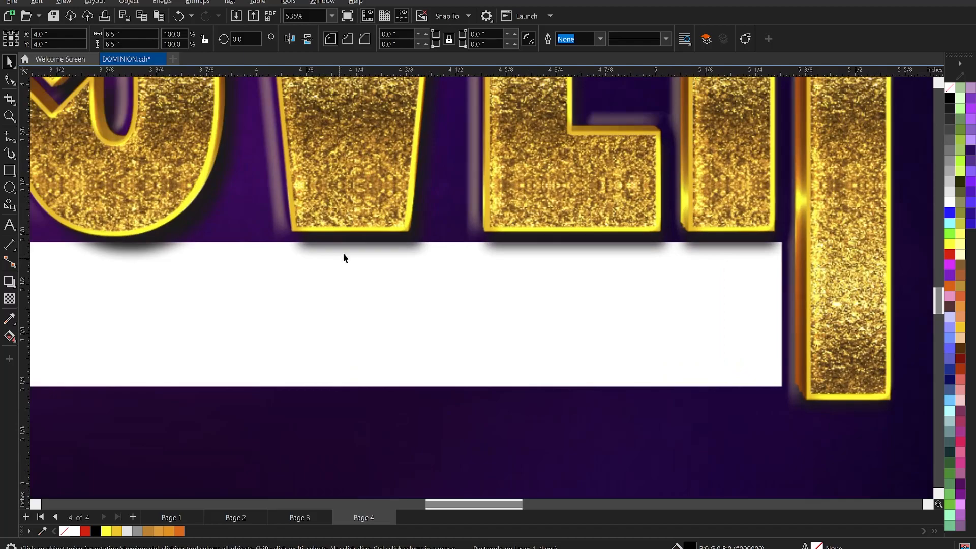
scroll(693, 274, "down", 3)
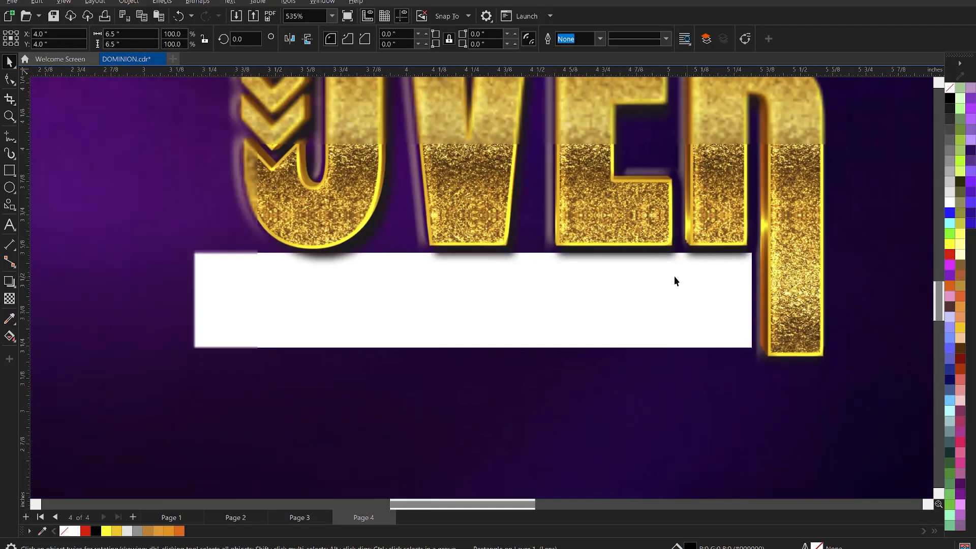
scroll(481, 315, "up", 1)
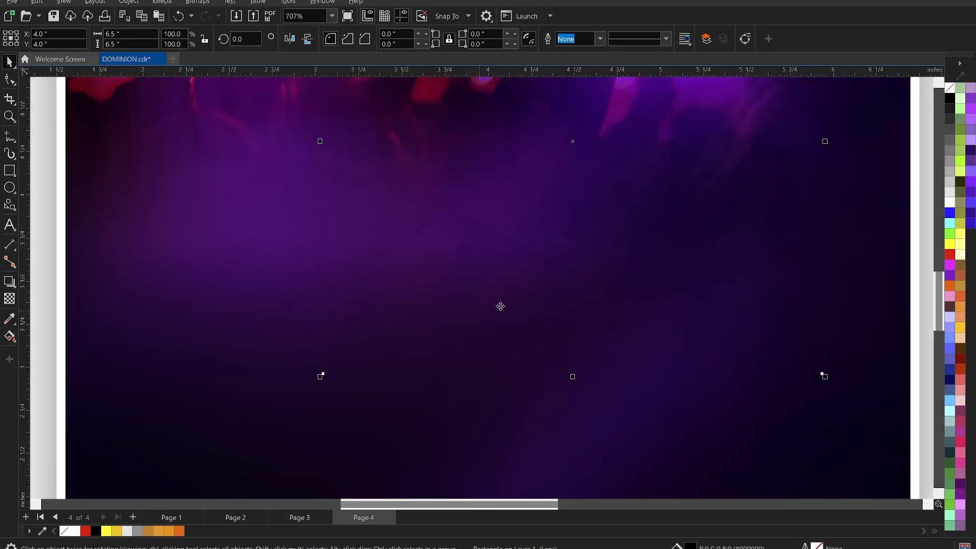
left_click(354, 304)
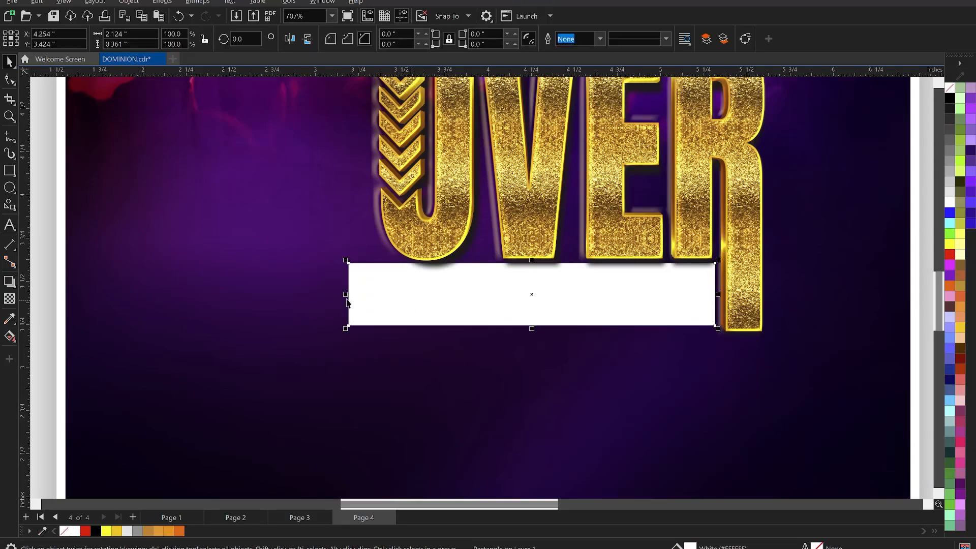
left_click_drag(346, 297, 388, 293)
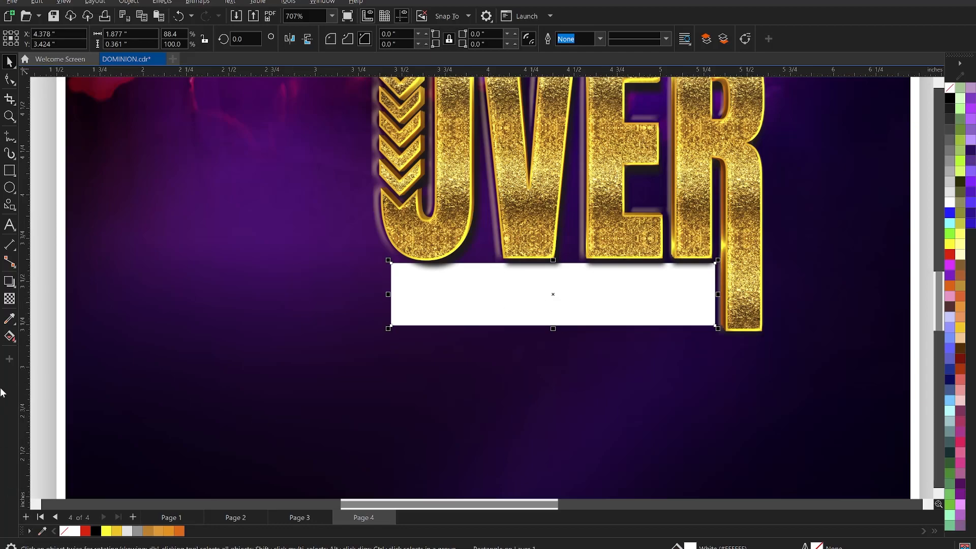
- Give the bar a horizontal linear fountain fill running from black at its right end to red at its left end
left_click(9, 337)
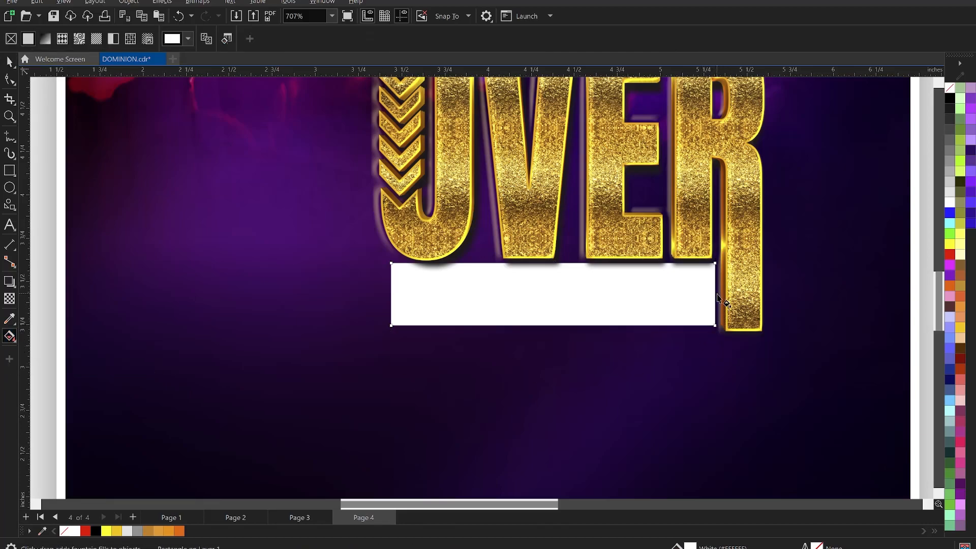
mouse_move(715, 294)
left_mouse_down()
mouse_move(381, 307)
mouse_move(393, 289)
left_mouse_up()
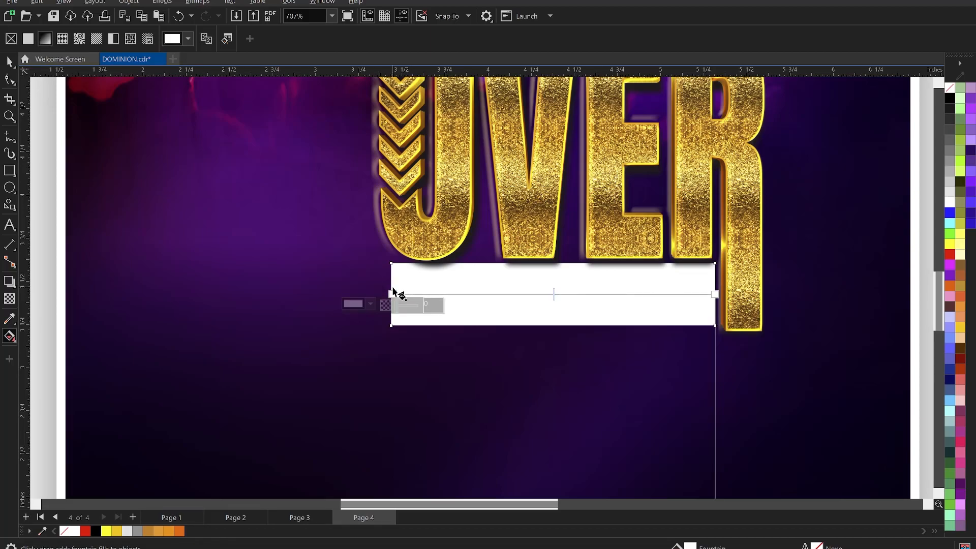
left_click(713, 294)
left_click(713, 295)
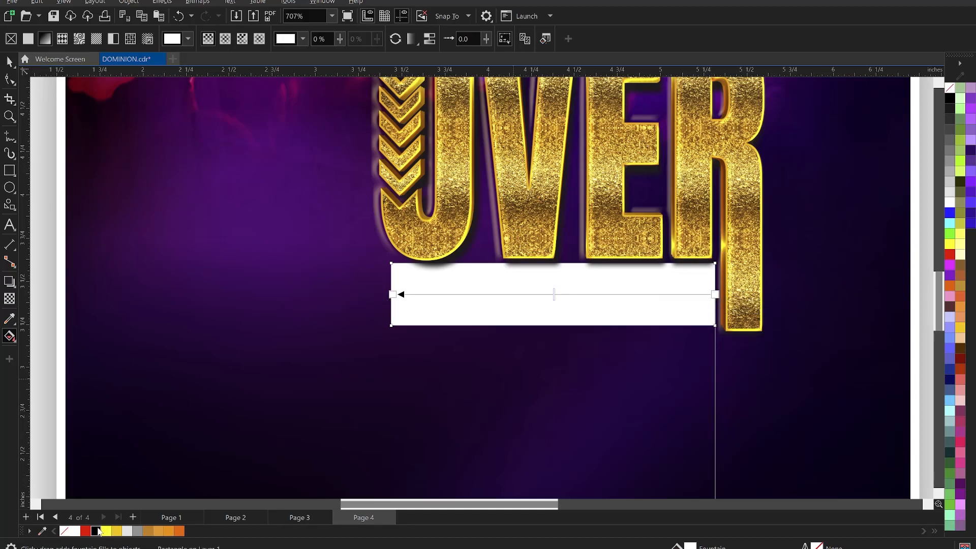
left_click(97, 531)
left_click(393, 294)
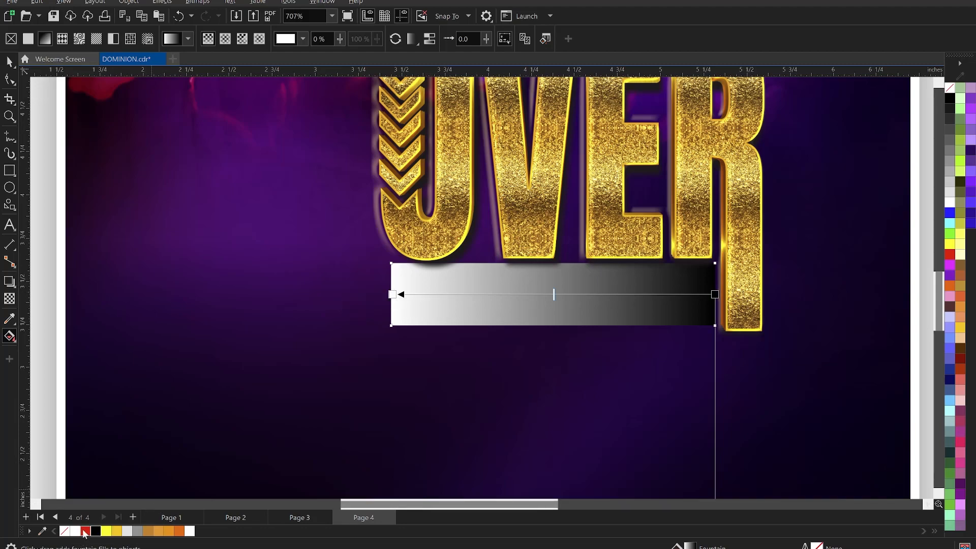
left_click(85, 531)
left_click(9, 61)
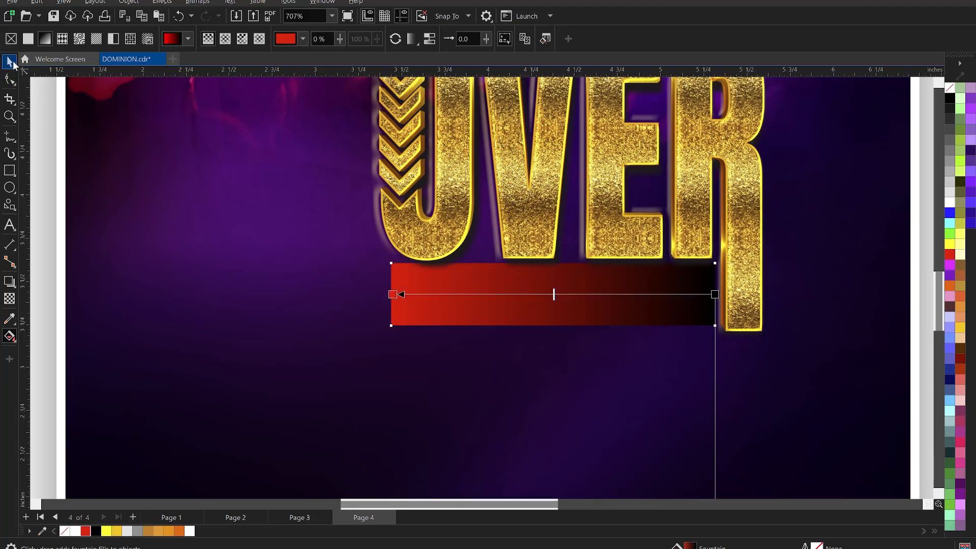
- Move the DISEASE text from the white page area below the flyer onto the red-to-black bar beneath OVER
left_click_drag(554, 331, 557, 316)
scroll(537, 333, "down", 3)
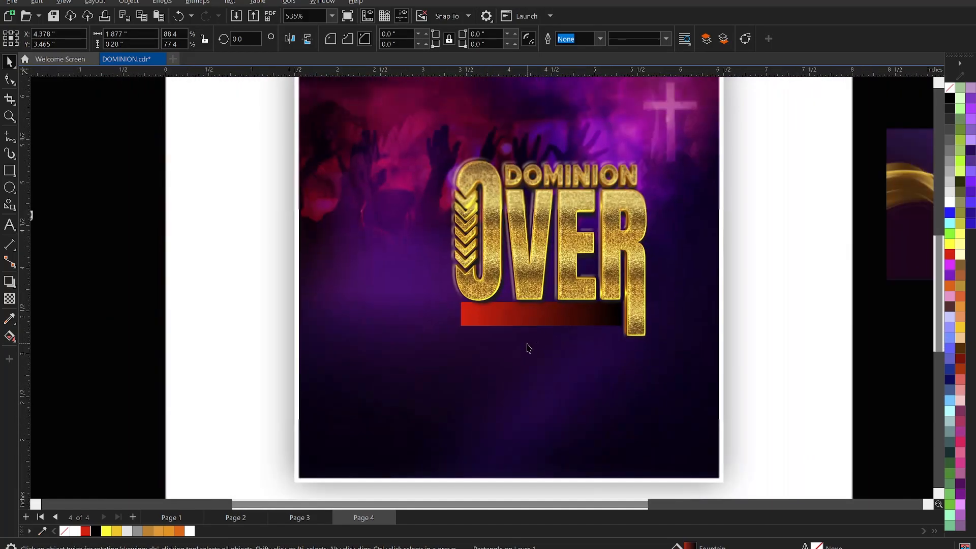
scroll(381, 336, "down", 1)
left_click(220, 338)
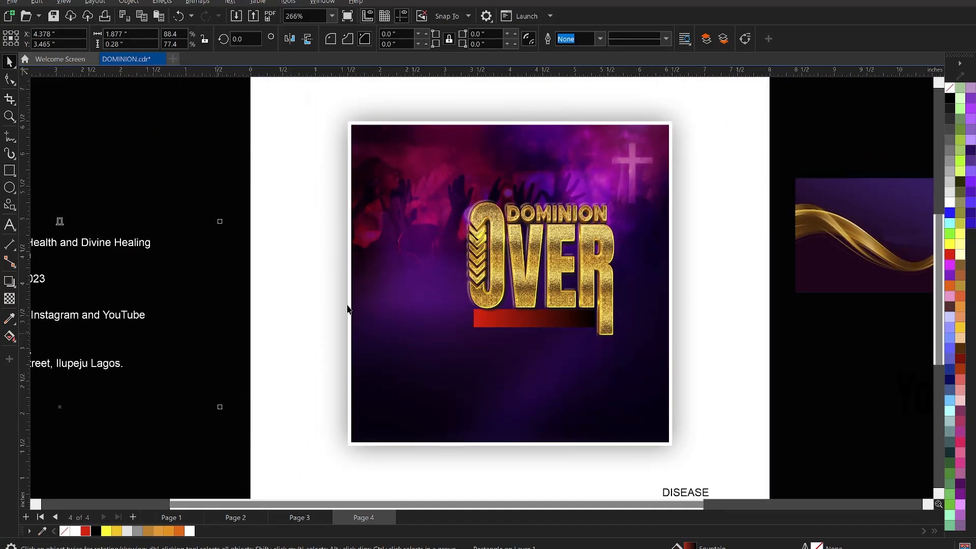
scroll(465, 303, "down", 2)
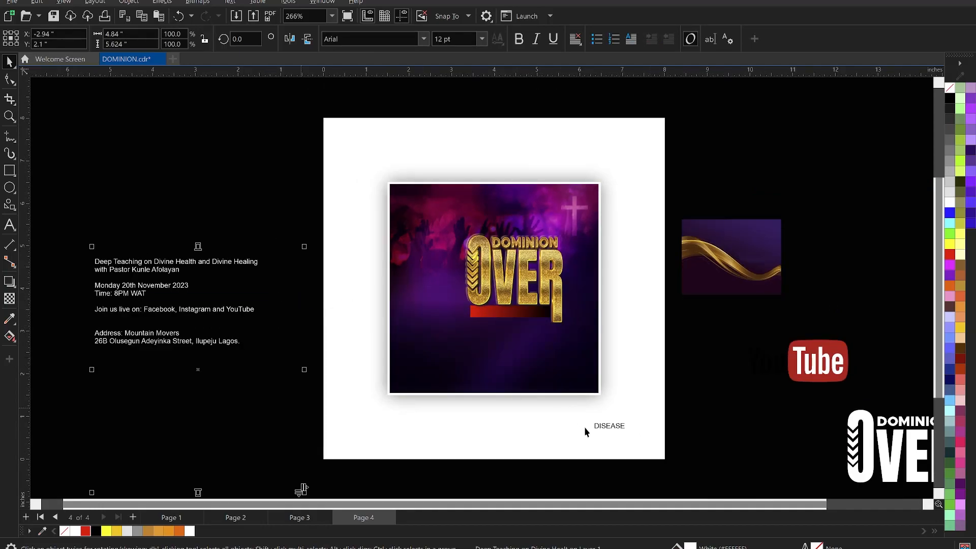
left_click(617, 429)
scroll(612, 424, "up", 2)
left_click_drag(614, 426, 433, 230)
scroll(435, 228, "up", 2)
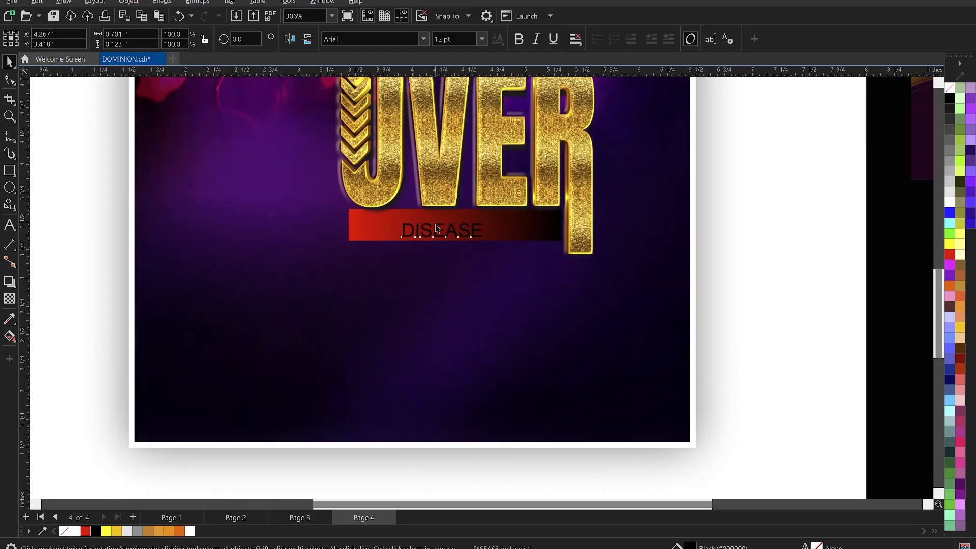
scroll(436, 227, "up", 1)
left_click_drag(438, 224, 437, 224)
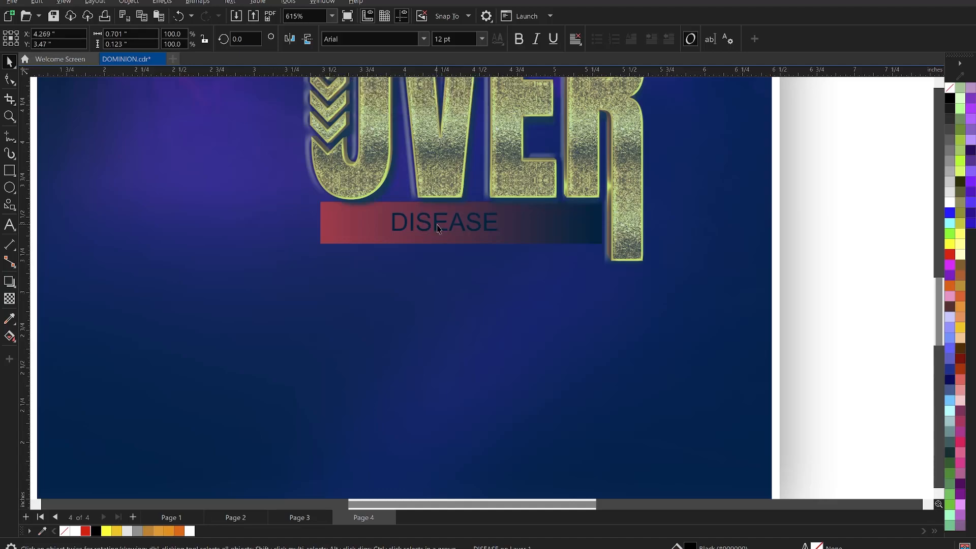
- Set the DISEASE text in Metropolis Black, enlarged to about 18.9 pt and filled white
left_click(423, 39)
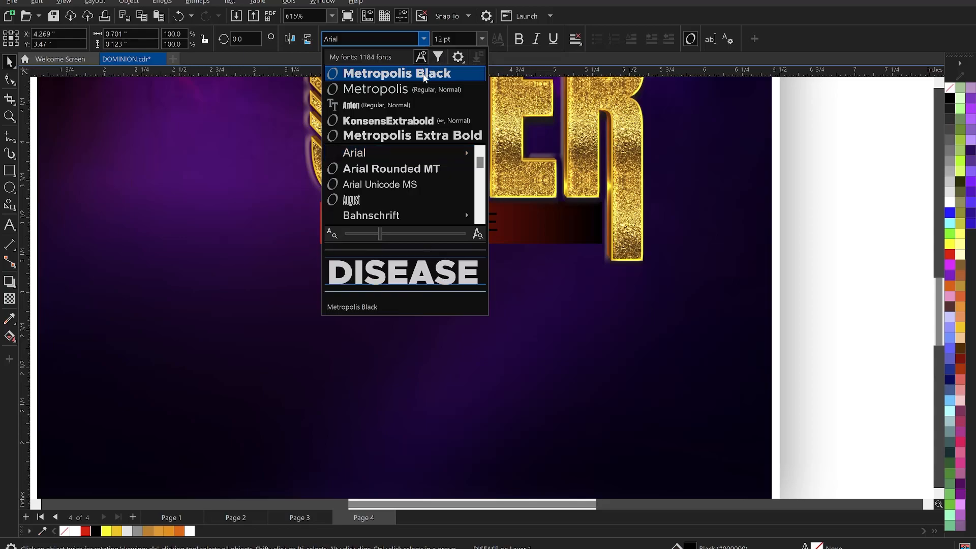
key("Escape")
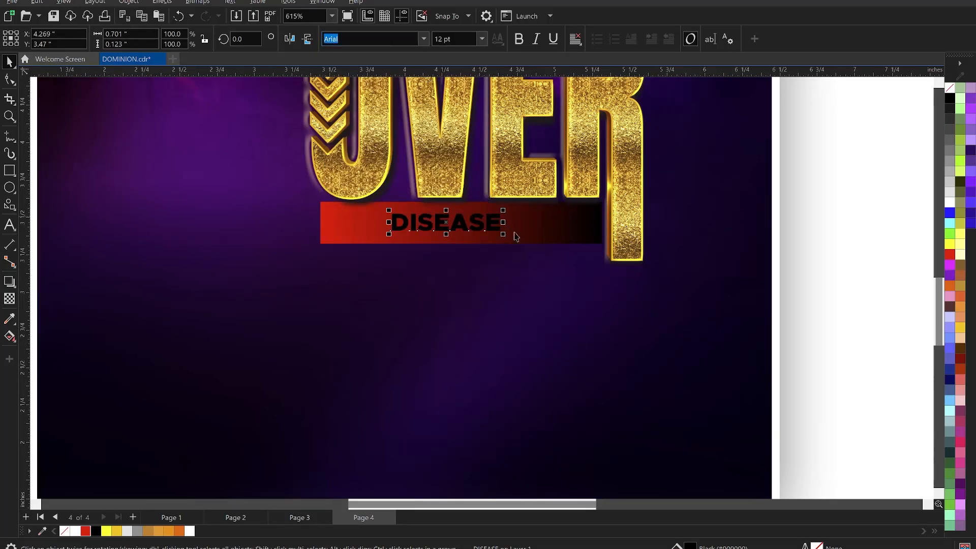
left_click_drag(504, 236, 525, 228)
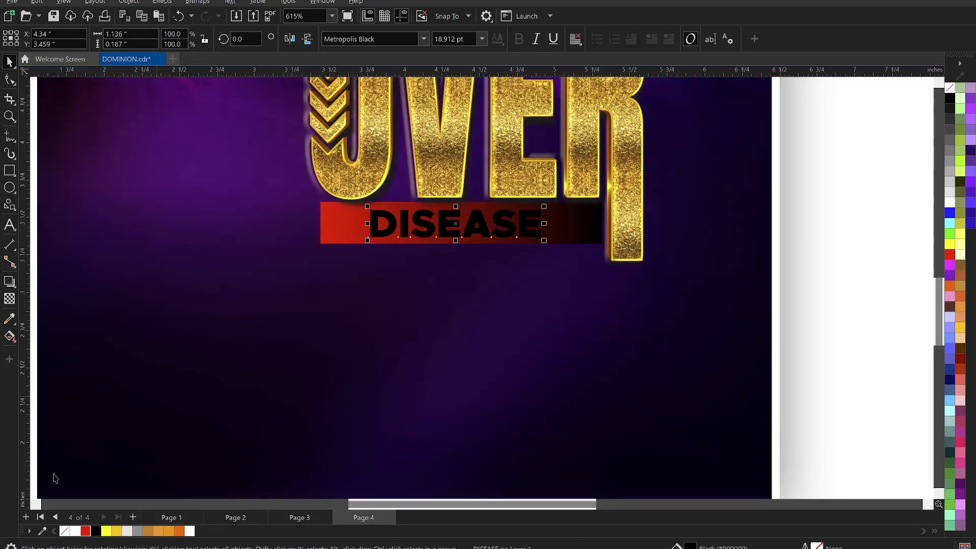
left_click(76, 531)
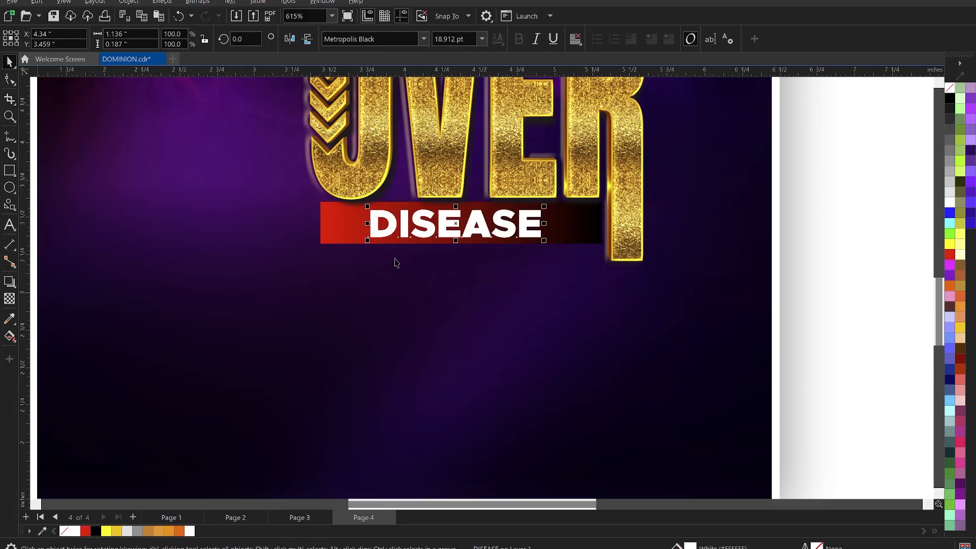
- Widen the letter spacing of DISEASE with the Shape tool until the word is about 1.21 inches wide
scroll(414, 219, "up", 3)
scroll(443, 217, "up", 3)
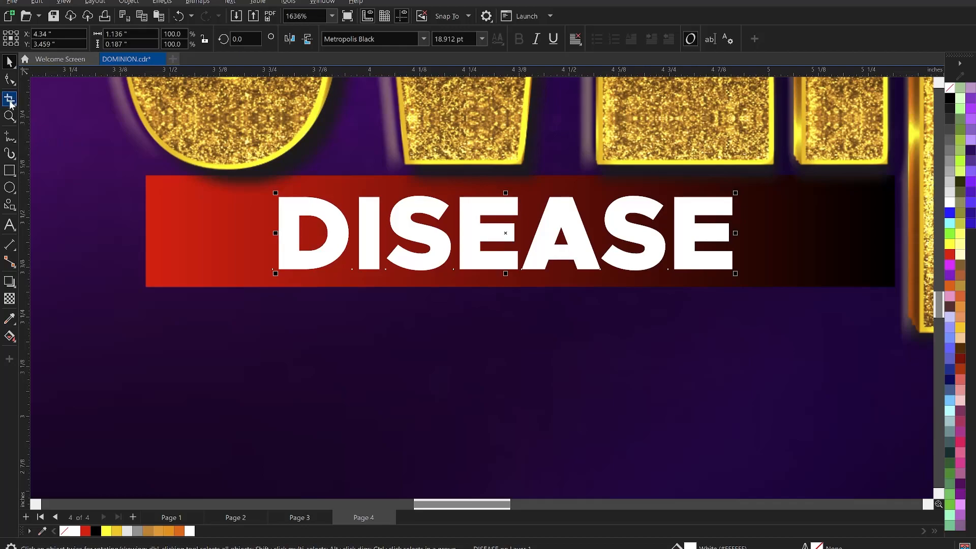
left_click(10, 81)
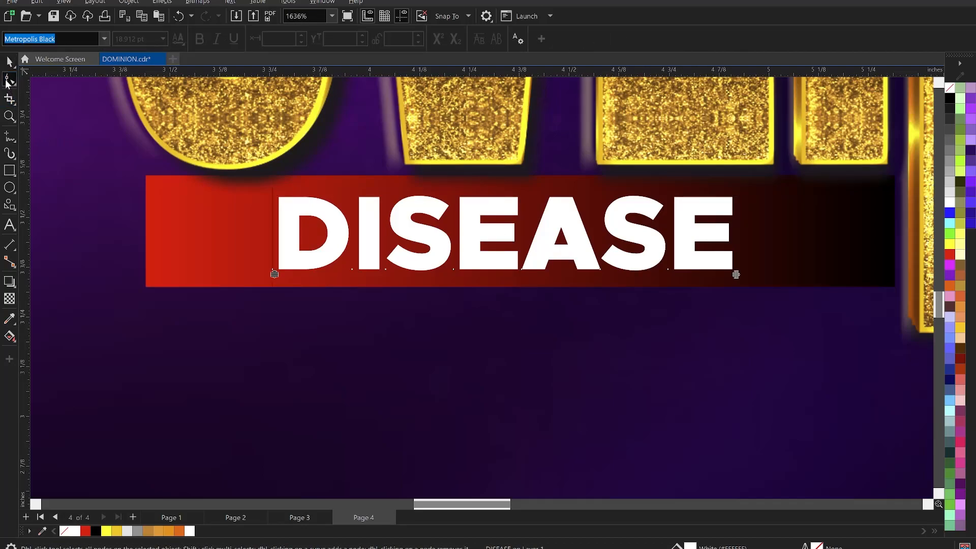
left_click_drag(736, 274, 759, 273)
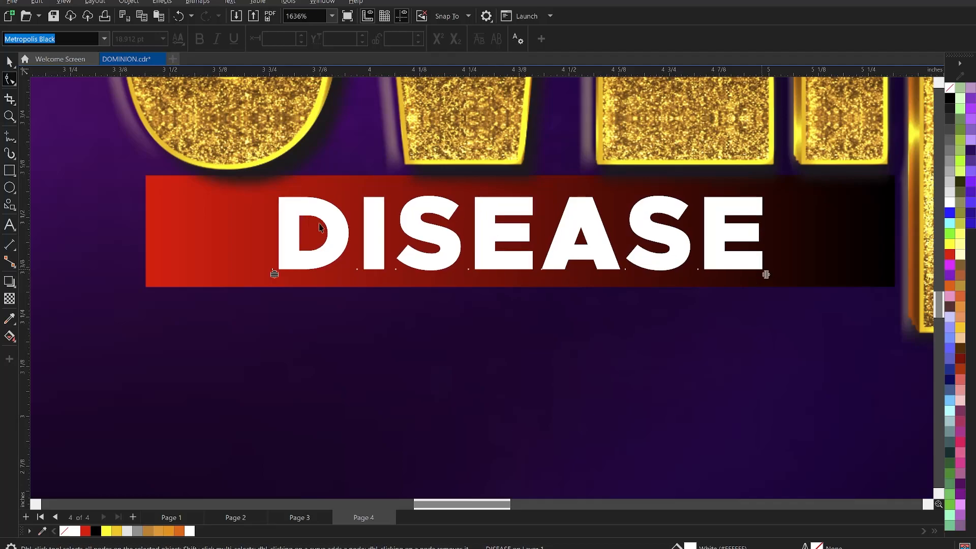
left_click(9, 62)
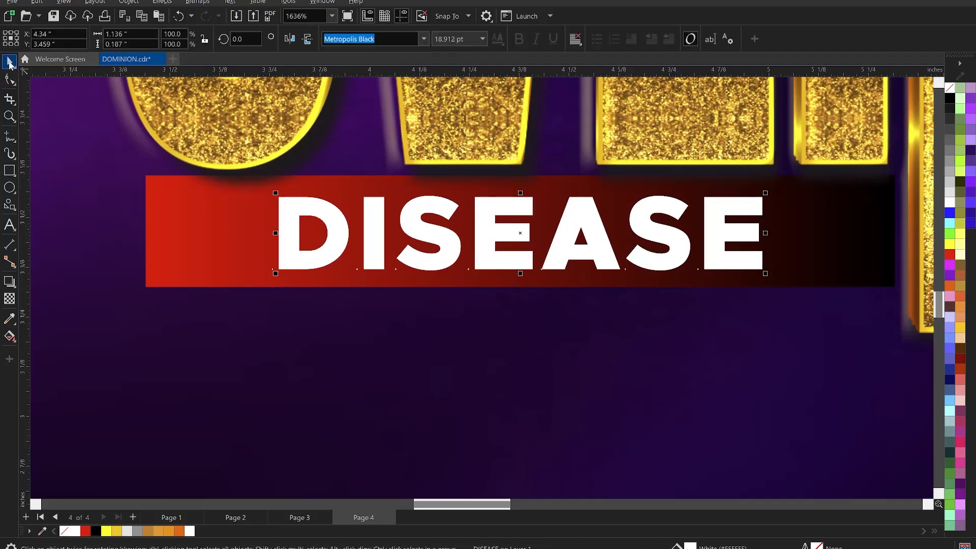
left_click(444, 246)
left_click_drag(446, 242, 446, 254)
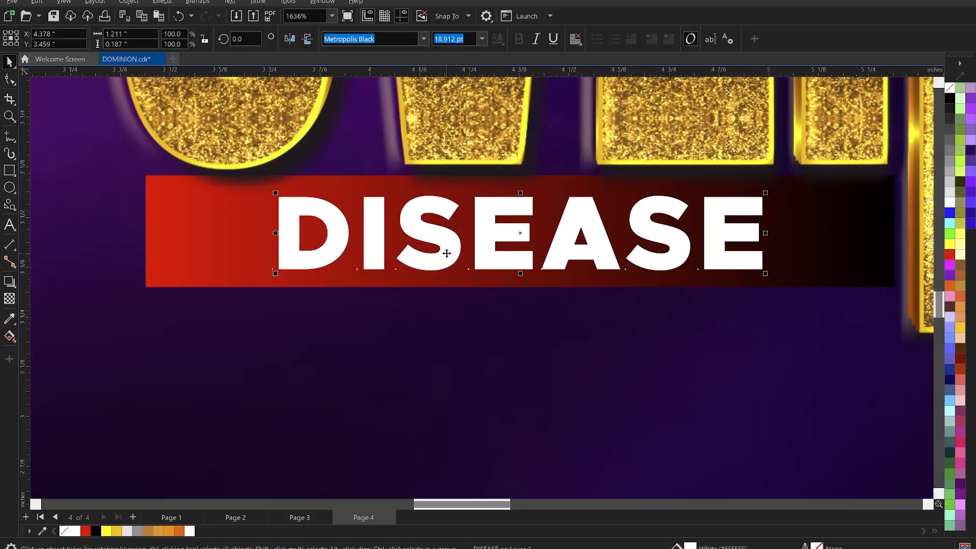
- Recolour the DISEASE text grey and paste its white copy on top, offset slightly up and left for a shadow effect
left_click(128, 531)
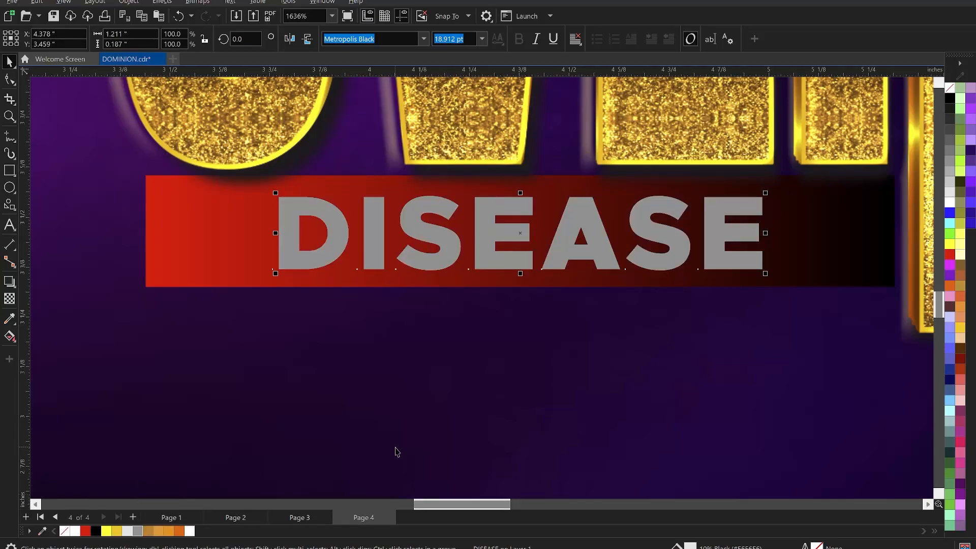
key("ctrl+v")
key("Down")
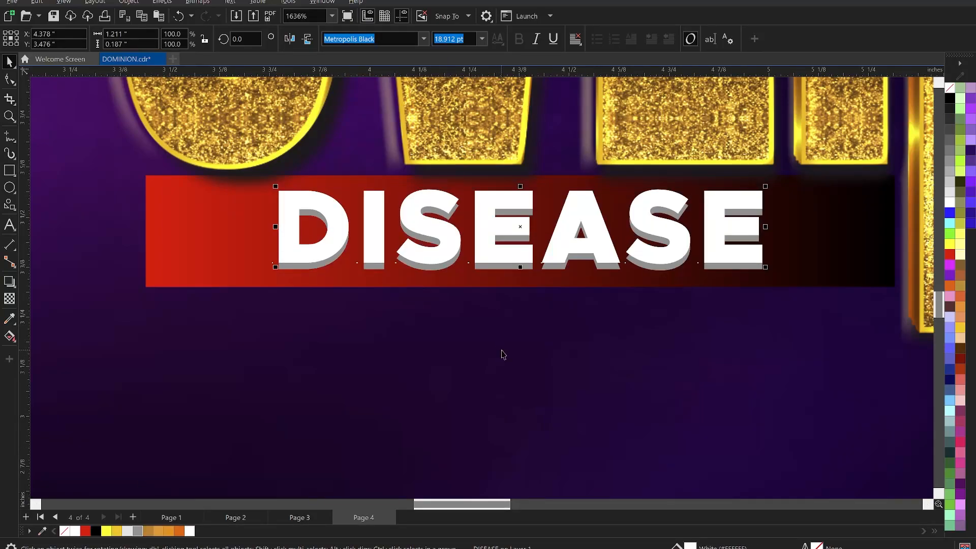
key("Down")
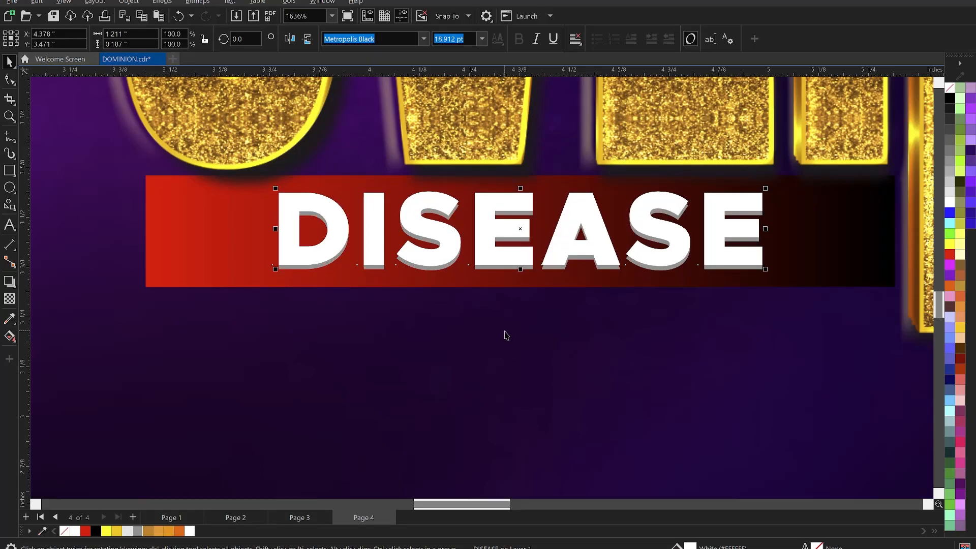
key("Left")
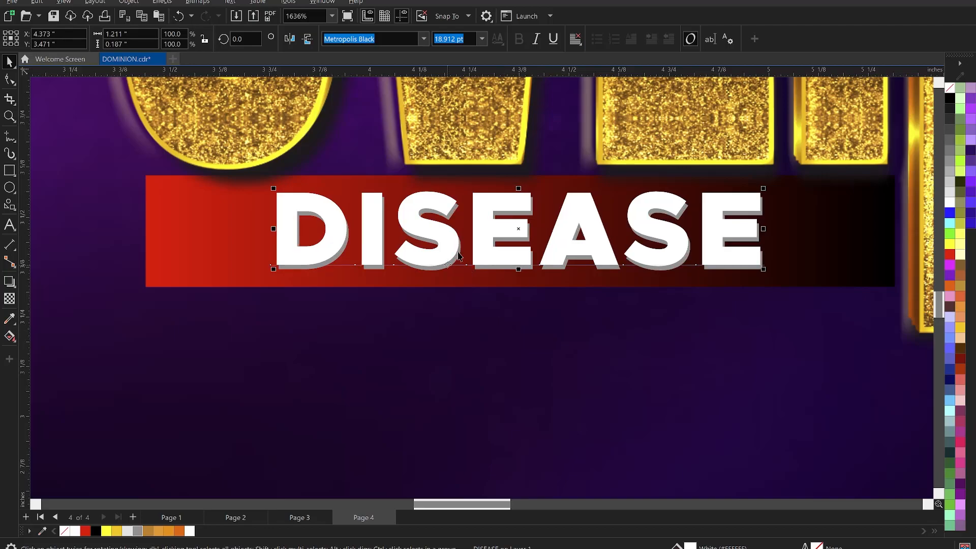
- Resize the red-to-black bar to about 1.73 inches wide from its left end and about 0.35 inches high from its lower edge
scroll(505, 335, "down", 5)
scroll(527, 267, "down", 4)
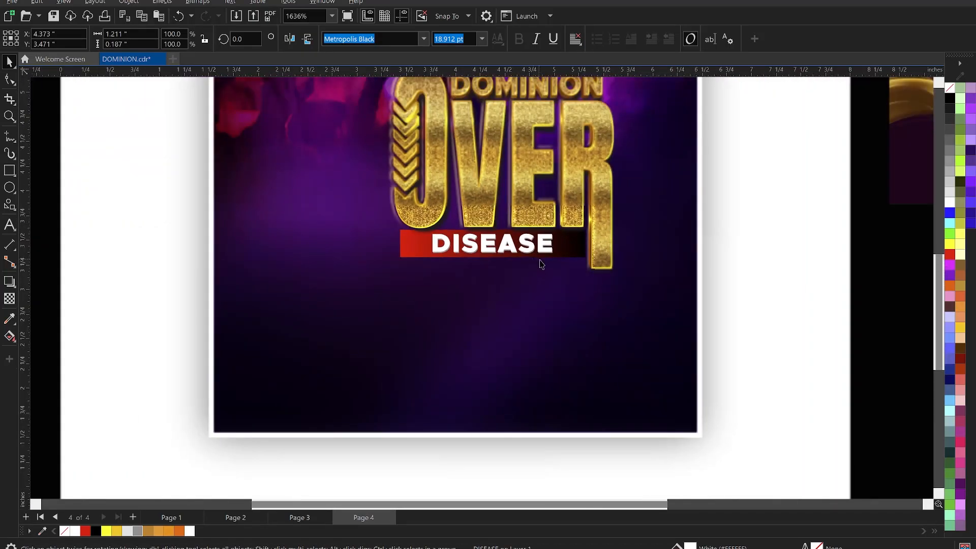
left_click(423, 252)
left_click(424, 254)
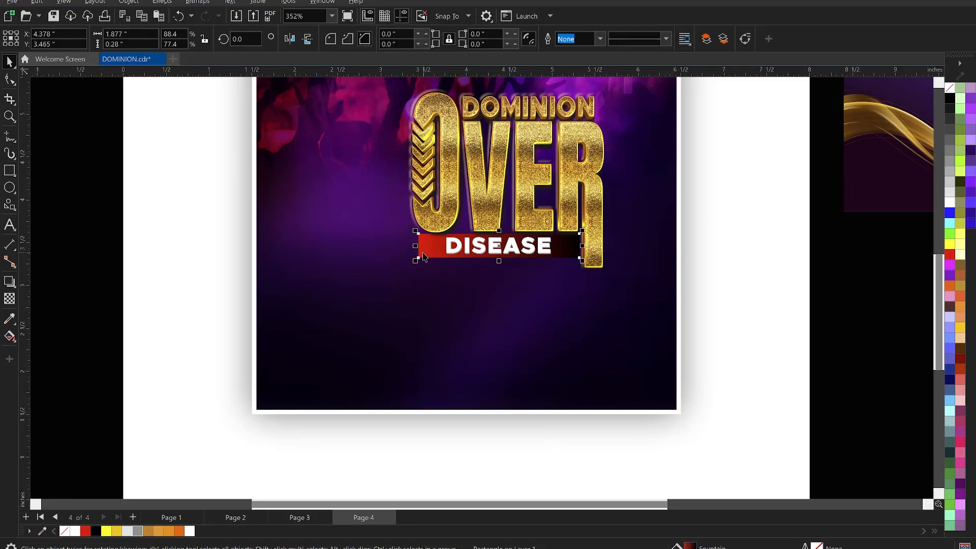
left_click_drag(415, 249, 429, 251)
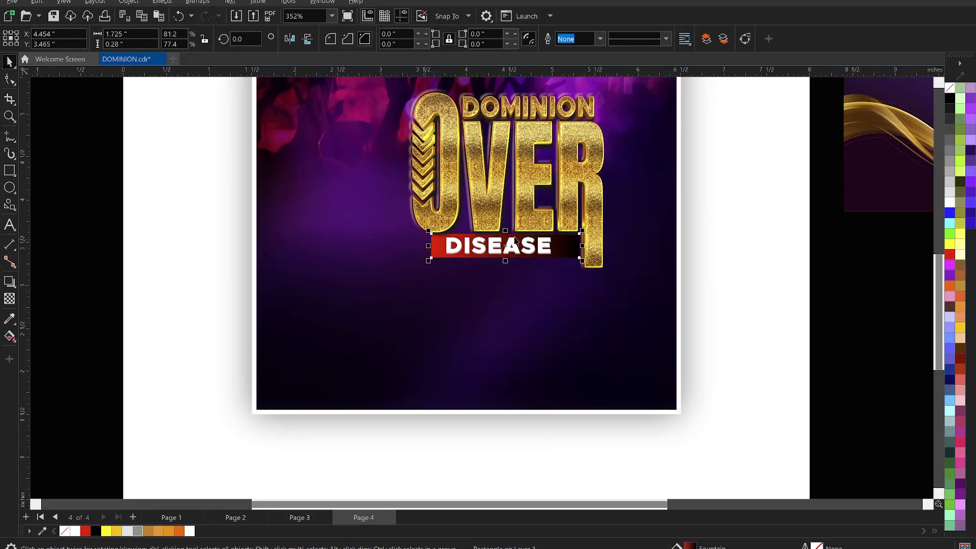
left_click_drag(81, 181, 562, 257)
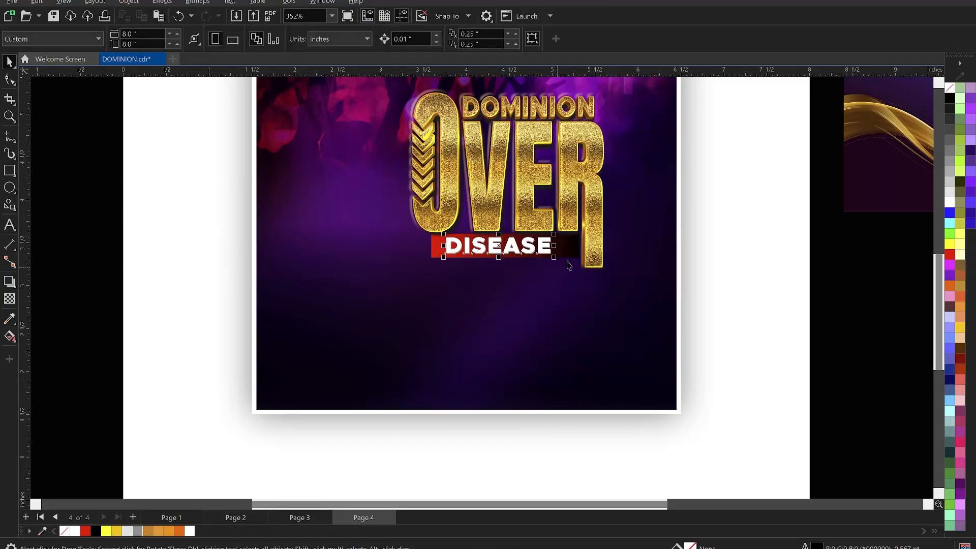
left_click(571, 254)
left_click(507, 262)
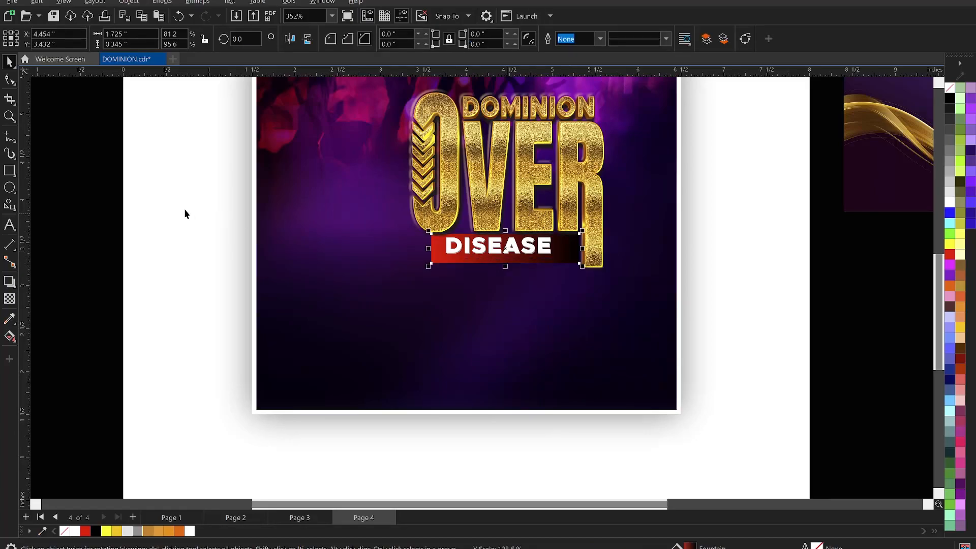
- Enlarge both DISEASE texts together to about 1.44 inches wide, group them and centre the group on the bar
left_click_drag(81, 174, 579, 276)
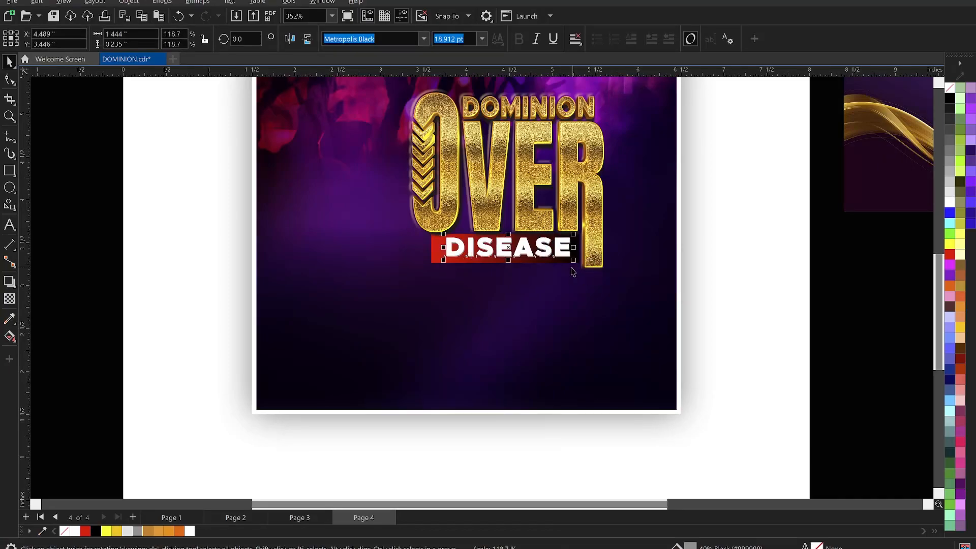
key("ctrl+g")
left_click(440, 260, "shift")
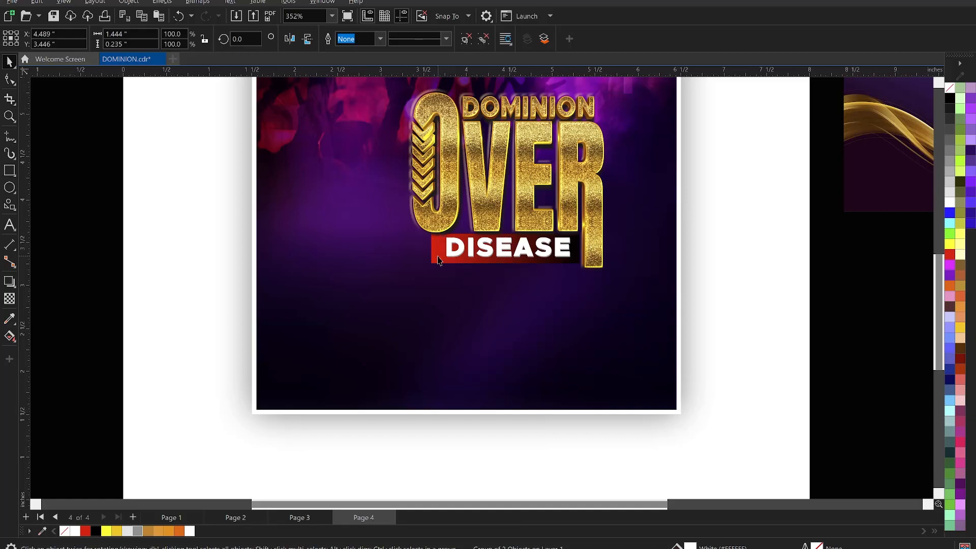
key("c")
key("e")
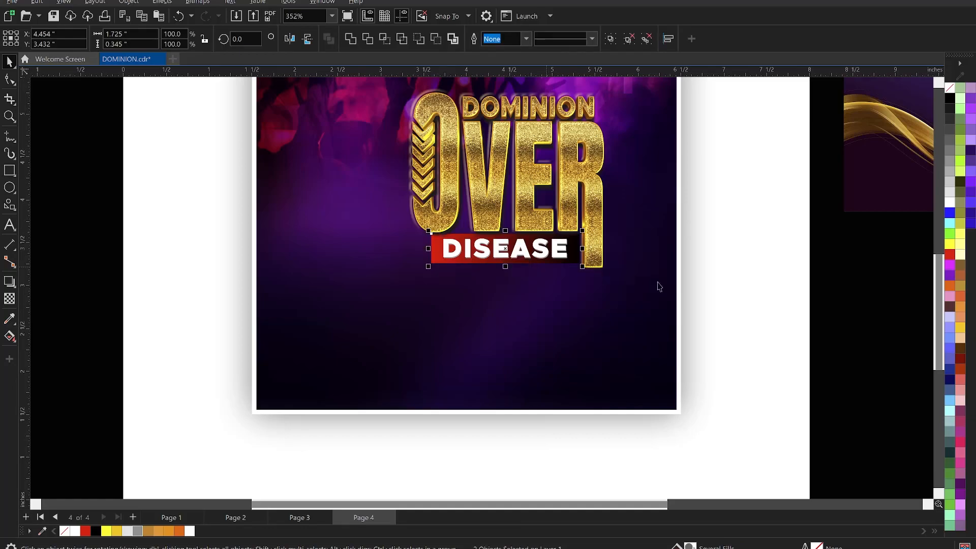
left_click(824, 285)
- Move the gold title, the bar and the DISEASE group together slightly to the right on the flyer
scroll(564, 294, "down", 2)
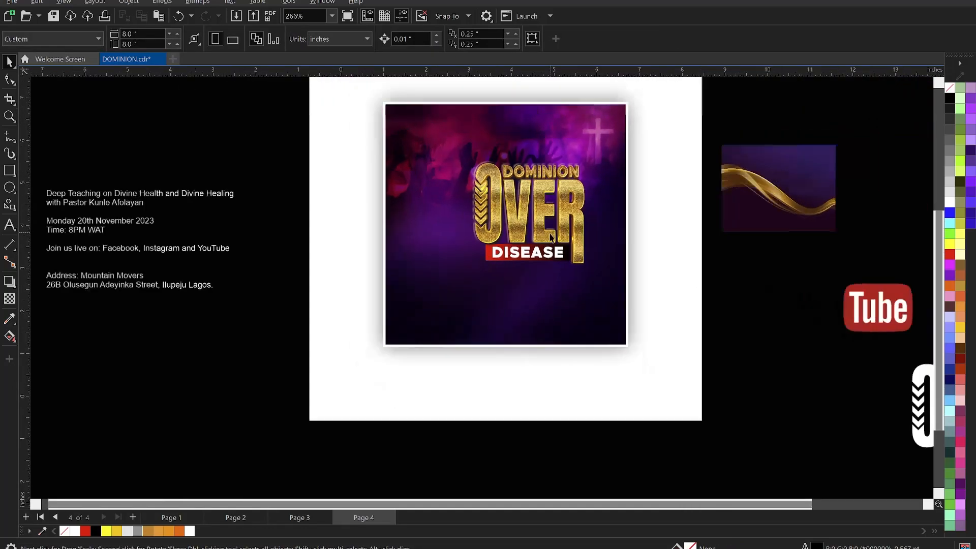
key("z")
left_click_drag(383, 102, 664, 352)
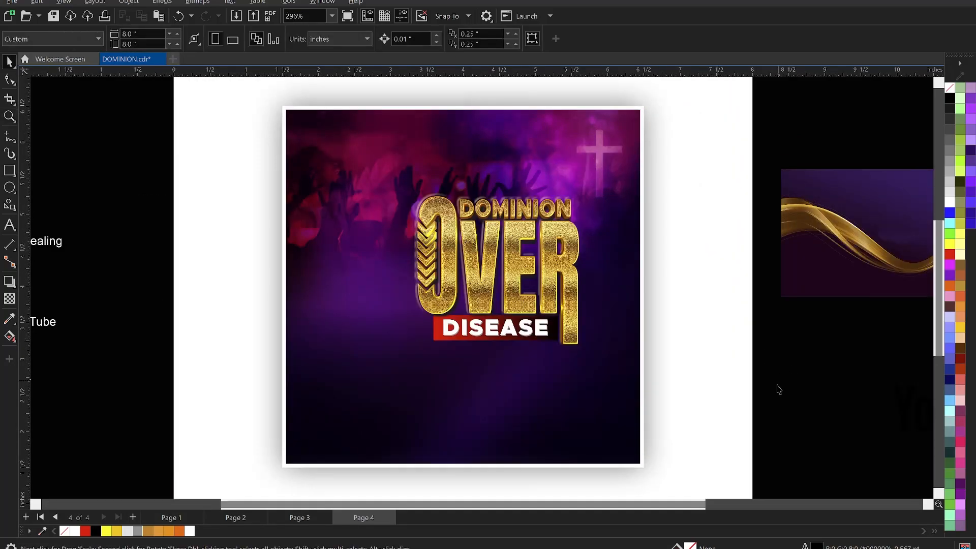
left_click_drag(784, 427, 383, 156)
left_click_drag(523, 248, 568, 246)
scroll(596, 216, "down", 3)
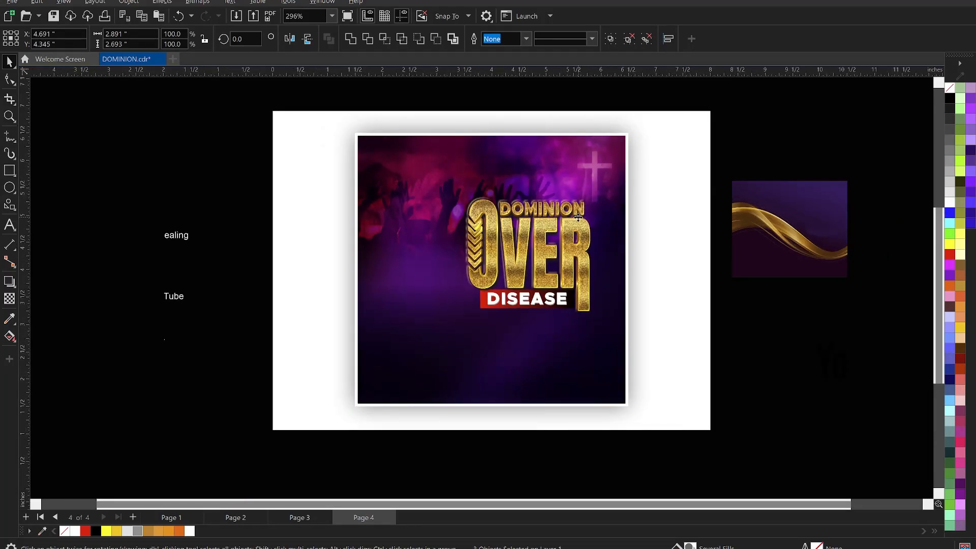
scroll(342, 159, "down", 3)
left_click(196, 146)
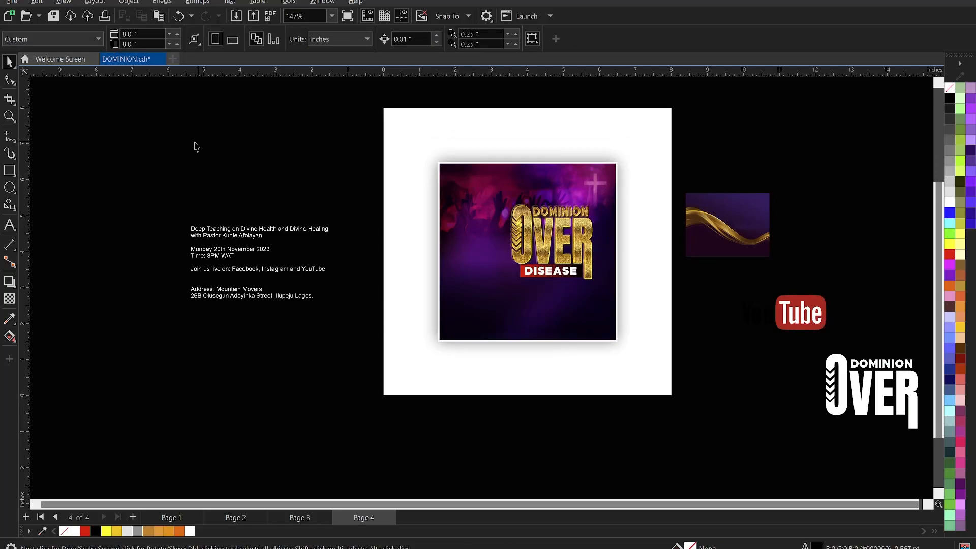
- Copy the line "Deep Teaching on Divine Health and Divine Healing" from the event details text frame
key("super")
key("super")
key("z")
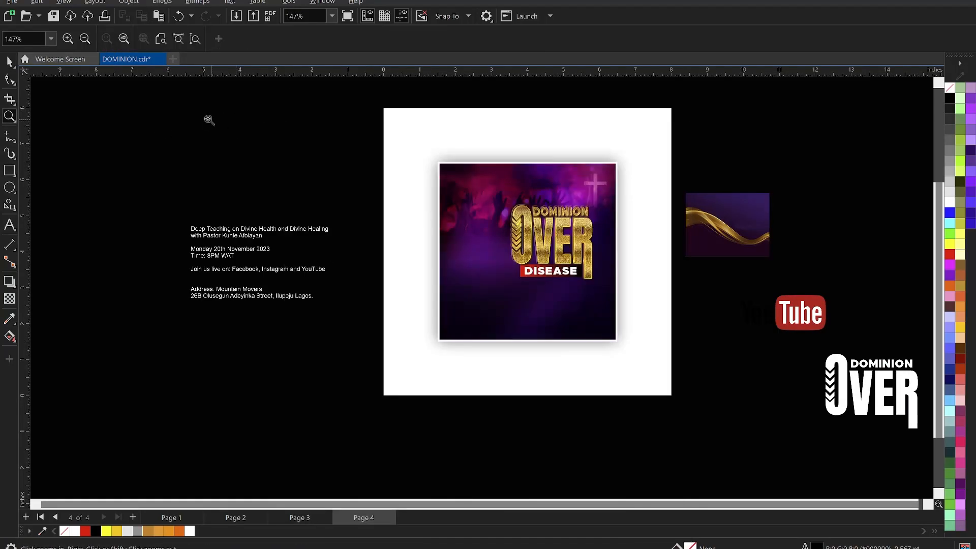
left_click_drag(587, 330, 806, 409)
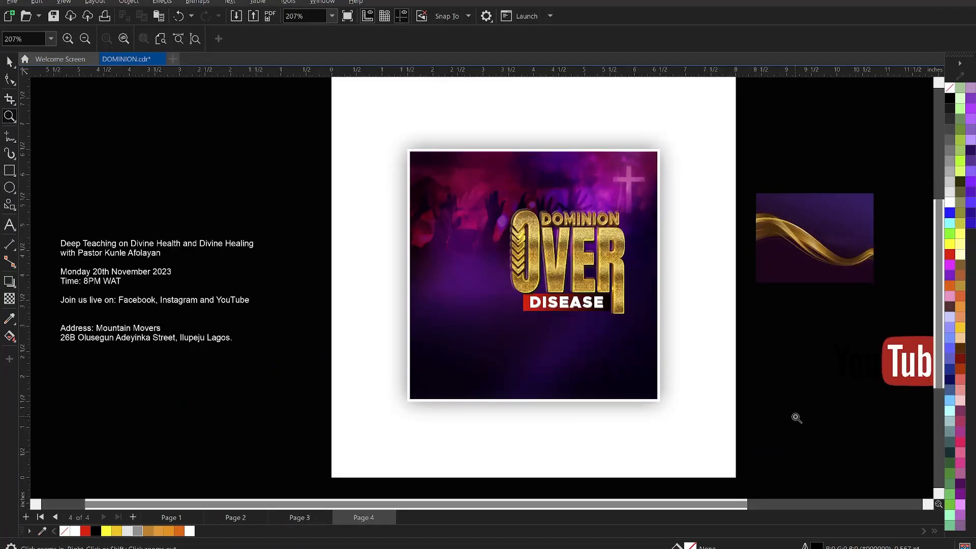
key("space")
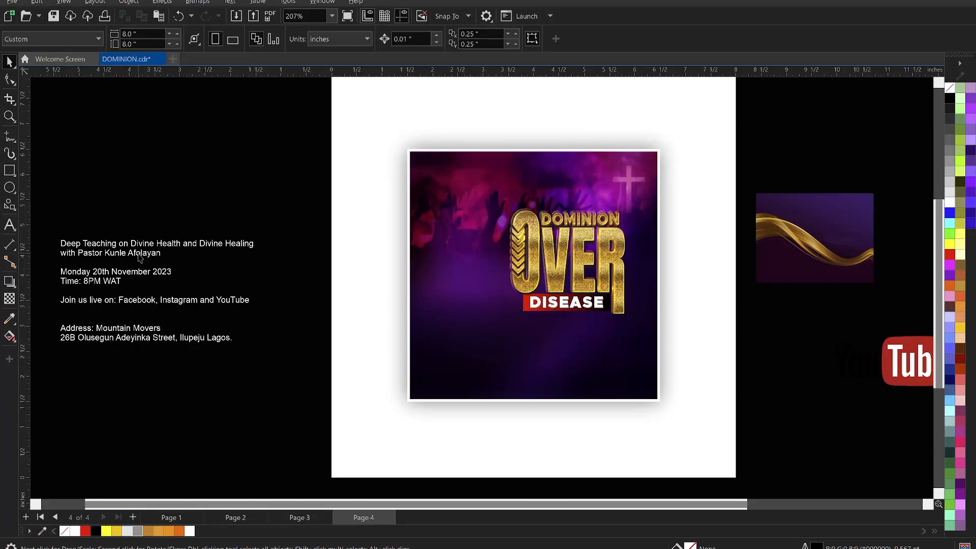
left_click(101, 247)
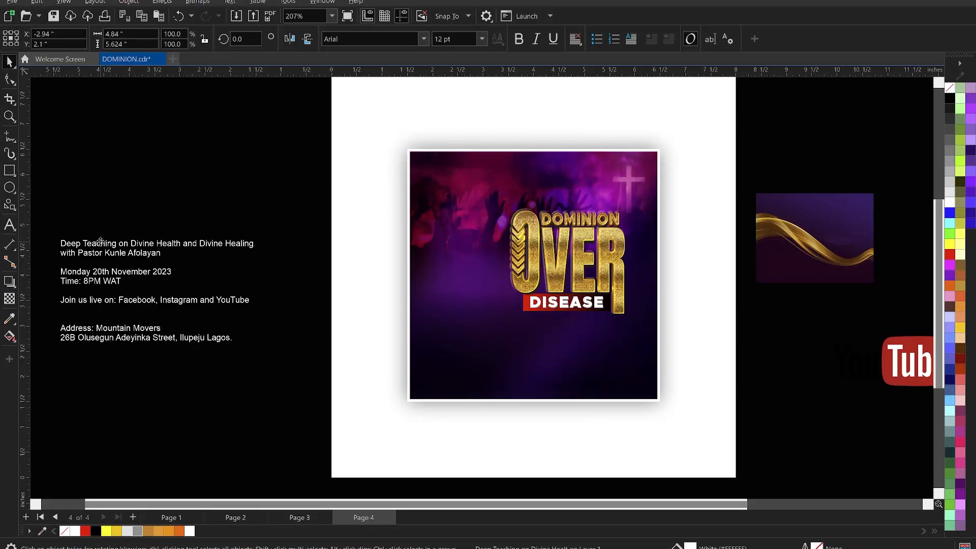
double_click(268, 245)
left_click_drag(268, 245, 61, 239)
key("ctrl+c")
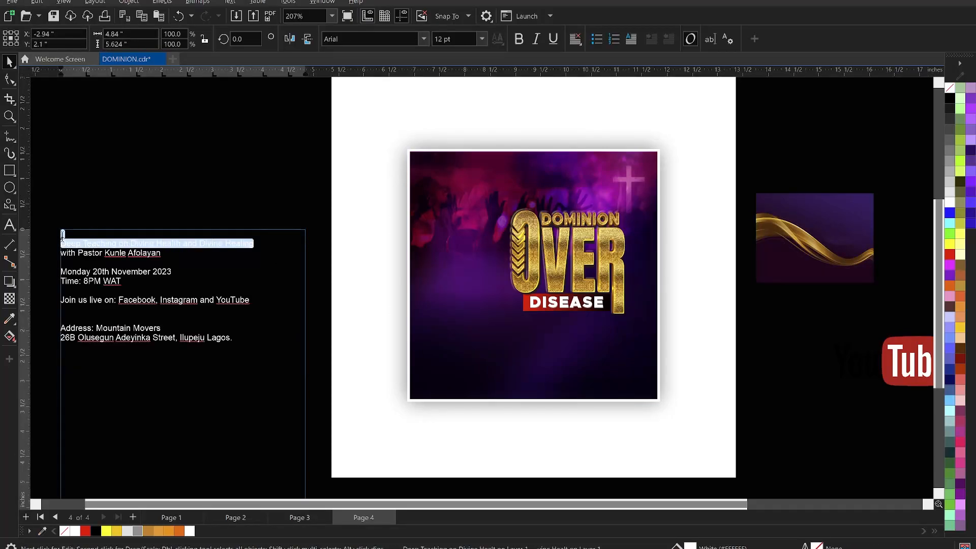
- Remove the copied teaching line from the event details frame and place it as separate text on the flyer, a little below the DISEASE bar
key("Delete")
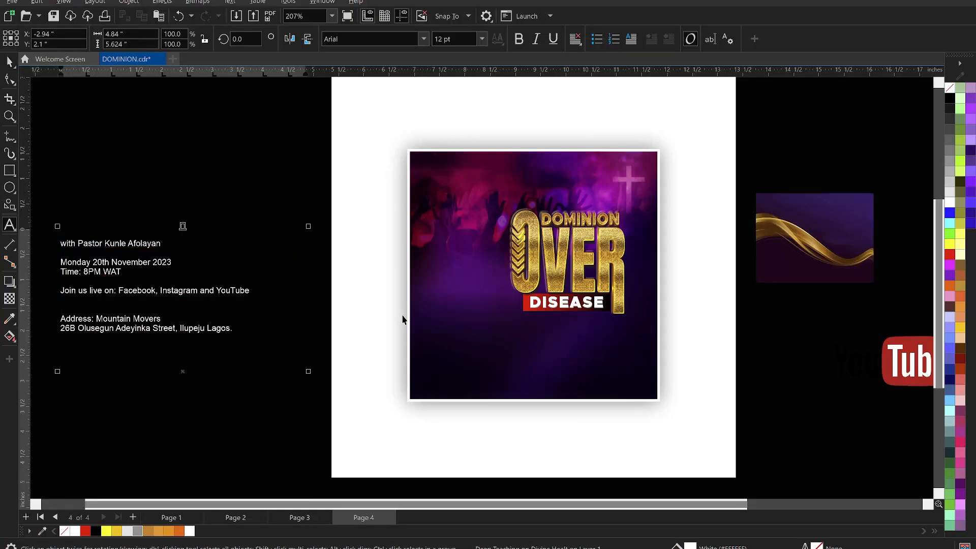
left_click(461, 345)
left_click(462, 341)
key("ctrl+v")
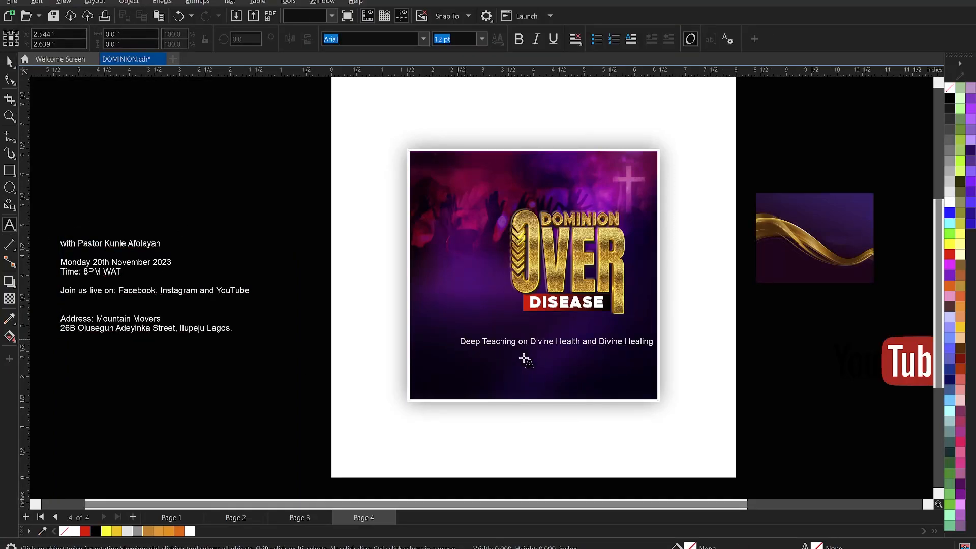
scroll(599, 353, "up", 2)
key("ctrl+space")
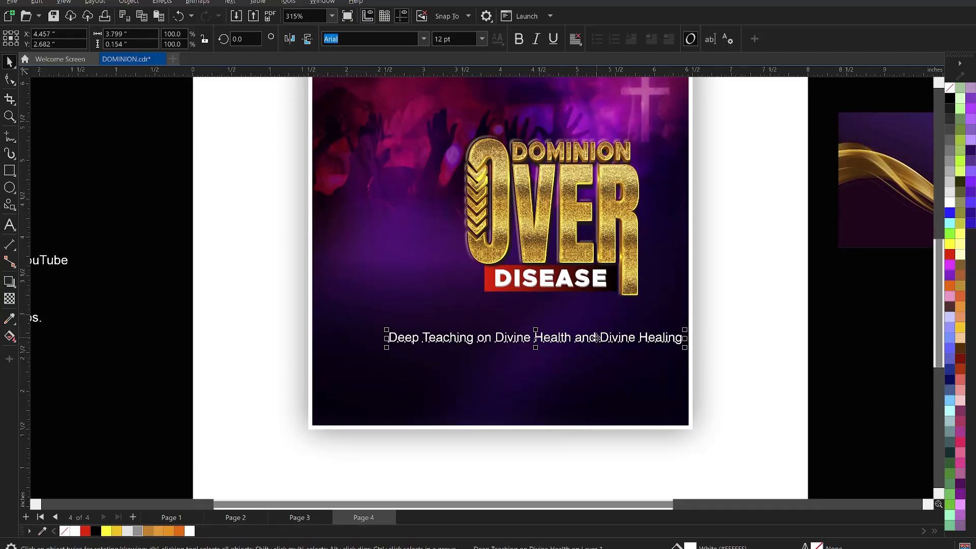
left_click_drag(596, 337, 584, 337)
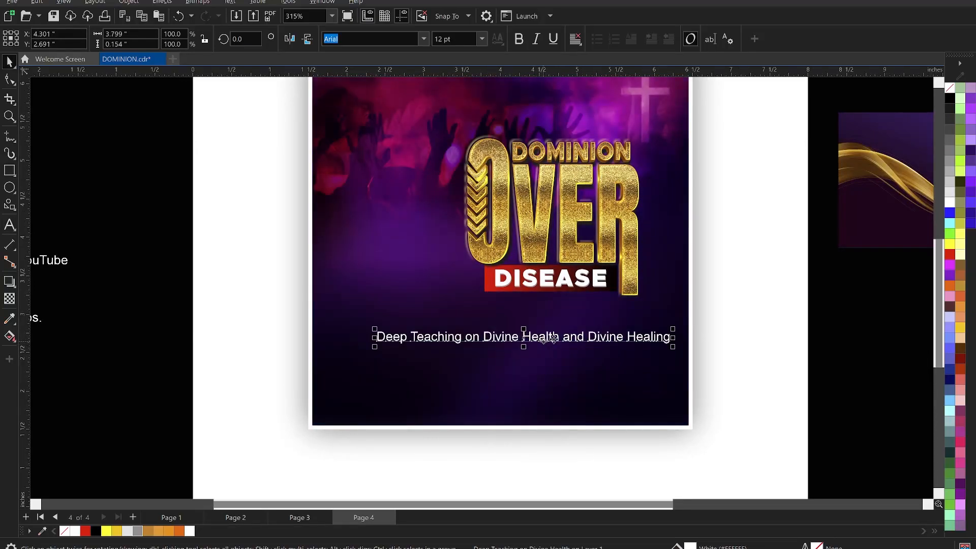
- Change the whole line "Deep Teaching on Divine Health and Divine Healing" on the flyer to UPPERCASE
double_click(644, 337)
key("ctrl+a")
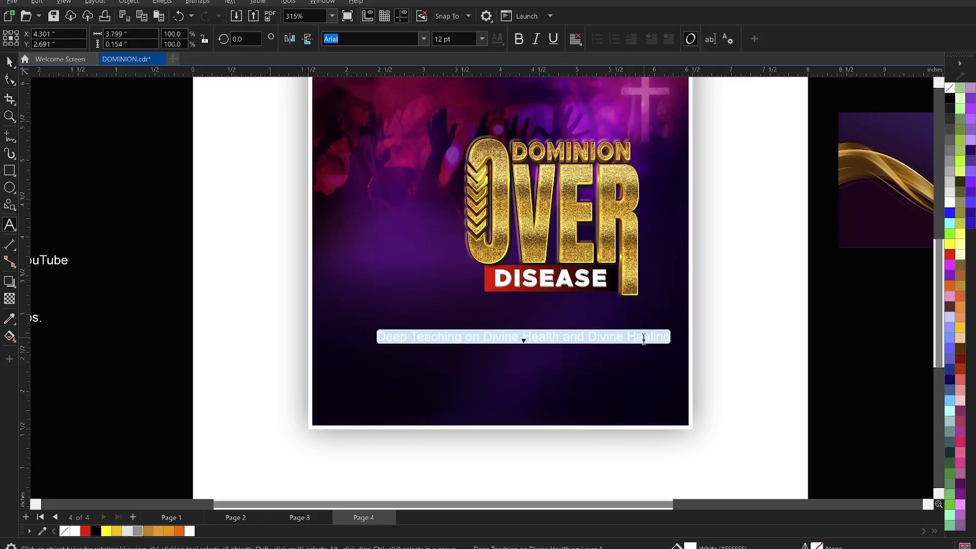
right_click(644, 339)
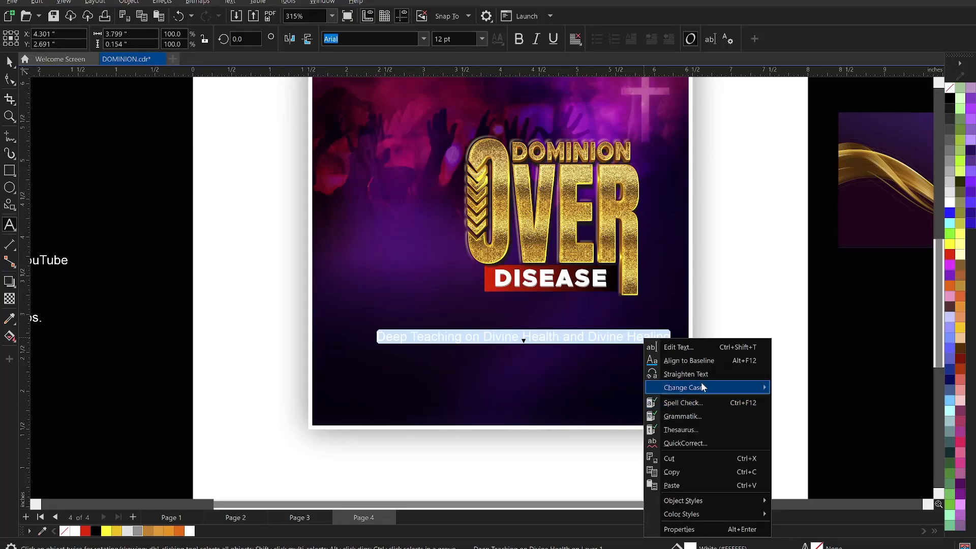
mouse_move(699, 385)
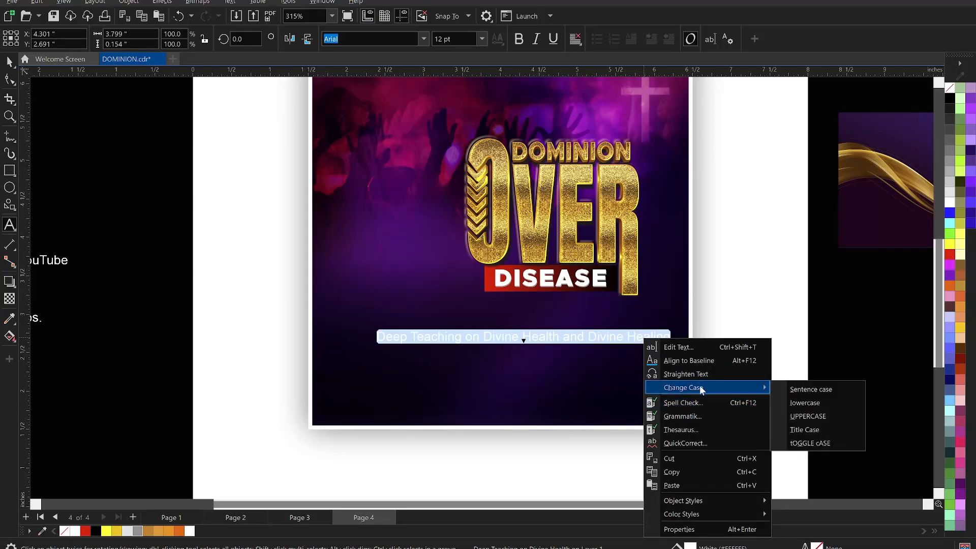
left_click(807, 416)
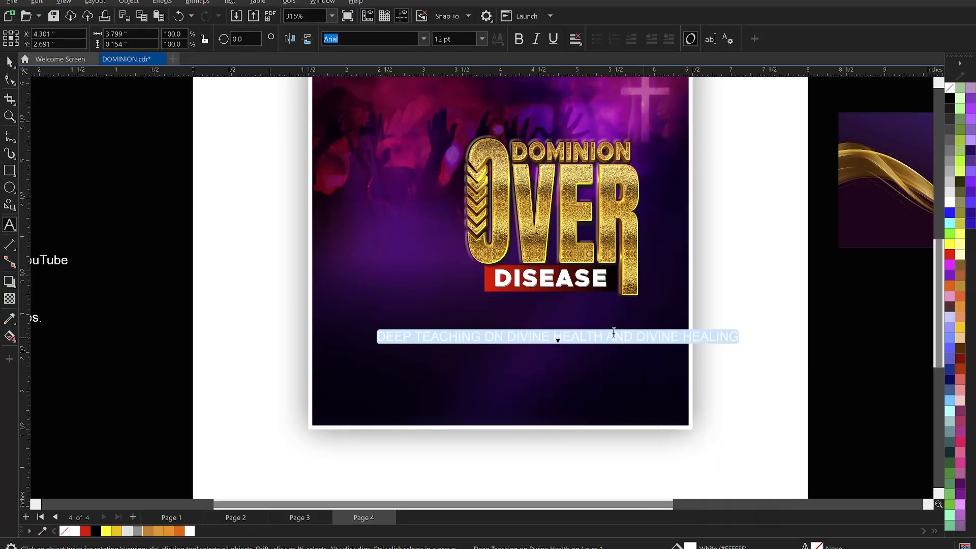
left_click(580, 336)
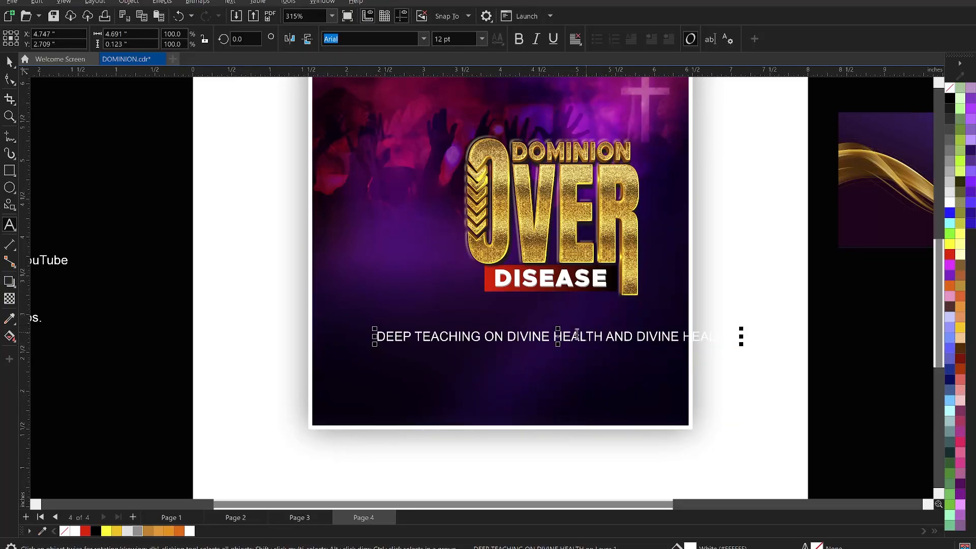
- Set the "DEEP TEACHING ON DIVINE HEALTH AND DIVINE HEALING" tagline in Metropolis Extra Bold and scale it down to about 8.1 pt
left_click(422, 39)
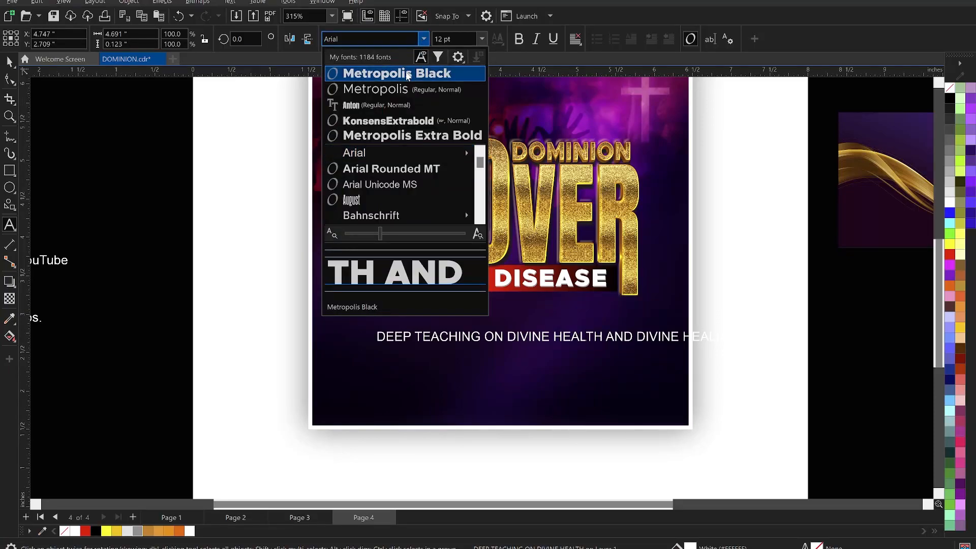
left_click(407, 74)
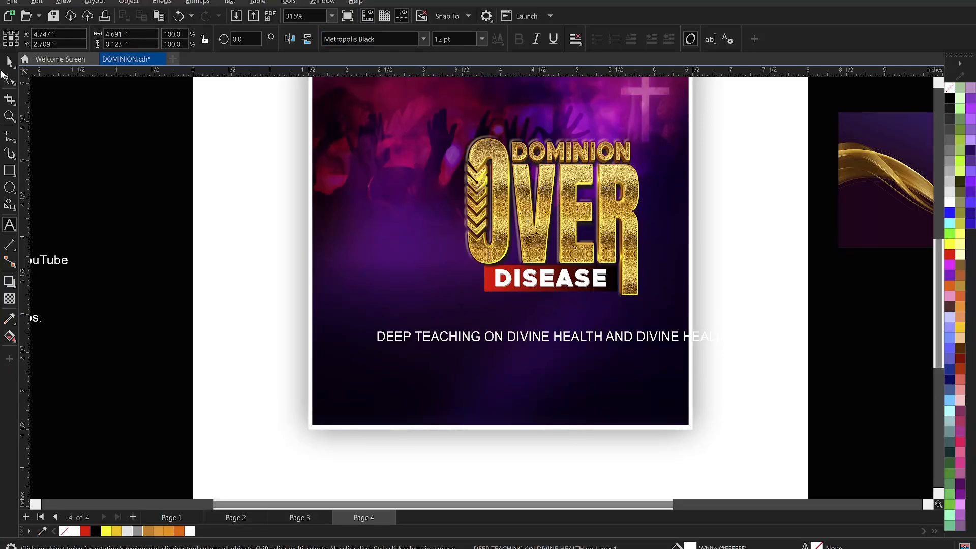
left_click(11, 61)
scroll(645, 336, "down", 2)
left_click(635, 341)
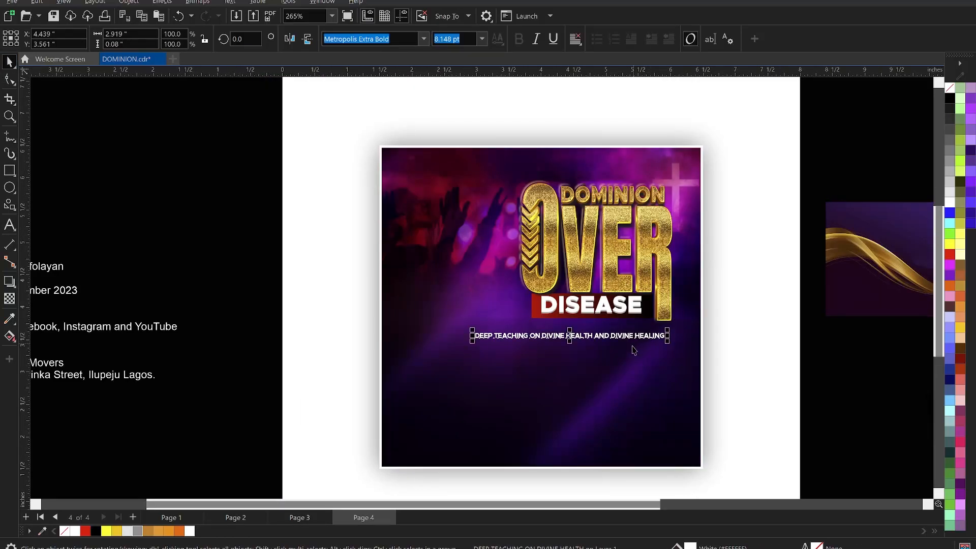
- Set the font size of the tagline below the title artwork to 5 pt
scroll(635, 344, "up", 1)
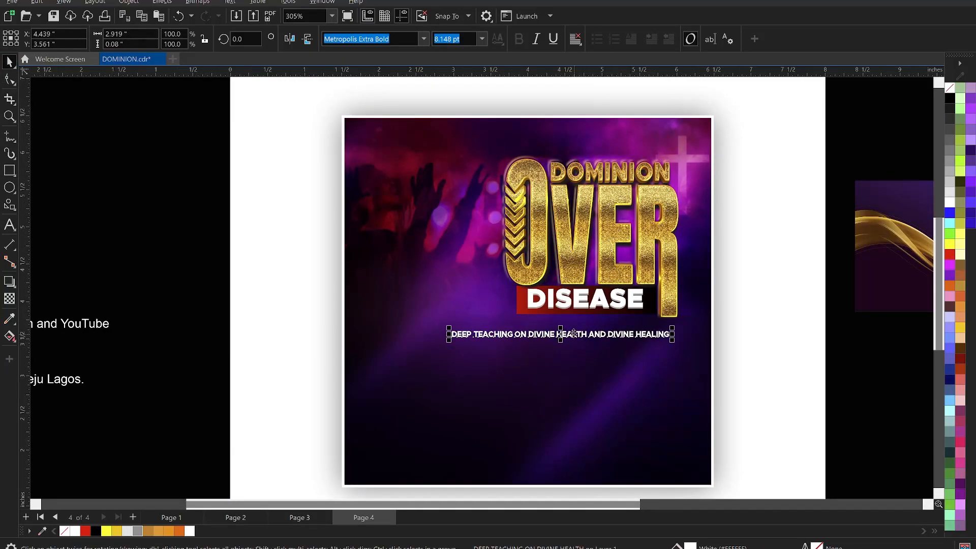
left_click(464, 36)
key("ctrl+a")
type("5")
key("Return")
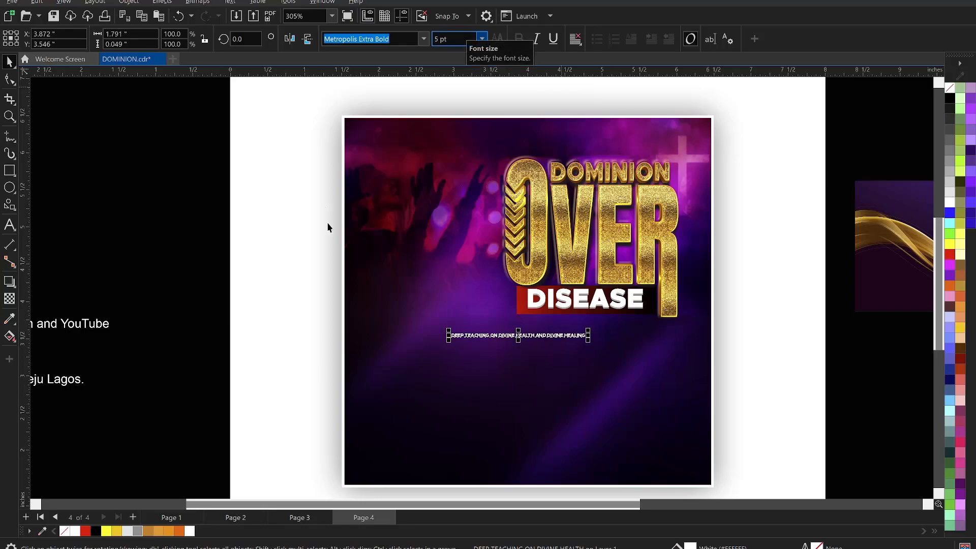
- Move the tagline directly under the DISEASE banner and enlarge it to about 5.3 pt to match the banner's width
left_click_drag(548, 338, 612, 324)
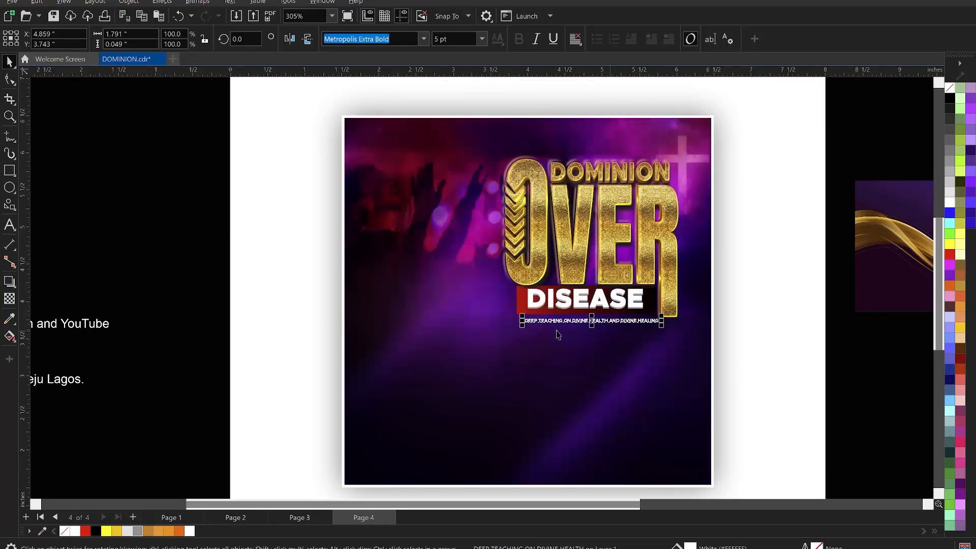
left_click_drag(522, 326, 514, 331)
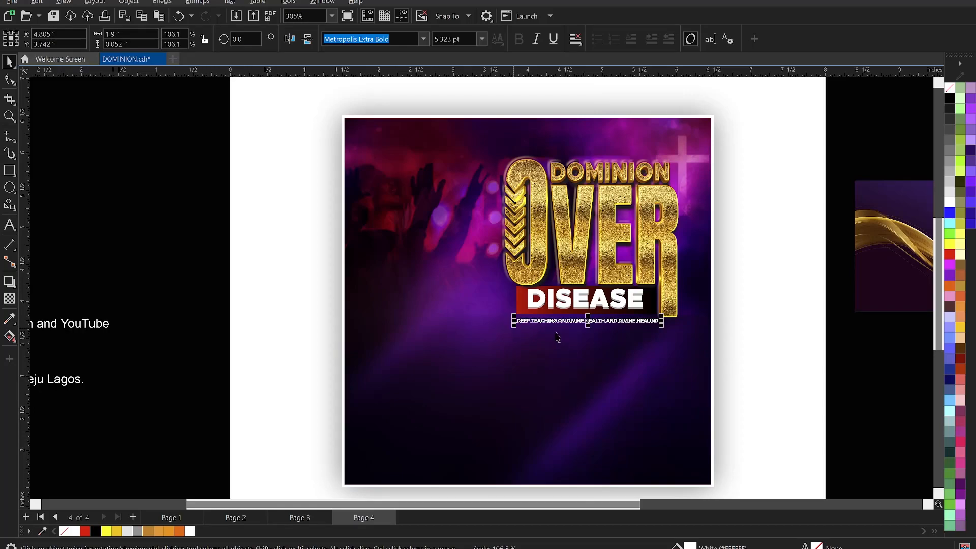
left_click(849, 371)
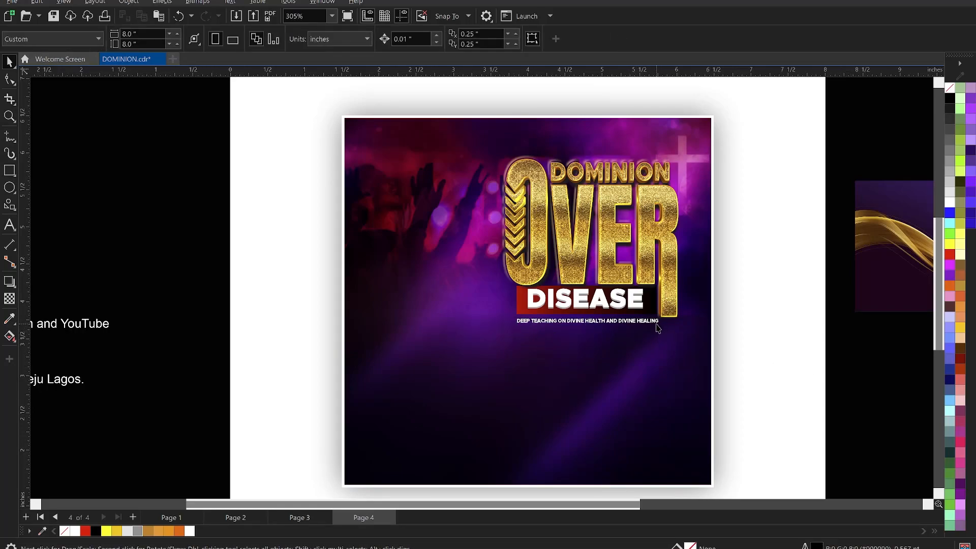
- Cut the "with" speaker line from the event notes beside the page and paste it as separate text on the flyer below the tagline
scroll(653, 320, "down", 1)
scroll(627, 297, "up", 2)
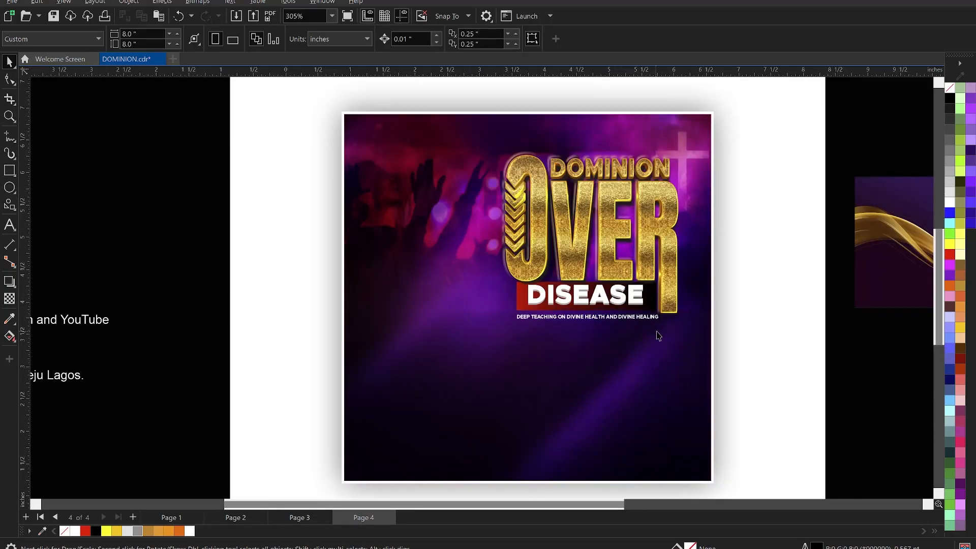
scroll(625, 275, "down", 2)
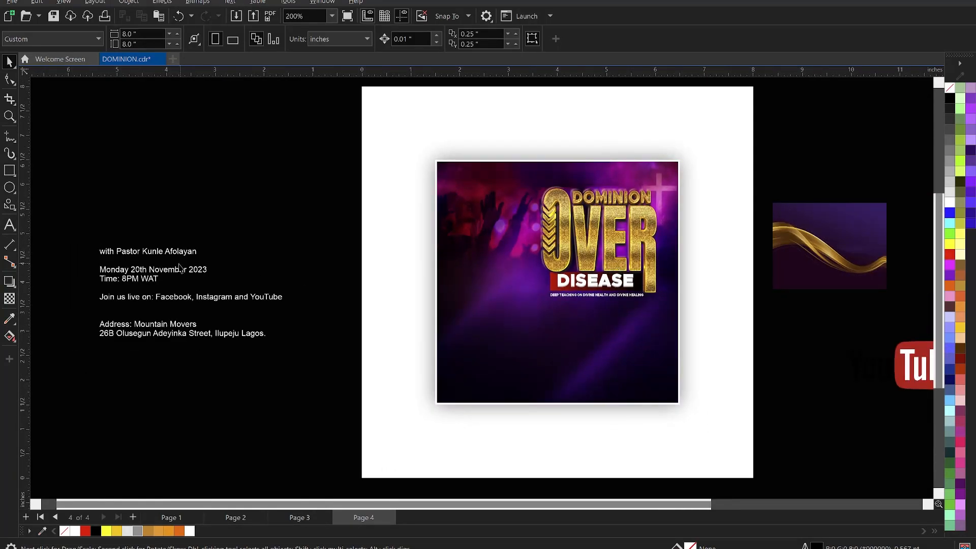
double_click(151, 248)
left_click_drag(205, 252, 99, 251)
key("Delete")
key("Escape")
key("Escape")
left_click(562, 337)
key("ctrl+v")
key("Escape")
key("Escape")
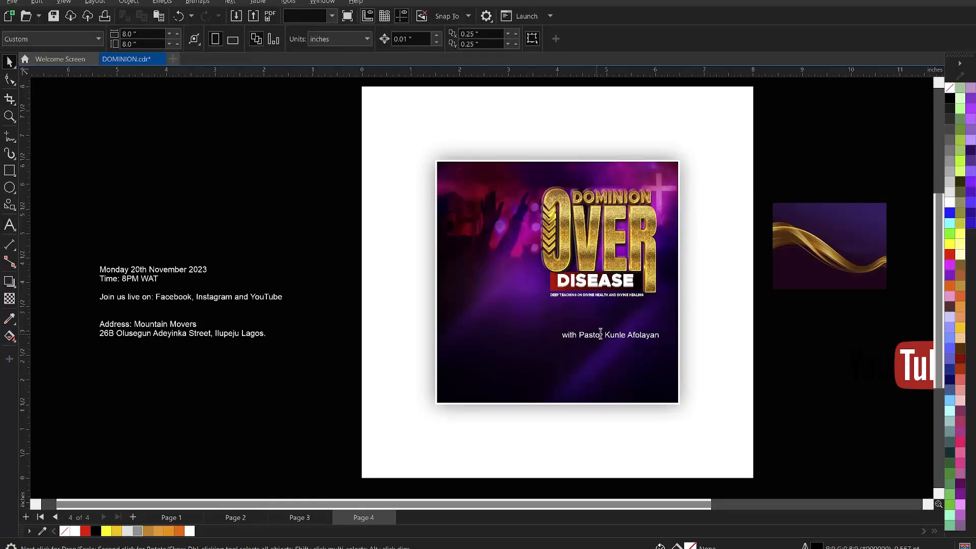
- Abbreviate "Pastor" to "Pst." in the speaker line on the flyer
double_click(597, 335)
key("BackSpace")
key("BackSpace")
key("BackSpace")
key("BackSpace")
key("BackSpace")
type("st.")
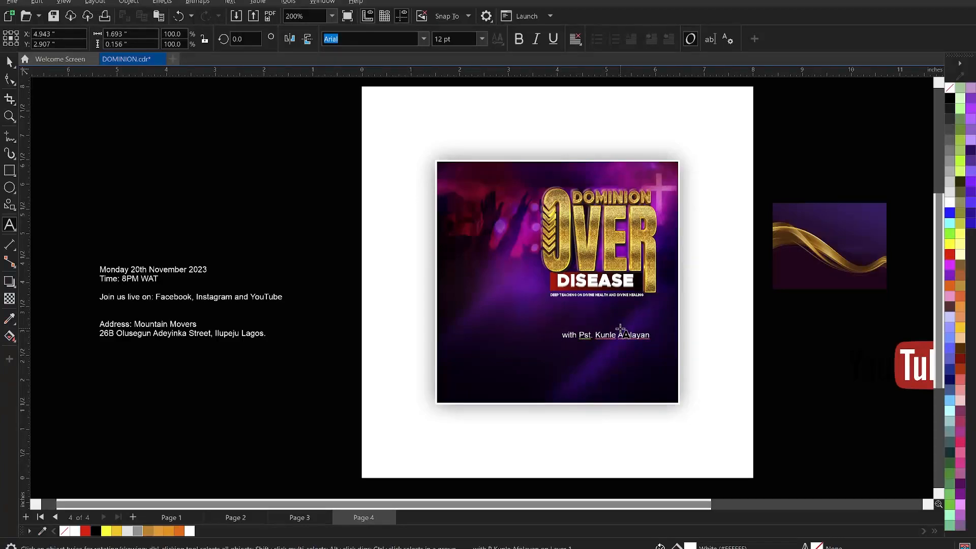
key("Escape")
- Split the speaker line after "with" into two separate text objects and move the speaker's name beside "with"
left_click(580, 336)
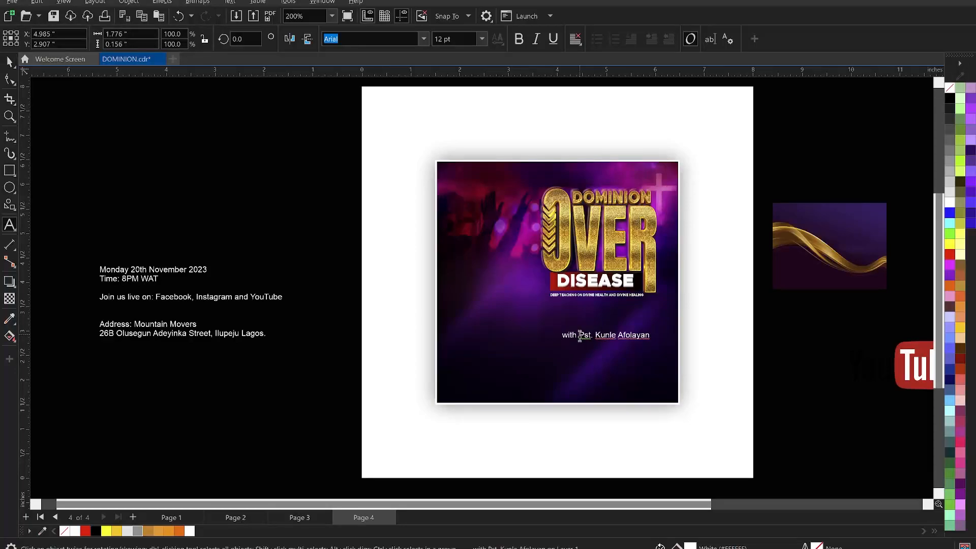
key("Return")
key("ctrl+space")
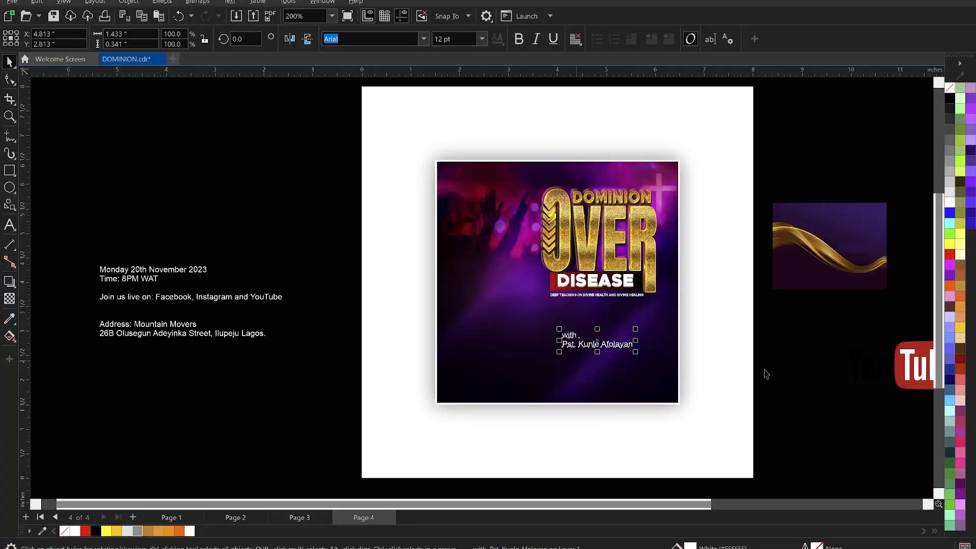
key("ctrl+k")
left_click(569, 337)
scroll(575, 337, "up", 1)
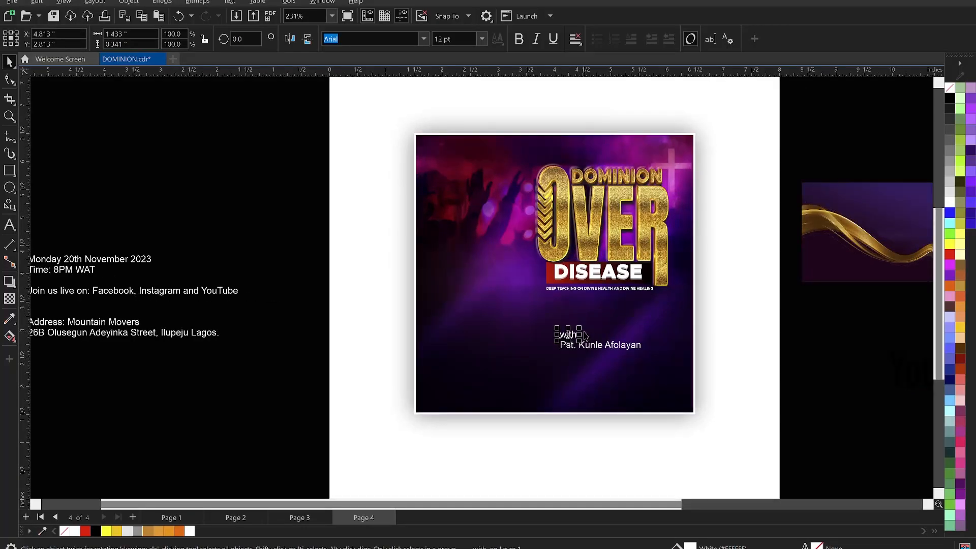
left_click(598, 351)
left_click_drag(598, 351, 616, 334)
- Set the word "with" in Rockybilly, scale it to about 6.35 pt and place it under the start of the tagline
left_click(568, 335)
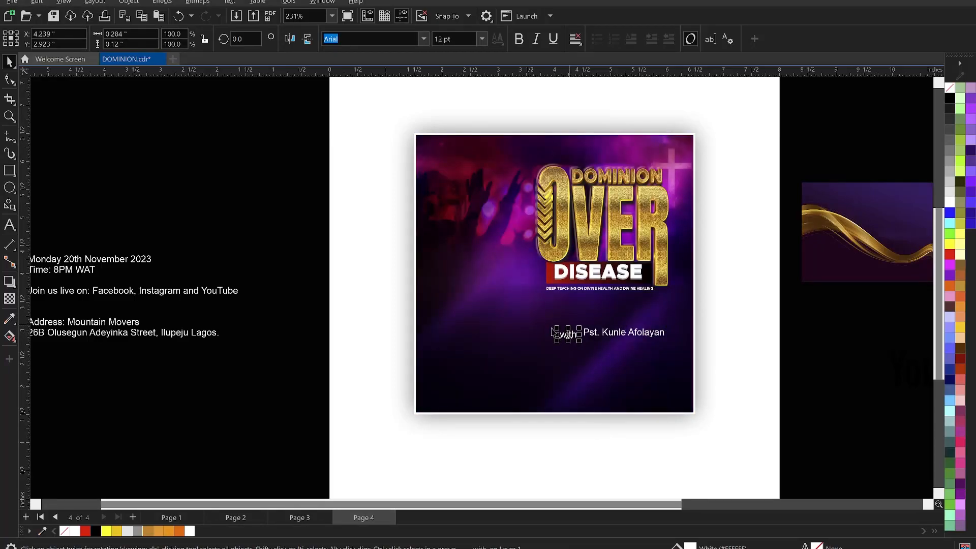
type("Rockybilly")
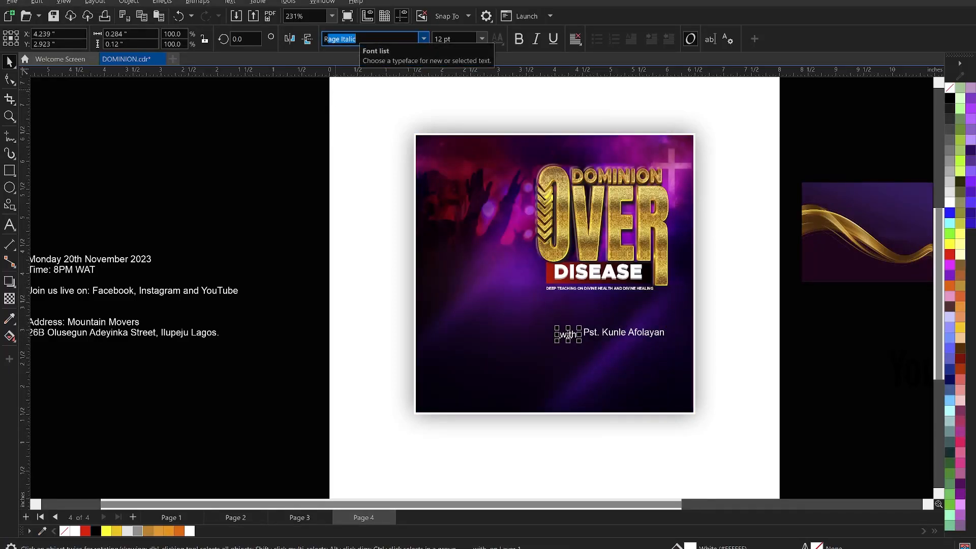
key("Return")
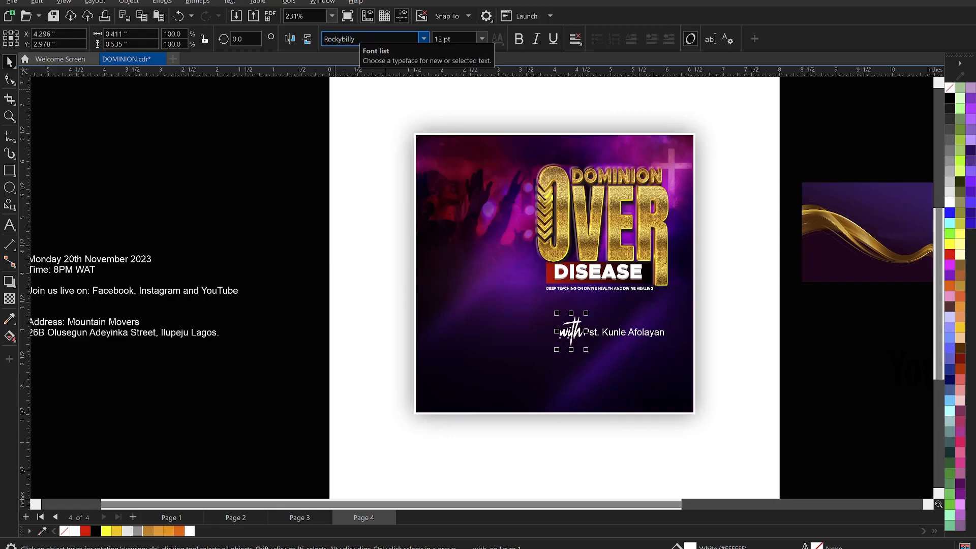
scroll(530, 268, "up", 3)
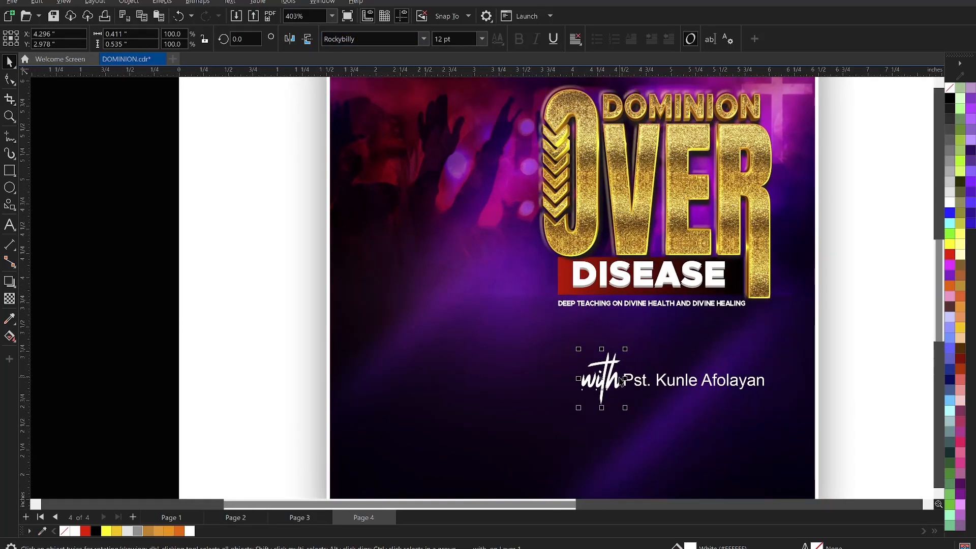
left_click_drag(618, 380, 586, 347)
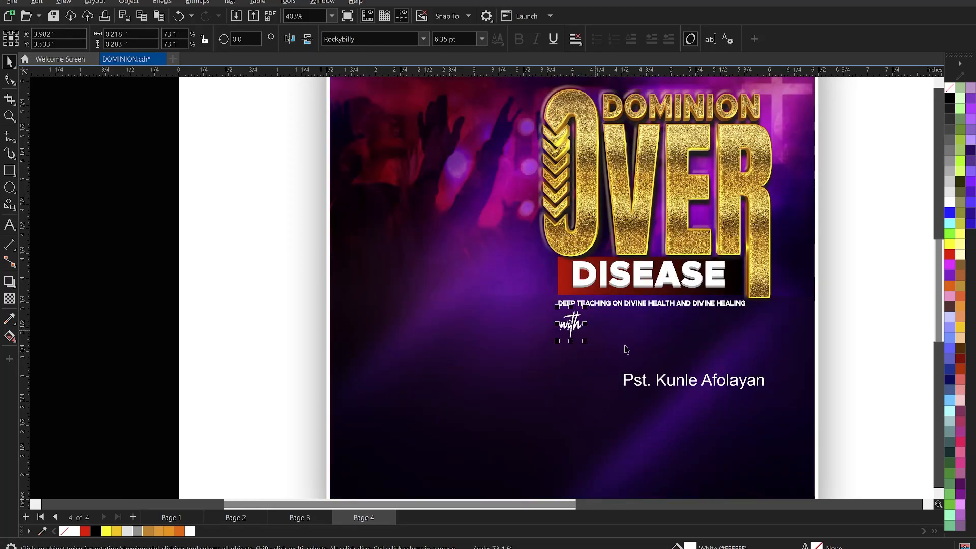
- Move the speaker's name beside "with" under the tagline and set its font to Metropolis Extra Bold
left_click(633, 376)
left_click_drag(633, 375, 606, 326)
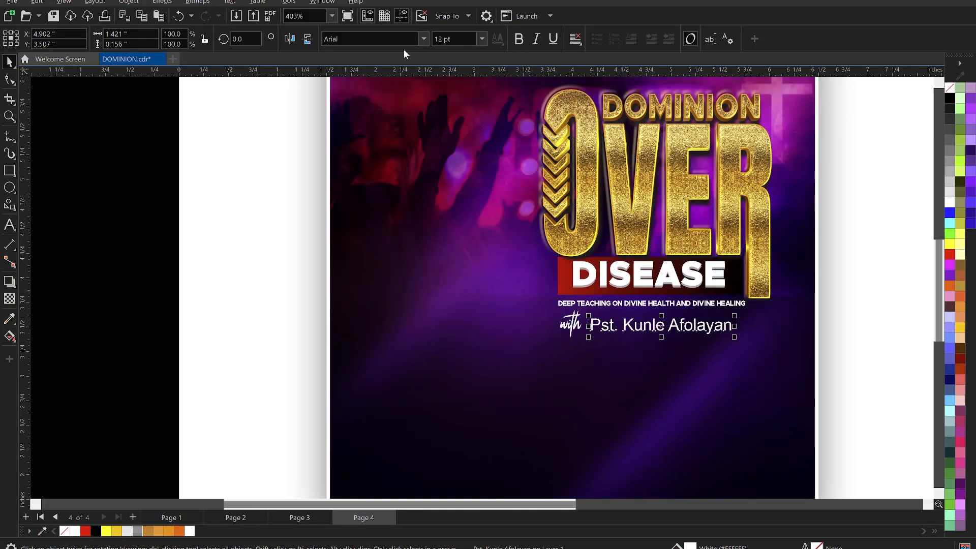
left_click(422, 38)
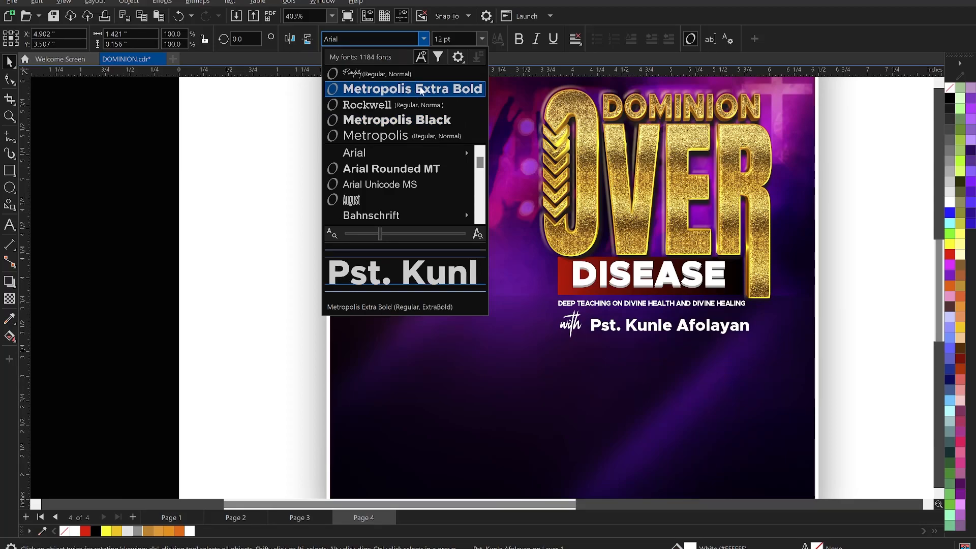
key("Escape")
- Change all of the speaker's name text to uppercase
double_click(651, 328)
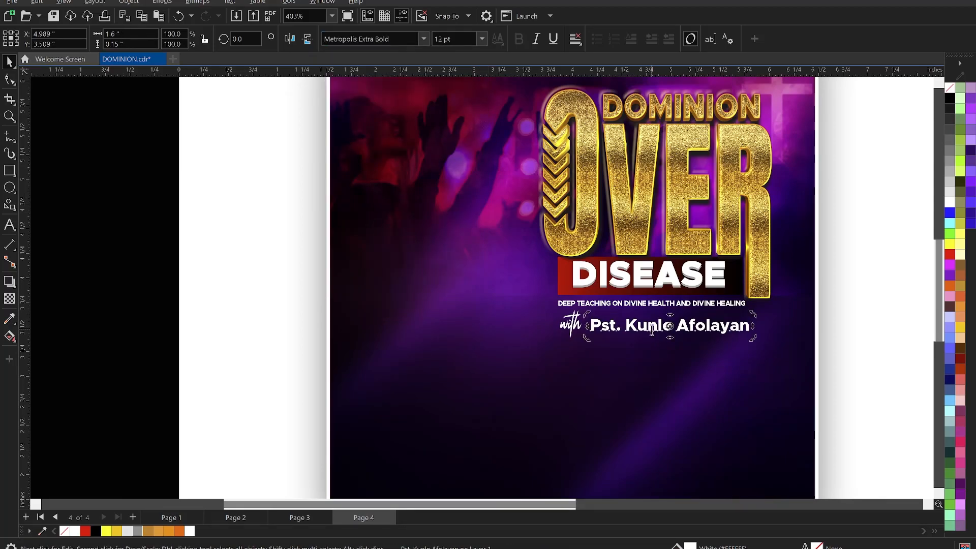
key("ctrl+a")
right_click(650, 328)
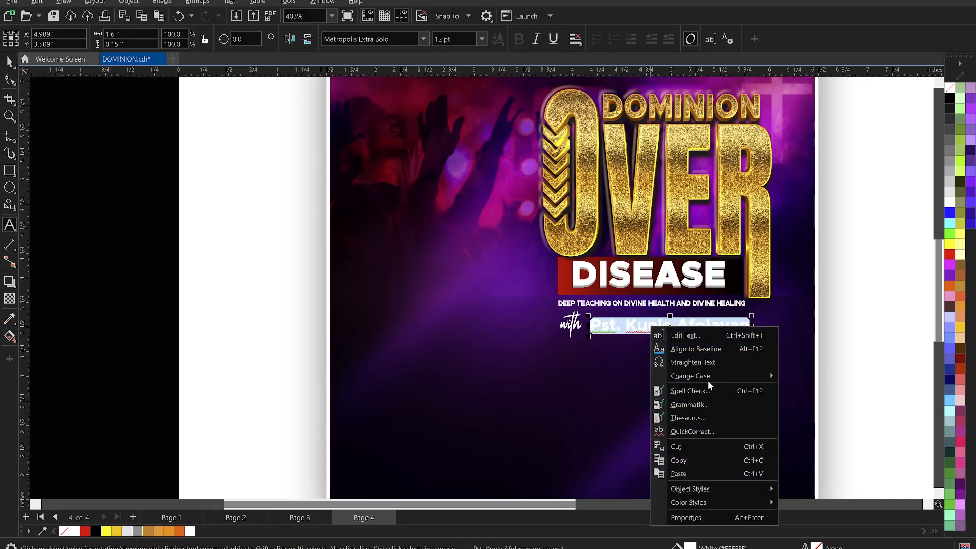
mouse_move(709, 376)
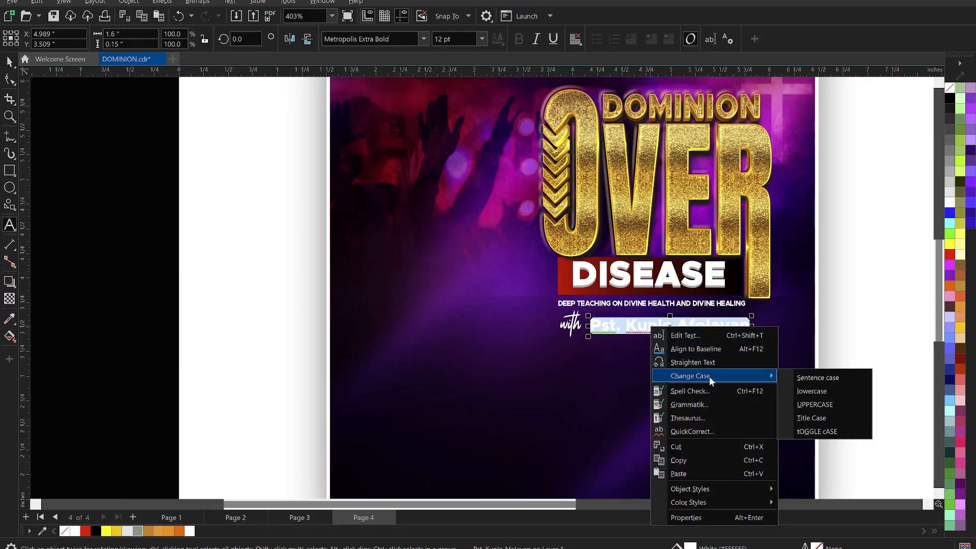
left_click(816, 404)
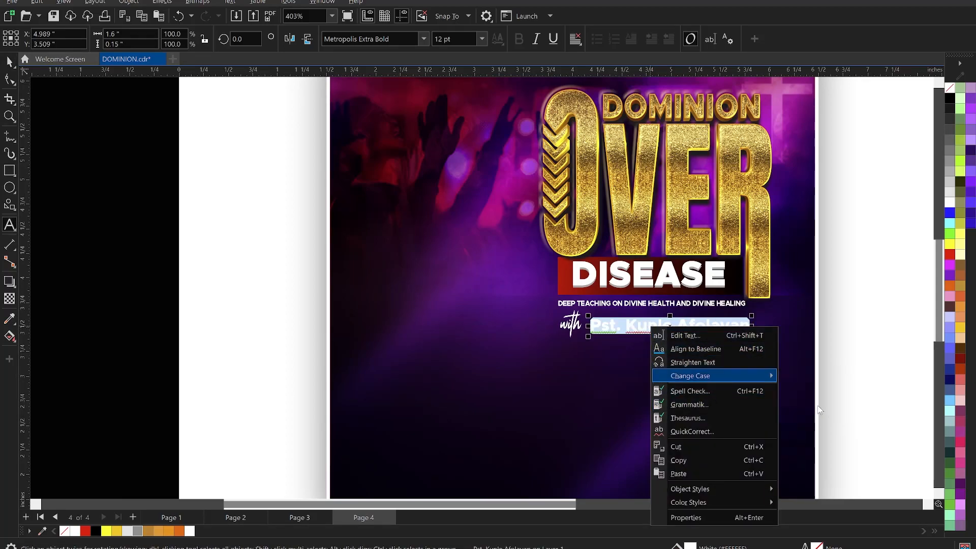
left_click(9, 62)
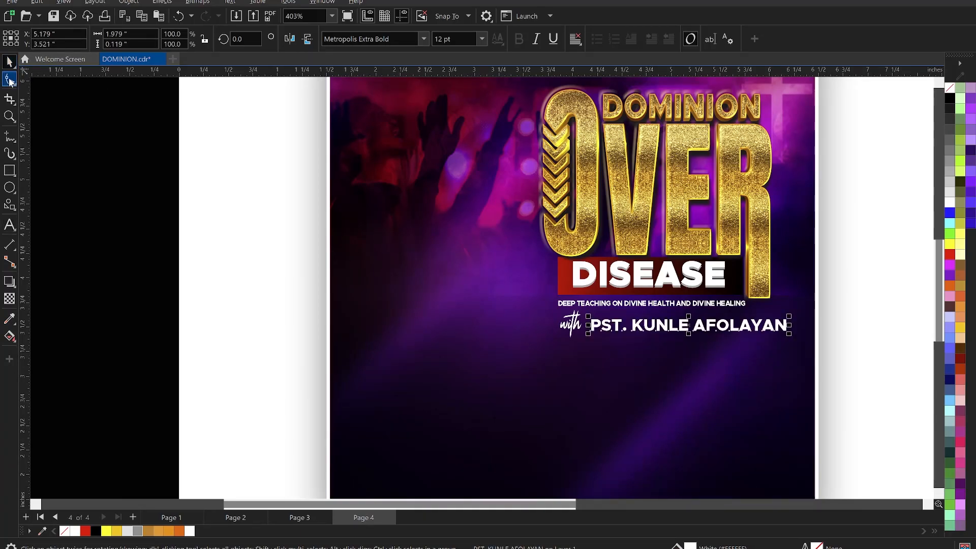
- Tighten the letter spacing of the speaker's name and scale it to about 8.8 pt, positioned close beside "with"
left_click(10, 79)
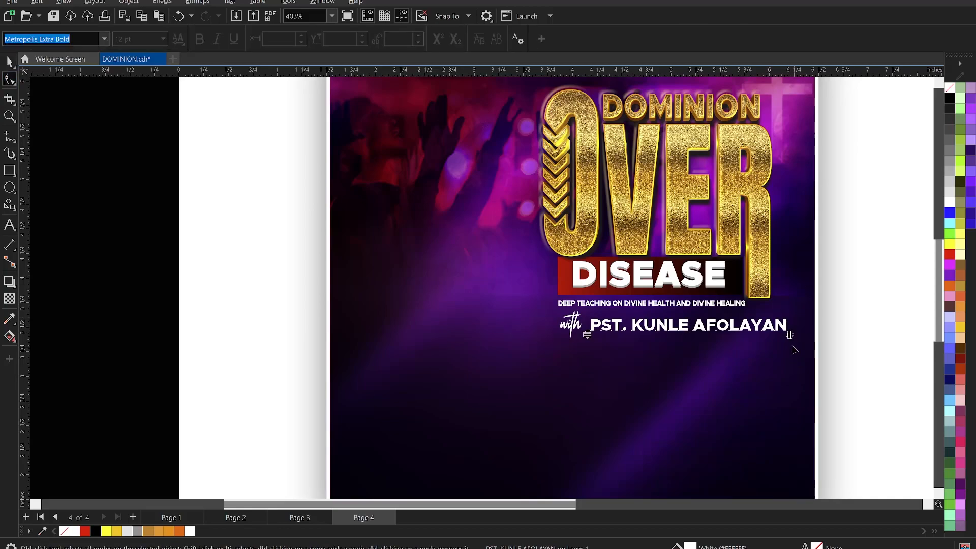
left_click_drag(789, 334, 721, 340)
key("space")
left_click_drag(632, 324, 631, 321)
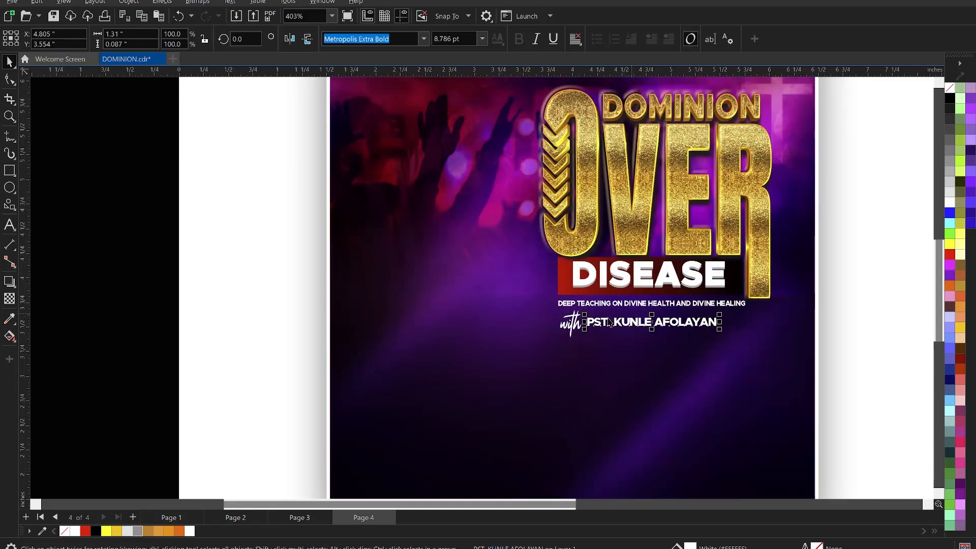
- Fill the word "with" with the gold colour #D68A29 sampled from the OVER lettering
left_click(570, 328)
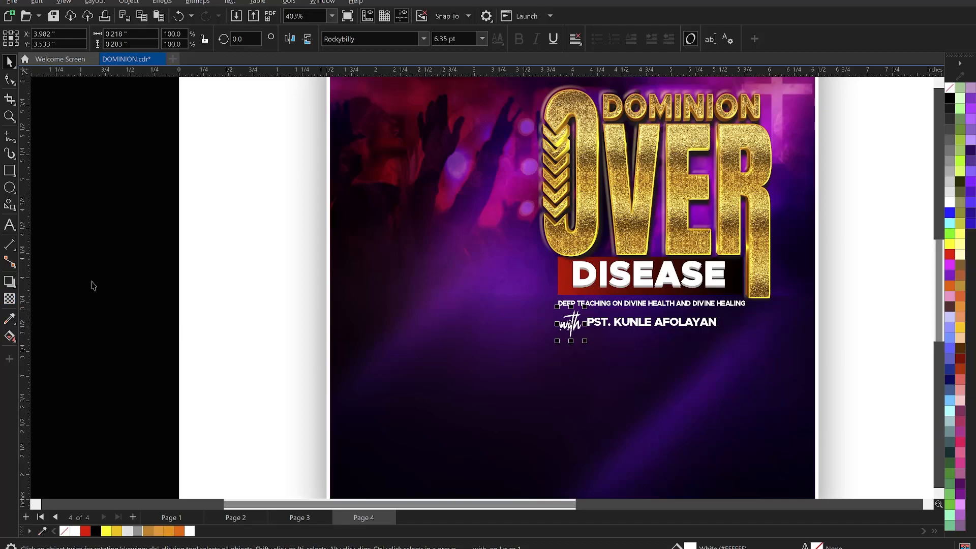
left_click(10, 319)
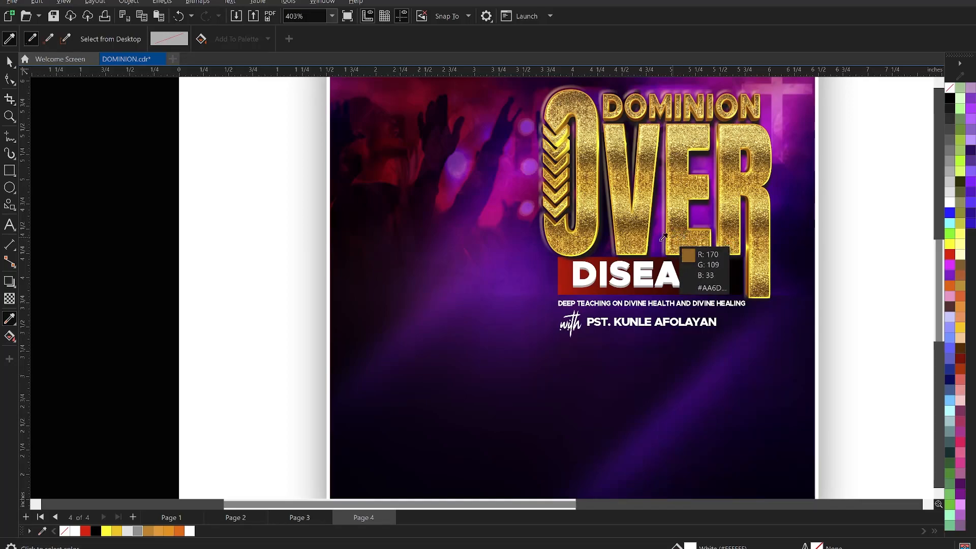
left_click(587, 242)
scroll(578, 309, "up", 2)
scroll(578, 333, "up", 1)
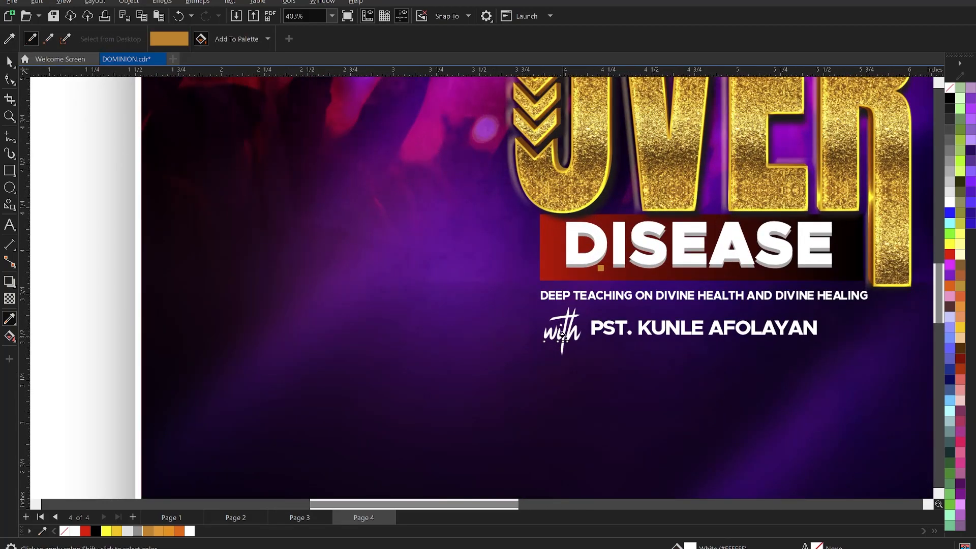
left_click(567, 333)
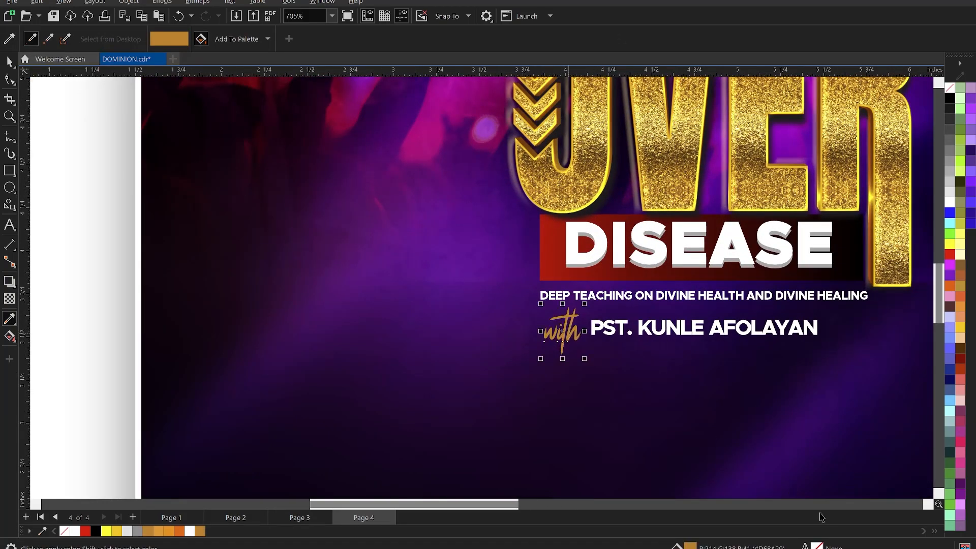
- Change the fill of the word "with" to the brighter orange #FF8400
key("space")
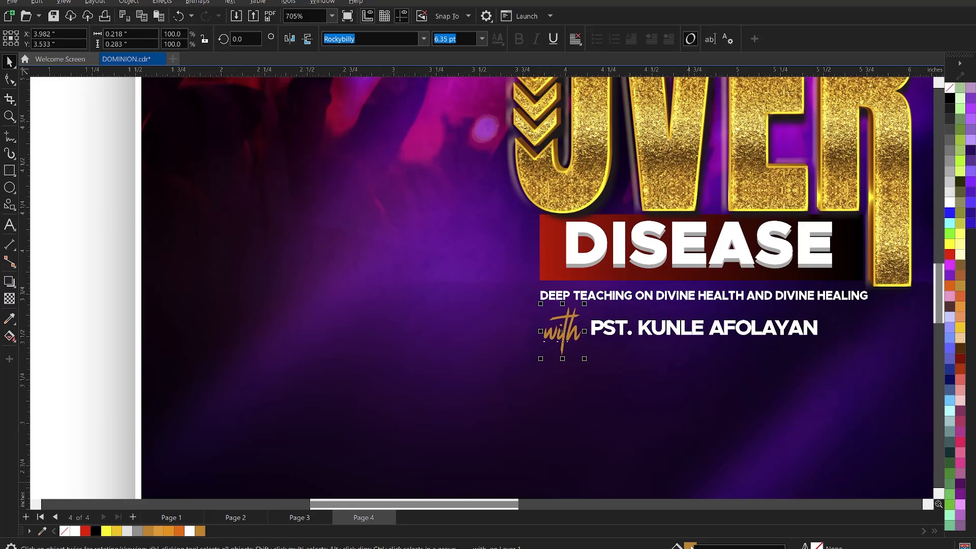
double_click(690, 545)
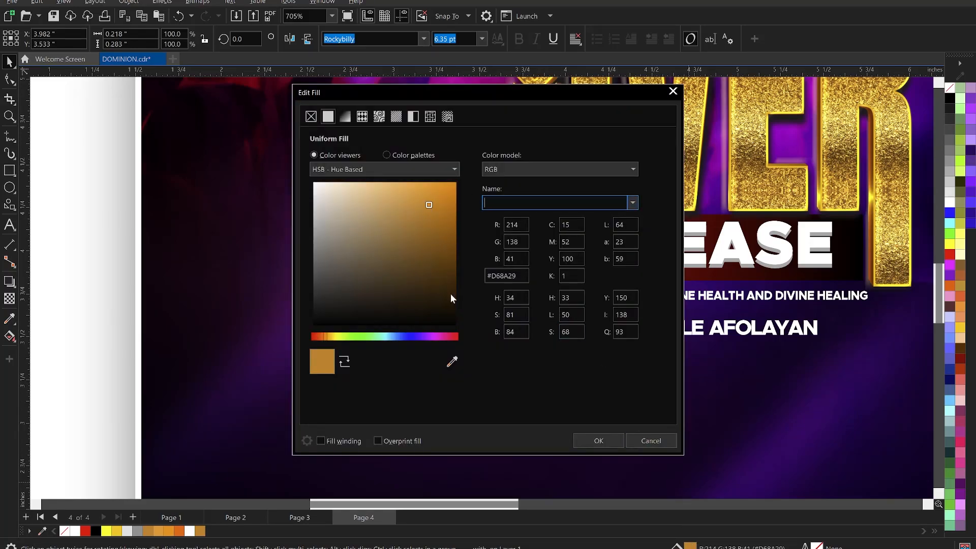
left_click_drag(327, 337, 329, 338)
left_click_drag(436, 84, 773, 81)
left_click_drag(665, 334, 660, 333)
left_click_drag(791, 184, 796, 175)
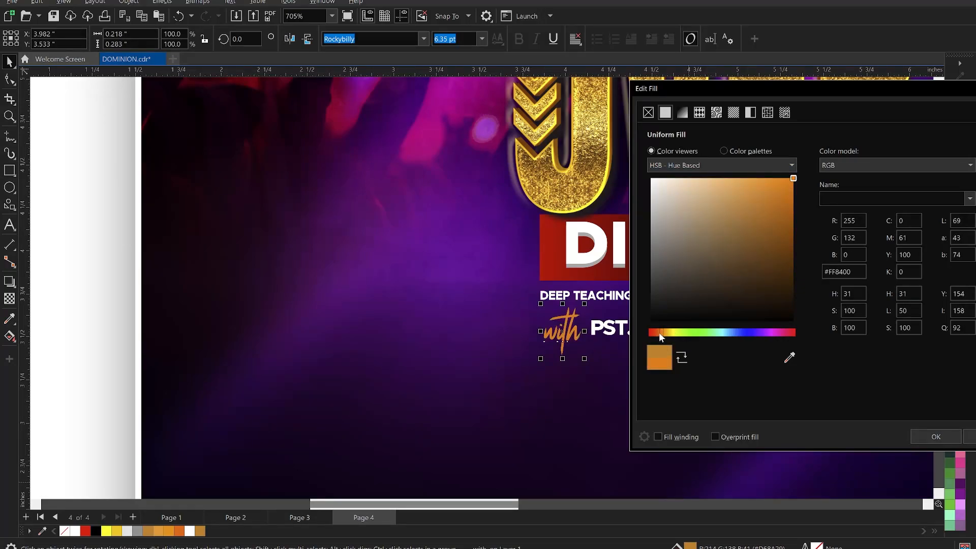
left_click_drag(661, 332, 661, 333)
left_click(937, 436)
- Import the PASTOR image from the NEW CHURCH folder and place it about 2.35 by 3.53 inches over the flyer's lower-left area
scroll(549, 300, "down", 3)
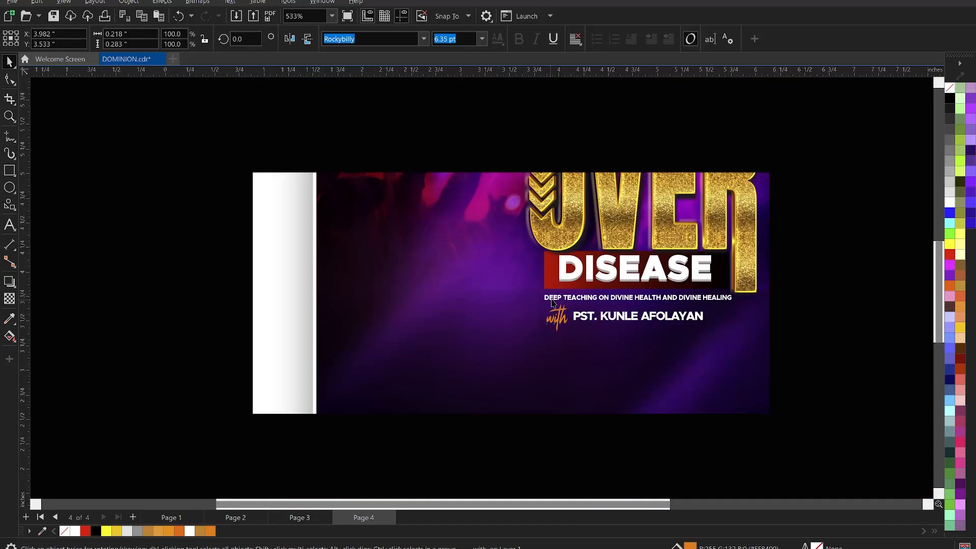
scroll(543, 193, "down", 2)
key("Escape")
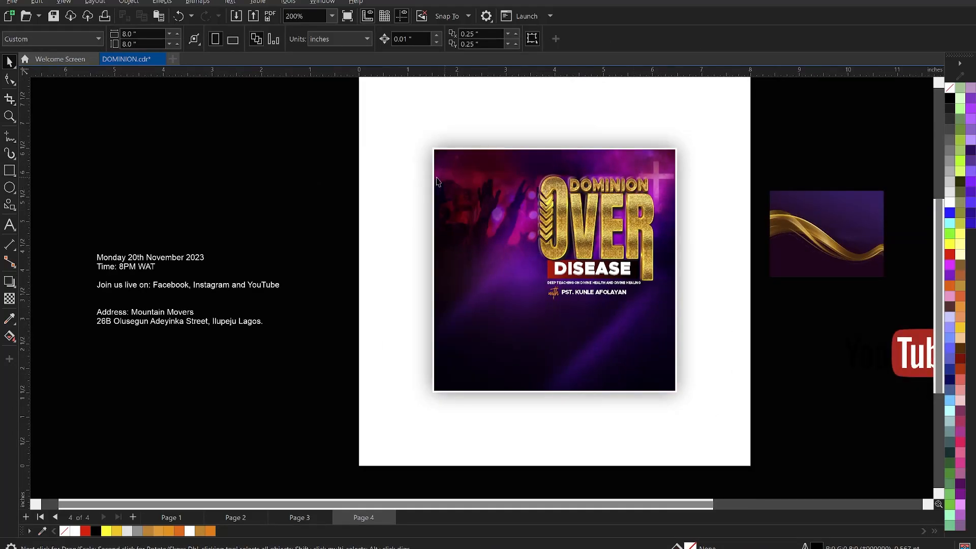
right_click(339, 132)
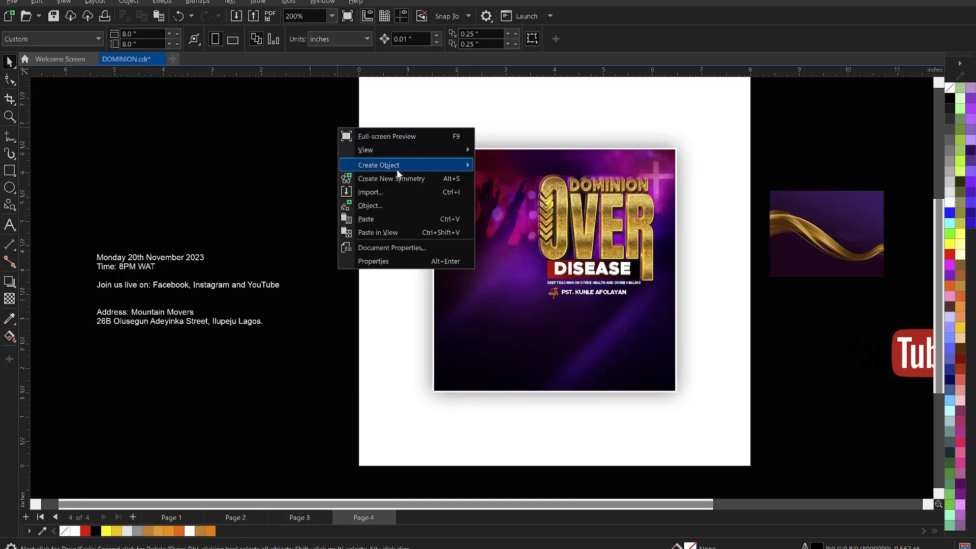
left_click(378, 193)
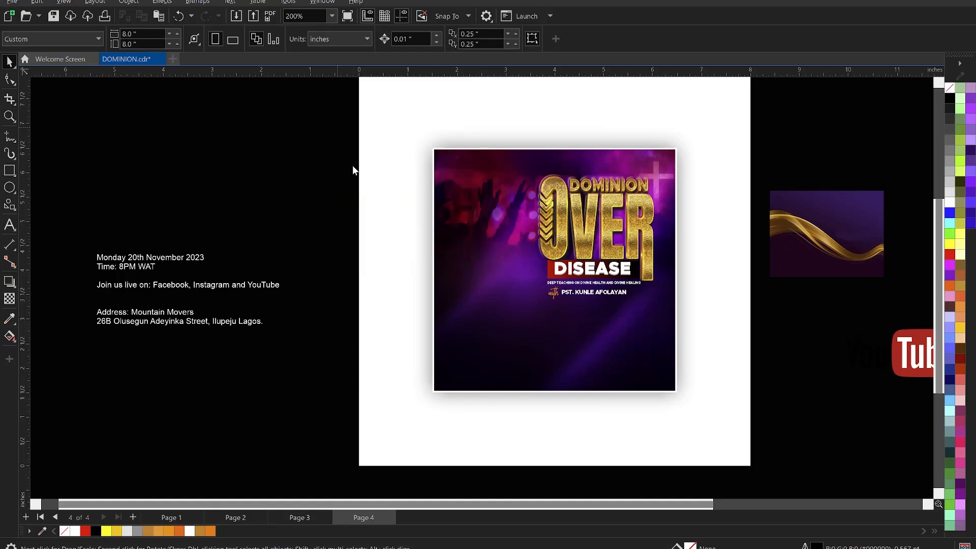
scroll(280, 226, "down", 5)
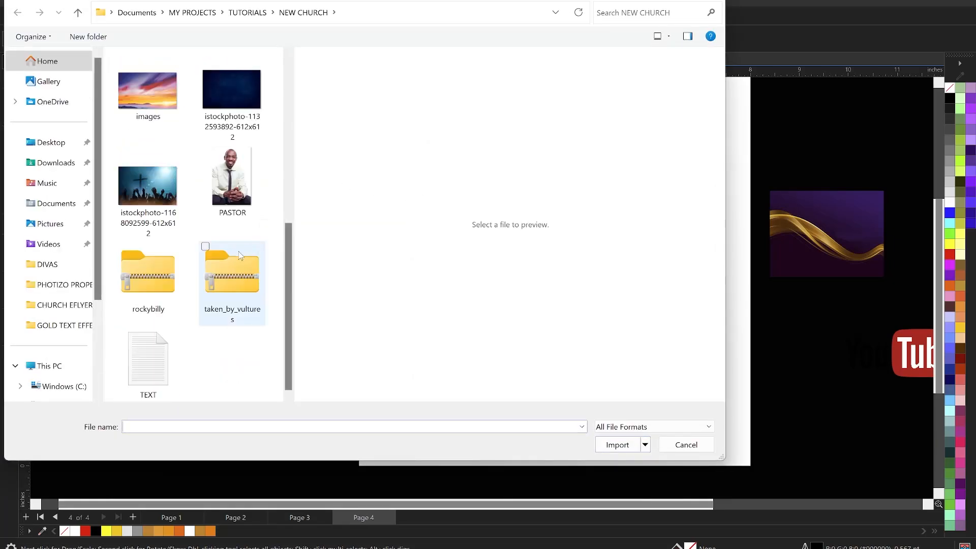
double_click(237, 192)
left_click_drag(432, 240, 550, 395)
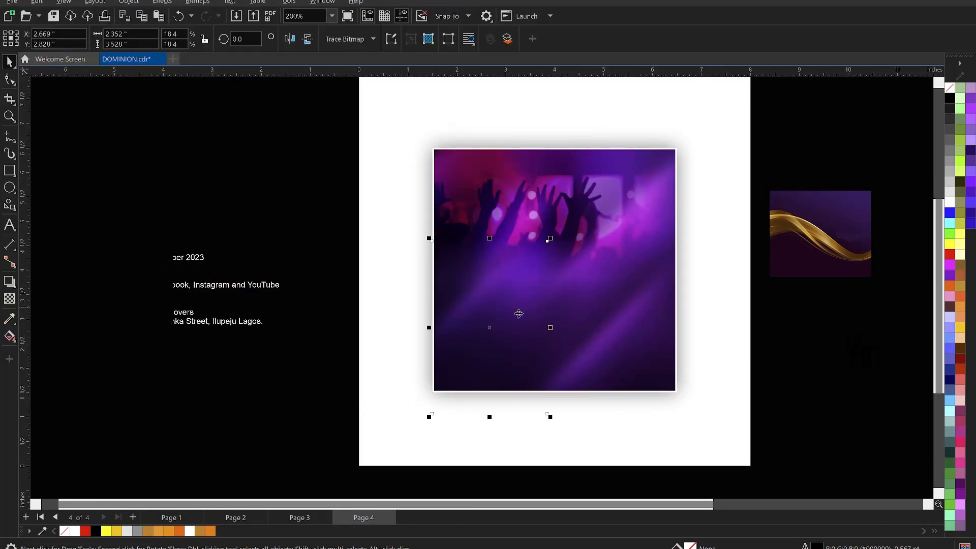
- Enlarge the pastor photo to about 2.72 by 4.08 inches and align it with the flyer's left edge, overhanging the bottom
scroll(571, 335, "up", 1)
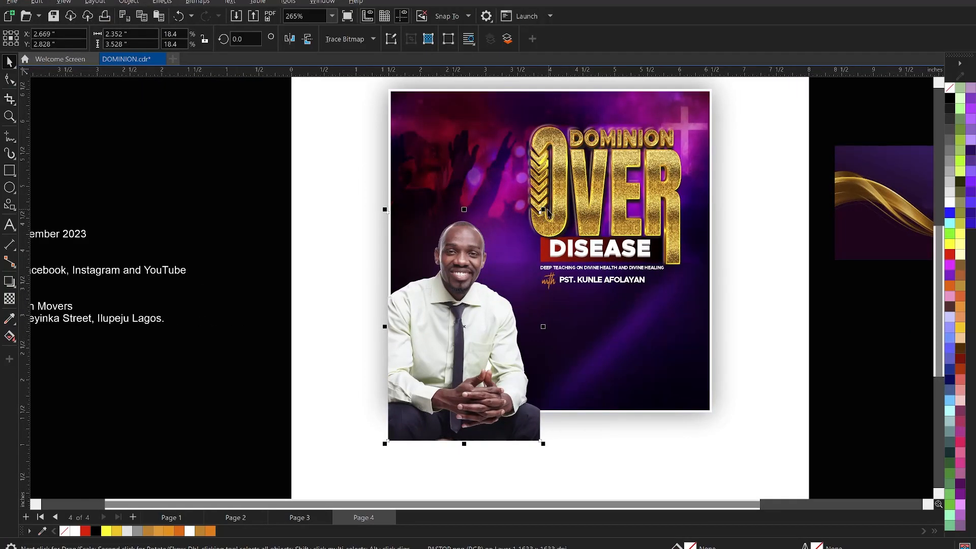
left_click_drag(542, 209, 578, 158)
left_click_drag(512, 286, 508, 291)
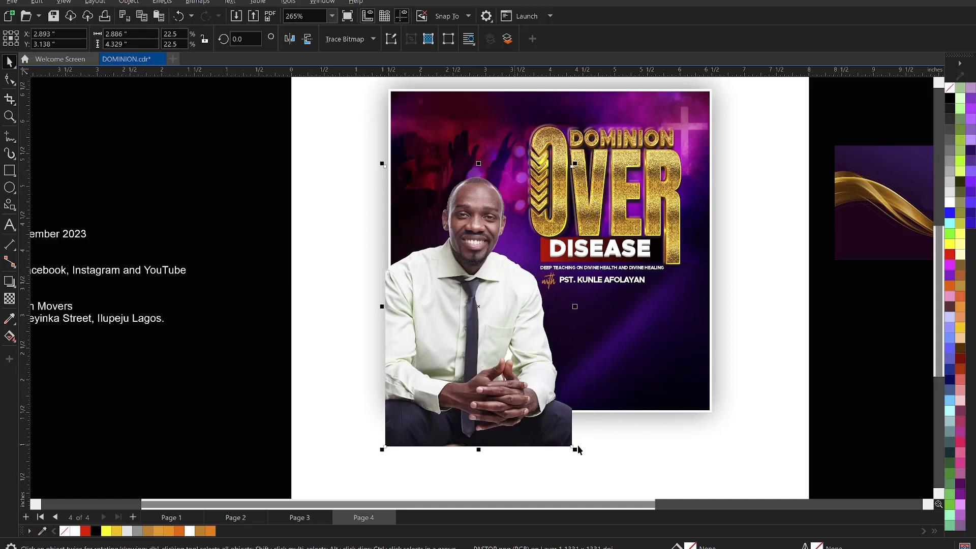
left_click_drag(577, 450, 567, 433)
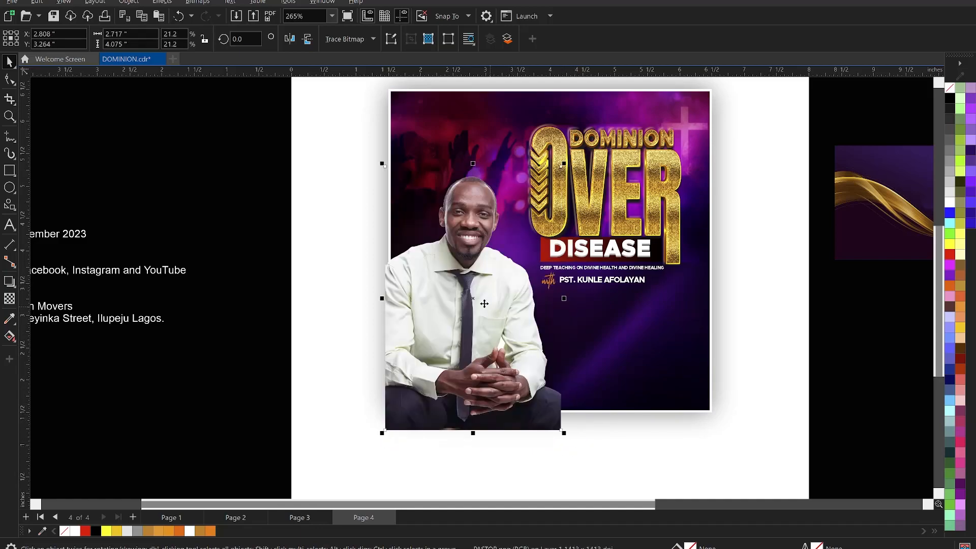
left_click_drag(484, 303, 478, 293)
left_click(248, 187)
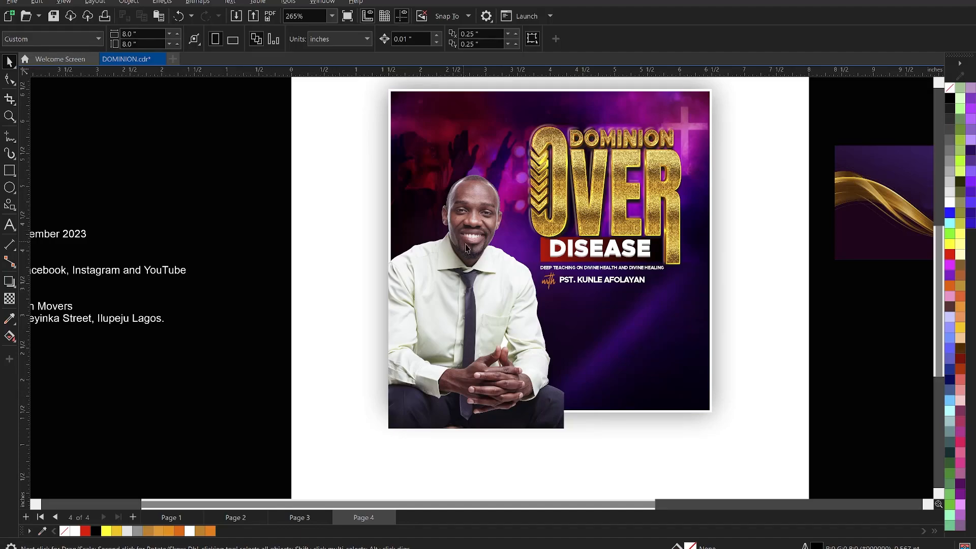
- Adjust the pastor photo with brightness -12, contrast 13 and intensity 7
scroll(462, 242, "up", 2)
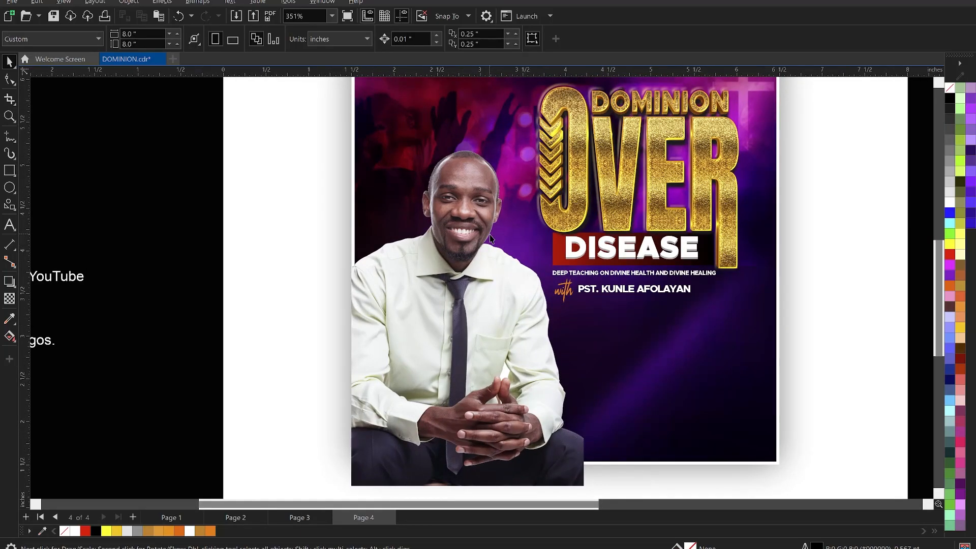
left_click(460, 214)
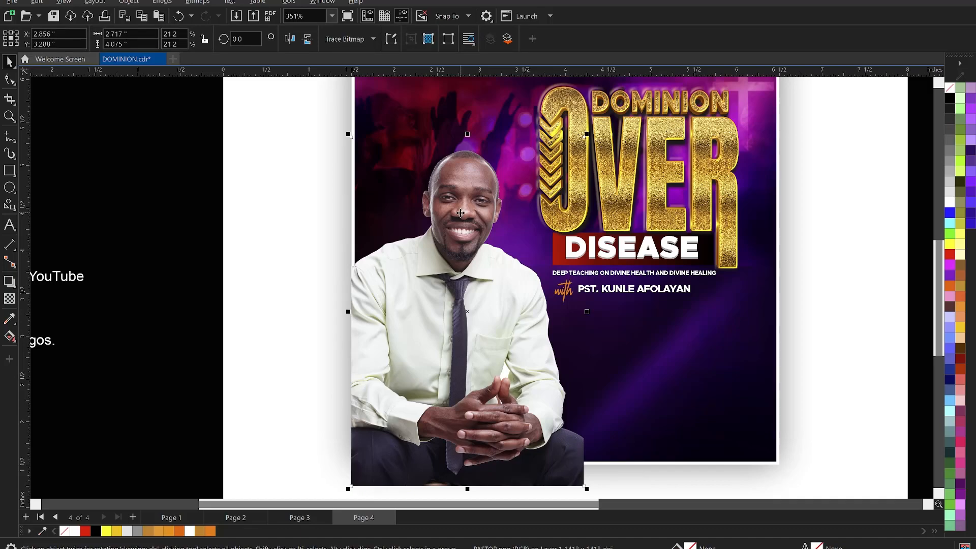
scroll(461, 213, "down", 2)
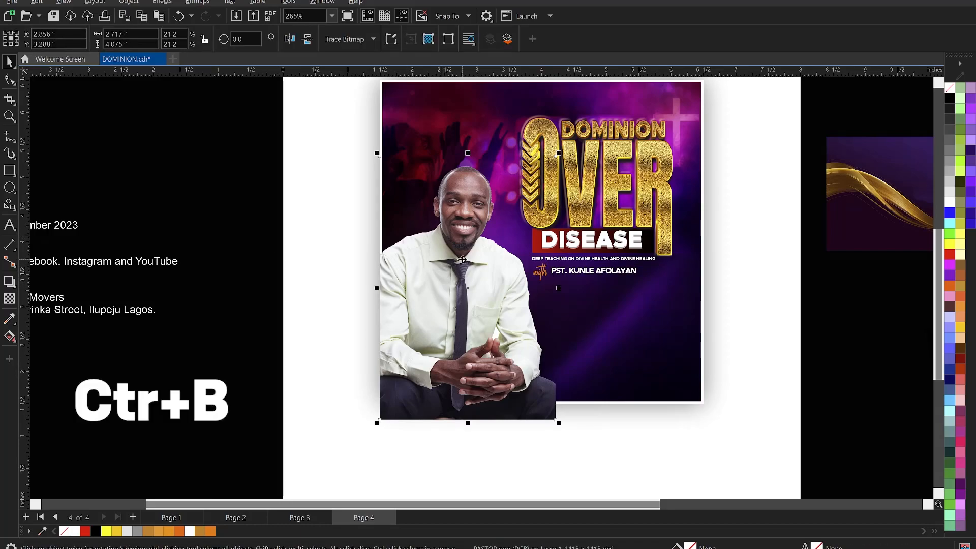
key("ctrl+b")
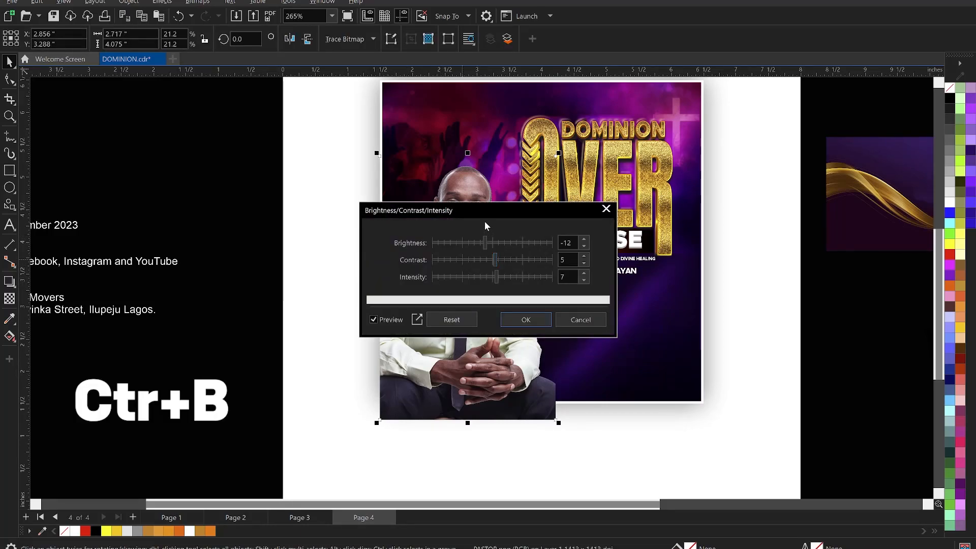
left_click_drag(486, 214, 756, 188)
left_click_drag(766, 233, 770, 231)
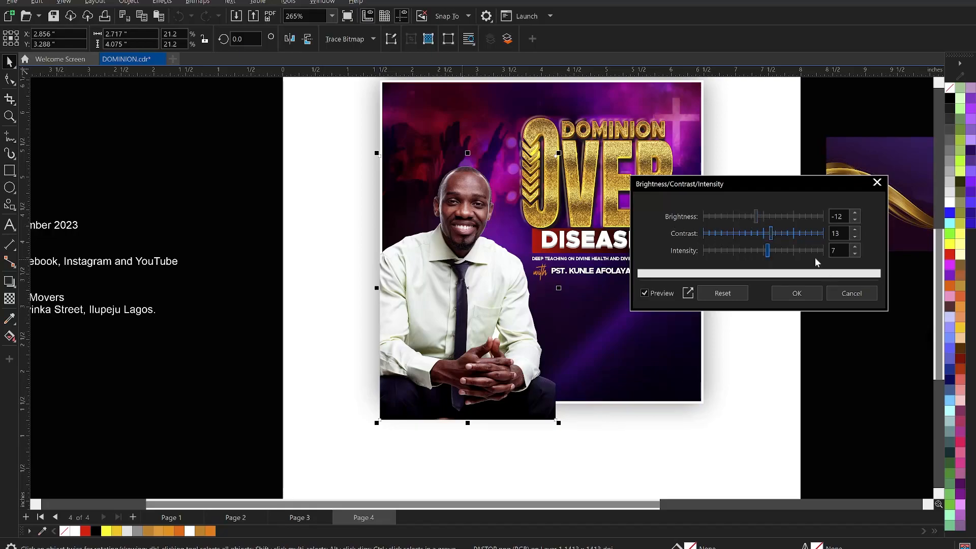
left_click(797, 293)
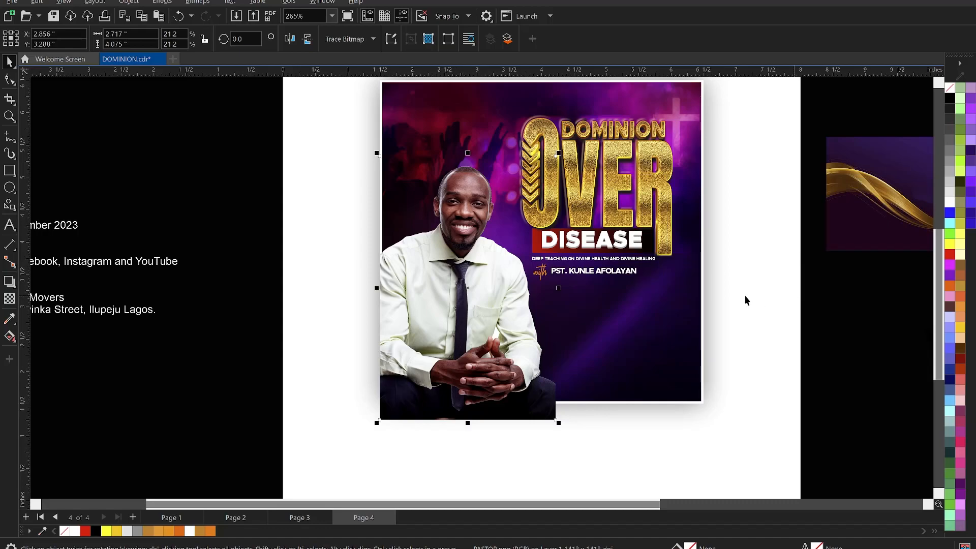
- Apply the Brightness/Contrast/Intensity adjustment to the pastor photo once more with the values -12, 13 and 7
key("ctrl+b")
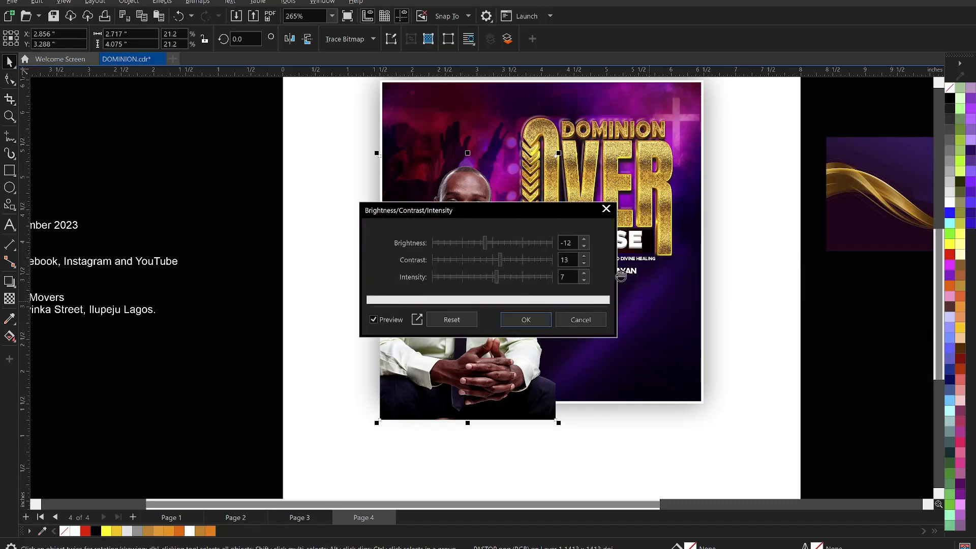
left_click_drag(534, 218, 786, 193)
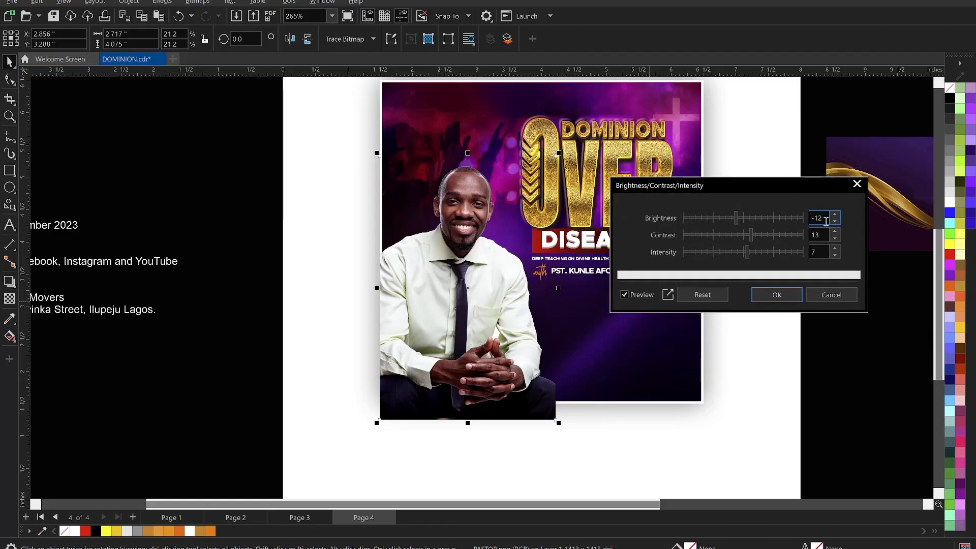
left_click(818, 234)
left_click(825, 251)
left_click(777, 294)
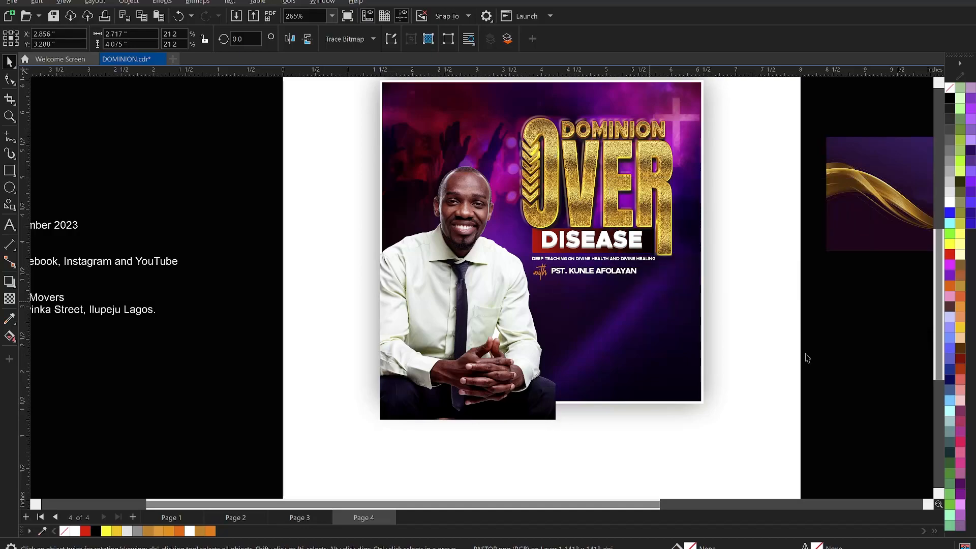
left_click(804, 365)
- PowerClip the pastor photo inside the flyer's background rectangle so it is cropped at the flyer's edges
left_click(461, 315)
right_click(465, 234)
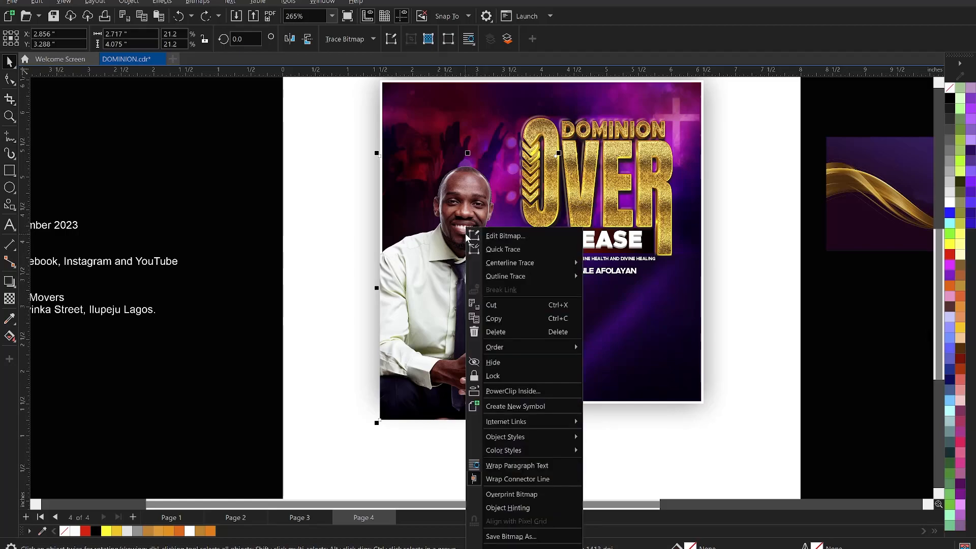
left_click(512, 390)
left_click(640, 341)
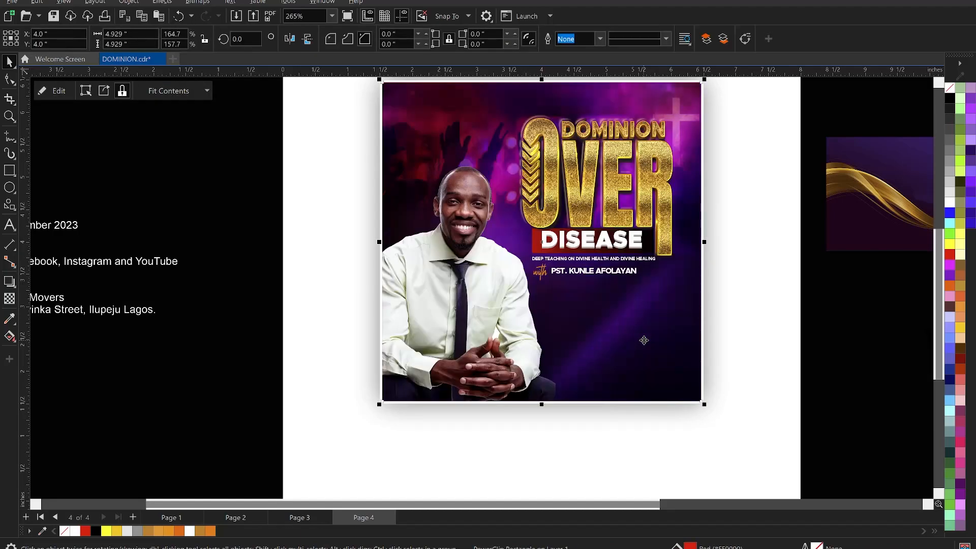
left_click(808, 321)
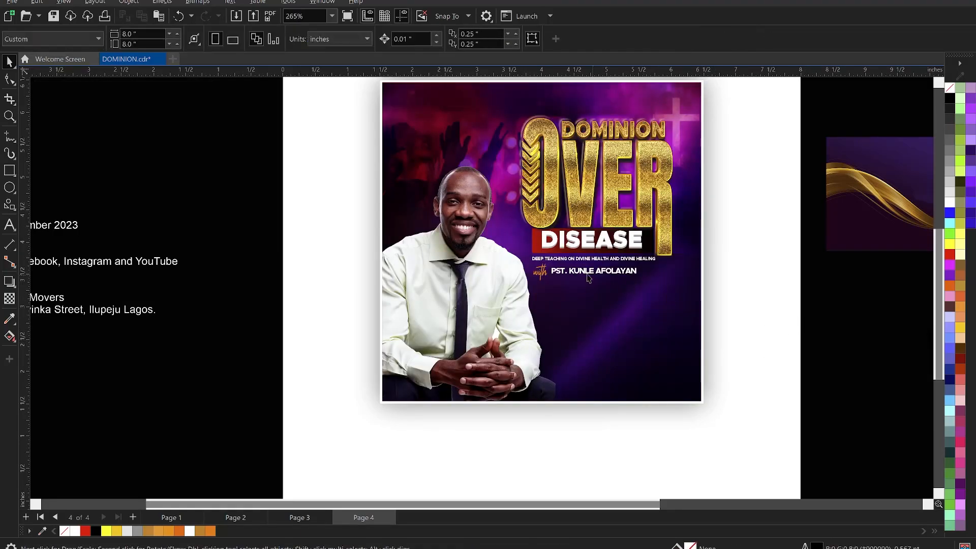
- Cut and paste the white Mountain Movers logo to bring it to the front, and move it to the flyer's upper-left corner
scroll(426, 182, "down", 5)
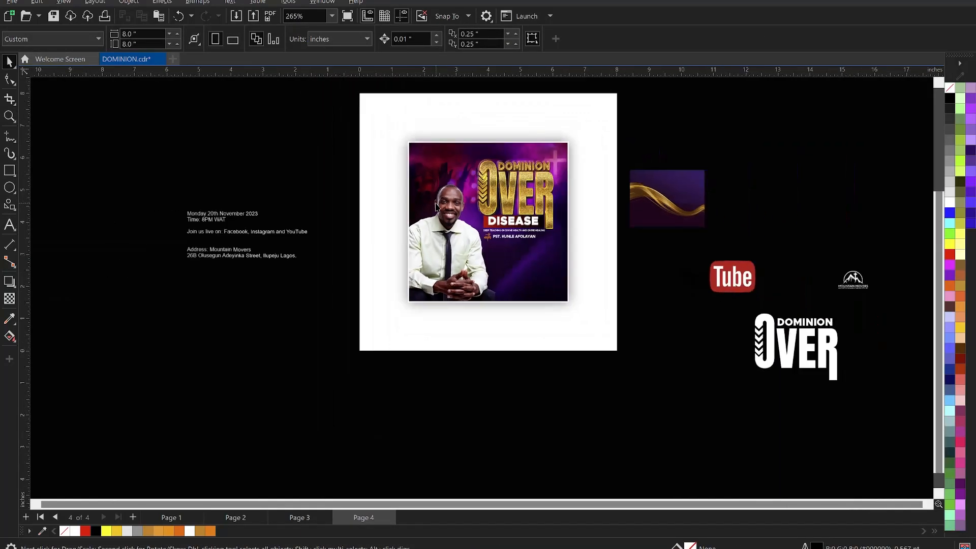
left_click_drag(727, 239, 788, 283)
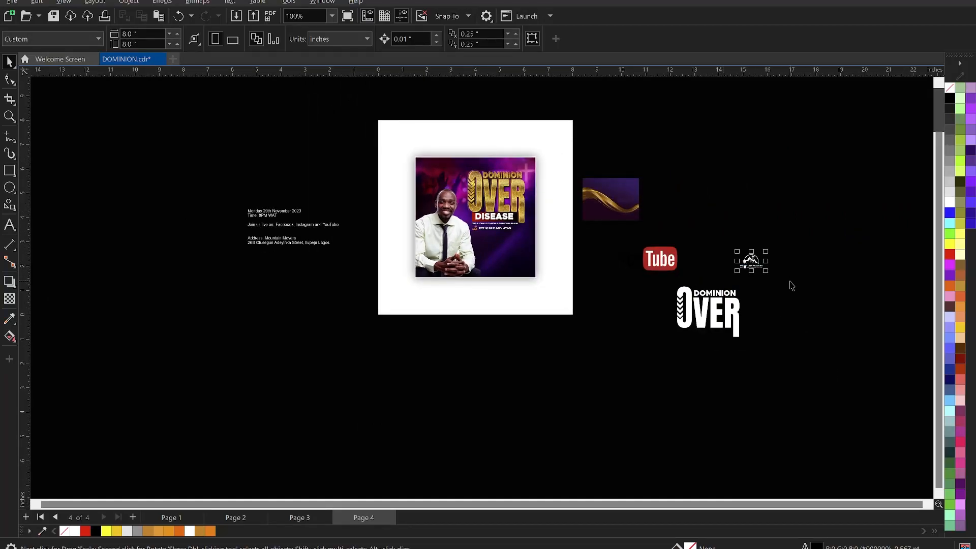
key("ctrl+x")
key("ctrl+v")
left_click_drag(753, 264, 438, 174)
key("z")
left_click_drag(398, 137, 561, 293)
- Scale the Mountain Movers logo down slightly in the flyer's upper-left corner and save the document
key("space")
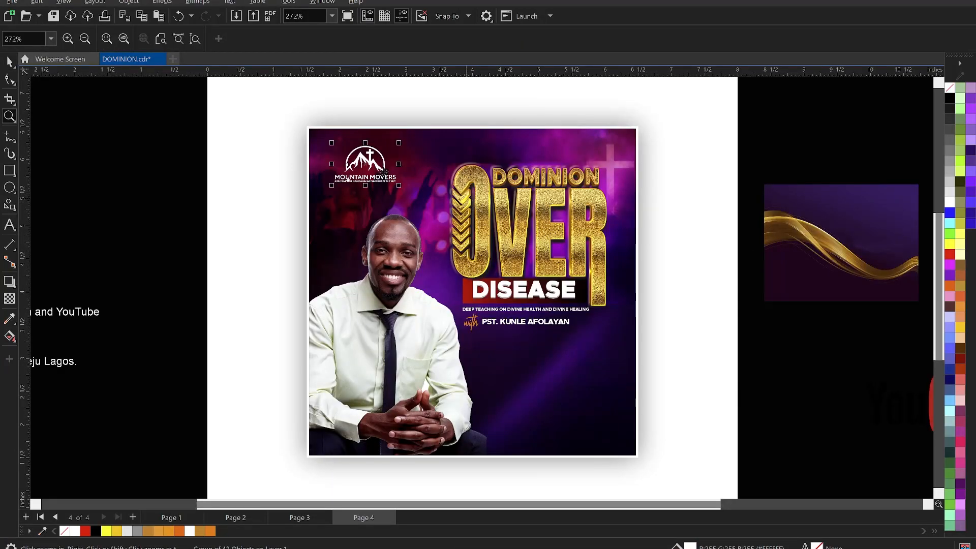
left_click_drag(399, 186, 368, 162)
key("z")
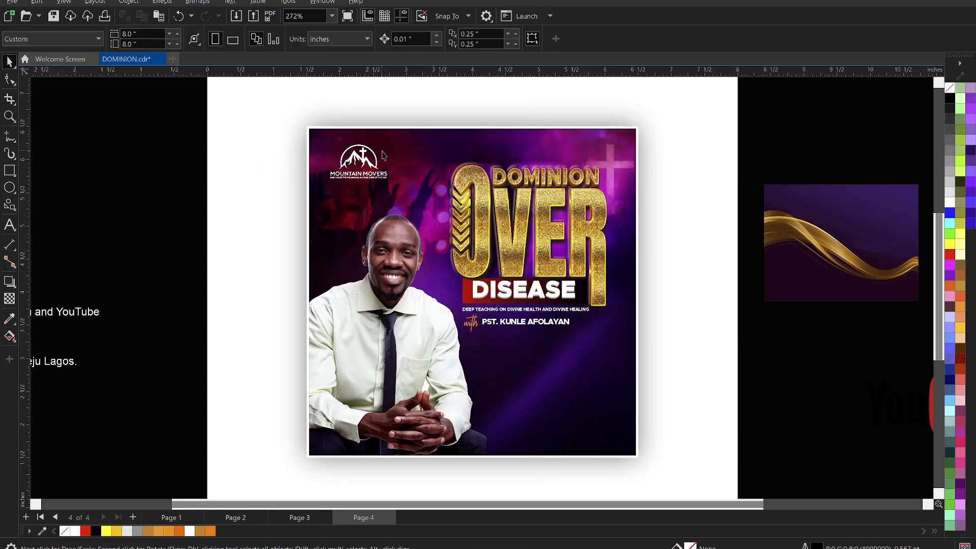
scroll(368, 161, "down", 1)
left_click_drag(229, 98, 639, 404)
key("space")
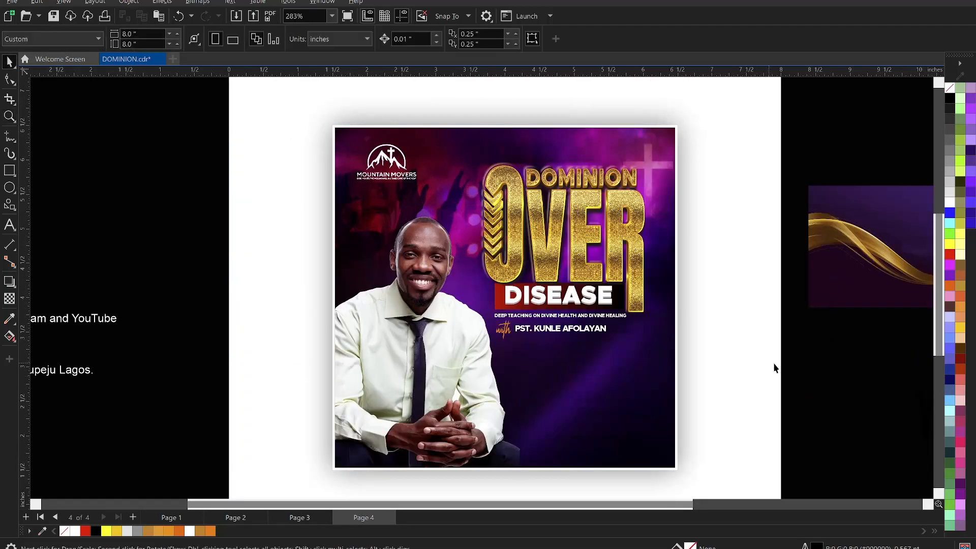
key("ctrl+s")
- Cut the line "Monday 20th November 2023" out of the event details text block beside the page
scroll(476, 298, "down", 3)
scroll(496, 313, "up", 1)
scroll(498, 319, "up", 2)
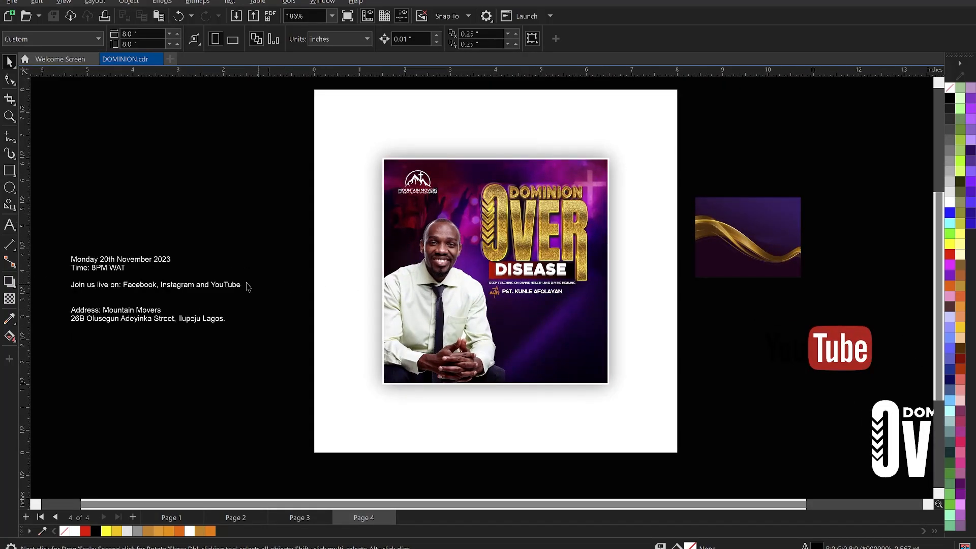
double_click(169, 260)
left_click_drag(171, 260, 71, 256)
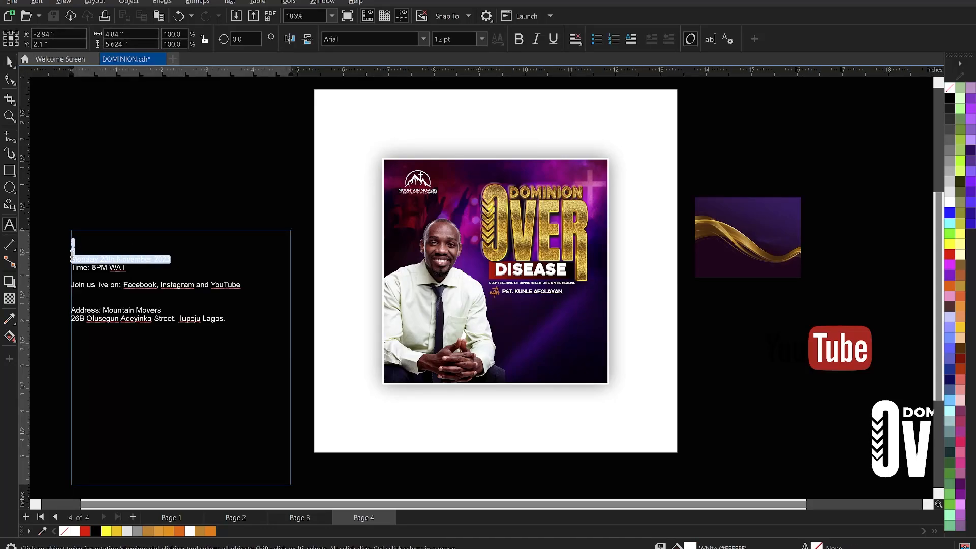
key("BackSpace")
key("Escape")
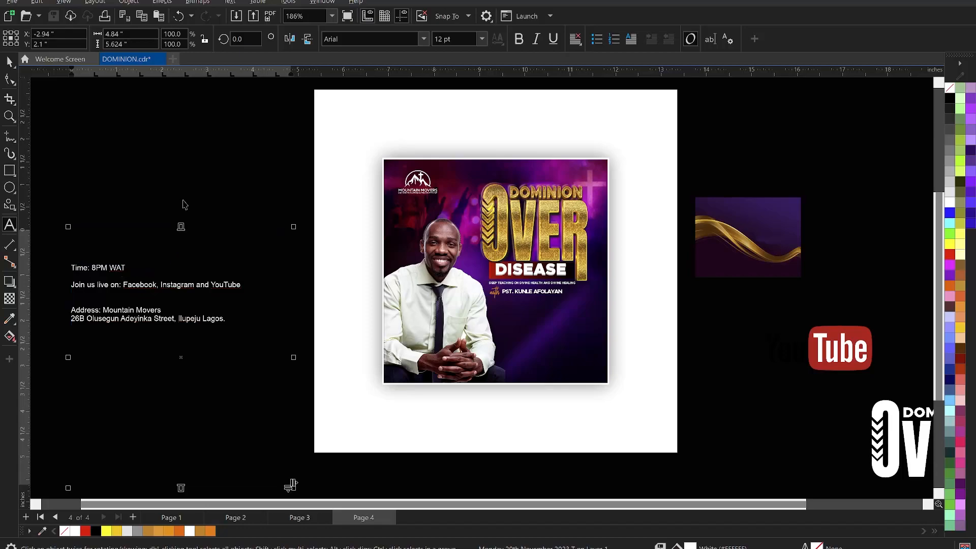
left_click(184, 199)
- Paste "Monday 20th November 2023" as a separate text object on the flyer below the speaker's name
key("F8")
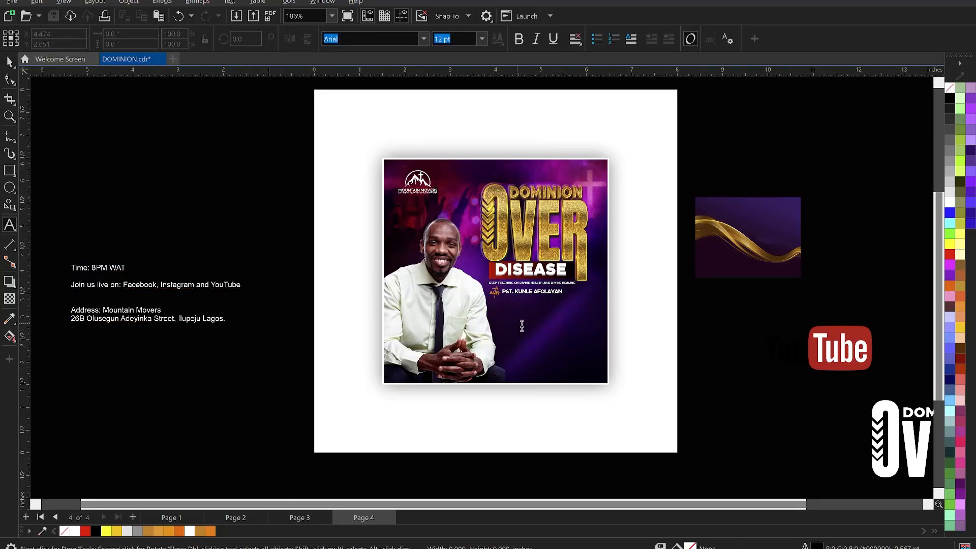
left_click(516, 323)
key("ctrl+v")
scroll(572, 329, "up", 1)
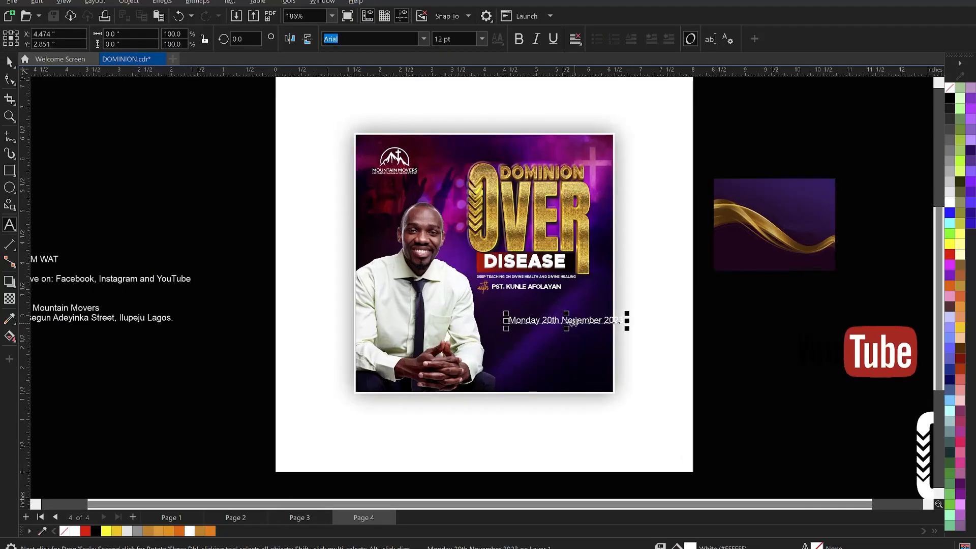
- Shift the date text so it fits inside the flyer and shorten "Monday" to "Mon."
left_click_drag(578, 321, 518, 318)
key("F8")
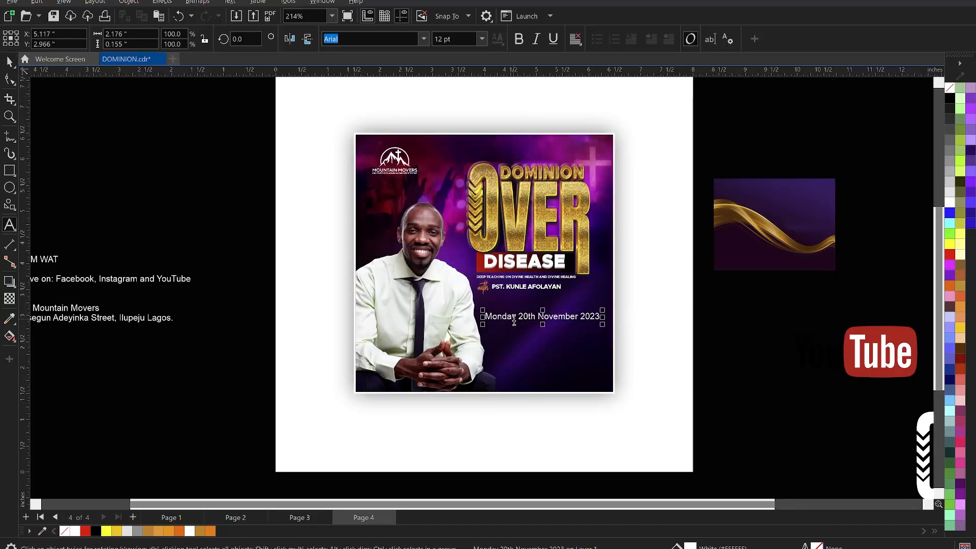
key("BackSpace")
key("BackSpace")
key("BackSpace")
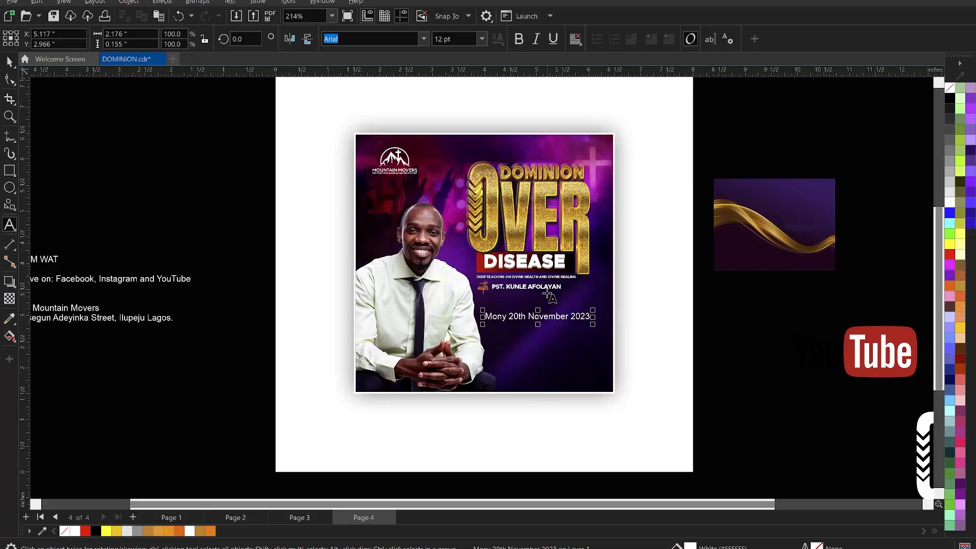
type(".")
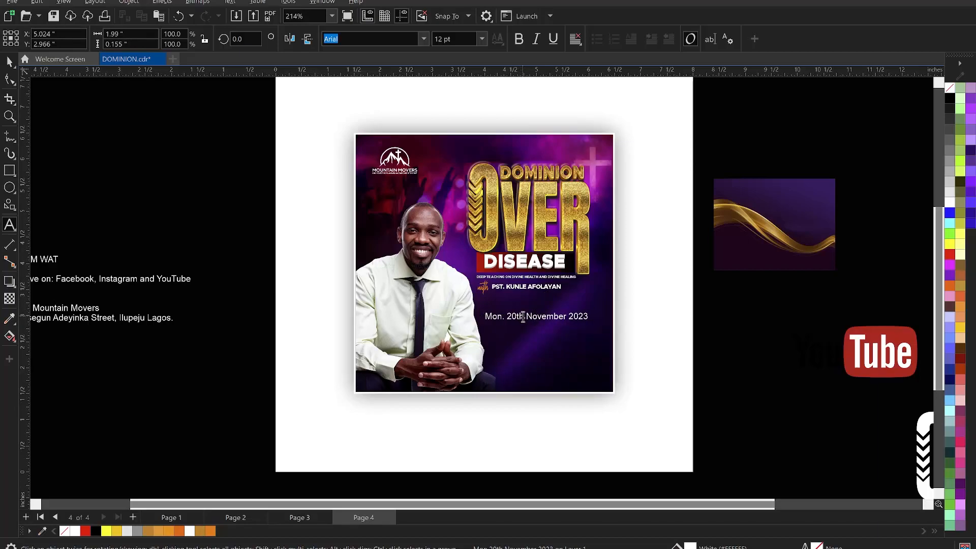
- Shorten "November" to "Nov." in the date text and put "2023" on its own line below
left_click_drag(541, 315, 571, 314)
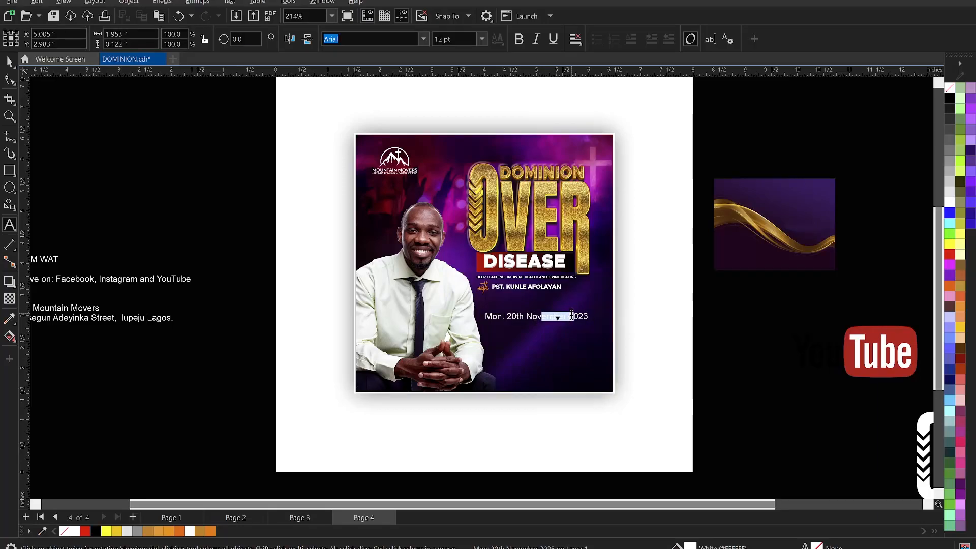
key("BackSpace")
key("ctrl+z")
left_click(570, 315)
key("BackSpace")
key("BackSpace")
key("BackSpace")
key("BackSpace")
key("BackSpace")
type(".")
key("Return")
key("ctrl+space")
- Change the "Mon. 20th Nov." line to uppercase
scroll(533, 328, "up", 3)
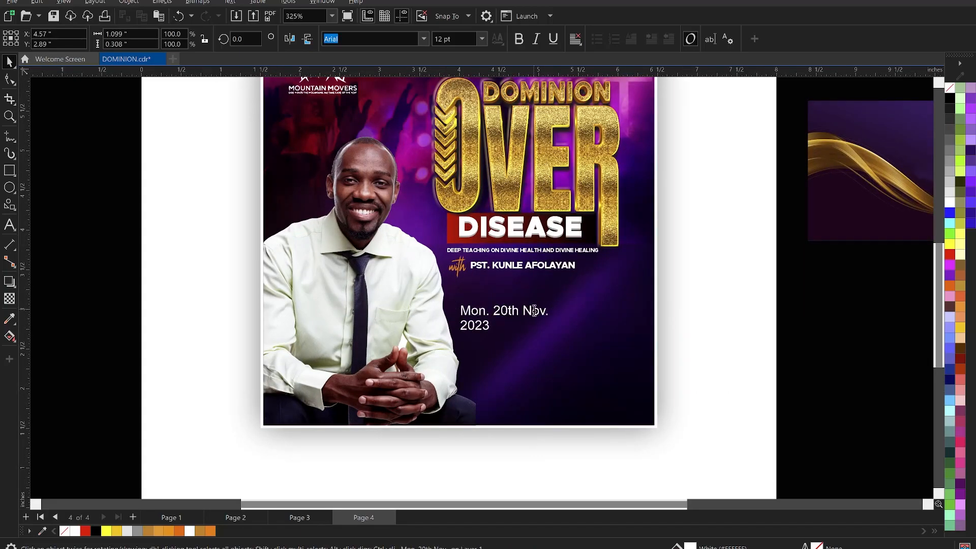
triple_click(534, 310)
right_click(533, 310)
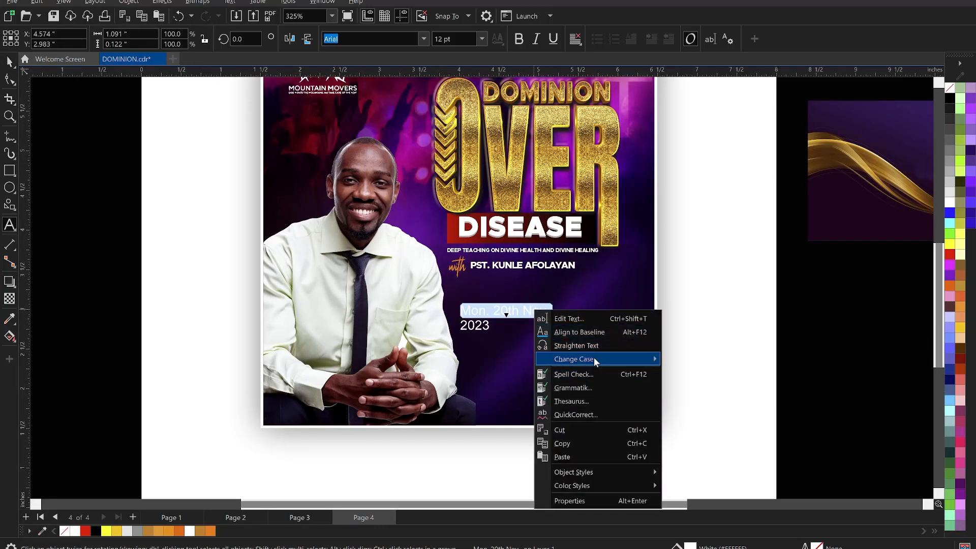
mouse_move(593, 358)
left_click(703, 386)
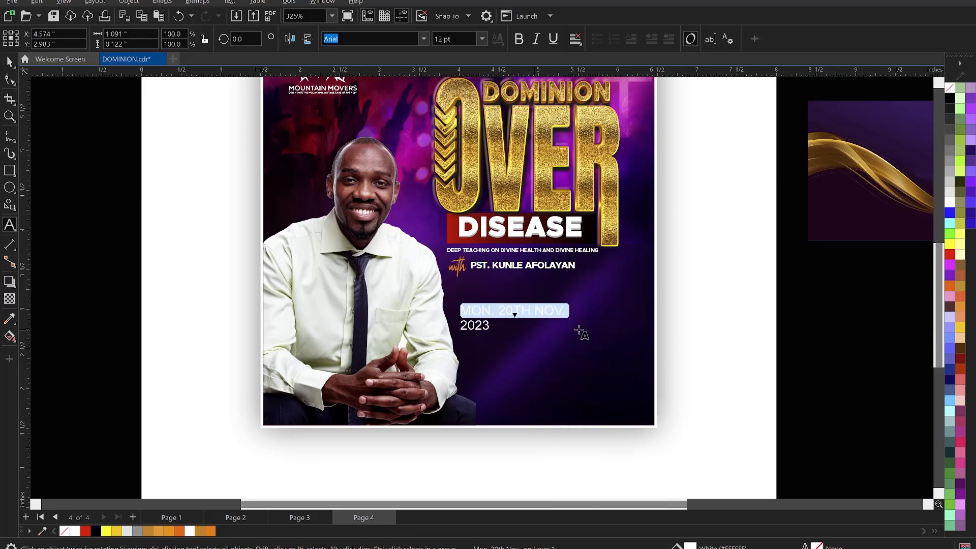
left_click(552, 318)
key("ctrl+space")
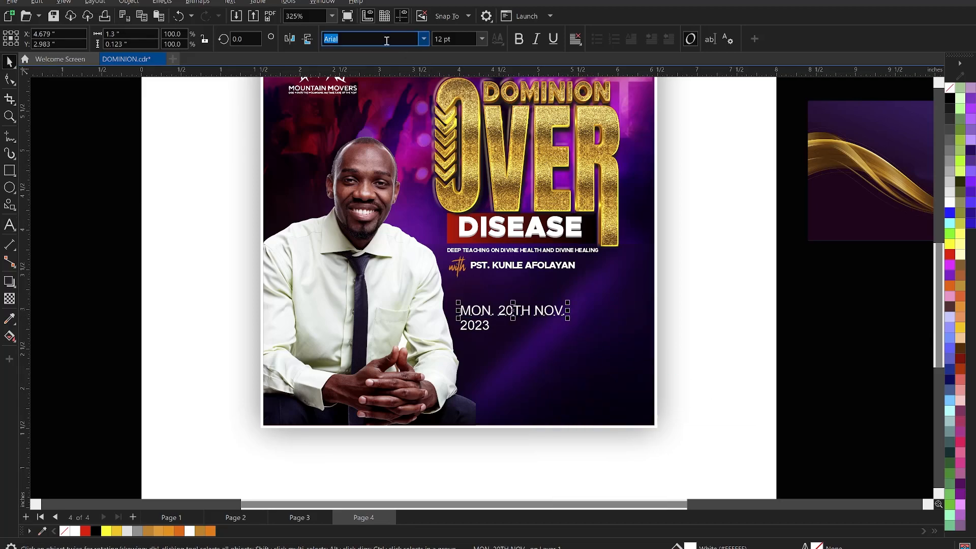
- Set "MON. 20TH NOV." in the Anton font and scale it to about 15.6 pt
left_click(423, 39)
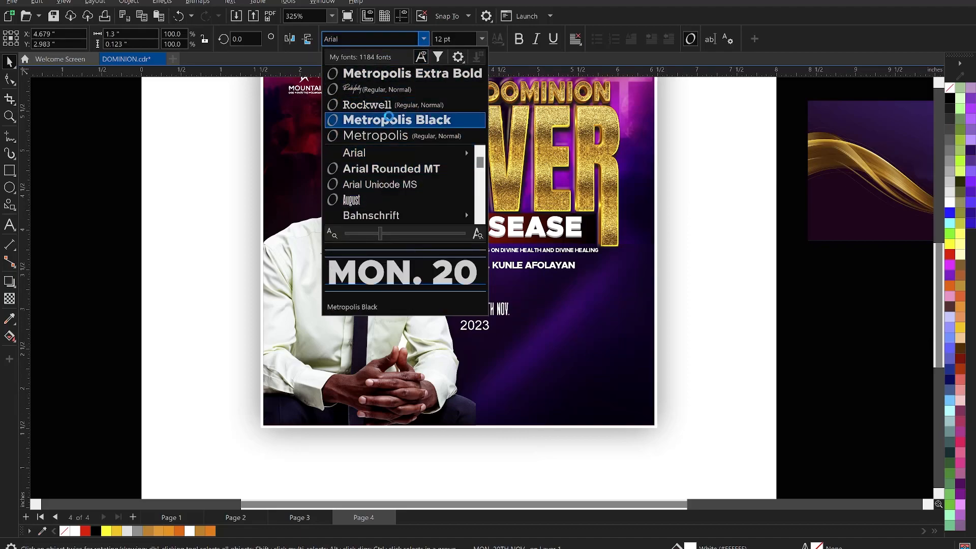
left_click(360, 39)
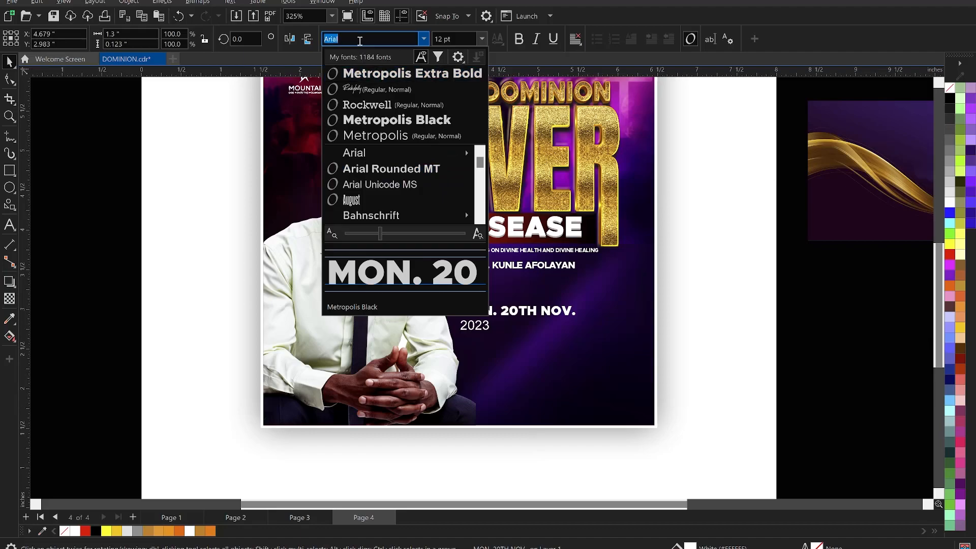
type("anton")
key("Return")
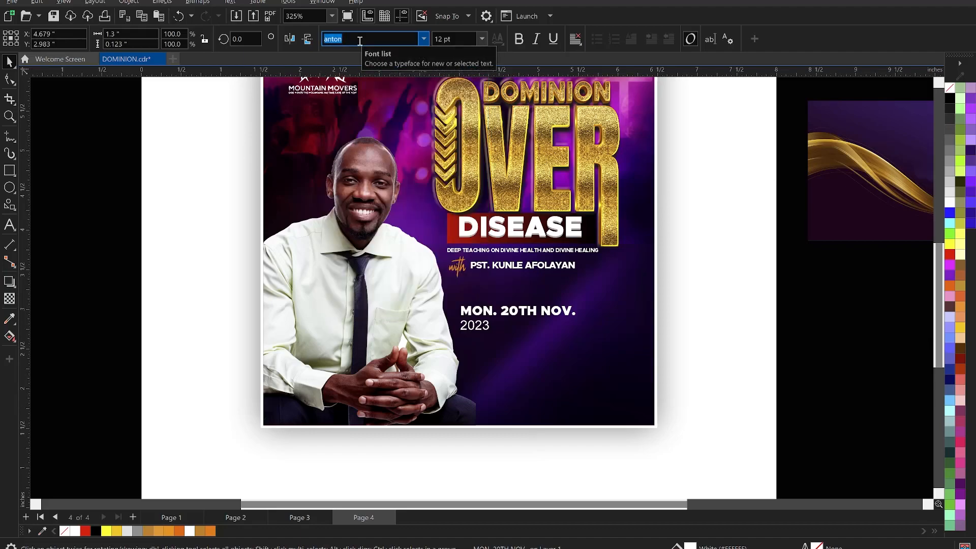
left_click_drag(546, 309, 573, 304)
- Place "2023" under the end of the date in Metropolis Black at about 8.1 pt and widen its letter spacing
left_click(477, 333)
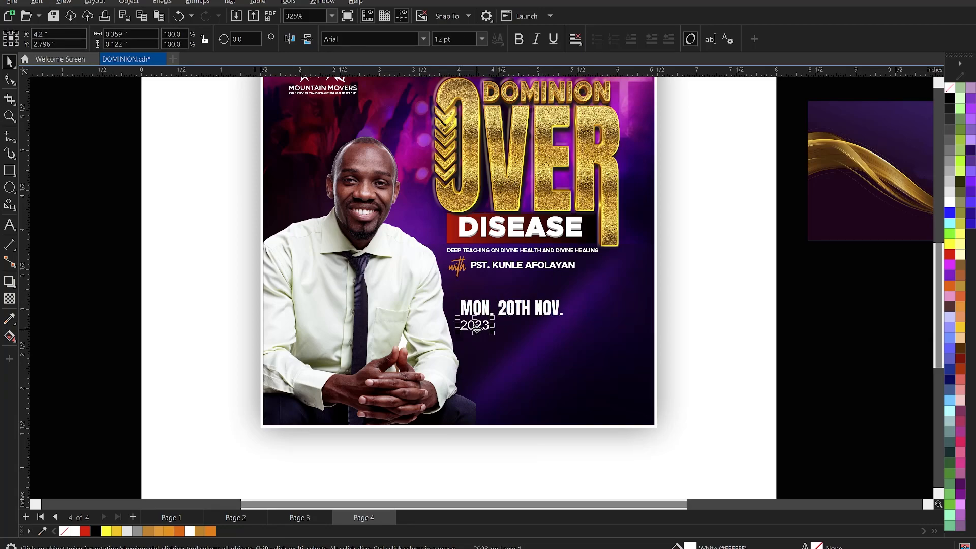
left_click_drag(478, 333, 527, 330)
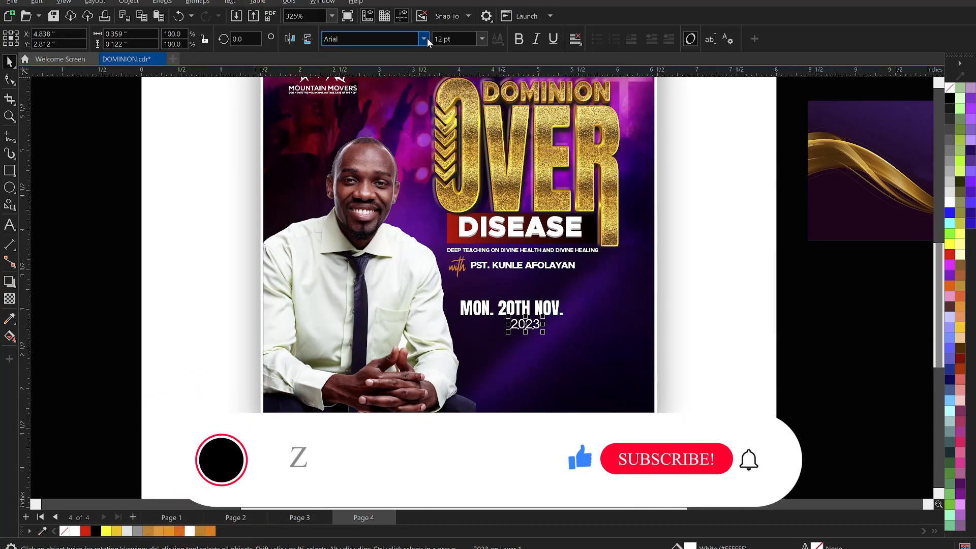
left_click(424, 39)
left_click(414, 136)
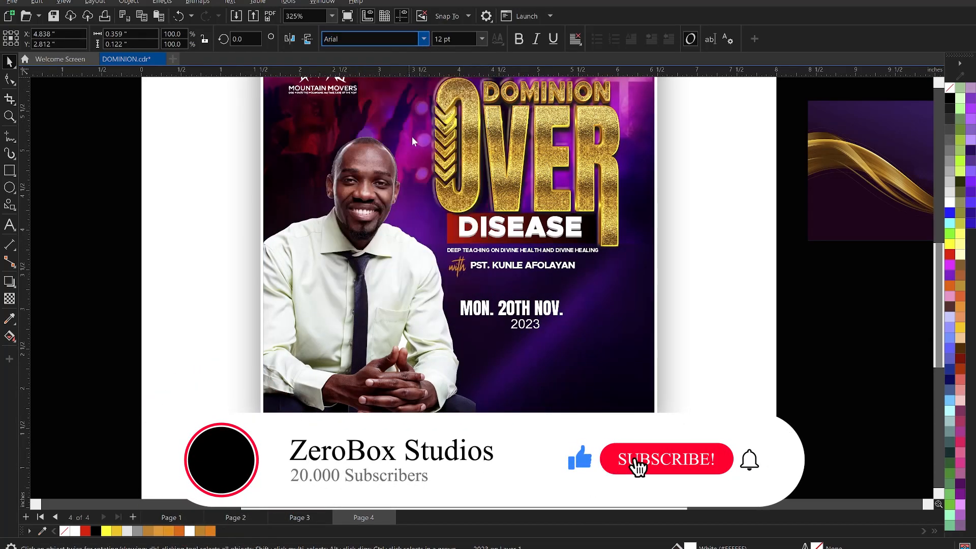
scroll(558, 311, "up", 2)
mouse_move(532, 345)
left_mouse_down()
mouse_move(558, 346)
mouse_move(558, 357)
mouse_move(546, 338)
left_mouse_up()
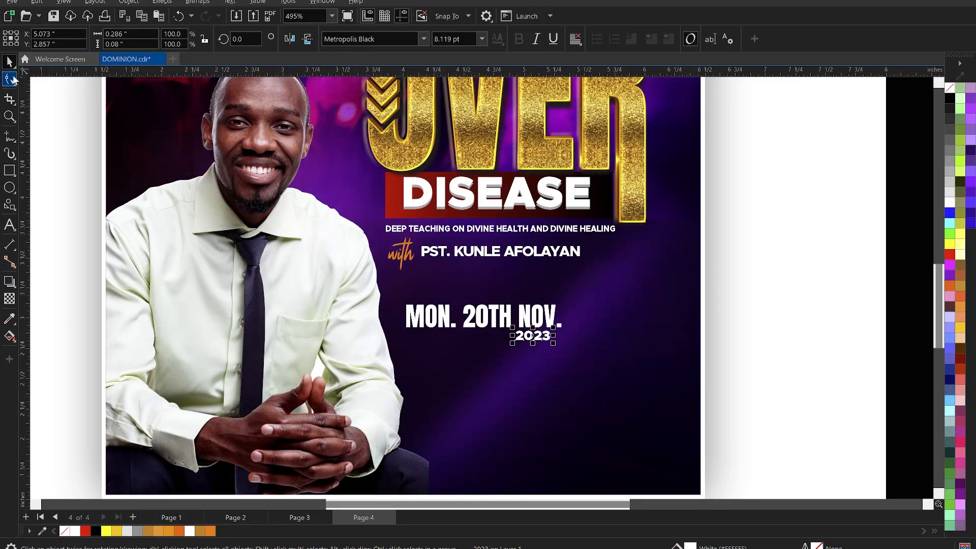
left_click(11, 79)
left_click_drag(554, 347, 555, 349)
- Fill the "MON. 20TH NOV." text with orange
left_click(545, 316)
key("space")
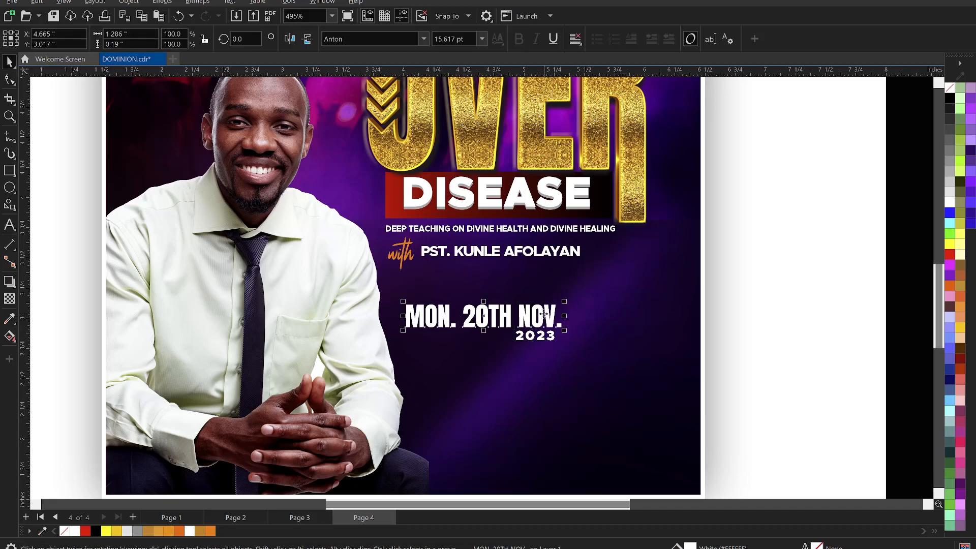
left_click(214, 530)
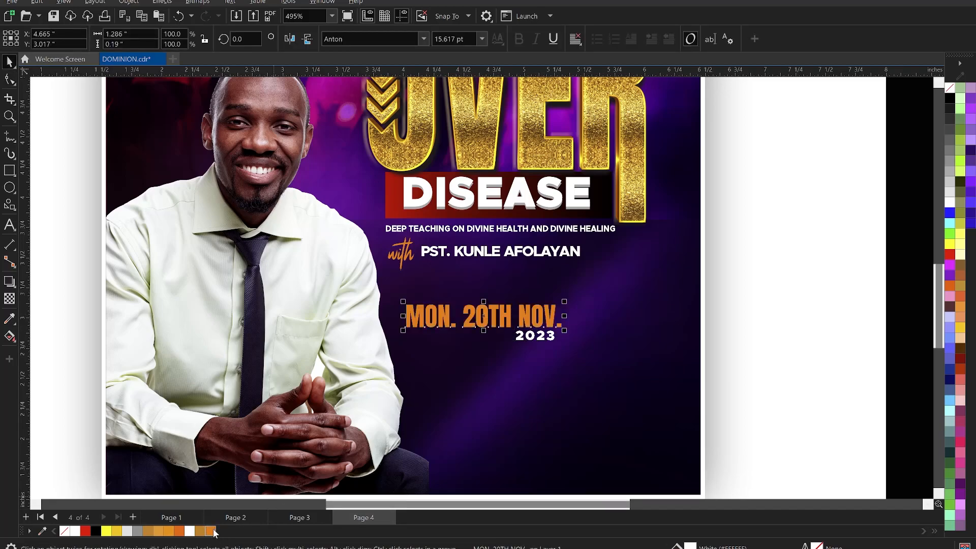
scroll(596, 284, "down", 2)
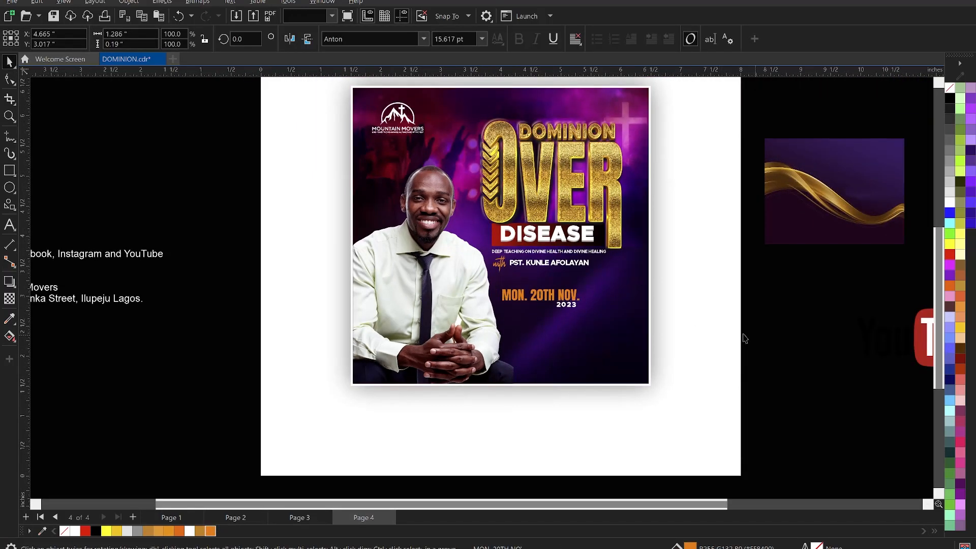
left_click(748, 337)
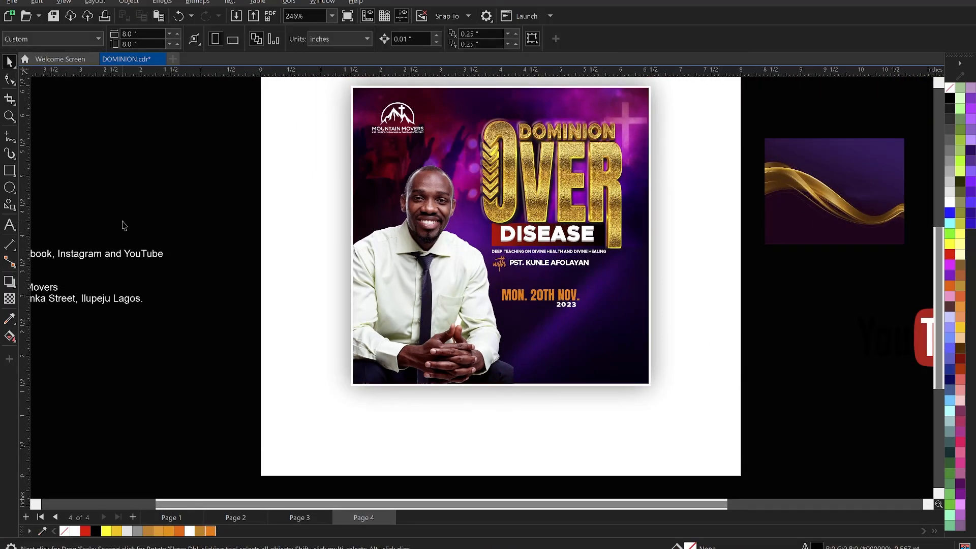
- Draw a rectangle about 0.35 by 0.41 in just right of the date text
left_click(7, 171)
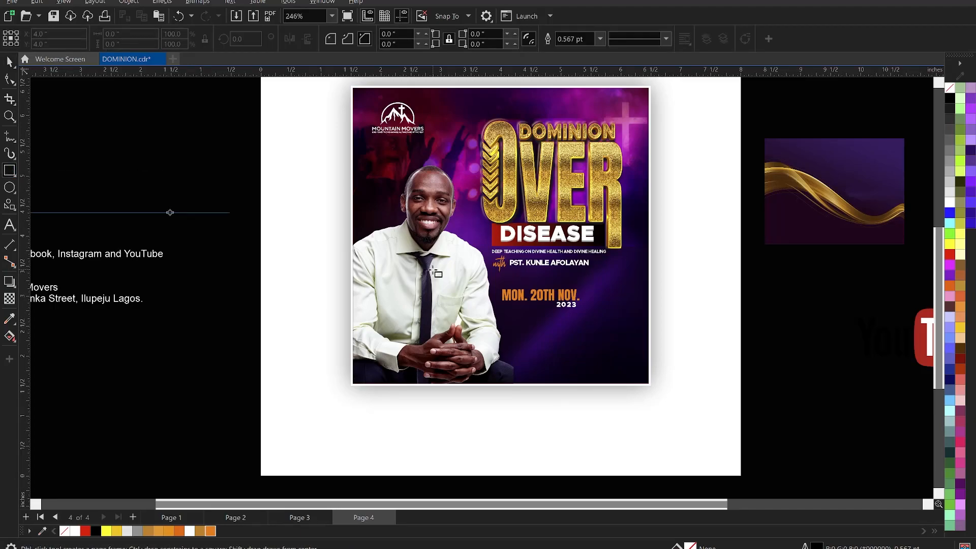
scroll(637, 335, "up", 2)
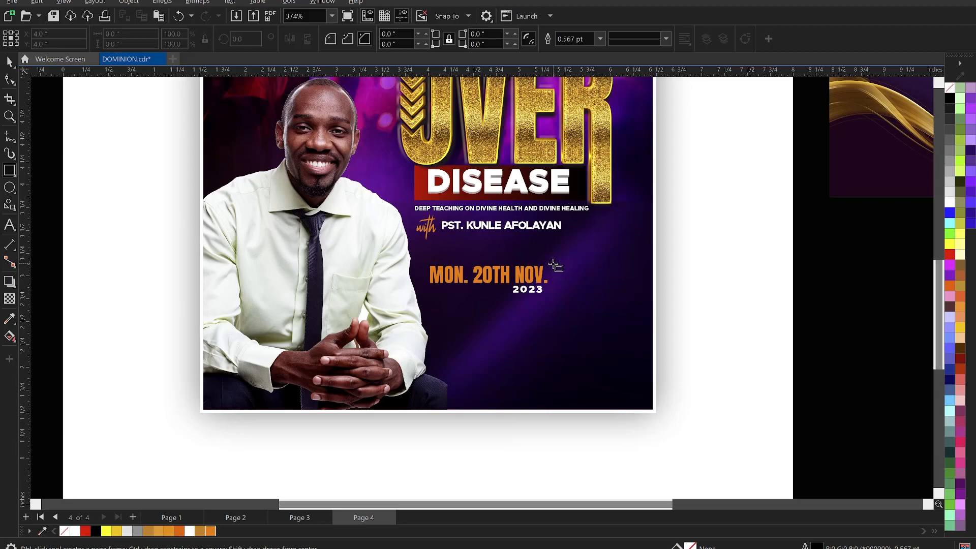
left_click_drag(553, 263, 586, 300)
key("space")
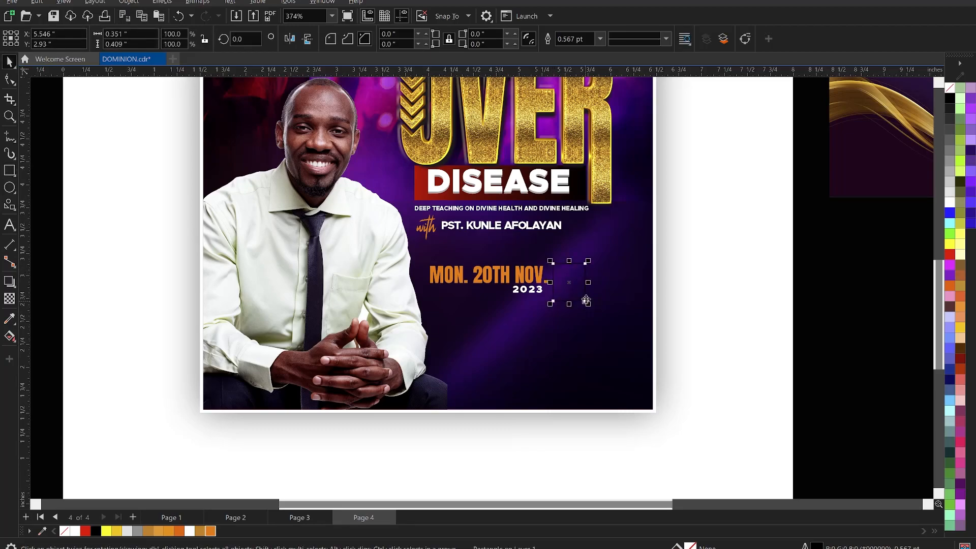
- Give the small rectangle beside the date a white outline 1.0 pt wide
scroll(579, 285, "up", 2)
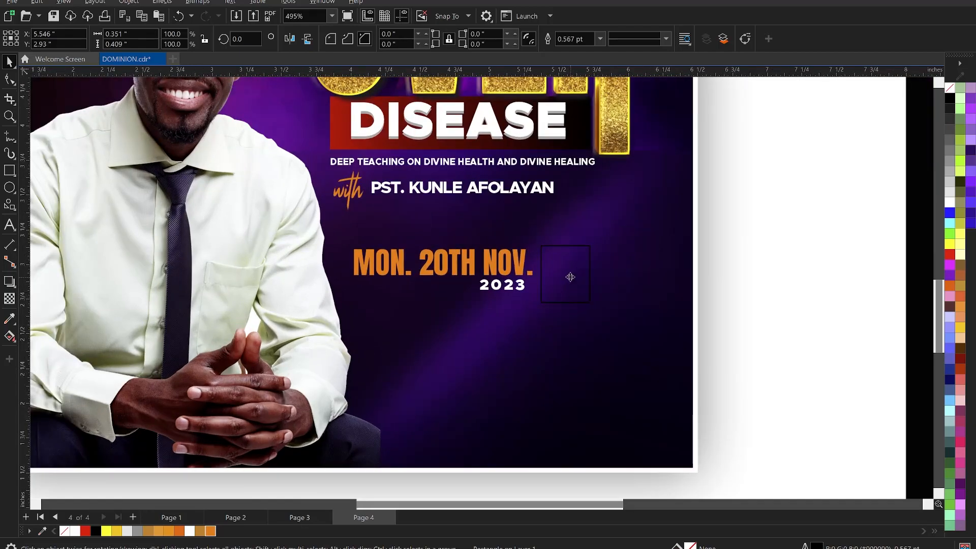
right_click(75, 531)
left_click(602, 39)
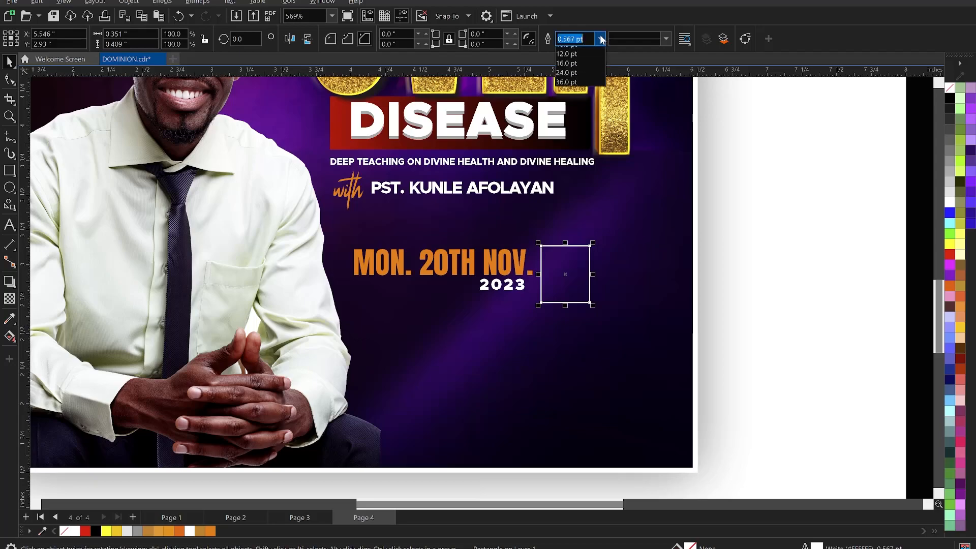
left_click(578, 90)
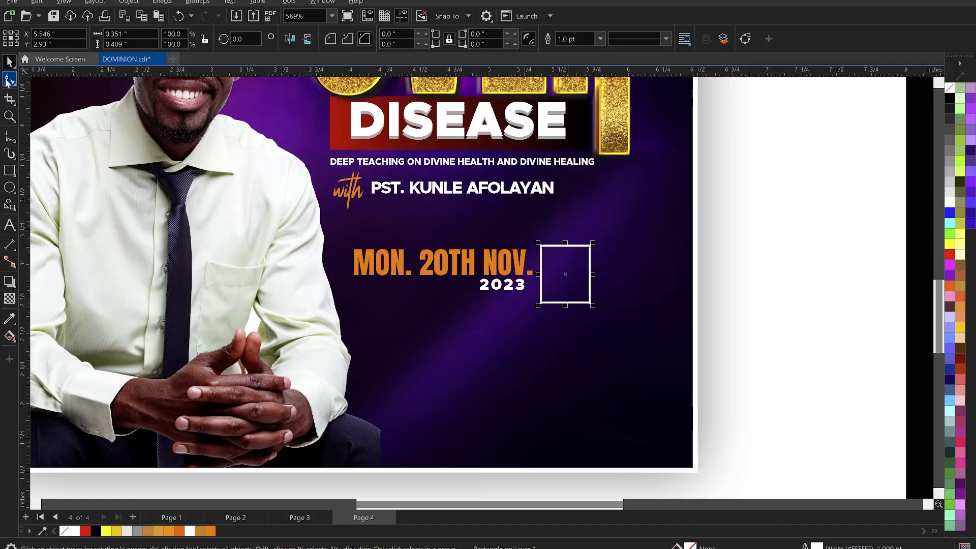
- Round all four corners of the small rectangle beside the date to a radius of about 0.08 in
left_click(7, 80)
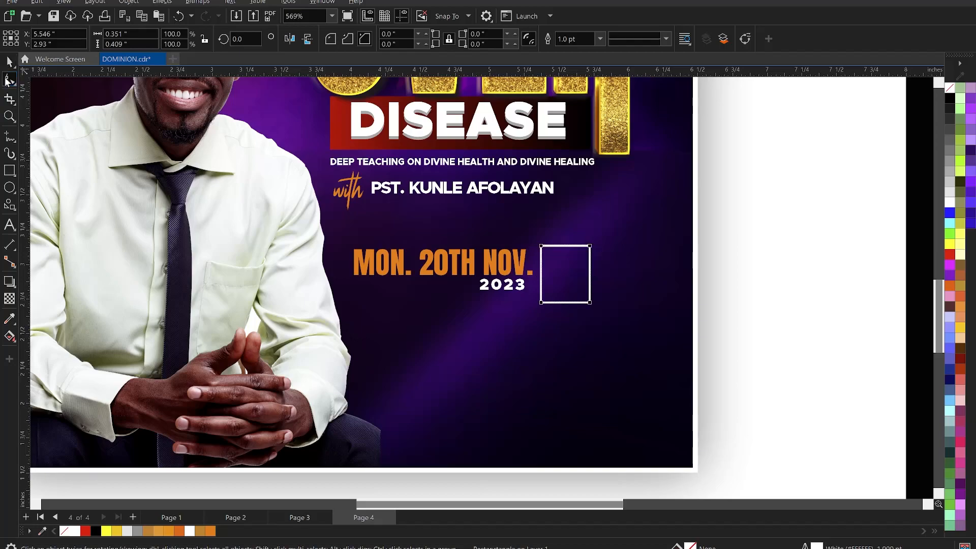
left_click(327, 41)
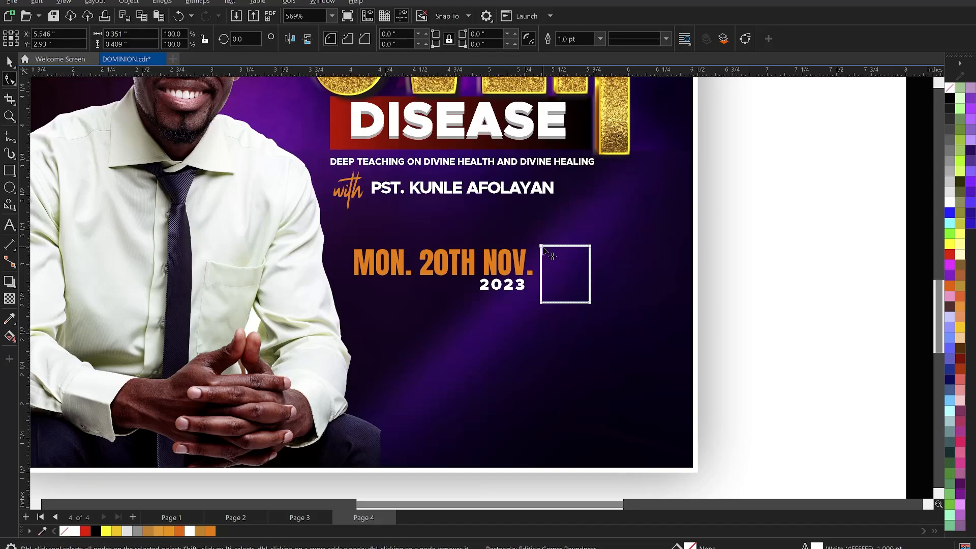
left_click_drag(540, 248, 541, 257)
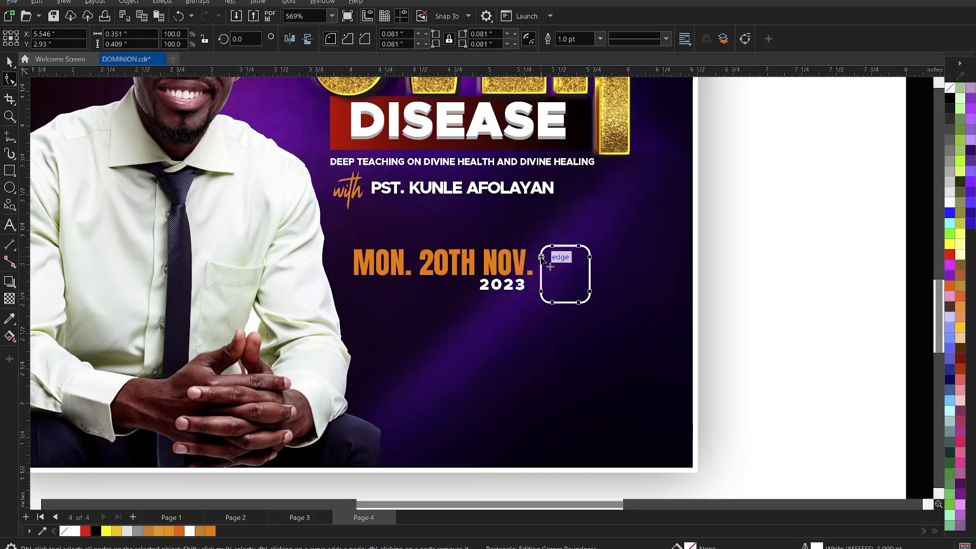
scroll(590, 236, "down", 2)
key("space")
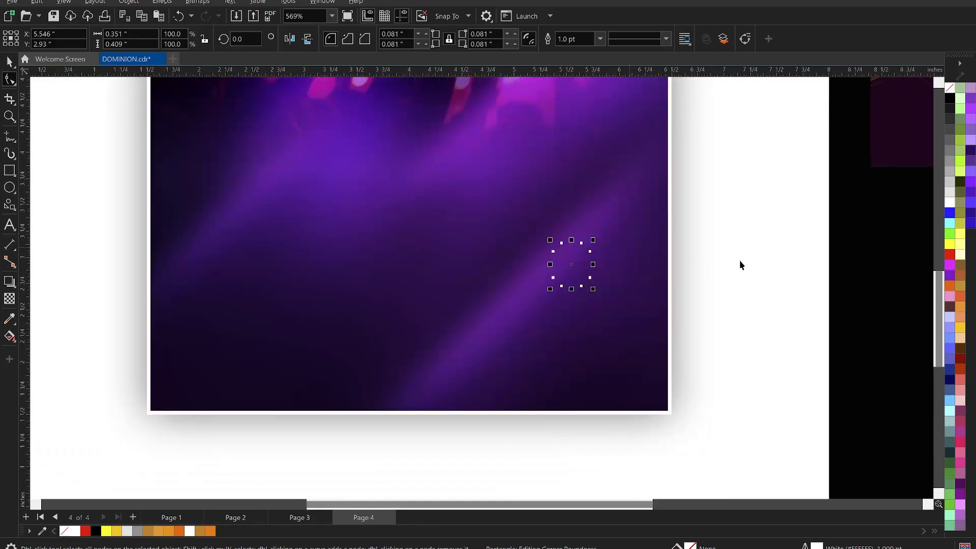
- Remove the "Time: 8PM WAT" line from the event details text block beside the page
scroll(708, 236, "down", 5)
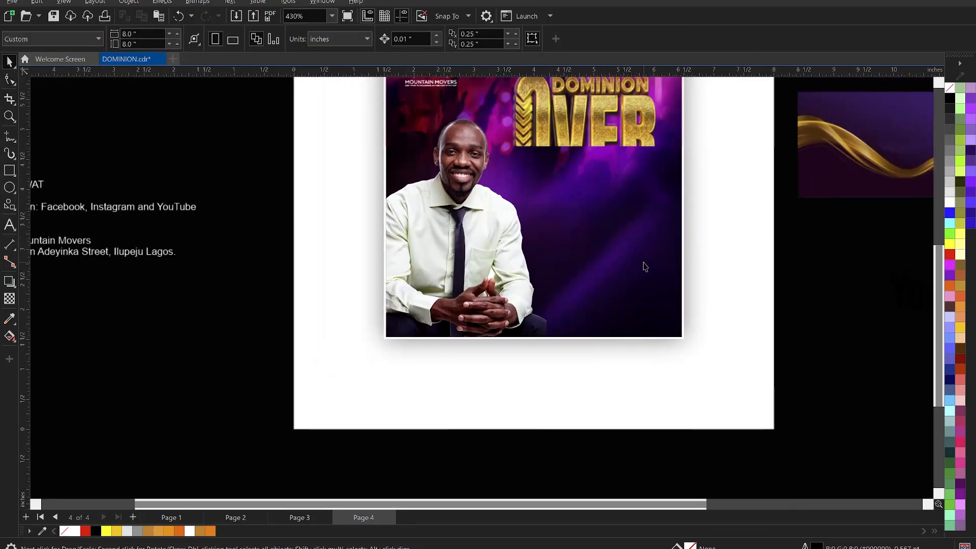
scroll(290, 239, "down", 1)
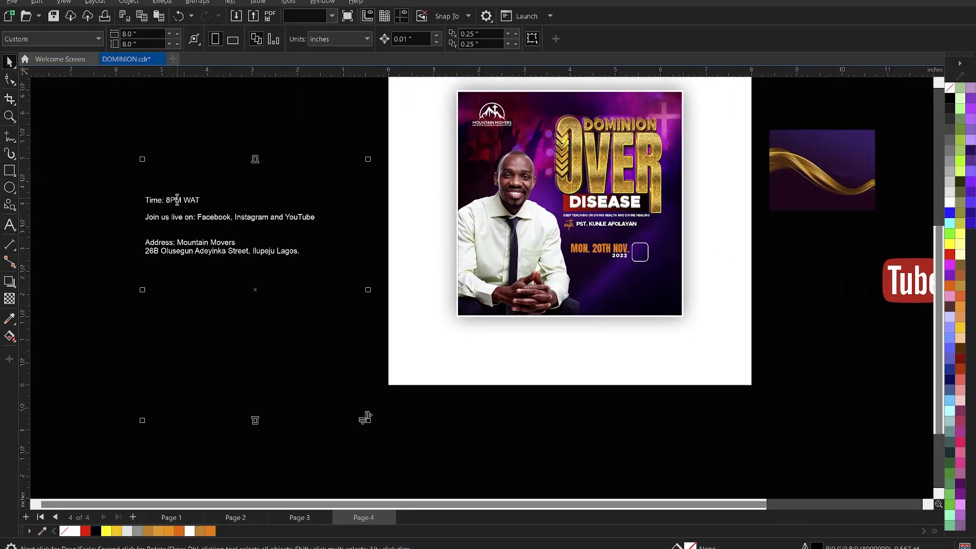
double_click(177, 201)
left_click_drag(146, 200, 174, 202)
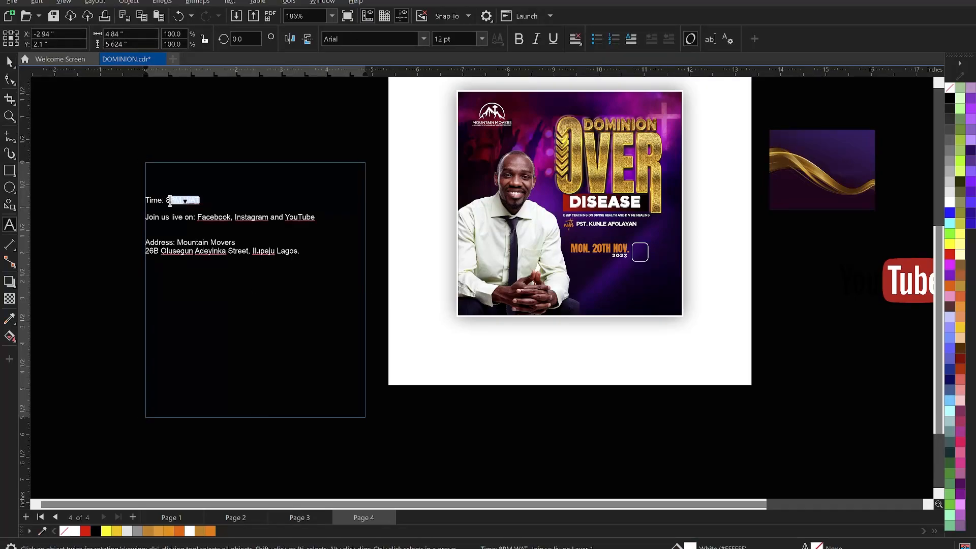
key("BackSpace")
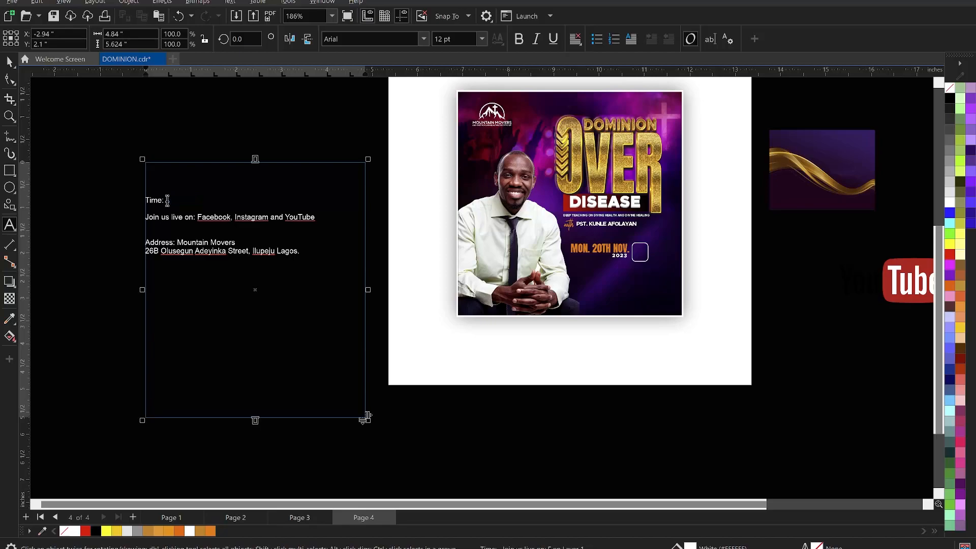
key("BackSpace")
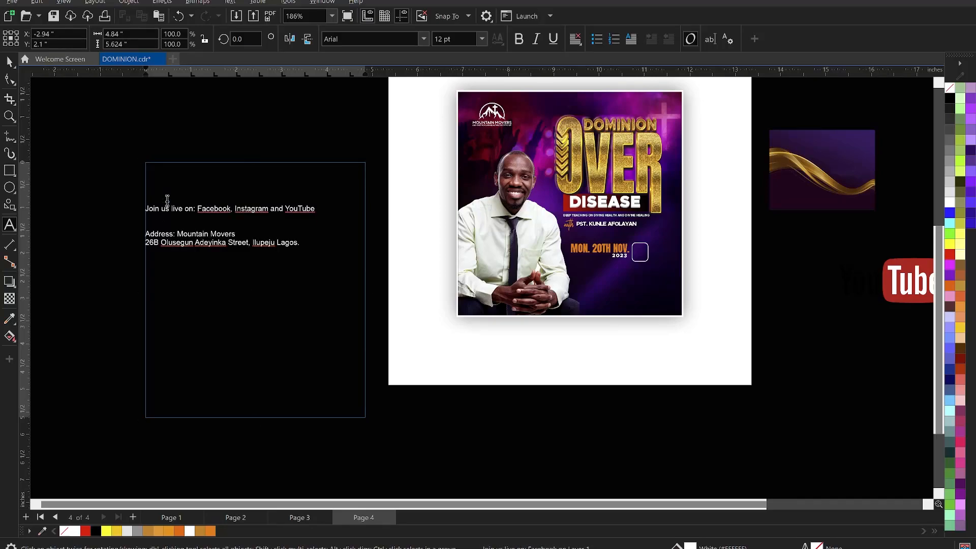
key("Escape")
key("Escape")
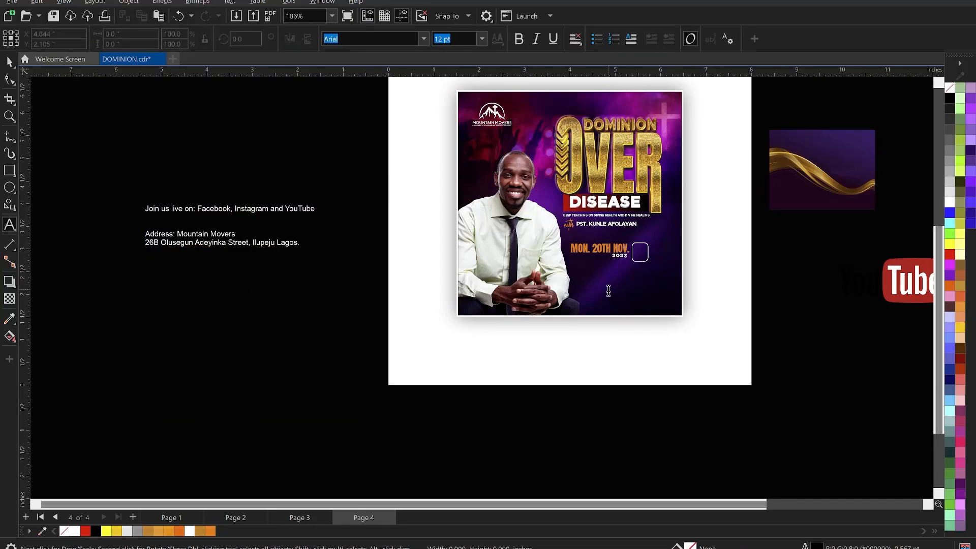
- Paste the "8PM WAT" text onto the flyer below the date and break it into two lines before "WAT"
key("ctrl+v")
scroll(659, 285, "up", 5)
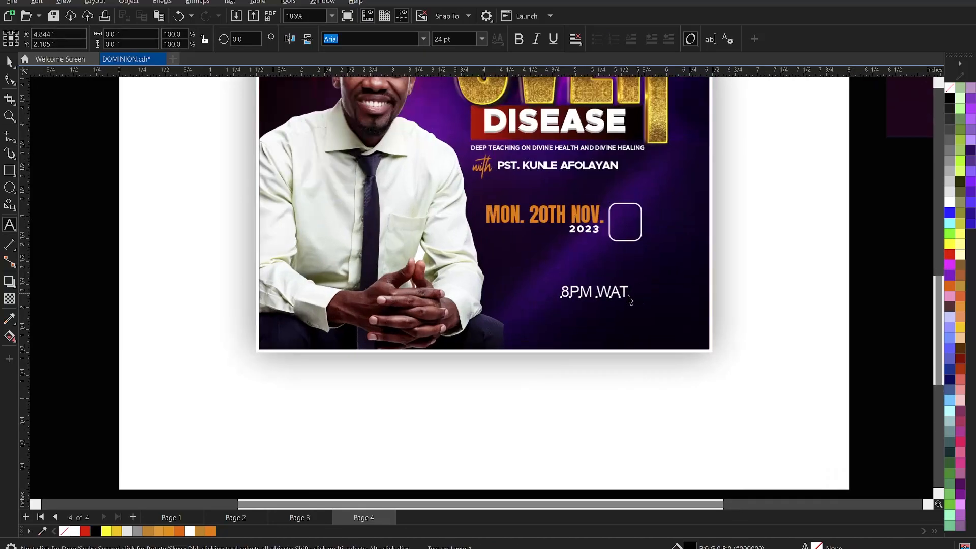
left_click(589, 291)
double_click(590, 290)
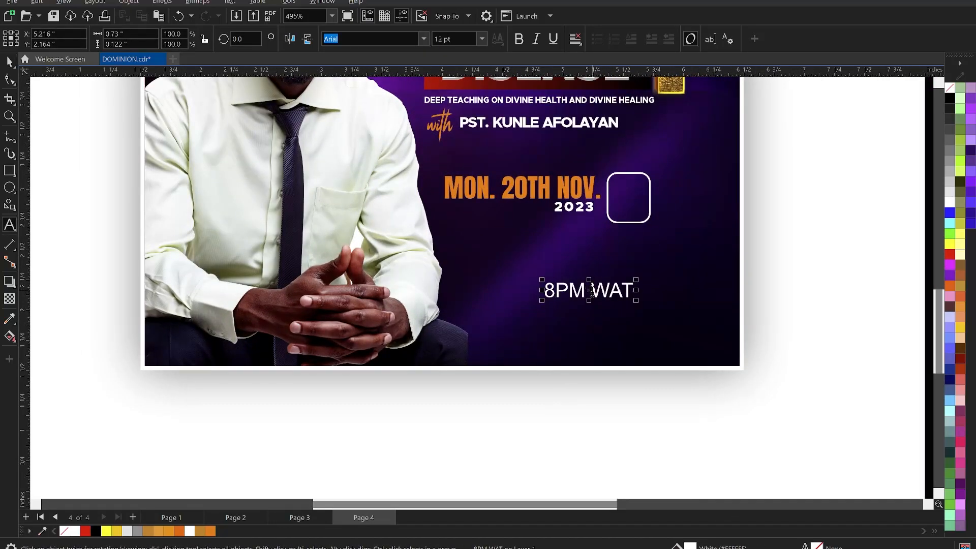
key("Return")
key("ctrl+space")
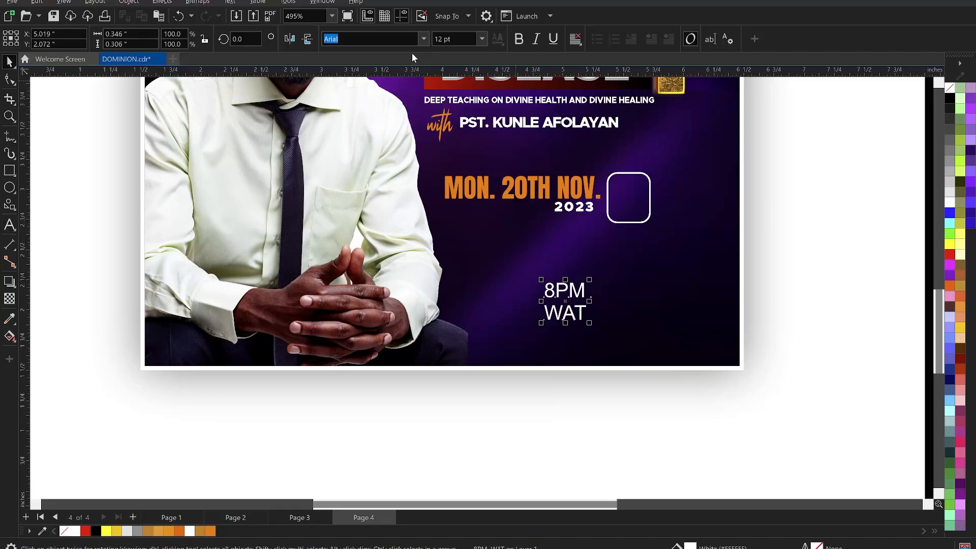
- Set the two-line time text in Anton and fit it with tighter line spacing inside the rounded rectangle beside the date
type("Anton")
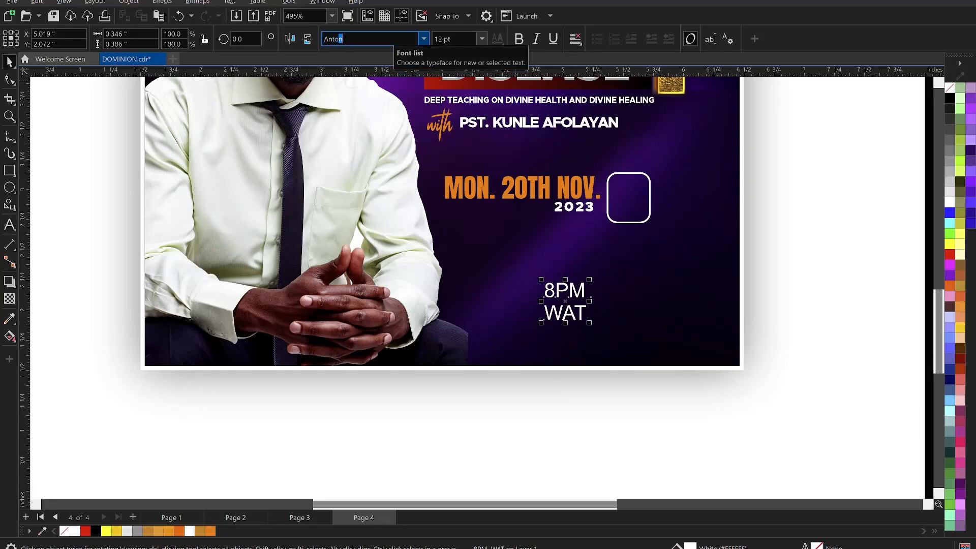
key("Return")
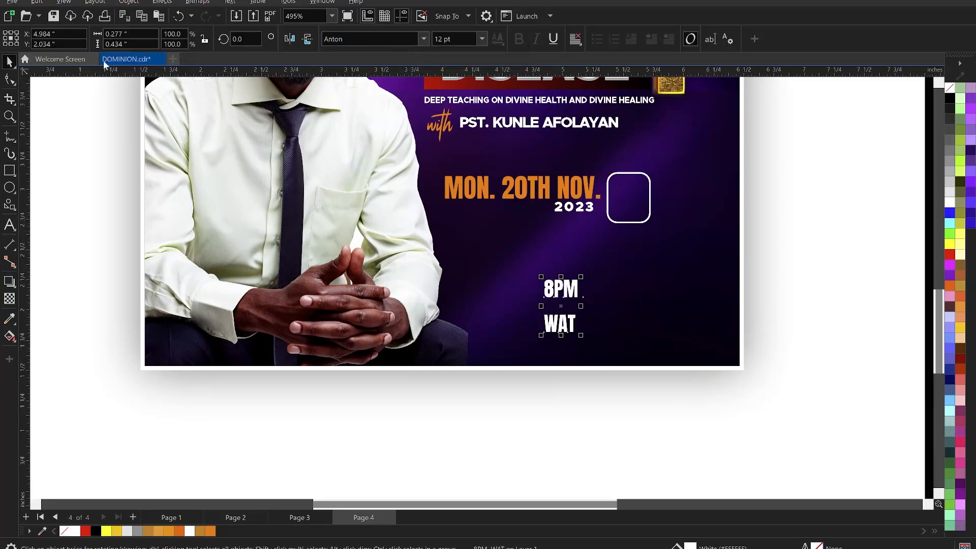
left_click(11, 81)
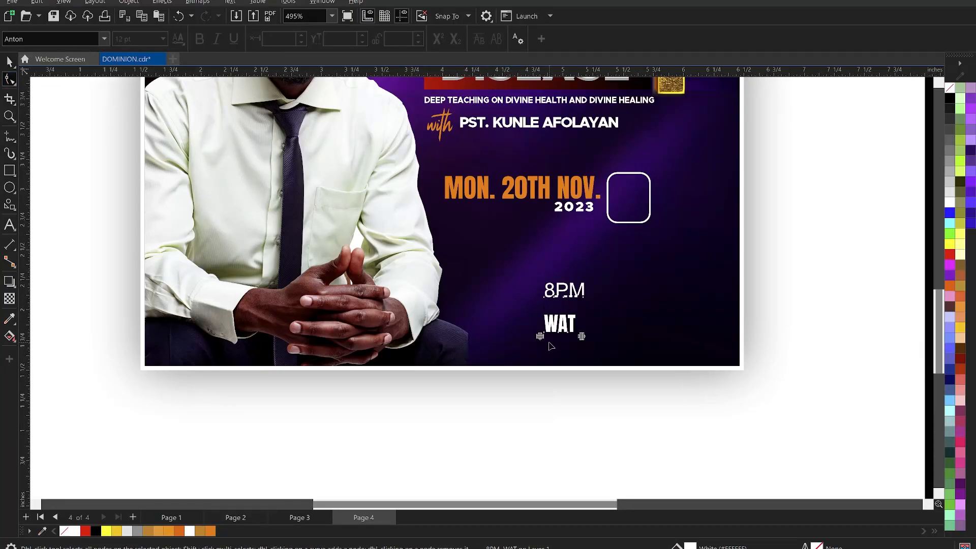
left_click_drag(542, 342, 653, 218)
left_click(557, 305)
- Scale the rounded rectangle and its time text down together to about 0.32 by 0.37 in
left_click(647, 216, "shift")
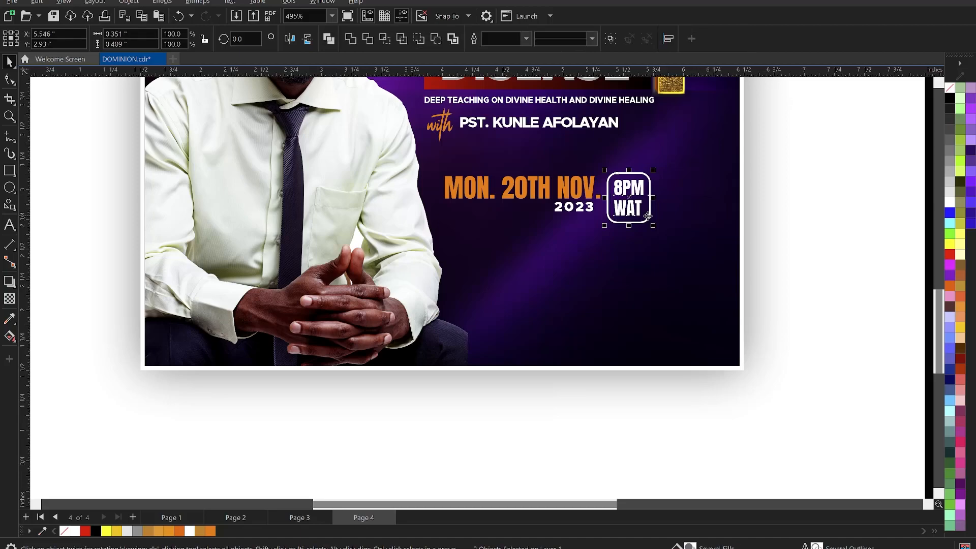
scroll(636, 209, "down", 3)
scroll(636, 211, "up", 3)
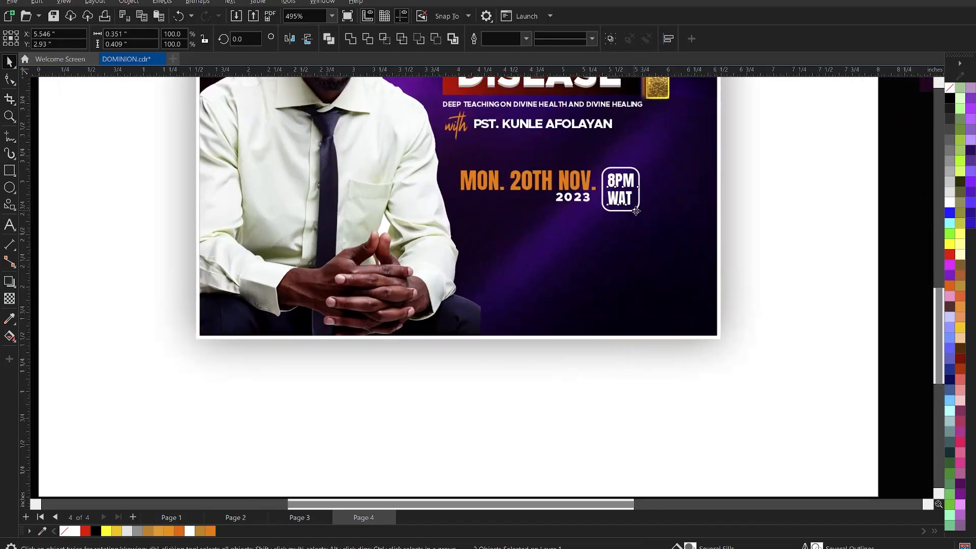
left_click_drag(642, 218, 634, 220)
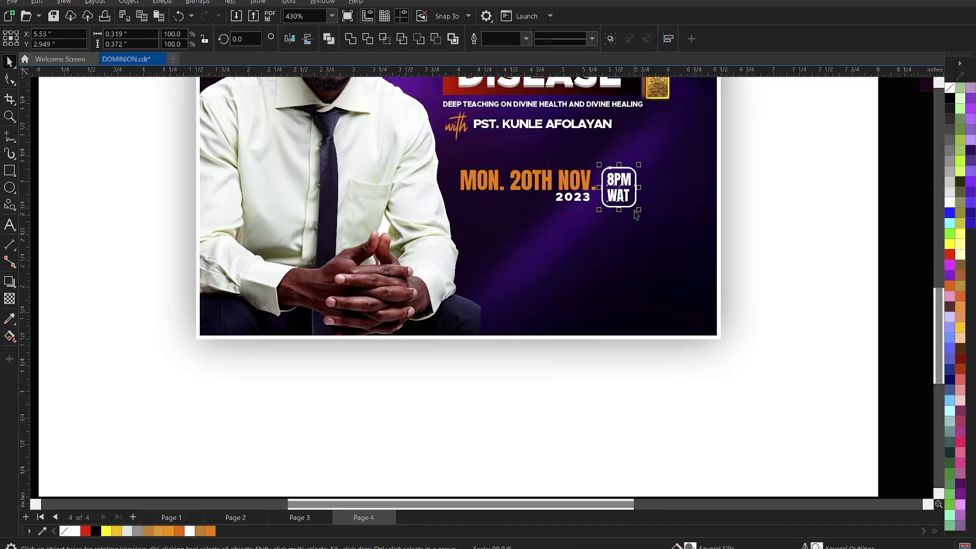
- Narrow the rounded rectangle around the time text to about 0.28 in wide, keeping it centred on the text
left_click(840, 225)
scroll(614, 194, "up", 2)
left_click(653, 181)
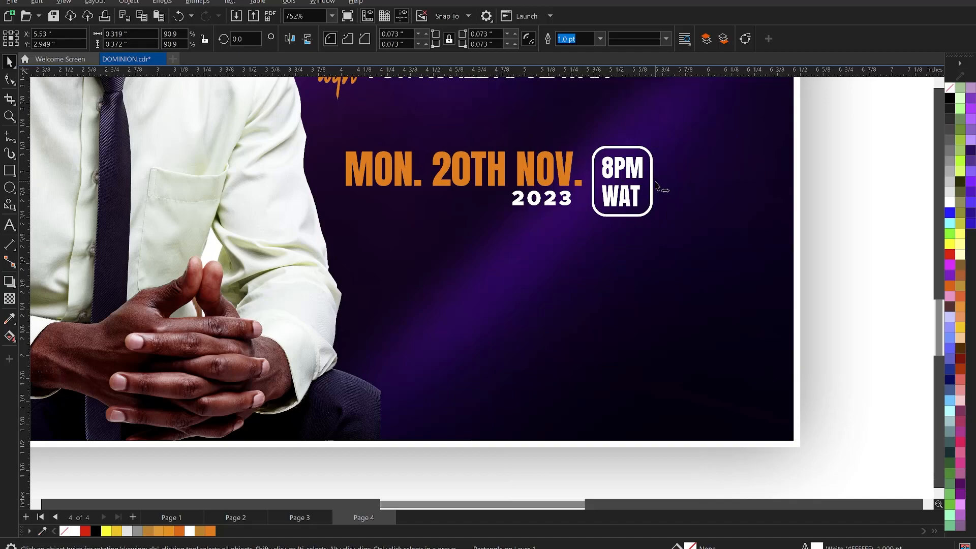
left_click_drag(654, 184, 652, 182)
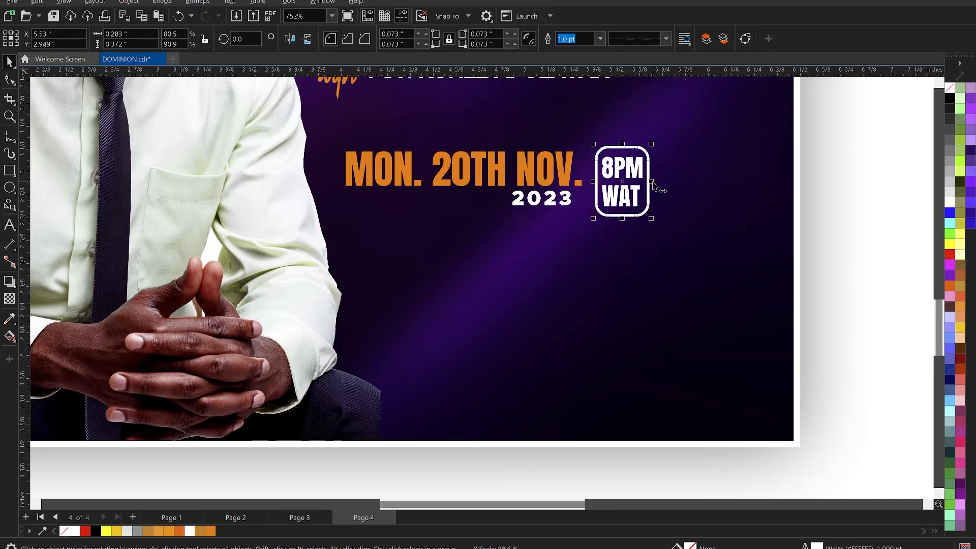
- Move the date, year and time badge up together to about Y 3.11 in, closer beneath the pastor's name
scroll(655, 184, "down", 4)
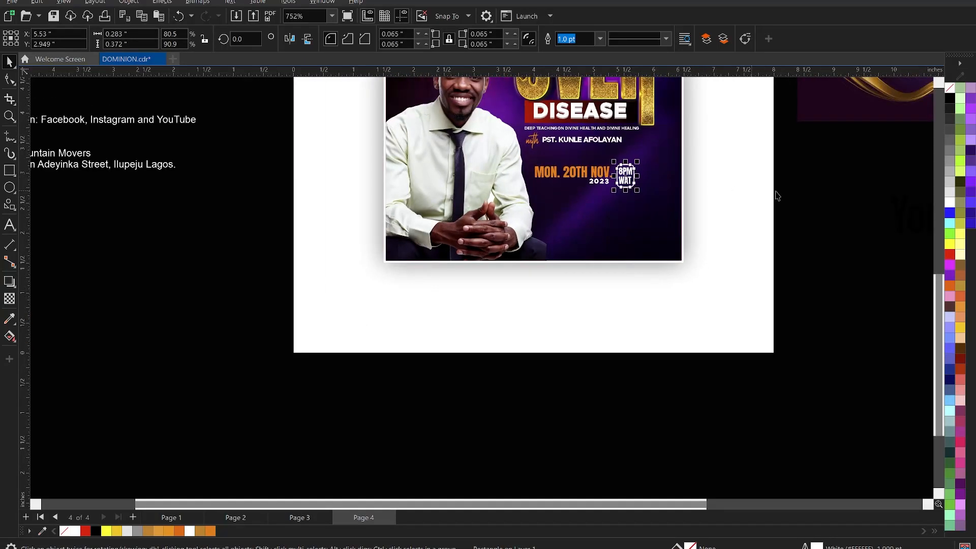
left_click_drag(813, 220, 514, 154)
key("Up")
key("Up")
key("Up")
key("Up")
key("Up")
key("Up")
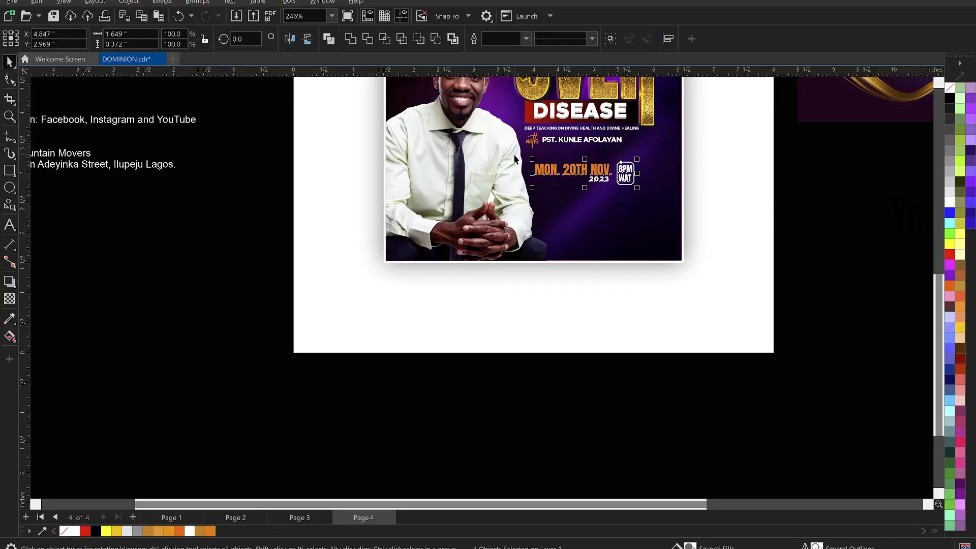
key("Up")
key("Up")
key("Up")
key("Up")
key("Up")
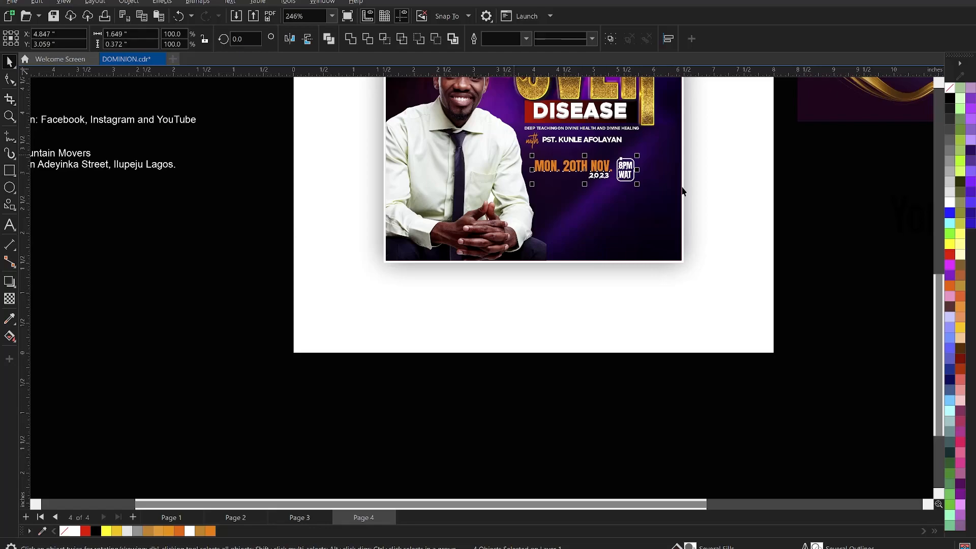
key("Up")
key("Up")
key("Up")
key("Up")
key("Up")
key("Up")
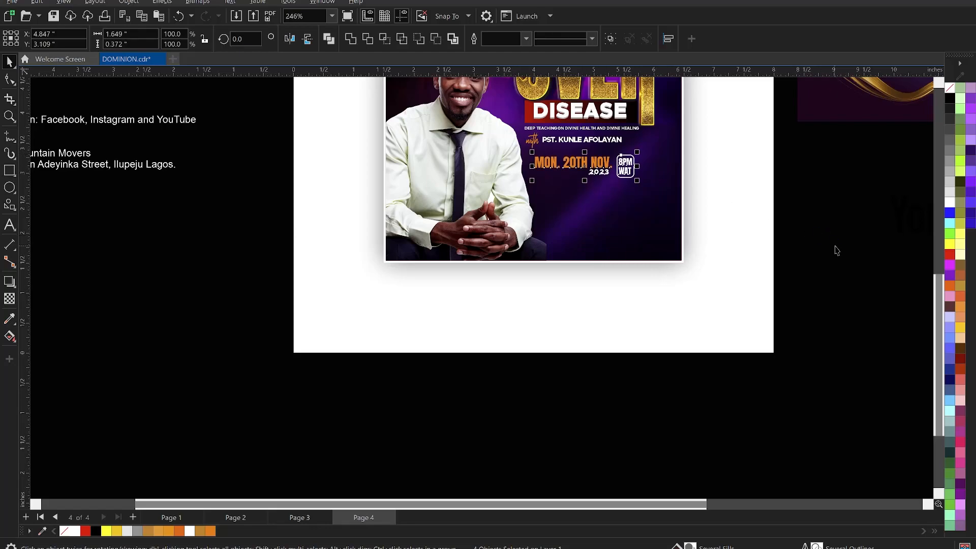
left_click(834, 250)
- Copy the "Join us live on: Facebook, Instagram and YouTube" line from the event details block and delete it there
scroll(289, 186, "down", 3)
scroll(254, 178, "up", 2)
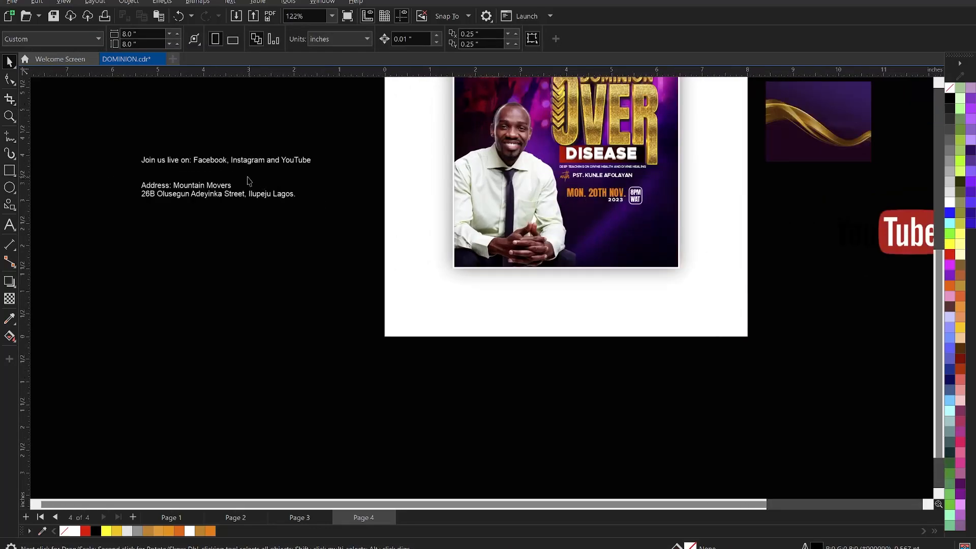
double_click(198, 156)
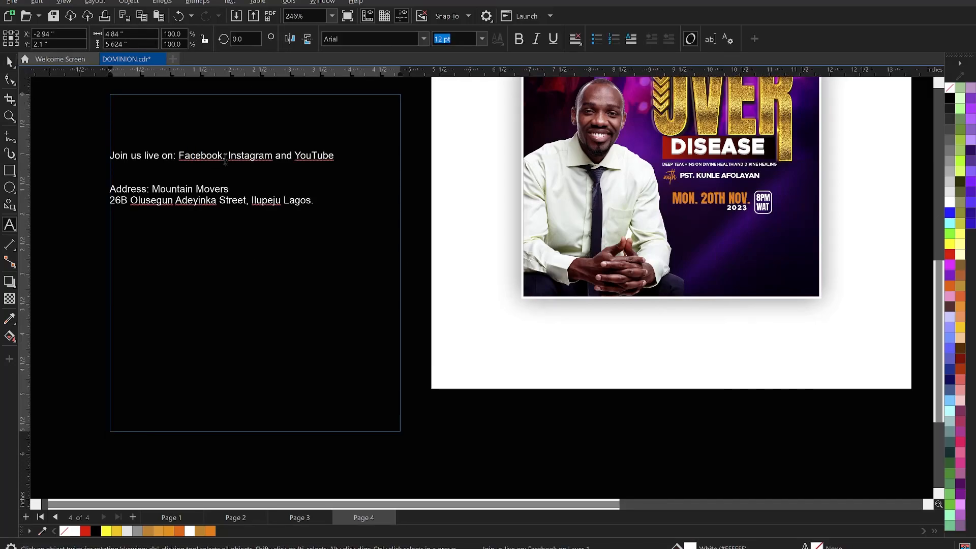
left_click_drag(352, 157, 114, 157)
key("ctrl+c")
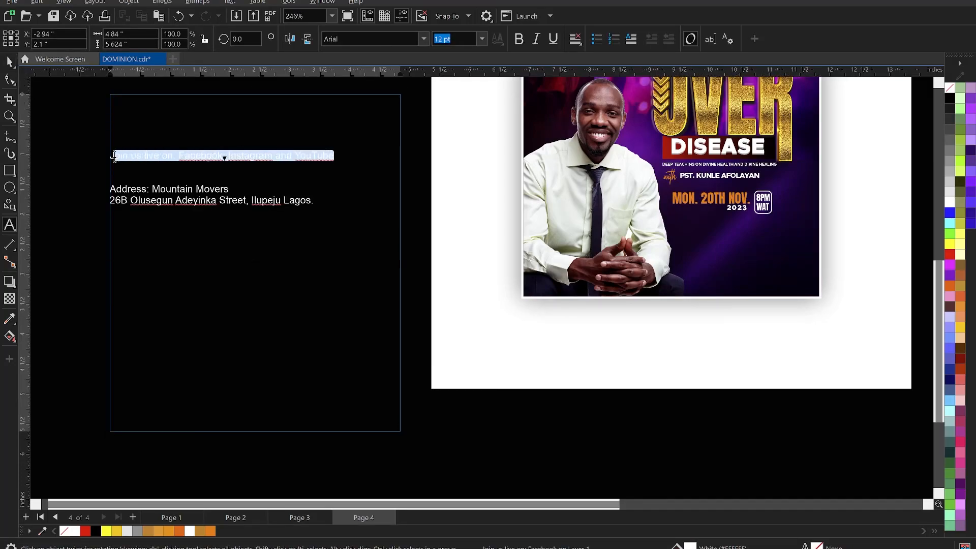
key("Delete")
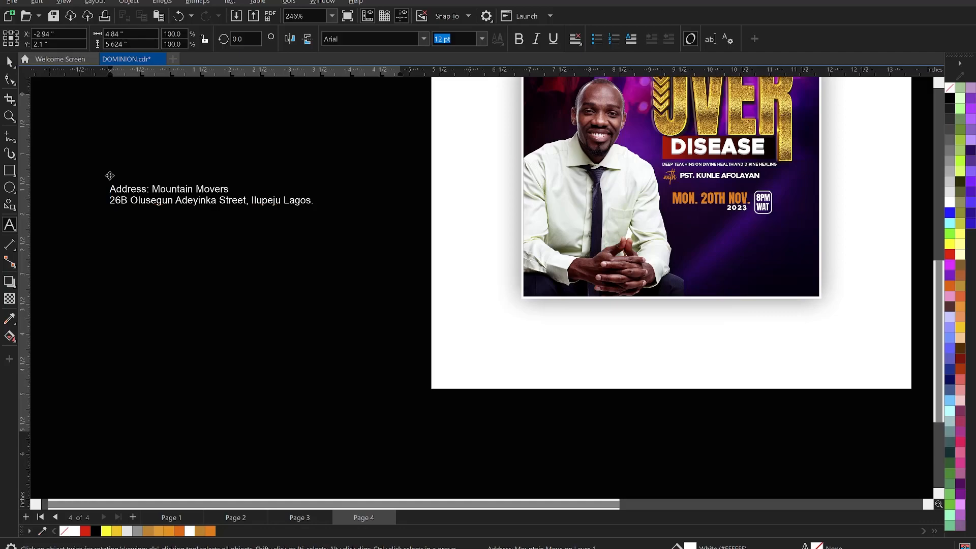
- Paste the "Join us live on" line onto the flyer below the date and break it into two lines before "Facebook"
key("Escape")
scroll(364, 213, "down", 2)
scroll(573, 239, "up", 2)
key("F8")
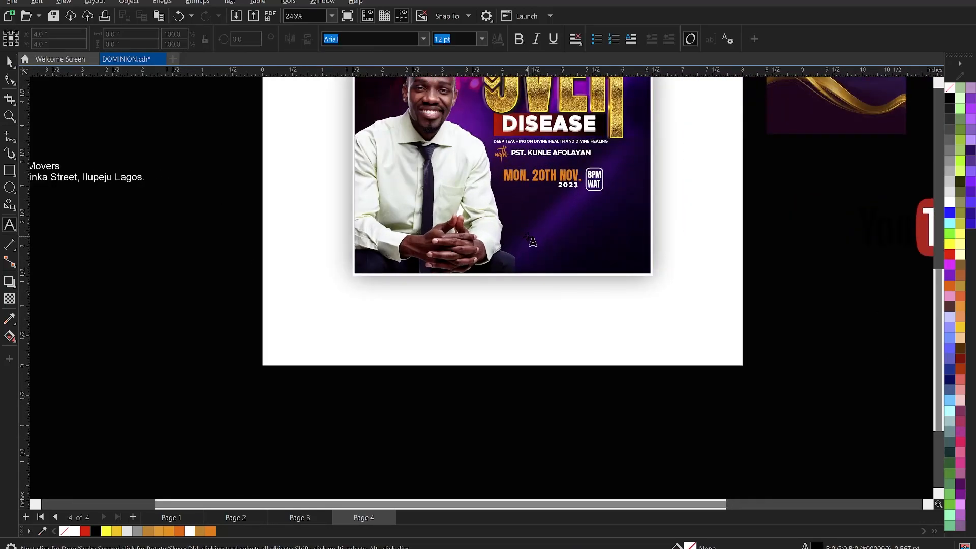
left_click(524, 230)
key("ctrl+v")
scroll(608, 221, "up", 3)
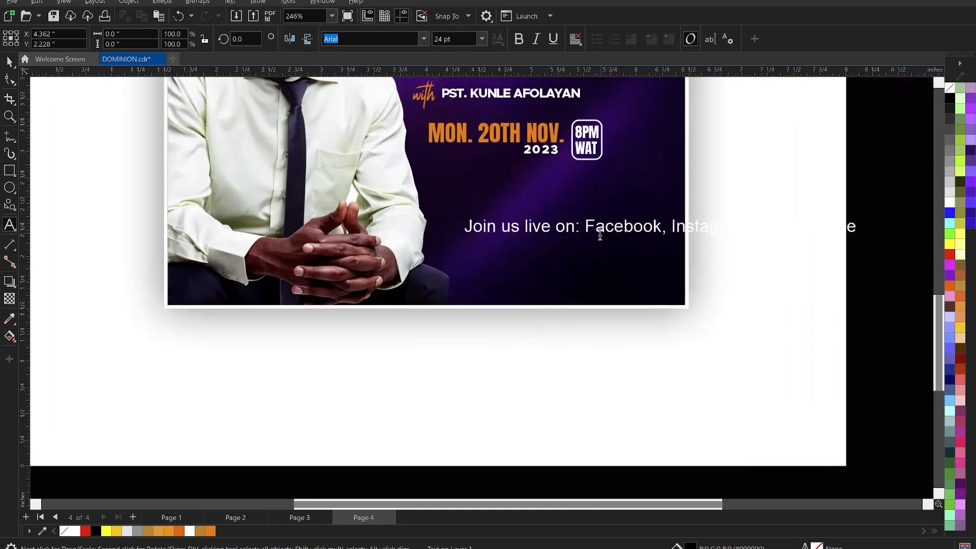
left_click(587, 227)
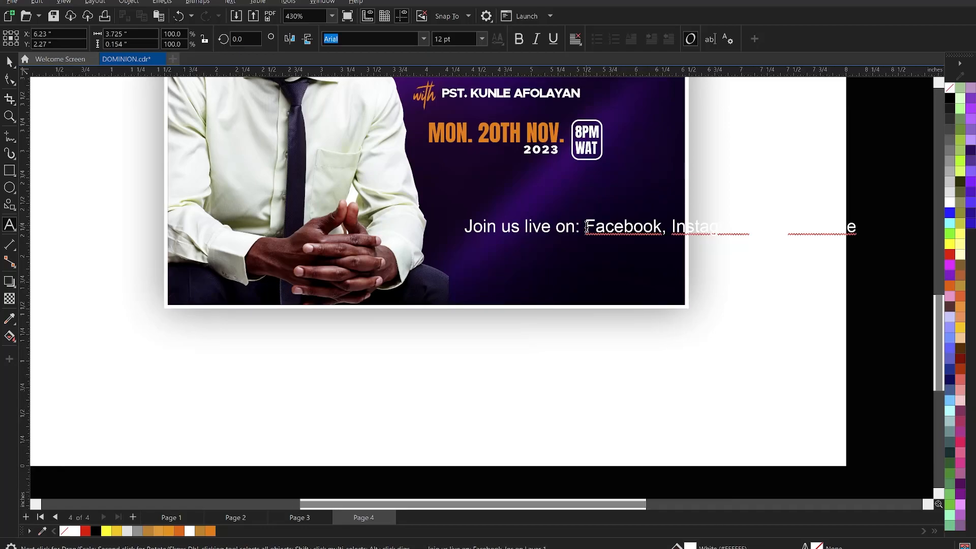
key("Return")
- Scale the two-line "Join us live on" text to about 8.2 pt, centre it beneath the date, and save the document
key("ctrl+space")
left_click_drag(646, 246, 600, 221)
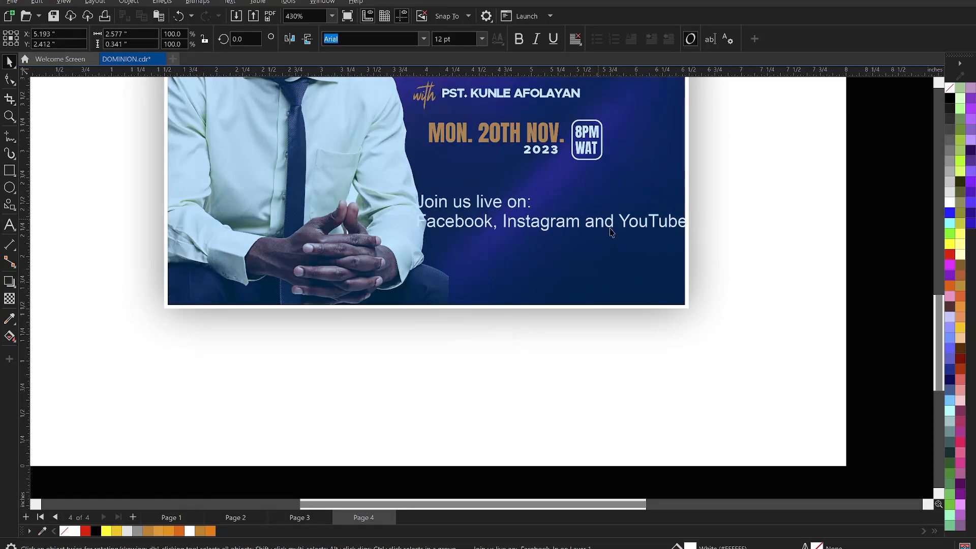
left_click_drag(692, 236, 603, 222)
left_click_drag(531, 224, 558, 224)
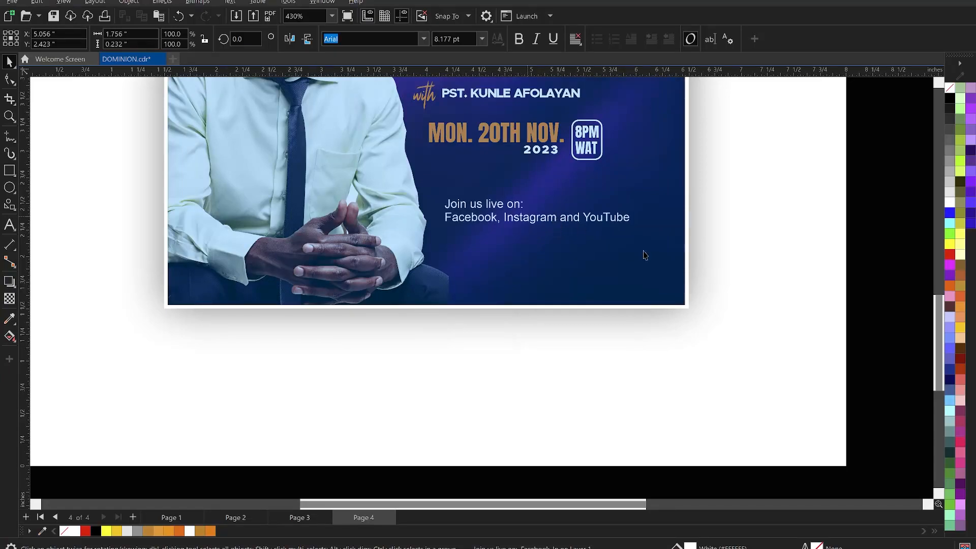
left_click(832, 267)
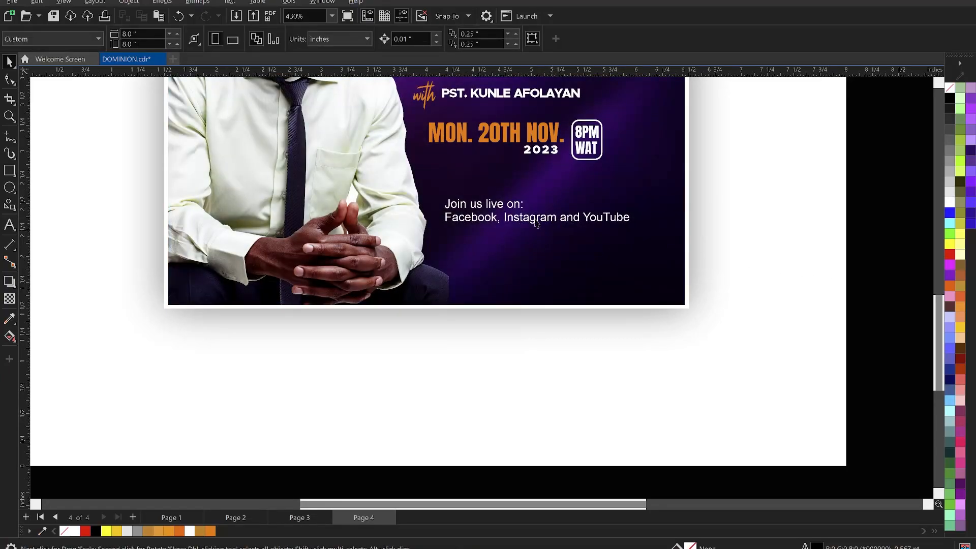
key("ctrl+s")
- Break the two text lines apart, park "Facebook, Instagram and YouTube" on the white page below the flyer, and colour it black
left_click(517, 206)
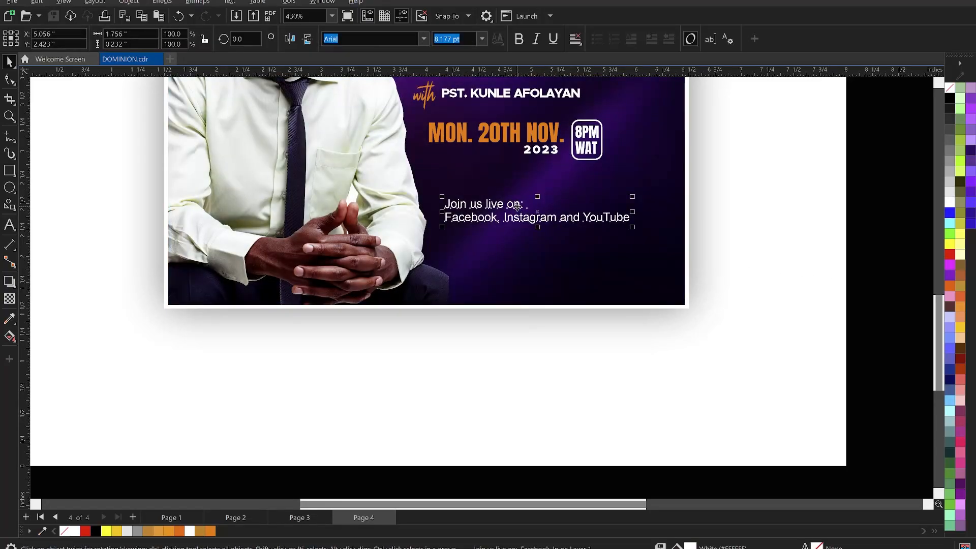
key("ctrl+k")
left_click(516, 205)
left_click(532, 219)
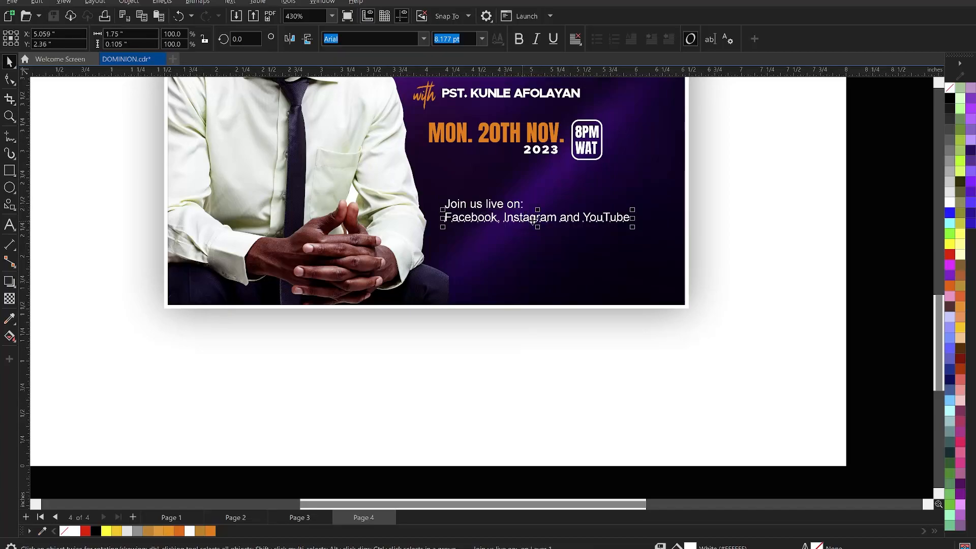
left_click_drag(539, 218, 605, 415)
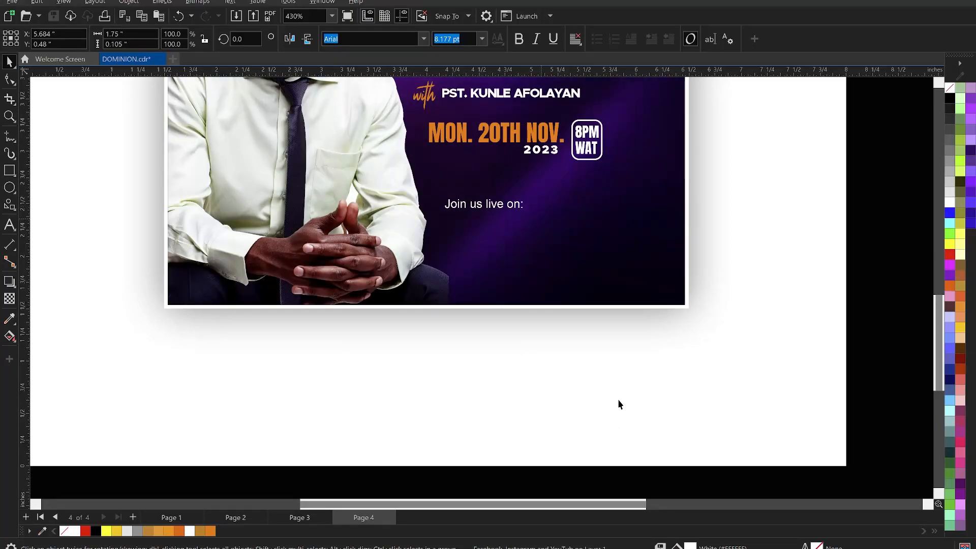
left_click(95, 530)
left_click(777, 392)
- Set "Join us live on:" in Anton and enlarge it to about 11.9 pt just beneath the date
left_click(489, 206)
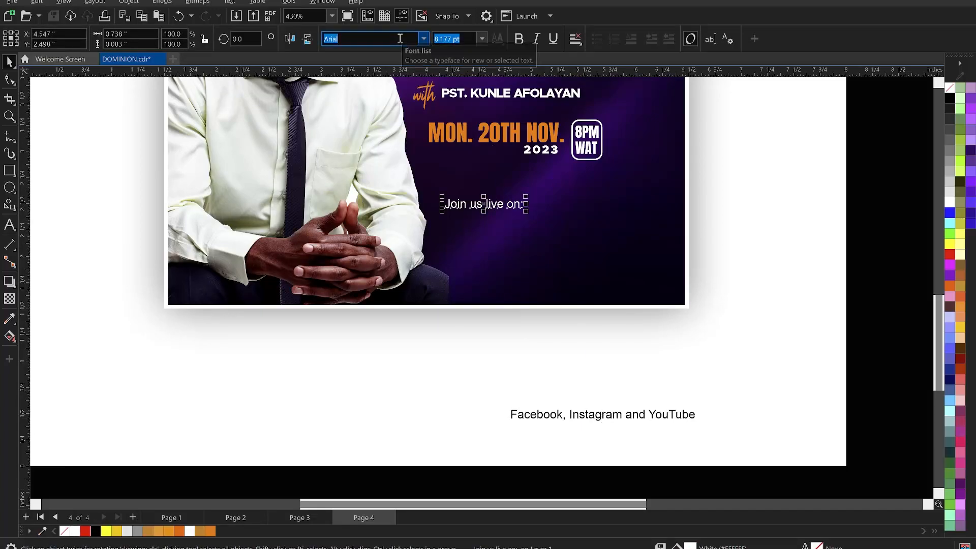
type("Anton")
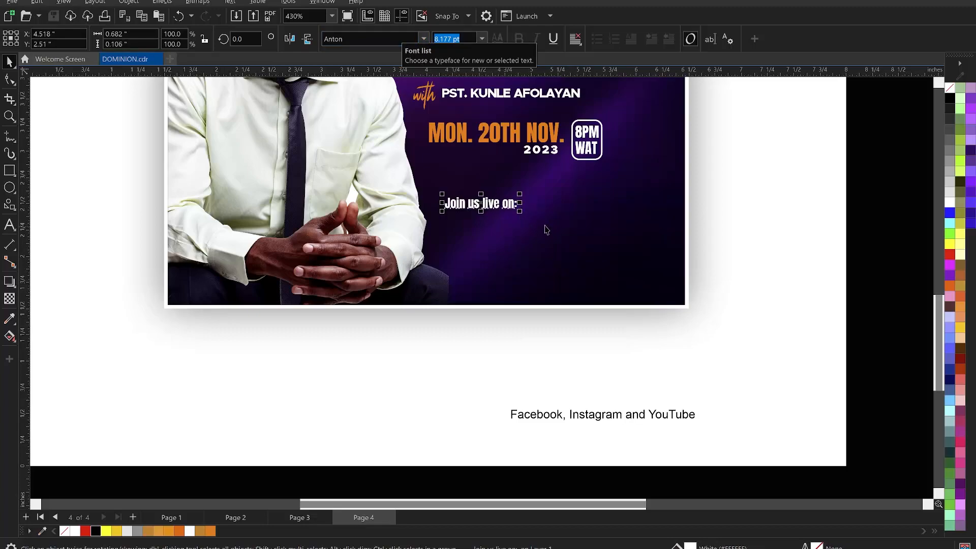
left_click_drag(519, 210, 559, 245)
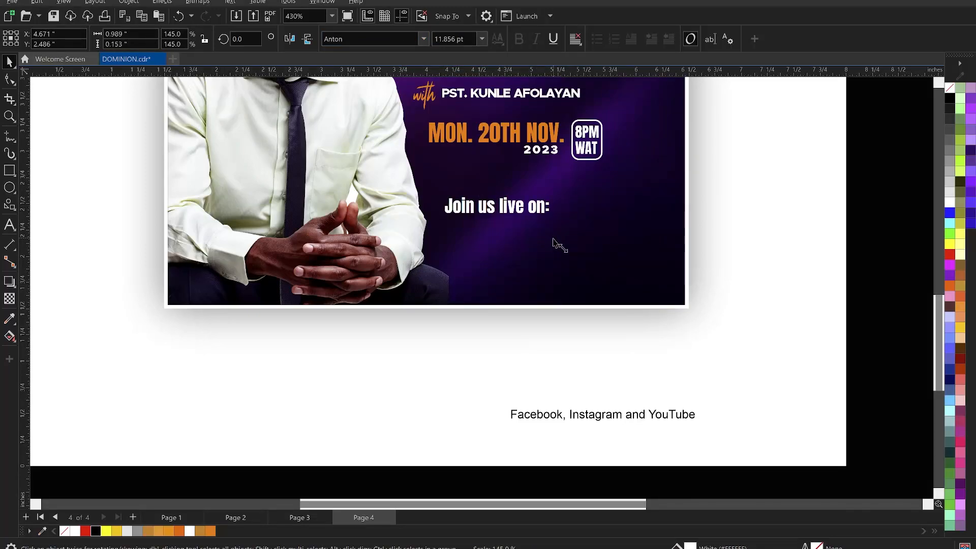
left_click_drag(532, 205, 523, 191)
- Change the case of the "Join us live on:" text to uppercase
double_click(523, 191)
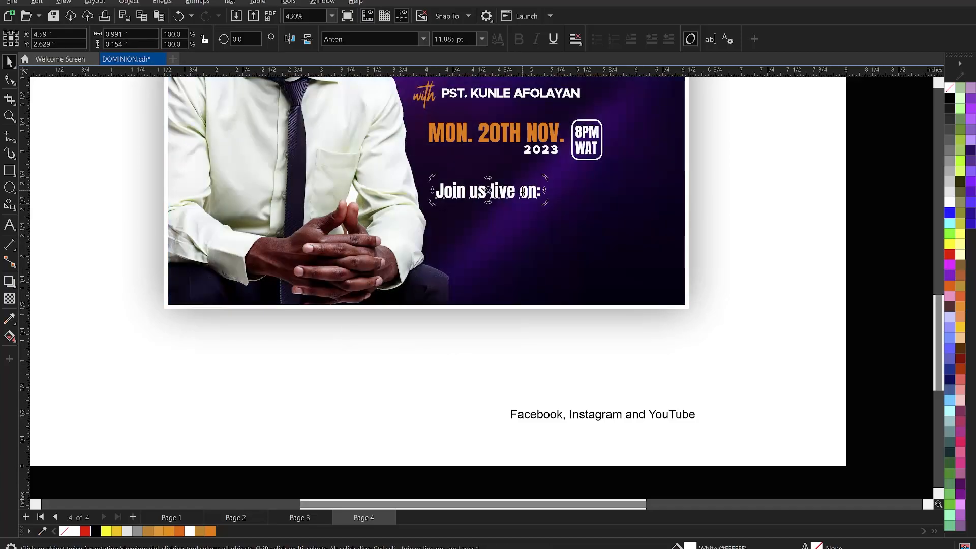
key("ctrl+a")
right_click(523, 191)
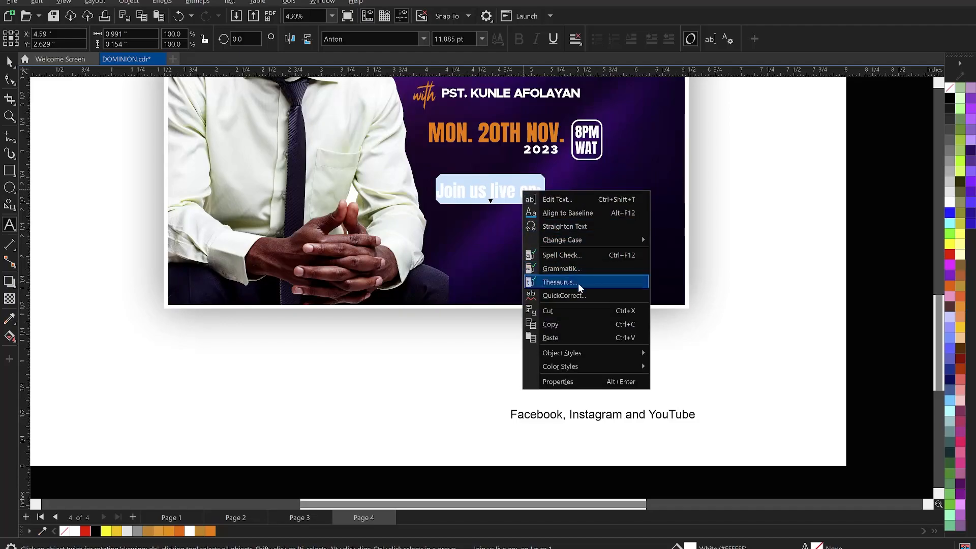
mouse_move(590, 239)
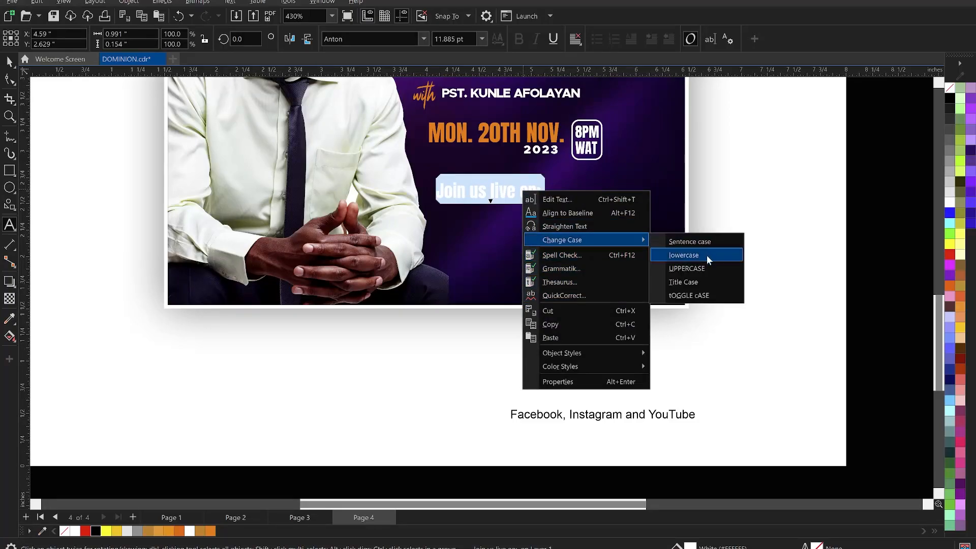
left_click(701, 267)
left_click(556, 199)
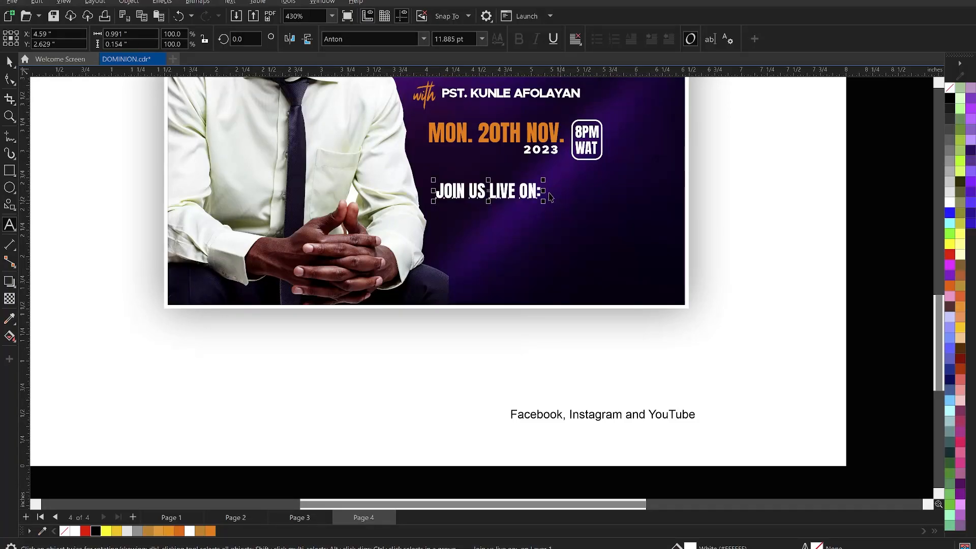
- Draw a straight horizontal line about 1.47 in long directly beneath the "JOIN US LIVE ON:" text
key("ctrl+space")
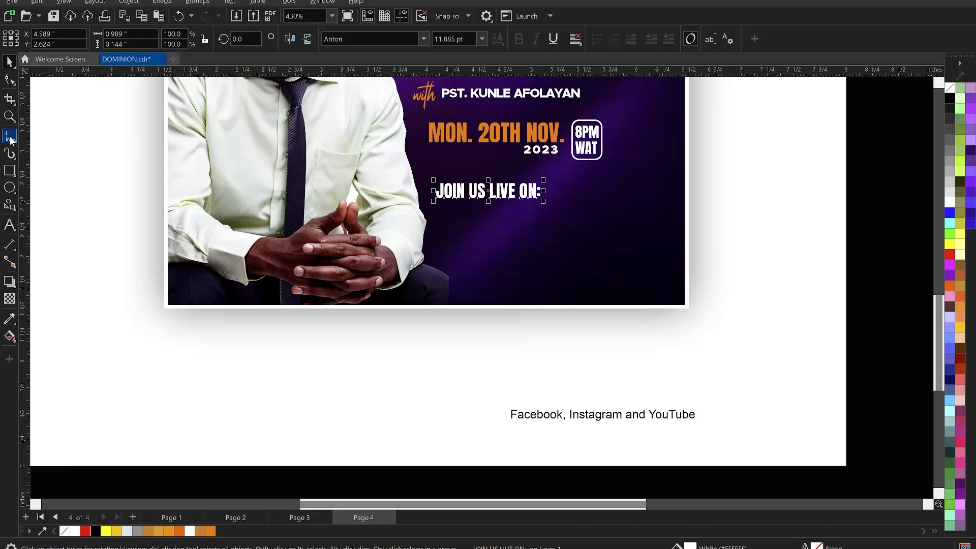
left_click(10, 139)
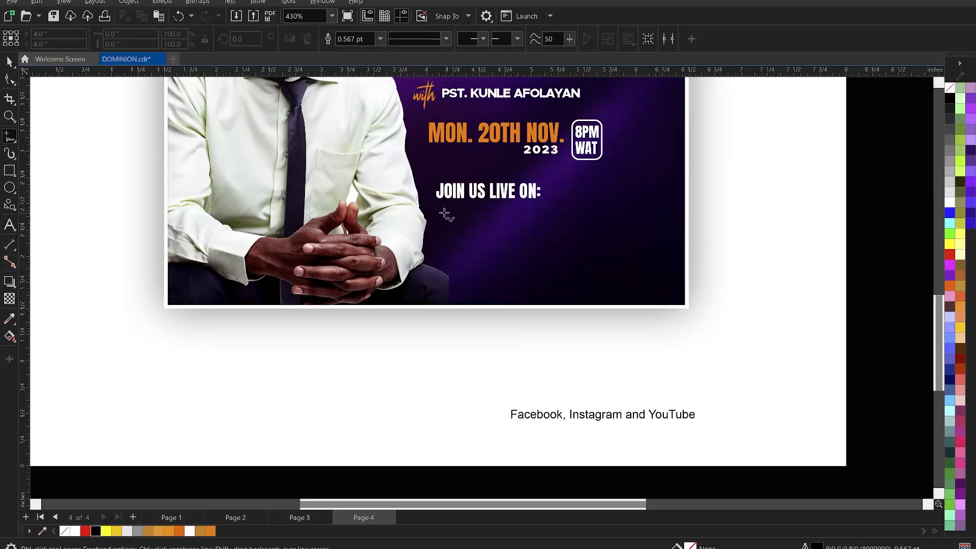
left_click(436, 202)
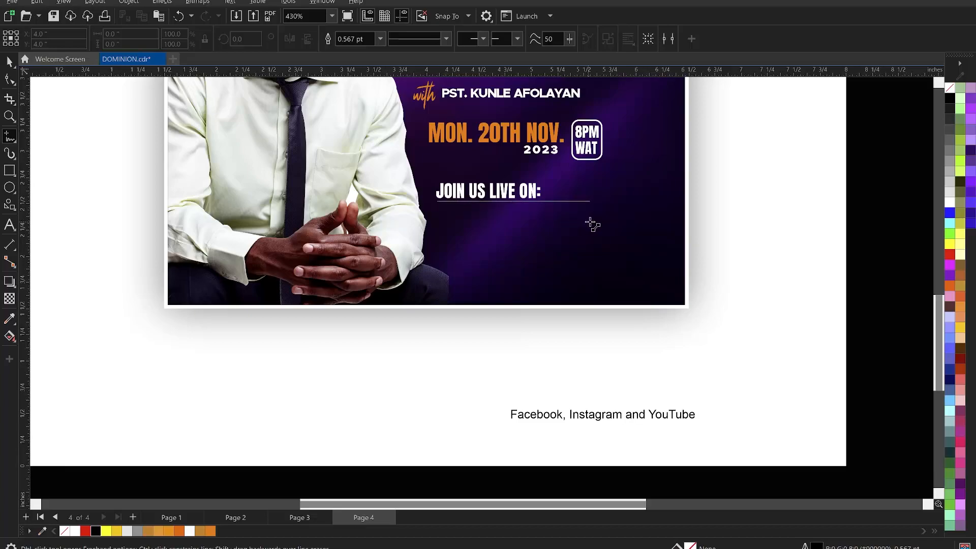
left_click(593, 201)
key("space")
- Give the line a 0.75 pt white outline and nudge it slightly down and left beneath the text
left_click(380, 38)
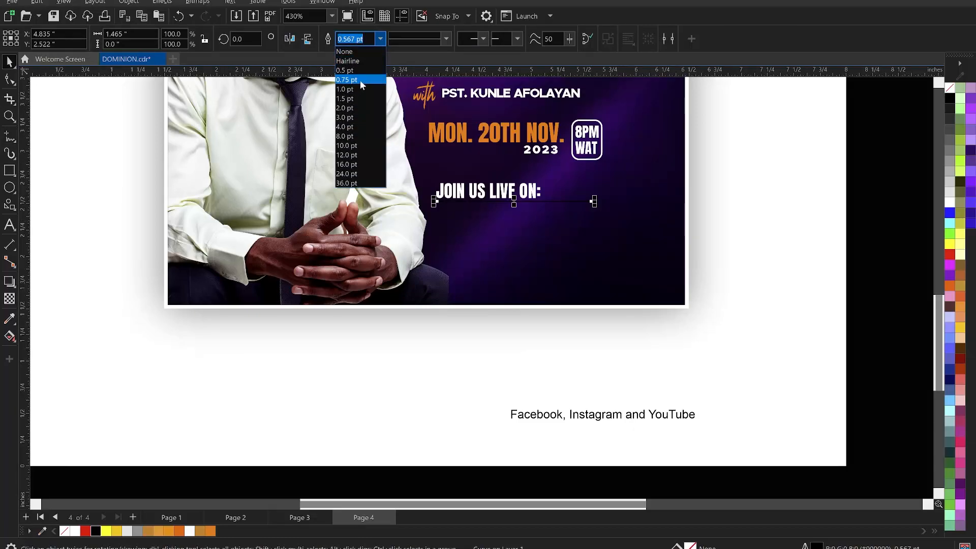
left_click(360, 80)
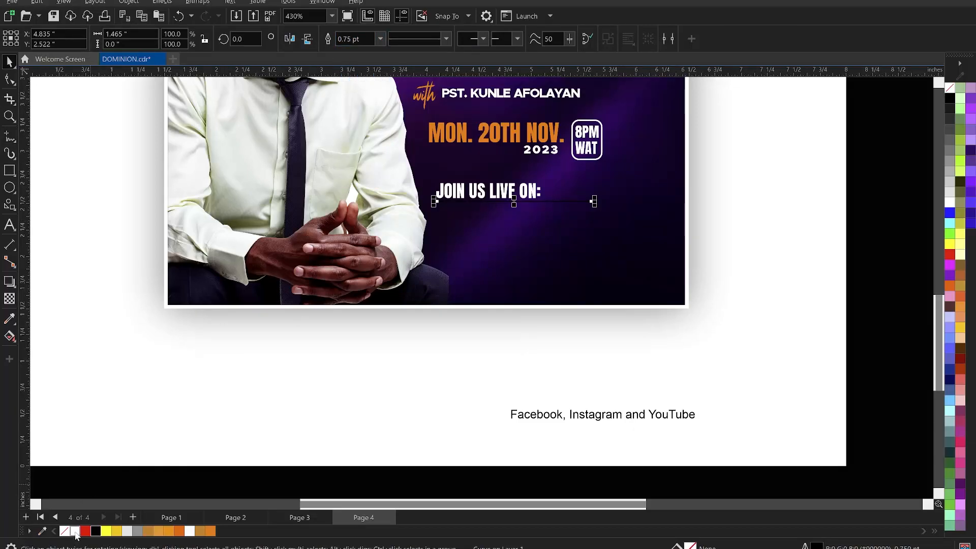
right_click(75, 532)
key("Down")
key("Down")
key("Down")
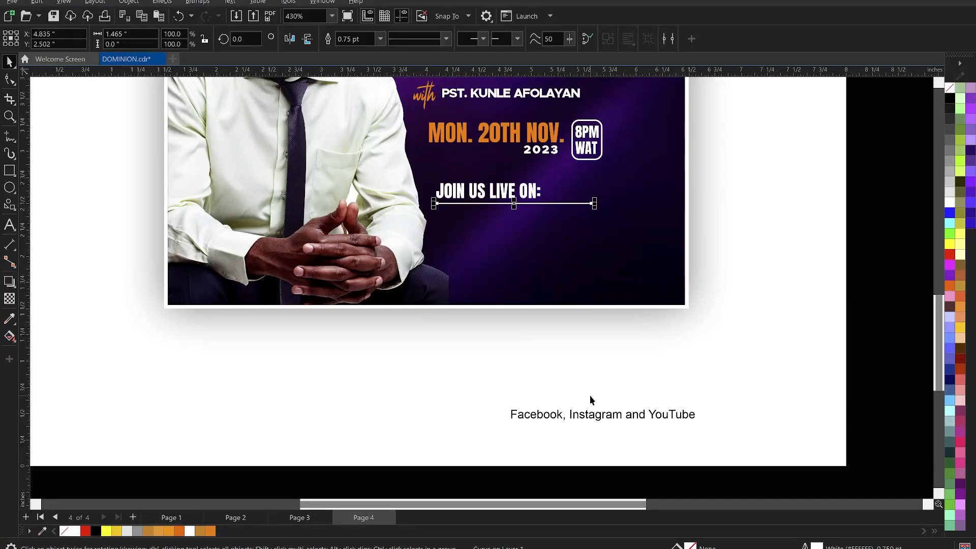
key("Left")
key("Left")
key("Left")
left_click(862, 313)
- Enlarge the "Facebook, Instagram and YouTube" note to about 17.3 pt and reposition it on the white page below the flyer
scroll(612, 267, "down", 3)
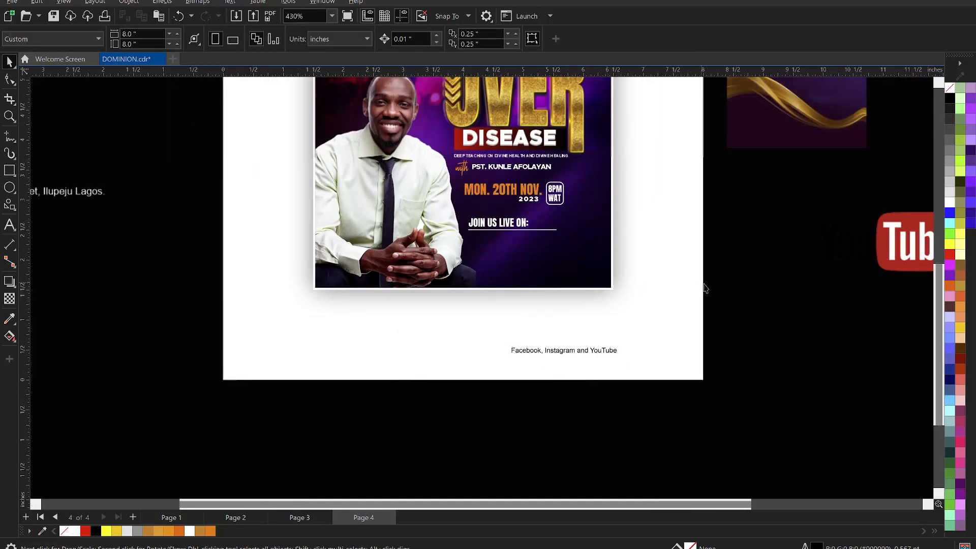
scroll(517, 279, "down", 2)
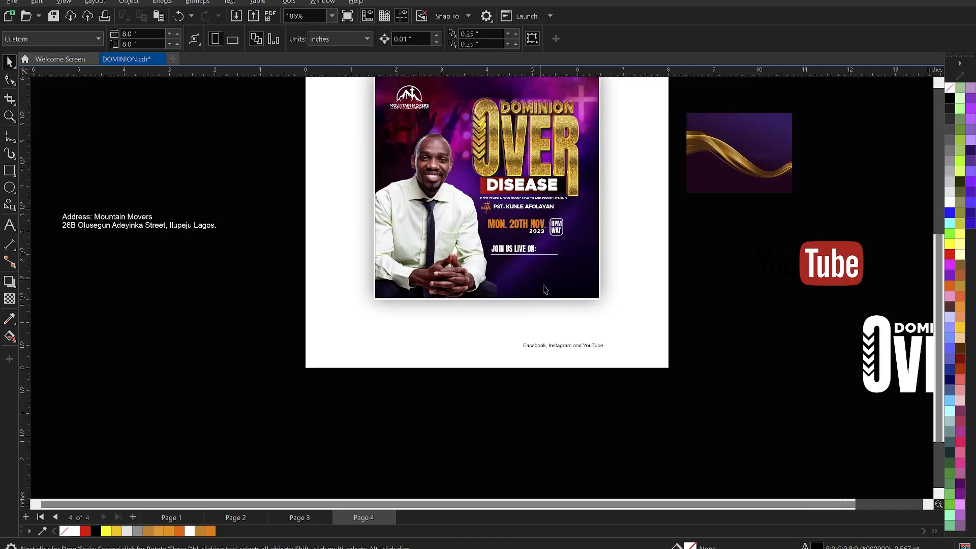
scroll(559, 315, "down", 2)
scroll(588, 344, "up", 3)
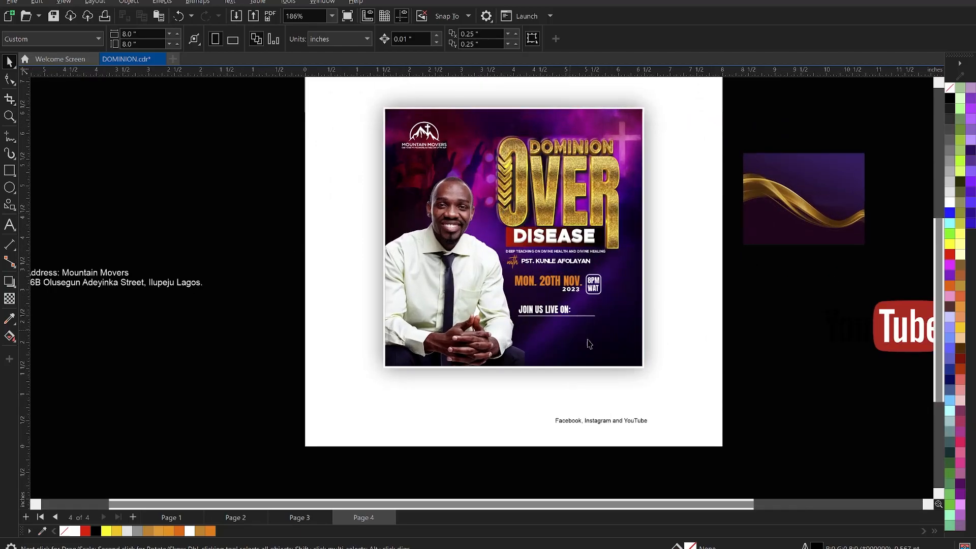
left_click(611, 422)
left_click_drag(650, 416, 752, 412)
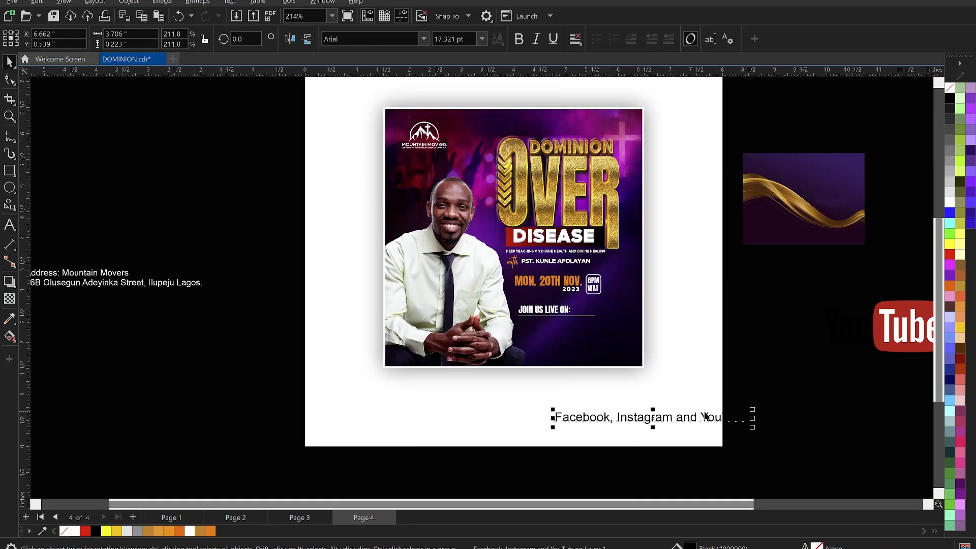
left_click_drag(691, 415, 614, 408)
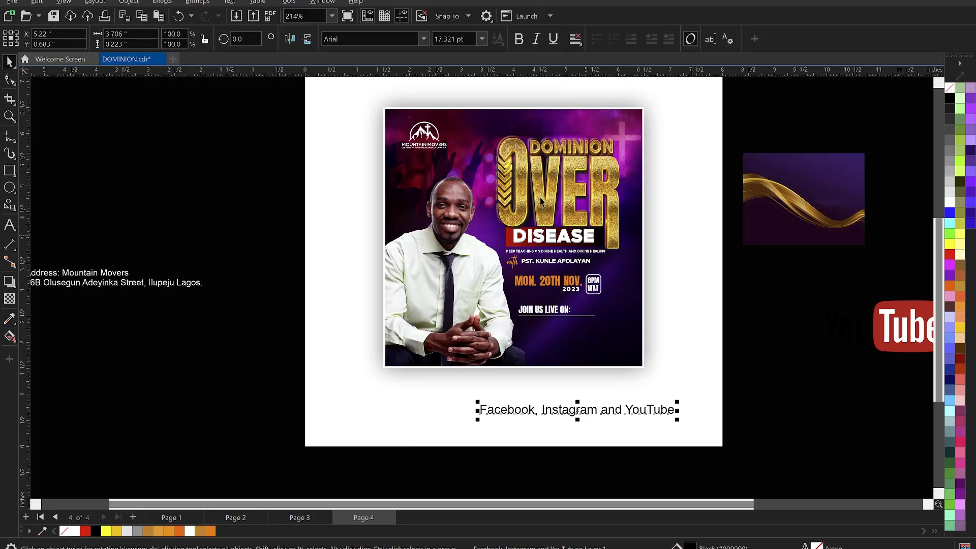
scroll(532, 198, "up", 1)
left_click(808, 355)
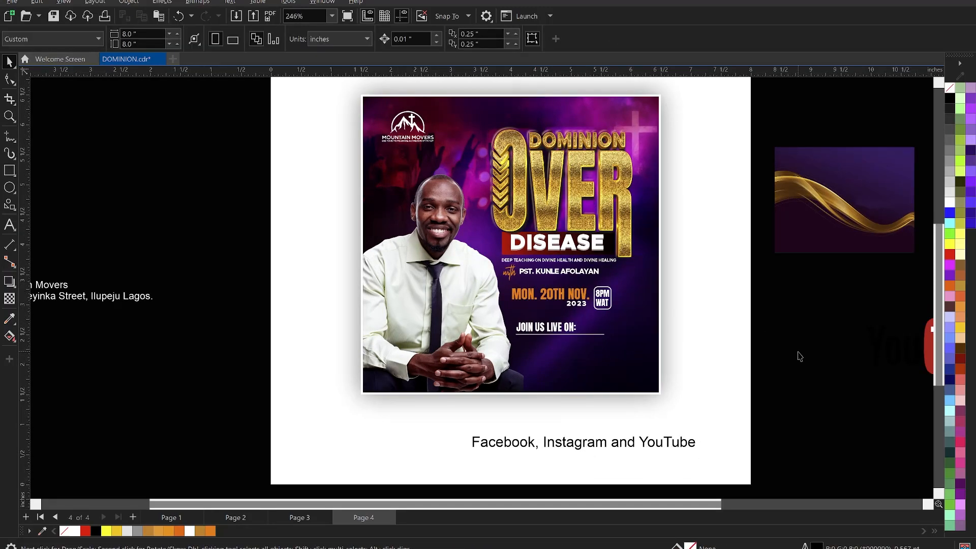
- Bring the YouTube logo onto the flyer, shrink it to about 1.37 in wide, and place it below the white line
left_click_drag(916, 366, 657, 357)
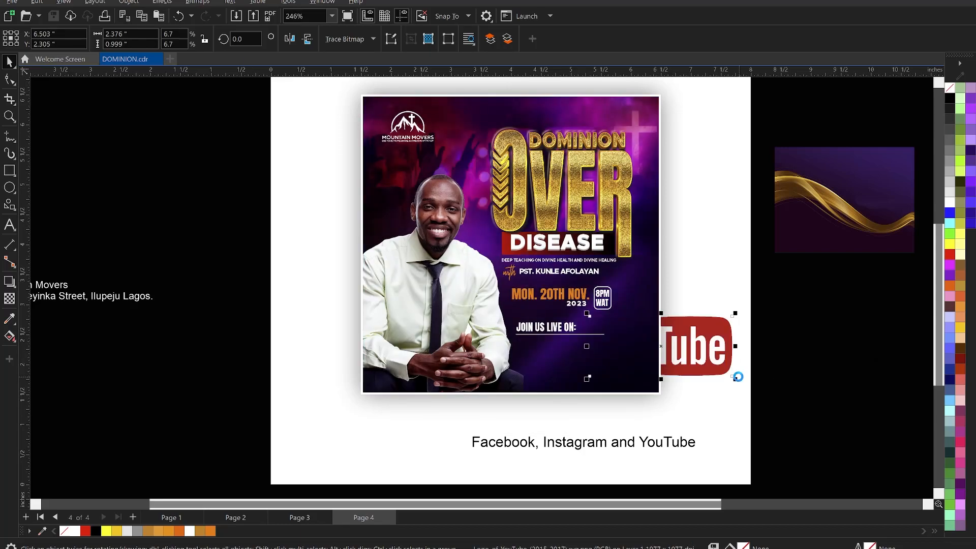
left_click_drag(736, 382, 617, 371)
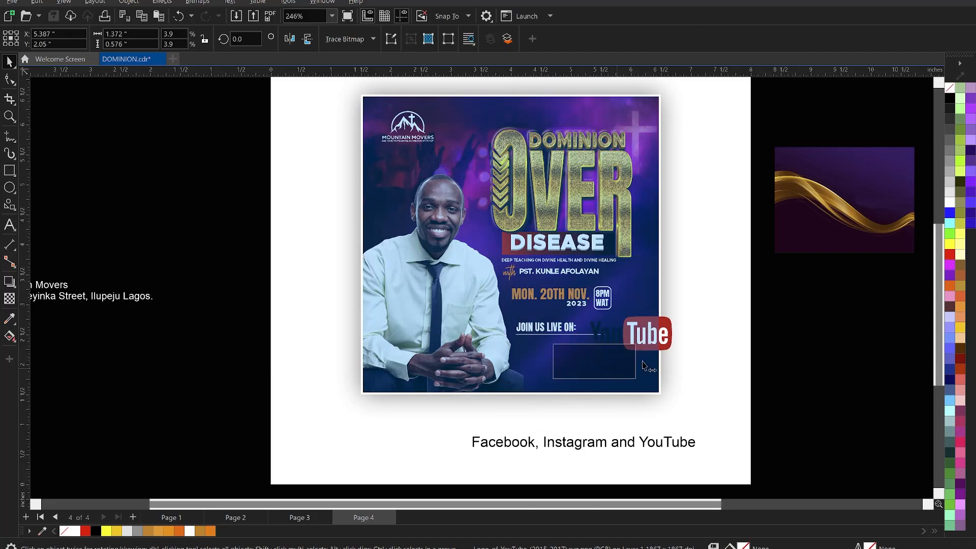
left_click(608, 406)
scroll(608, 406, "up", 2)
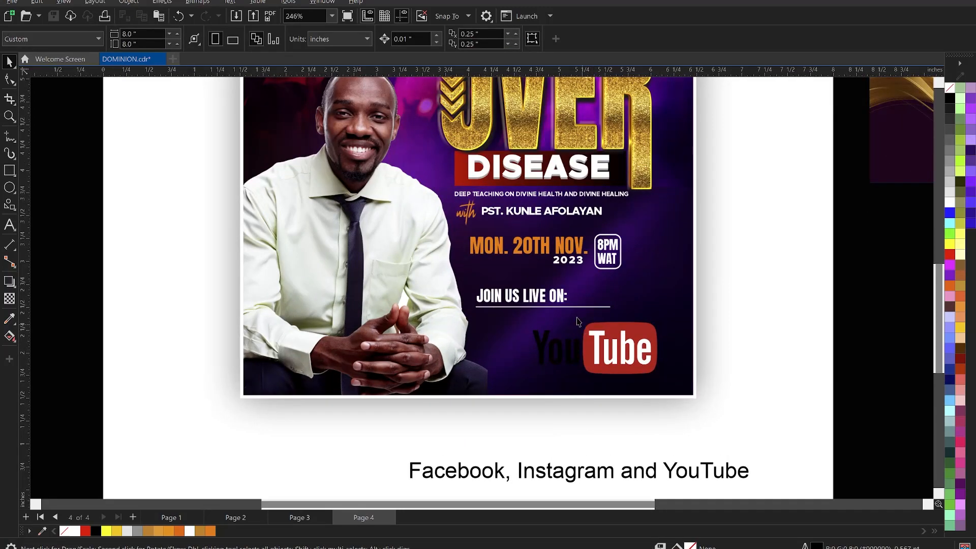
- Start opening a drawing from Documents and look through the PHOTIZO PROPERTIES 2023 folder for social media icons
key("ctrl+o")
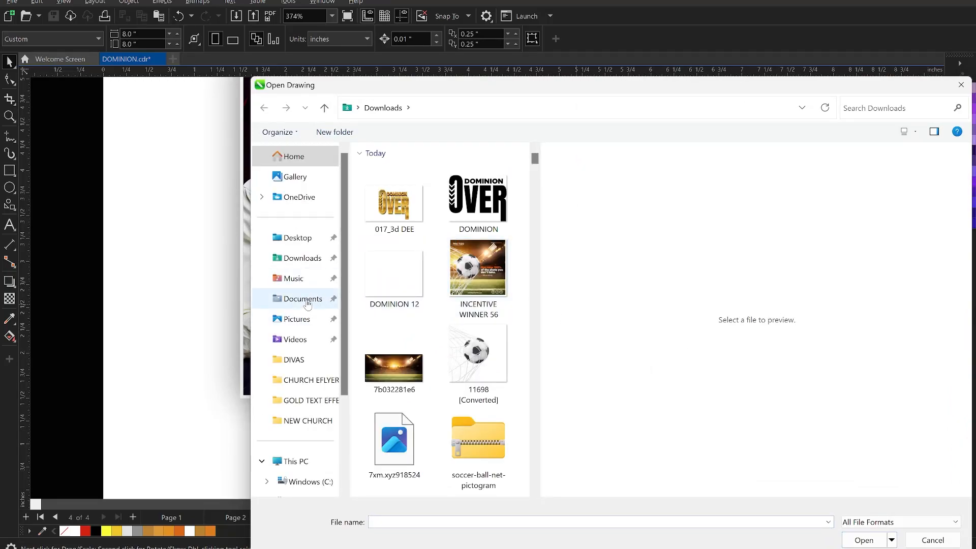
left_click(304, 299)
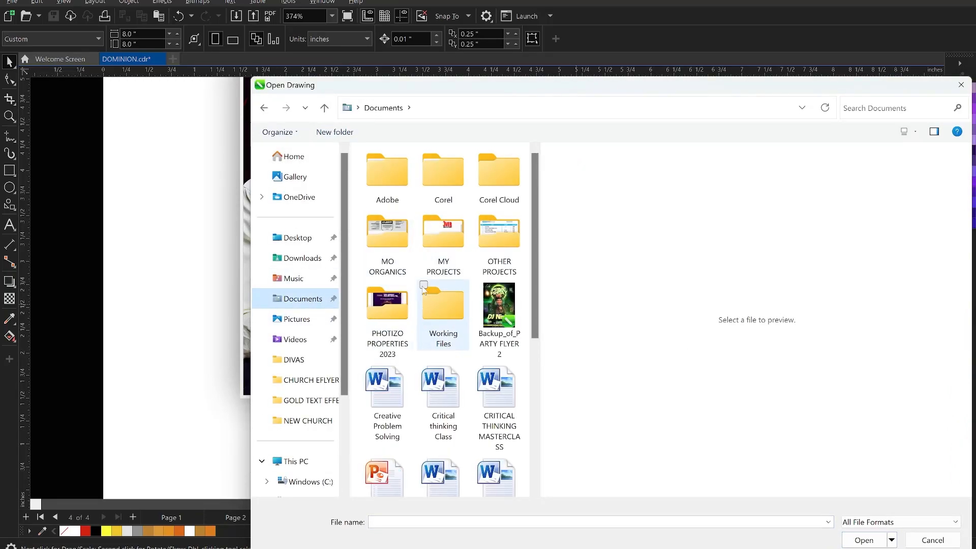
left_click(401, 310)
double_click(399, 306)
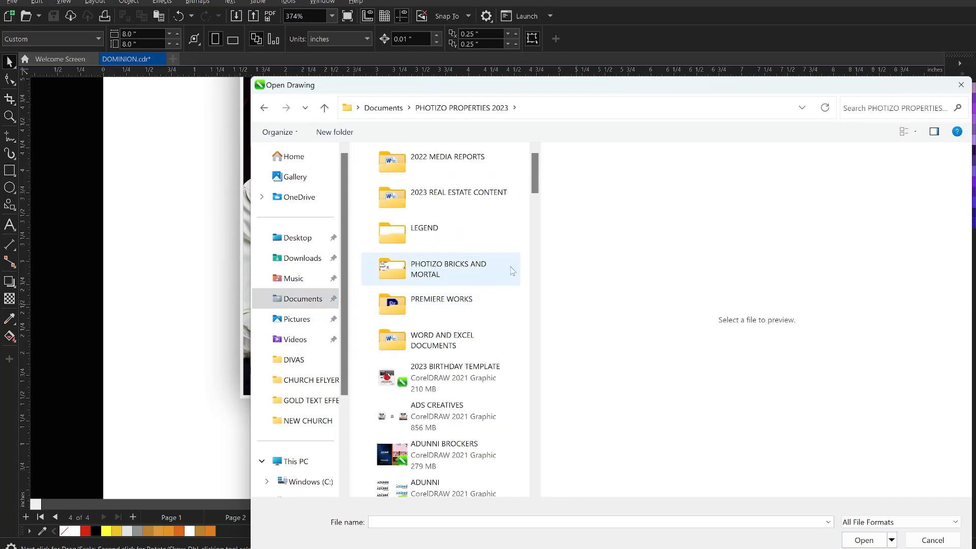
scroll(487, 293, "down", 15)
scroll(486, 293, "up", 3)
scroll(487, 295, "down", 15)
scroll(490, 297, "down", 10)
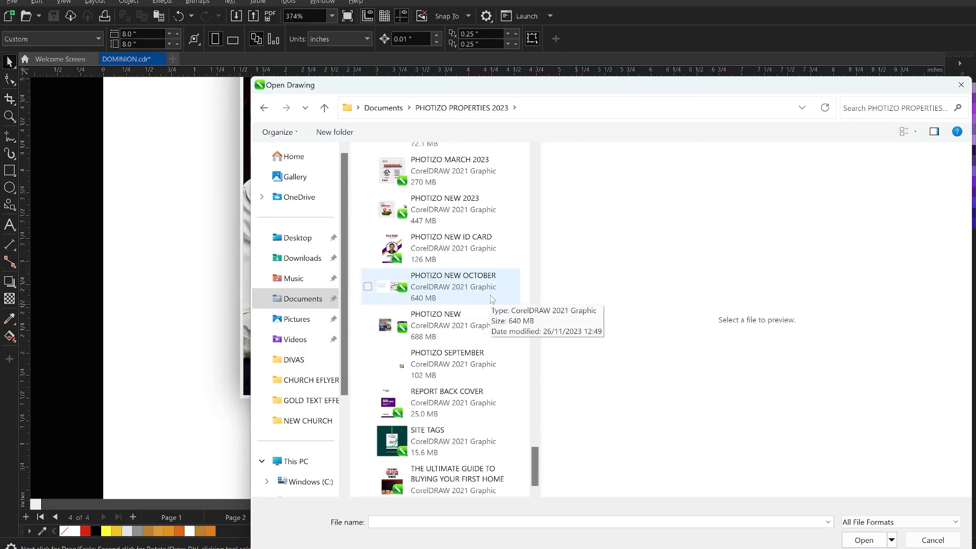
key("alt+Left")
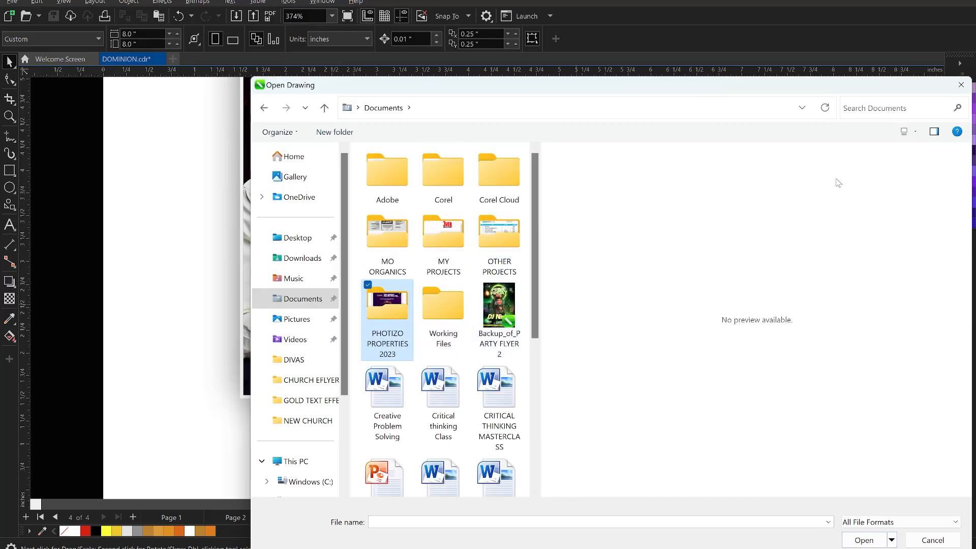
- Search Documents for "icon" and open the SOCIAL MEDIA ICON drawing
left_click(862, 106)
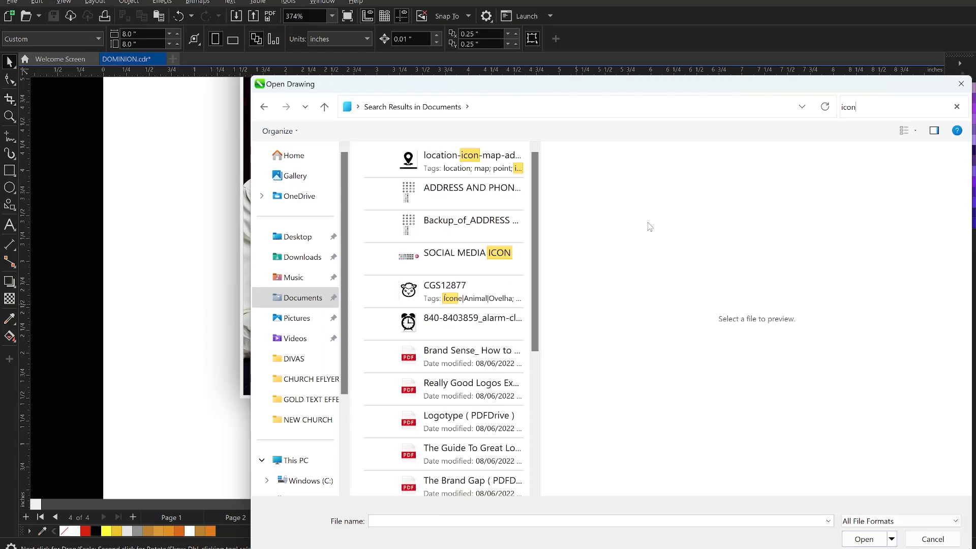
left_click(453, 251)
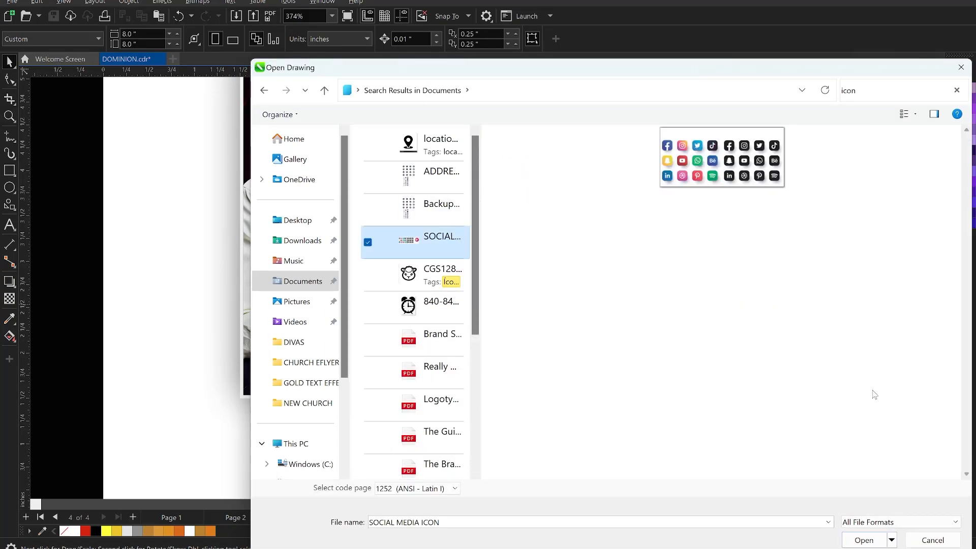
left_click(863, 539)
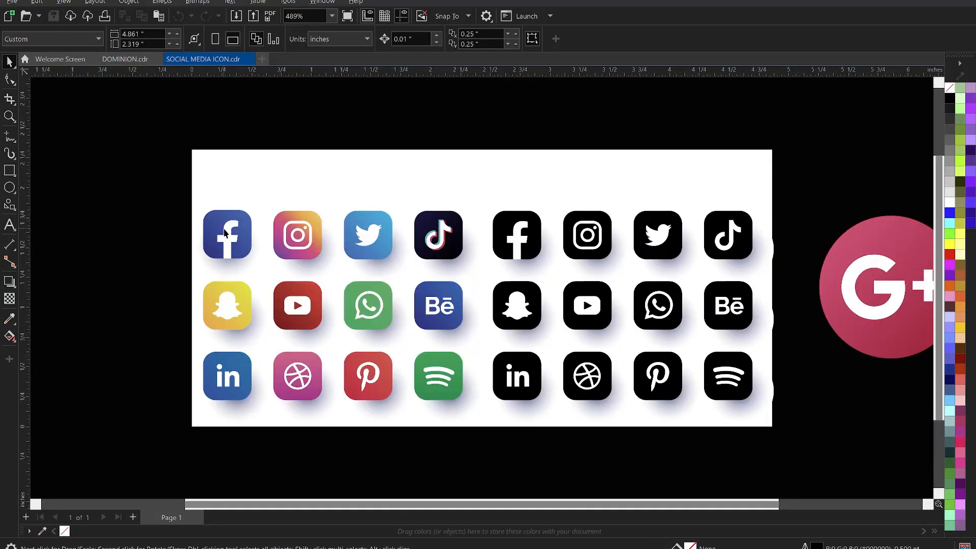
- Select the coloured Facebook and Instagram icons together with their rounded backgrounds and copy them
scroll(222, 244, "up", 1)
left_click(223, 244)
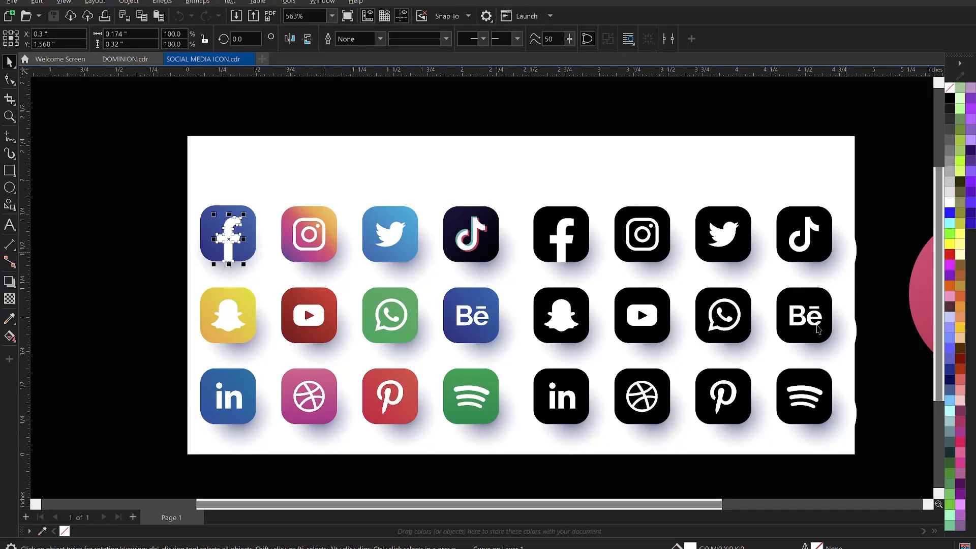
left_click(207, 221, "shift")
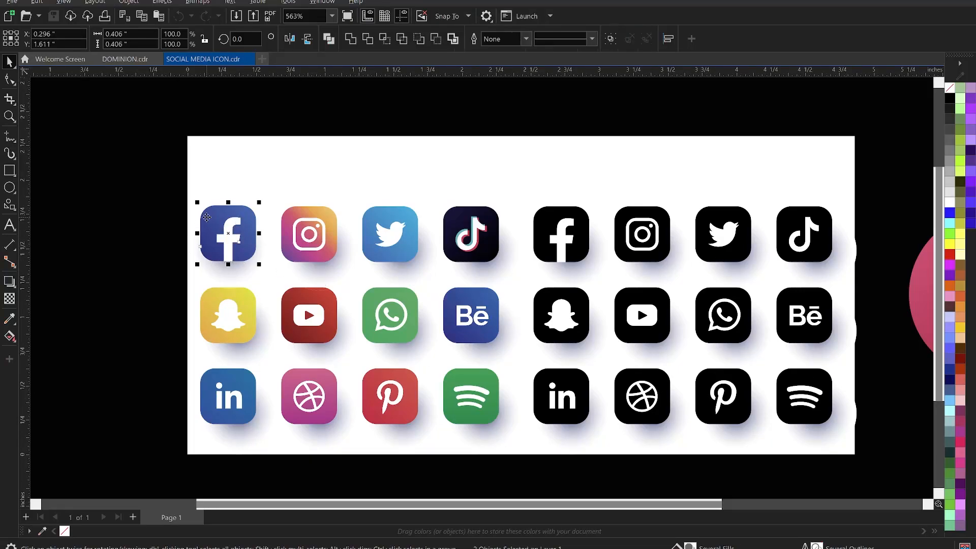
scroll(315, 238, "up", 5)
left_click(320, 227, "shift")
left_click_drag(324, 218, 343, 198)
scroll(343, 198, "down", 2)
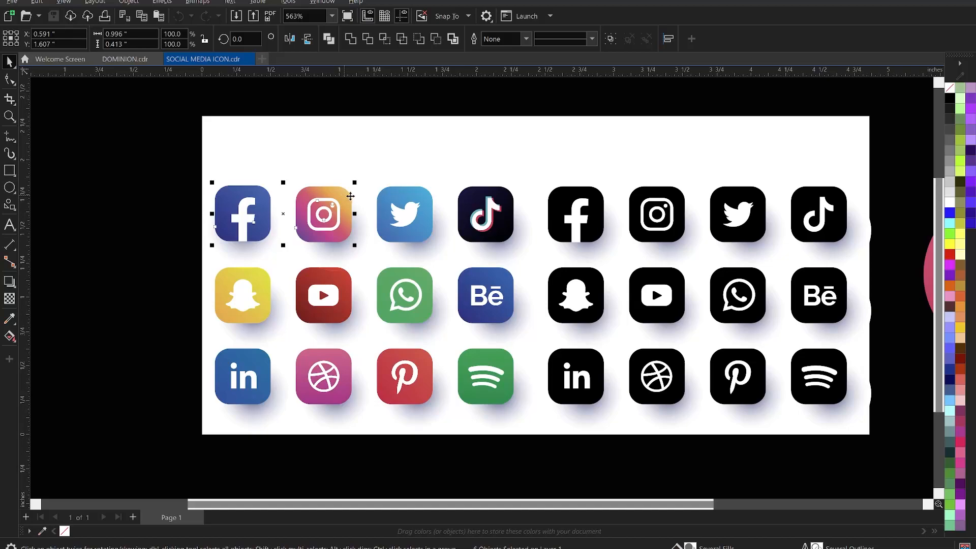
scroll(364, 199, "down", 1)
left_click(221, 211)
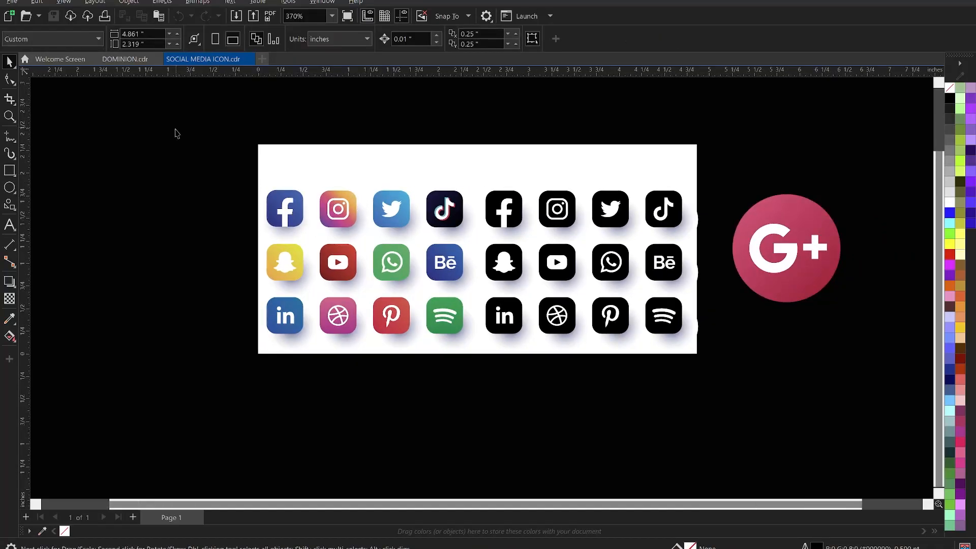
- Paste the two icons into DOMINION.cdr and scale the pair to about 0.48 in wide beneath the white line's starting end
left_click(124, 59)
key("ctrl+v")
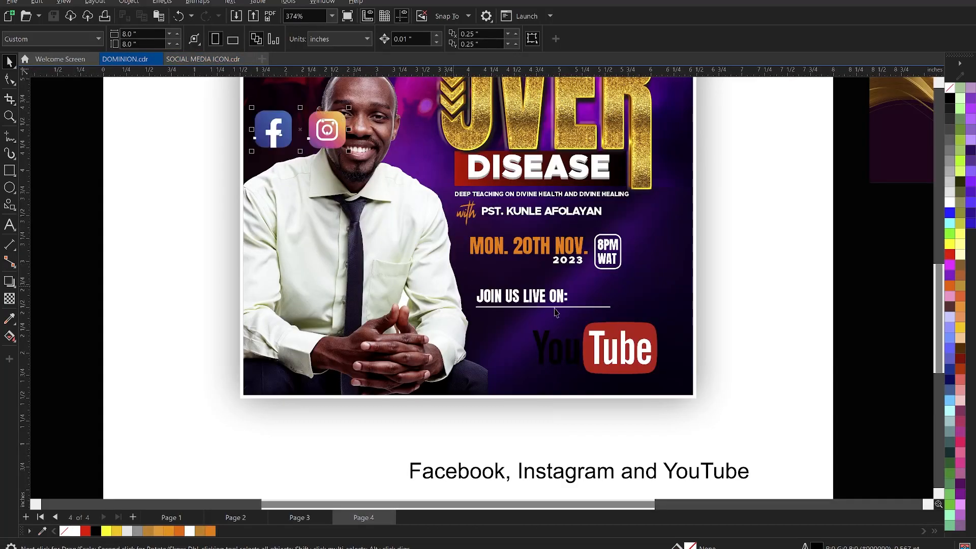
left_click_drag(338, 133, 551, 356)
left_click_drag(545, 357, 546, 355)
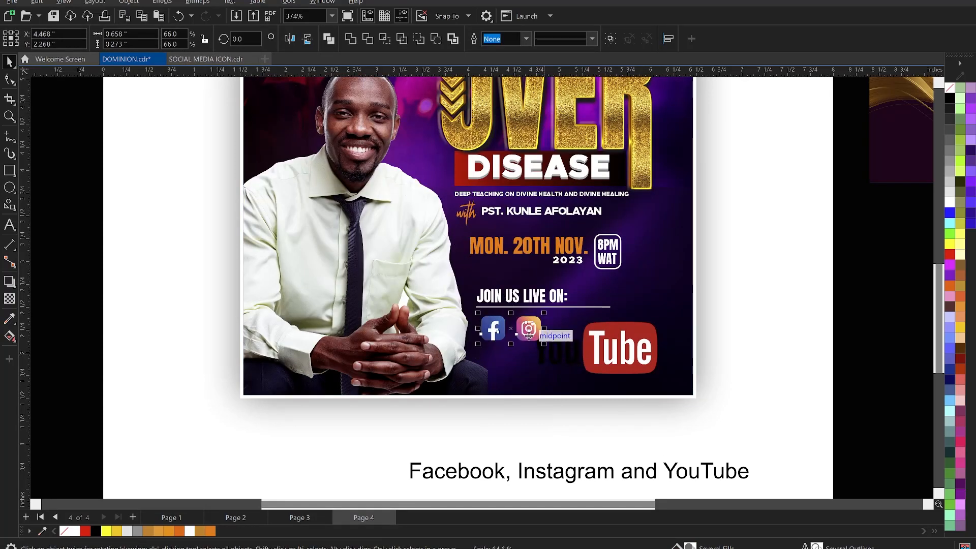
scroll(548, 356, "up", 1)
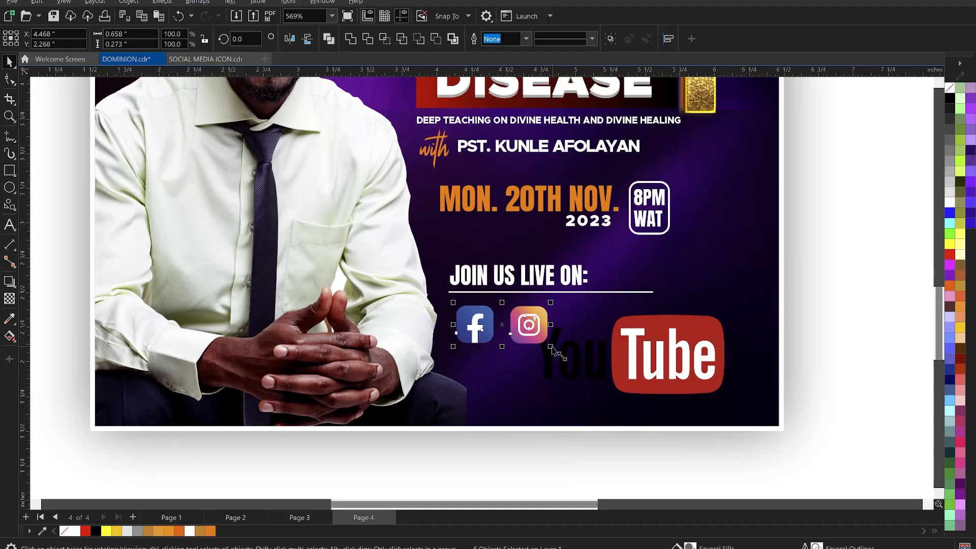
left_click_drag(550, 346, 523, 335)
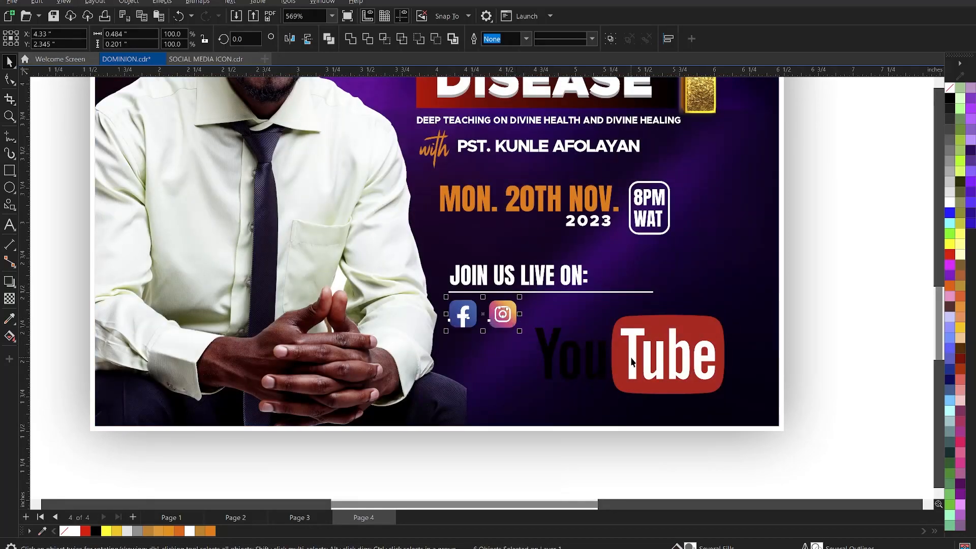
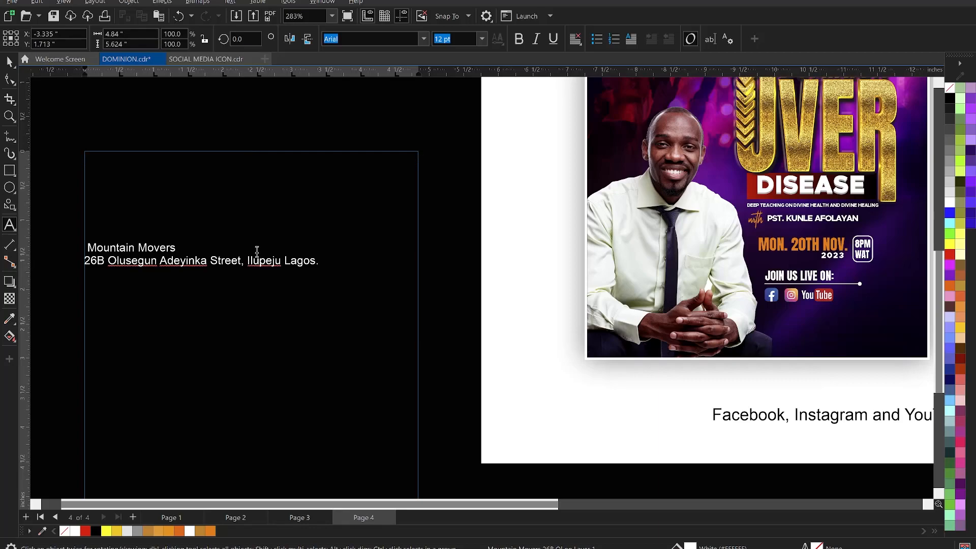
- Break the address onto a third line after the street name, and cut the whole address out of its paragraph text frame
left_click(257, 250)
left_click(247, 260)
key("Return")
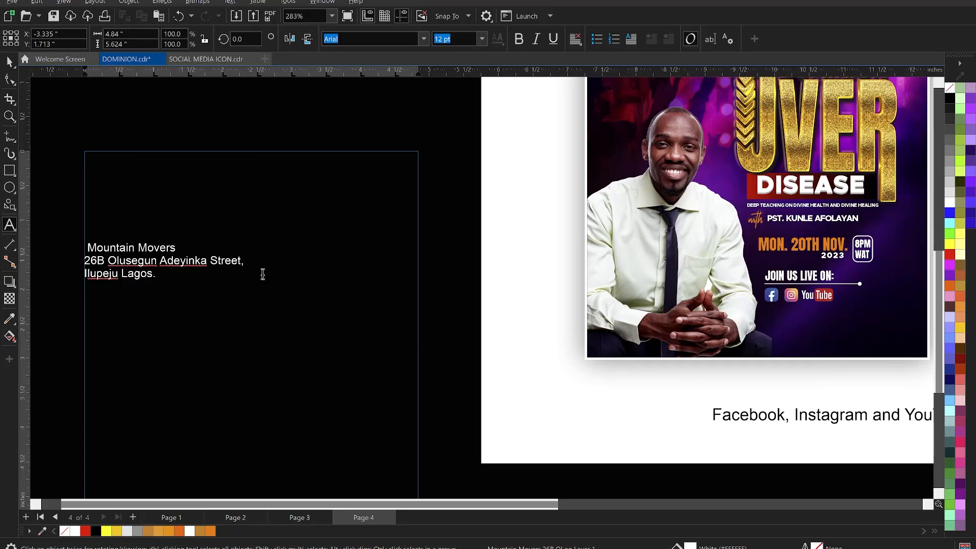
left_click_drag(168, 275, 84, 248)
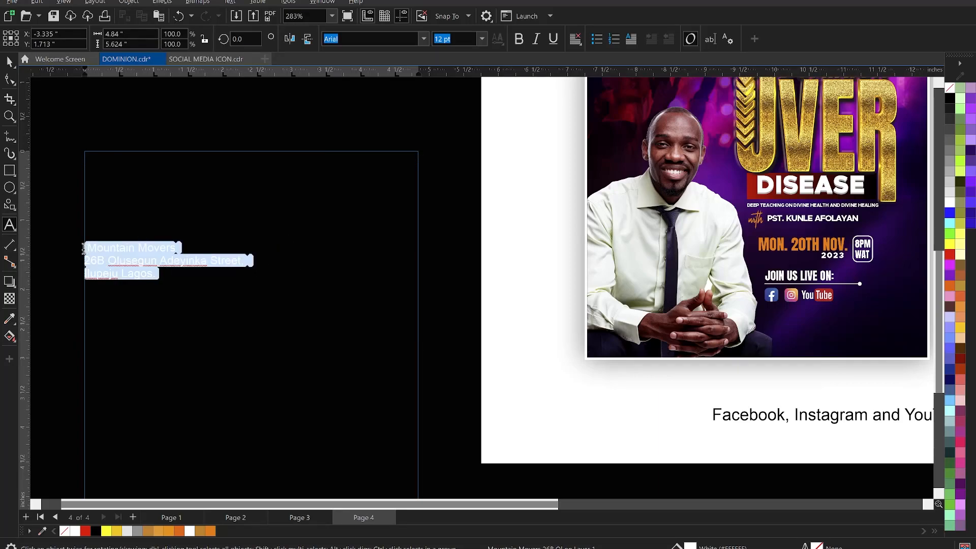
key("ctrl+x")
key("ctrl+space")
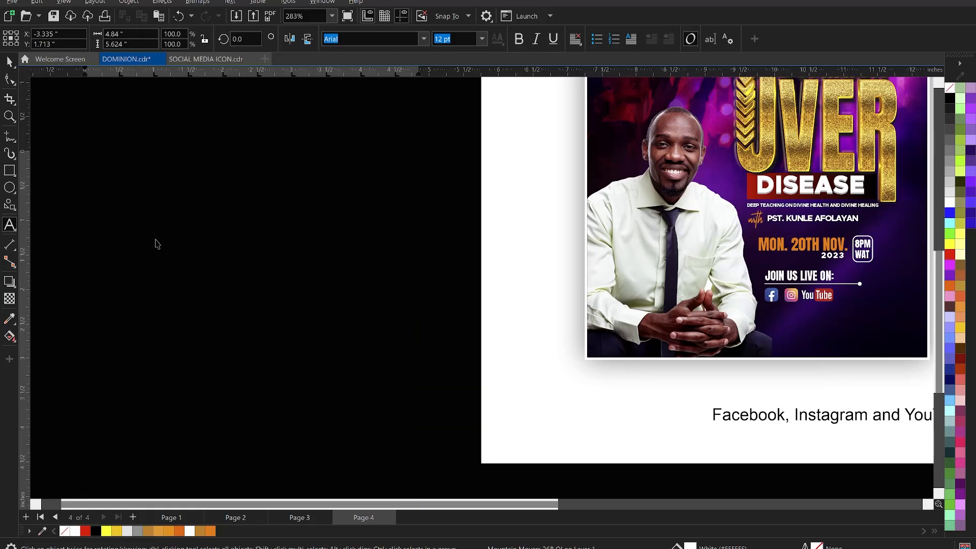
- Delete the leftover paragraph text frame and paste the address as artistic text onto the flyer below the social media icons
scroll(170, 231, "down", 3)
key("Delete")
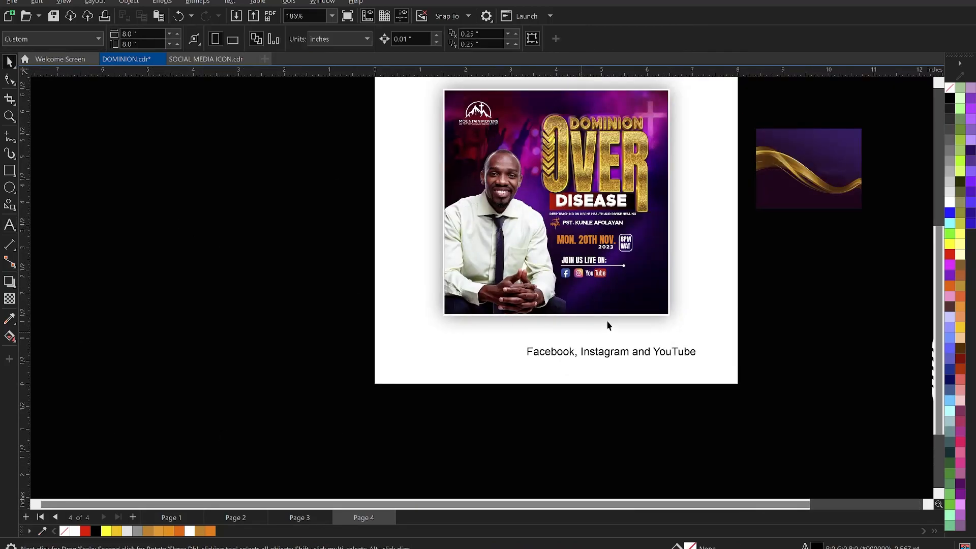
scroll(606, 320, "up", 2)
left_click(575, 290)
key("F8")
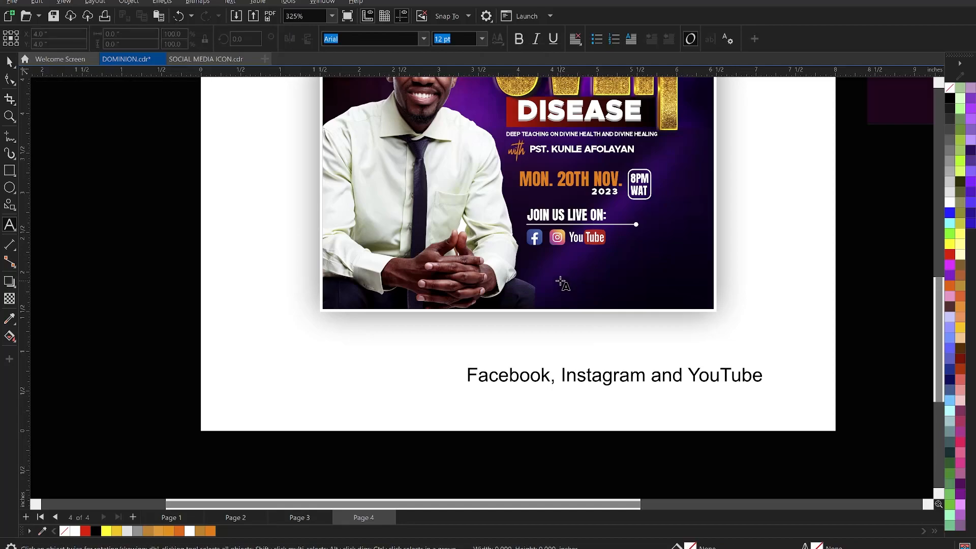
left_click(560, 280)
key("ctrl+v")
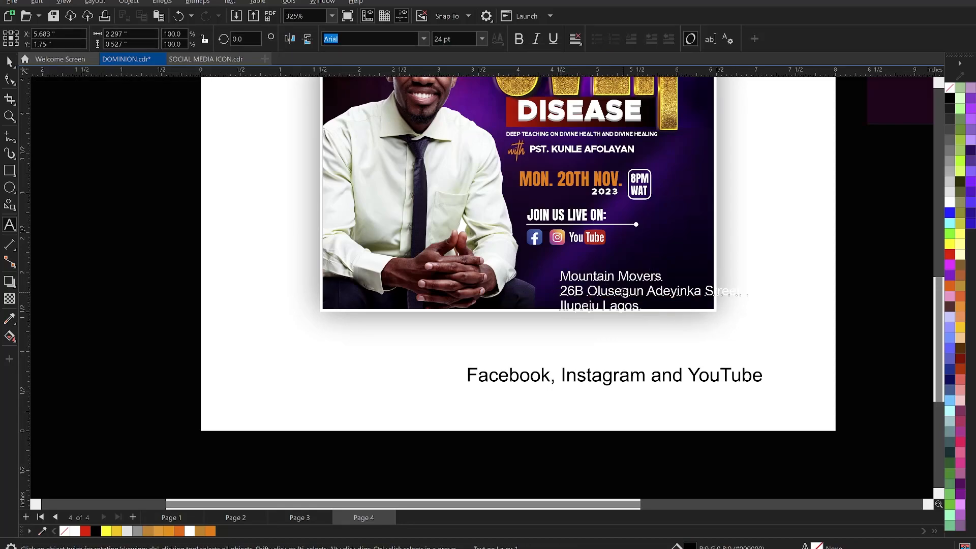
- Scale the three-line address to about 1.63 in wide and position it beneath the social media icons
left_click_drag(625, 293, 596, 275)
key("space")
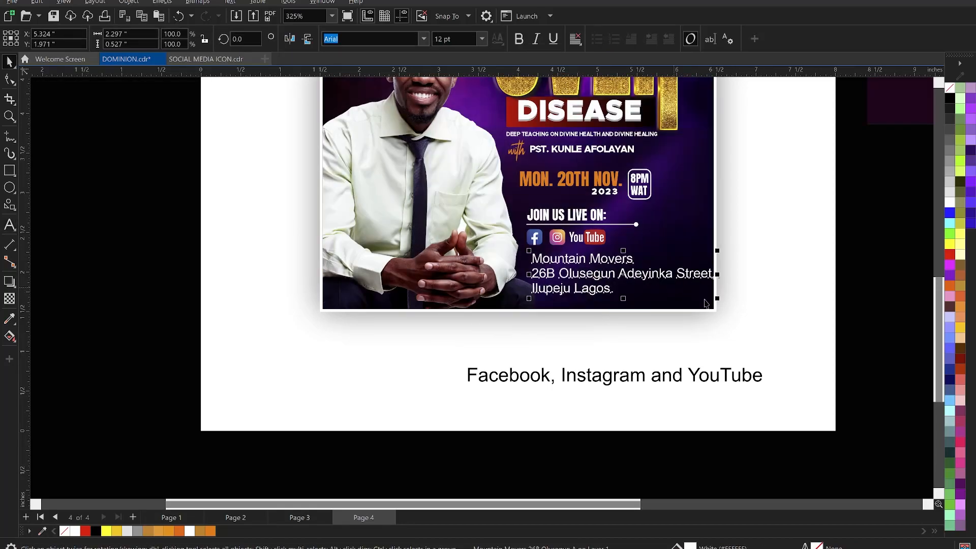
left_click_drag(717, 299, 667, 298)
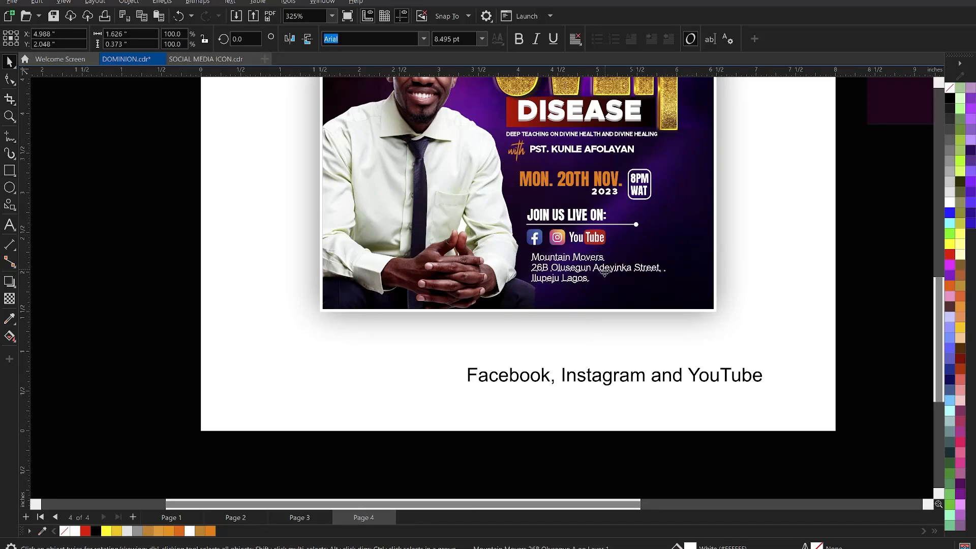
left_click_drag(606, 273, 605, 277)
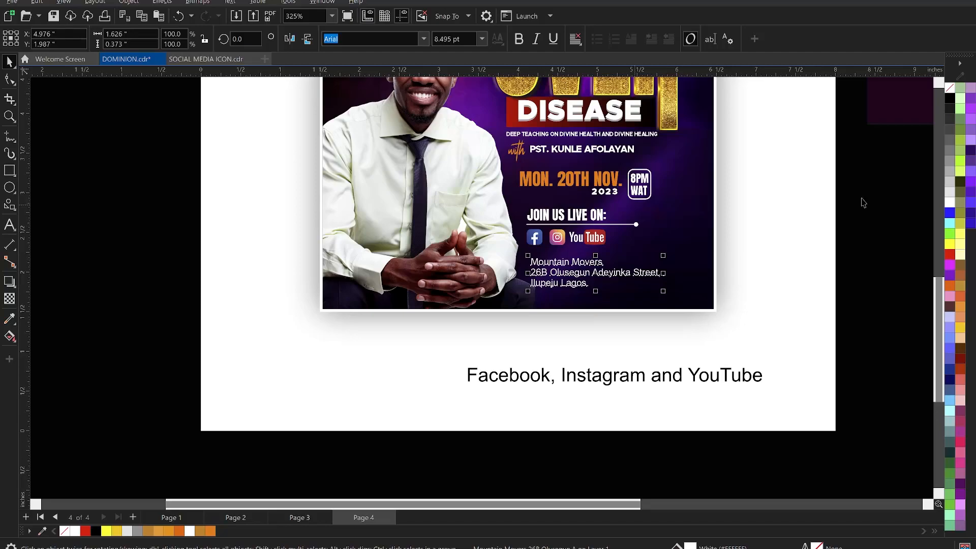
left_click(864, 216)
- Select the date, year and 8PM WAT badge without the live-stream heading, scale them down slightly and nudge them up towards the pastor's name
left_click_drag(715, 224, 515, 155)
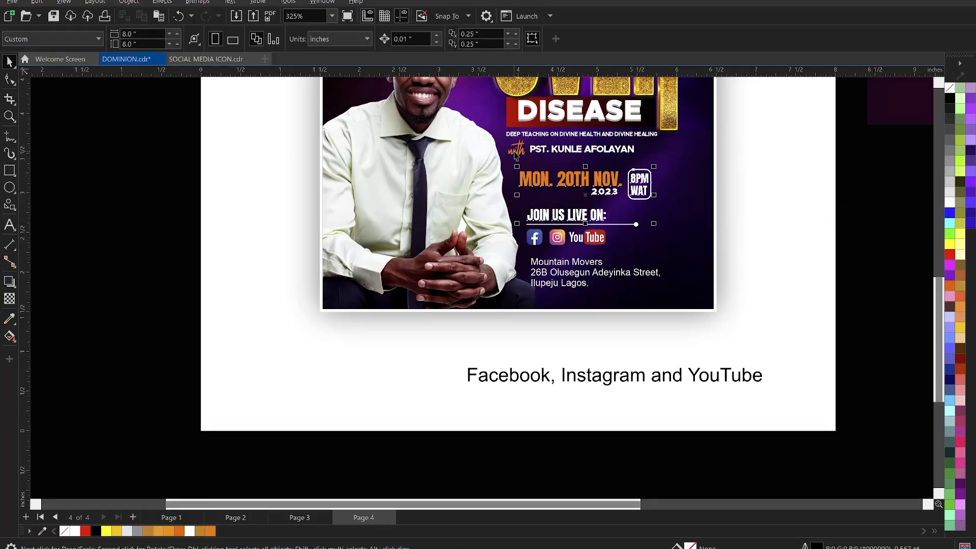
left_click(572, 213, "shift")
left_click_drag(655, 203, 642, 196)
key("Up")
key("Up")
key("Up")
key("Up")
key("Up")
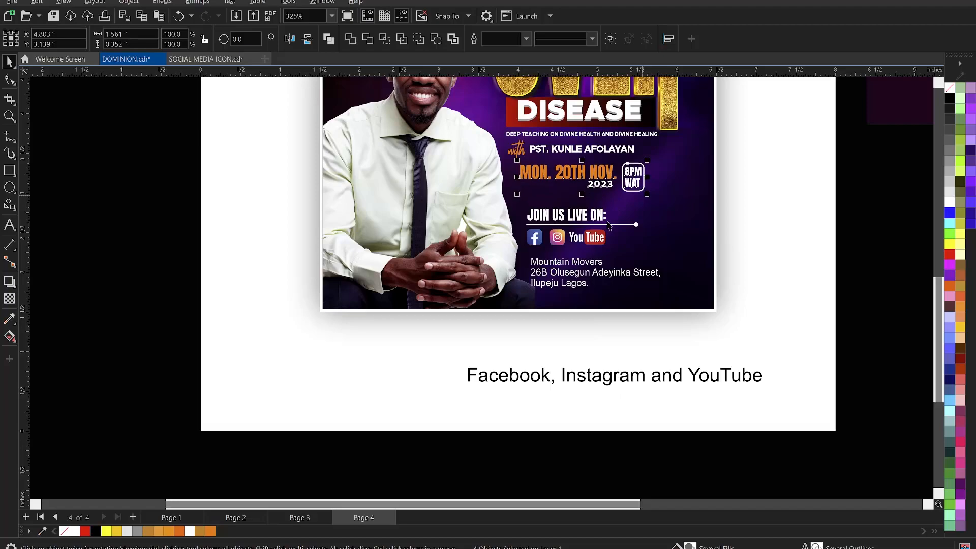
- Scale the social media icons to about 0.86 in wide, and move them up together with the live-stream heading and white line
left_click_drag(867, 263, 522, 227)
left_click_drag(607, 248, 601, 252)
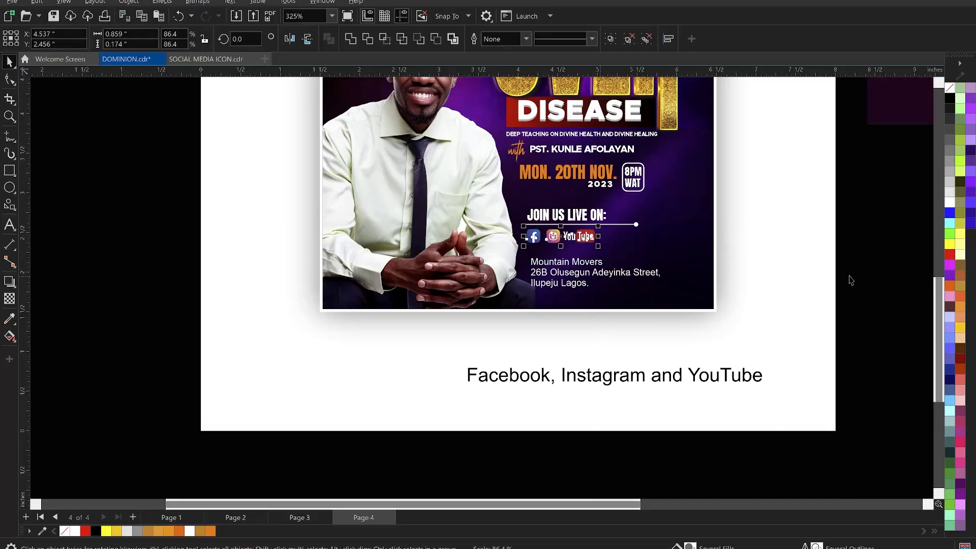
left_click_drag(863, 267, 511, 201)
key("Up")
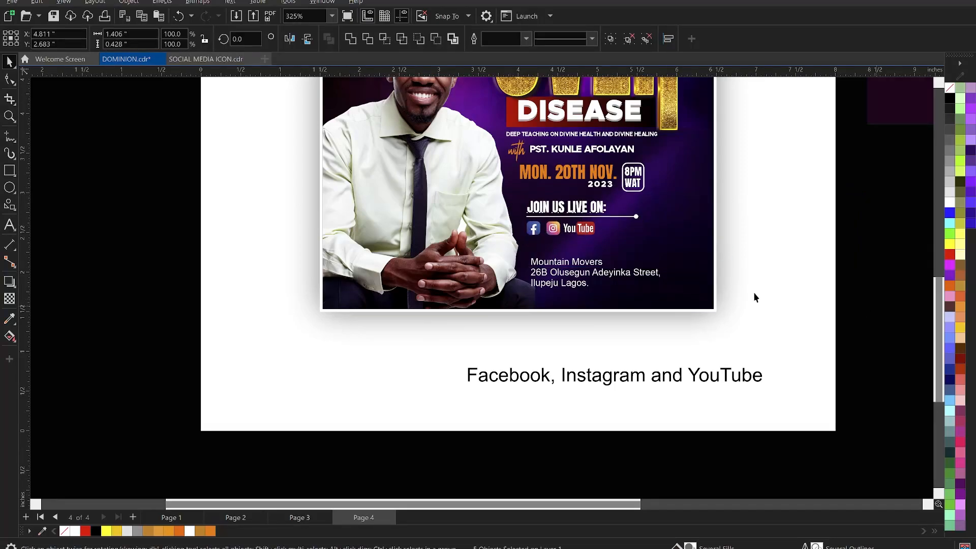
key("Escape")
- Move the address up closer to the social media icons and set its font to Metropolis Semi Bold
left_click(586, 266)
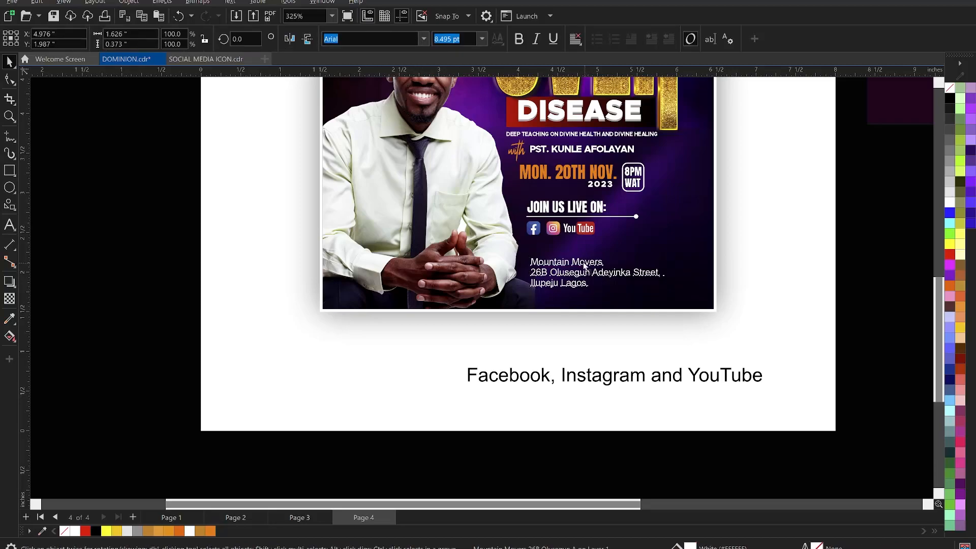
left_click_drag(584, 265, 588, 256)
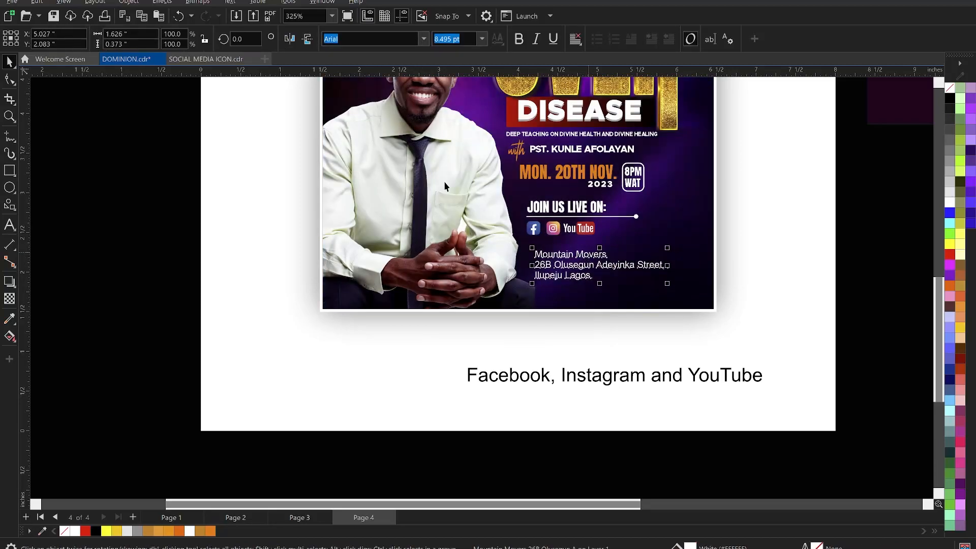
left_click(422, 39)
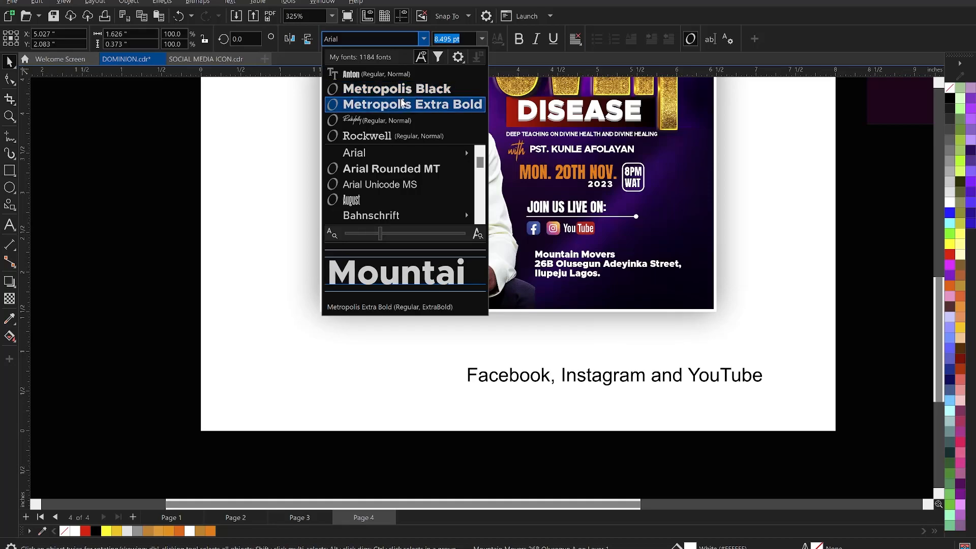
left_click(401, 104)
left_click(422, 39)
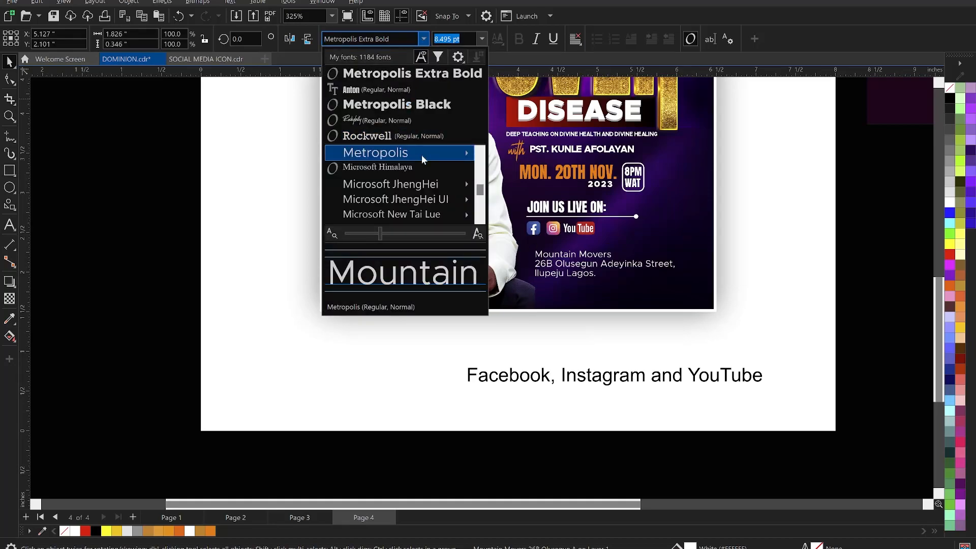
mouse_move(421, 155)
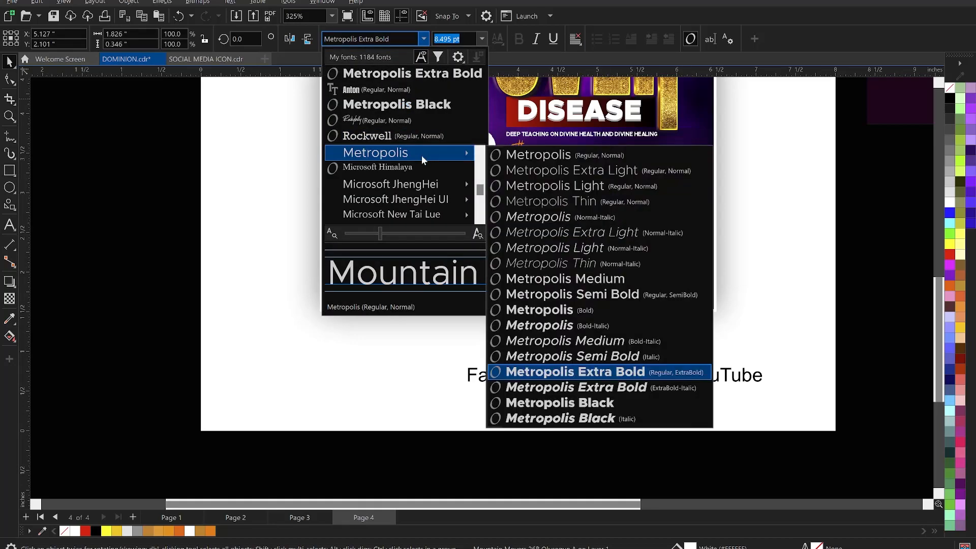
left_click(606, 294)
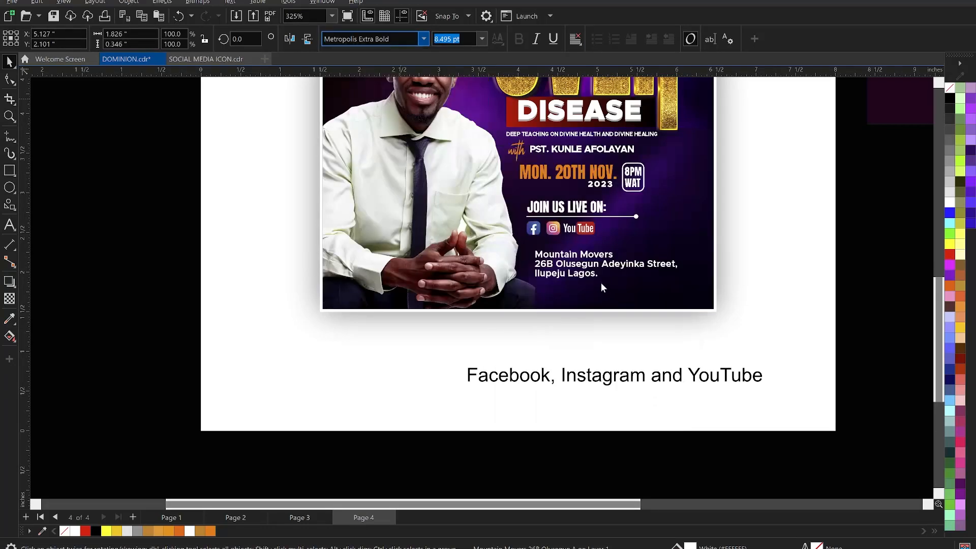
- Tighten the address text's character spacing with the Shape tool, keeping its three lines
left_click(9, 79)
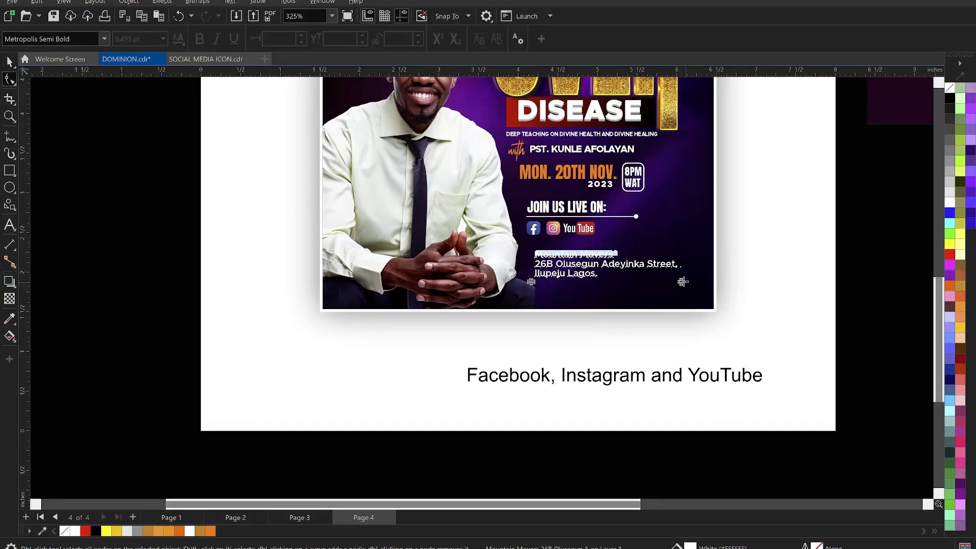
left_click_drag(681, 282, 659, 285)
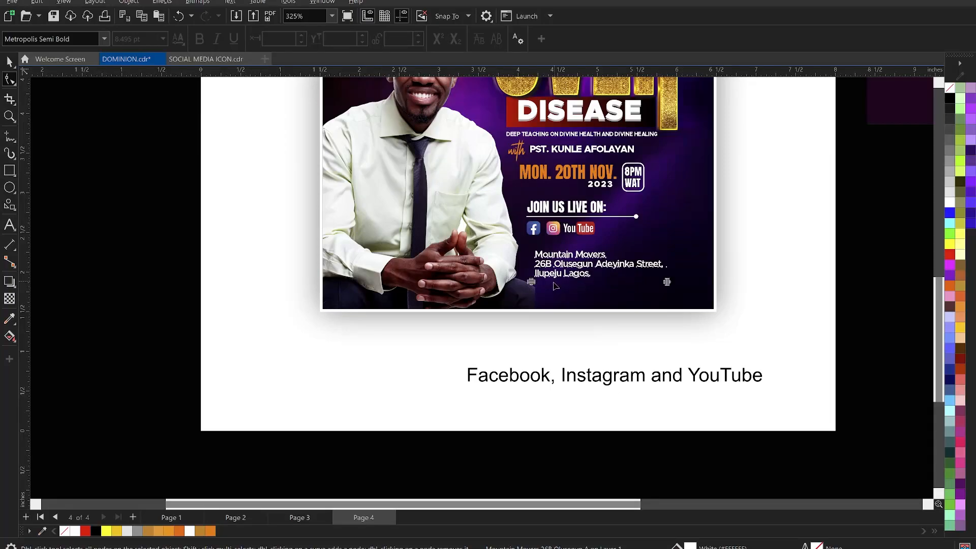
left_click_drag(529, 283, 531, 282)
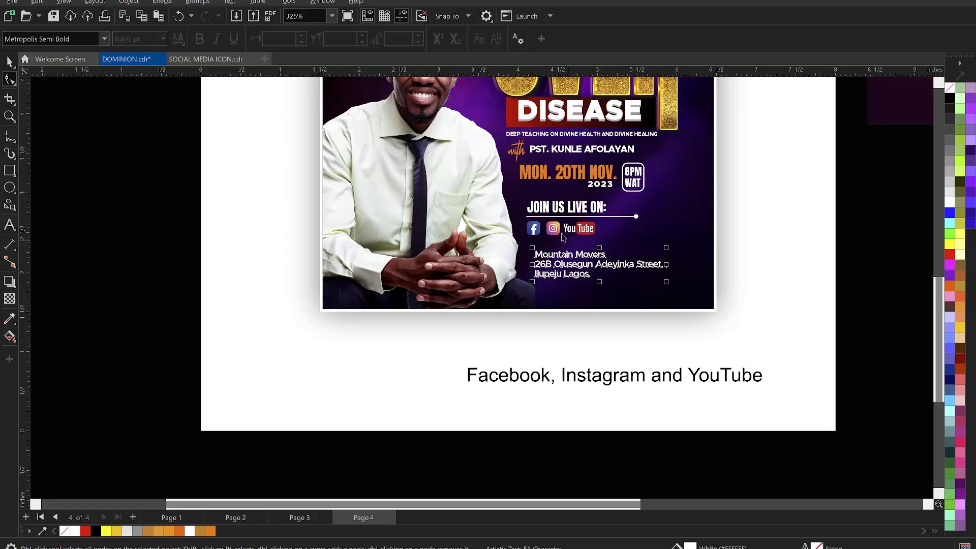
key("space")
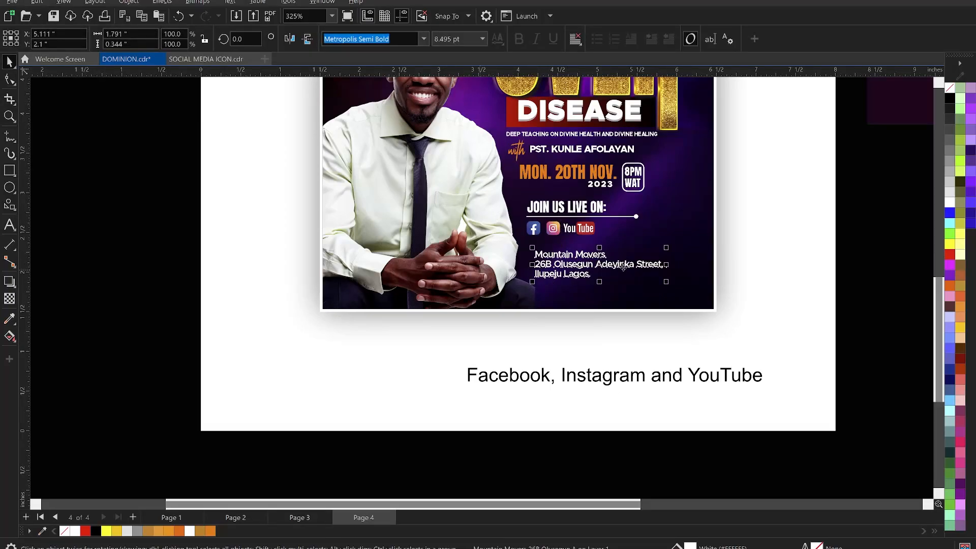
- Set the address text size to 8 pt and save the flyer document
left_click(459, 38)
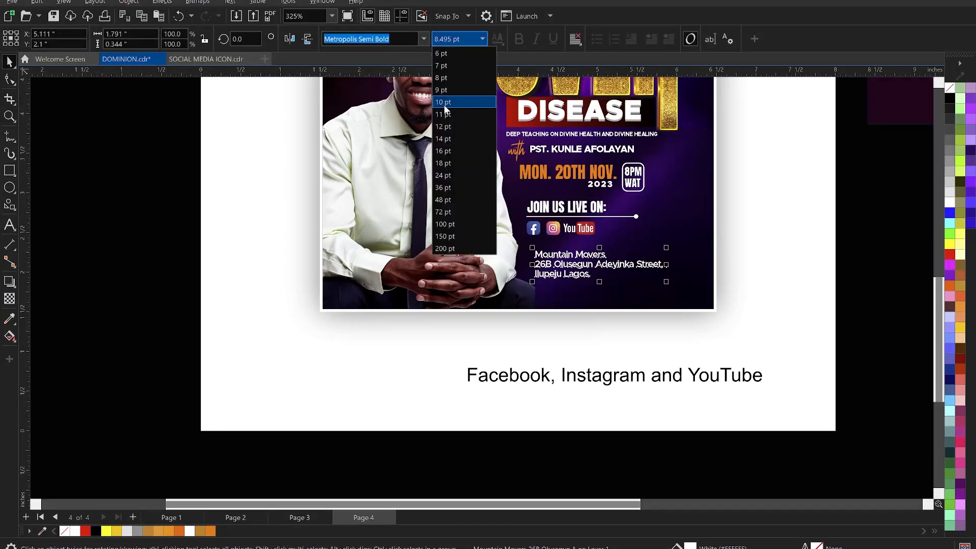
left_click(445, 77)
left_click(804, 322)
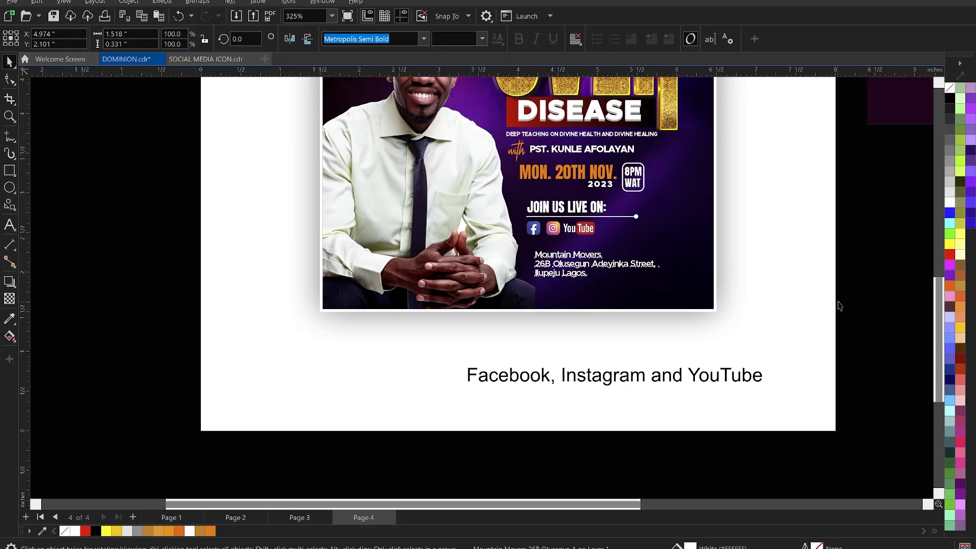
key("ctrl+s")
- Examine the flyer's overall layout and the date, live-stream and address block up close
scroll(544, 209, "down", 4)
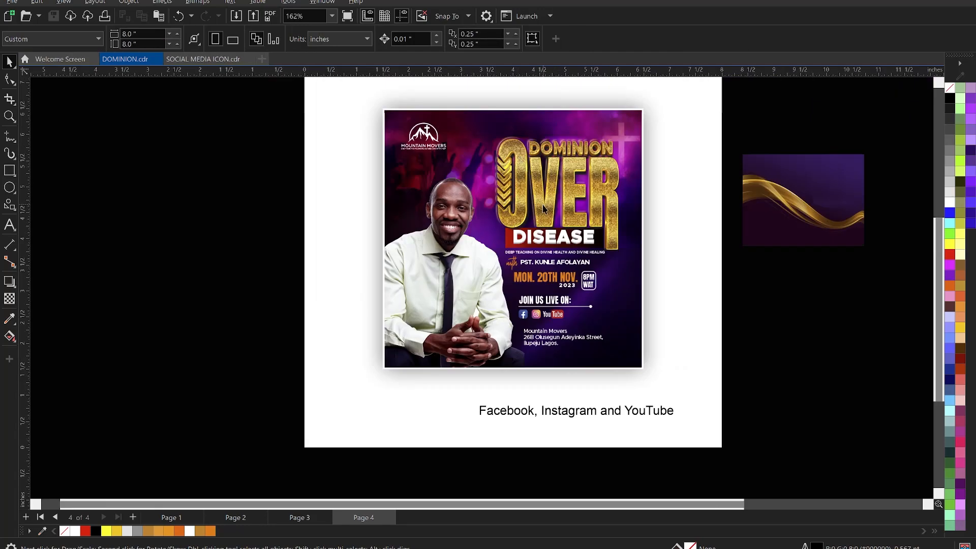
scroll(544, 208, "up", 1)
scroll(544, 208, "down", 1)
scroll(476, 164, "up", 1)
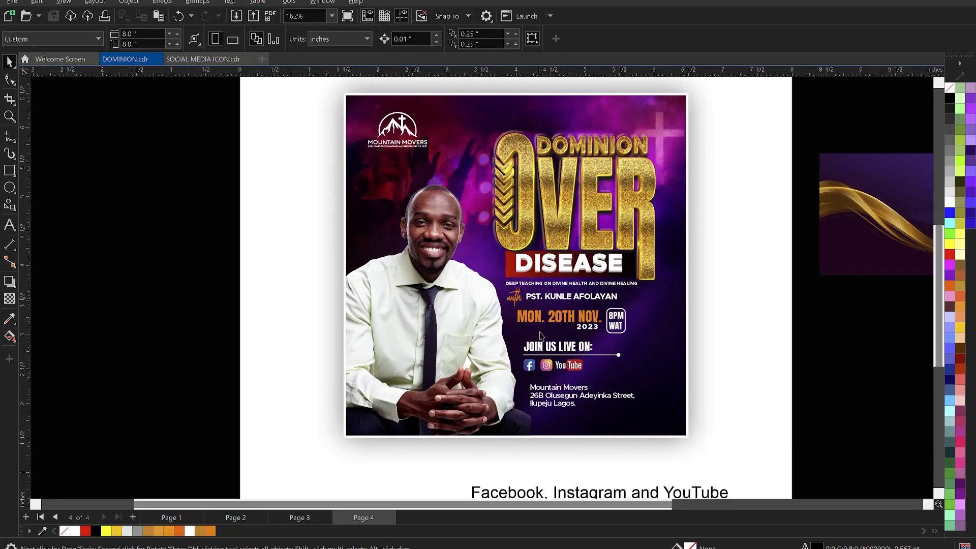
scroll(528, 366, "up", 3)
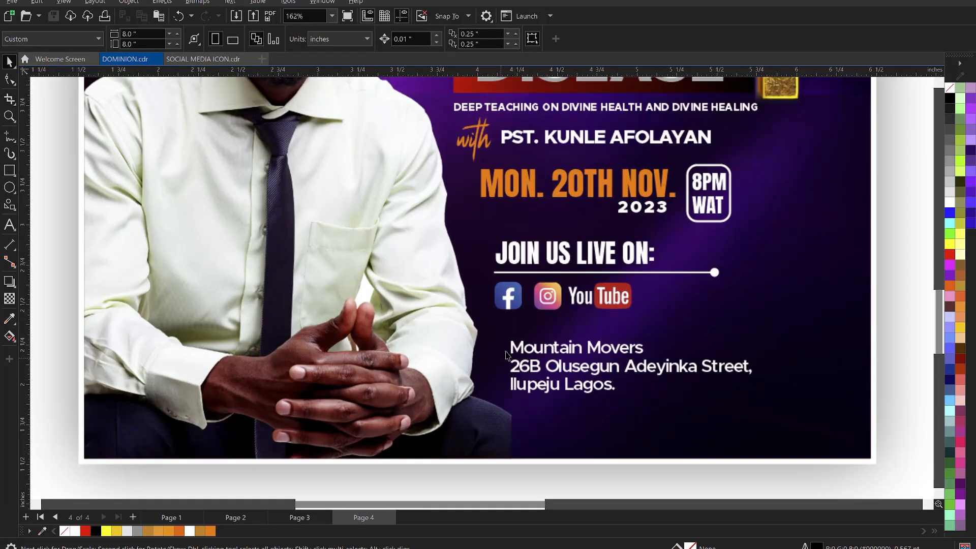
scroll(521, 340, "down", 4)
scroll(517, 240, "up", 2)
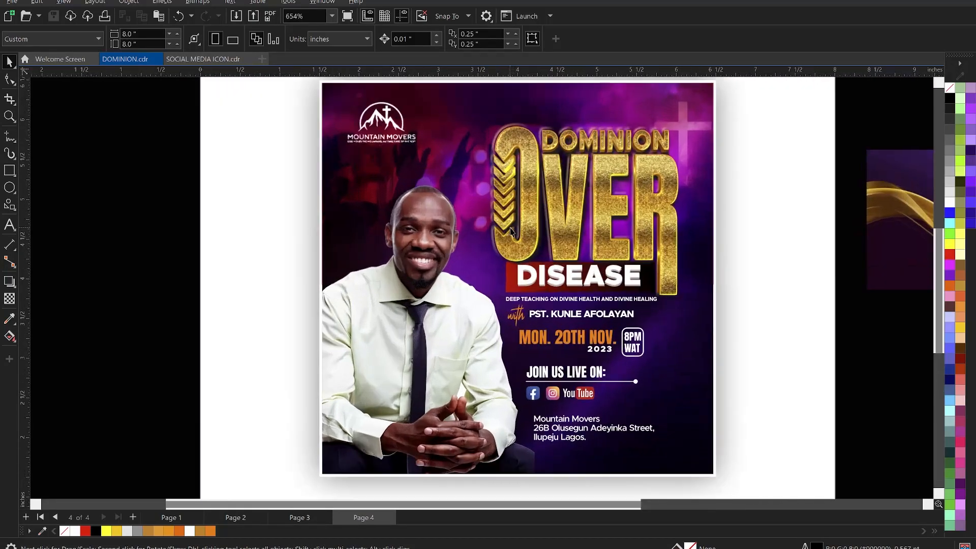
left_click(187, 60)
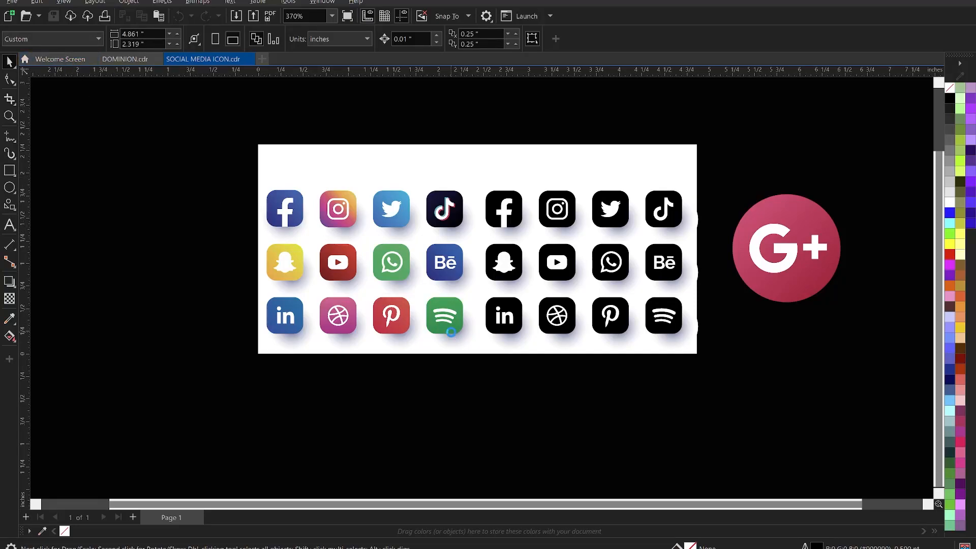
key("ctrl+o")
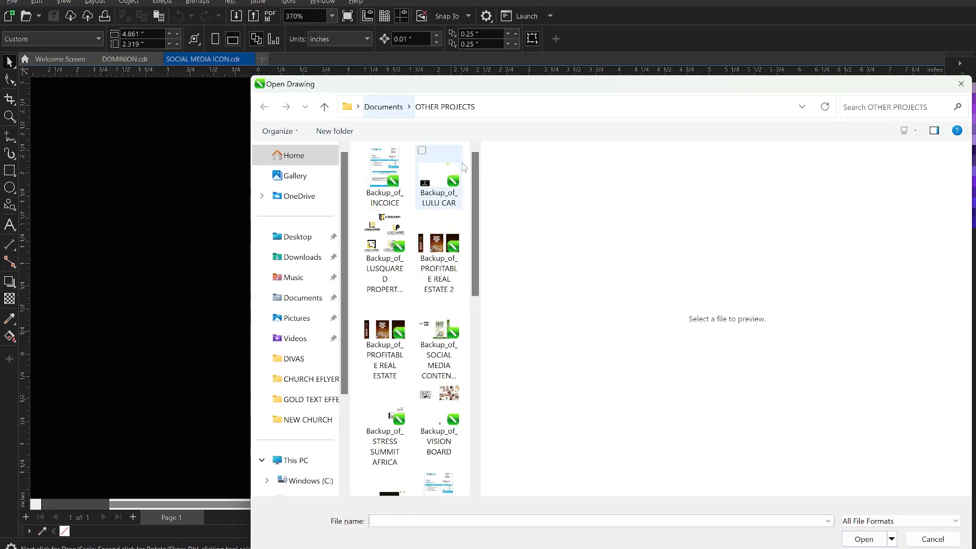
key("Escape")
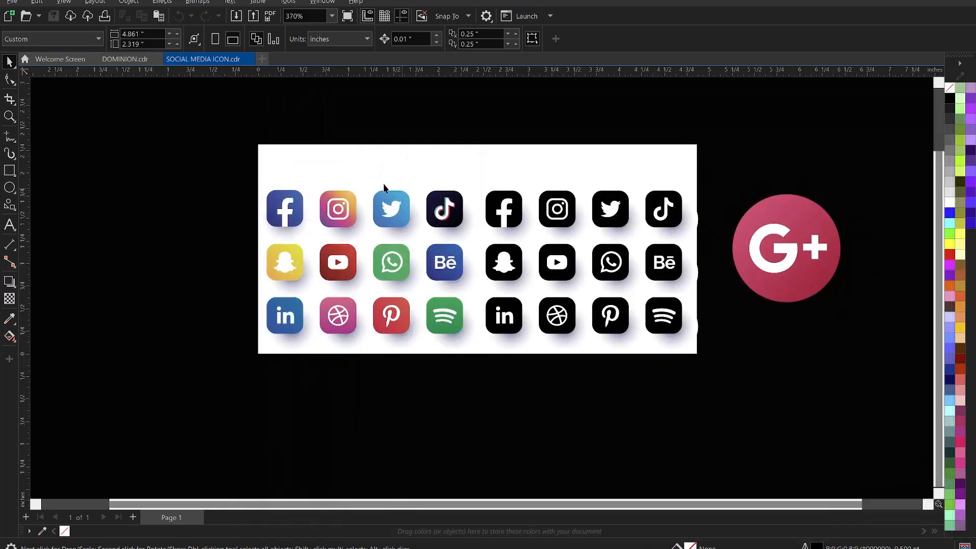
left_click(118, 57)
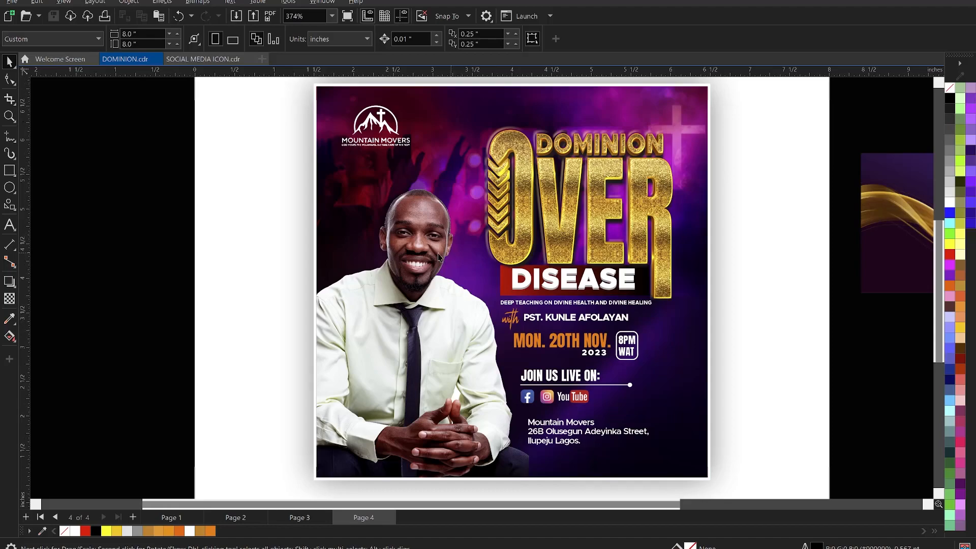
- Start an image import and look through the NEW CHURCH folder for a location icon
scroll(438, 257, "down", 2)
right_click(199, 209)
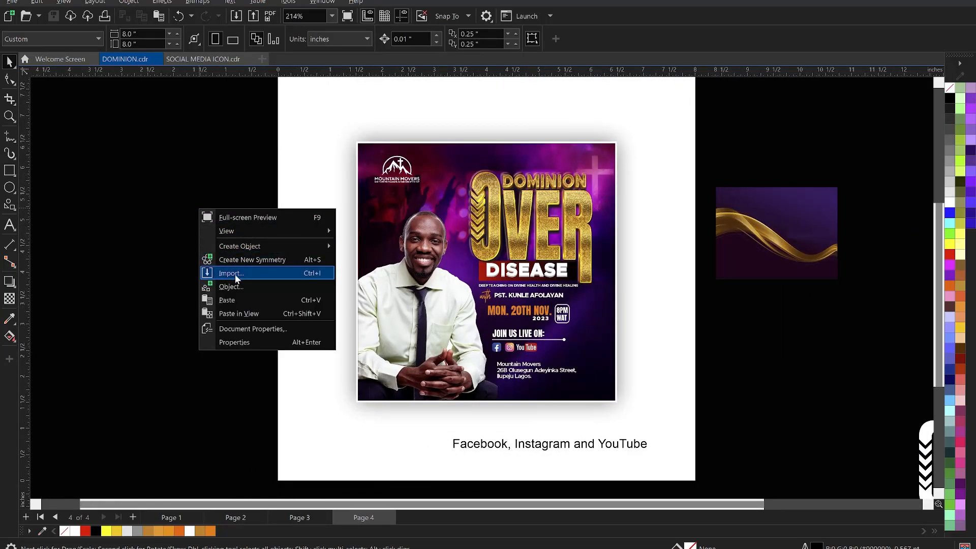
left_click(235, 273)
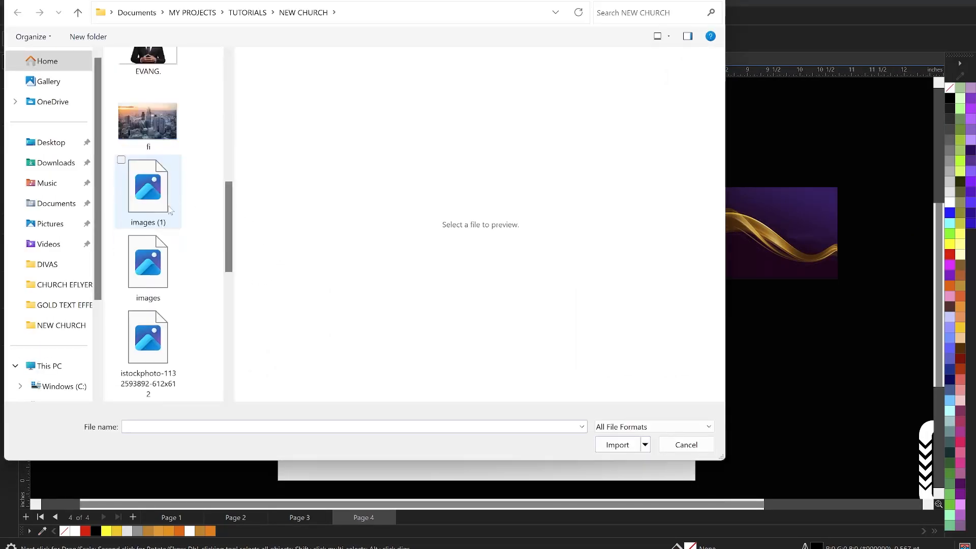
scroll(169, 210, "down", 3)
scroll(169, 210, "up", 8)
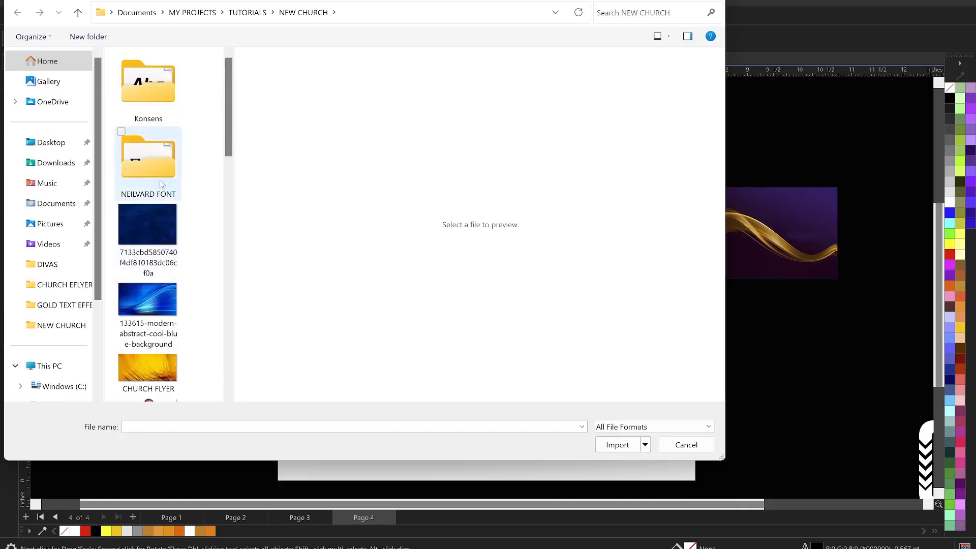
left_click(162, 184)
scroll(170, 213, "down", 5)
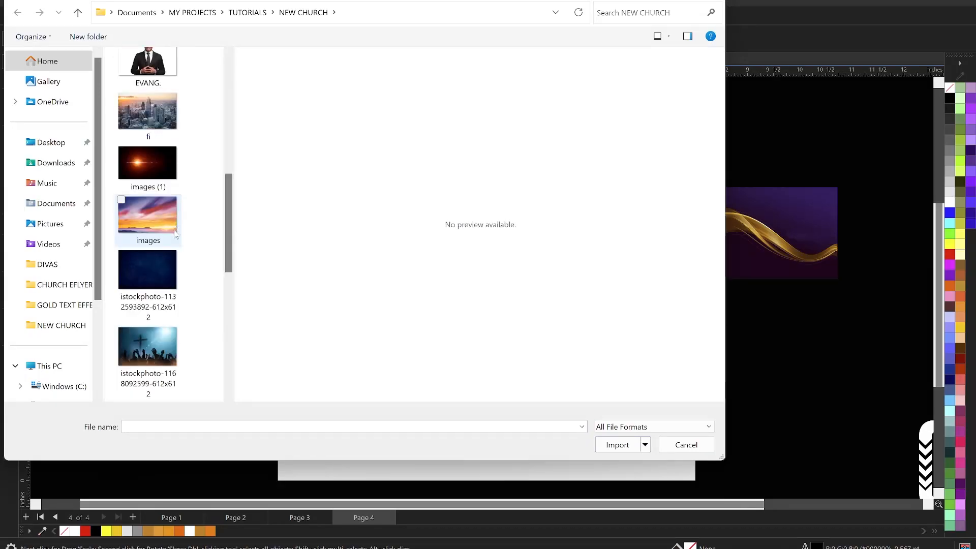
scroll(175, 232, "down", 5)
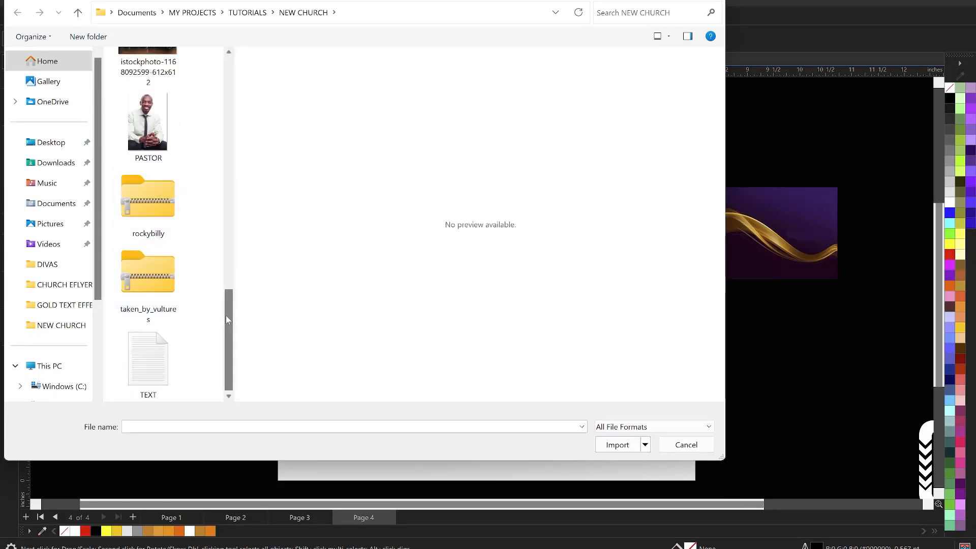
left_click_drag(227, 319, 255, 86)
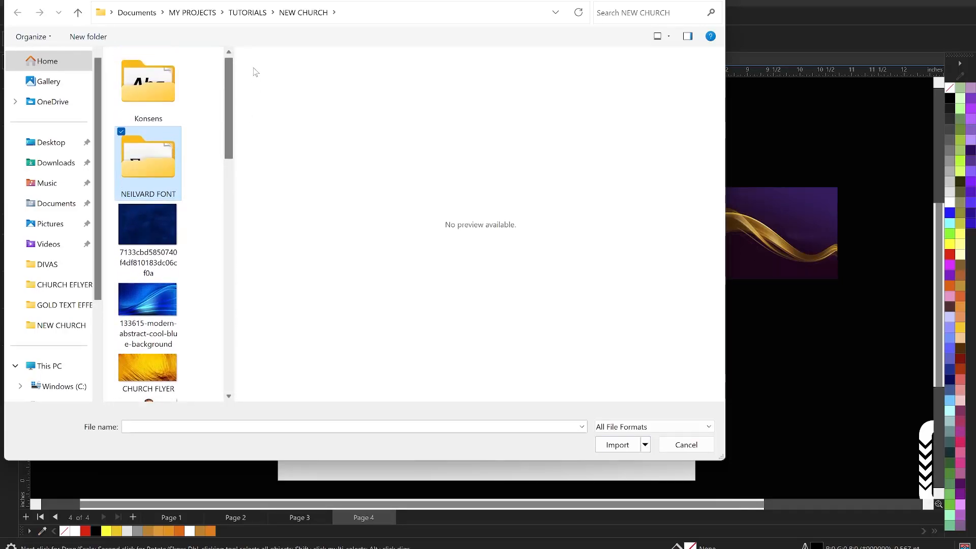
- Choose the location-icon-map-address-geographical-position-vector-29053332 image from the FLYER folder in TUTORIALS for import
left_click(248, 12)
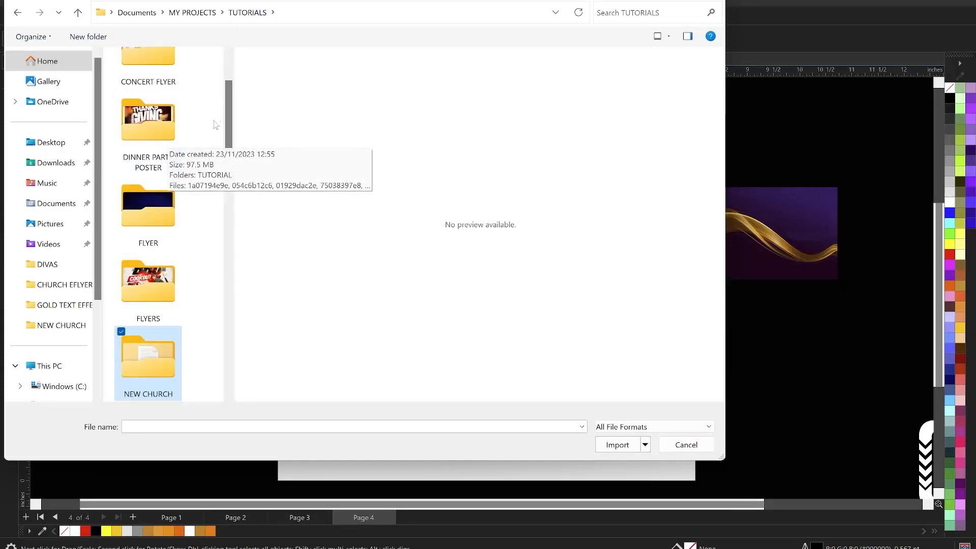
left_click(148, 230)
double_click(150, 229)
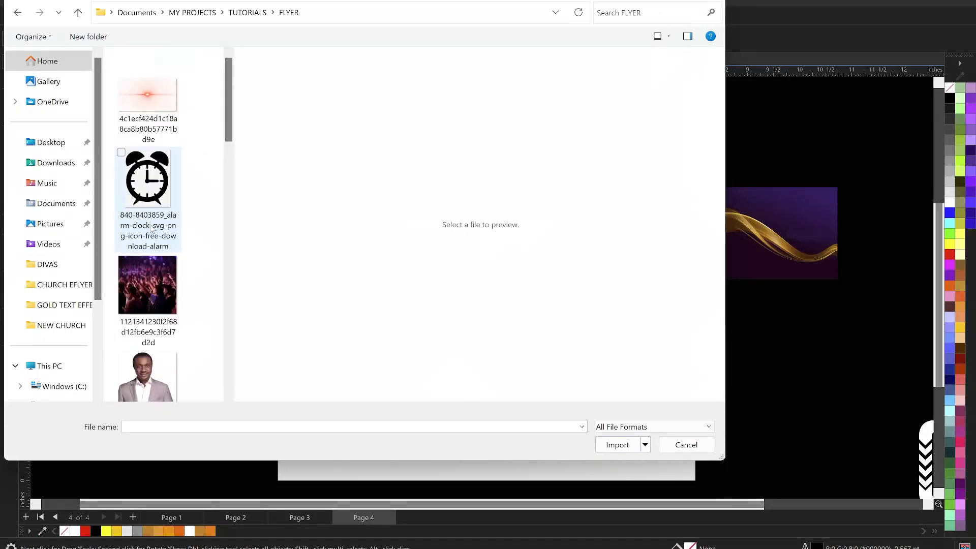
scroll(170, 208, "down", 10)
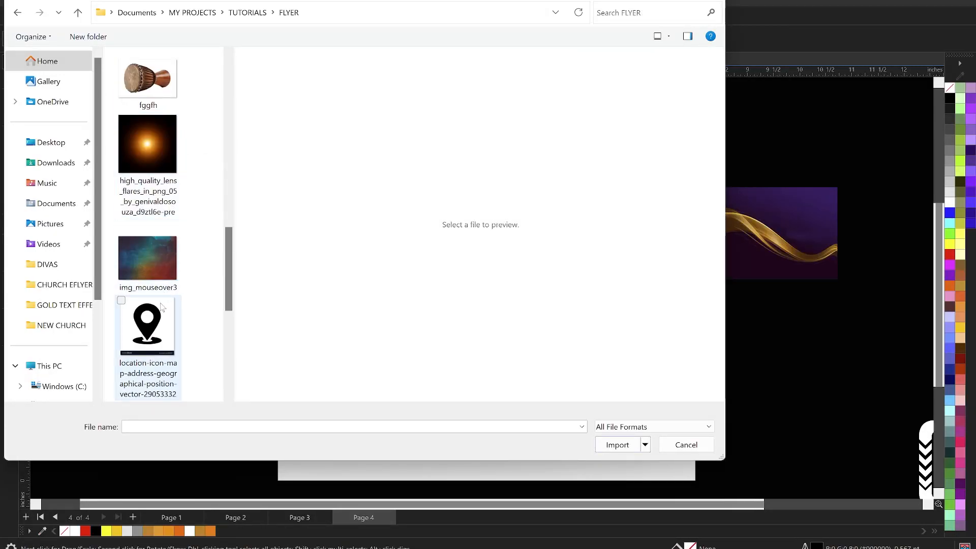
left_click(154, 326)
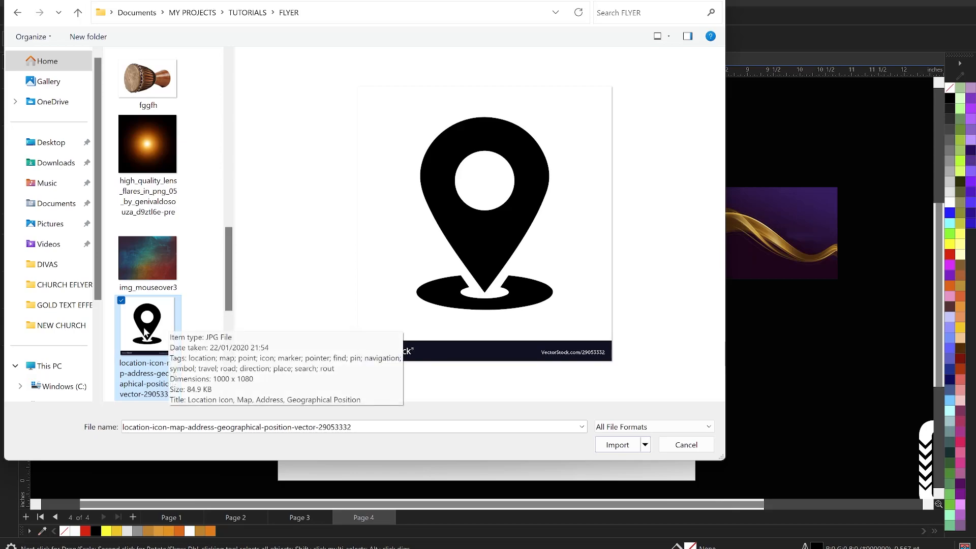
left_click(618, 445)
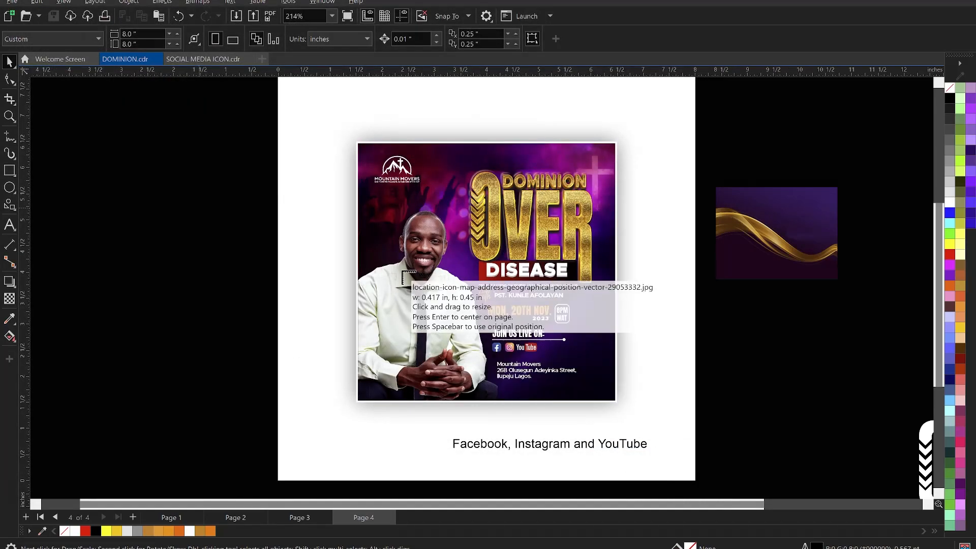
- Place the location icon image at its original size and move it beside the flyer's lower-left edge, partly off the page
scroll(412, 251, "down", 1)
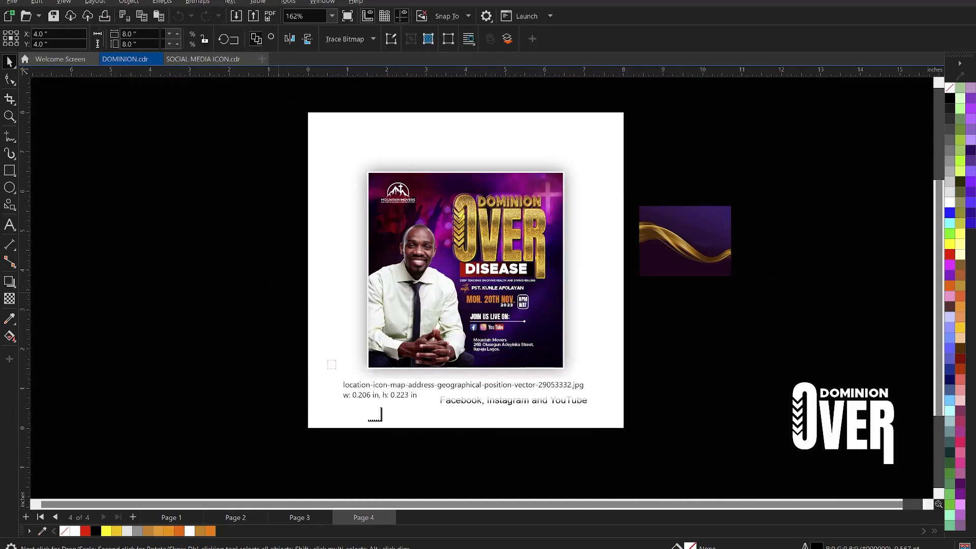
key("Return")
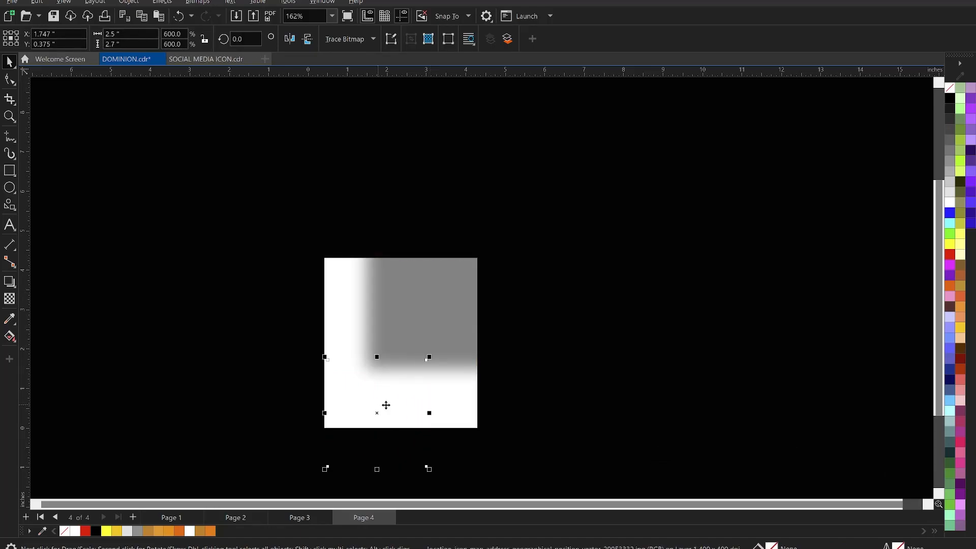
left_click_drag(392, 403, 332, 363)
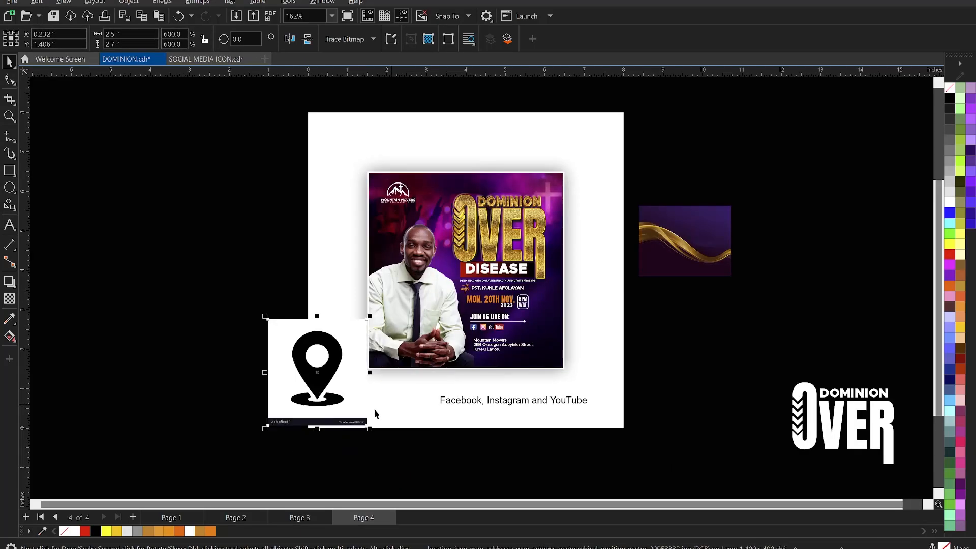
scroll(371, 409, "up", 1)
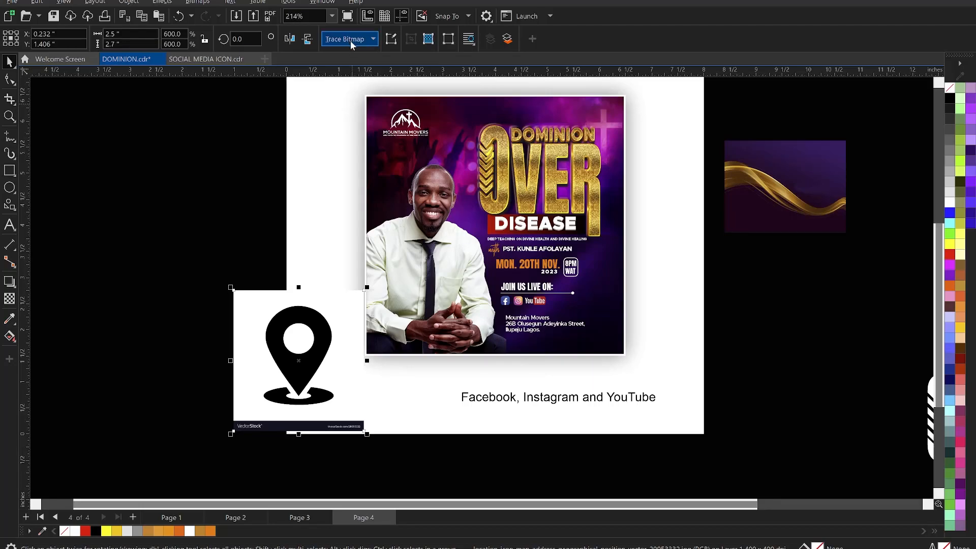
left_click_drag(296, 336, 269, 310)
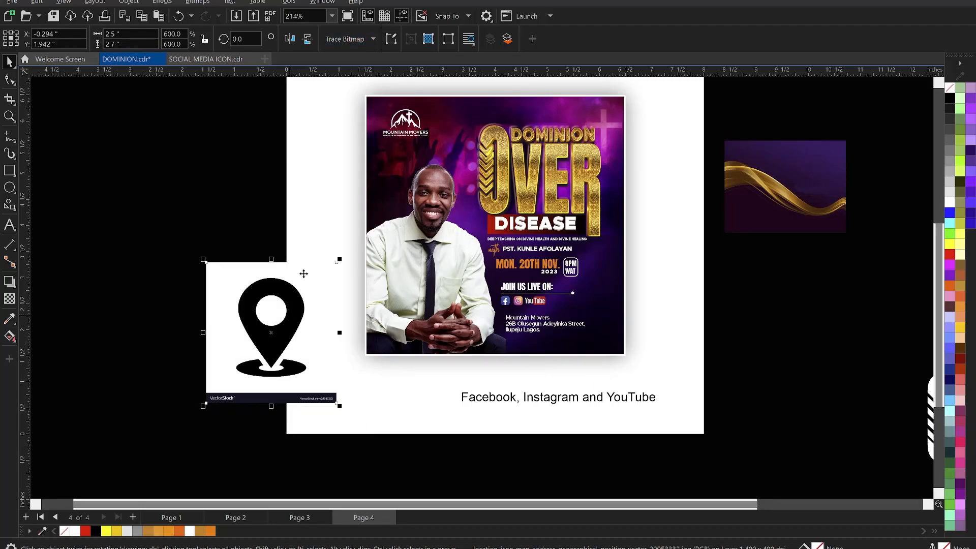
- Trace the location icon bitmap into vector shapes using Outline Trace with the Line art image type
left_click(351, 41)
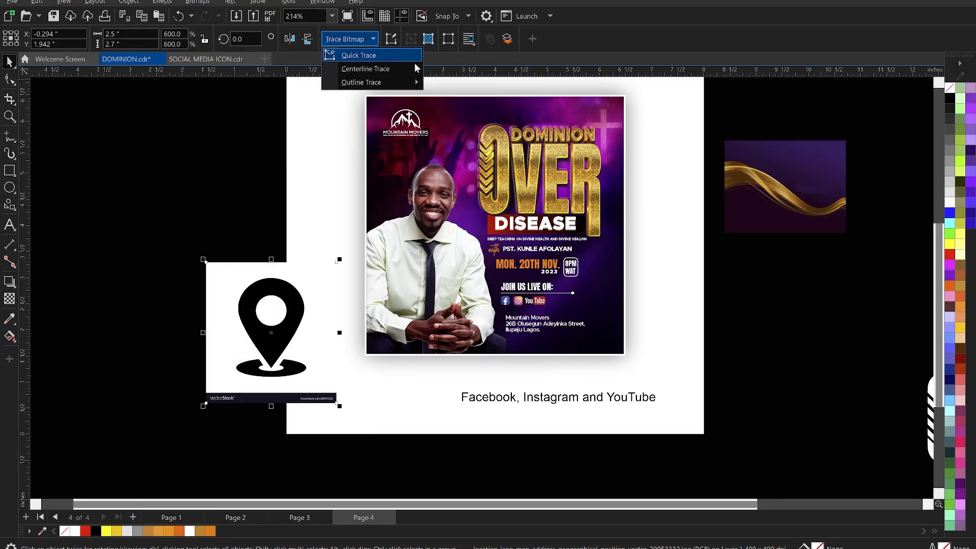
mouse_move(374, 88)
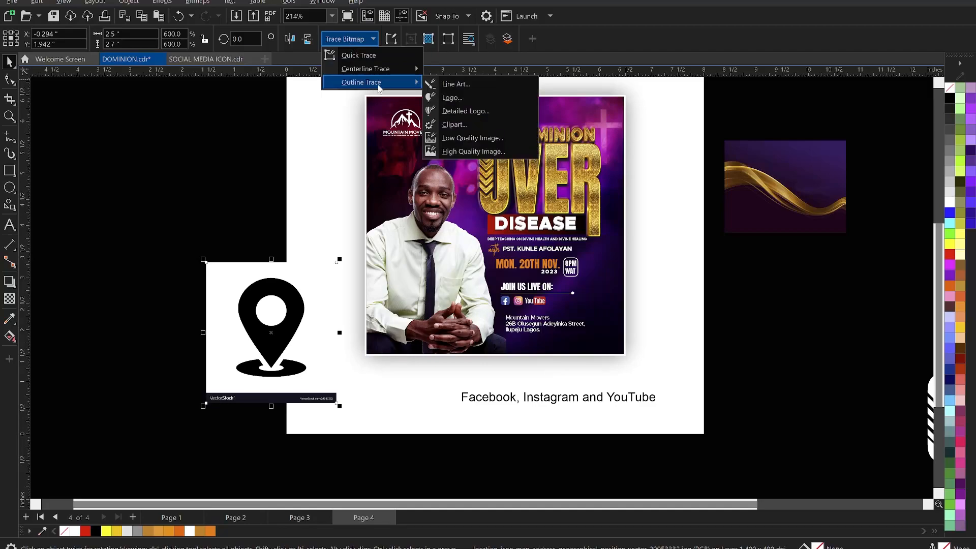
left_click(466, 87)
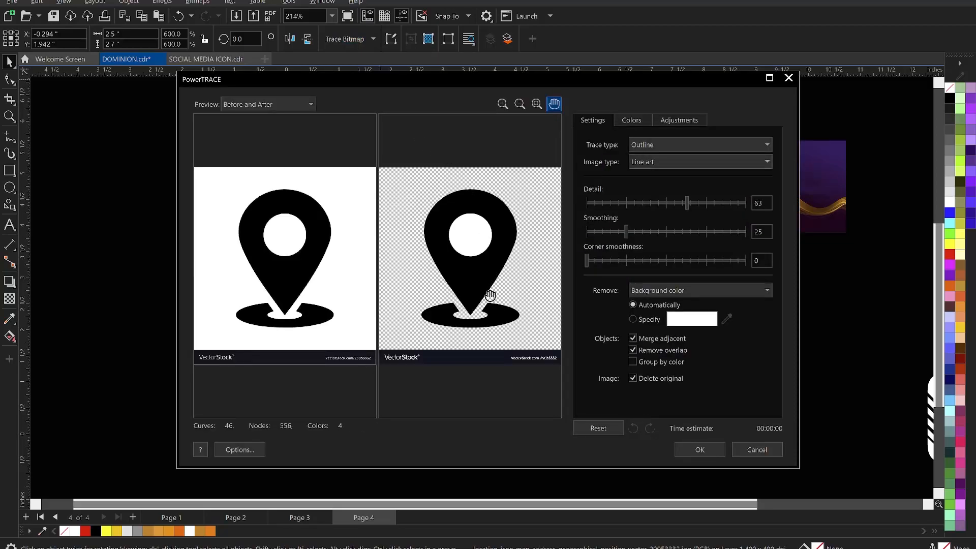
left_click(703, 447)
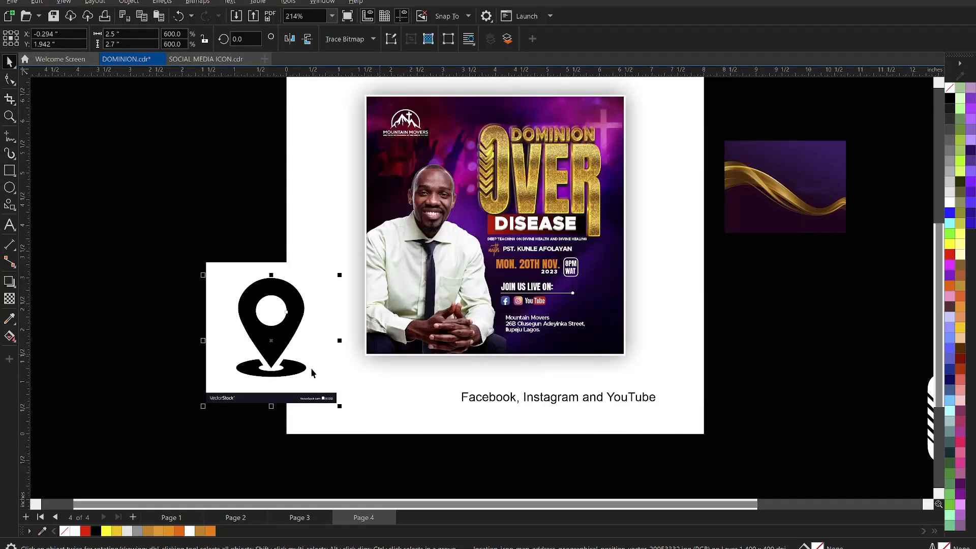
- Shrink the traced icon to about 1.55 by 1.48 inches, remove the original bitmap and move the trace onto the flyer
left_click_drag(340, 406, 292, 385)
left_click(316, 390)
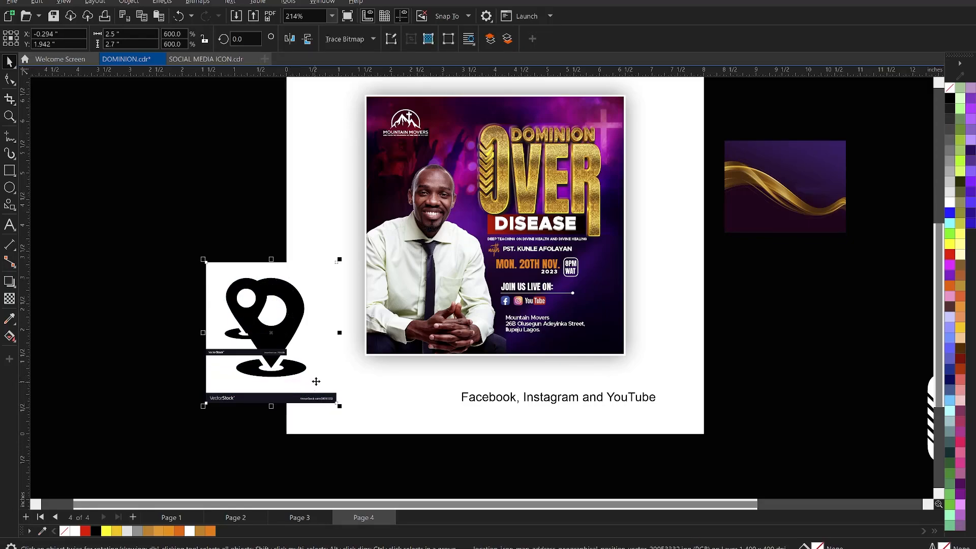
left_click_drag(252, 328, 430, 311)
scroll(346, 388, "up", 1)
scroll(461, 343, "up", 1)
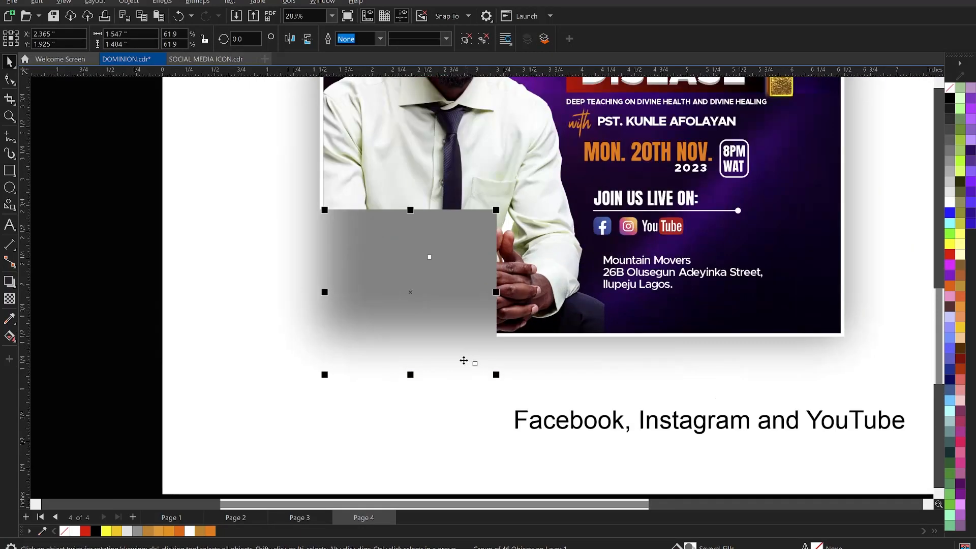
- Ungroup the traced icon and delete its VectorStock strip and the white circle inside the pin
left_click(466, 39)
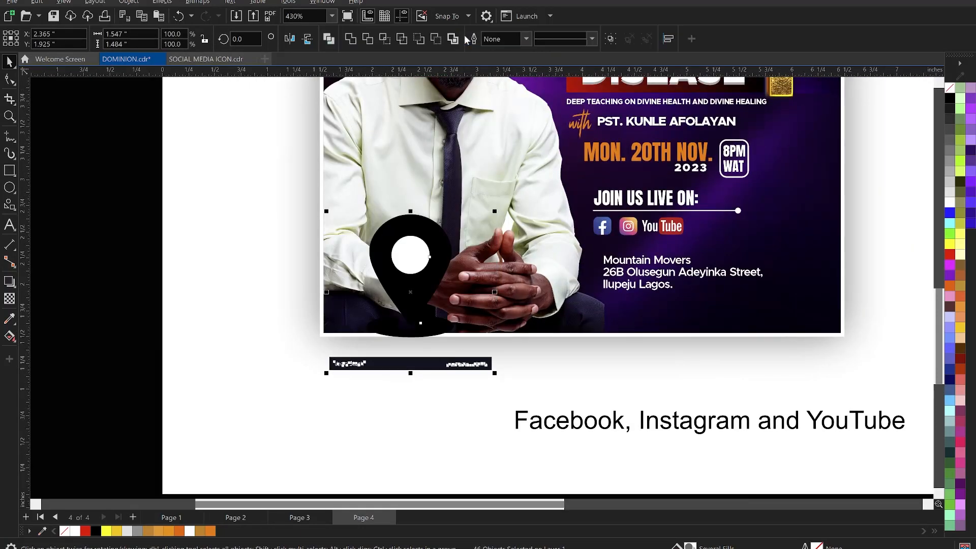
left_click(125, 341)
left_click_drag(121, 334, 534, 401)
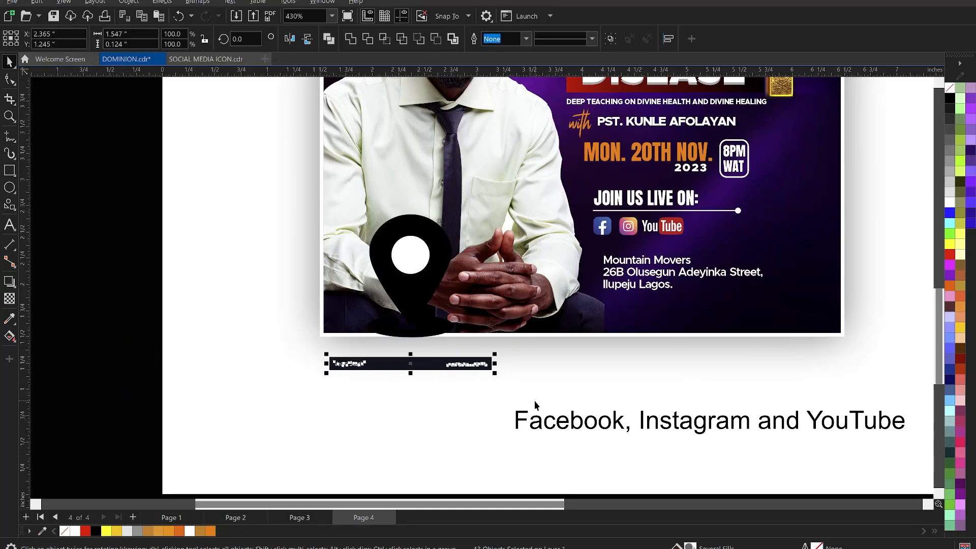
key("Delete")
left_click(400, 252)
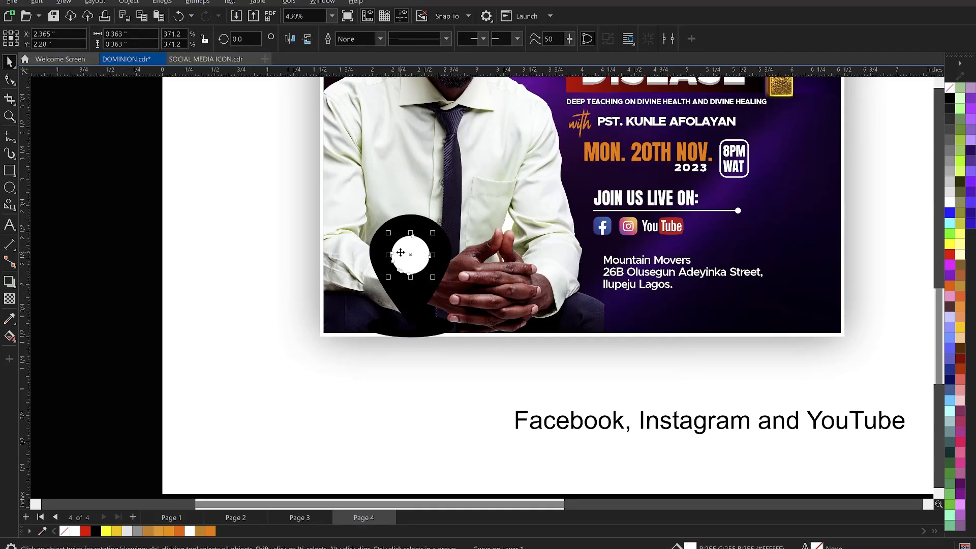
key("Escape")
- Scale the remaining pin shapes down to about 0.175 by 0.247 inches and move them next to the address text
left_click_drag(118, 180, 488, 354)
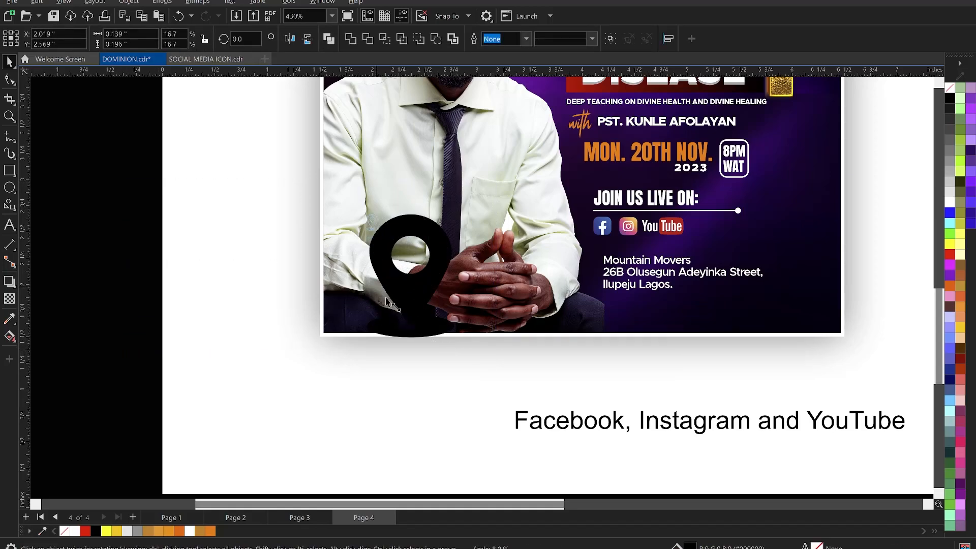
left_click_drag(386, 301, 387, 302)
left_click_drag(376, 227, 587, 260)
key("z")
left_click_drag(547, 217, 698, 319)
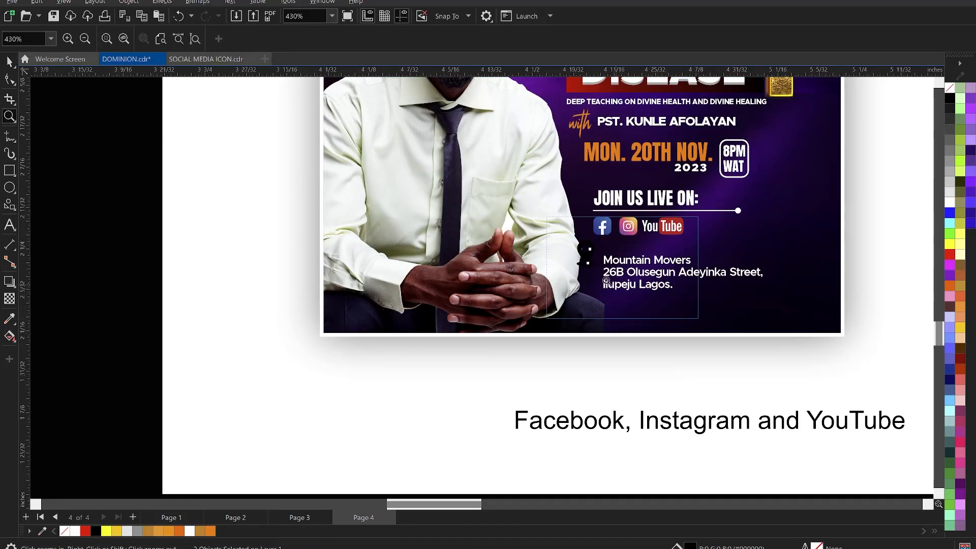
- Shrink the pin to about 0.085 by 0.12 inches, set it just before the first address line and fill it white
key("space")
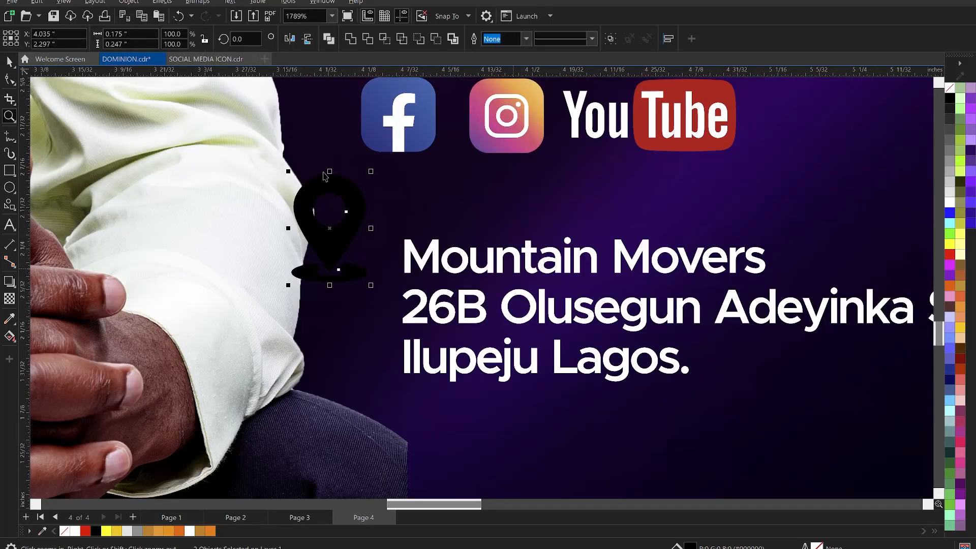
left_click_drag(288, 173, 382, 256)
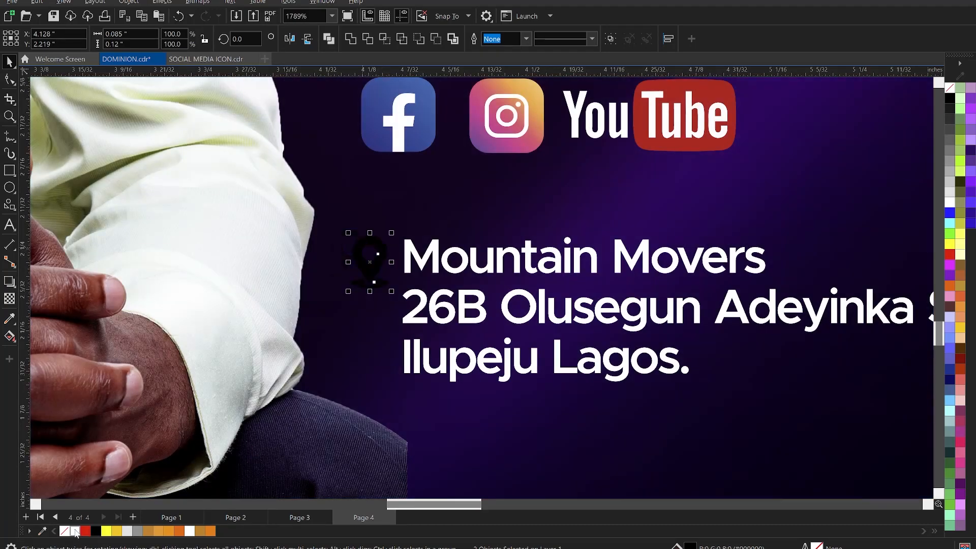
scroll(433, 273, "down", 6)
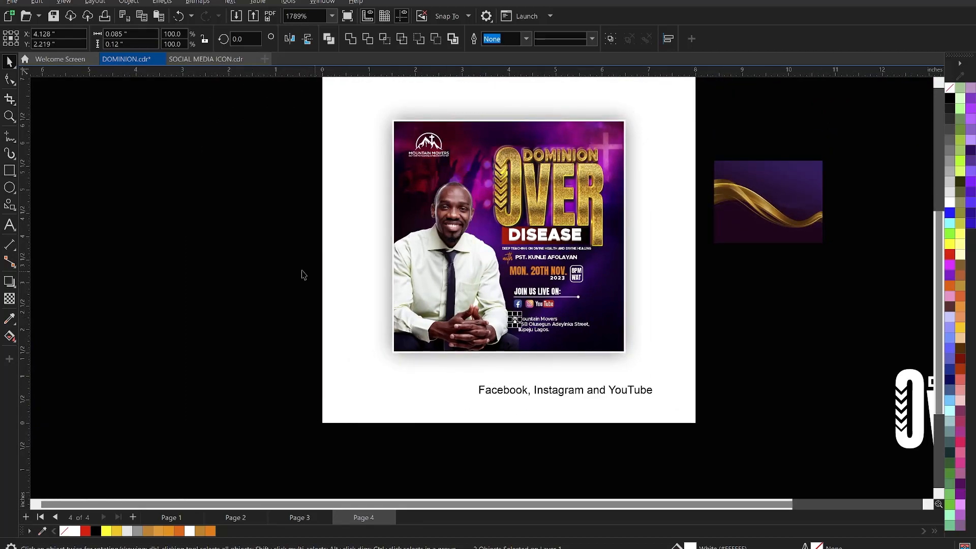
- Check the whole flyer with the new location pin and save the document
key("z")
left_click_drag(610, 329, 655, 372)
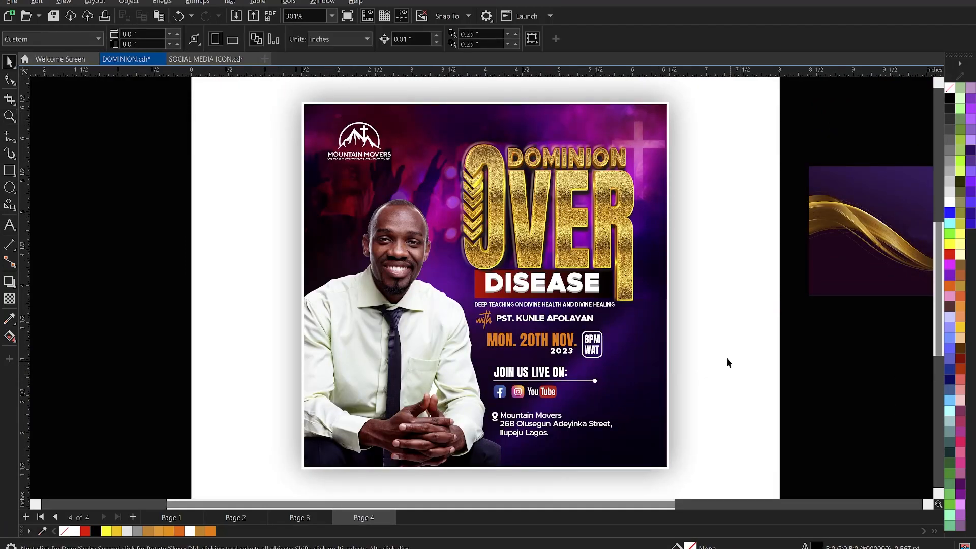
key("z")
left_click_drag(291, 92, 683, 477)
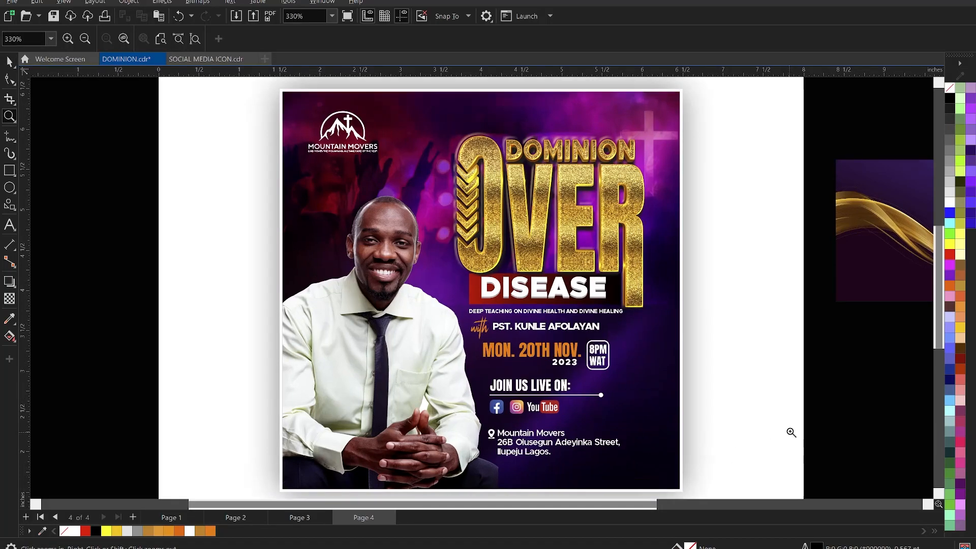
key("ctrl+s")
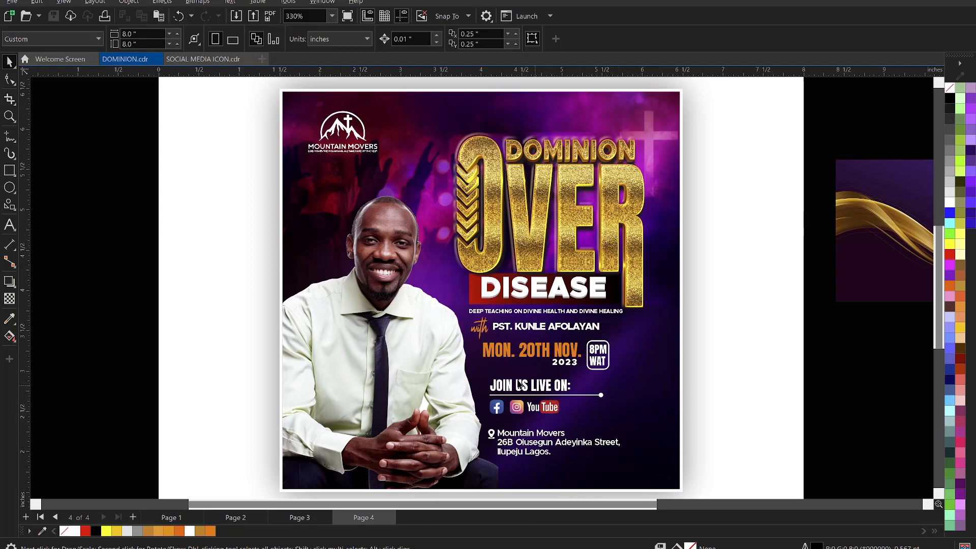
- Delete the white DOMINION OVER title copy beside the page and the "Facebook, Instagram and YouTube" text below the flyer
scroll(519, 385, "down", 2)
left_click(695, 289)
scroll(699, 293, "up", 2)
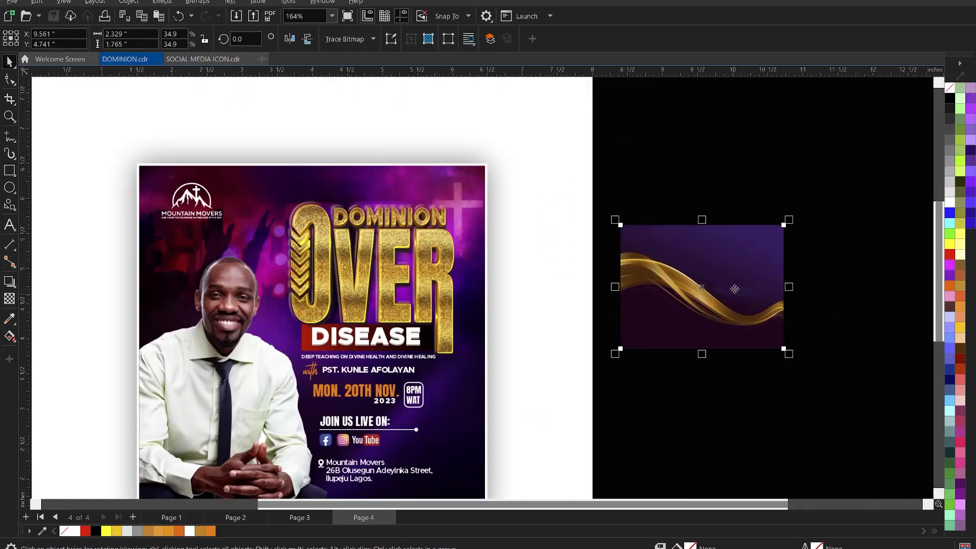
scroll(555, 203, "down", 3)
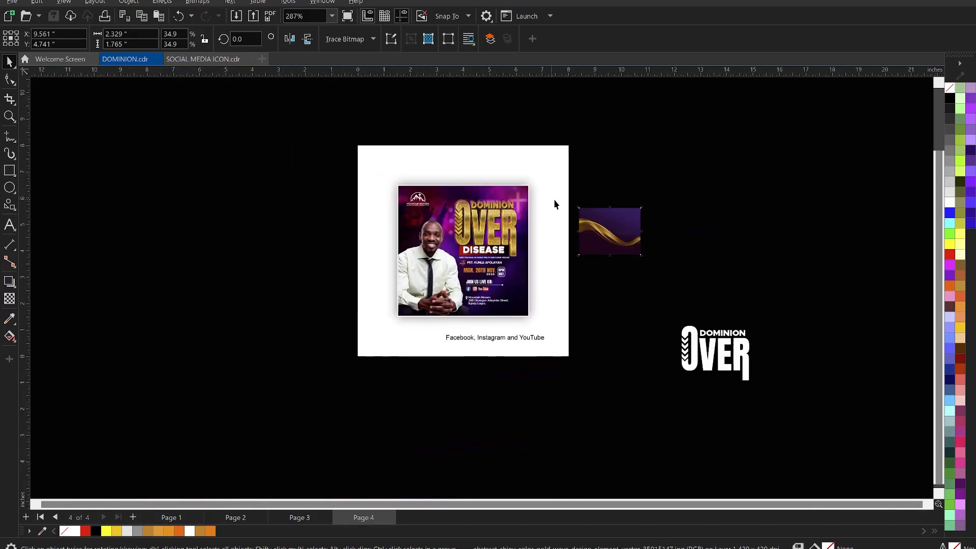
left_click_drag(821, 302, 653, 409)
key("Delete")
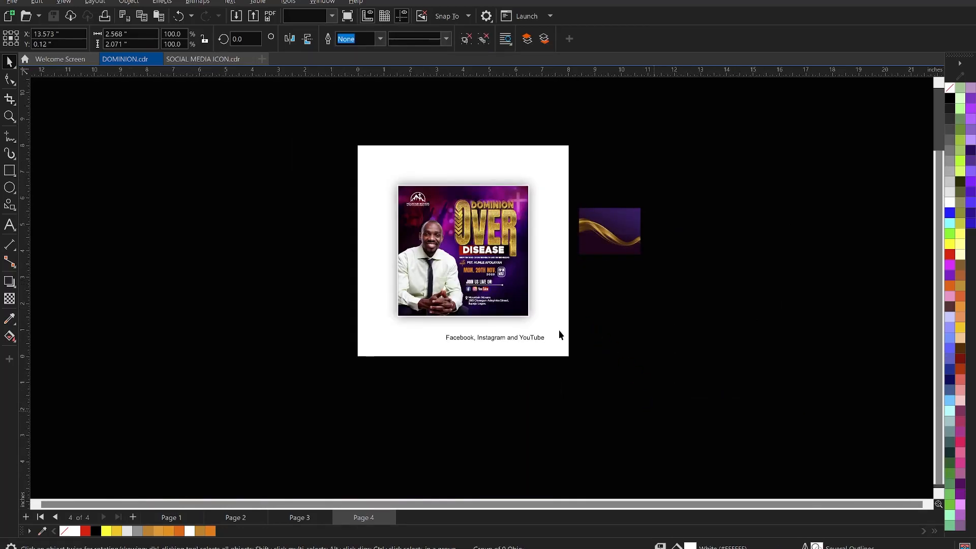
scroll(560, 336, "up", 3)
left_click(528, 344)
key("Delete")
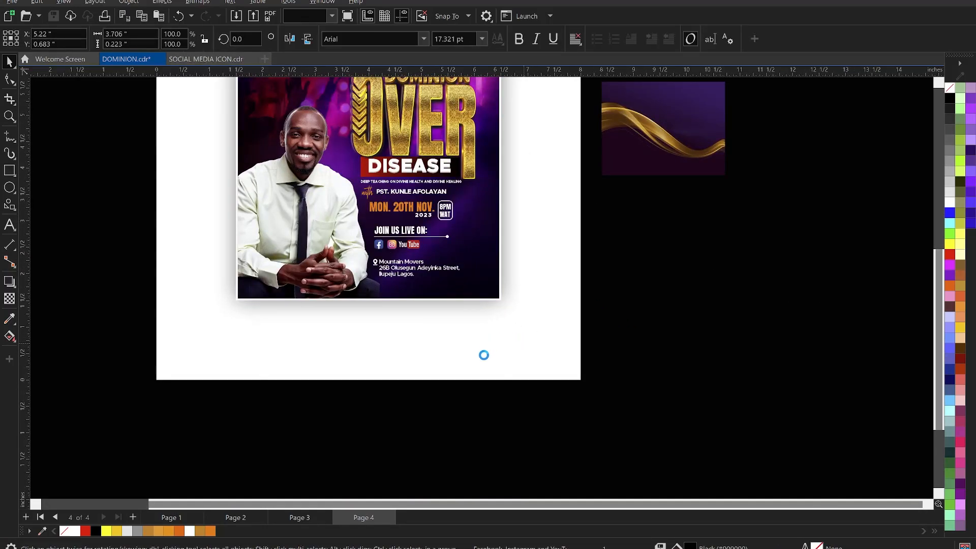
scroll(484, 353, "down", 3)
scroll(486, 256, "up", 3)
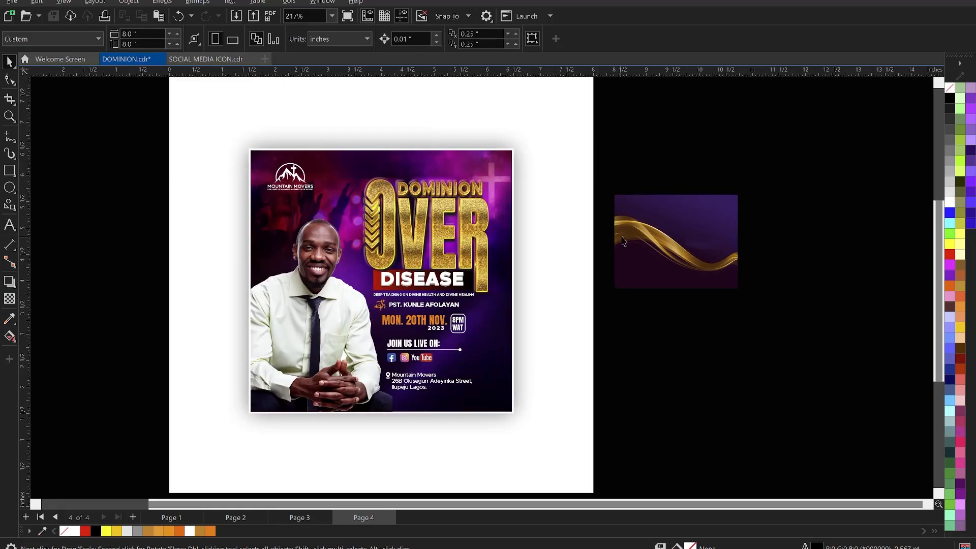
- Enlarge the gold wave image to about 4.477 by 3.394 inches and place it just beside the page
left_click(657, 232)
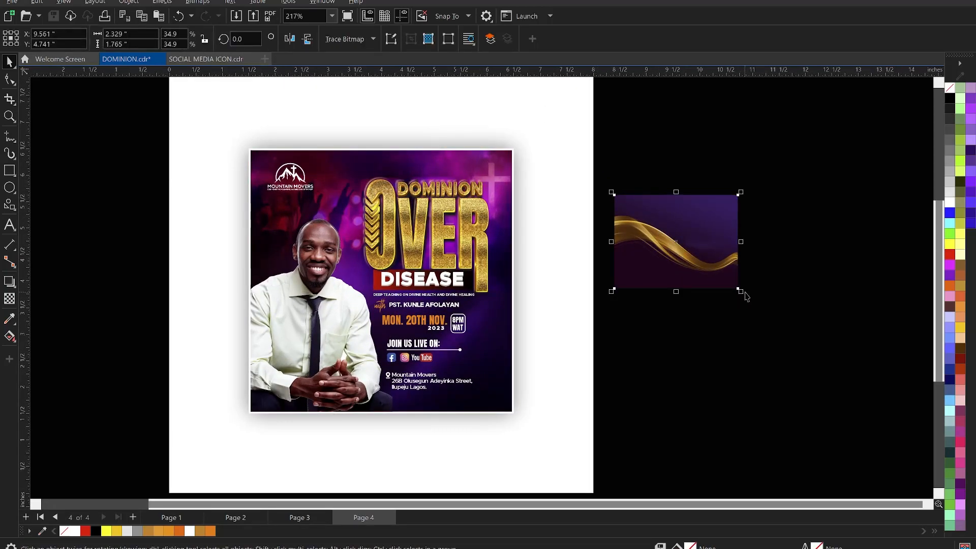
left_click_drag(747, 300, 863, 389)
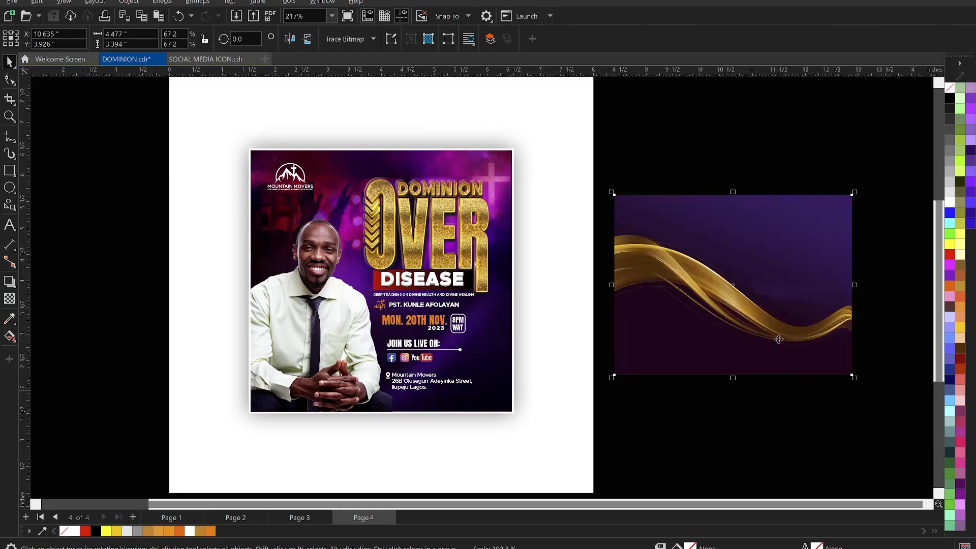
left_click_drag(751, 323, 740, 324)
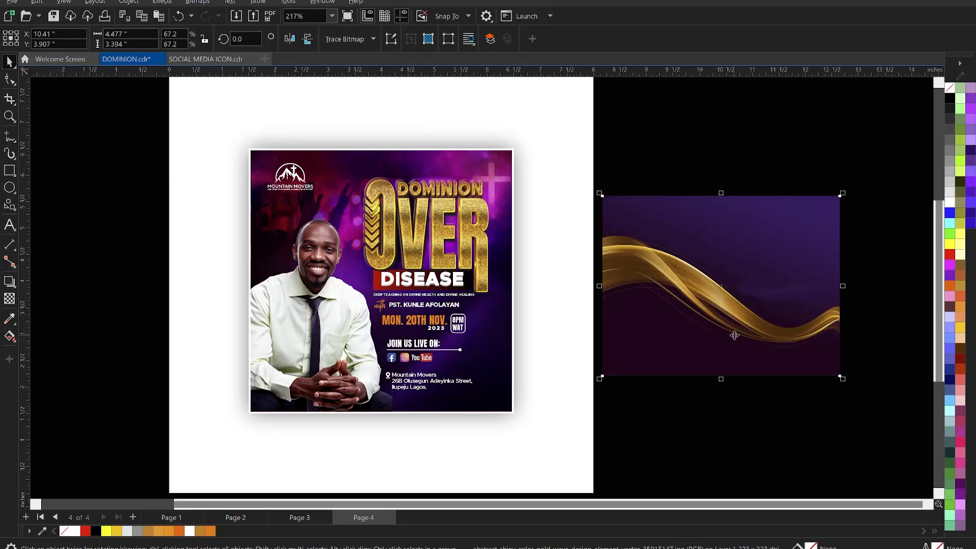
scroll(786, 307, "up", 2)
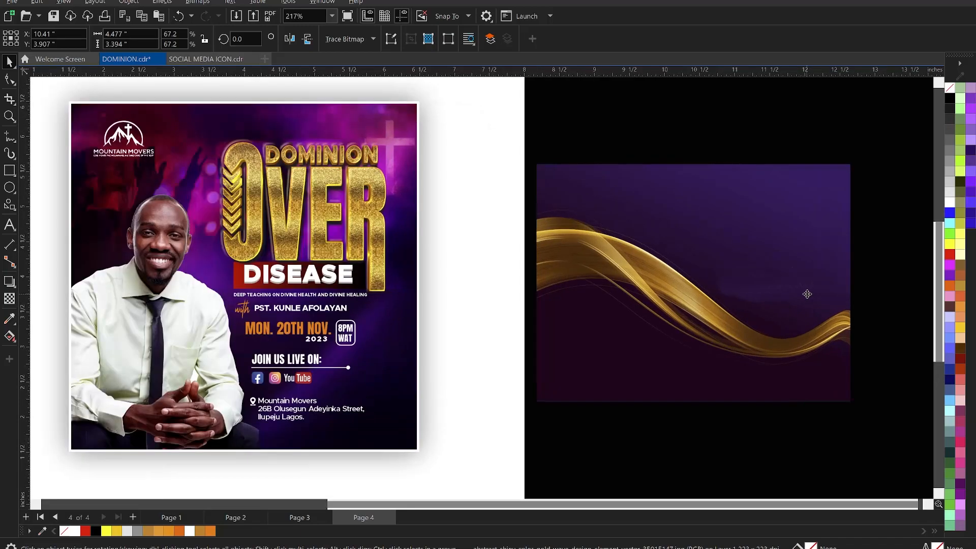
- Fade out the wave image's top edge with a linear transparency and convert it to a 500 dpi RGB bitmap with transparent background
left_click(10, 299)
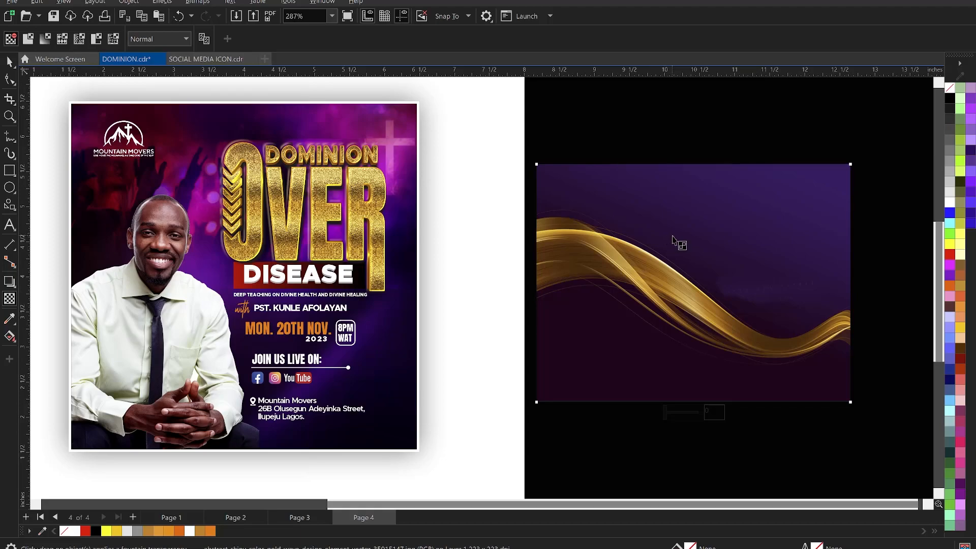
left_click_drag(681, 229, 680, 169)
left_click_drag(681, 223, 681, 237)
key("space")
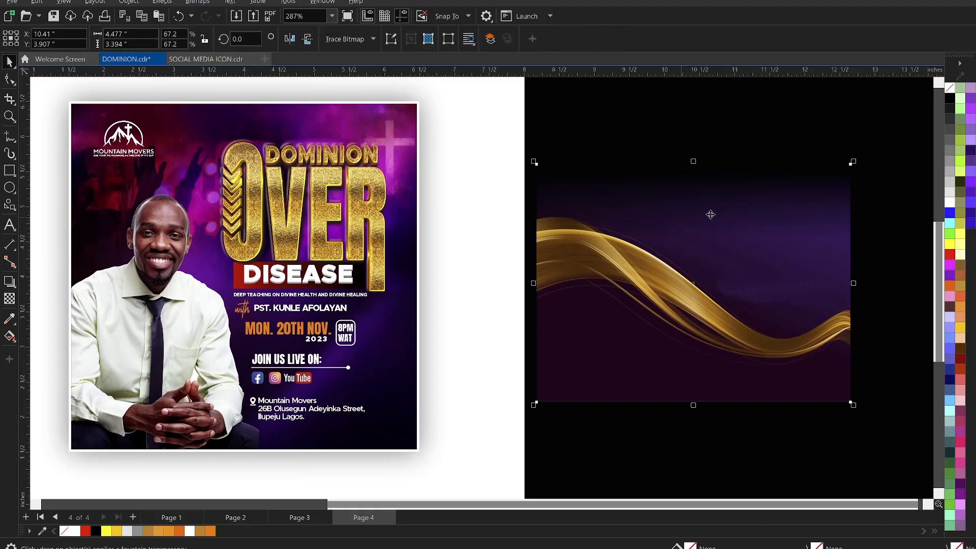
left_click(198, 3)
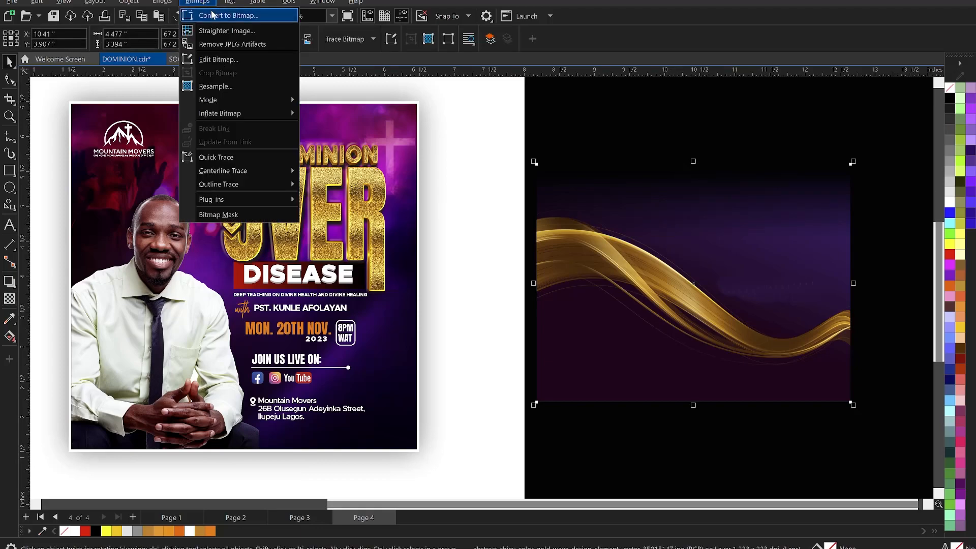
left_click(215, 16)
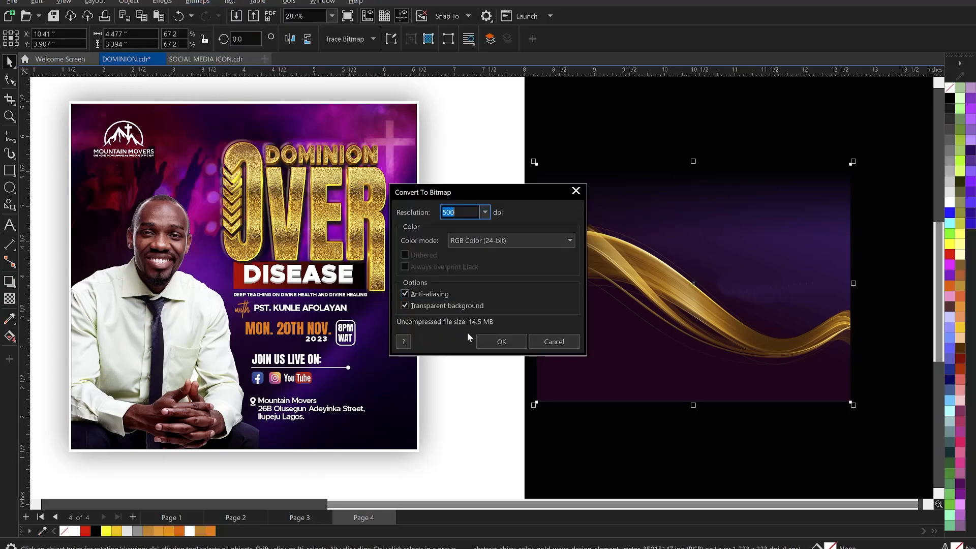
left_click(495, 346)
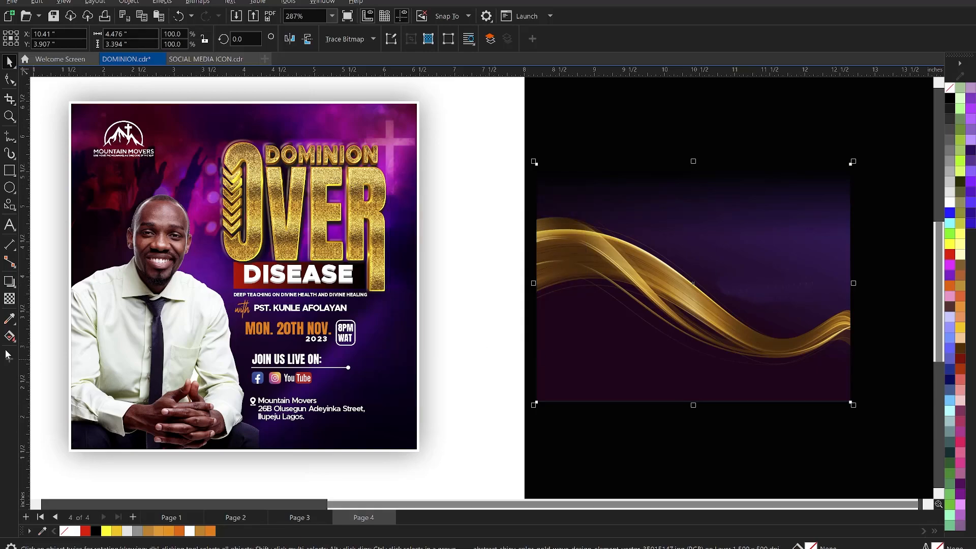
- Fade out the wave image's upper-right corner with a diagonal transparency and convert the result to a bitmap
left_click(6, 298)
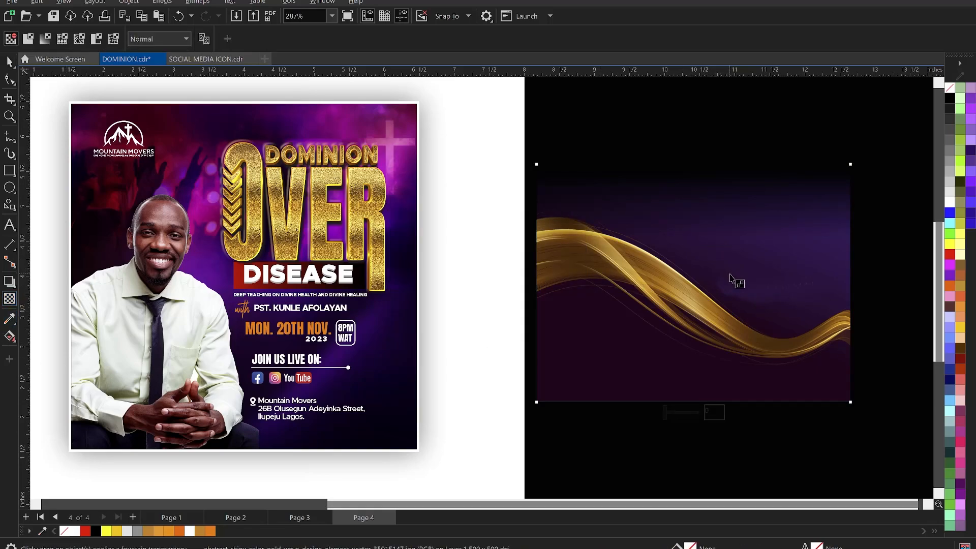
left_click_drag(731, 279, 810, 217)
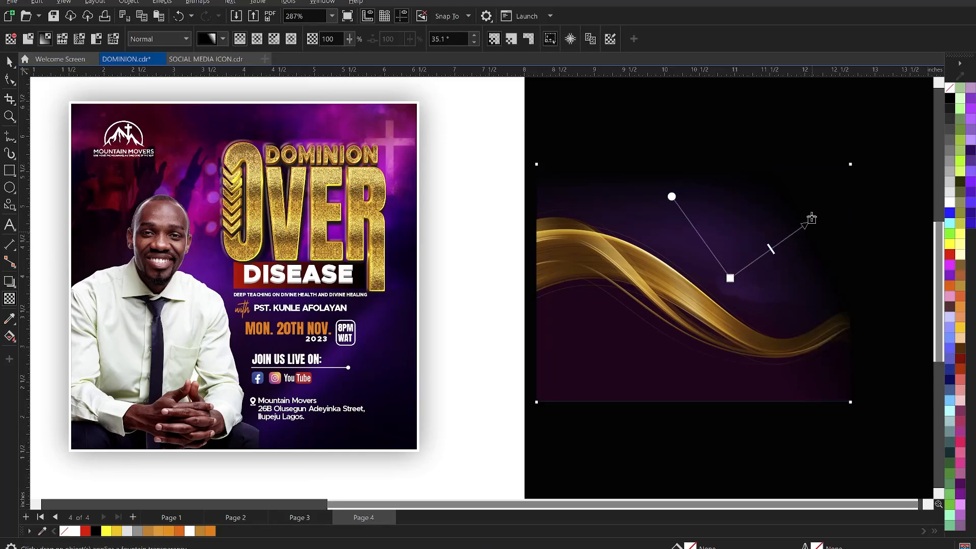
left_click_drag(730, 279, 733, 286)
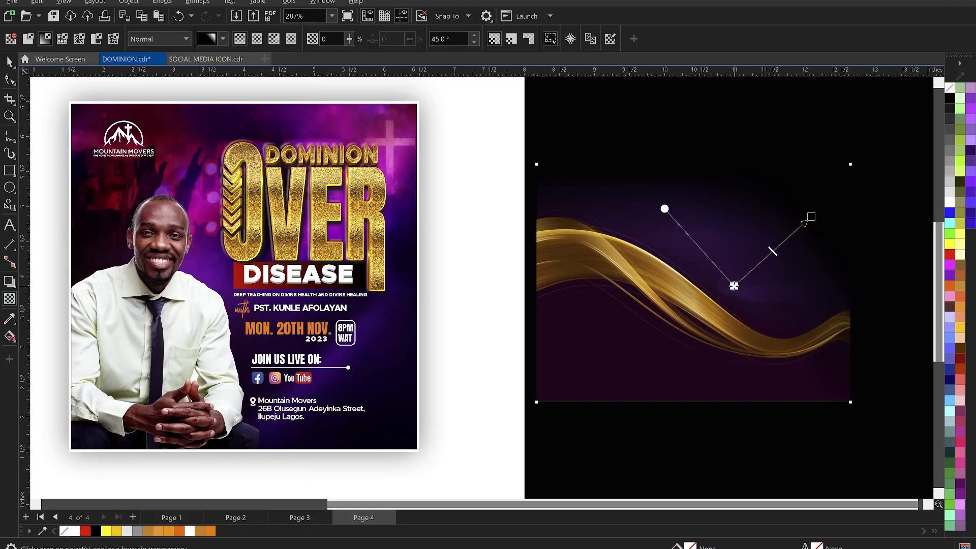
left_click_drag(810, 217, 782, 232)
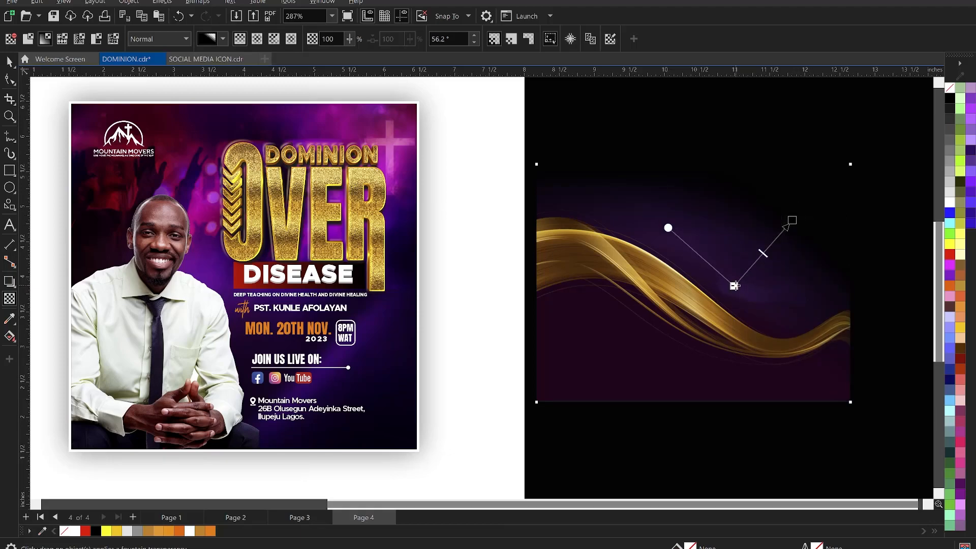
left_click_drag(734, 285, 722, 295)
key("space")
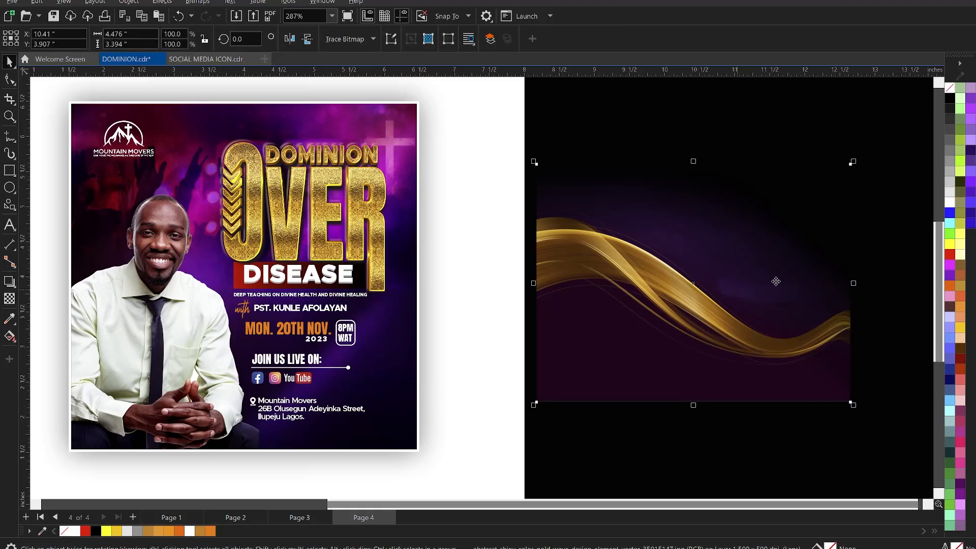
left_click(197, 2)
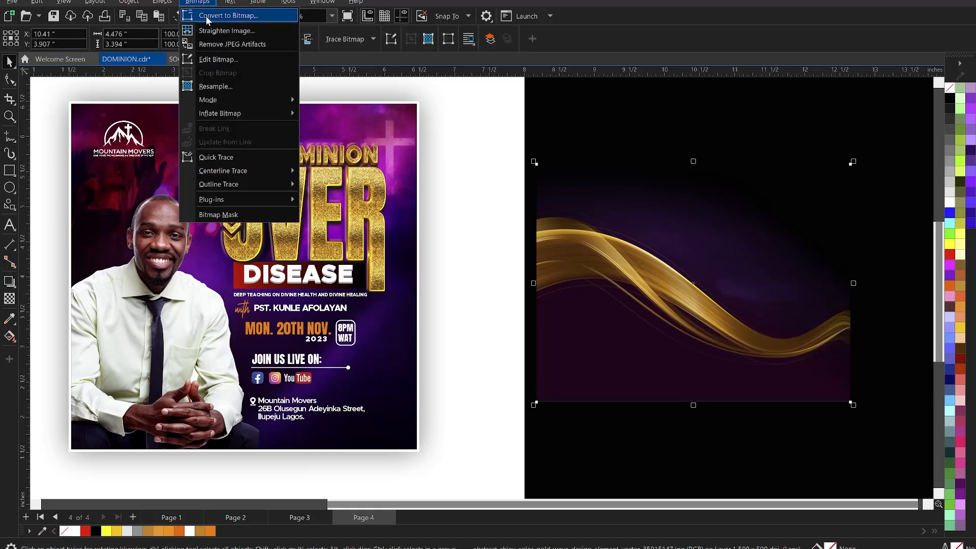
left_click(226, 15)
left_click(501, 341)
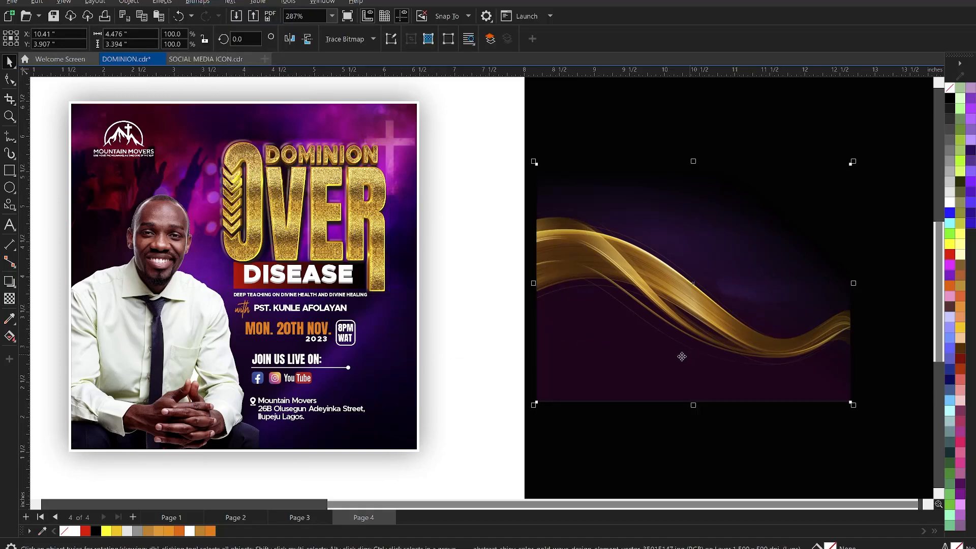
- Fade out the wave image's bottom edge with a downward transparency and convert it to a 500 dpi bitmap
key("space")
left_click_drag(684, 347, 686, 386)
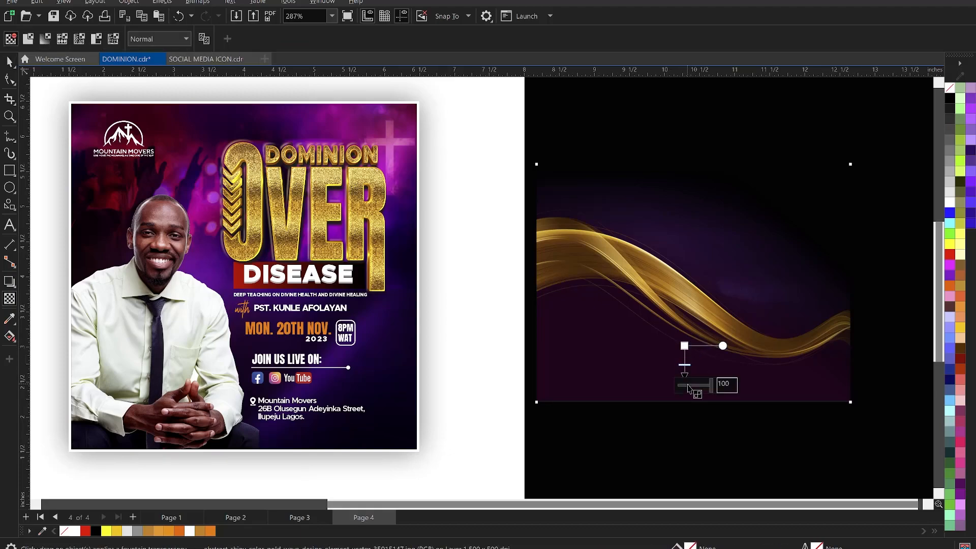
key("space")
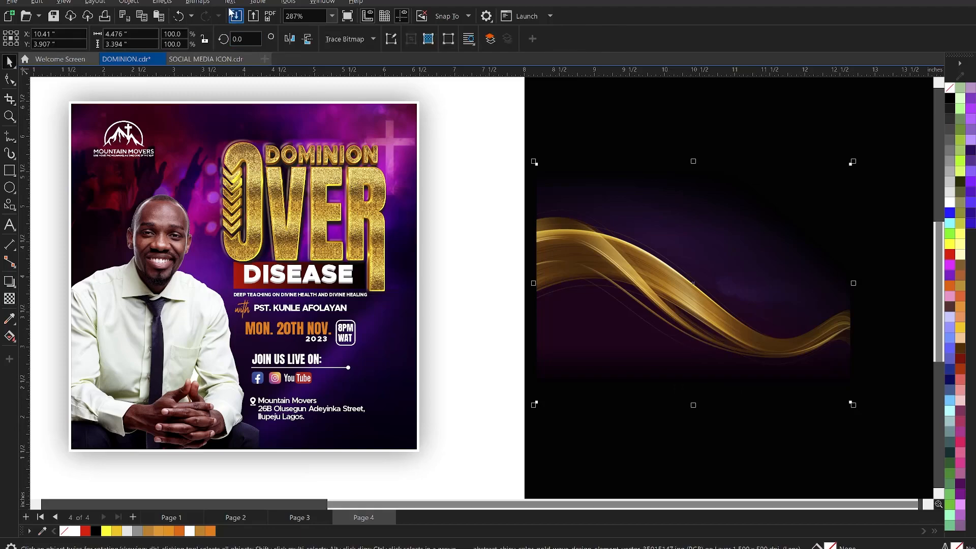
left_click(197, 2)
left_click(220, 18)
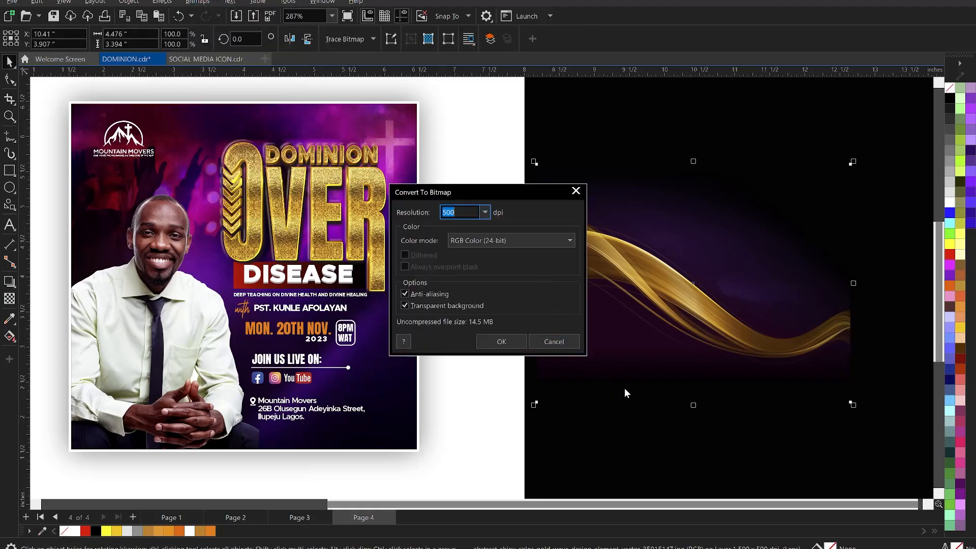
left_click(491, 344)
- Fade out the wave image's lower-left corner with a transparency at about -134 degrees and convert it to a bitmap
key("space")
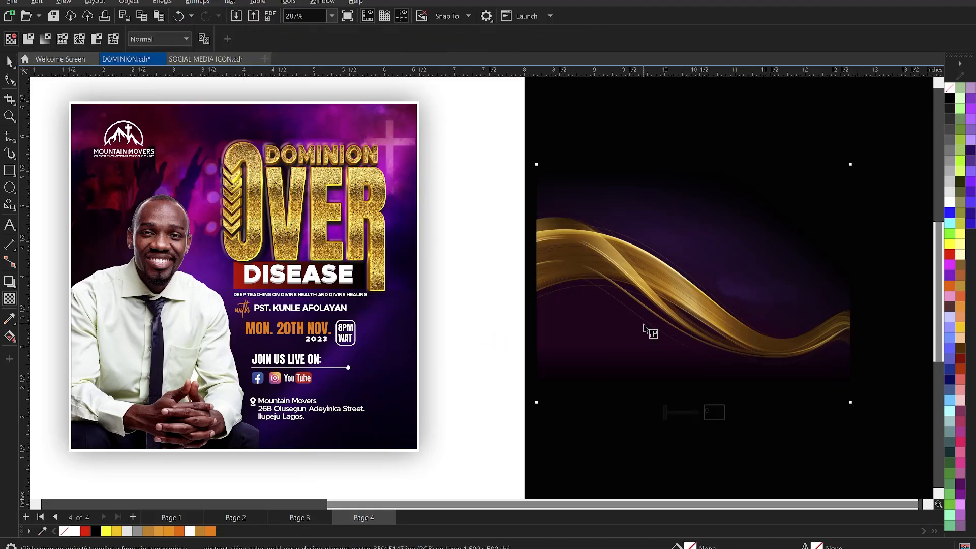
left_click_drag(642, 324, 575, 376)
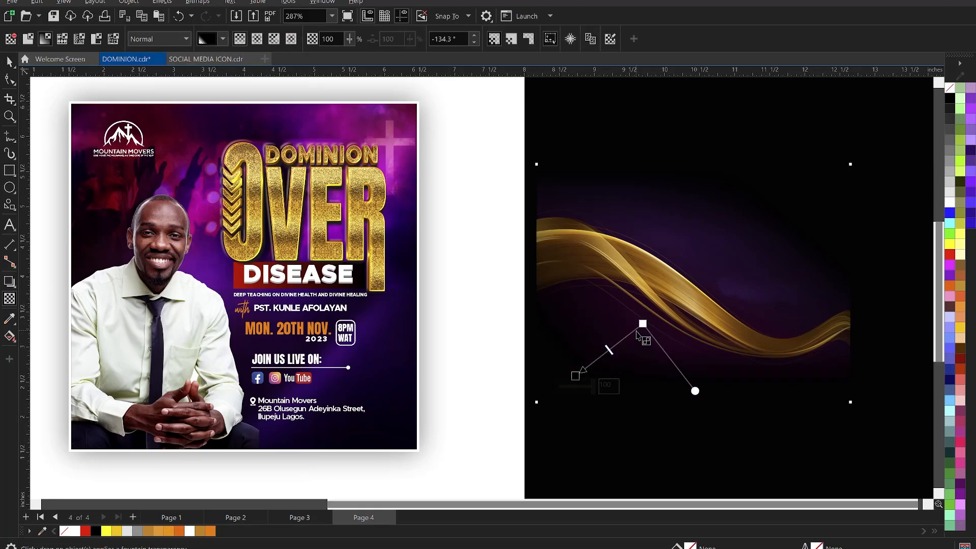
key("space")
left_click(205, 3)
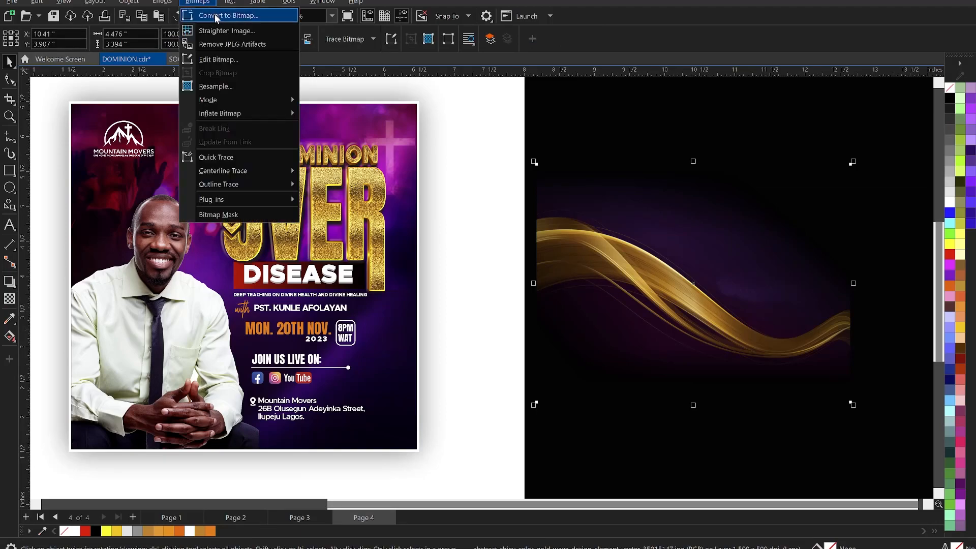
left_click(217, 15)
left_click(504, 346)
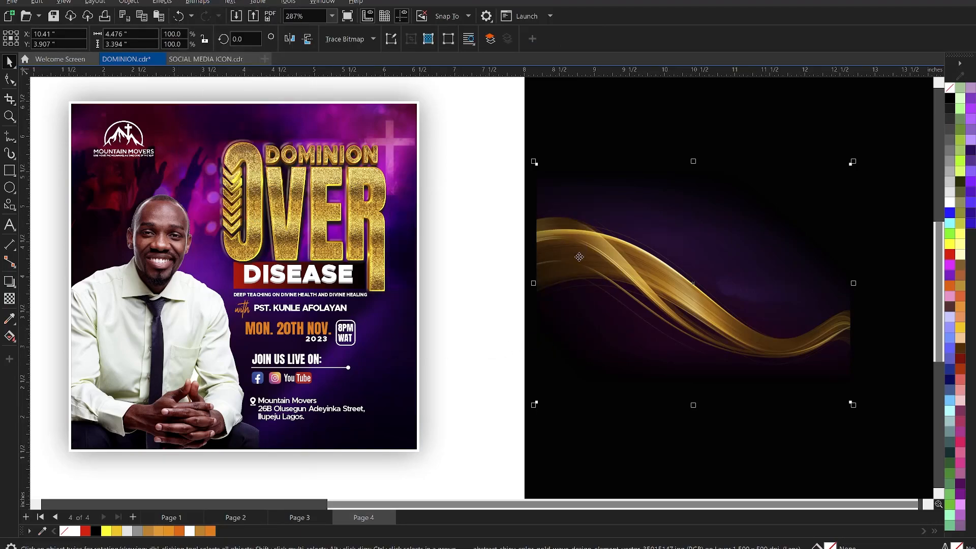
- Scale the wave down to about 1.793 by 1.36 inches, move it over the flyer's lower-right corner and bring it to the front
scroll(579, 257, "down", 1)
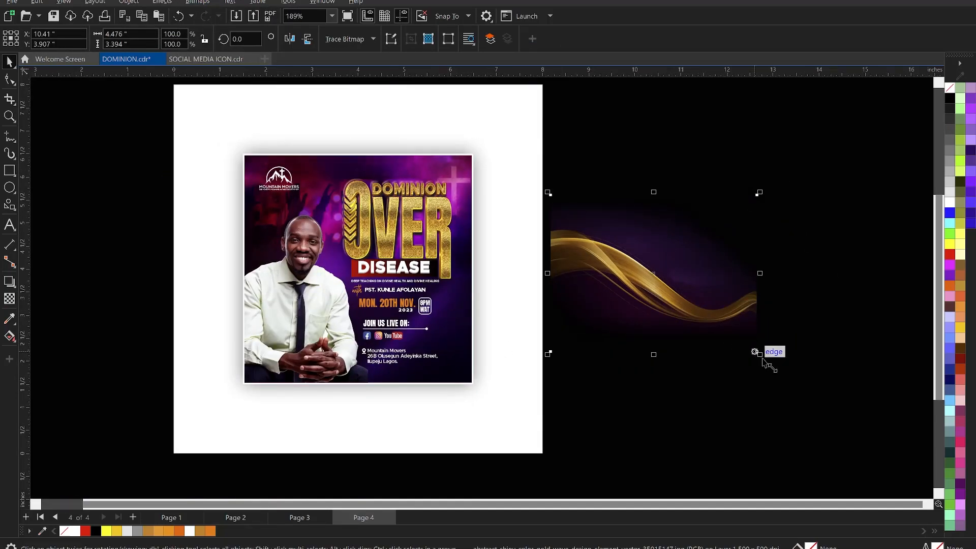
left_click_drag(762, 359, 637, 263)
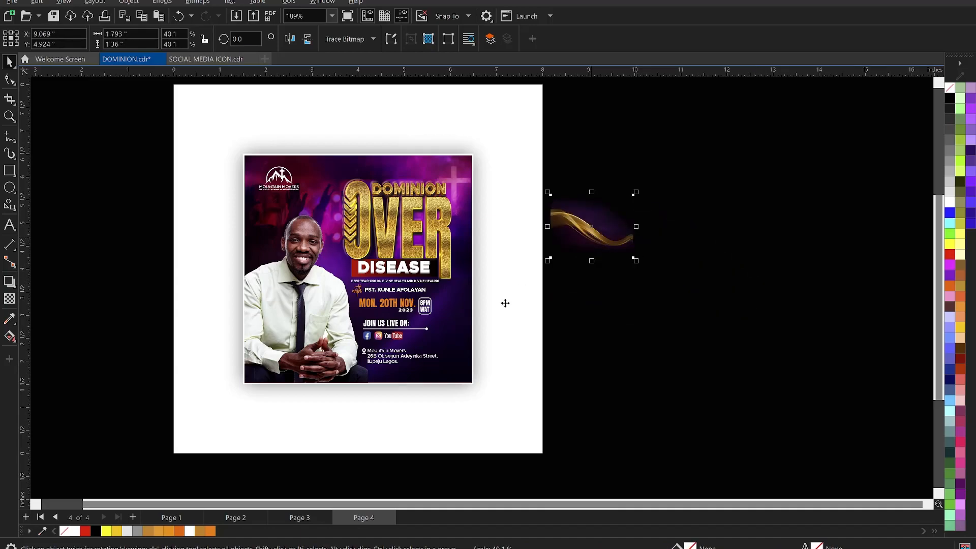
left_click_drag(577, 251, 437, 397)
scroll(437, 397, "up", 2)
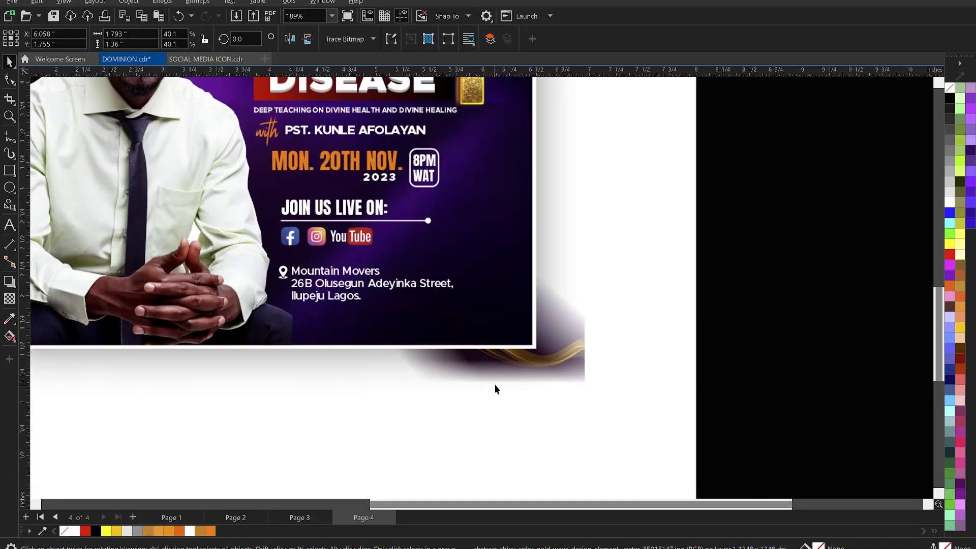
key("shift+Page_Up")
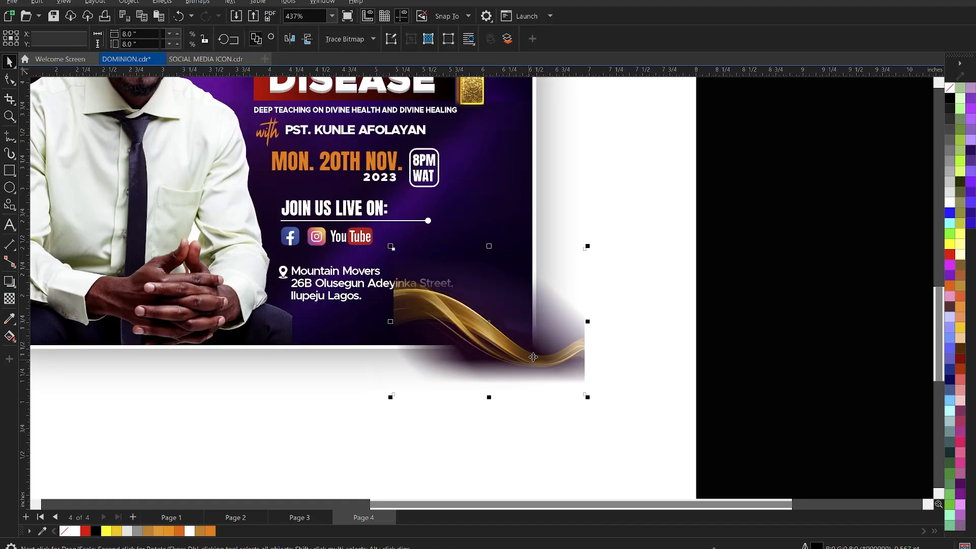
- Rotate the gold wave to about 62 degrees and move it inward over the flyer's lower-right corner
left_click(536, 365)
left_click_drag(594, 402, 597, 292)
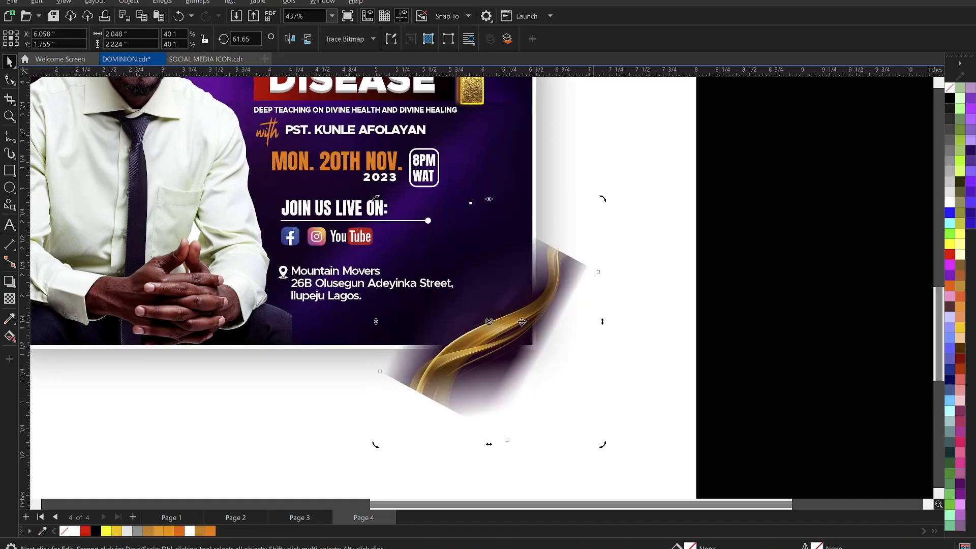
left_click_drag(522, 322, 487, 294)
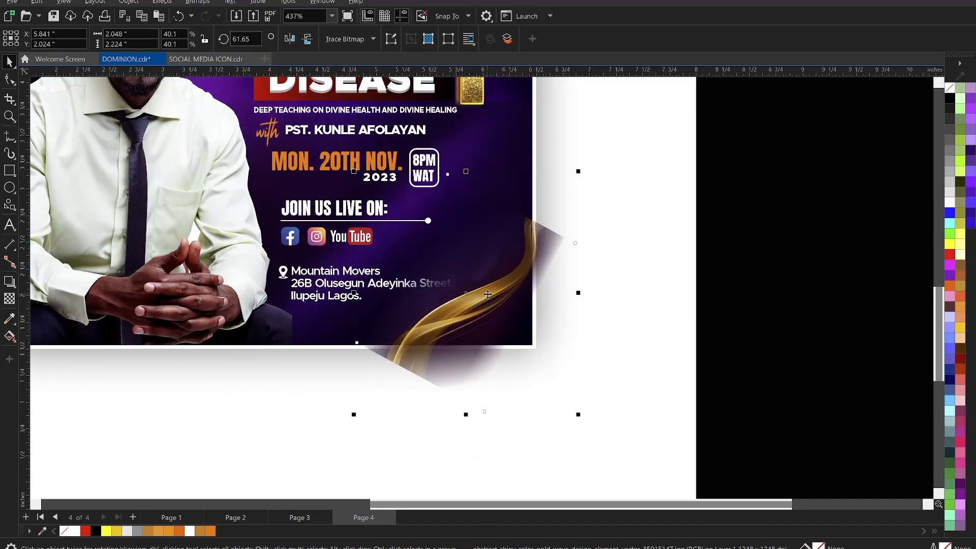
- Enlarge the wave to about 46.4% scale and adjust its rotation to about 57 degrees, keeping it across the flyer's lower-right corner
left_click_drag(580, 172, 612, 159)
left_click_drag(482, 316, 481, 305)
left_click(481, 305)
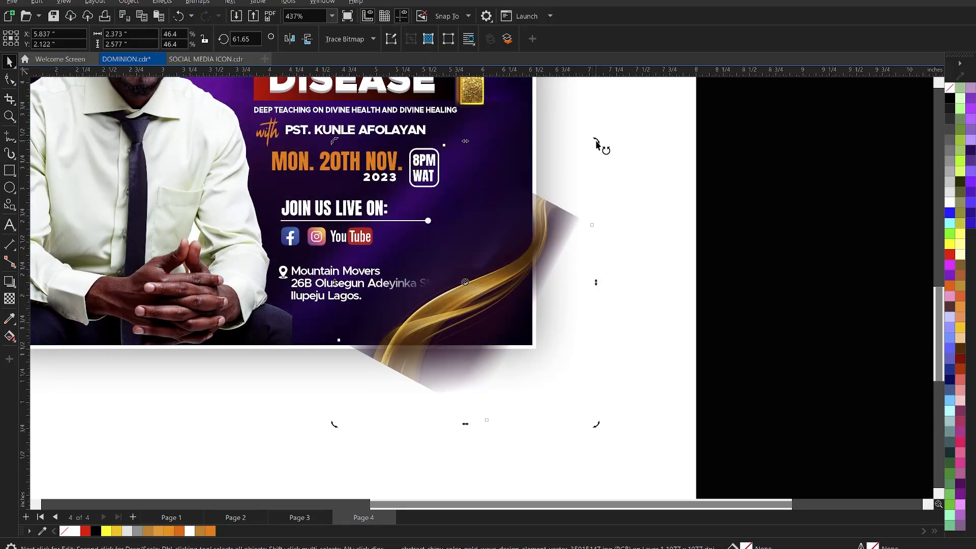
left_click_drag(599, 143, 604, 155)
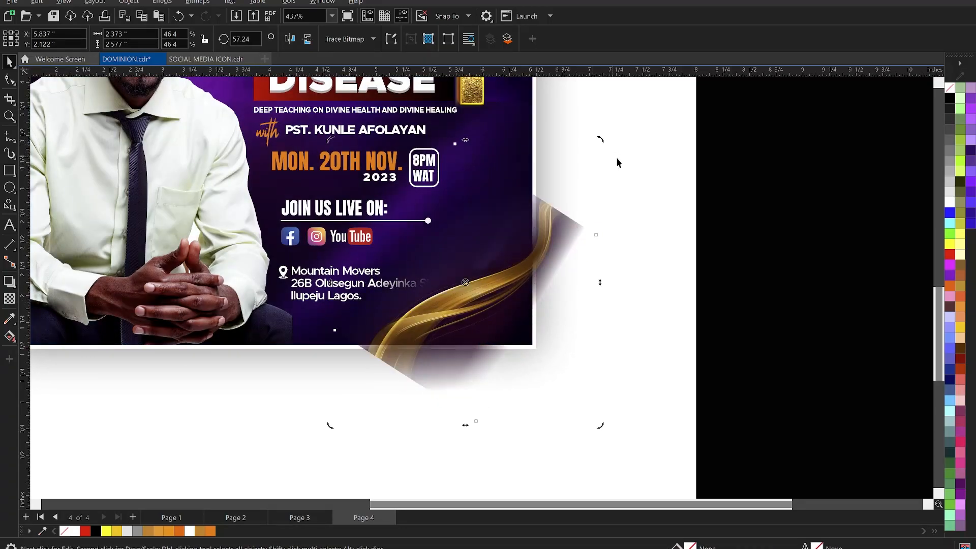
left_click_drag(518, 290, 507, 290)
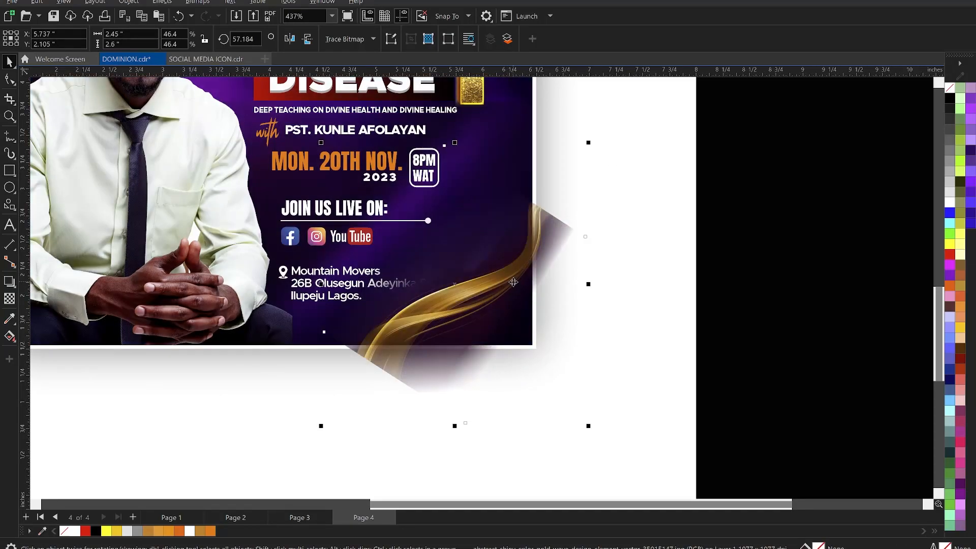
- Try the Soft Light merge mode on the wave, then set its merge mode to Screen
left_click(10, 299)
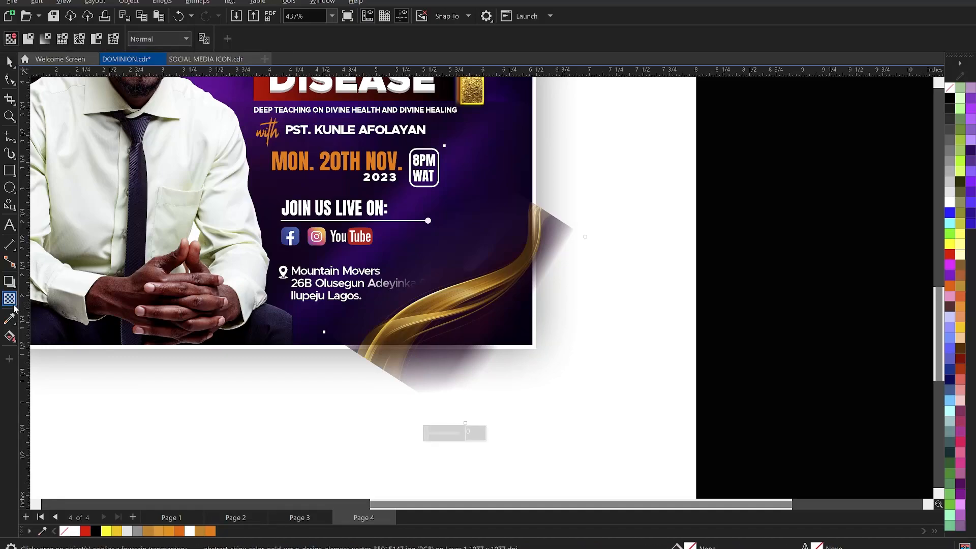
left_click(160, 40)
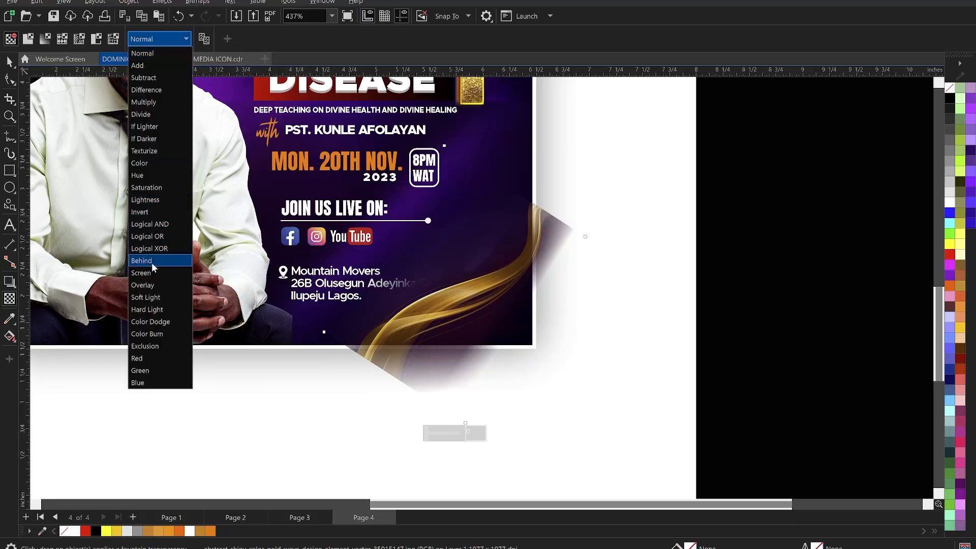
left_click(152, 297)
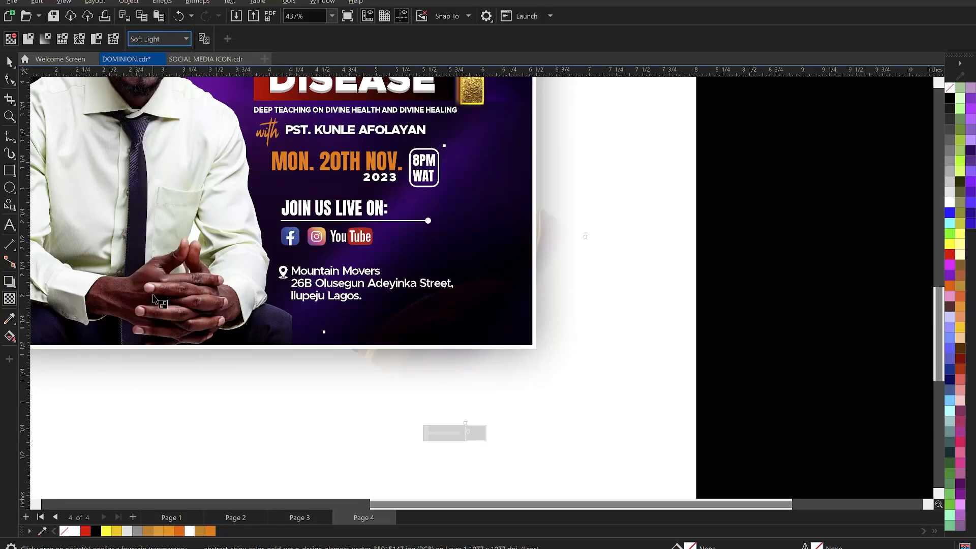
left_click(155, 39)
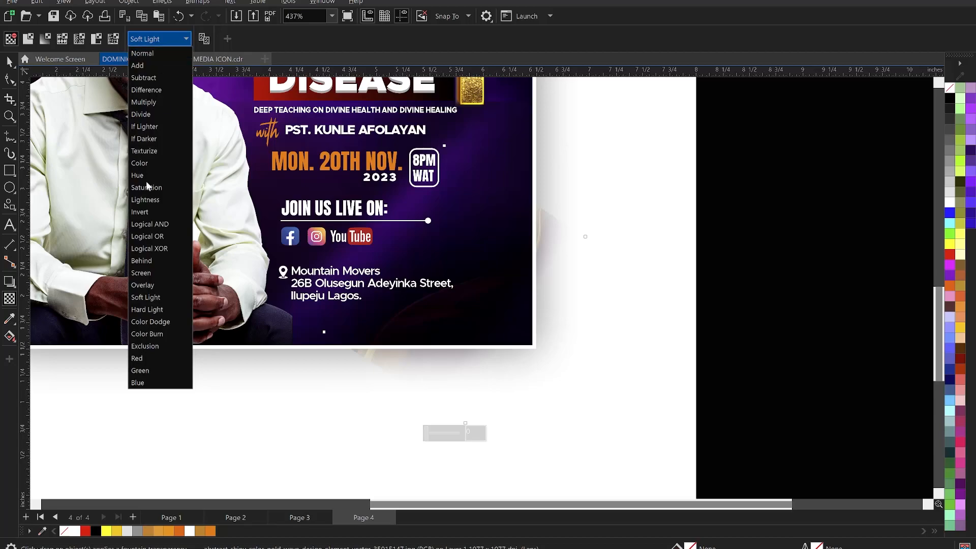
left_click(147, 272)
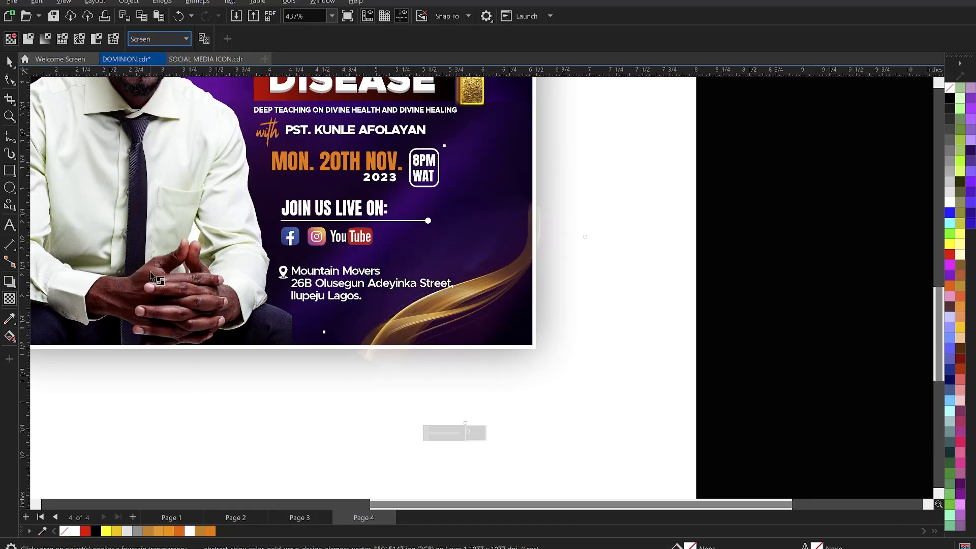
left_click(9, 61)
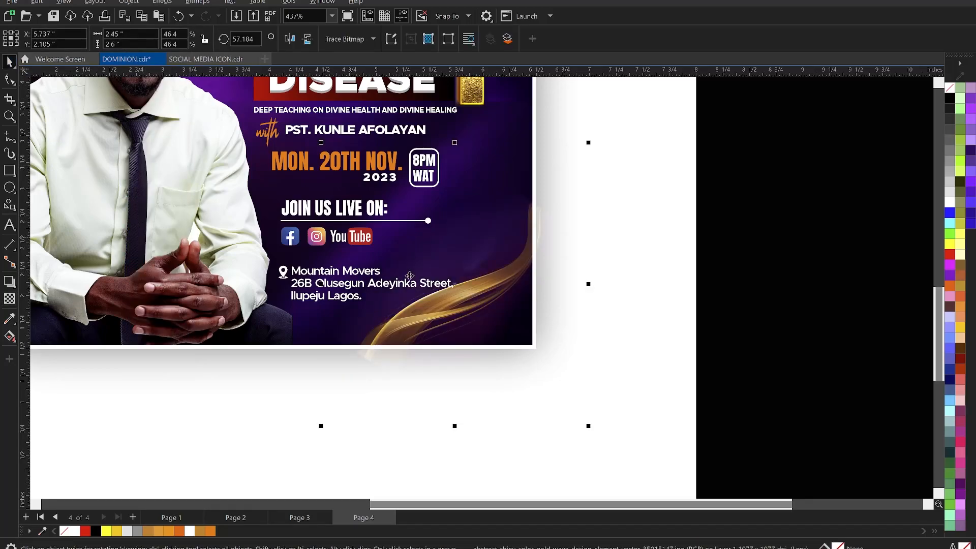
- PowerClip the wave inside the flyer's white-bordered frame so it is trimmed at the flyer's edges
scroll(488, 315, "down", 3)
scroll(396, 308, "up", 2)
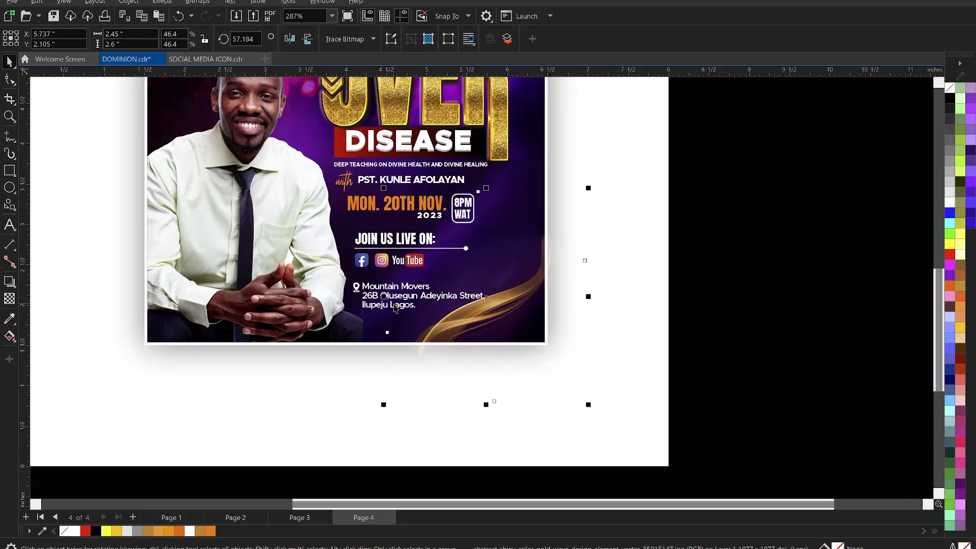
scroll(510, 307, "down", 1)
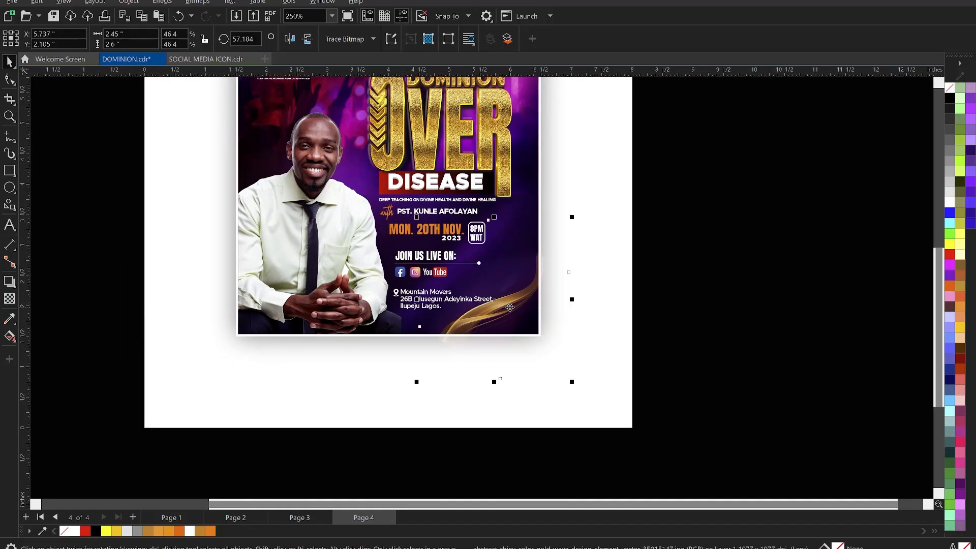
right_click(513, 303)
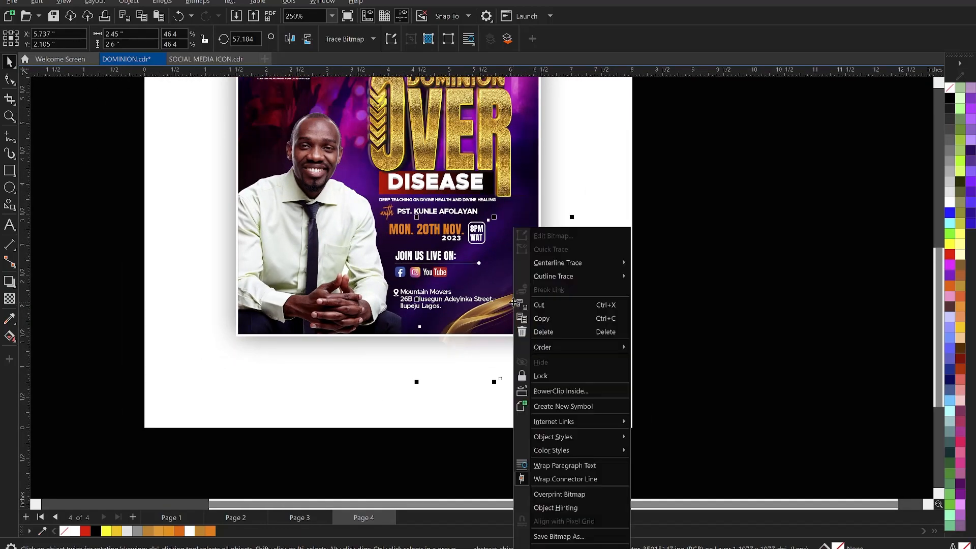
left_click(567, 391)
left_click(524, 171)
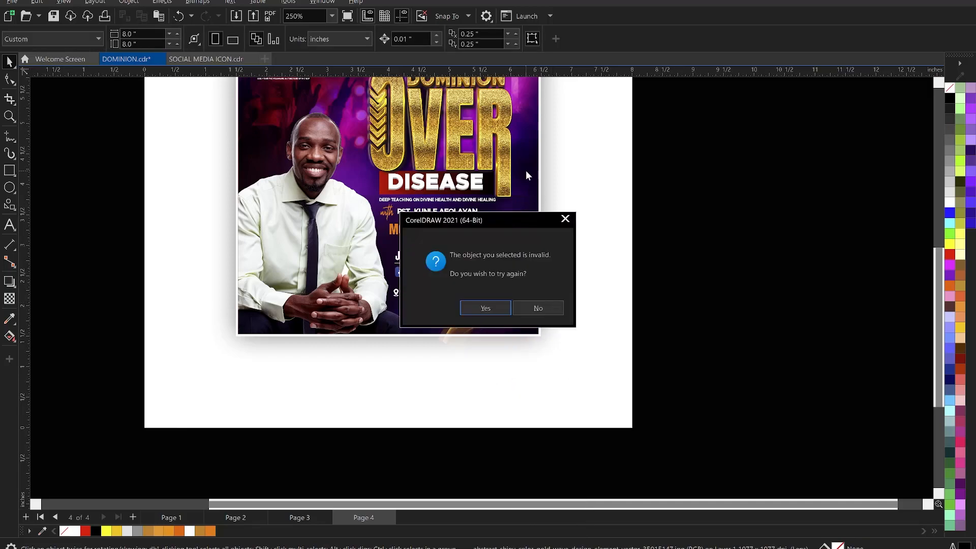
left_click(485, 308)
left_click(506, 333)
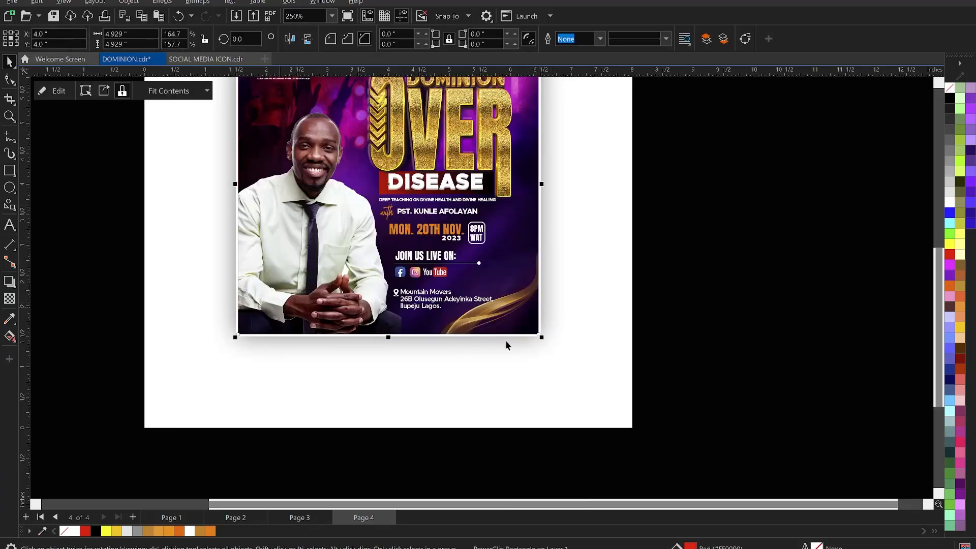
left_click(605, 314)
- Fit the whole flyer in view and save the document
scroll(605, 314, "up", 1)
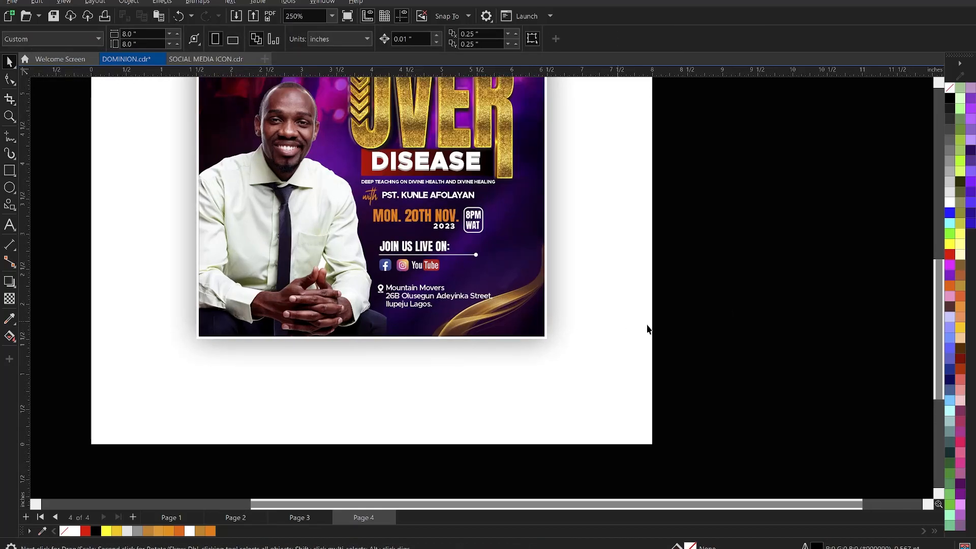
scroll(538, 328, "down", 4)
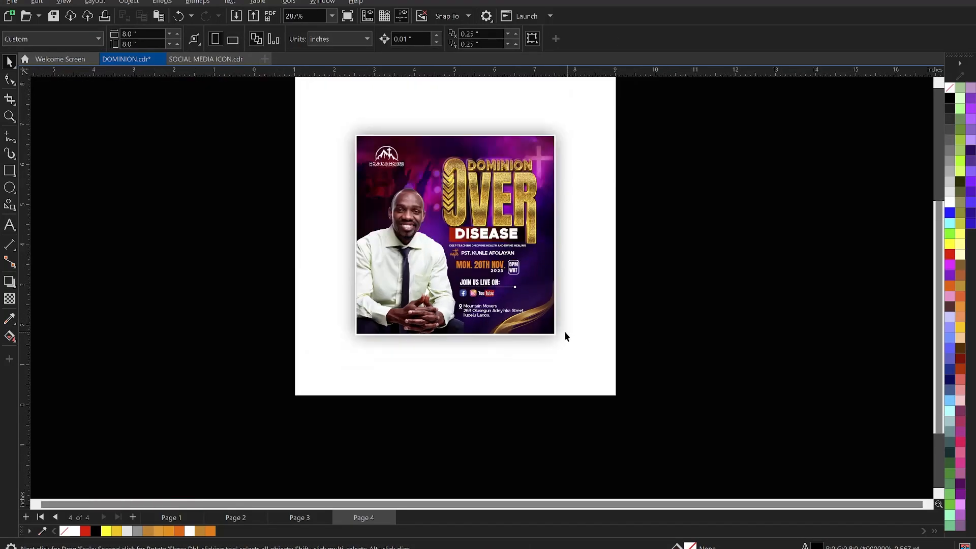
key("z")
left_click_drag(342, 123, 570, 349)
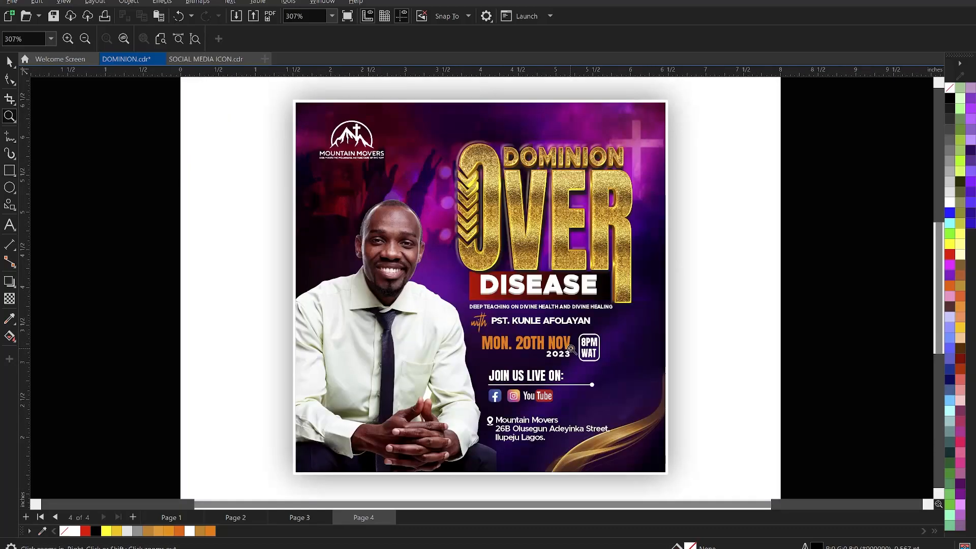
key("space")
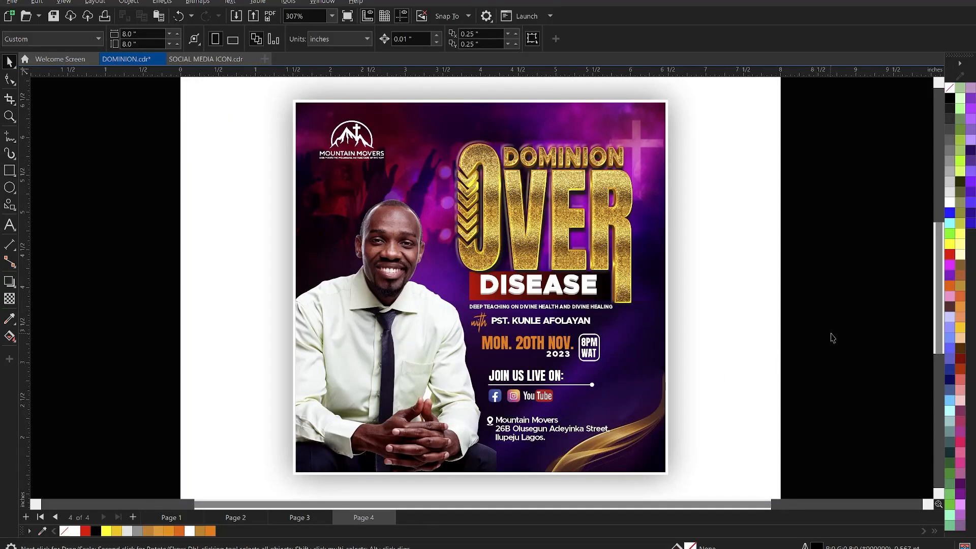
key("ctrl+s")
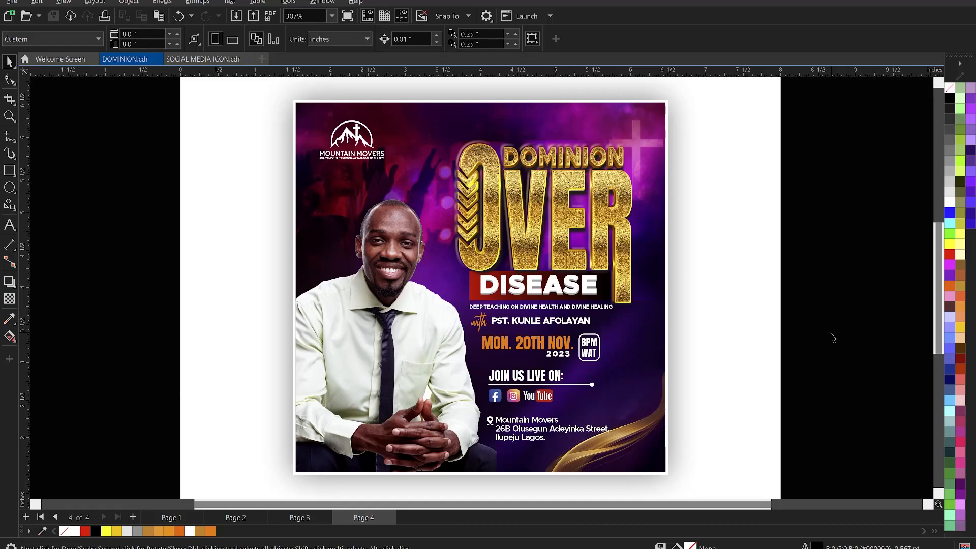
- Import the red lens flare image and the golden glow image together from the FLYER folder
right_click(806, 197)
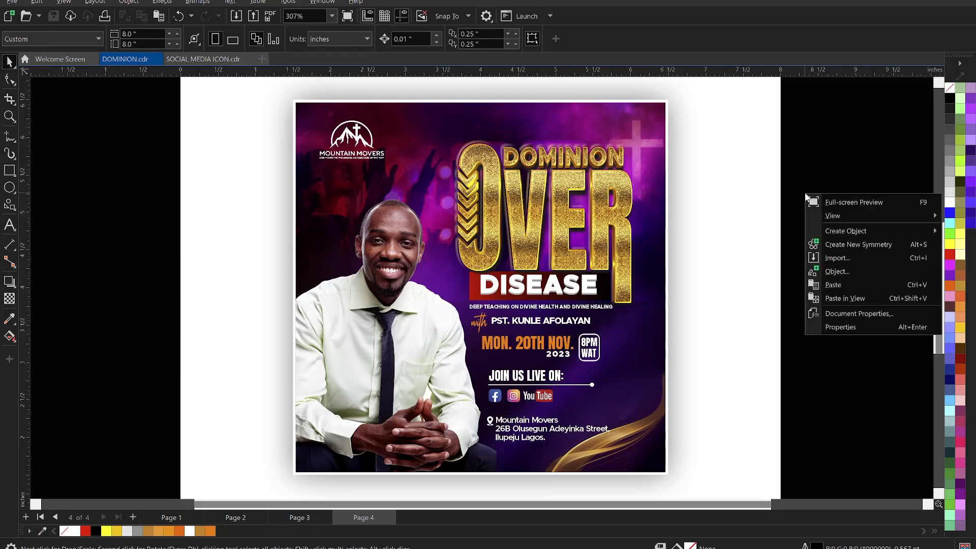
left_click(843, 257)
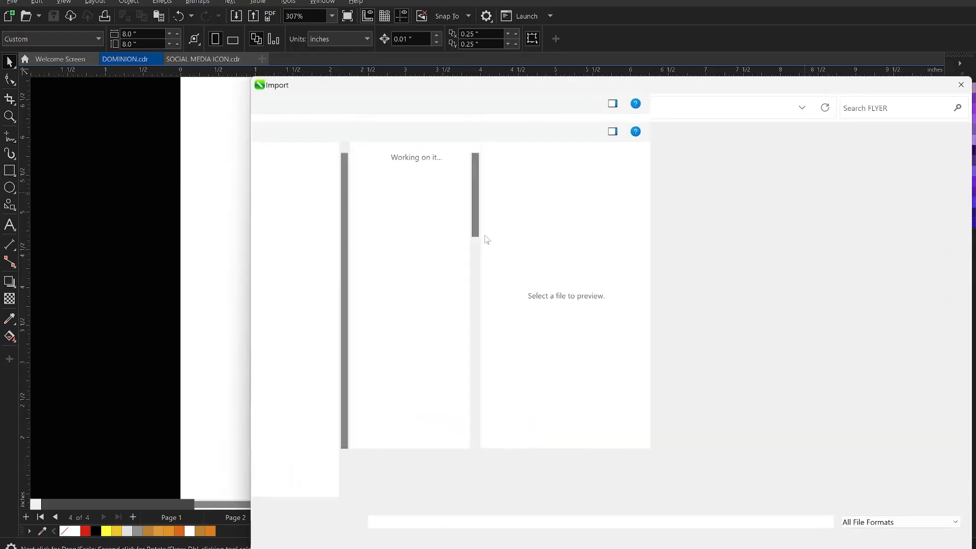
left_click(392, 195)
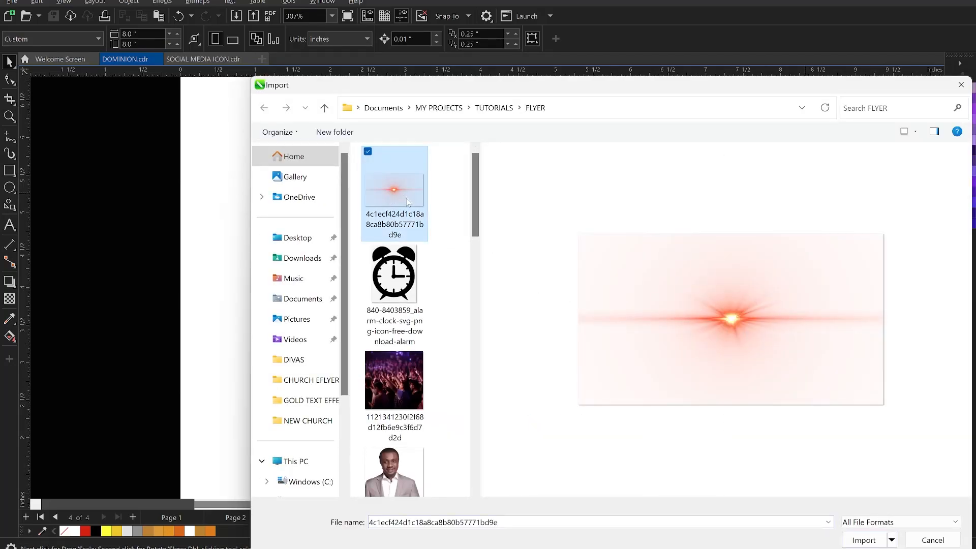
scroll(406, 206, "down", 10)
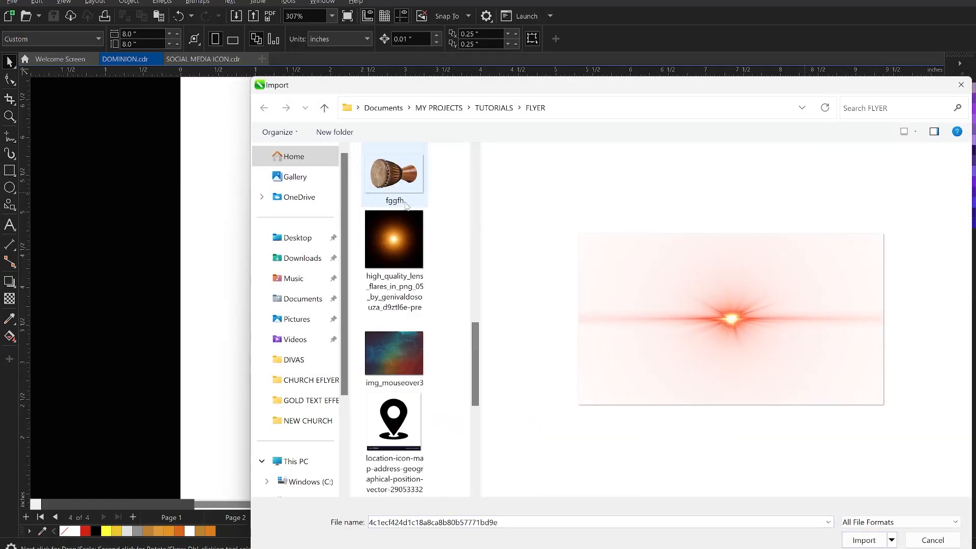
left_click(402, 246, "ctrl")
scroll(403, 246, "down", 5)
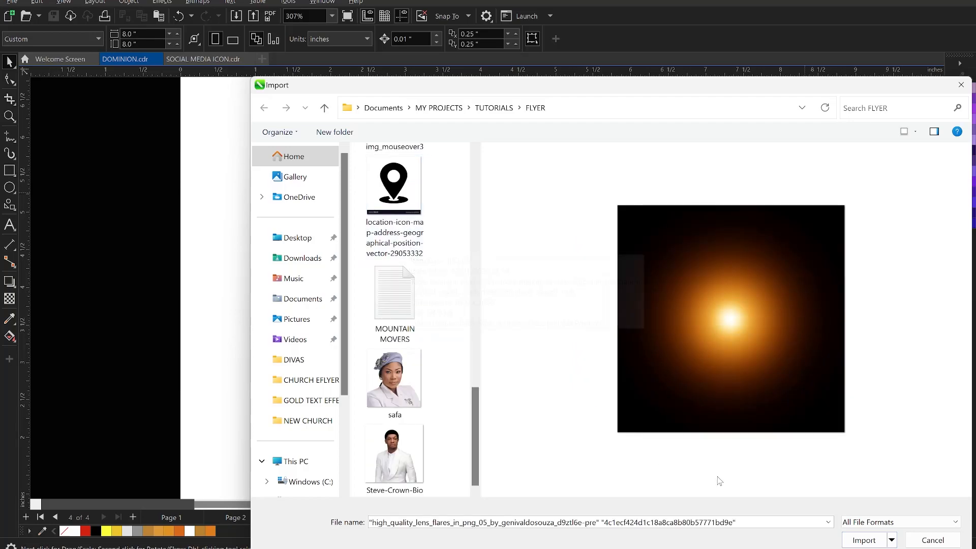
left_click(864, 540)
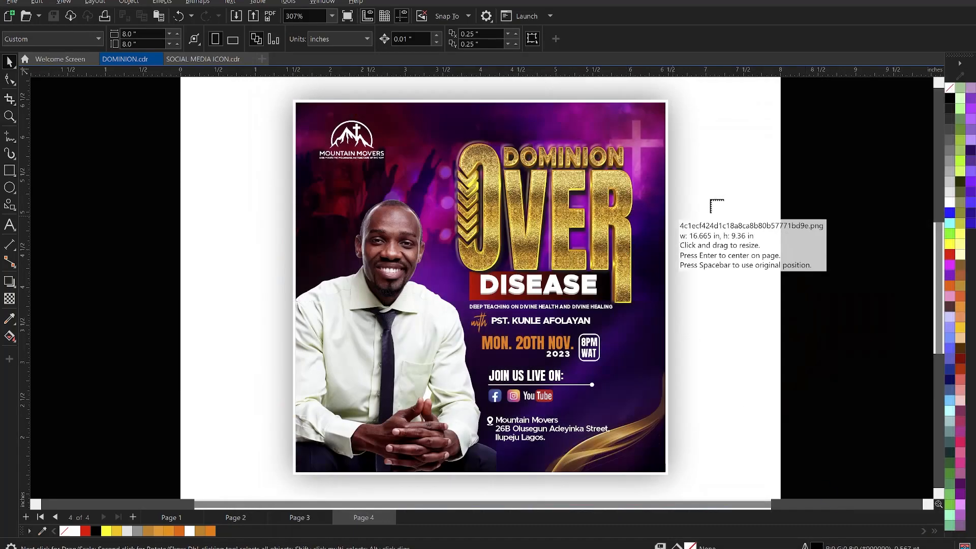
- Place the red flare beside the flyer at about 3.384 by 1.9 inches, with the golden glow image below it
scroll(711, 203, "down", 2)
left_click_drag(801, 316, 796, 313)
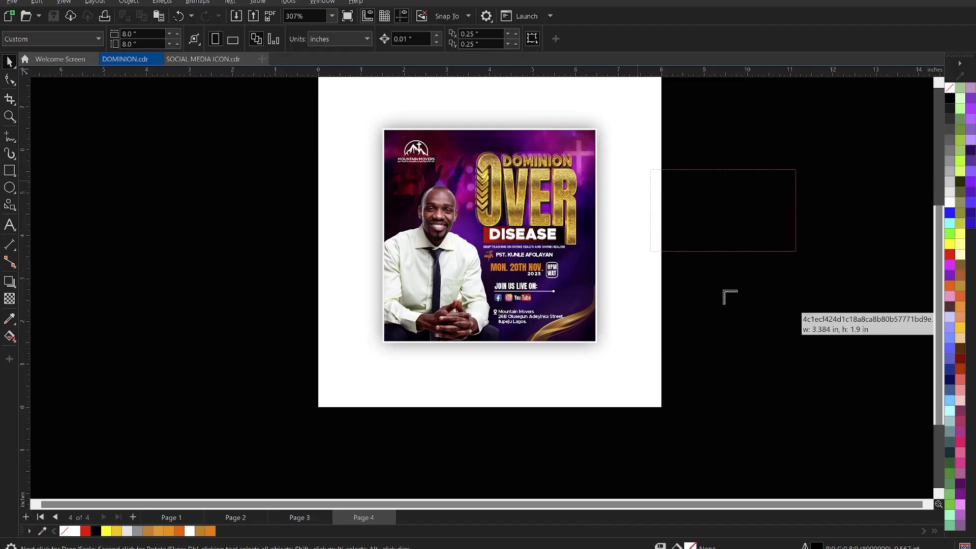
left_click_drag(688, 279, 818, 407)
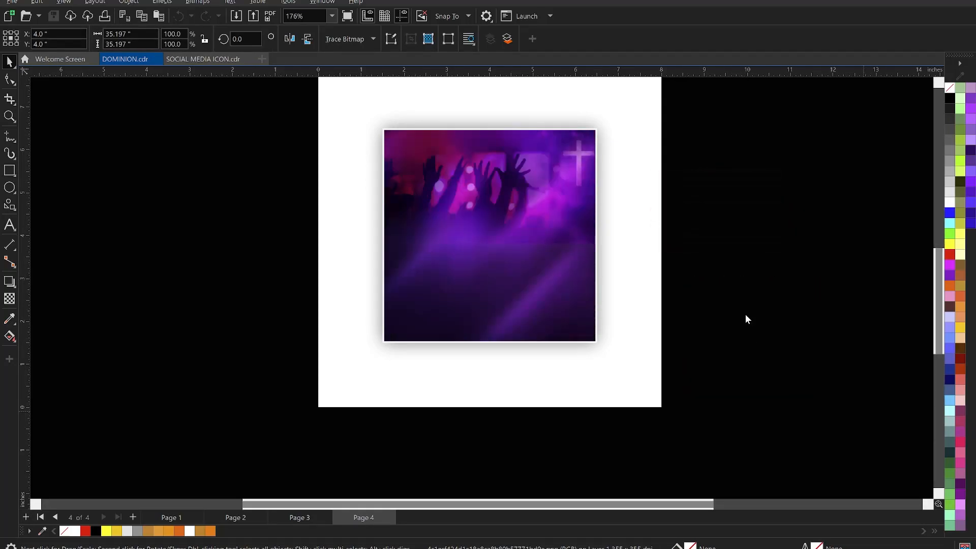
scroll(745, 313, "up", 1)
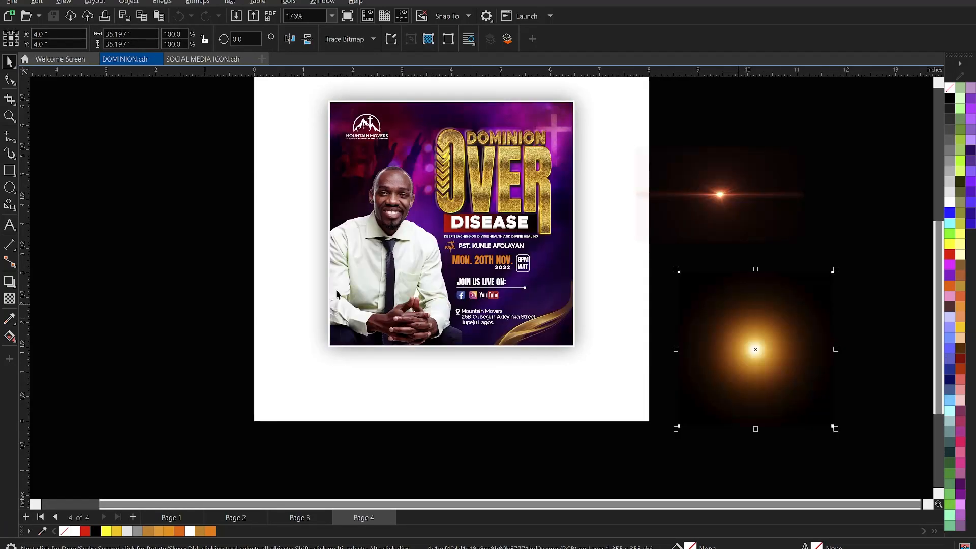
- Move the red lens flare onto the lower edge of the gold word OVER, just above DISEASE
left_click(729, 200)
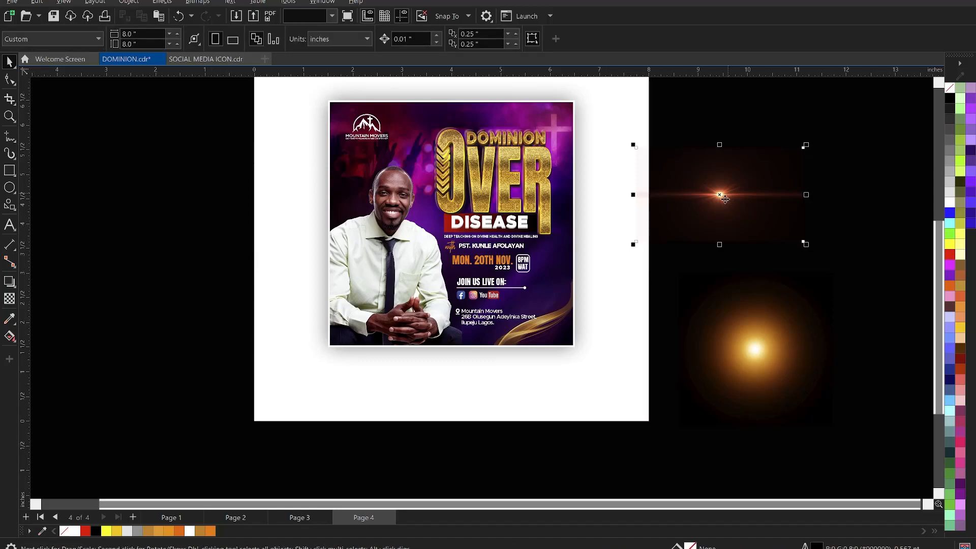
left_click_drag(704, 203, 498, 203)
scroll(484, 209, "up", 1)
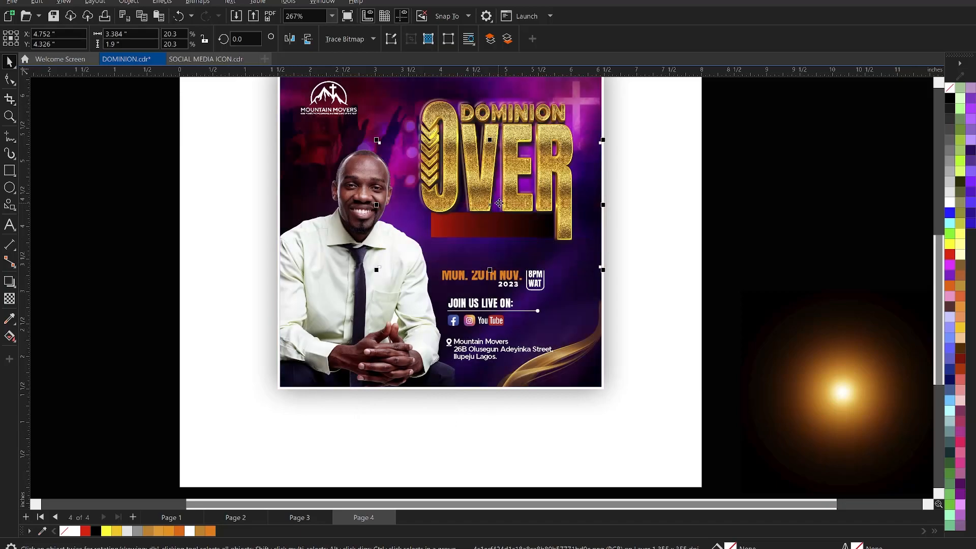
- Fade out the left side of the red lens flare with a linear transparency and convert it to a bitmap
left_click(748, 192)
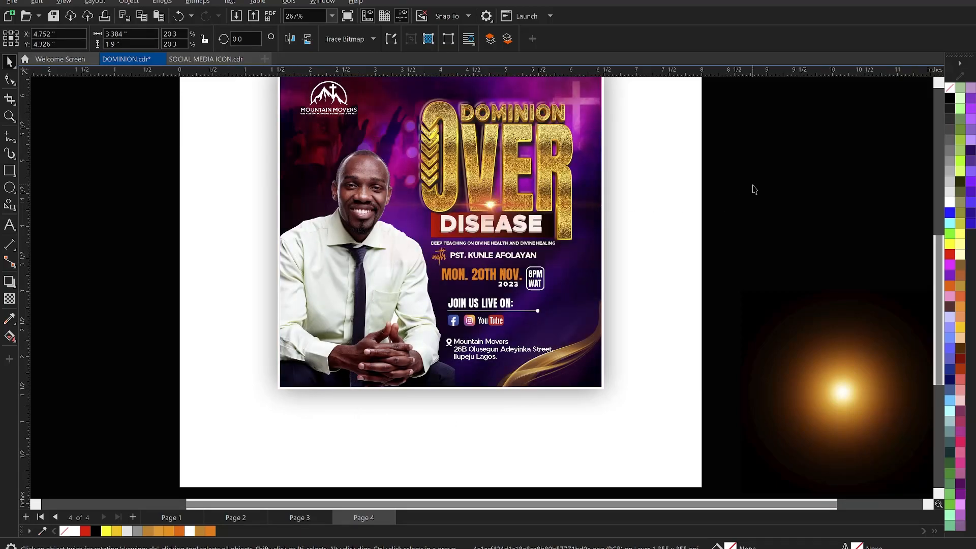
left_click(491, 209)
left_click(10, 298)
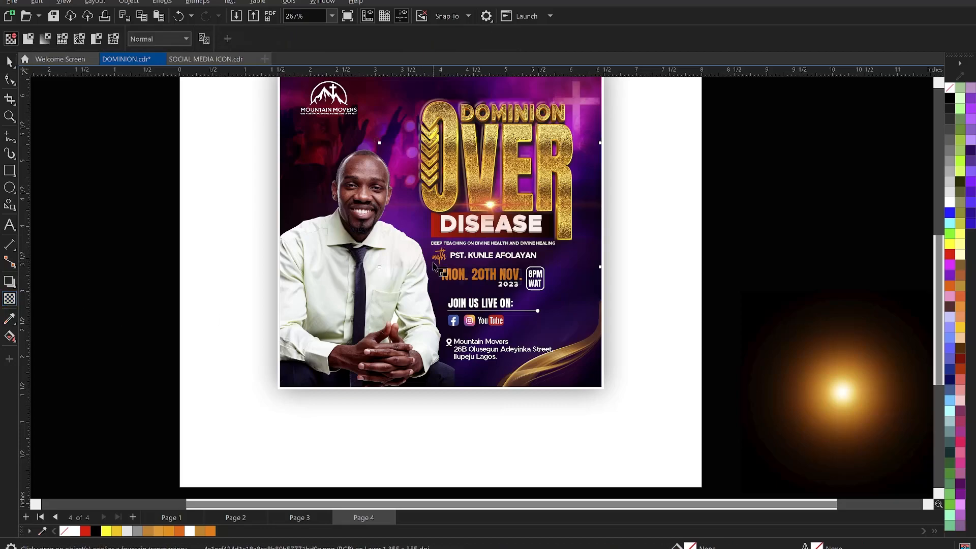
mouse_move(464, 206)
left_mouse_down()
mouse_move(424, 204)
mouse_move(470, 204)
left_mouse_up()
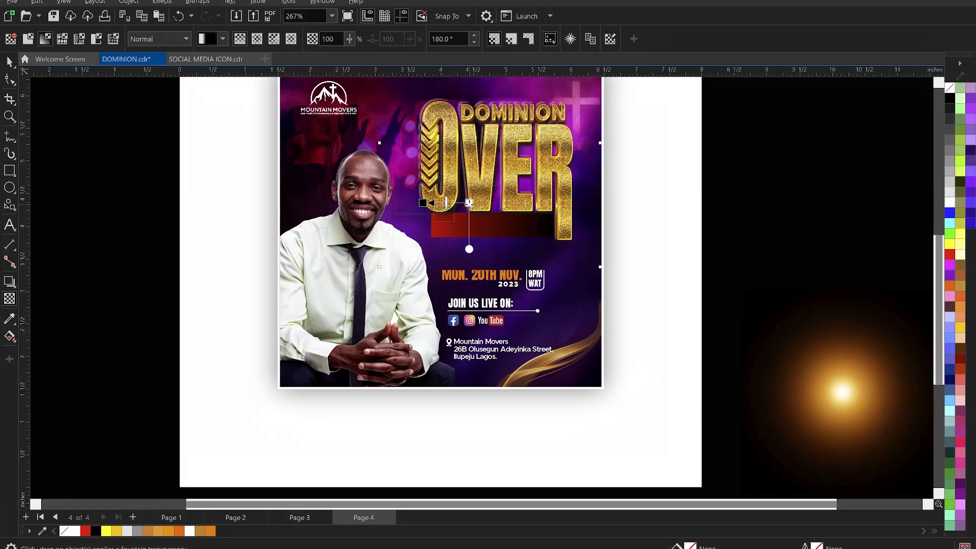
key("space")
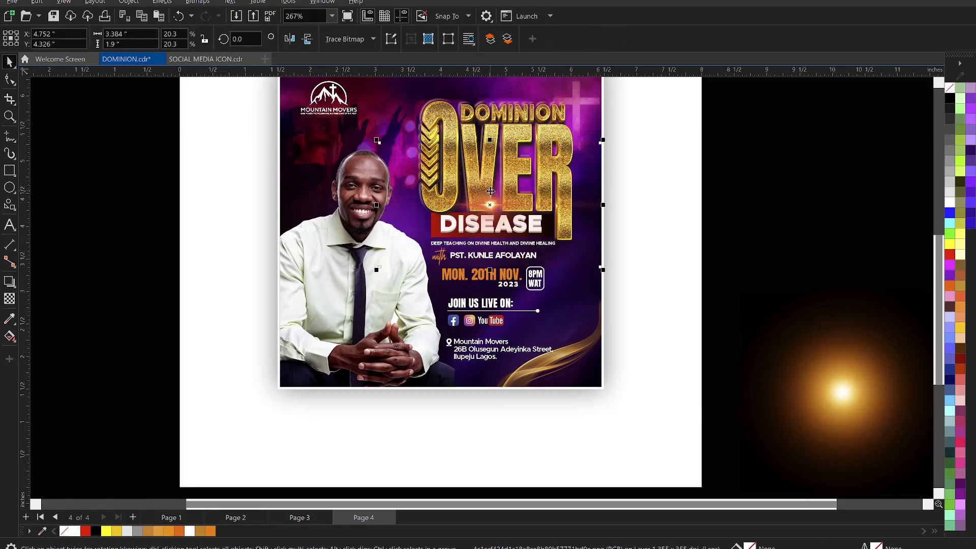
key("alt+b")
key("Return")
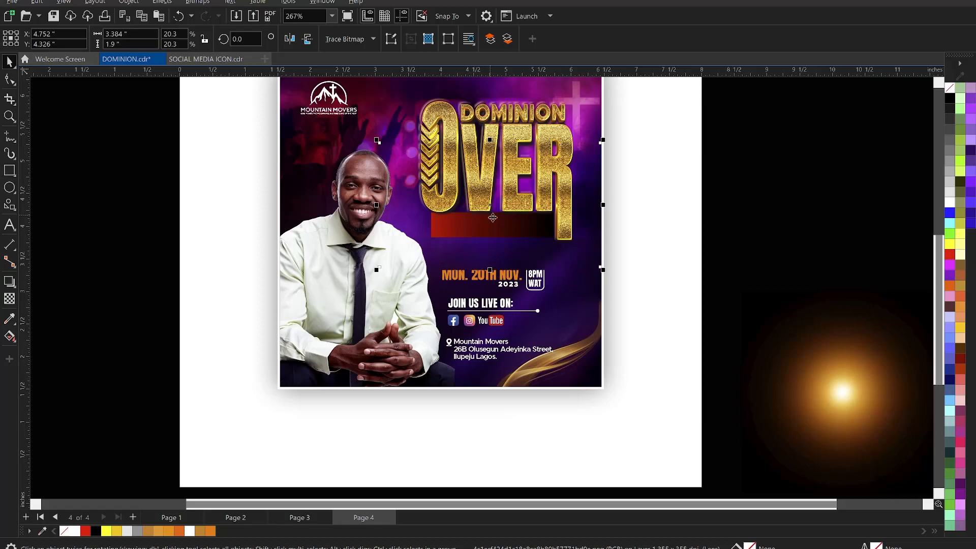
- Fade out the right side of the red lens flare with a linear transparency and convert it to a bitmap again
key("space")
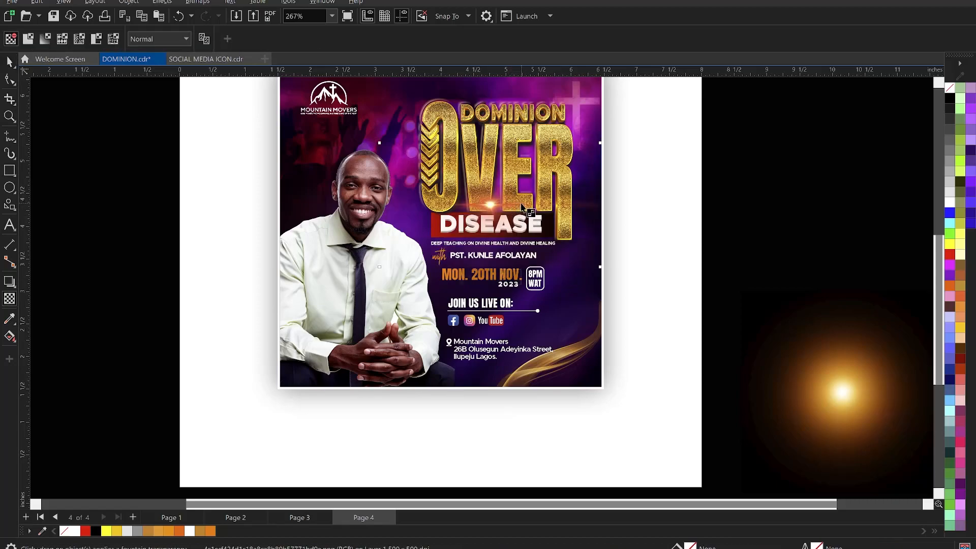
left_click_drag(521, 204, 579, 204)
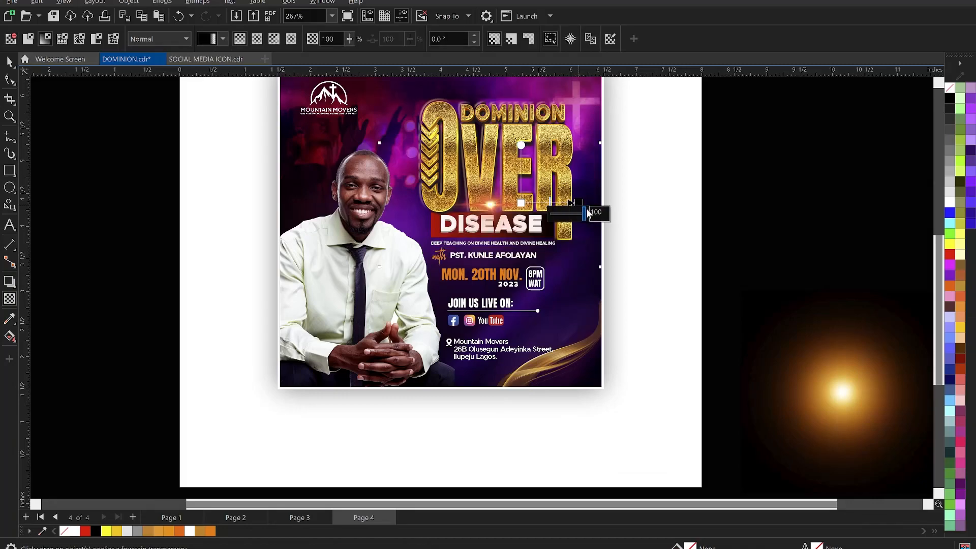
key("space")
key("alt+b")
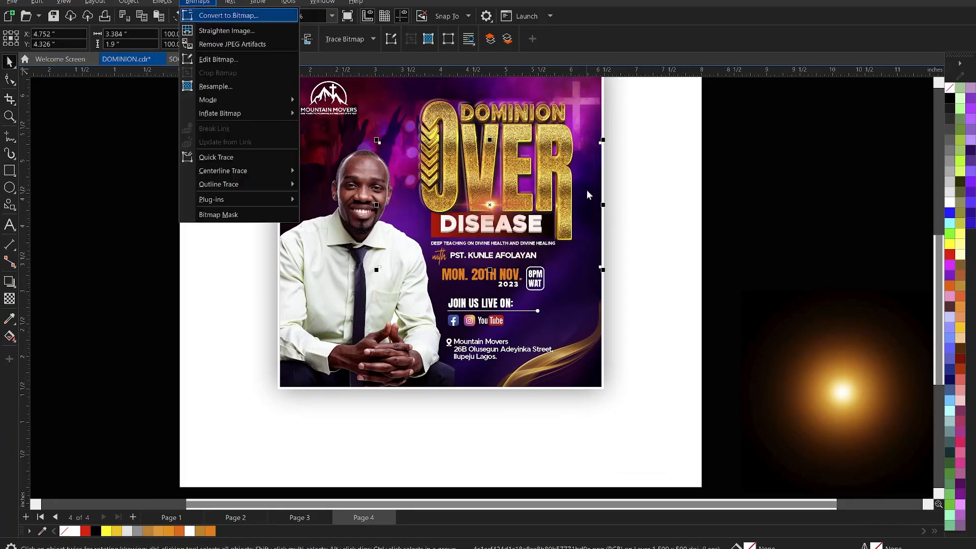
key("Return")
- Fade out the lower side of the red lens flare over DISEASE and flatten the result to a bitmap
key("space")
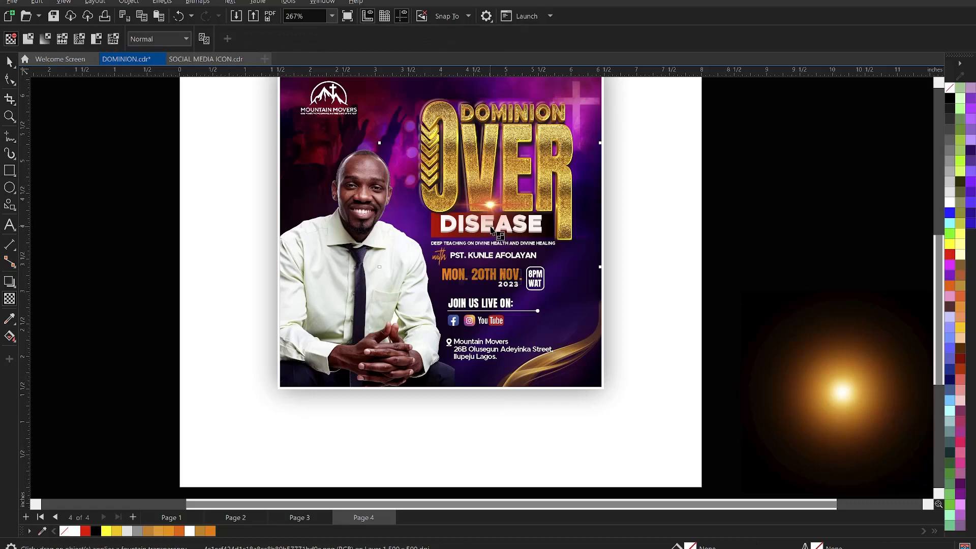
left_click_drag(492, 227, 492, 245)
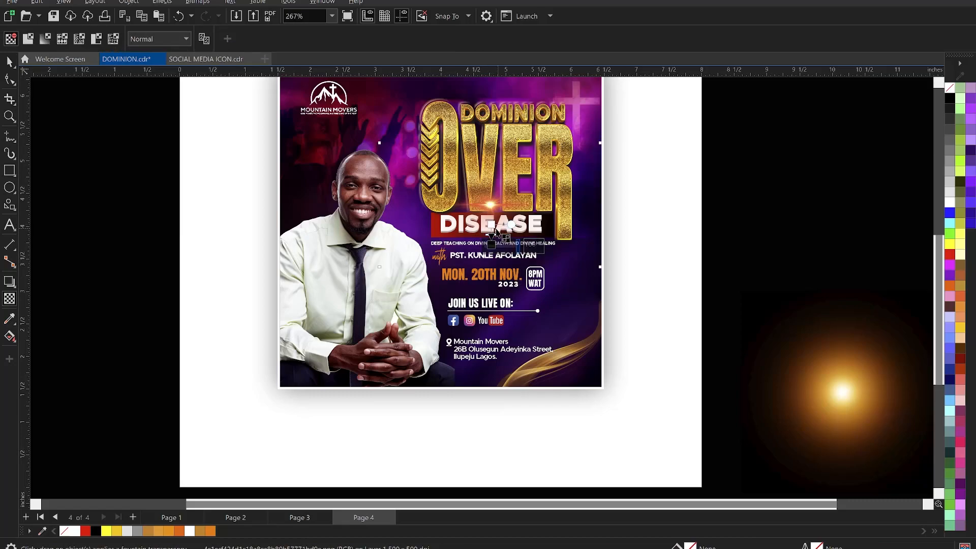
key("ctrl+z")
key("space")
key("alt+b")
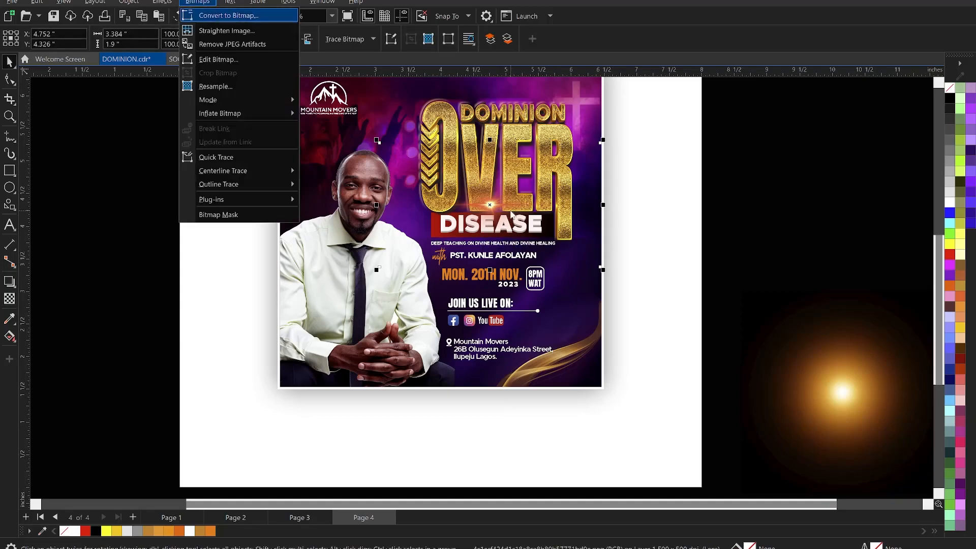
key("Return")
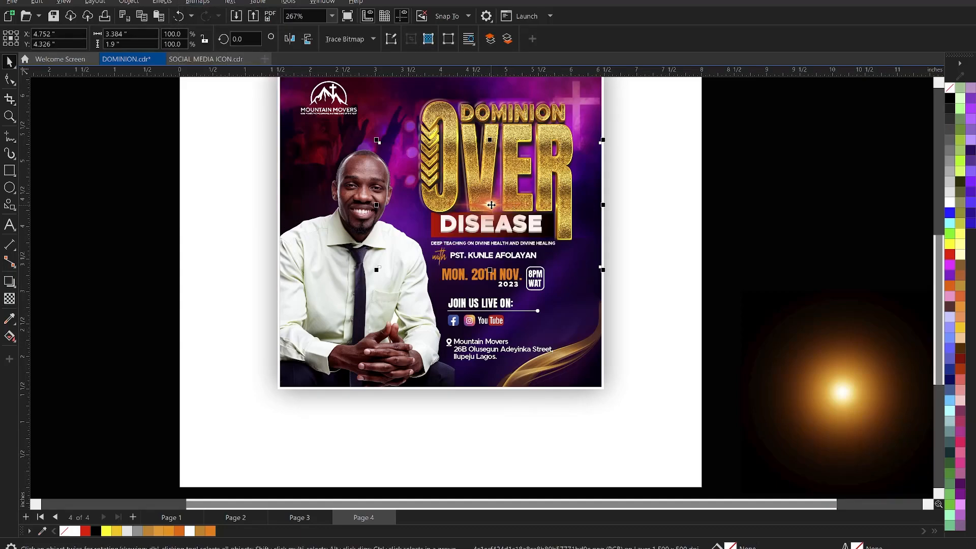
- Shrink the red lens flare to about 3.164 by 1.776 inches and nudge it along the lower edge of OVER
left_click_drag(492, 207, 497, 209)
key("Escape")
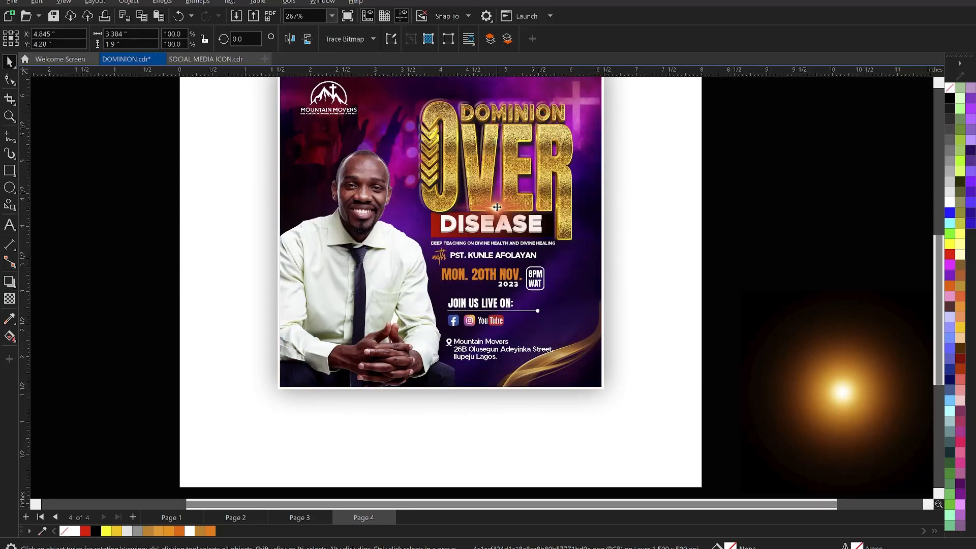
left_click(496, 208)
left_click_drag(613, 275, 605, 270)
left_click_drag(497, 208, 494, 207)
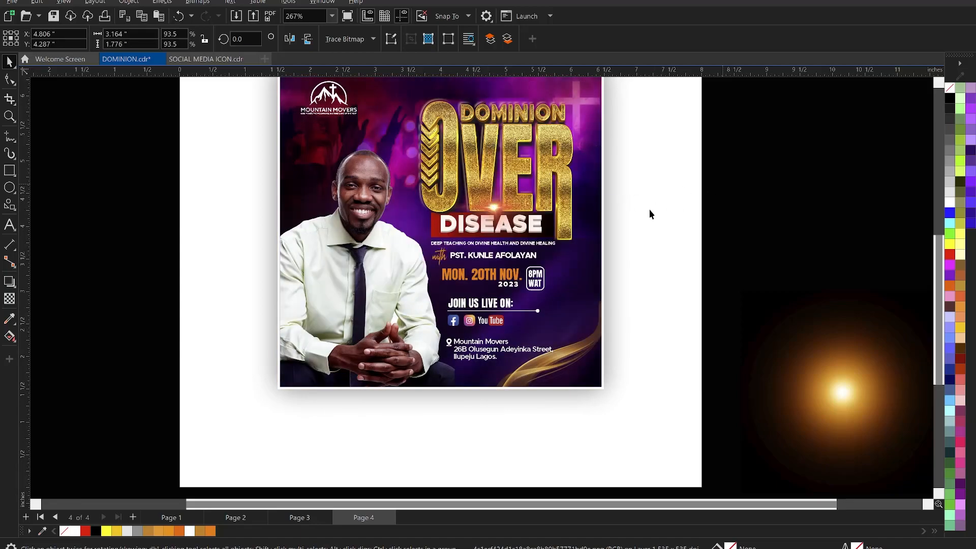
- Move the red lens flare to the end of DISEASE beside the R's leg, at about 2.729 by 1.532 inches
scroll(636, 218, "down", 3)
key("z")
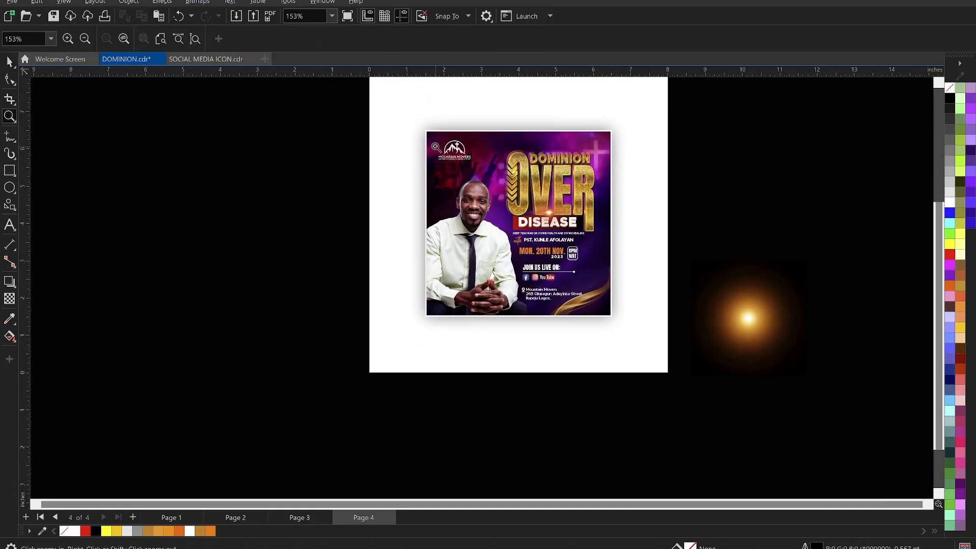
left_click_drag(404, 109, 650, 330)
key("space")
left_click(524, 276)
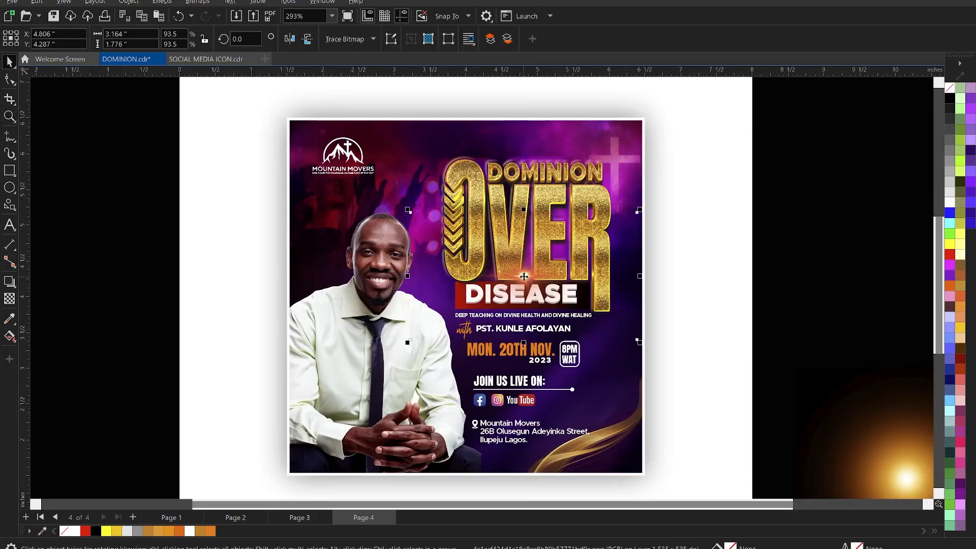
left_click_drag(523, 276, 586, 280)
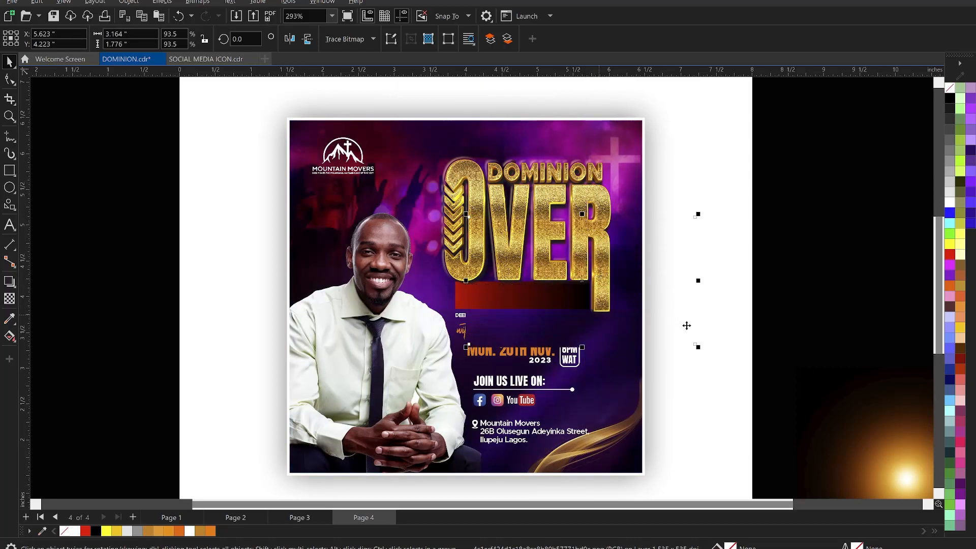
left_click_drag(698, 347, 666, 328)
left_click_drag(583, 281, 591, 283)
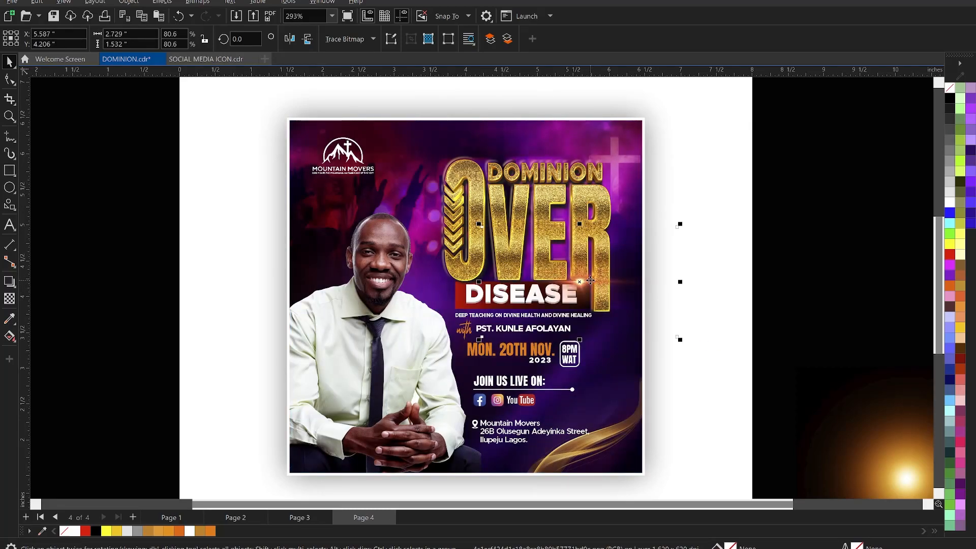
- Convert the resized flare to a bitmap and trim its right side inside the flyer's edge, to about 2.116 inches wide
key("alt+b")
key("c")
left_click(10, 80)
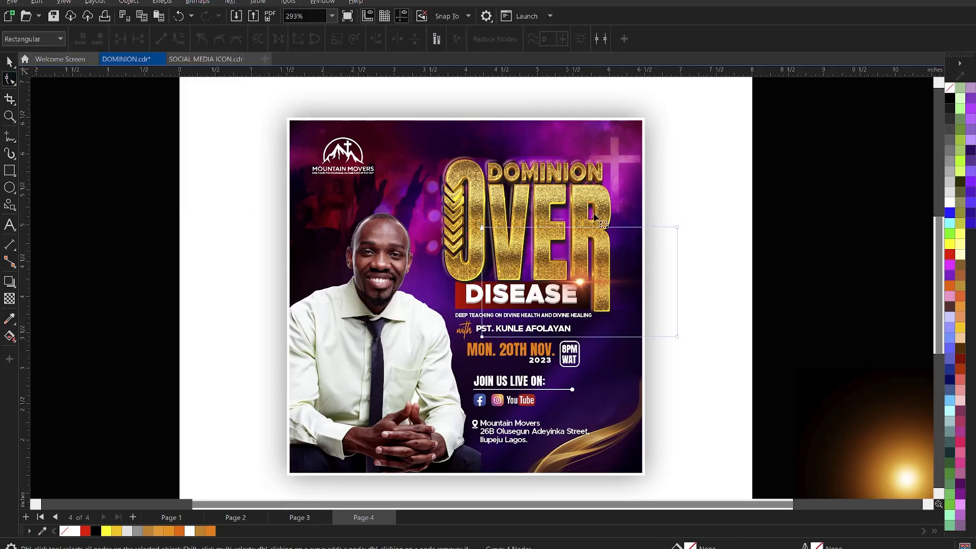
left_click_drag(676, 337, 635, 339)
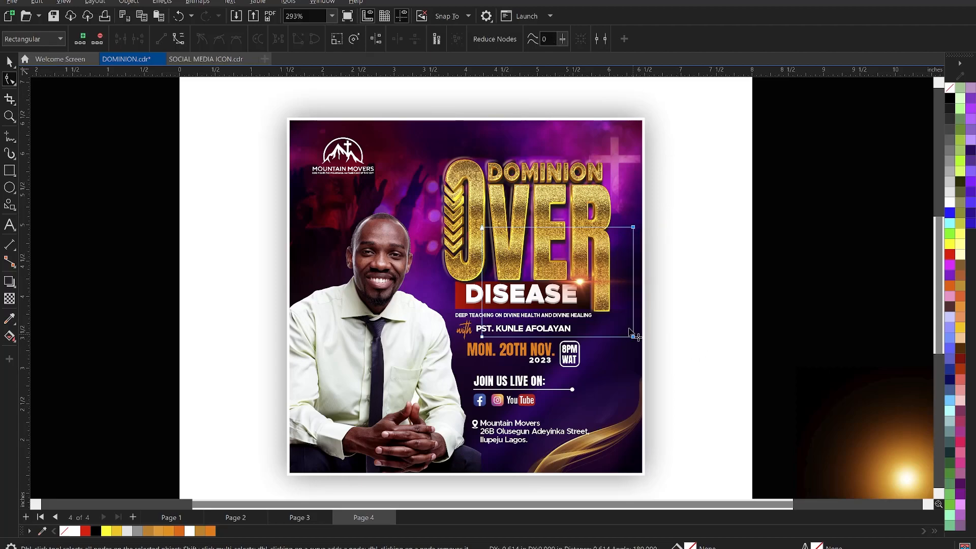
key("space")
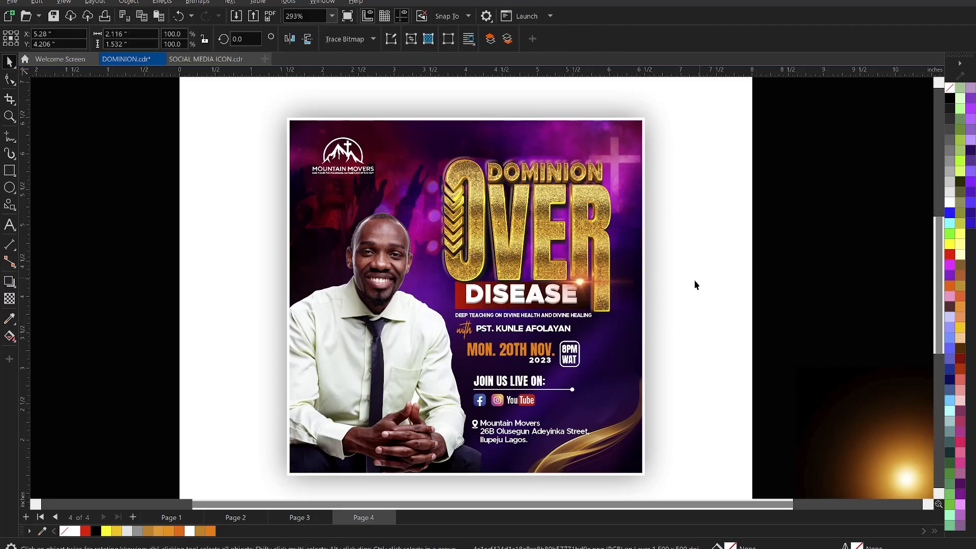
- Bring the golden glow image onto the flyer beside the event details and shrink it to about 1.719 inches square
scroll(575, 274, "down", 1)
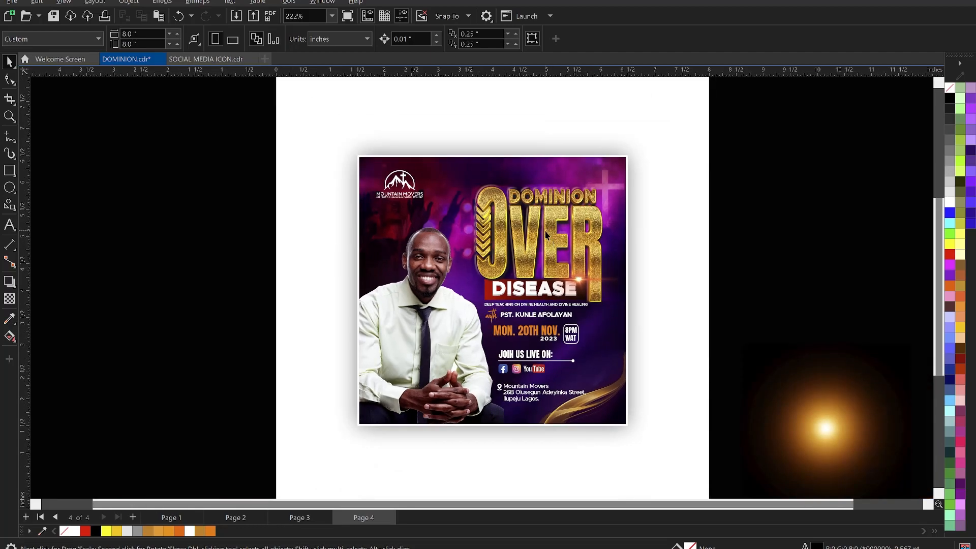
scroll(551, 247, "down", 1)
scroll(508, 265, "up", 2)
left_click(864, 411)
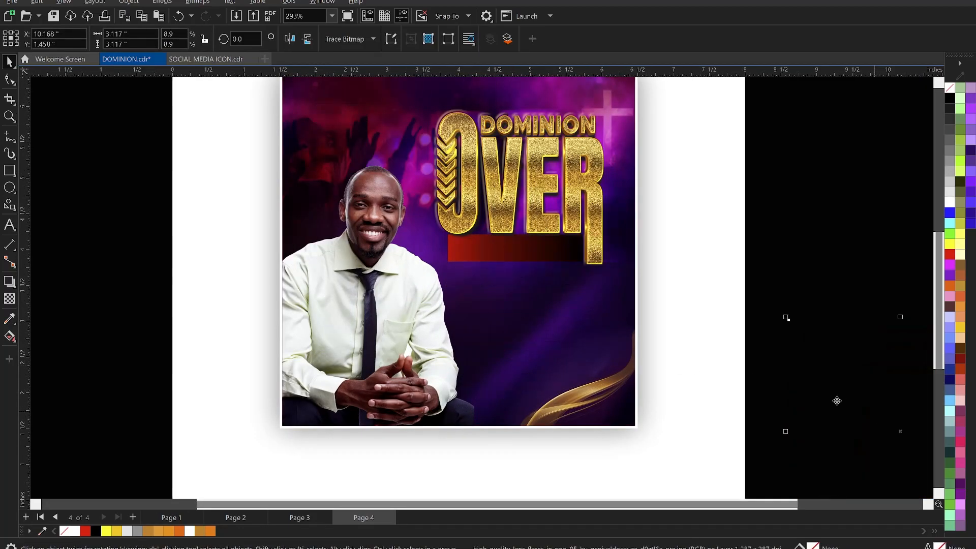
left_click_drag(901, 419, 609, 333)
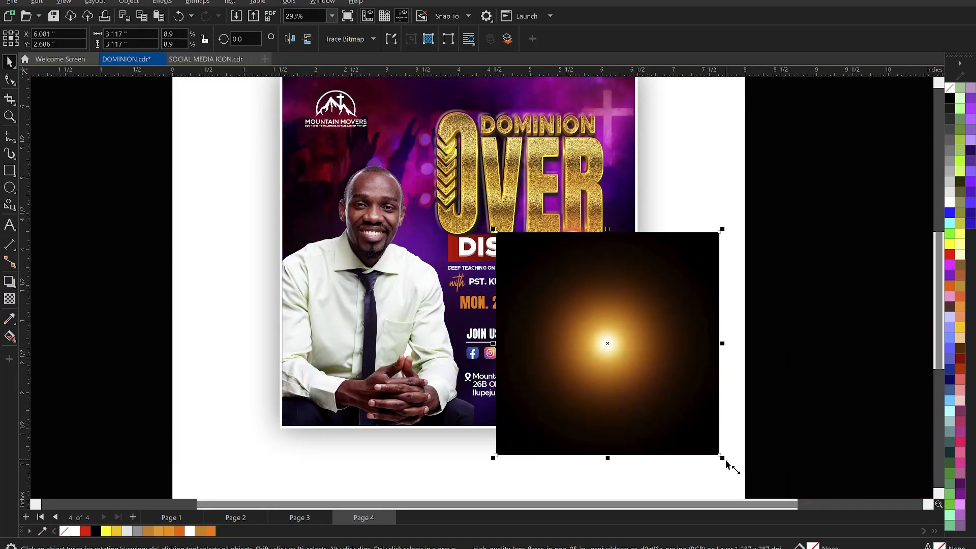
left_click_drag(722, 458, 621, 358)
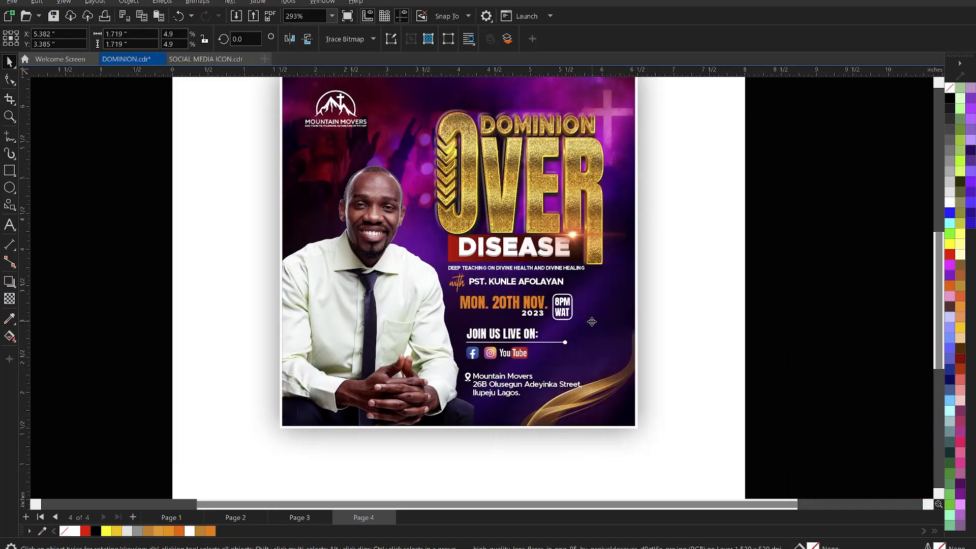
left_click_drag(591, 315, 620, 342)
- Fade out the golden glow's upper and right sides with linear transparencies, converting it to a bitmap after each fade
scroll(661, 349, "up", 2)
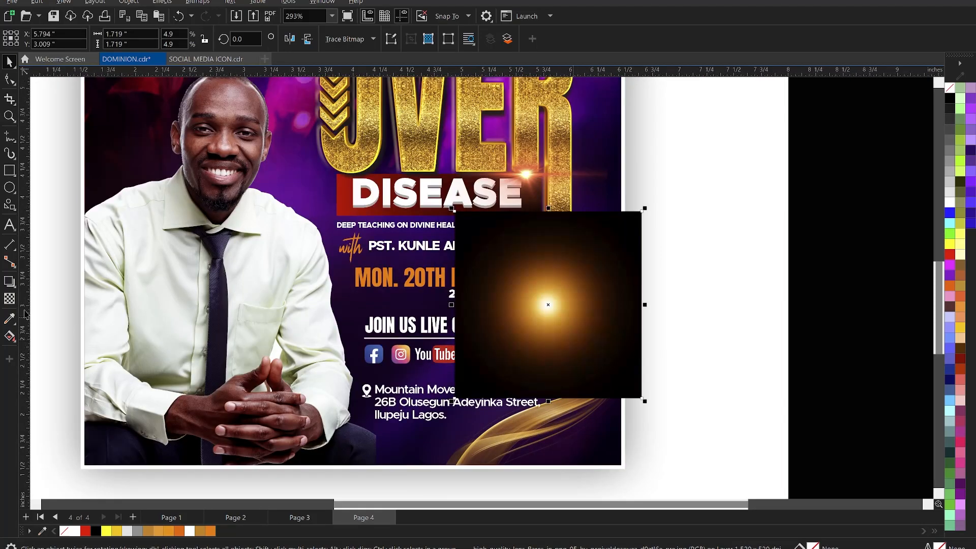
left_click(7, 302)
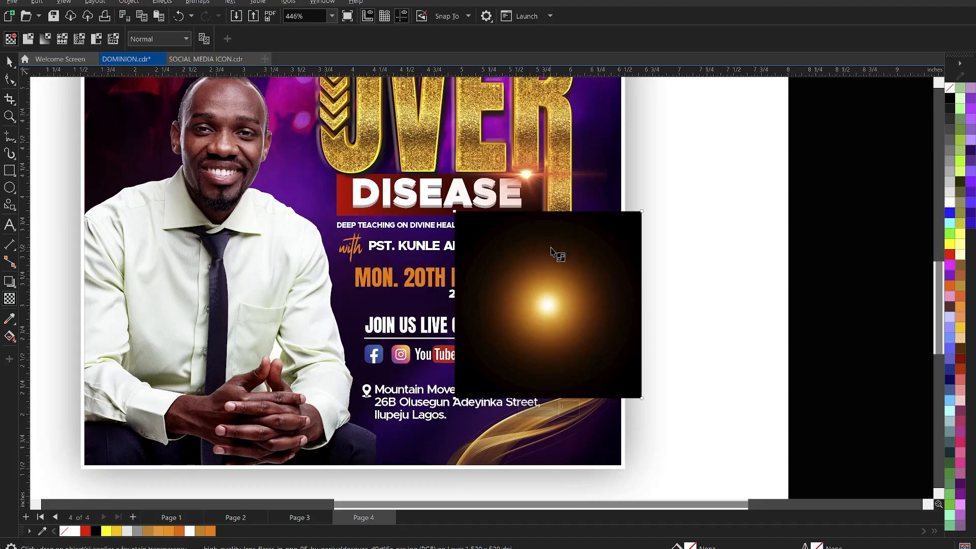
mouse_move(546, 250)
left_mouse_down()
mouse_move(545, 221)
mouse_move(546, 260)
left_mouse_up()
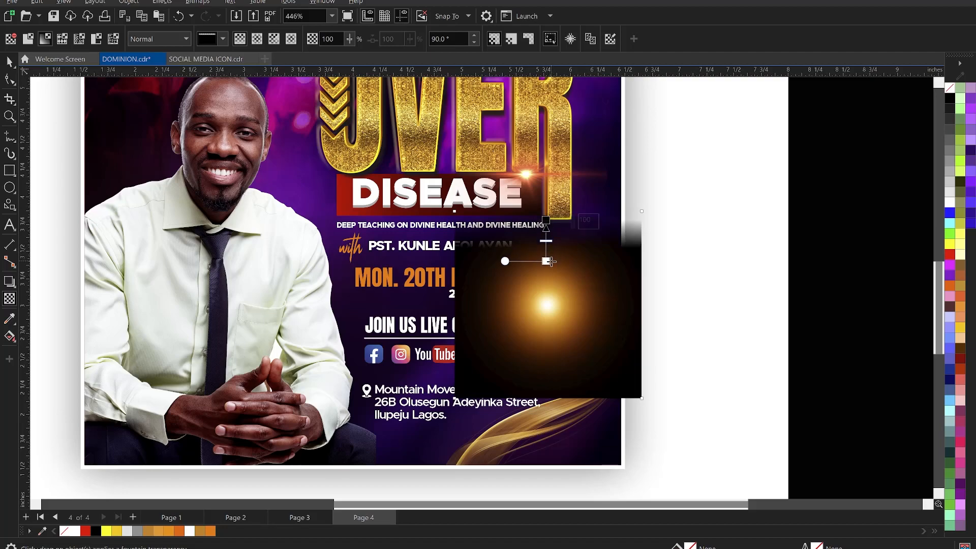
key("space")
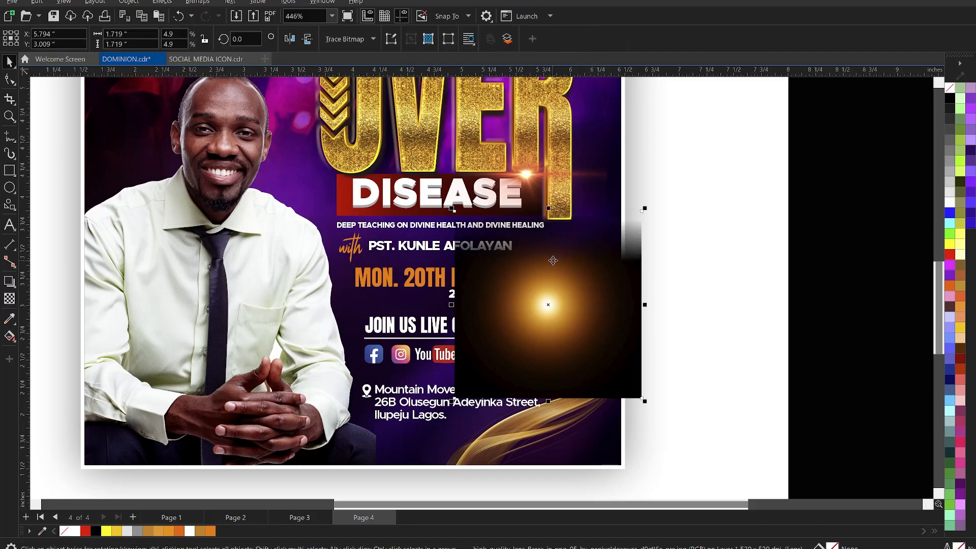
key("space")
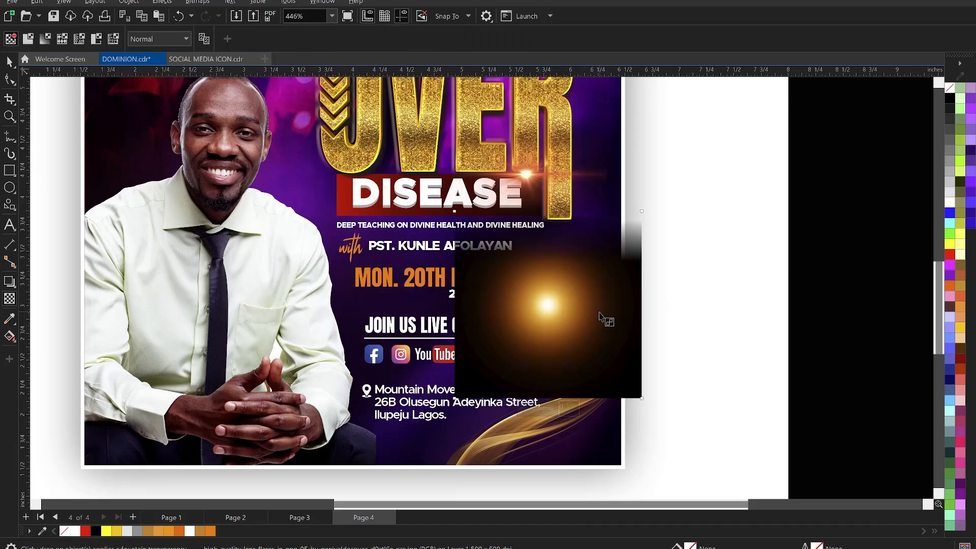
left_click_drag(599, 312, 628, 312)
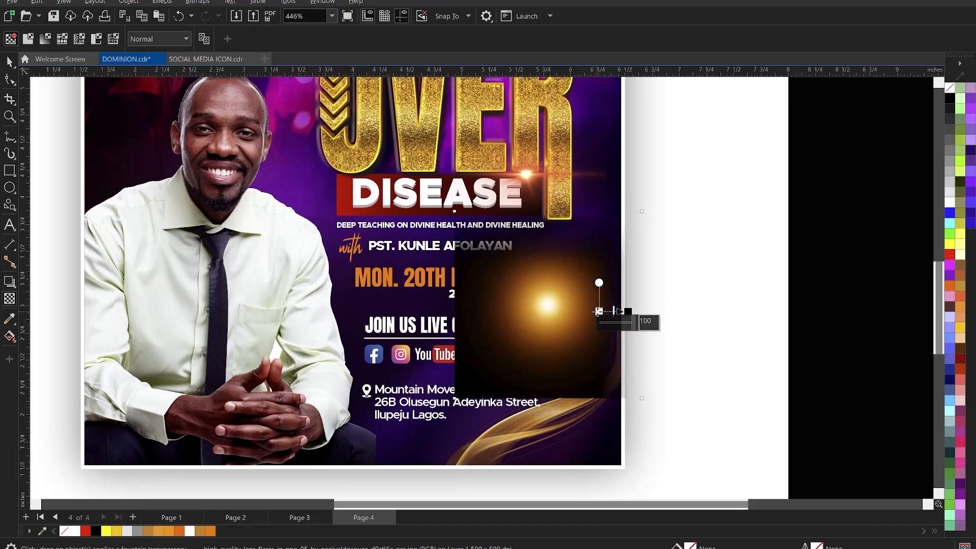
key("space")
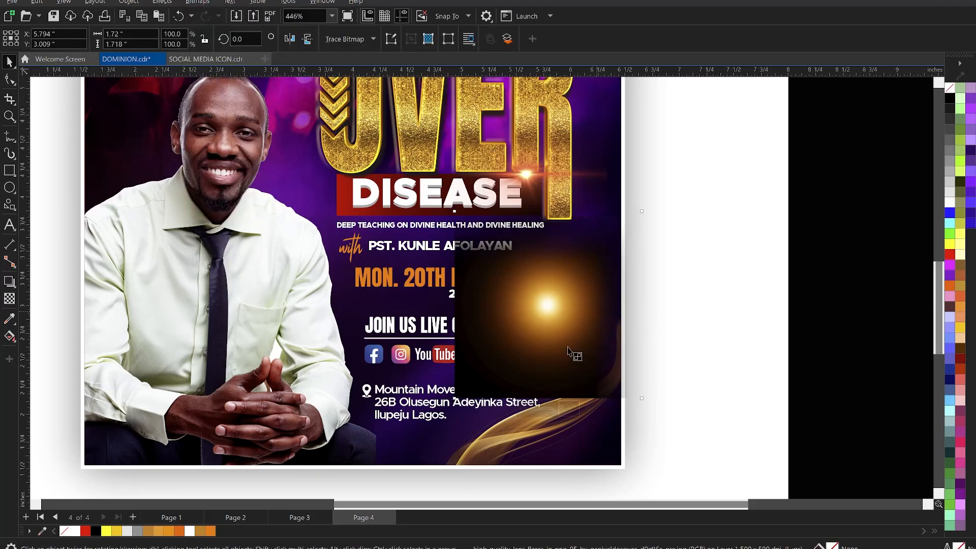
- Fade out the golden glow's lower side, flatten it to a bitmap, and fade its left side with a linear transparency
key("space")
left_click_drag(543, 350, 546, 378)
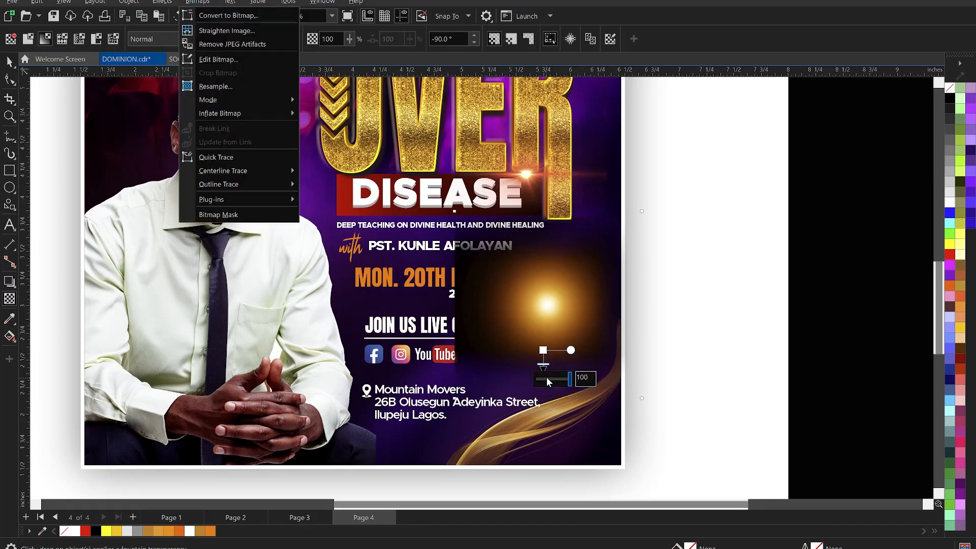
key("ctrl+z")
key("space")
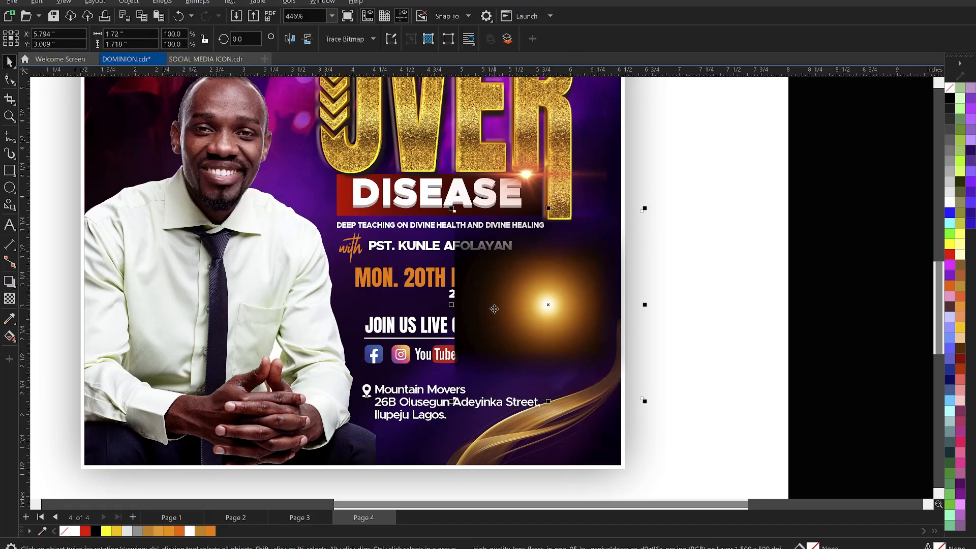
key("space")
left_click_drag(501, 306, 464, 308)
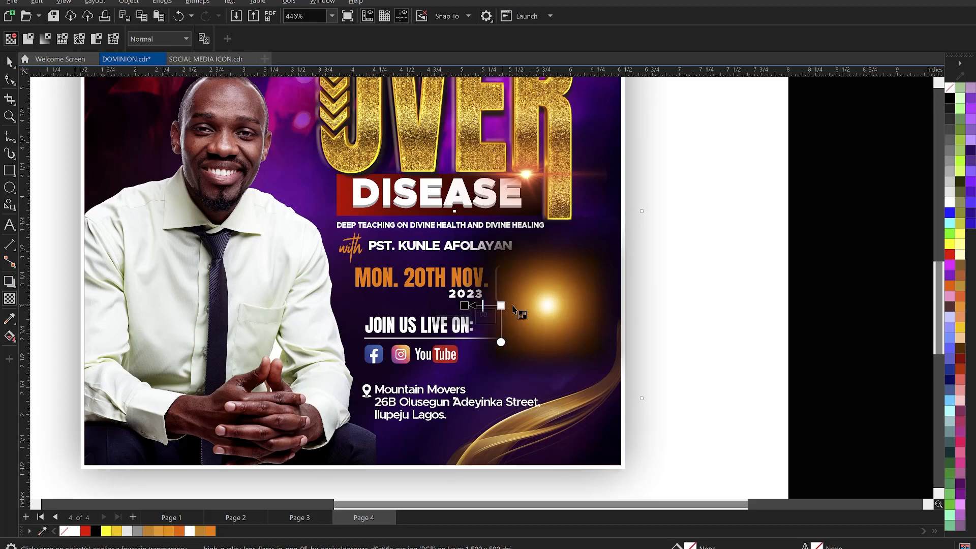
- Convert the golden glow with its faded left side to a bitmap and undo the stray change to its placement
key("alt+b")
key("Escape")
key("space")
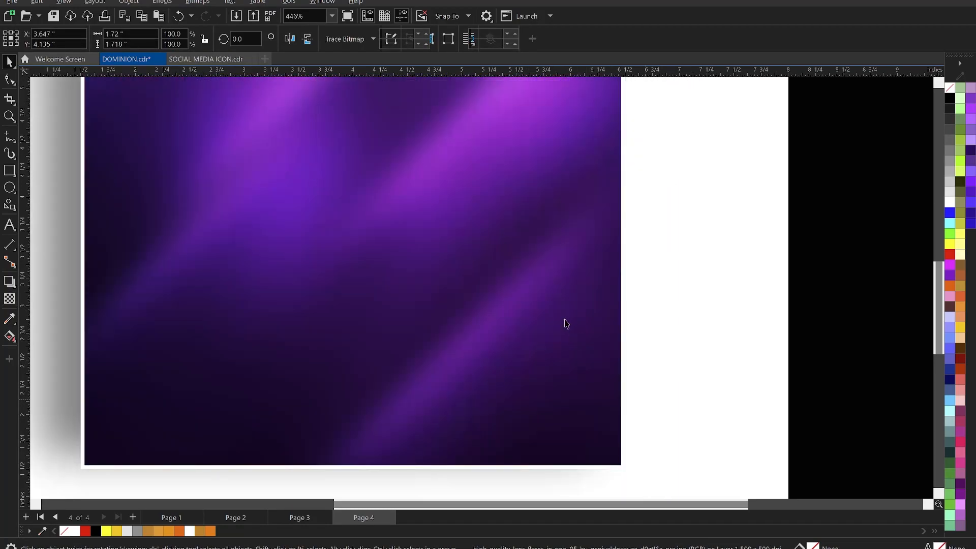
key("ctrl+z")
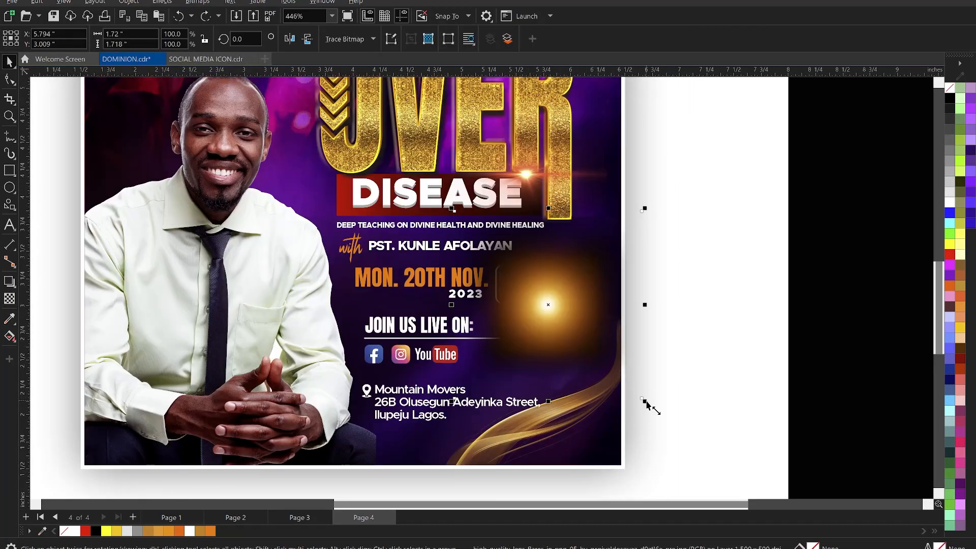
- Shrink the golden glow to about 0.996 inches square, move it above the gold ribbon, and set its merge mode to Screen
left_click_drag(644, 401, 565, 322)
left_click_drag(514, 265, 568, 334)
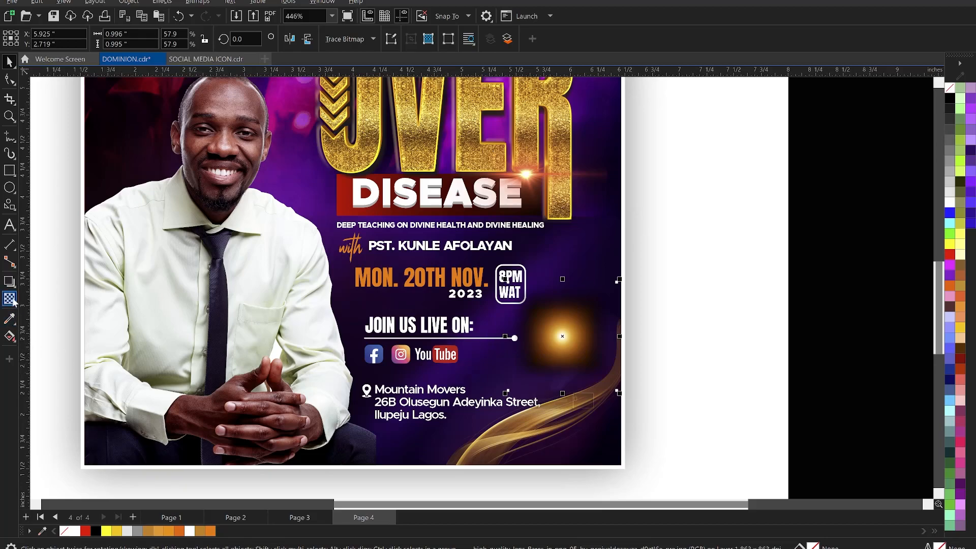
left_click(10, 299)
left_click(161, 40)
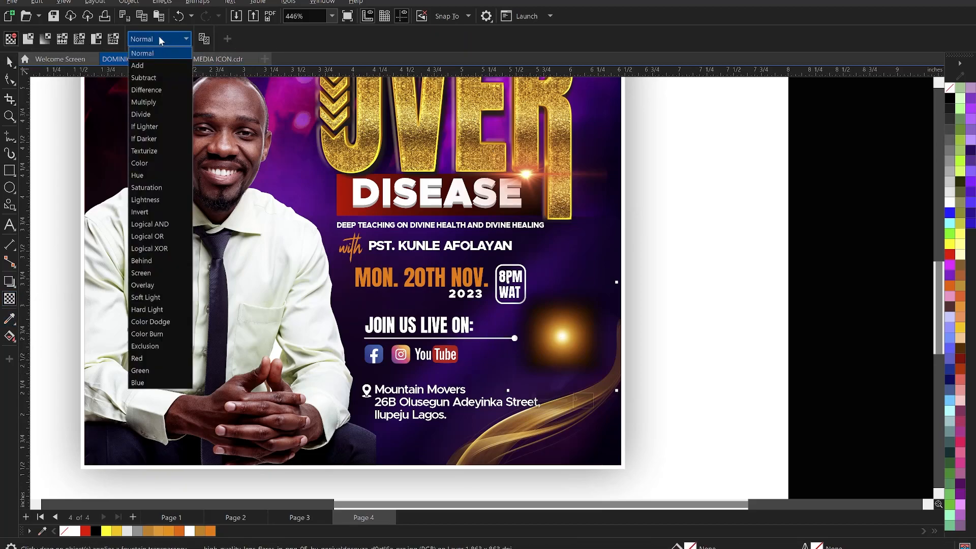
left_click(148, 271)
scroll(506, 344, "down", 2)
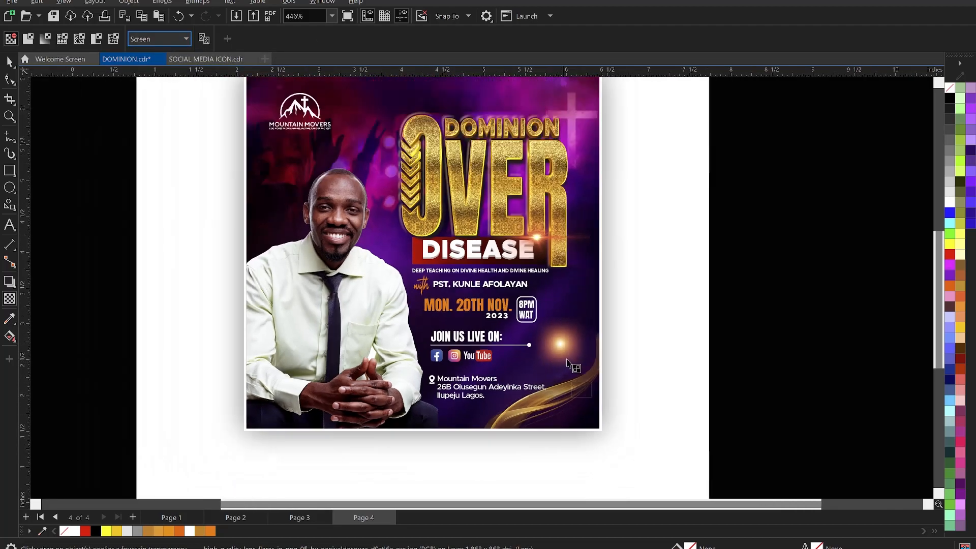
- Reduce the golden glow to about 0.826 inches wide and place it on the upper part of the gold ribbon
left_click(9, 62)
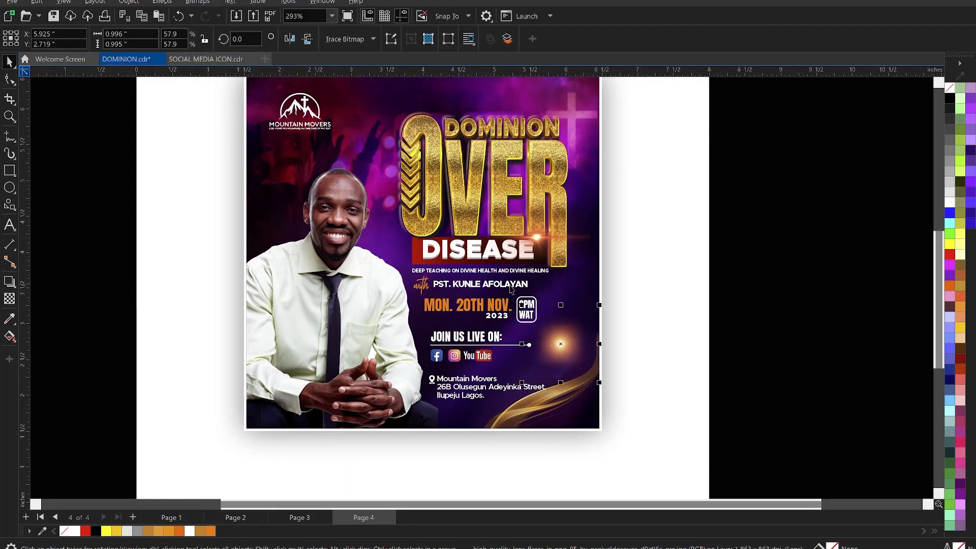
left_click_drag(565, 336, 579, 354)
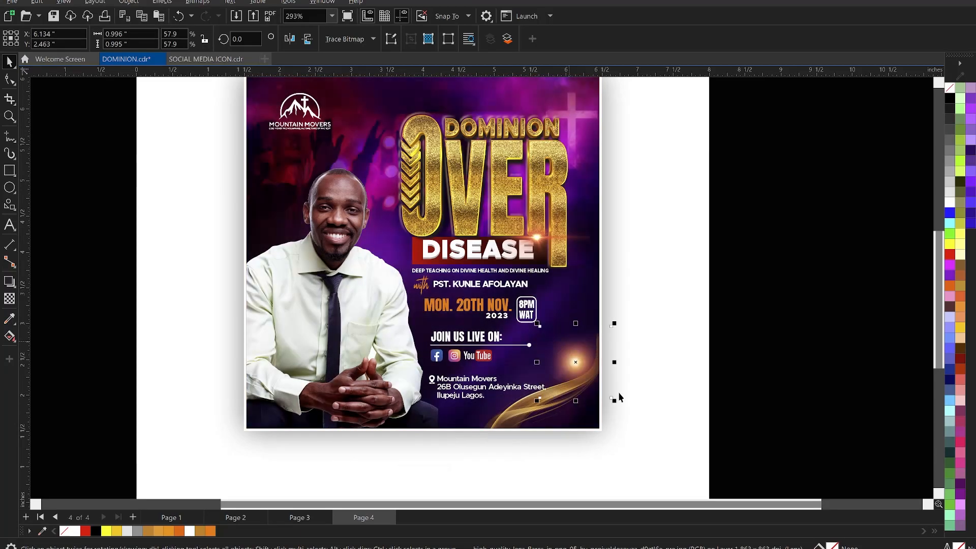
left_click_drag(614, 402, 602, 390)
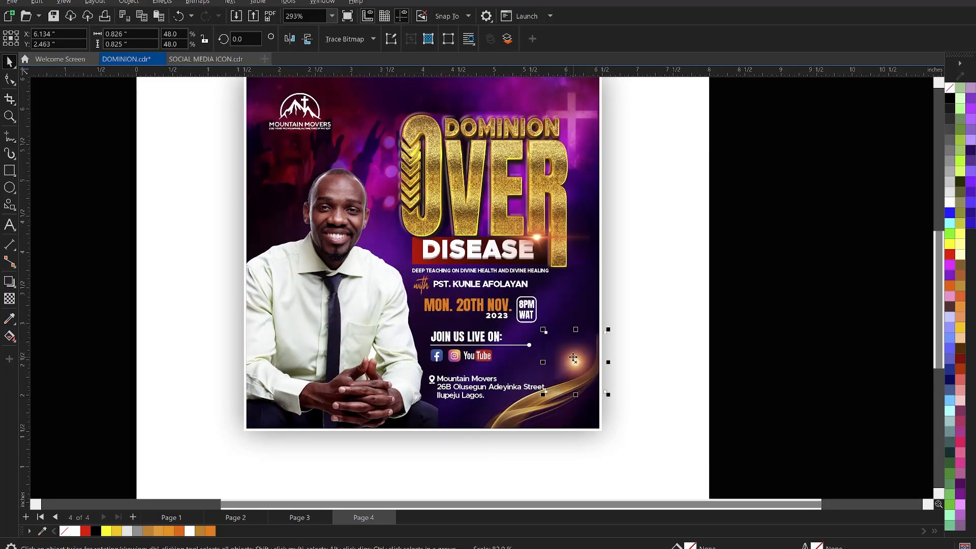
left_click_drag(573, 357, 574, 366)
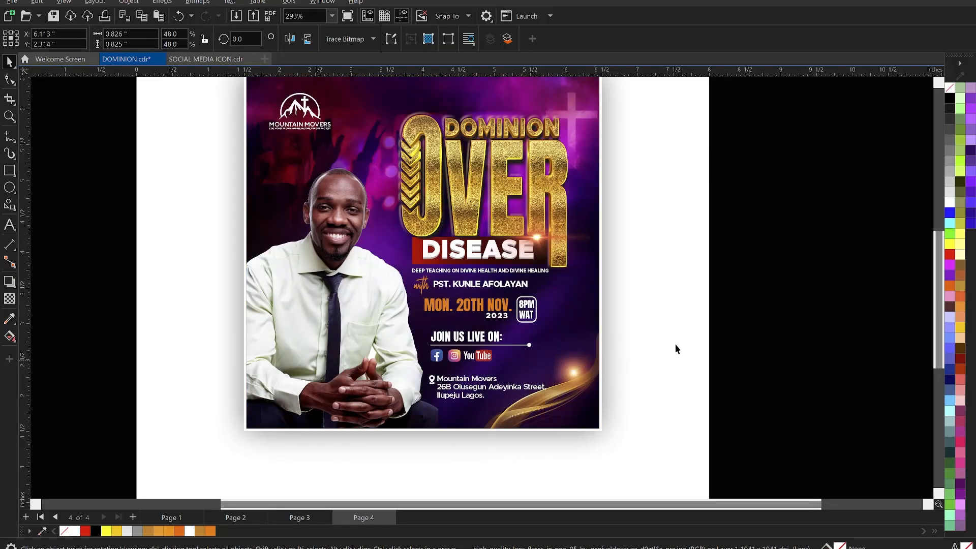
- Check the complete flyer and save the DOMINION.cdr document
scroll(665, 316, "down", 2)
key("z")
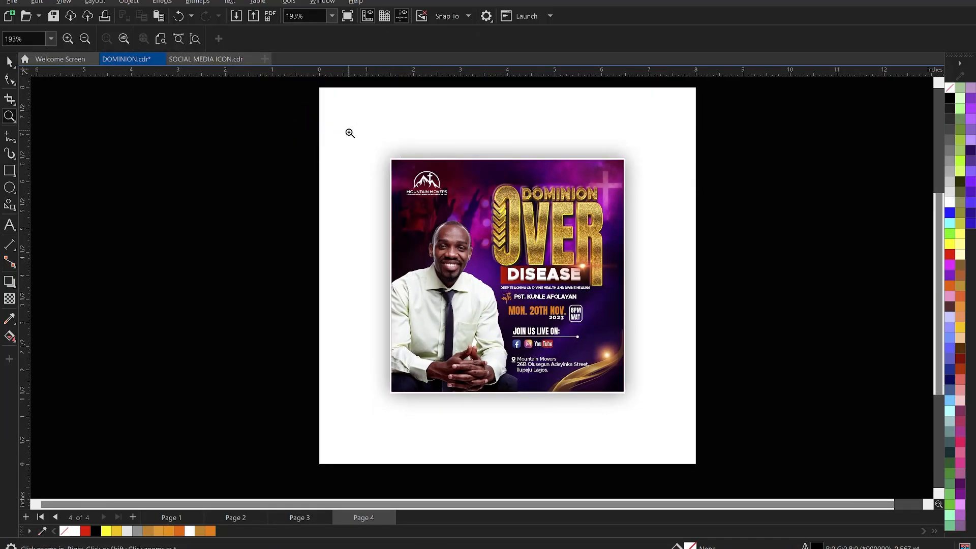
left_click_drag(350, 133, 657, 412)
key("z")
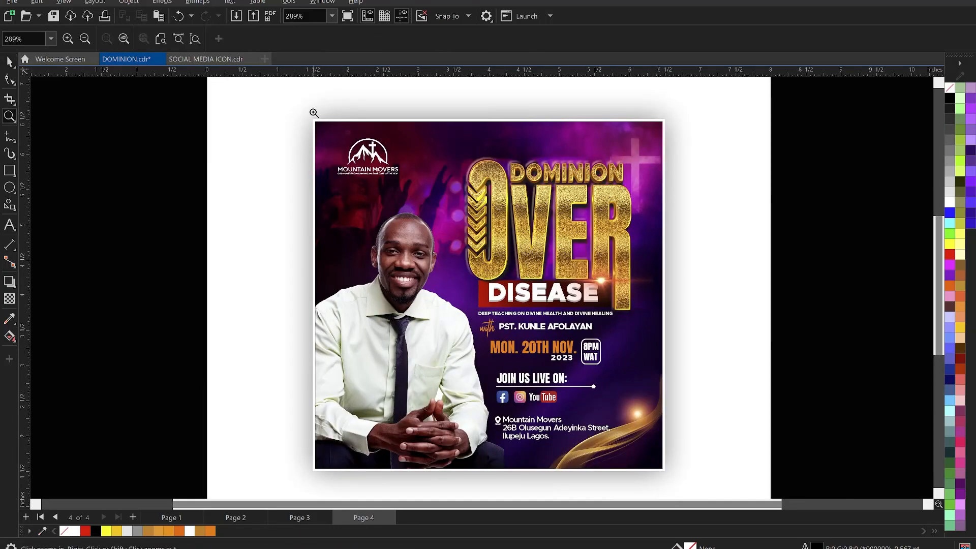
left_click_drag(305, 109, 672, 478)
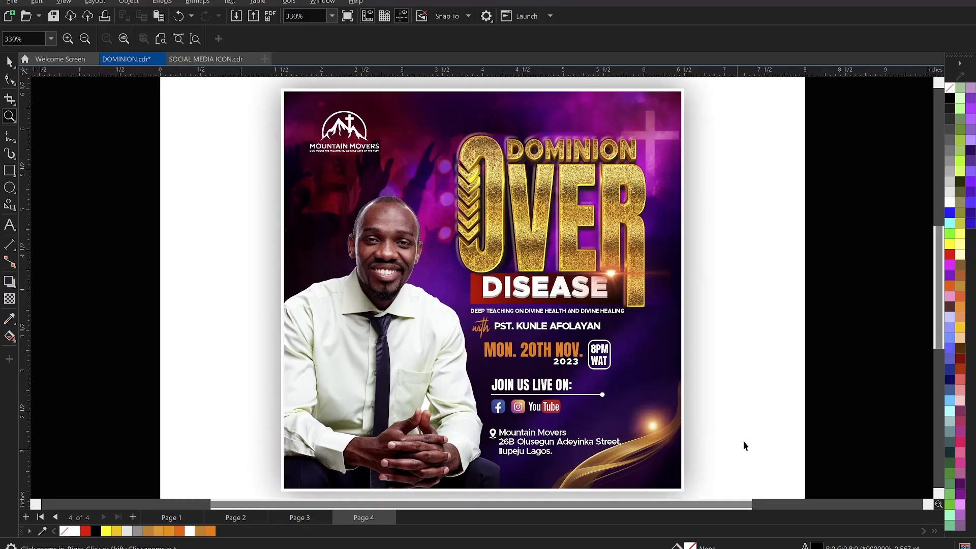
key("ctrl+s")
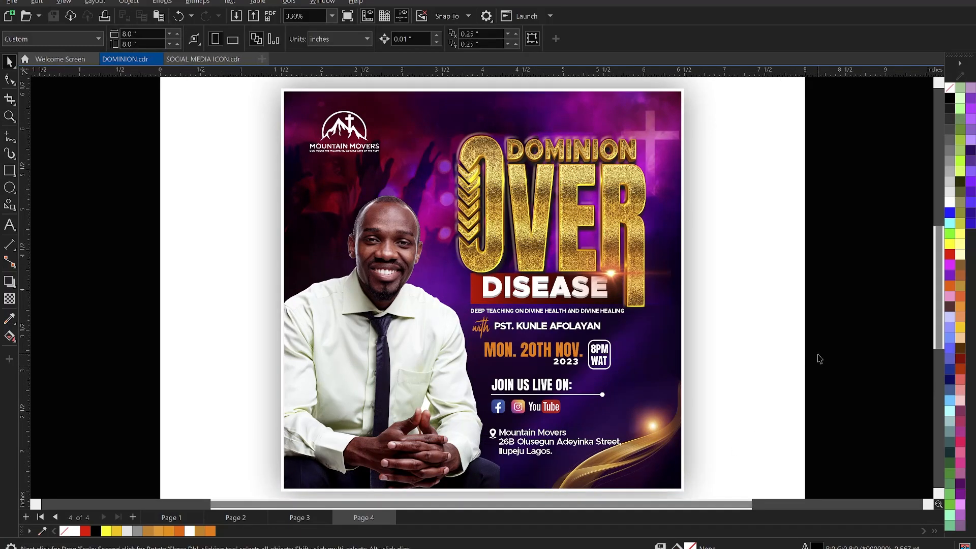